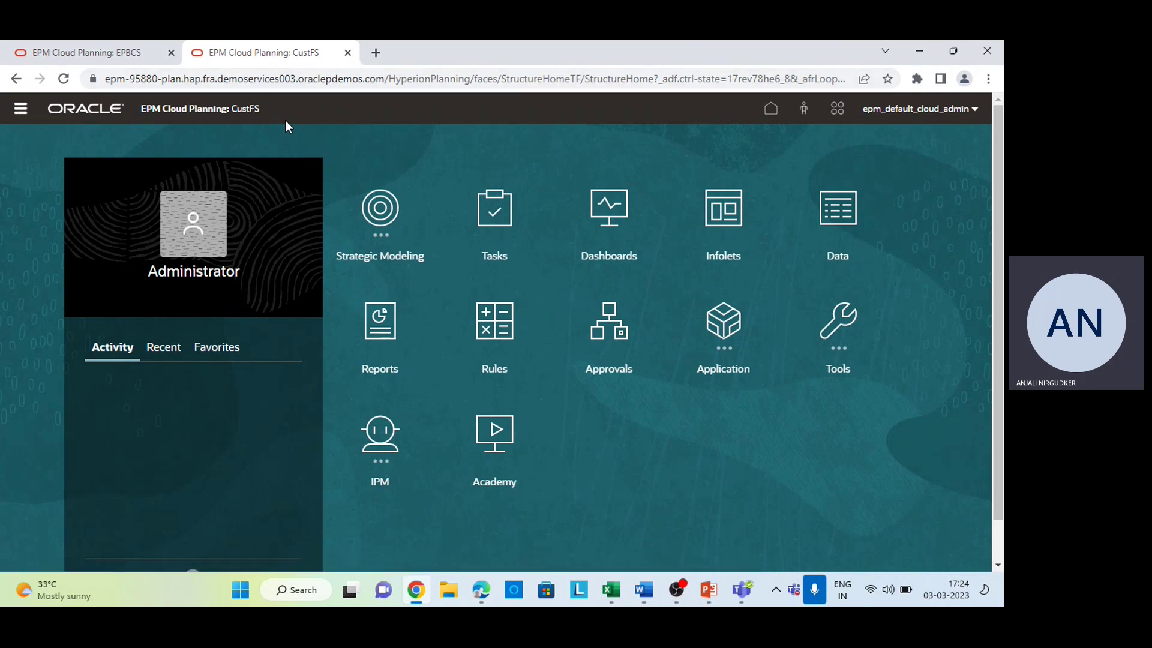
# Step: Open the Dimensions editor from the Navigator to list the Account dimension's members
pyautogui.click(23, 109)
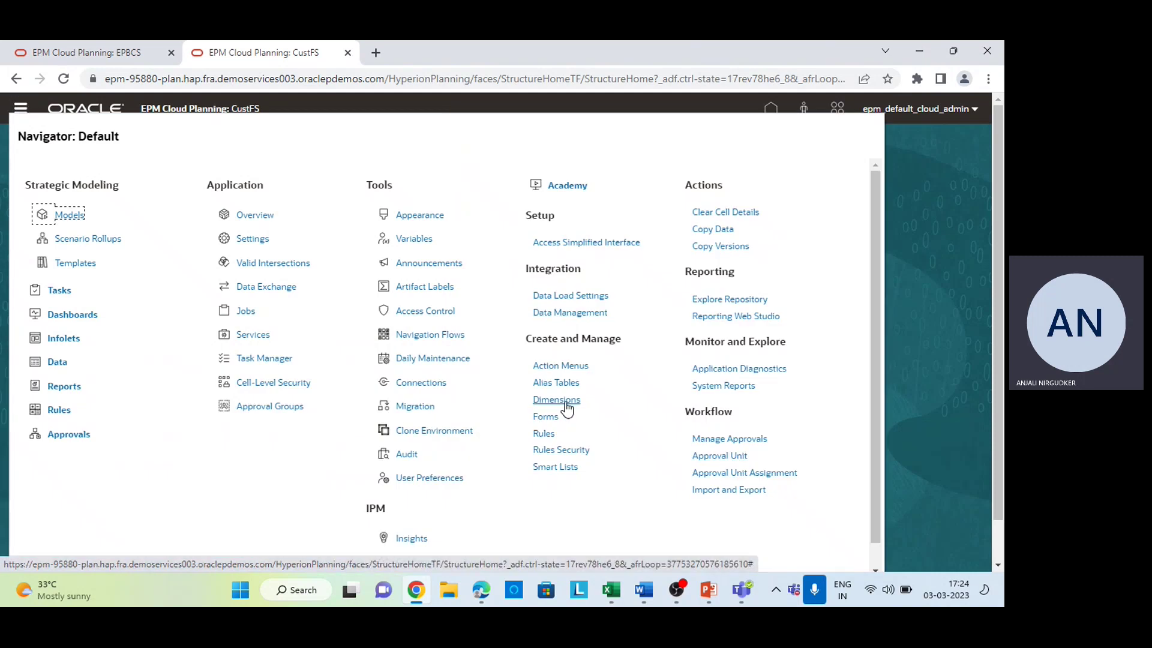
pyautogui.click(566, 403)
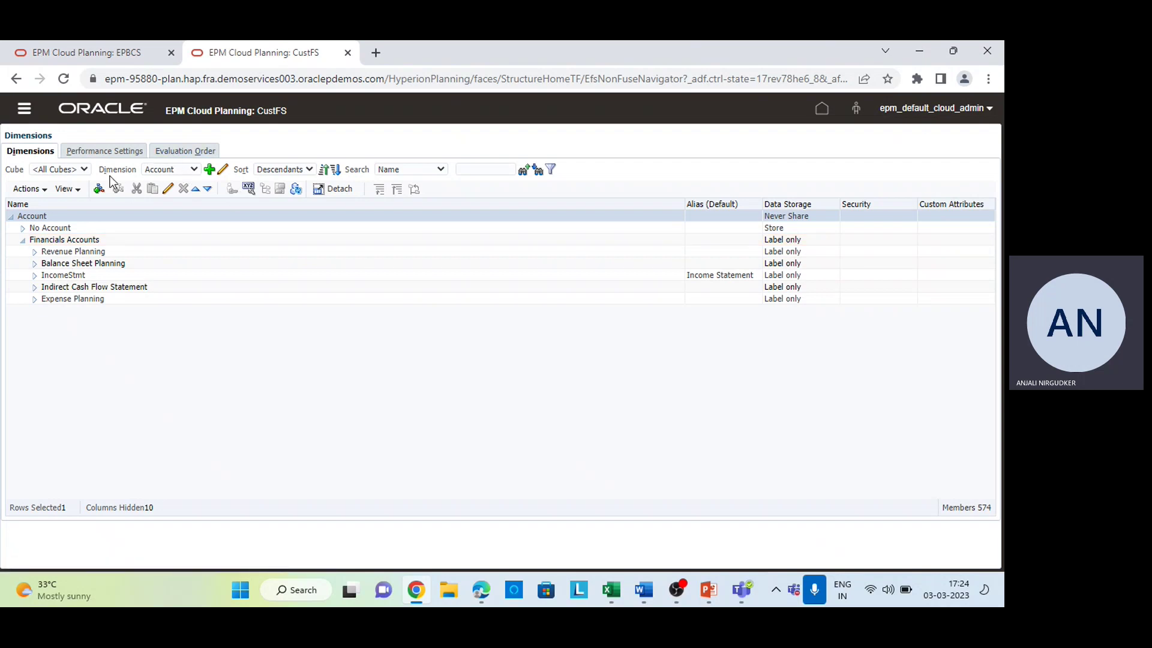
# Step: Filter the Account dimension to the Plan1 cube and expand Financials Accounts
pyautogui.click(47, 169)
pyautogui.click(47, 192)
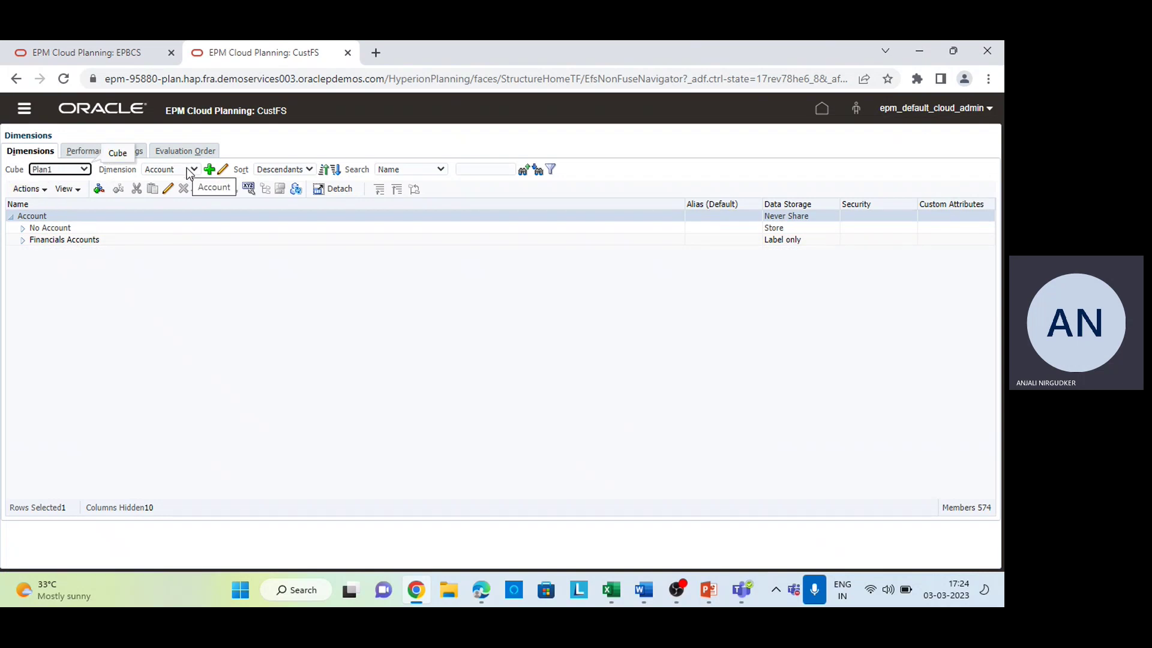
pyautogui.click(22, 240)
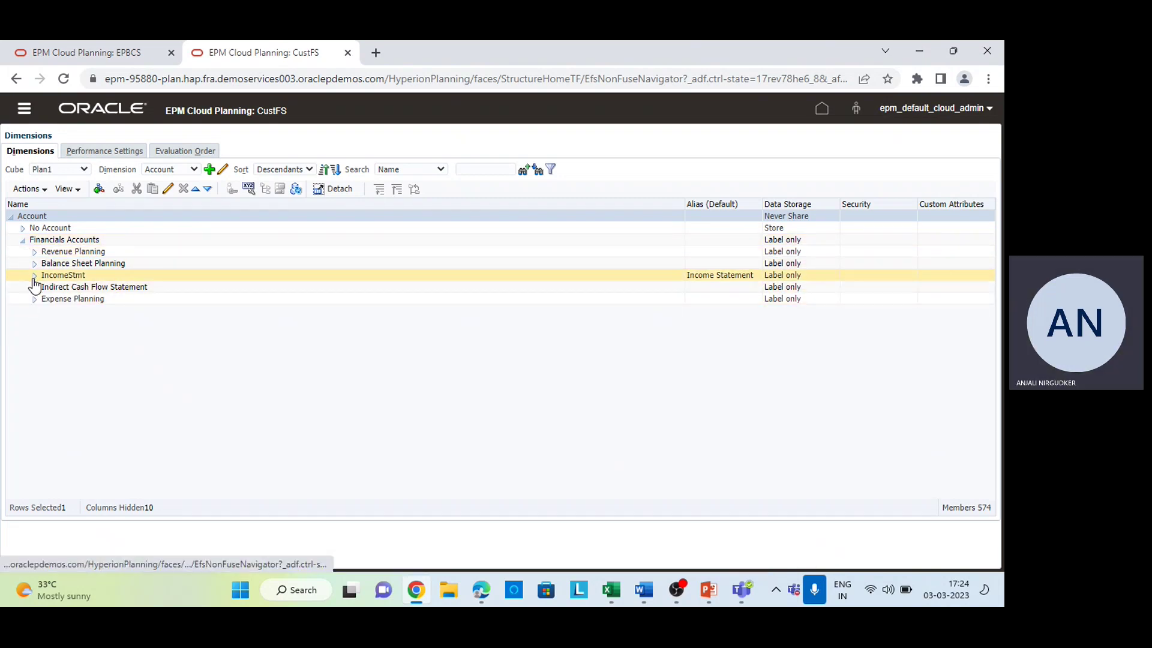
# Step: Expand Balance Sheet Planning down to Predefined Balance Sheet Drivers, then bring up the Driver and Ratios notes
pyautogui.click(35, 263)
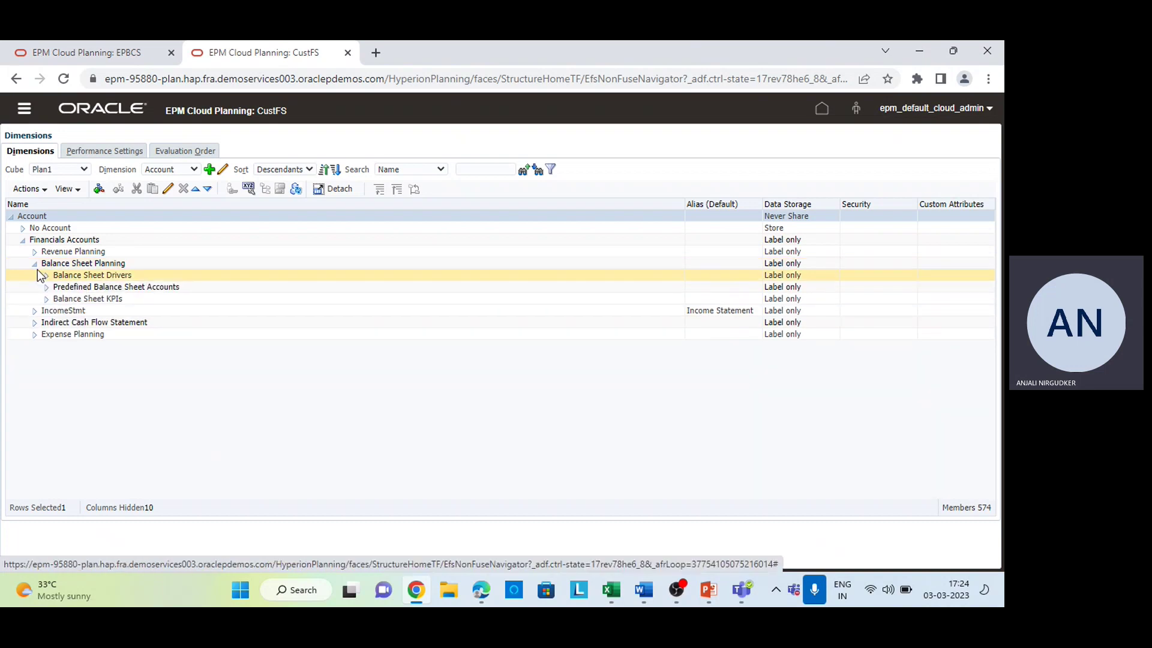
pyautogui.click(46, 275)
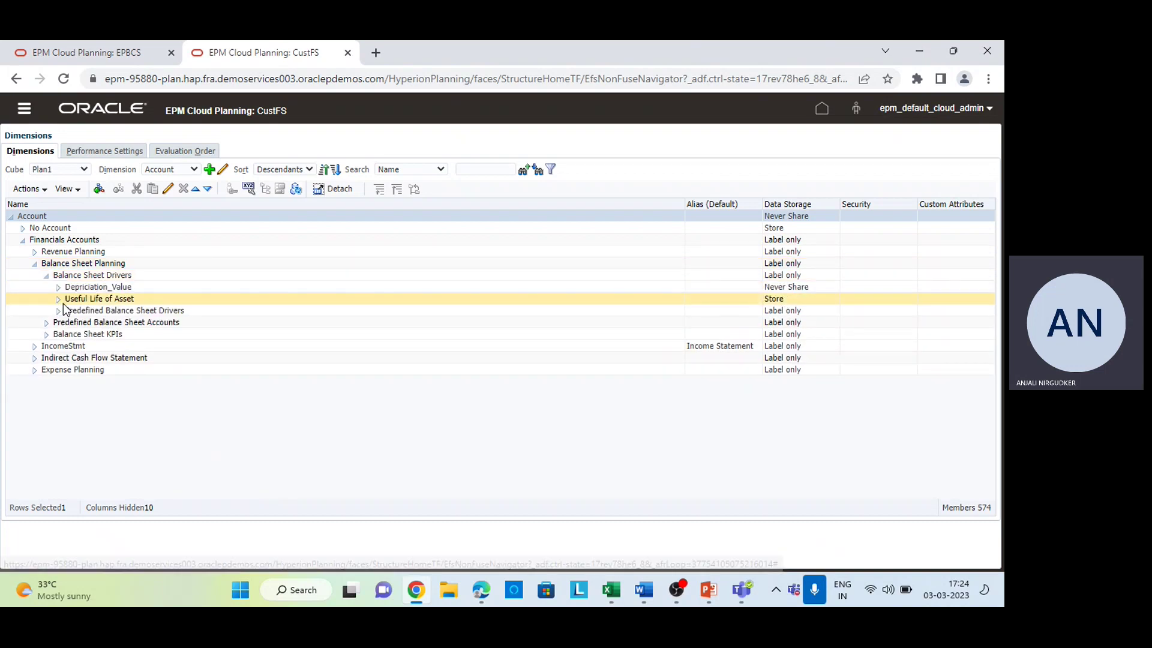
pyautogui.click(58, 310)
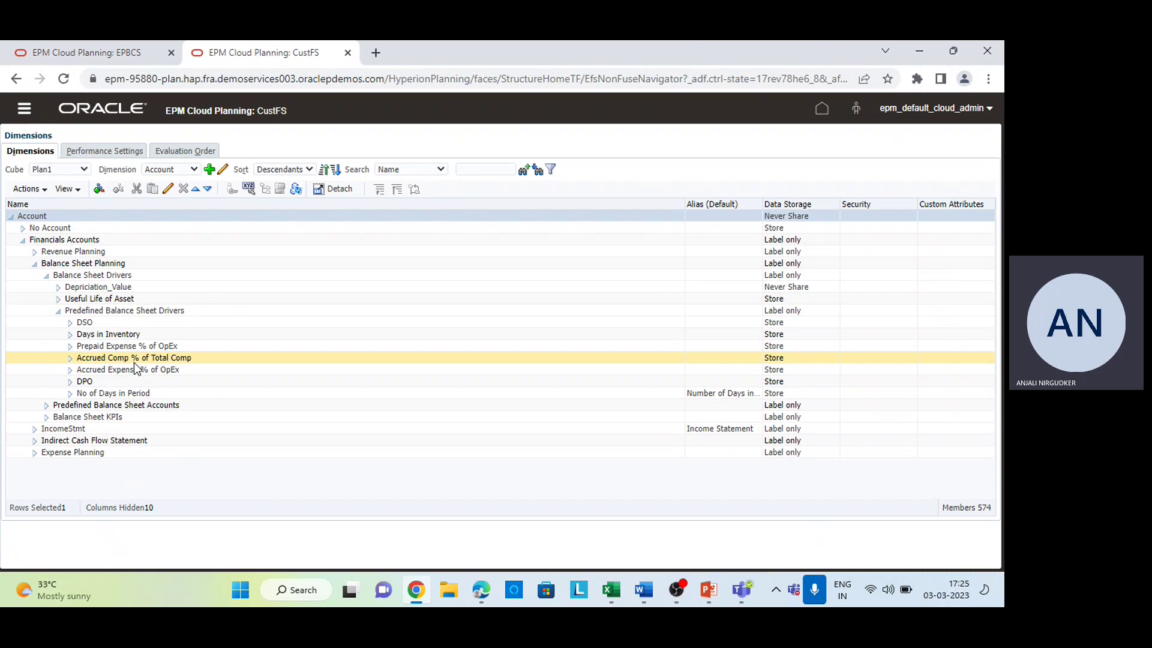
pyautogui.click(645, 583)
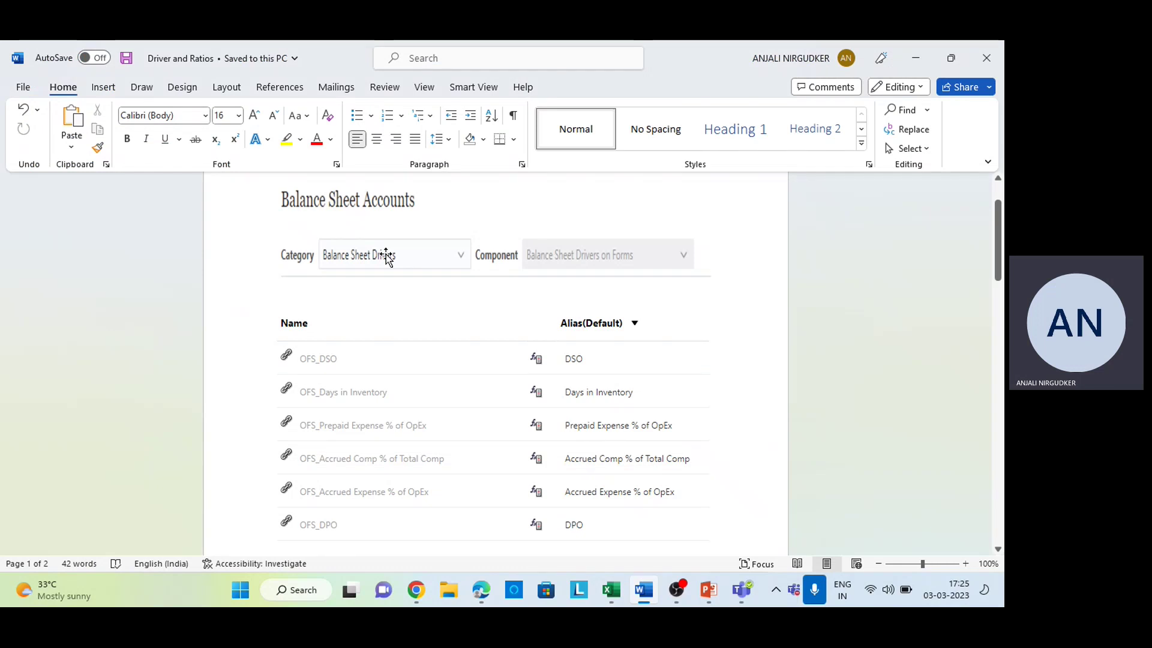
# Step: Select the full highradius.com reference link under the DSO heading in the Word notes
pyautogui.scroll(-5, 393, 384)
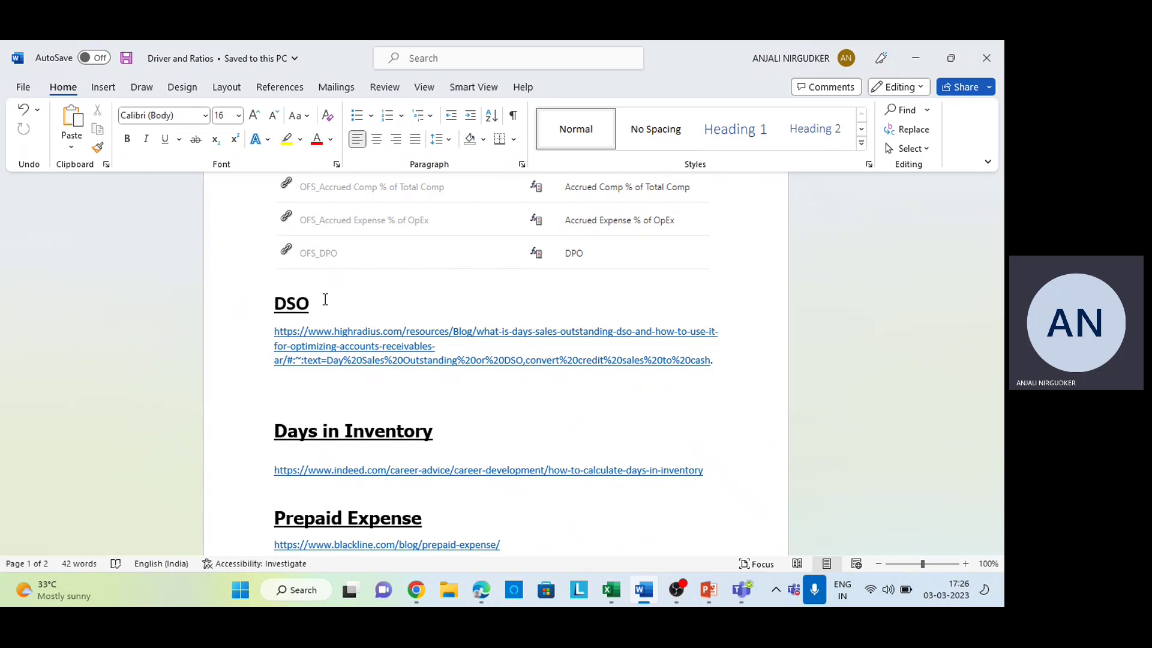
pyautogui.click(270, 331)
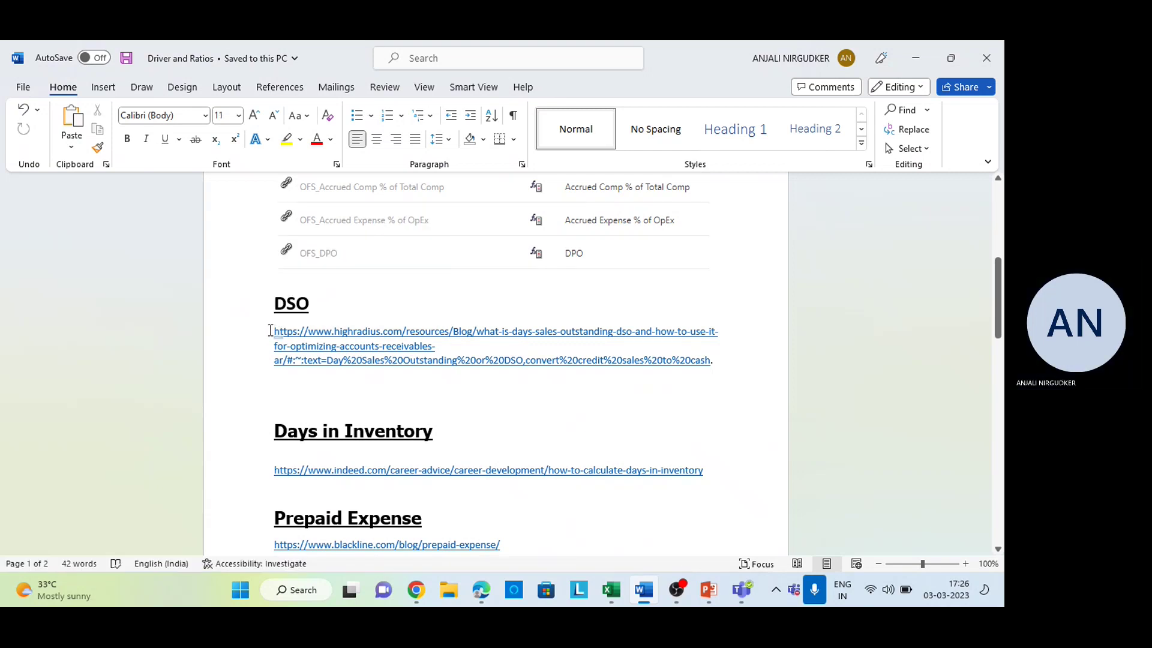
pyautogui.doubleClick(271, 335)
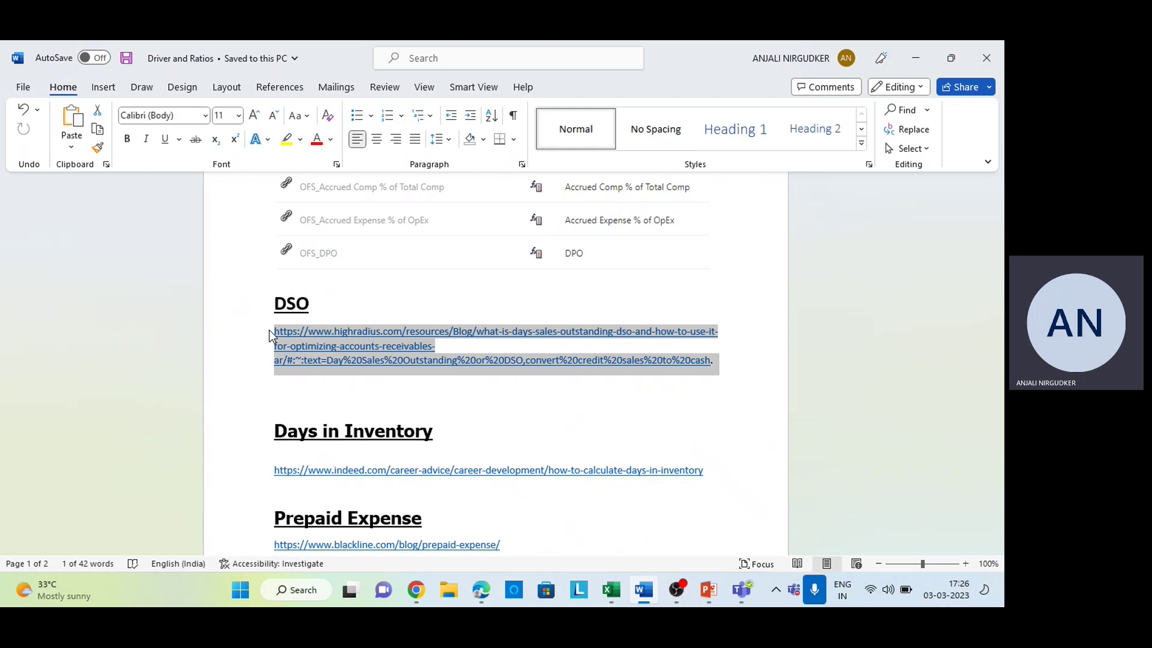
pyautogui.hotkey('alt', 'Tab')
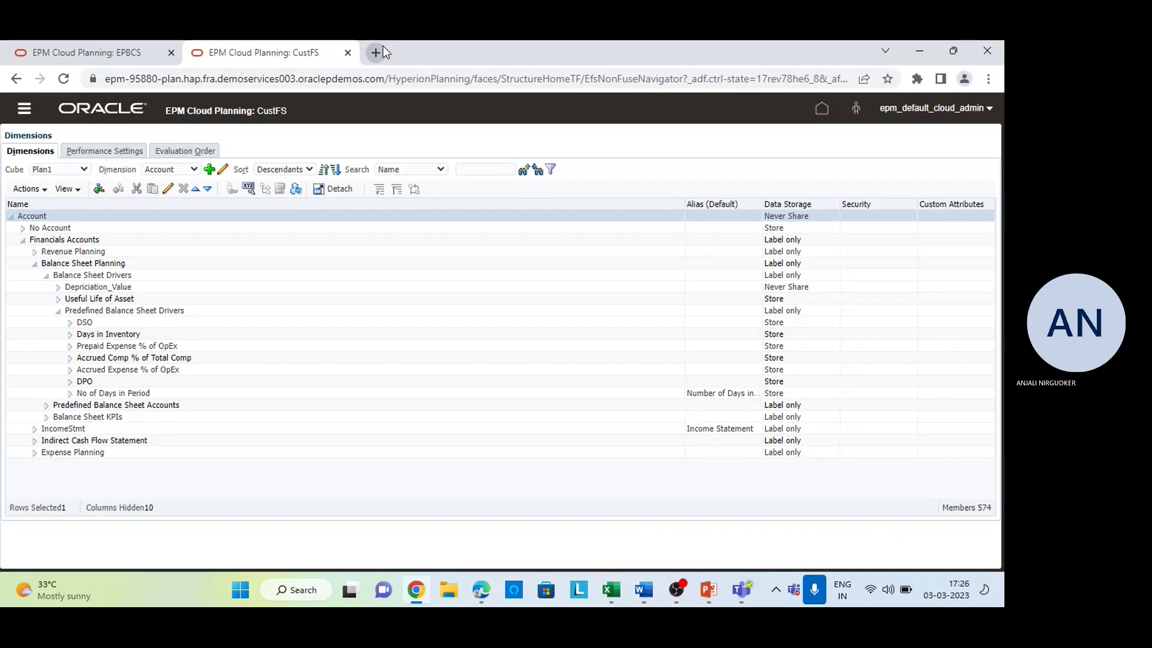
# Step: Load the copied highradius.com DSO article in a new Chrome tab and scroll to its formula
pyautogui.click(382, 50)
pyautogui.hotkey('ctrl', 'v')
pyautogui.press('Return')
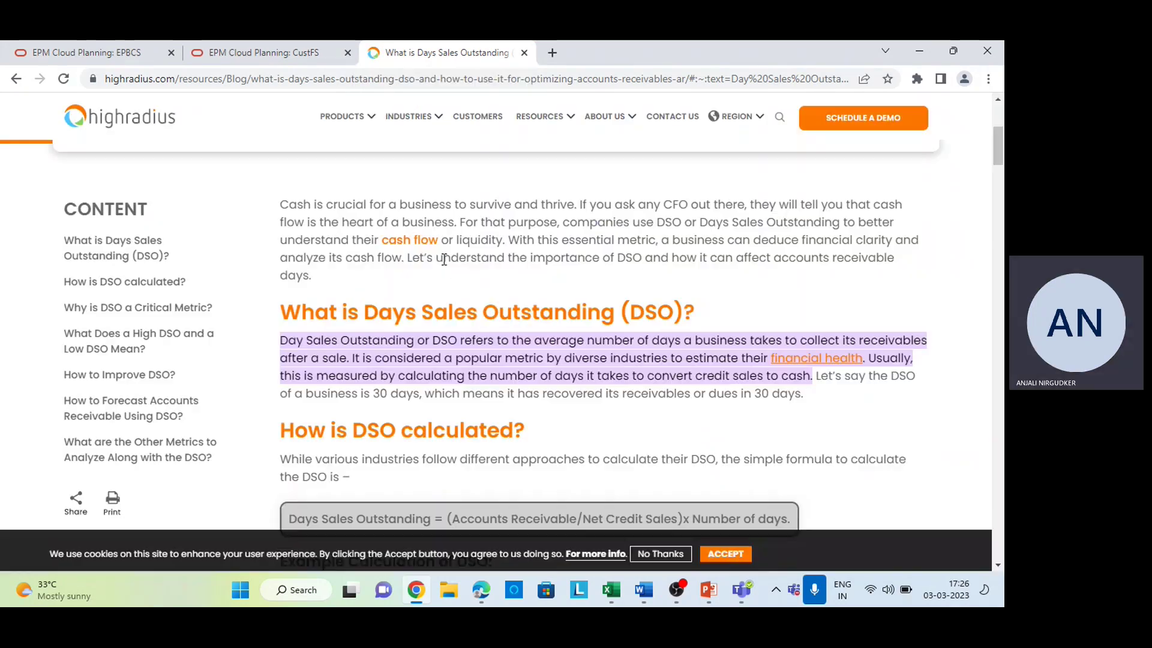
pyautogui.scroll(-1, 444, 259)
pyautogui.scroll(-1, 442, 259)
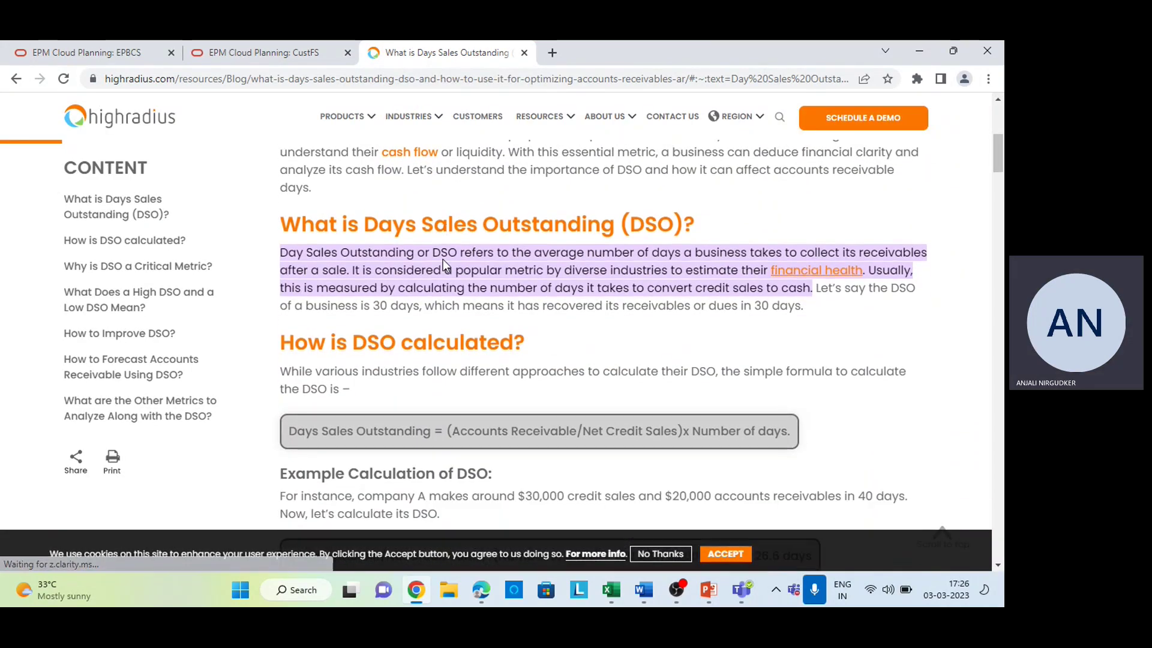
pyautogui.scroll(-2, 444, 259)
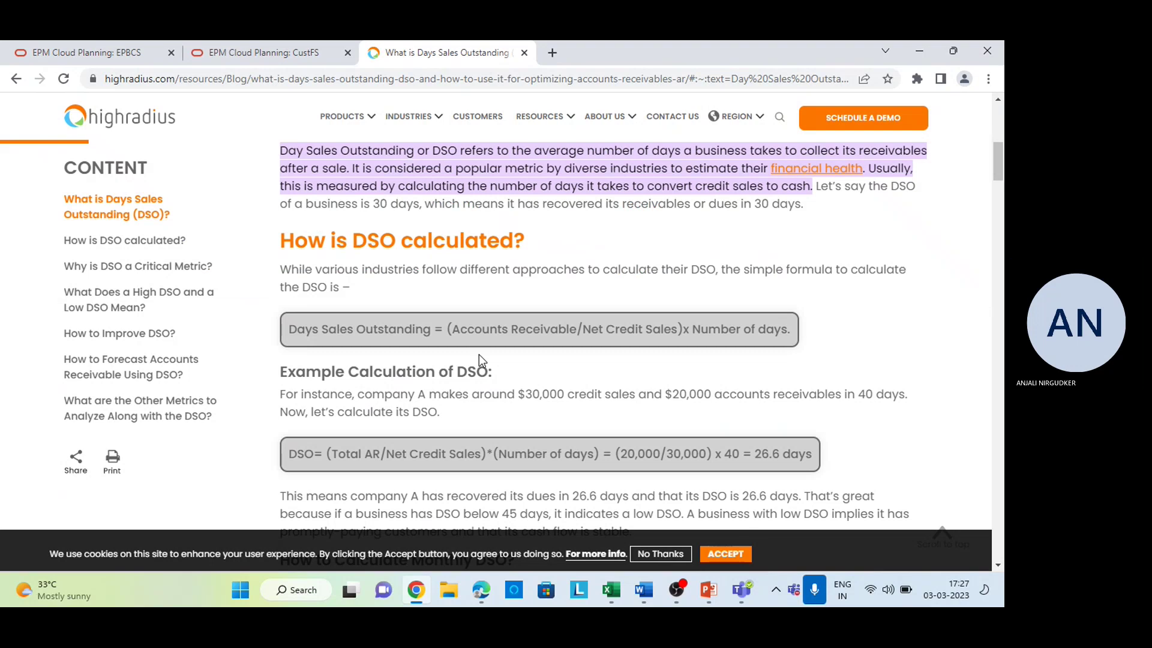
# Step: Read the DSO article past the monthly DSO calculation to 'Why is DSO a Critical Metric?'
pyautogui.click(479, 354)
pyautogui.scroll(-1, 479, 354)
pyautogui.scroll(1, 479, 353)
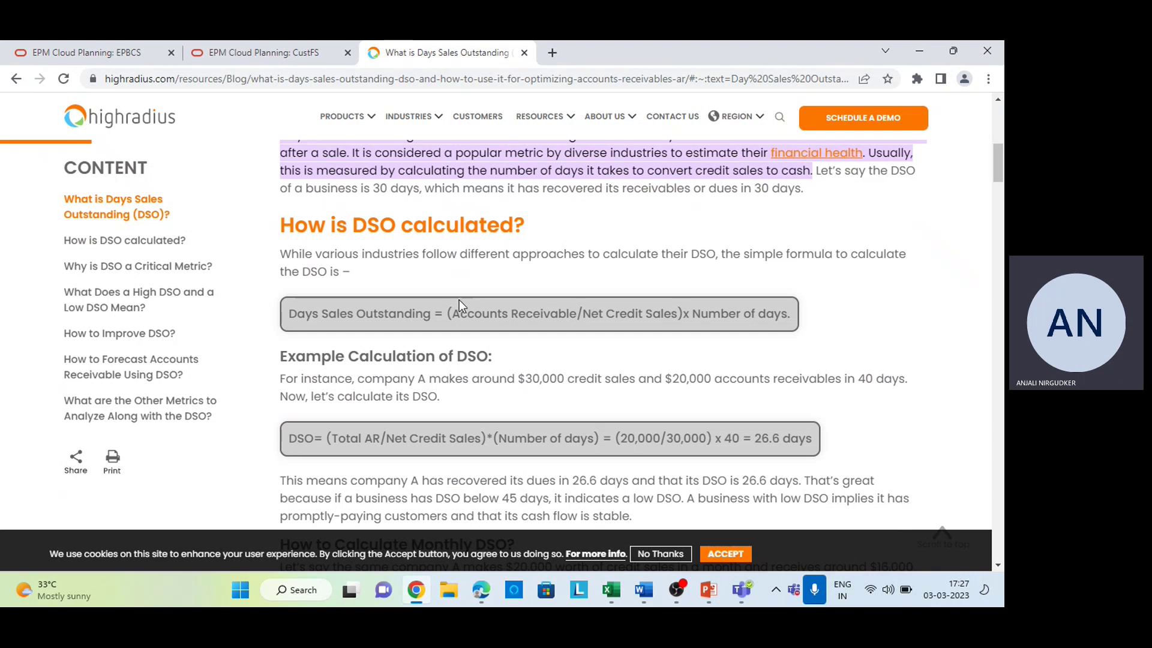
pyautogui.scroll(-1, 451, 316)
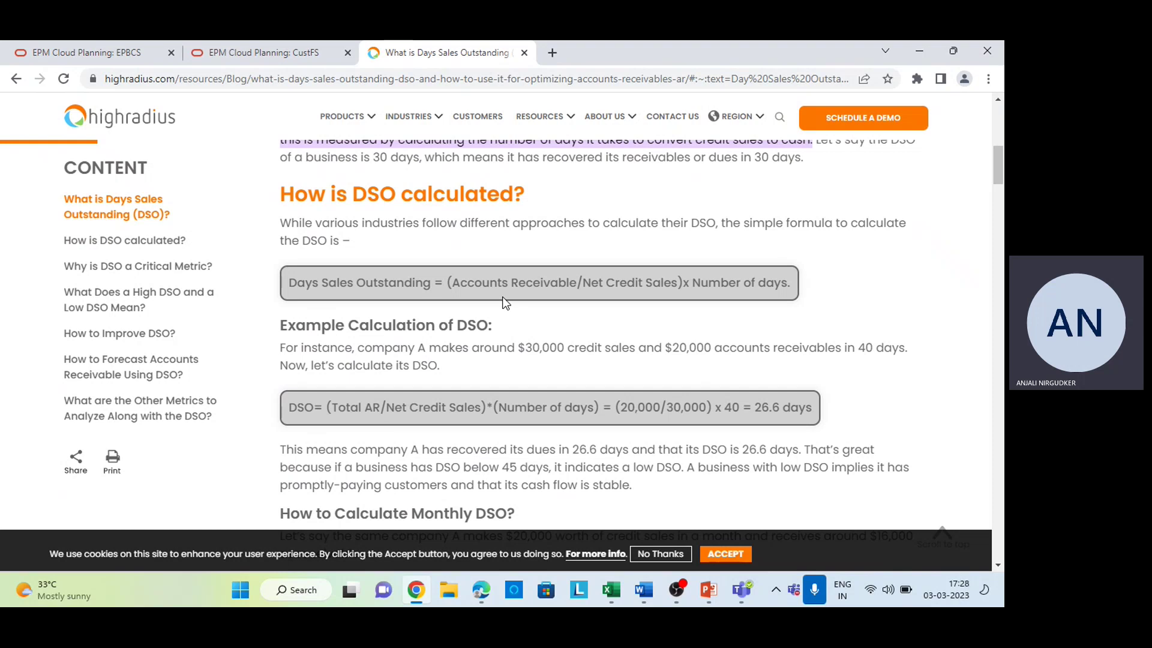
pyautogui.scroll(-3, 502, 296)
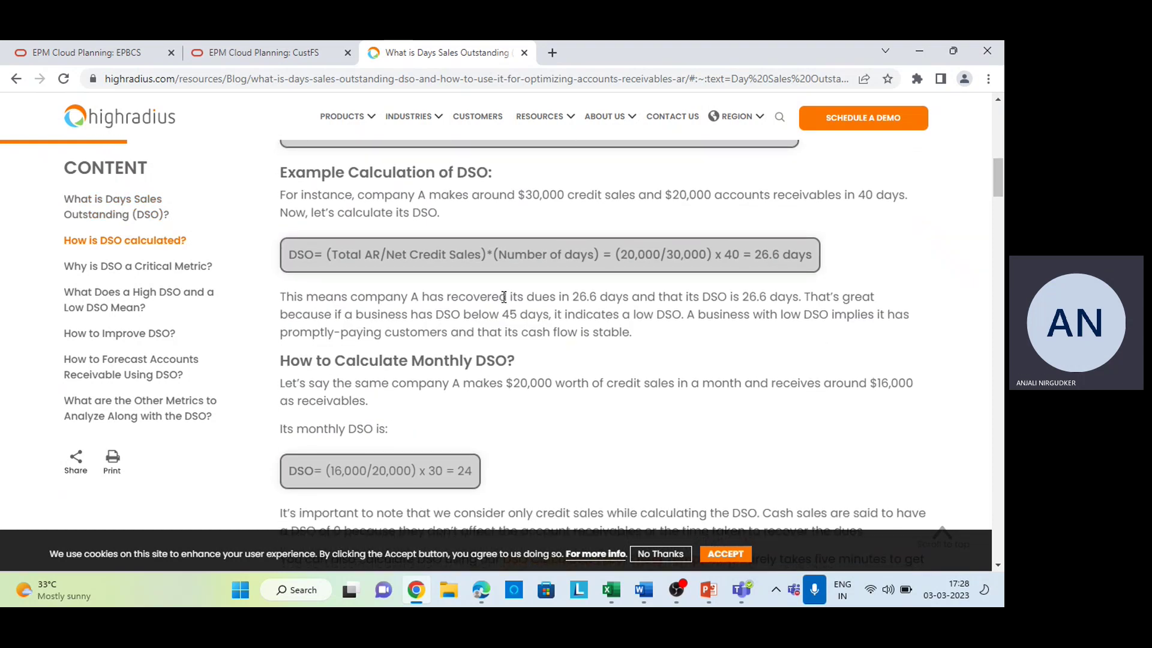
pyautogui.scroll(-1, 504, 296)
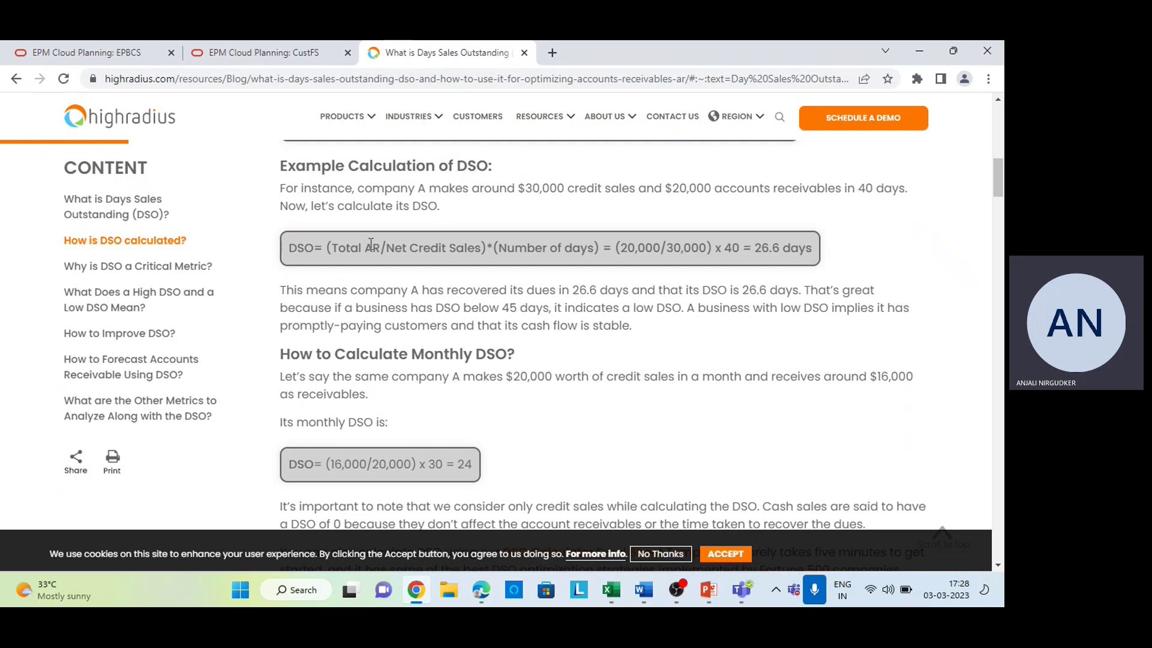
pyautogui.scroll(1, 430, 206)
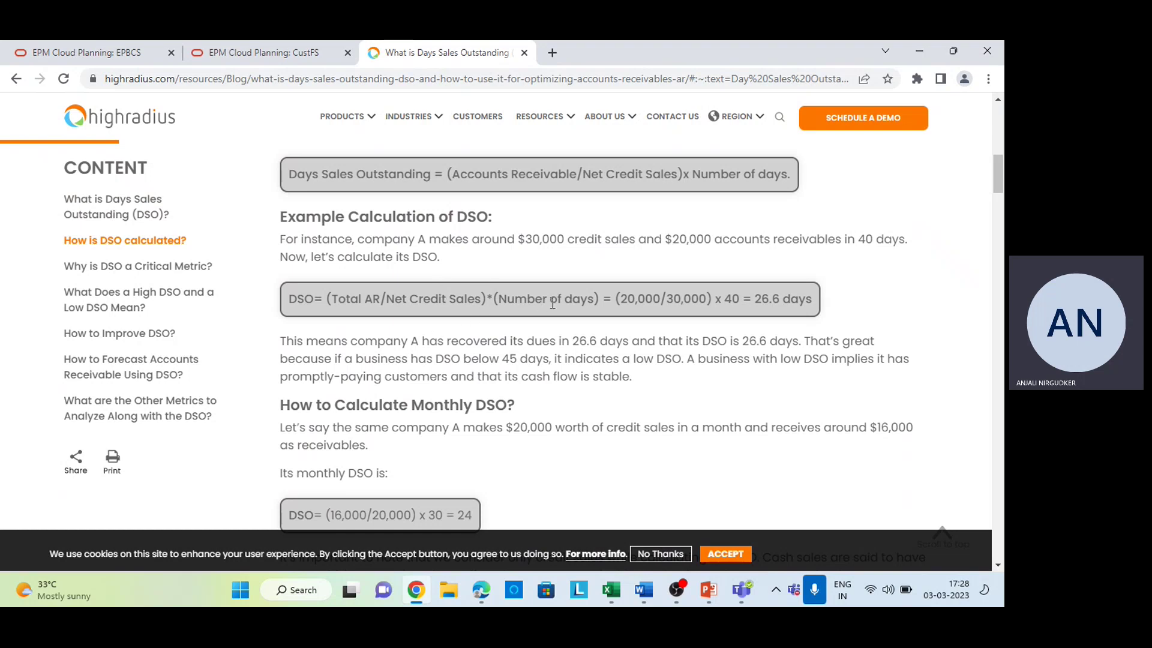
pyautogui.scroll(4, 553, 303)
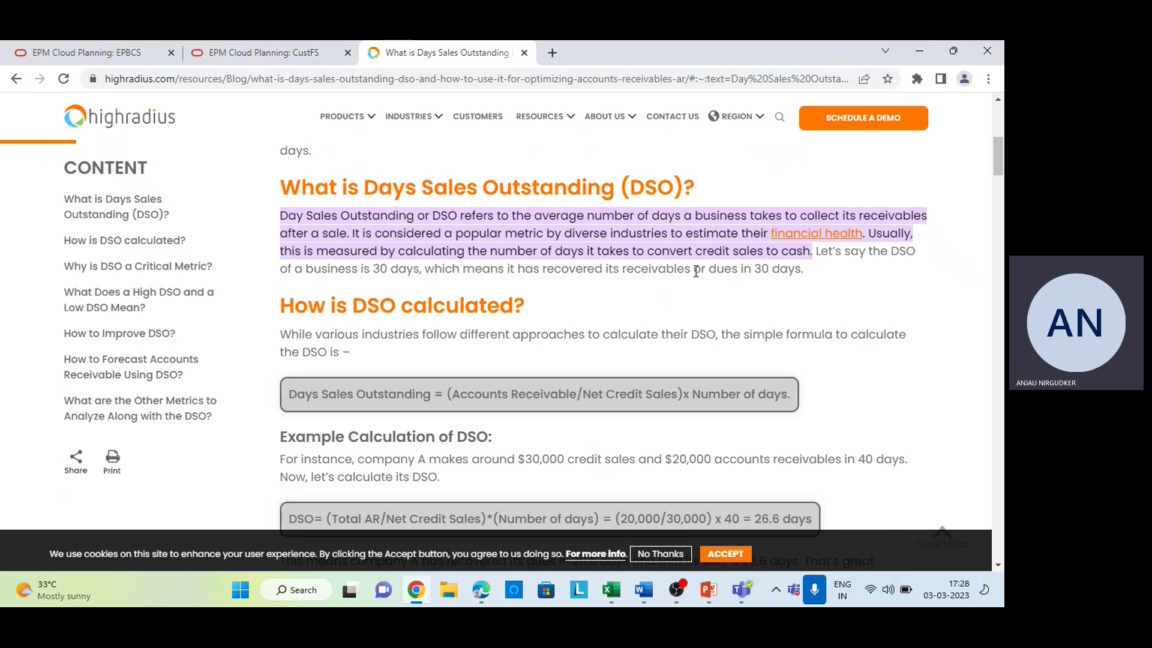
pyautogui.scroll(-3, 696, 273)
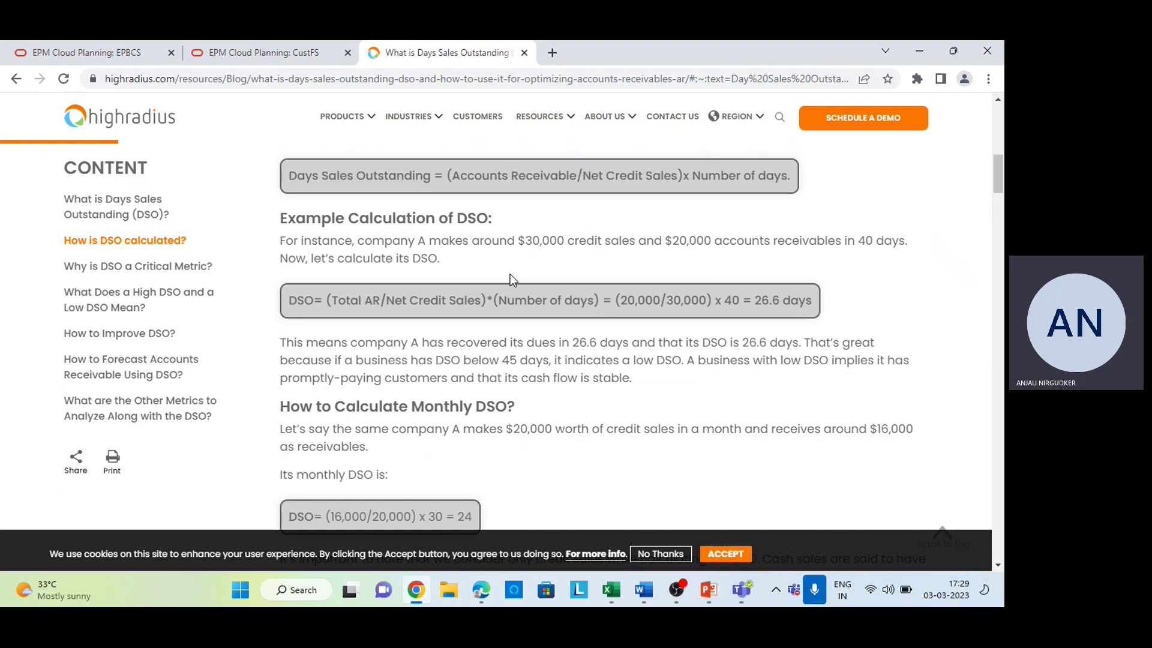
pyautogui.scroll(-1, 360, 311)
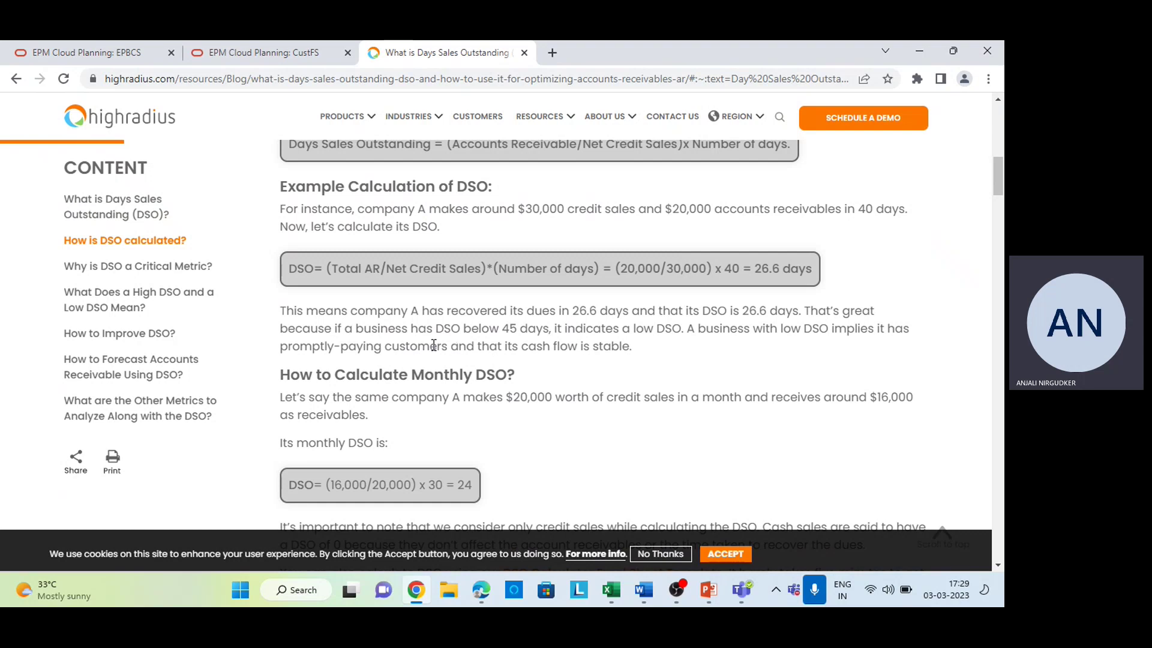
pyautogui.scroll(-2, 435, 351)
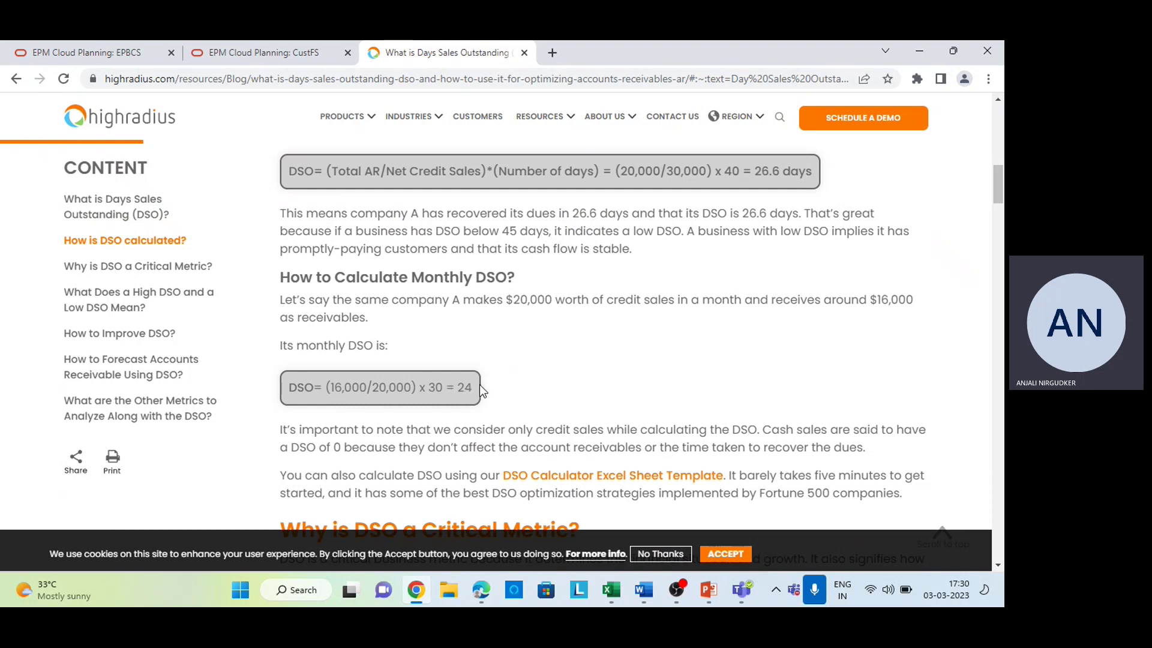
pyautogui.scroll(-1, 498, 379)
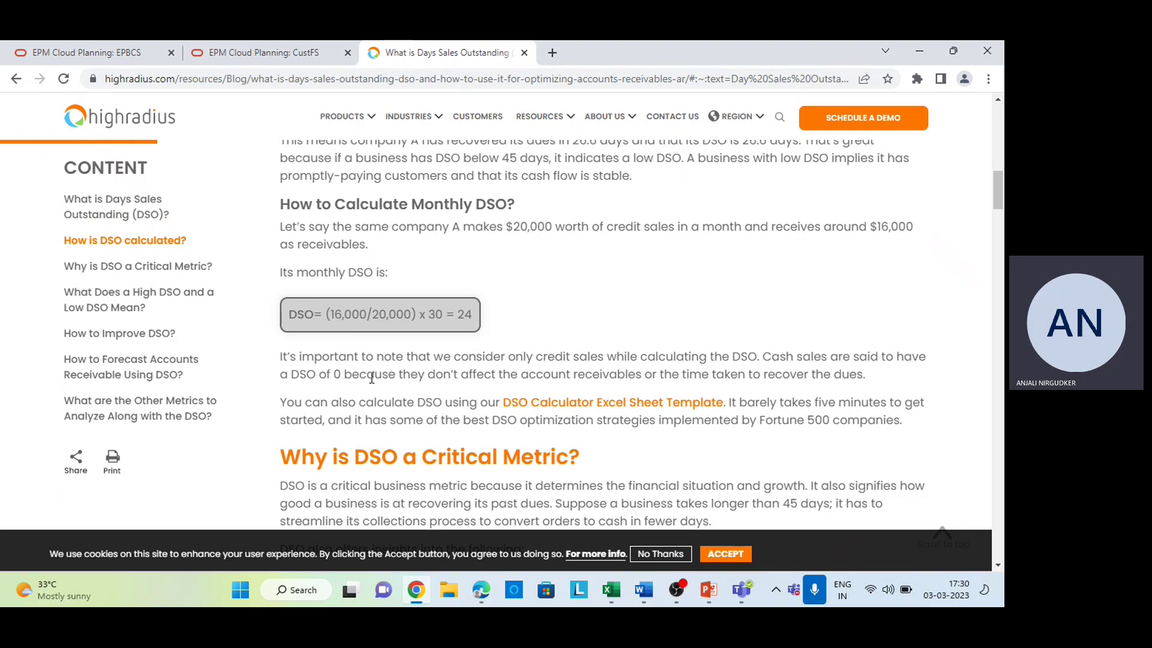
pyautogui.scroll(-1, 372, 378)
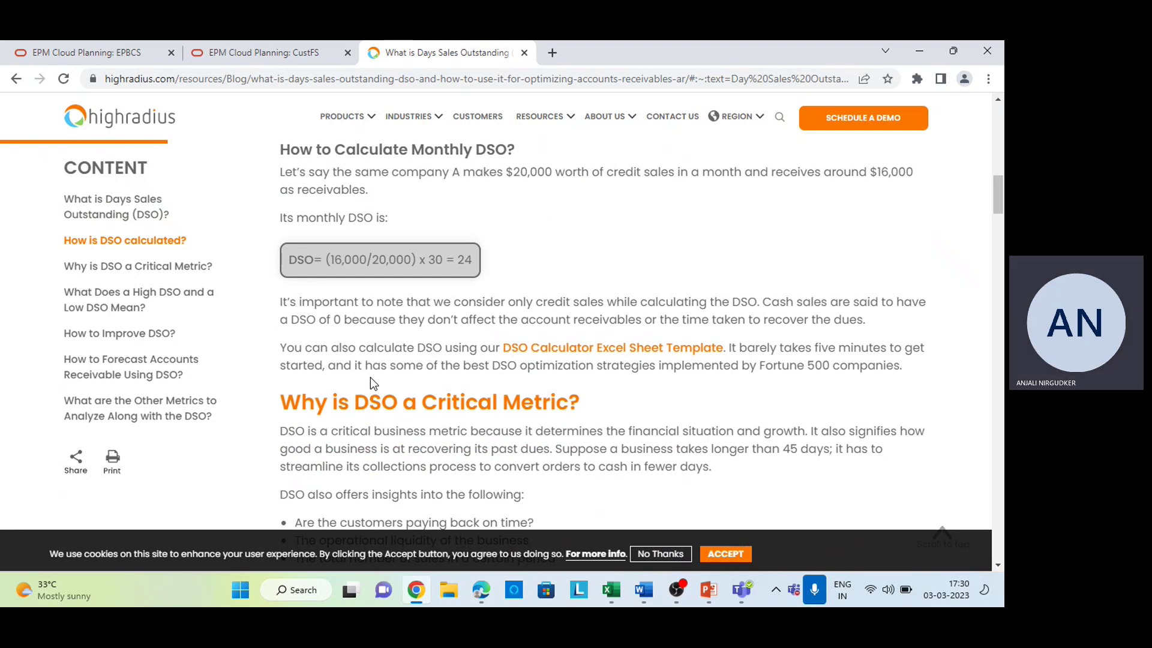
pyautogui.scroll(-1, 370, 378)
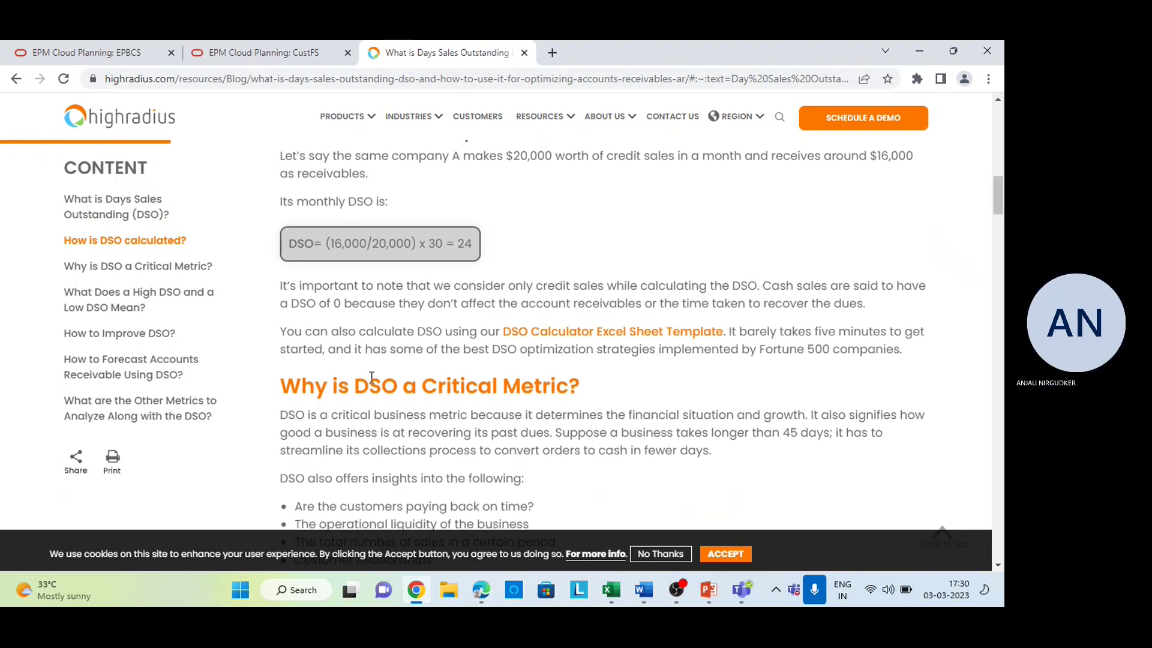
pyautogui.scroll(-4, 371, 377)
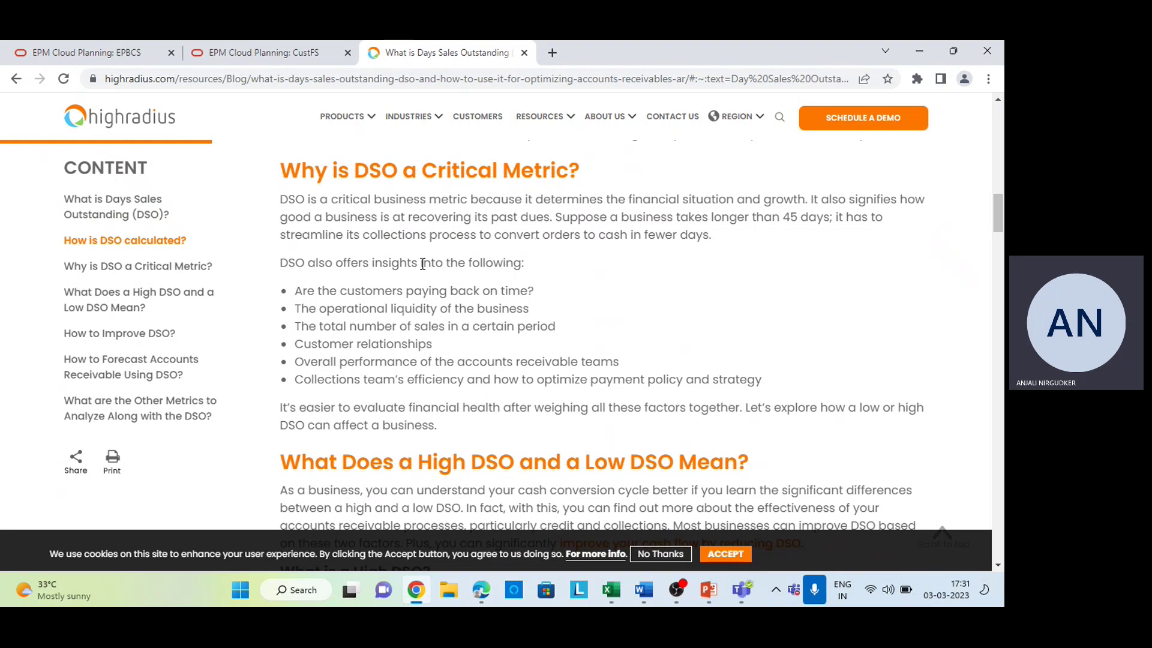
# Step: Scroll further down the DSO article to the high DSO versus low DSO explanation
pyautogui.scroll(-1, 396, 277)
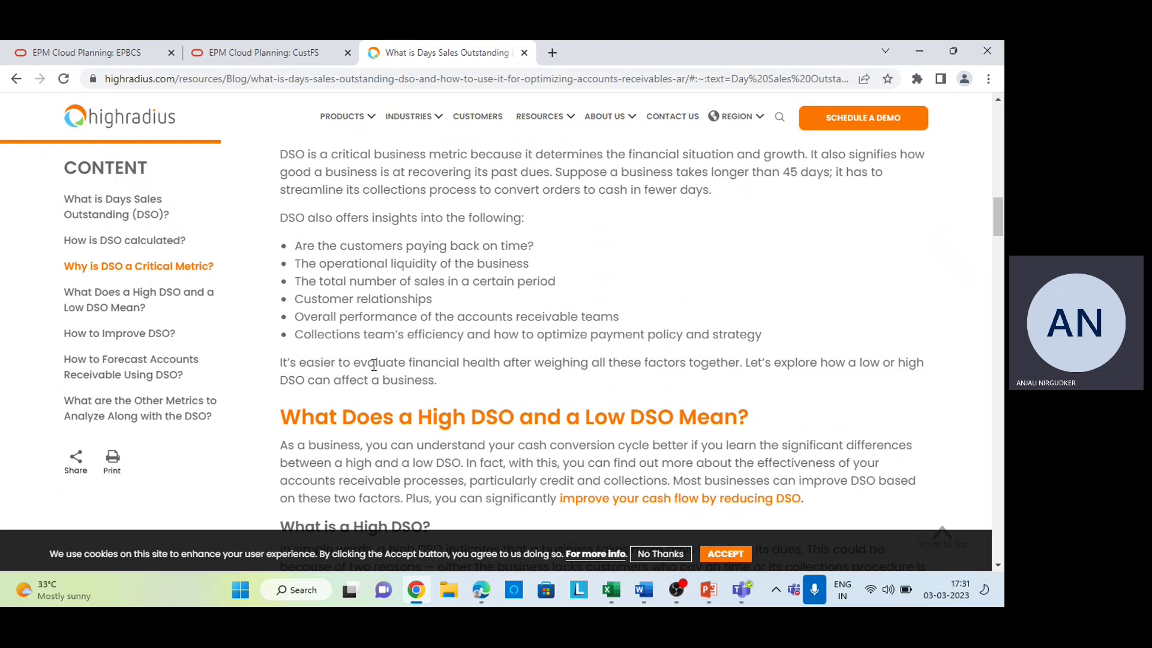
pyautogui.scroll(-3, 432, 360)
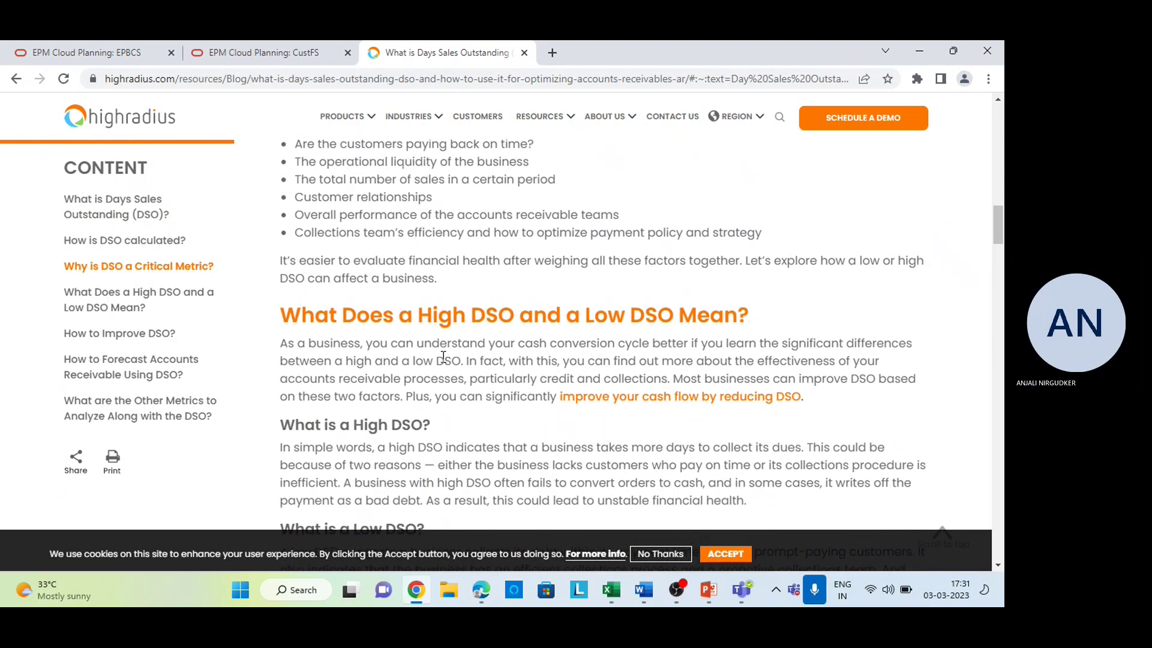
# Step: Read the High DSO, Low DSO and How to Improve DSO sections to the Accounts Receivable forecast formula
pyautogui.scroll(-1, 397, 318)
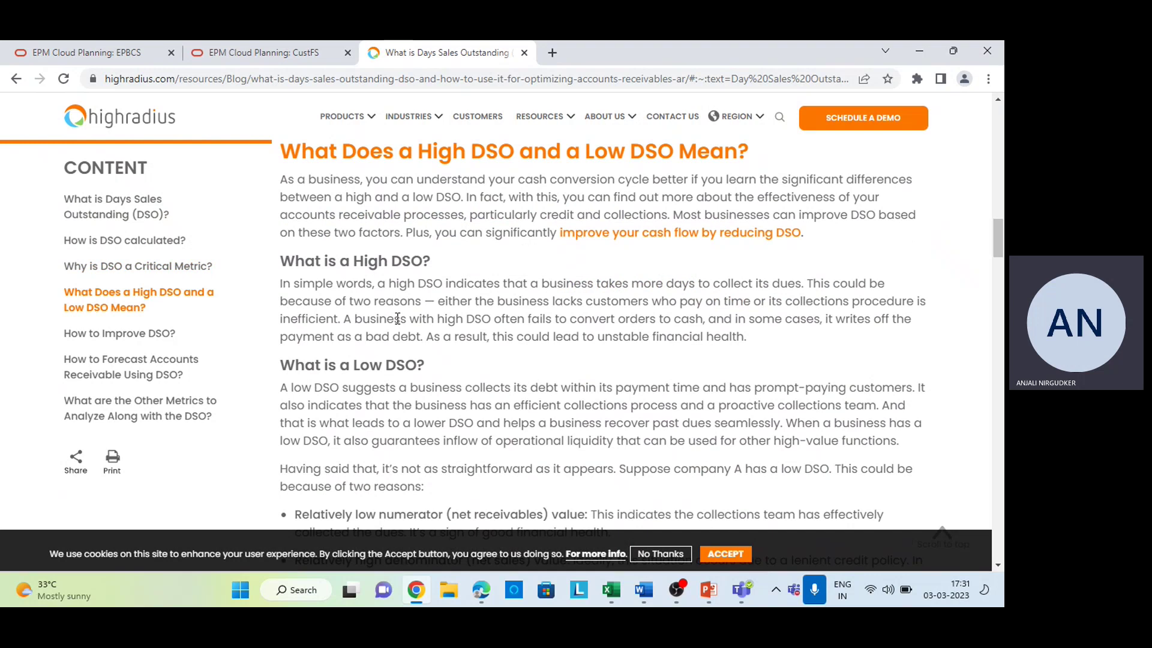
pyautogui.scroll(-1, 397, 318)
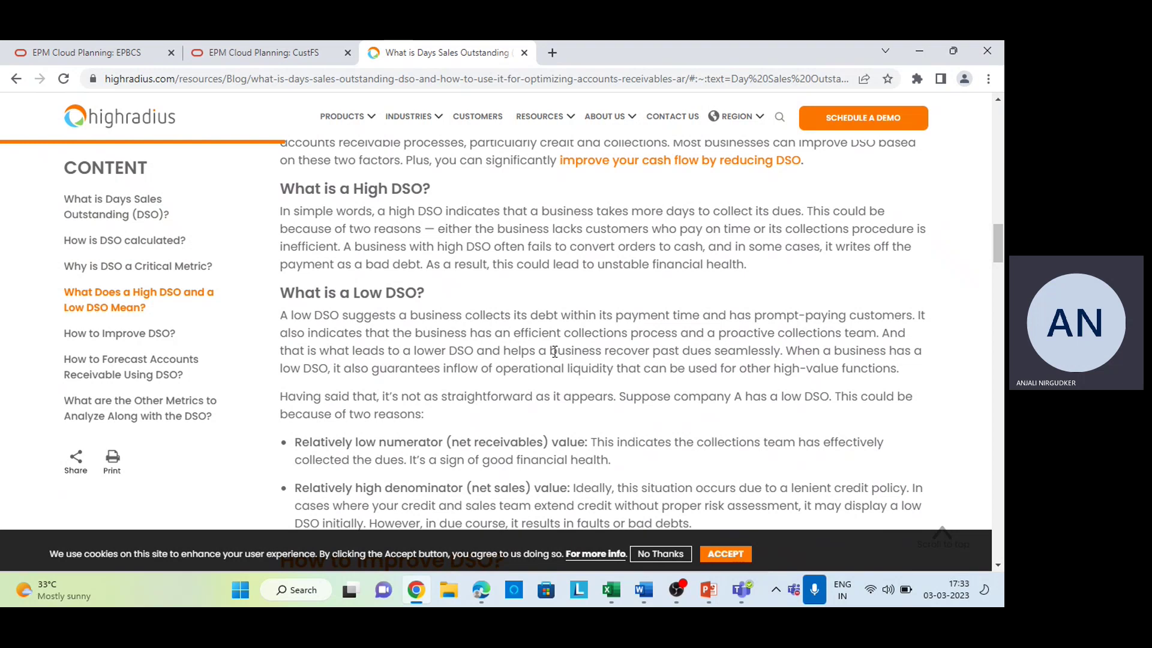
pyautogui.scroll(-5, 555, 354)
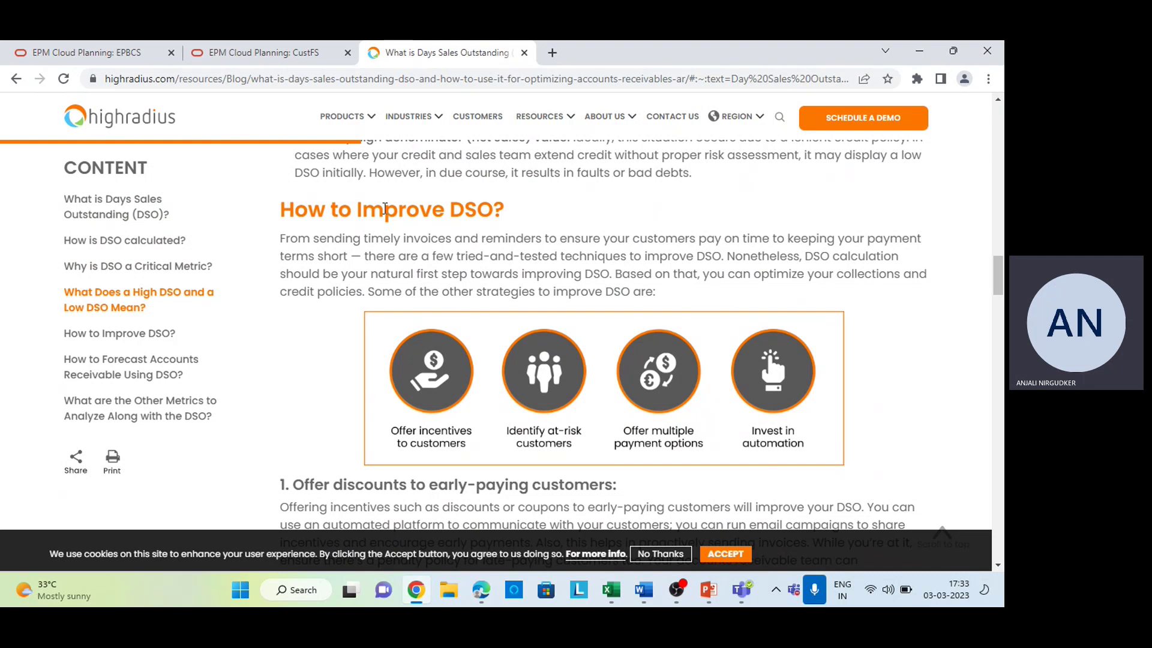
pyautogui.scroll(-1, 394, 214)
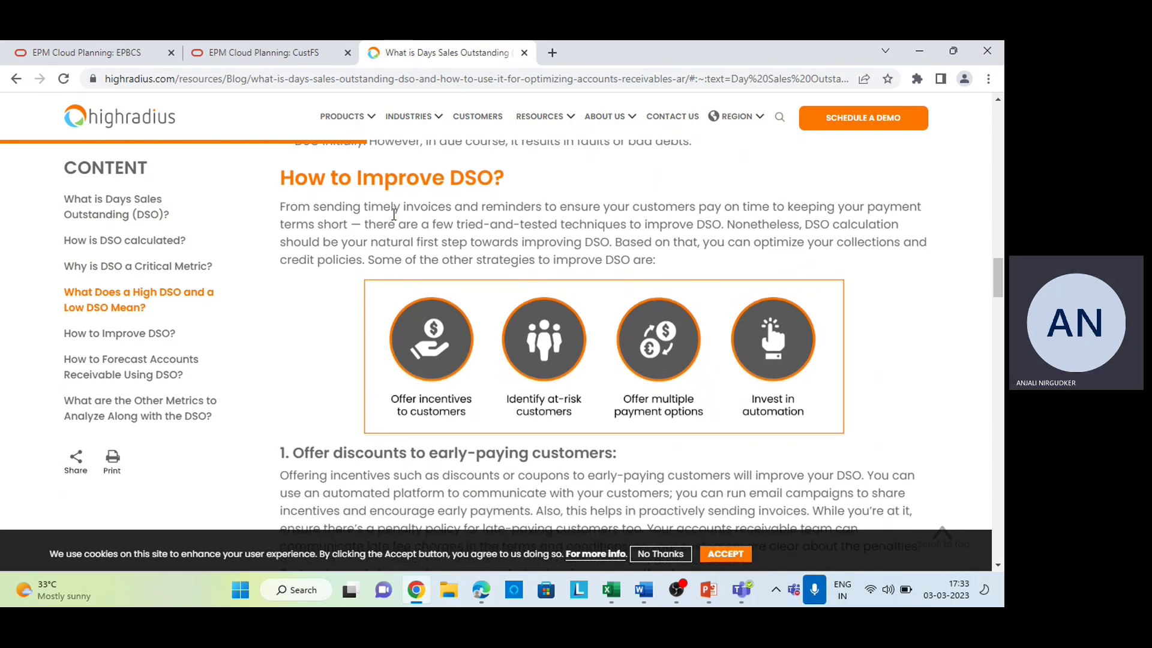
pyautogui.scroll(-1, 394, 214)
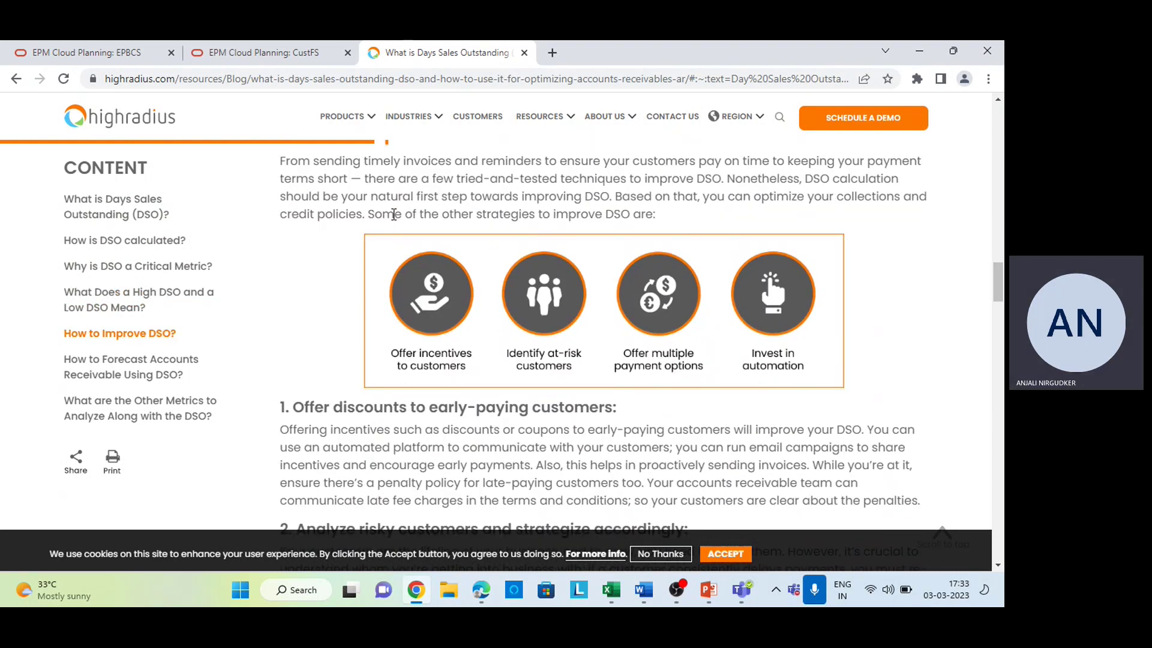
pyautogui.scroll(-3, 348, 402)
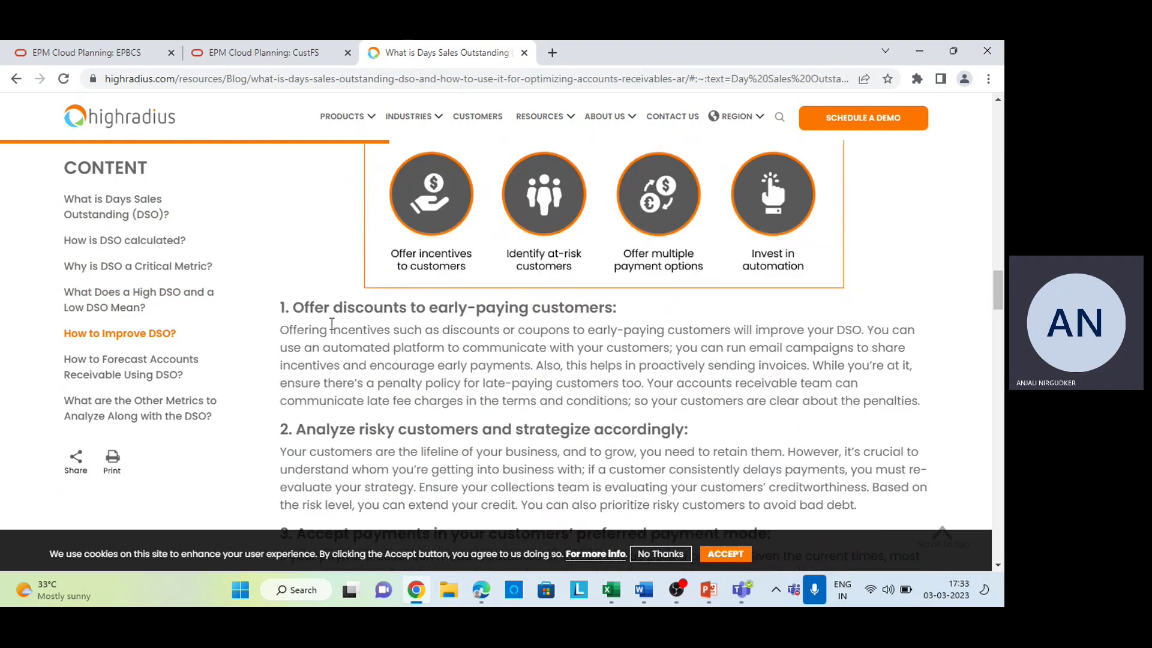
pyautogui.scroll(-1, 332, 324)
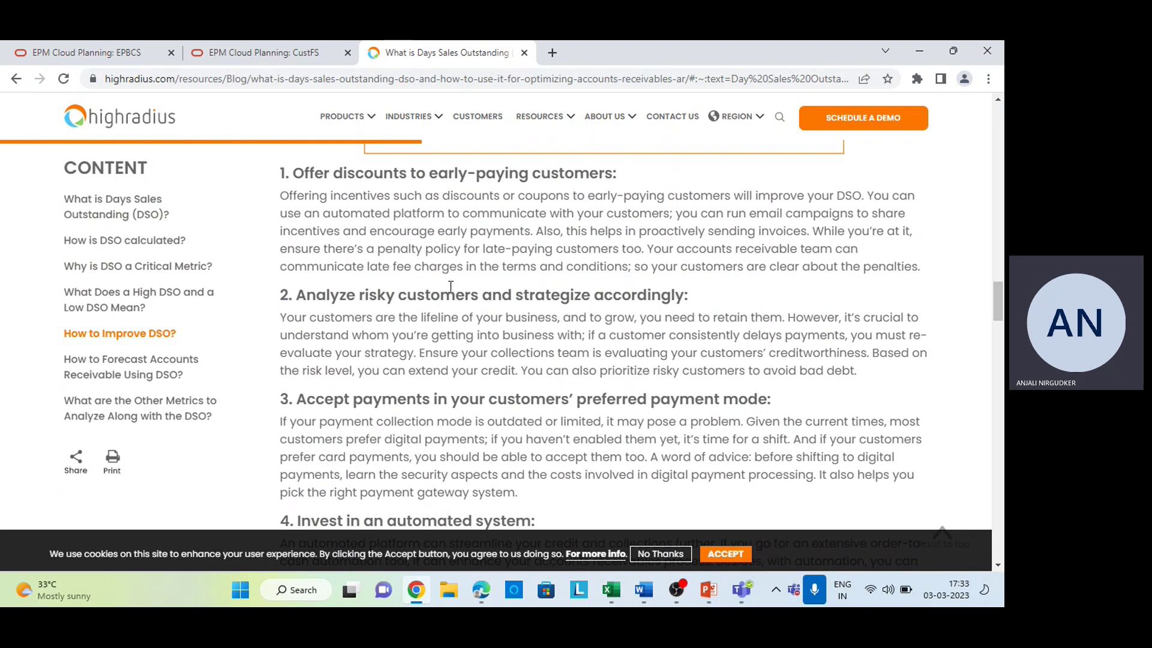
pyautogui.scroll(-1, 367, 397)
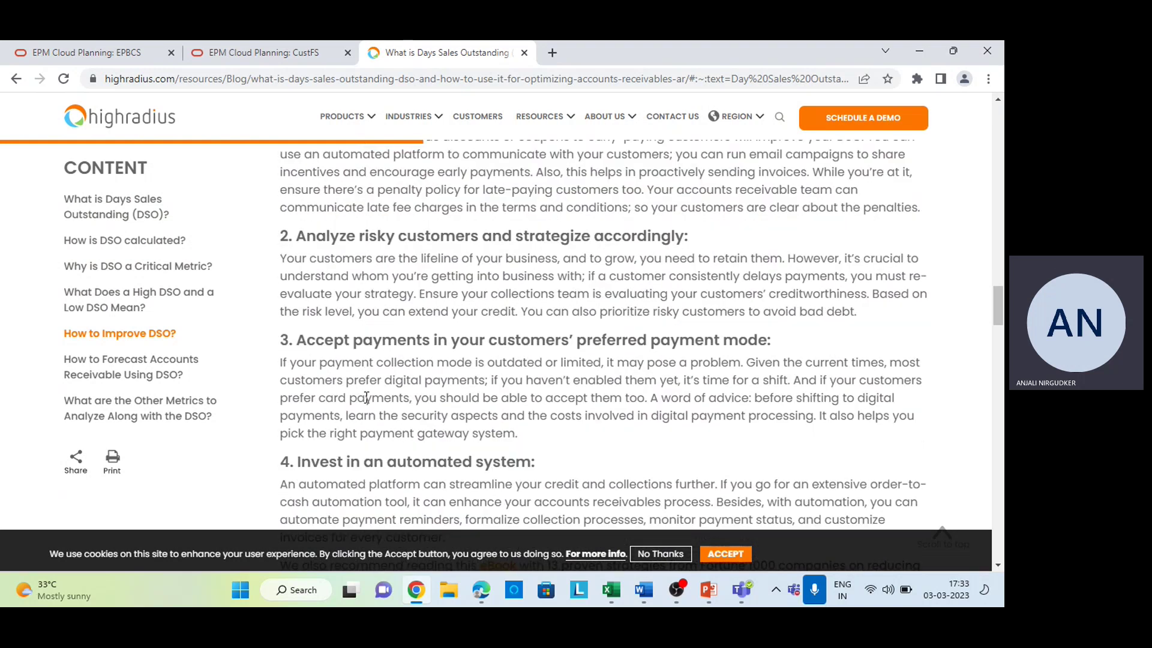
pyautogui.scroll(-1, 367, 398)
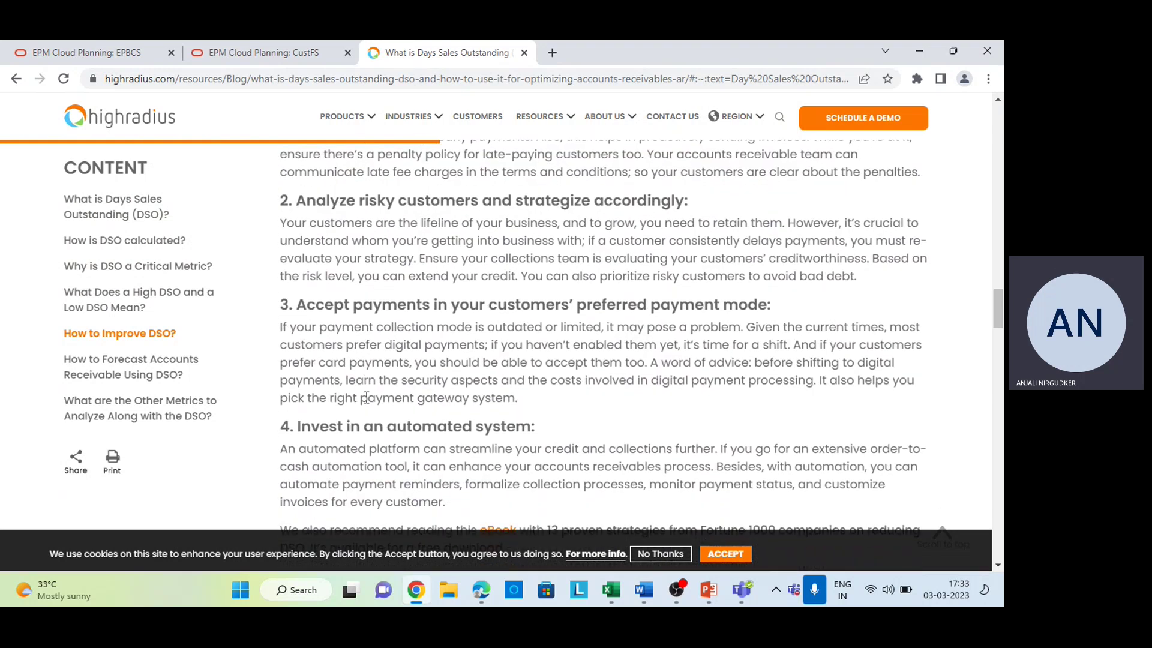
pyautogui.scroll(-2, 366, 398)
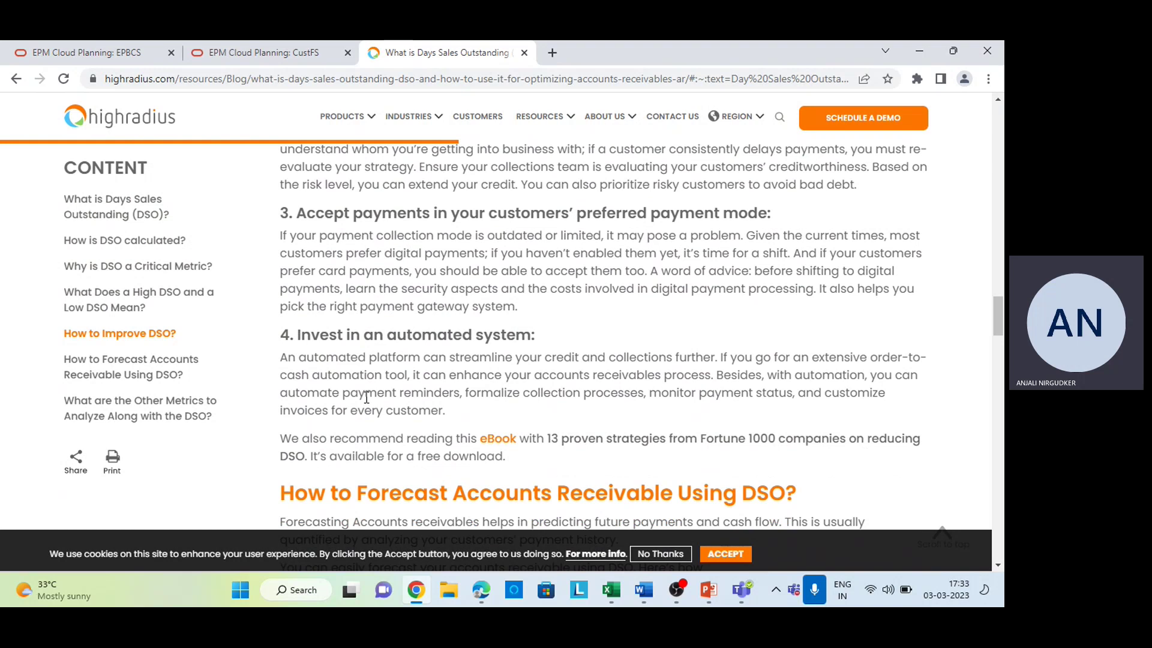
pyautogui.scroll(-1, 367, 398)
pyautogui.scroll(10, 367, 398)
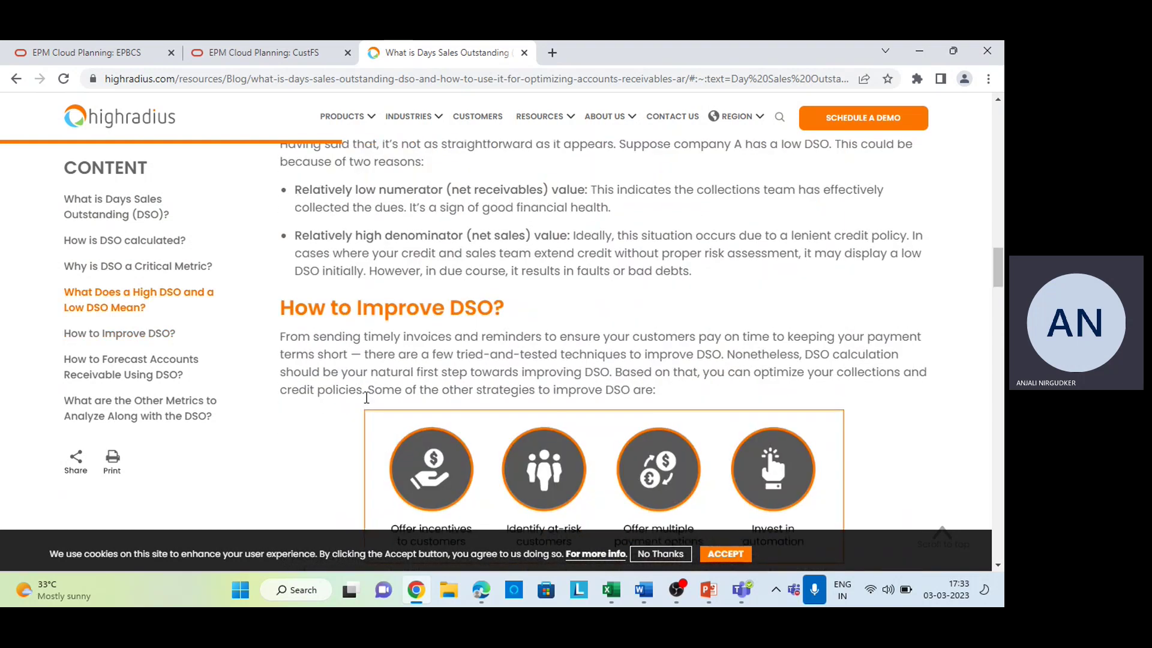
pyautogui.scroll(-10, 366, 398)
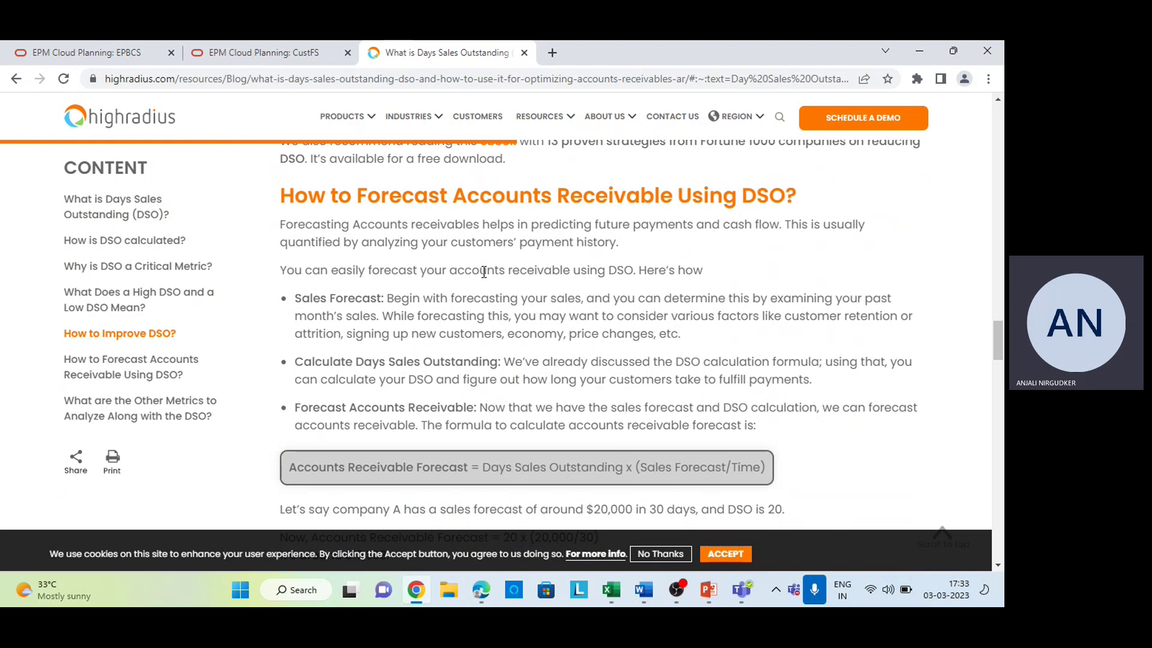
pyautogui.scroll(-1, 483, 271)
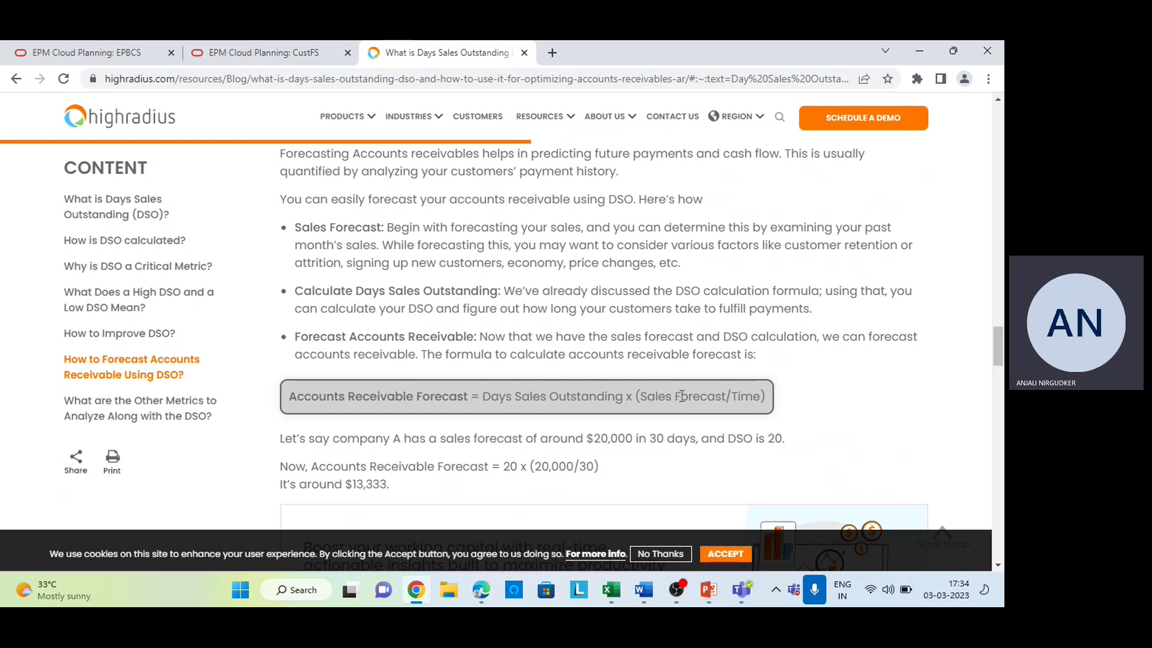
pyautogui.scroll(-1, 681, 396)
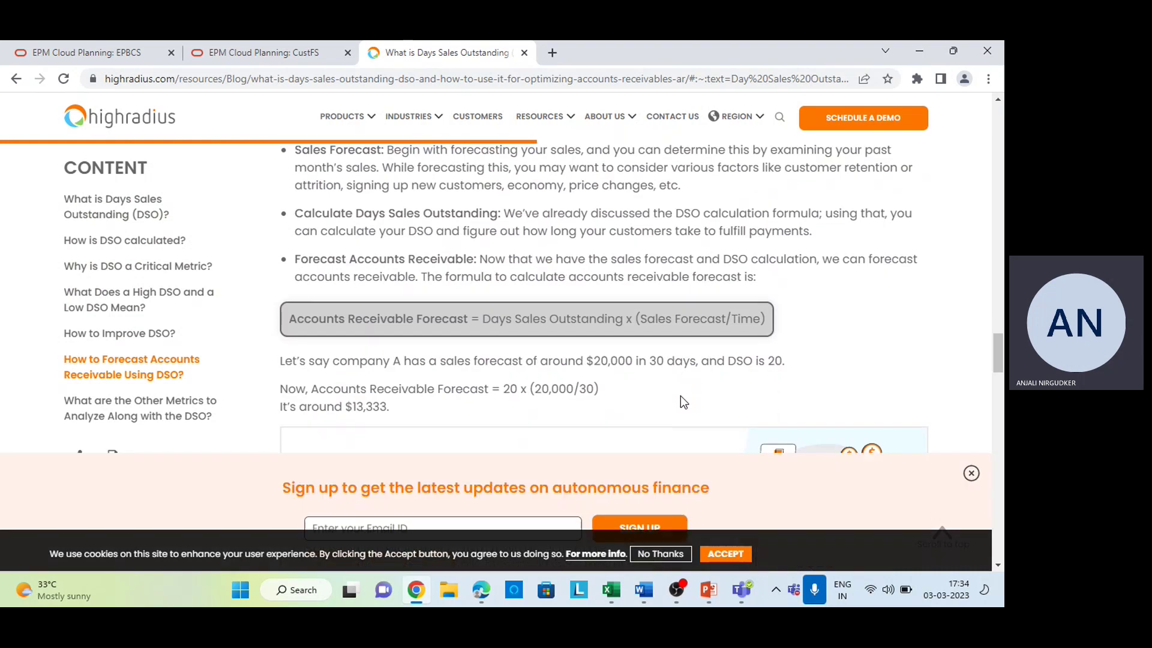
pyautogui.scroll(2, 527, 269)
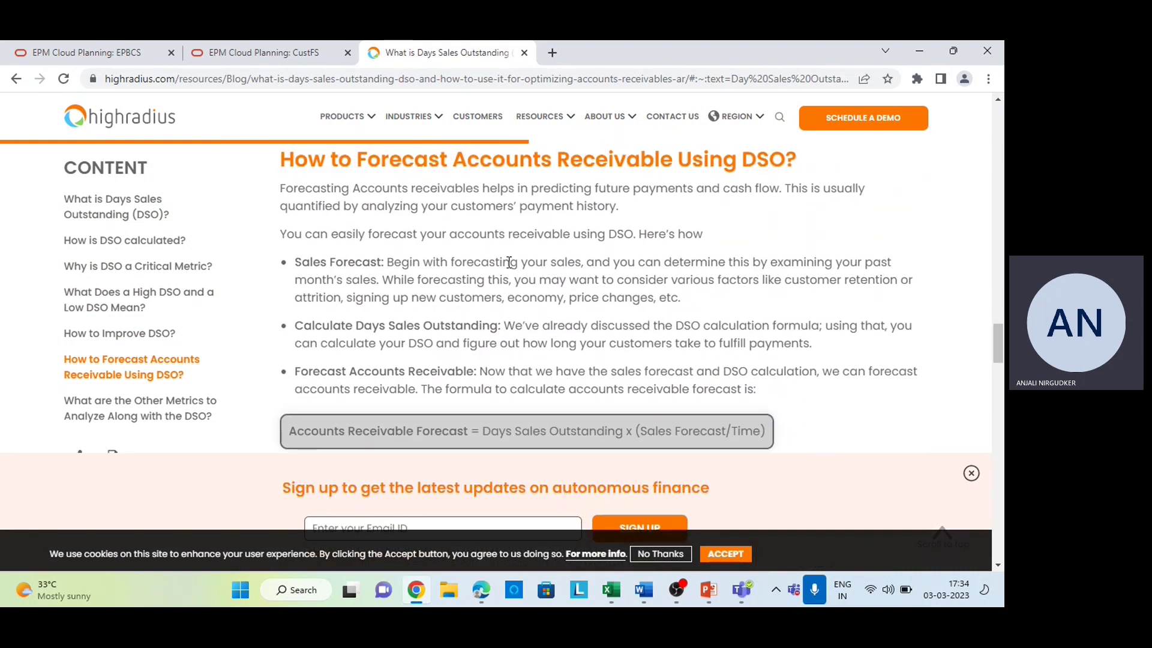
pyautogui.scroll(-3, 509, 264)
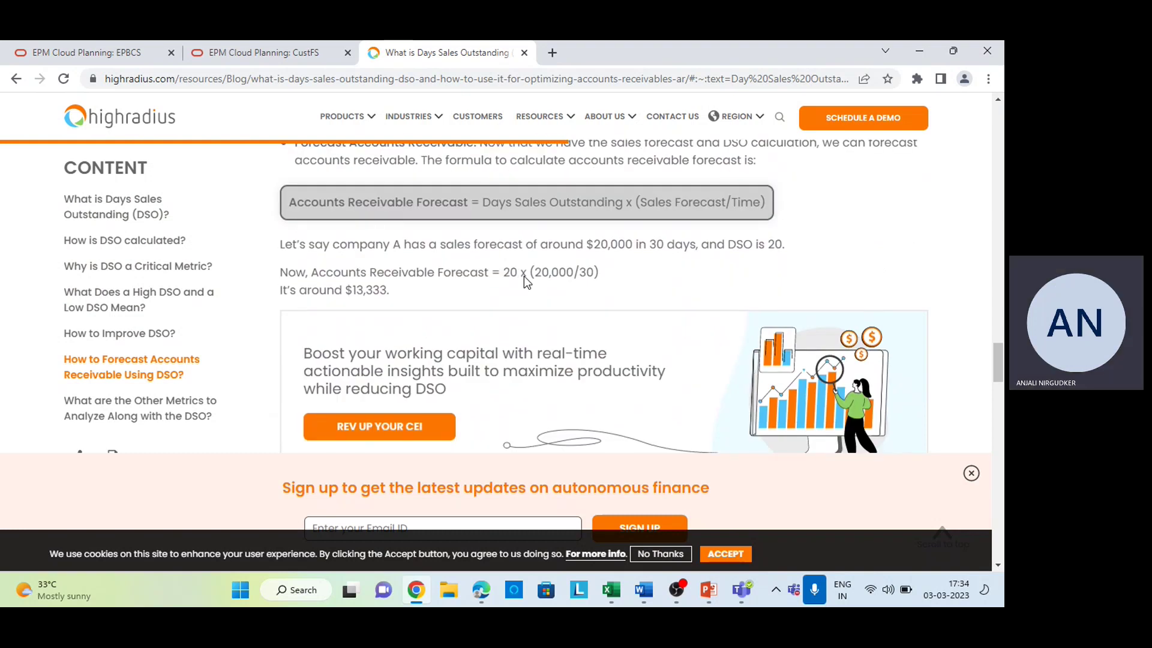
pyautogui.scroll(3, 469, 231)
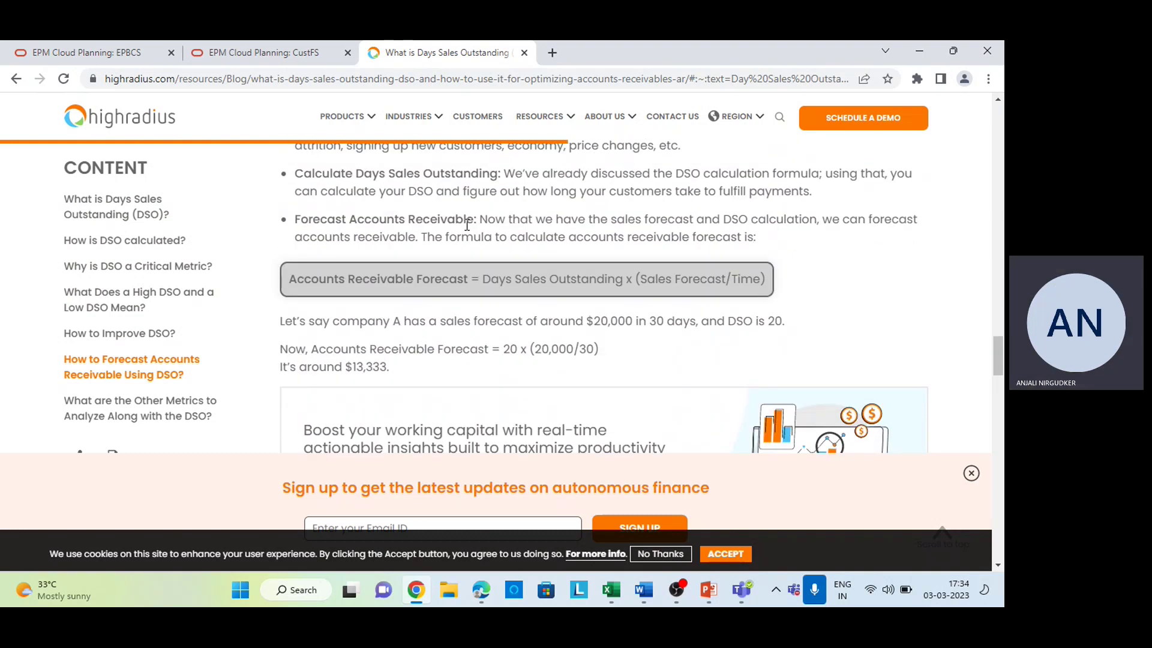
pyautogui.scroll(2, 465, 225)
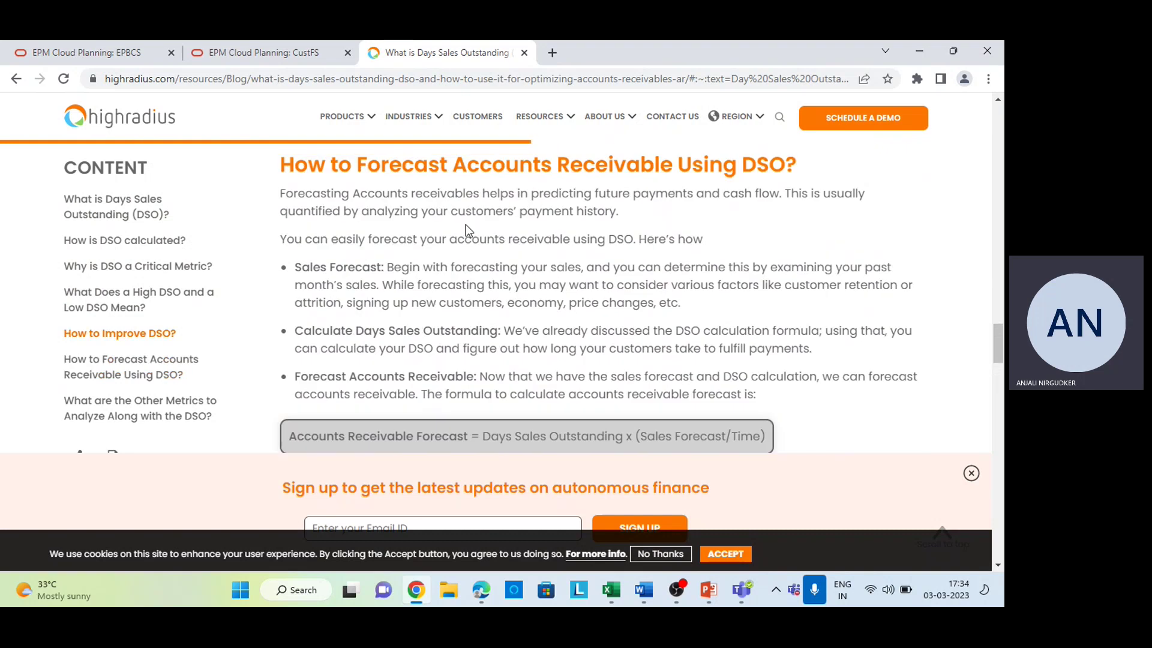
pyautogui.scroll(-4, 465, 224)
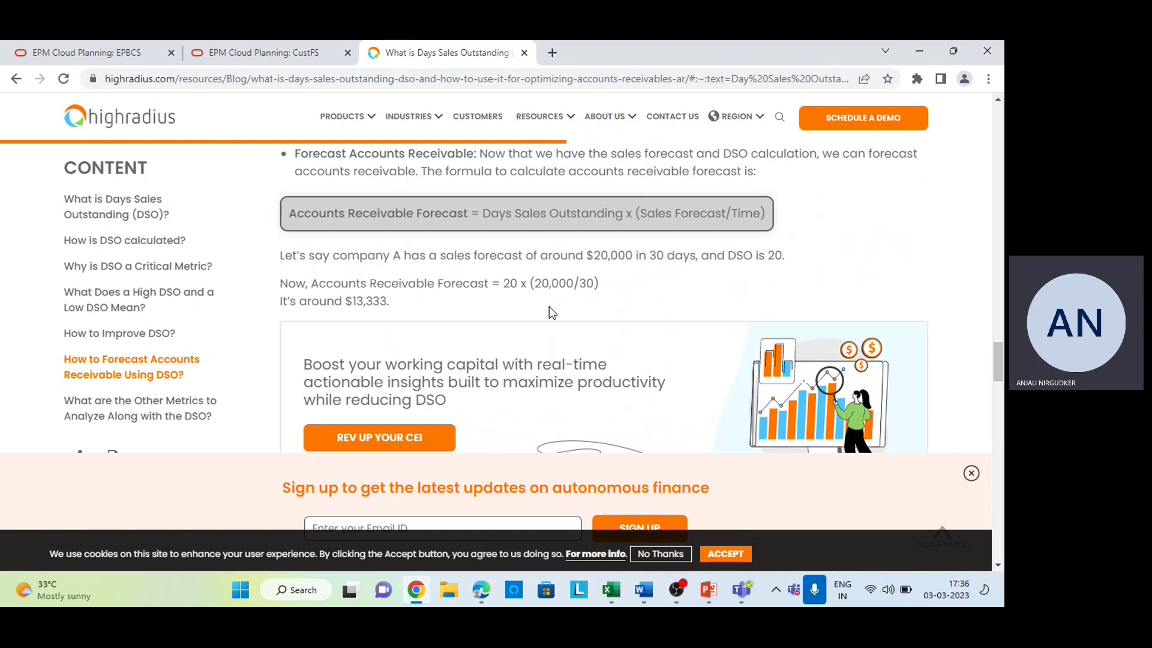
# Step: Select the indeed.com link under Days in Inventory in the Word notes
pyautogui.hotkey('alt', 'Tab')
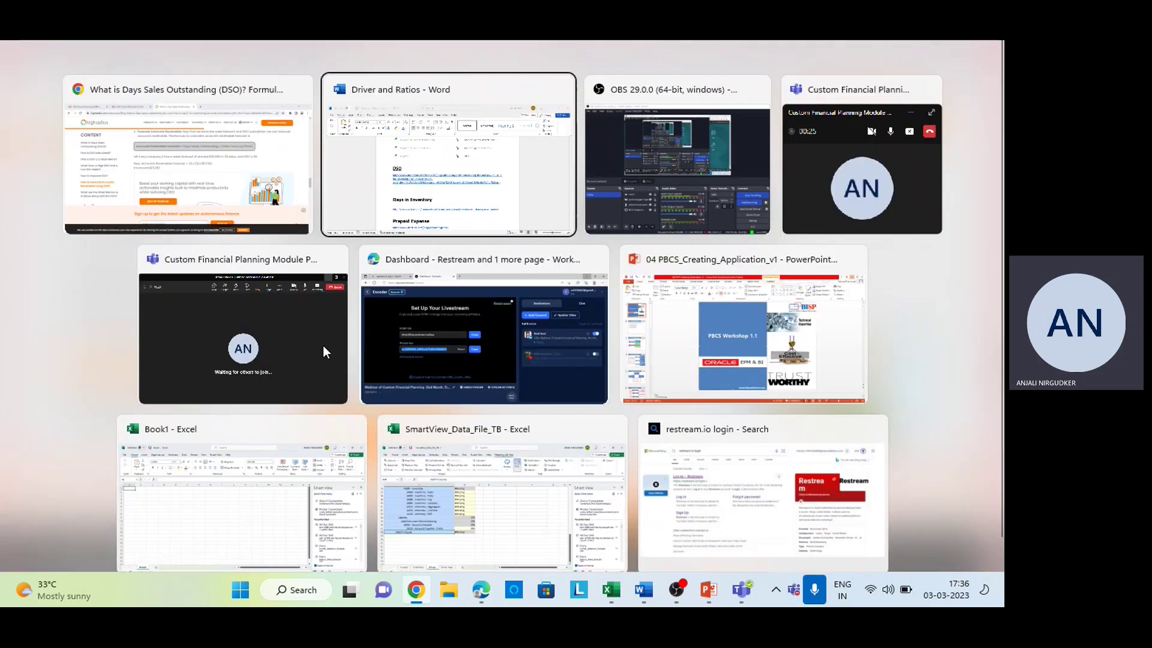
pyautogui.scroll(-1, 537, 435)
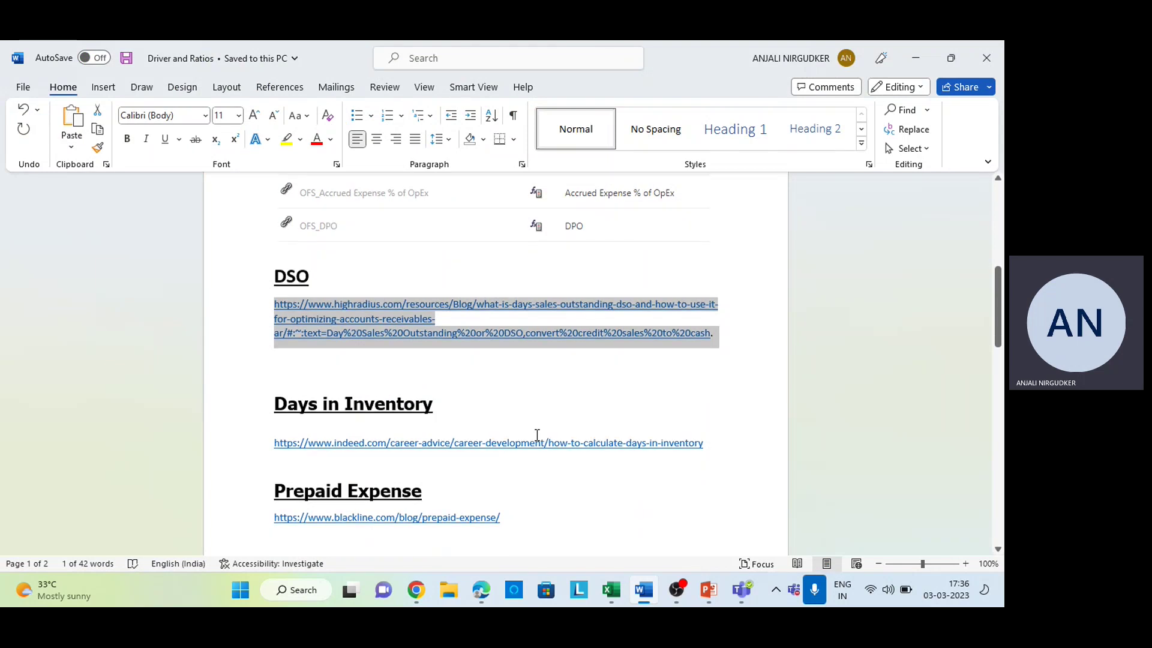
pyautogui.scroll(-1, 537, 435)
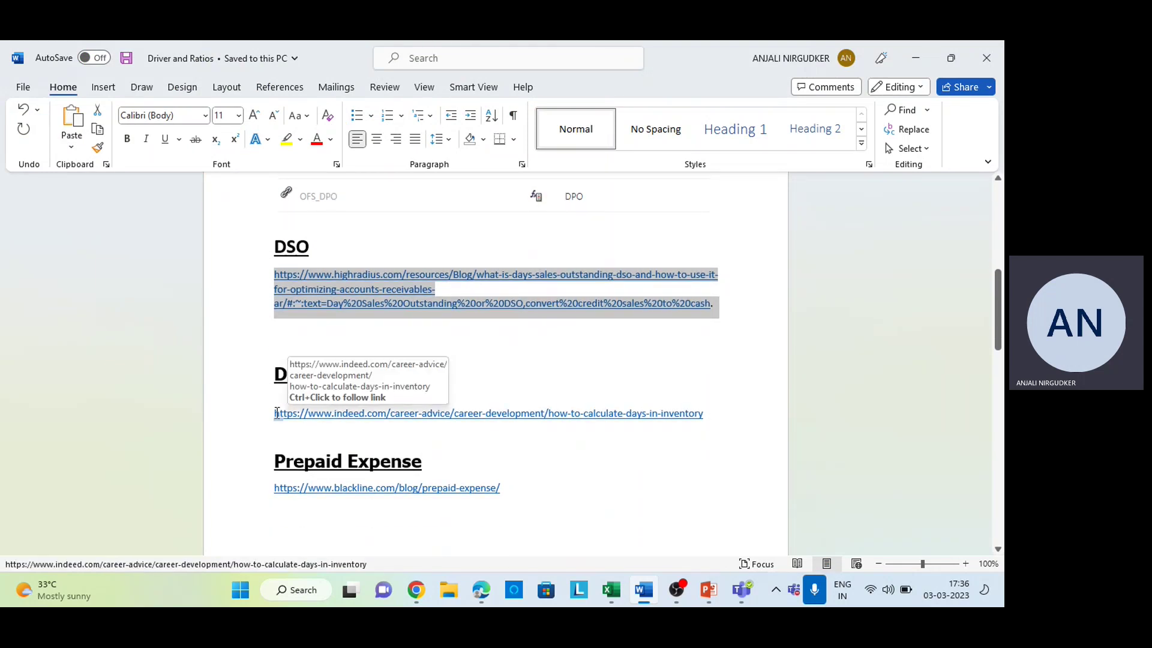
pyautogui.moveTo(276, 413); pyautogui.dragTo(510, 390)
pyautogui.moveTo(294, 412); pyautogui.dragTo(251, 416)
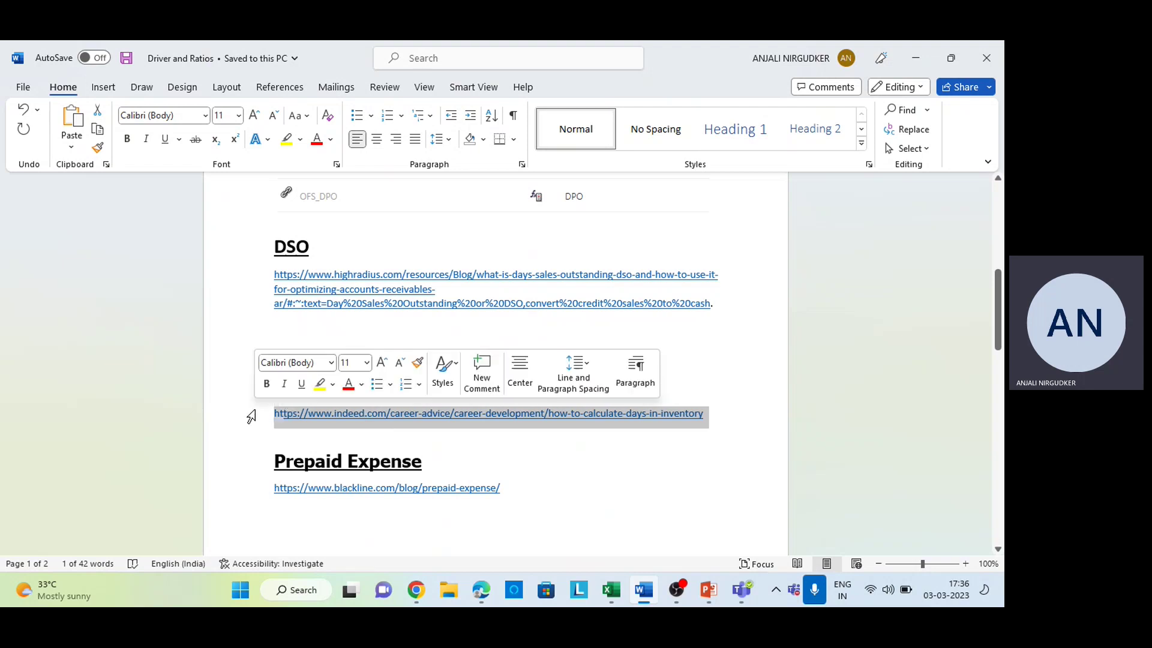
pyautogui.click(270, 415)
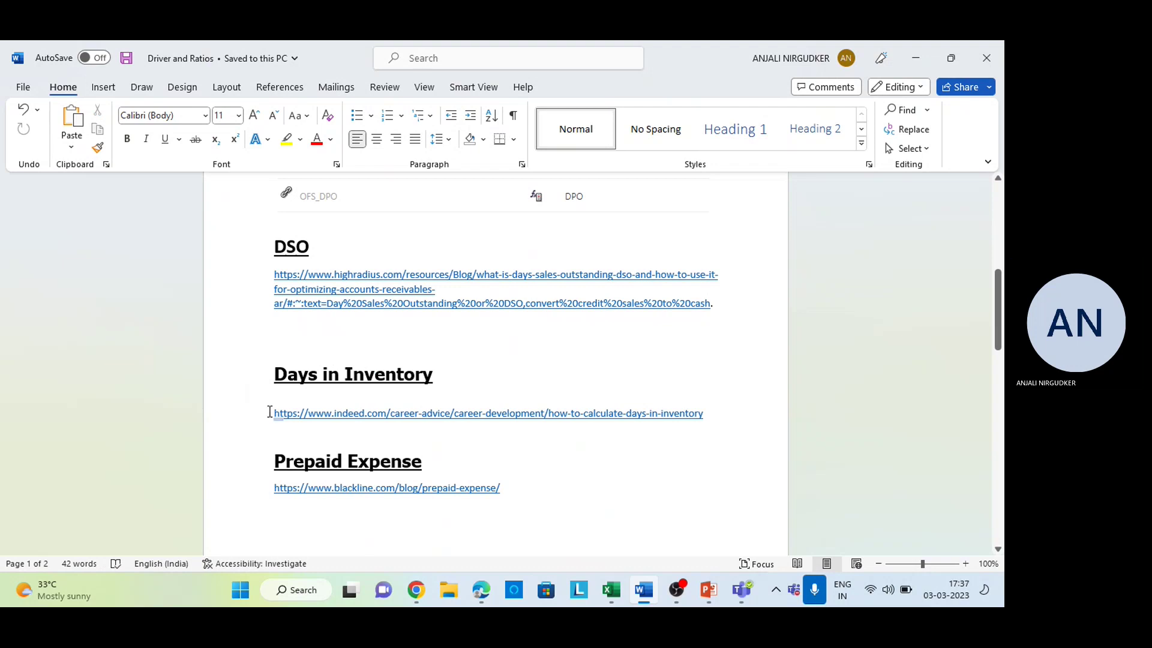
pyautogui.click(268, 414)
pyautogui.hotkey('ctrl', 'c')
# Step: Paste the Indeed Days in Inventory address into Chrome's address bar
pyautogui.hotkey('alt', 'Tab')
pyautogui.click(419, 81)
pyautogui.hotkey('ctrl', 'v')
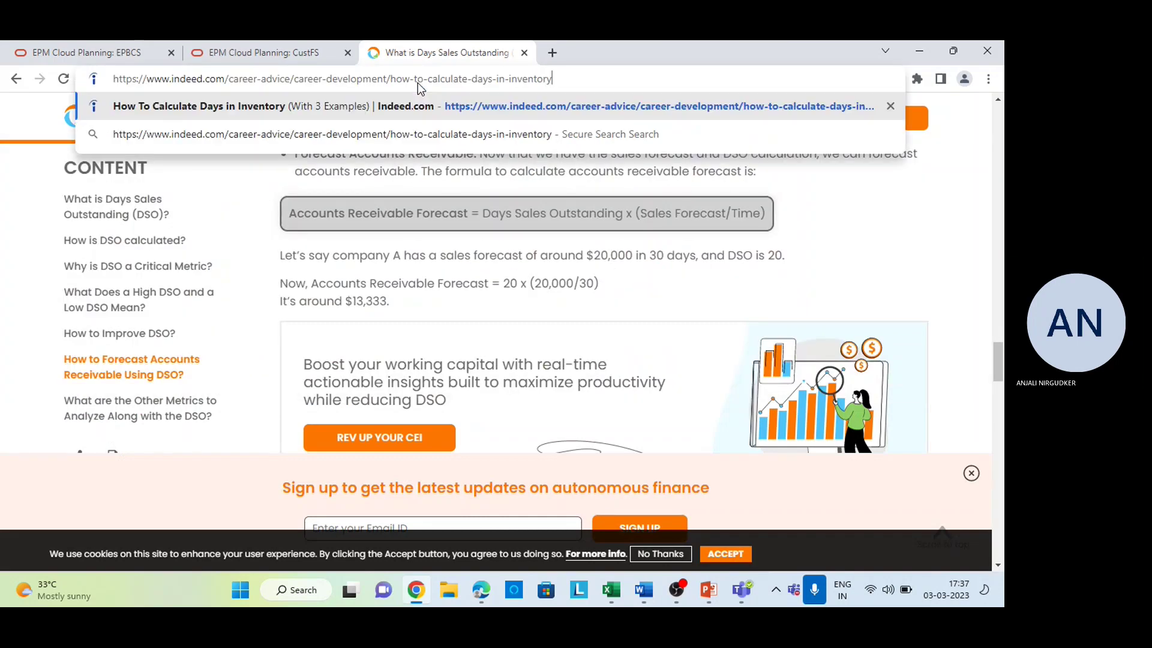
# Step: Load Indeed's 'How To Calculate Days in Inventory' article and scroll to its Key takeaways
pyautogui.press('Return')
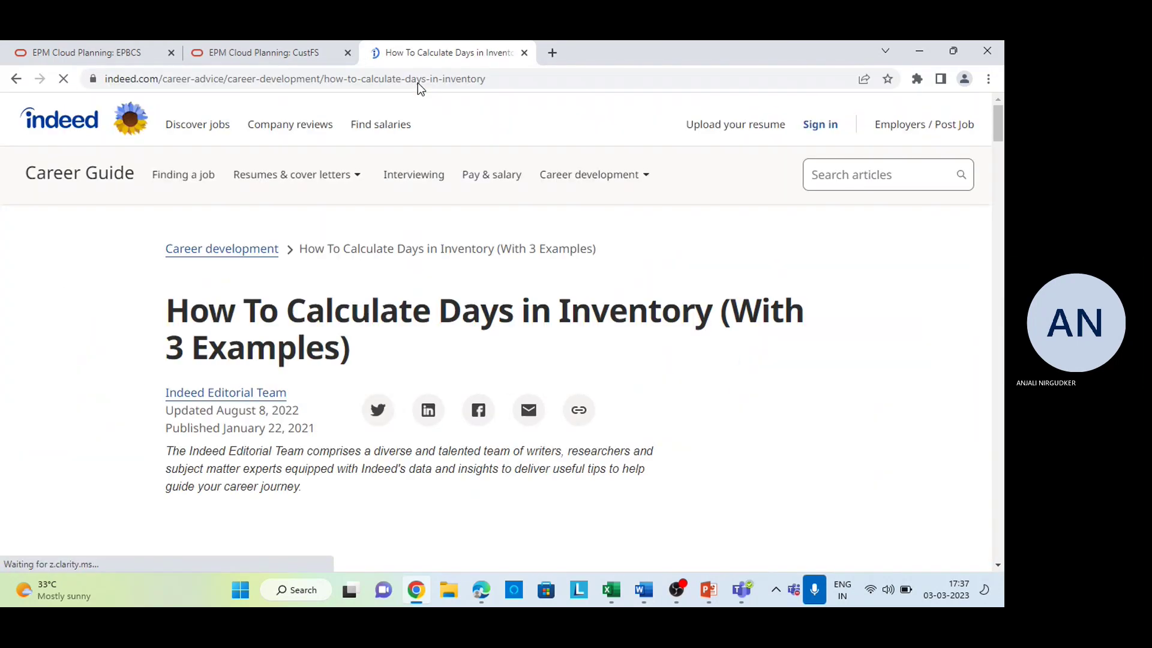
pyautogui.scroll(-2, 437, 270)
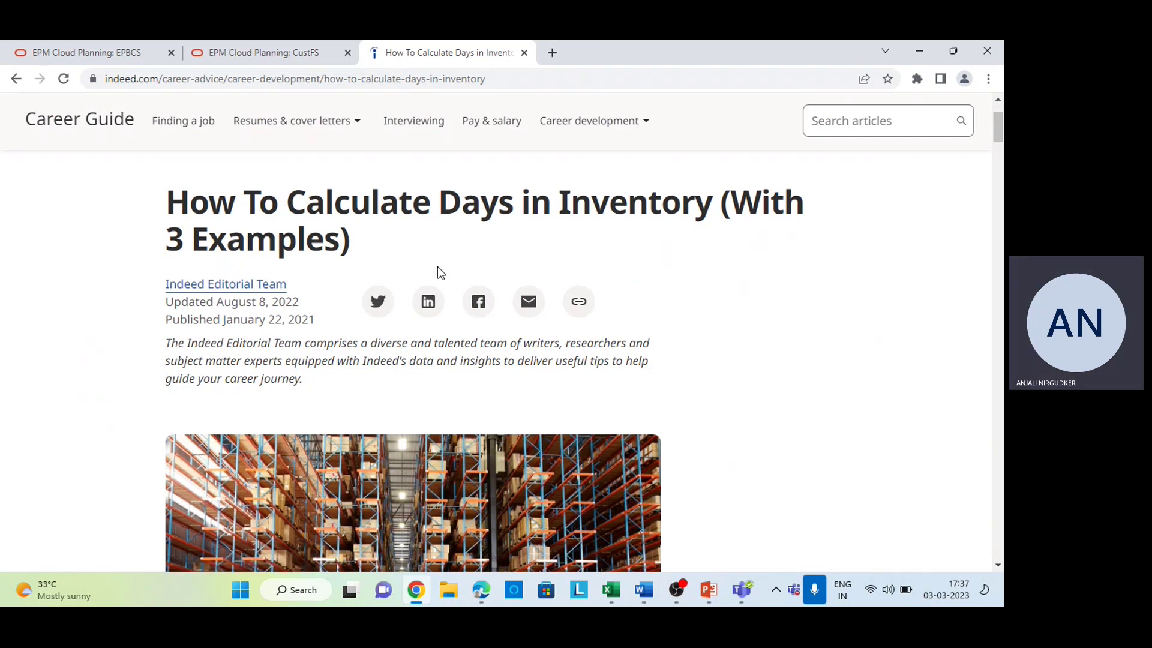
pyautogui.scroll(-2, 438, 272)
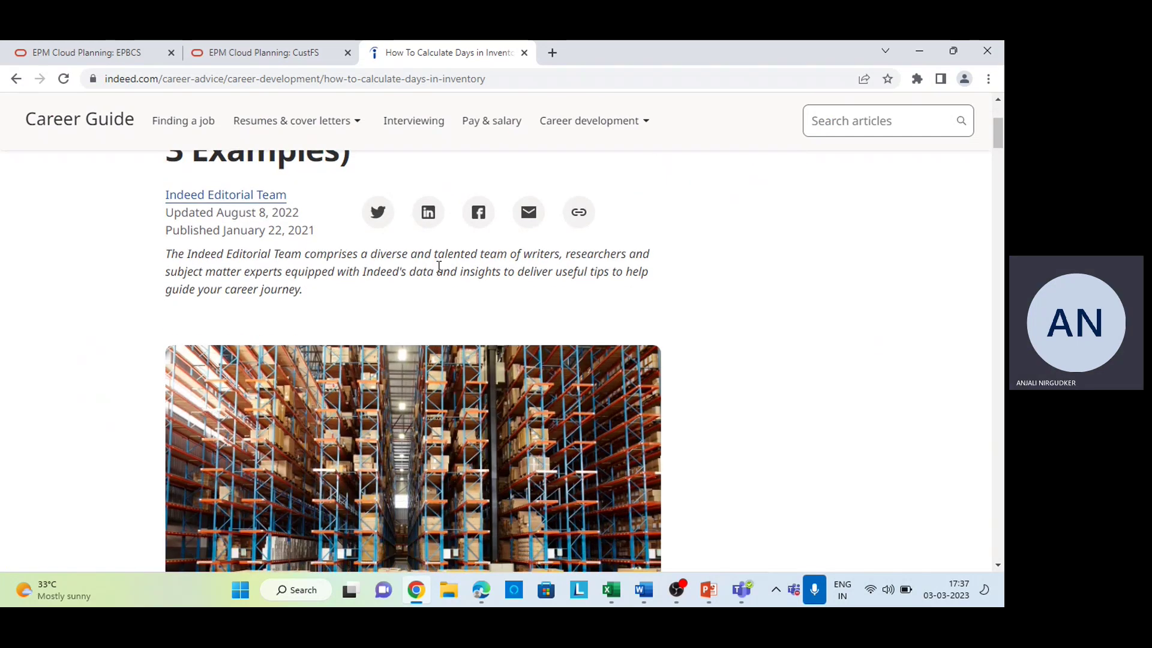
pyautogui.scroll(-3, 438, 271)
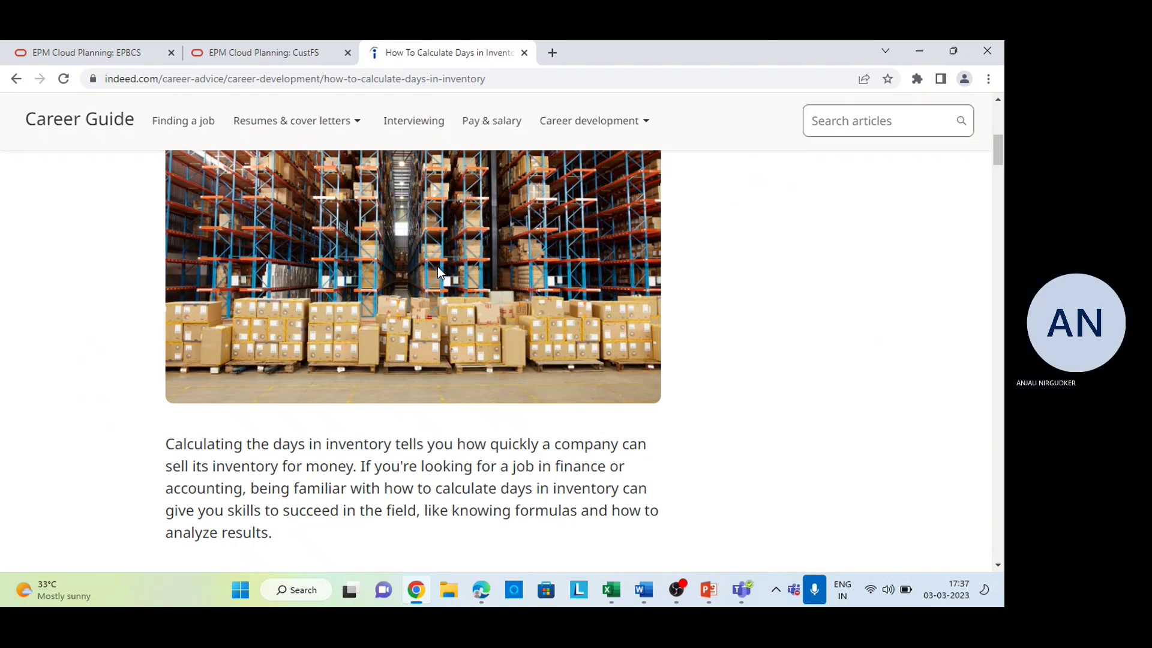
pyautogui.scroll(-3, 437, 271)
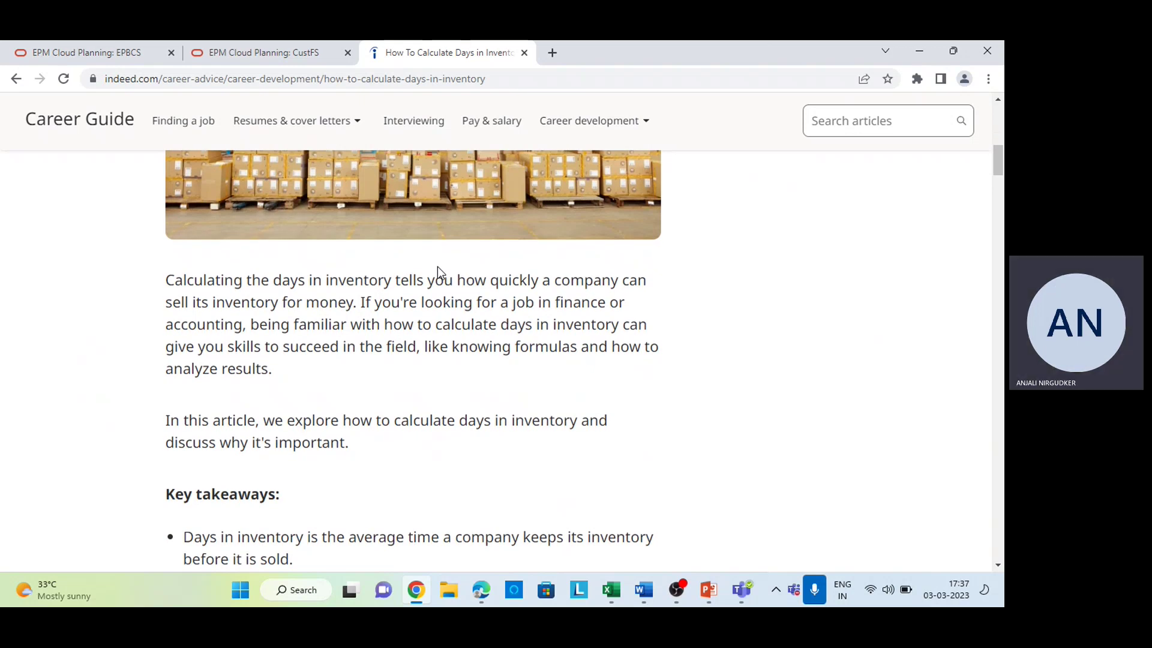
pyautogui.scroll(-4, 437, 266)
pyautogui.scroll(-1, 438, 267)
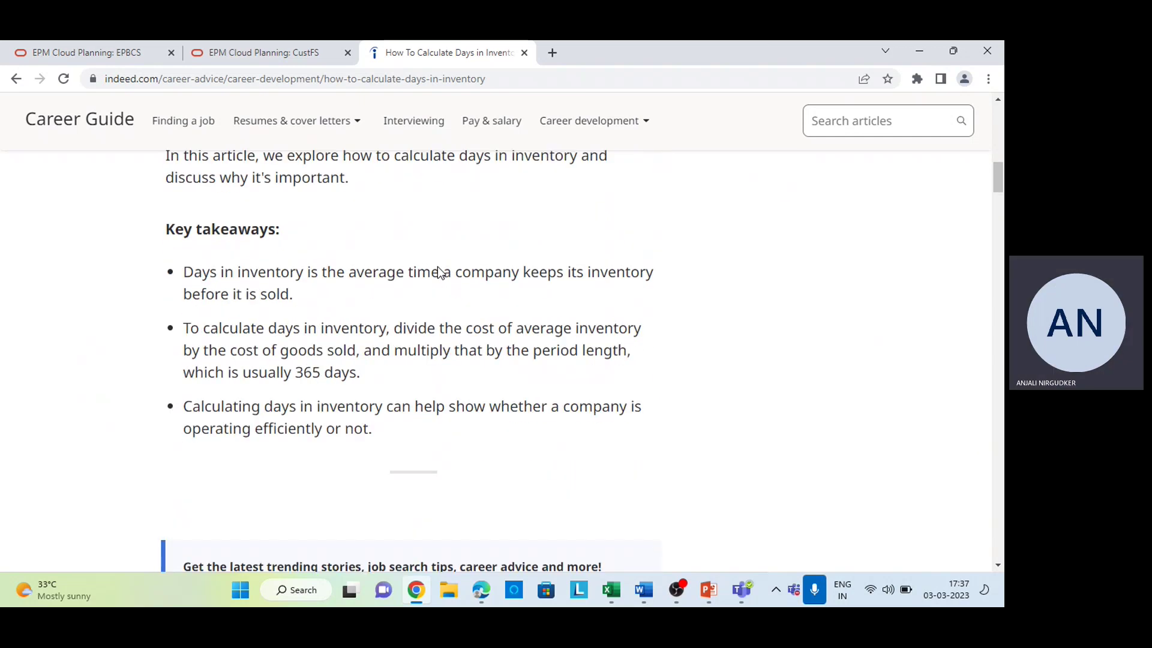
pyautogui.scroll(-1, 437, 267)
pyautogui.scroll(5, 437, 266)
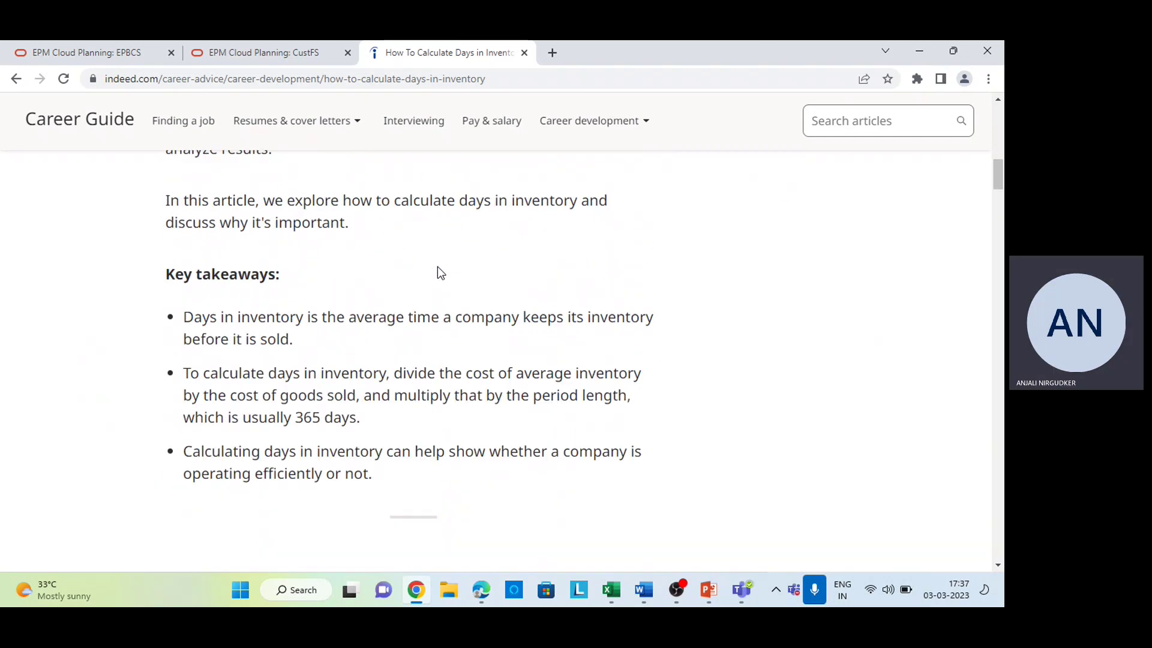
pyautogui.scroll(-1, 438, 268)
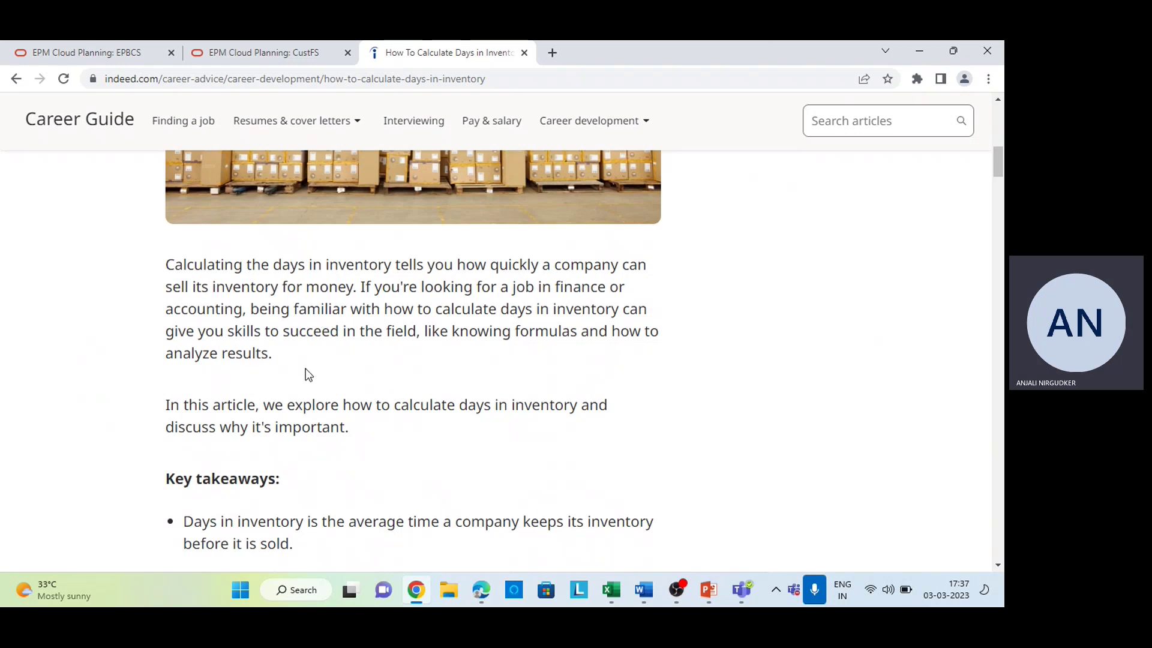
pyautogui.scroll(-1, 312, 449)
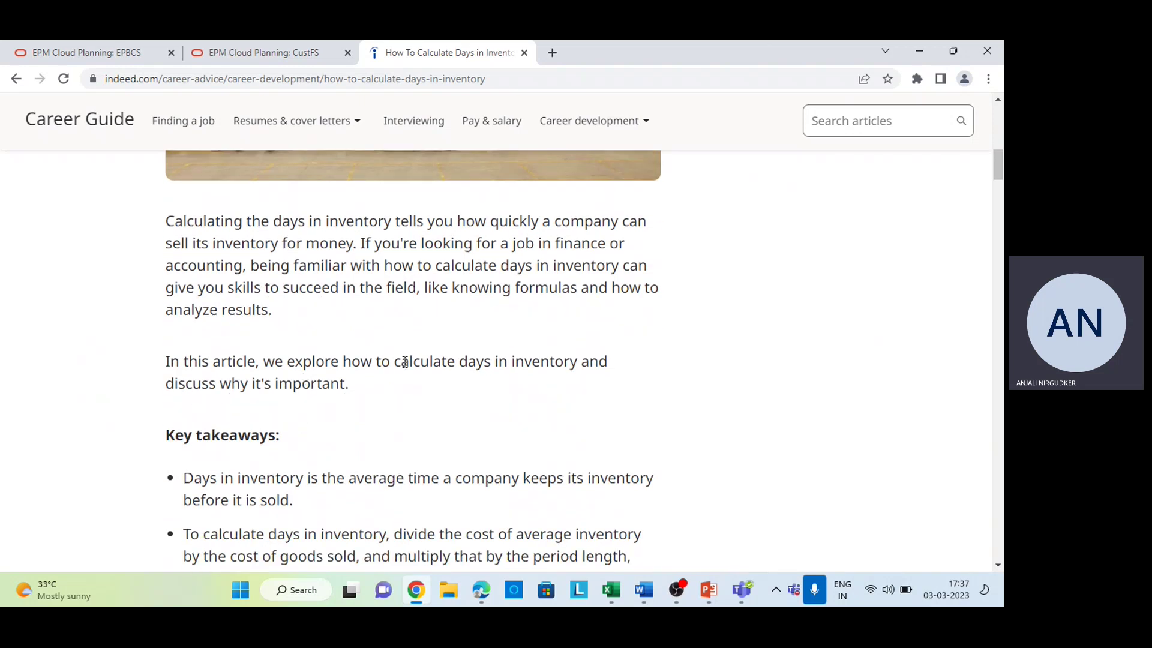
pyautogui.scroll(-3, 405, 362)
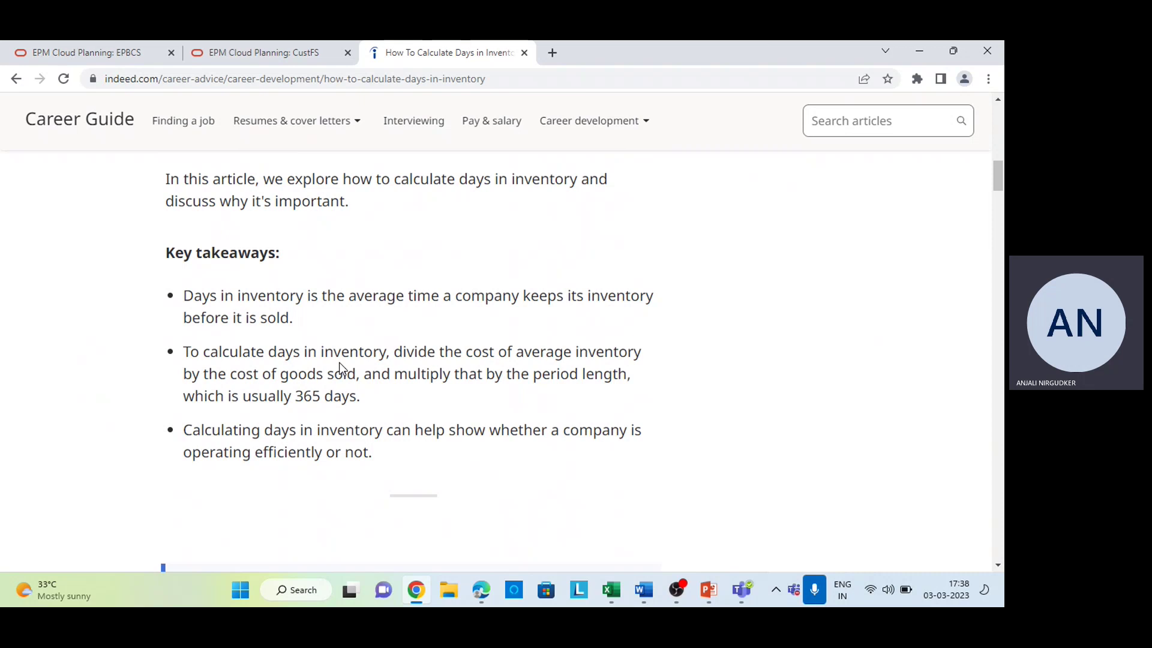
# Step: Scroll to the Days in Inventory formula and mark the 365-day period length explanation
pyautogui.scroll(-3, 380, 423)
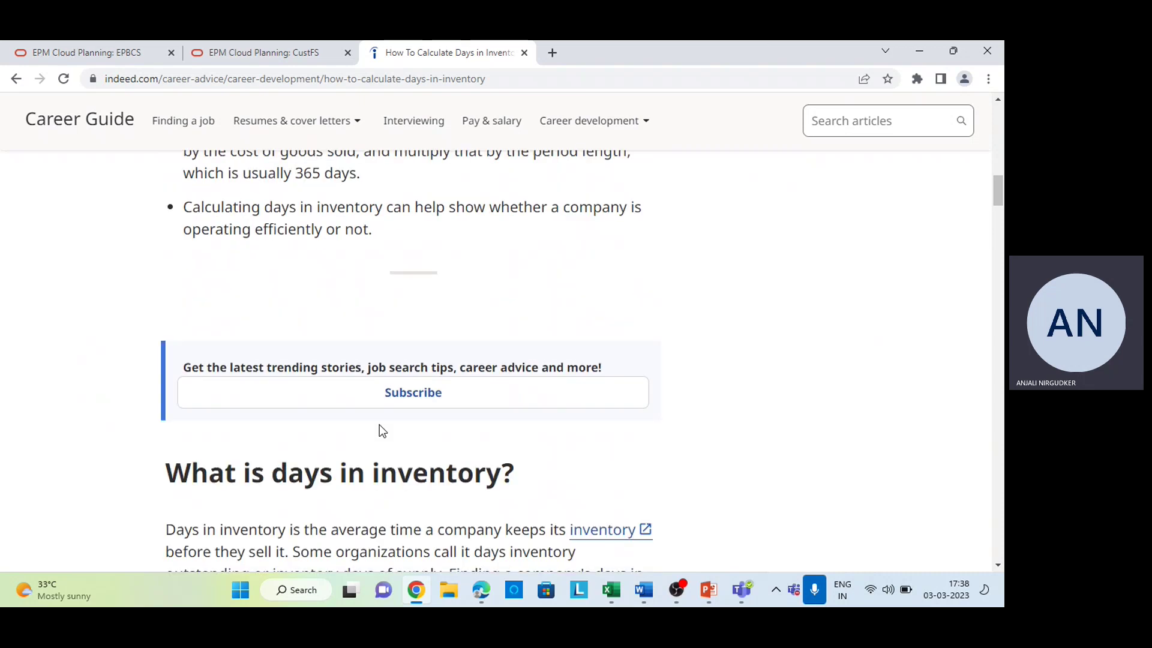
pyautogui.scroll(-4, 380, 423)
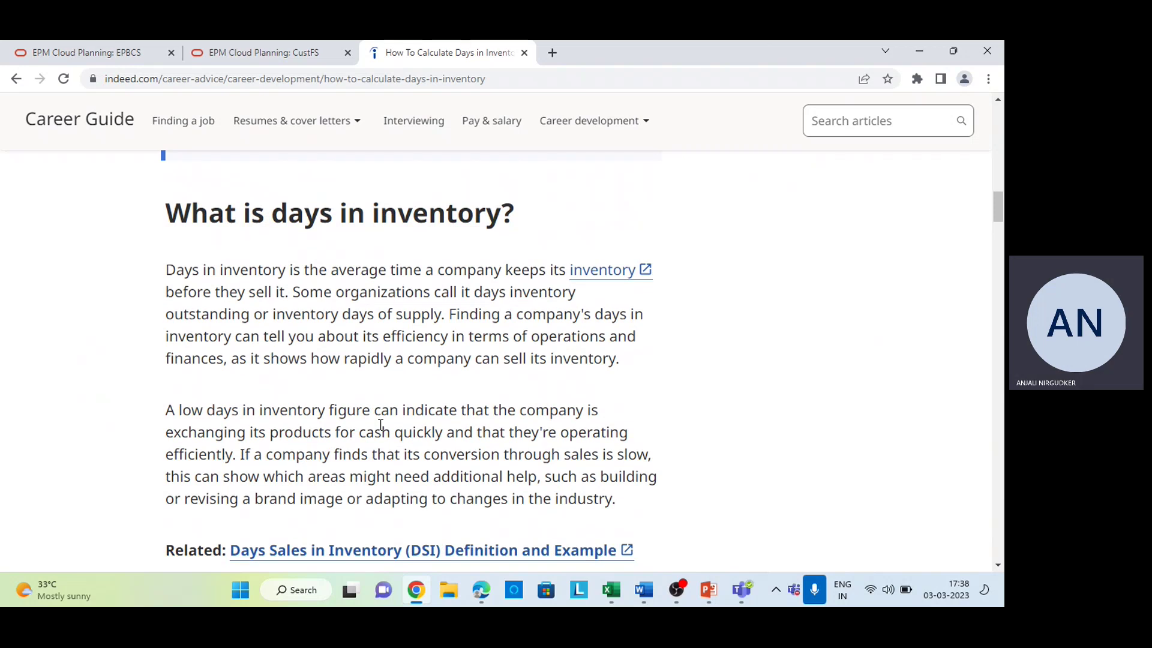
pyautogui.scroll(-2, 381, 423)
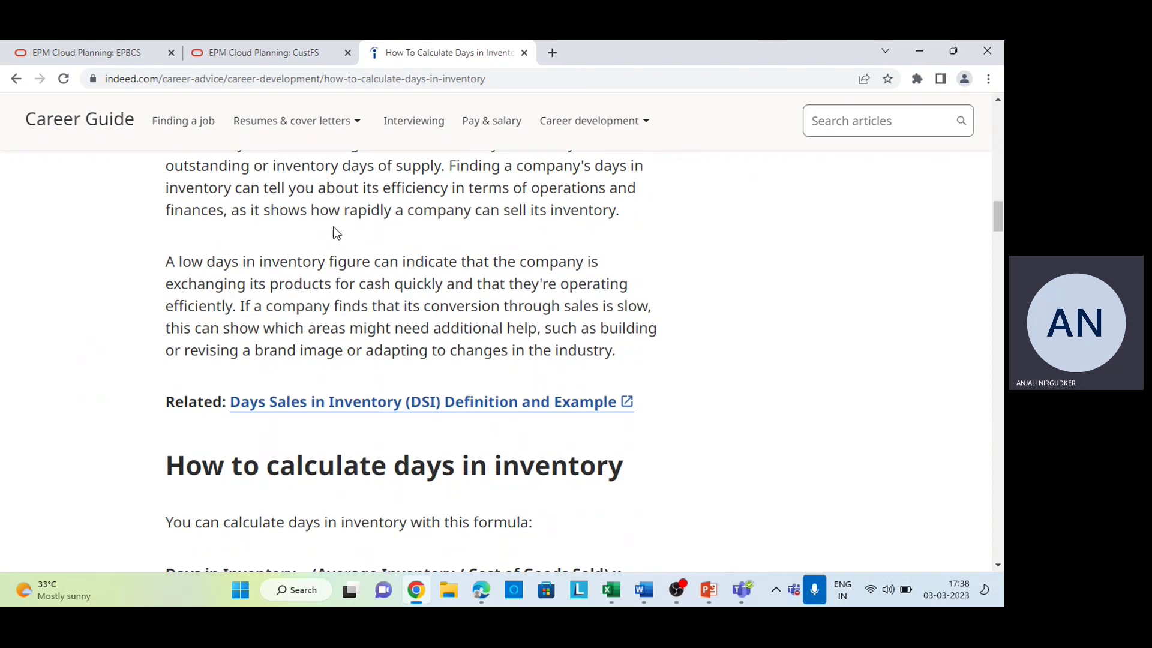
pyautogui.scroll(1, 325, 285)
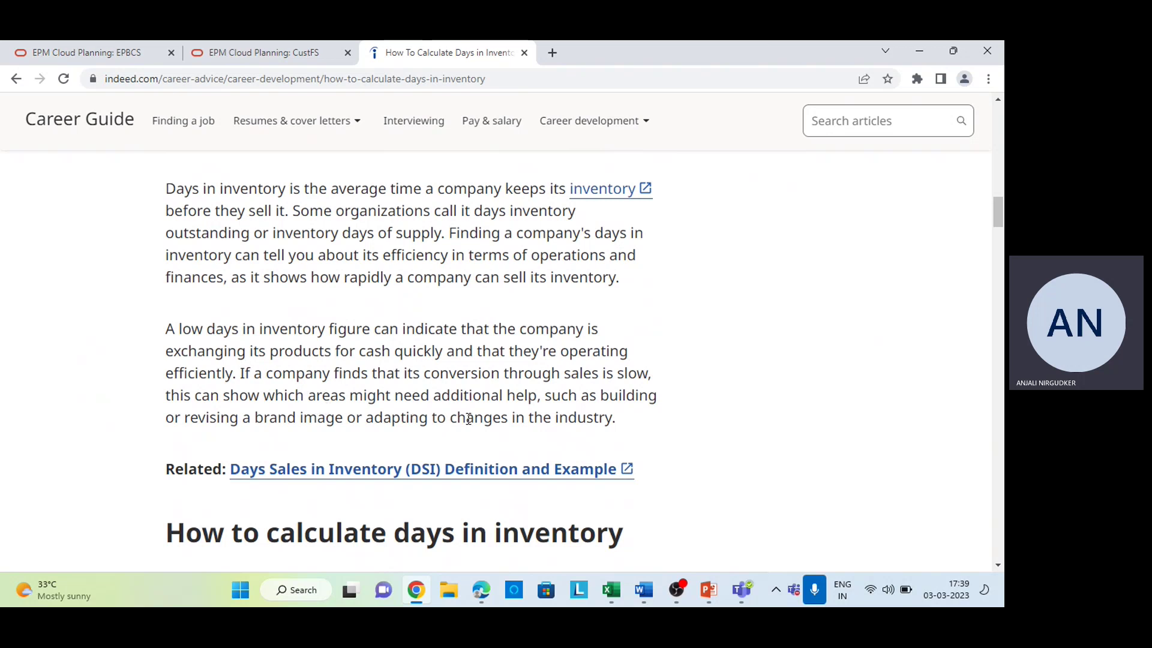
pyautogui.scroll(-6, 456, 420)
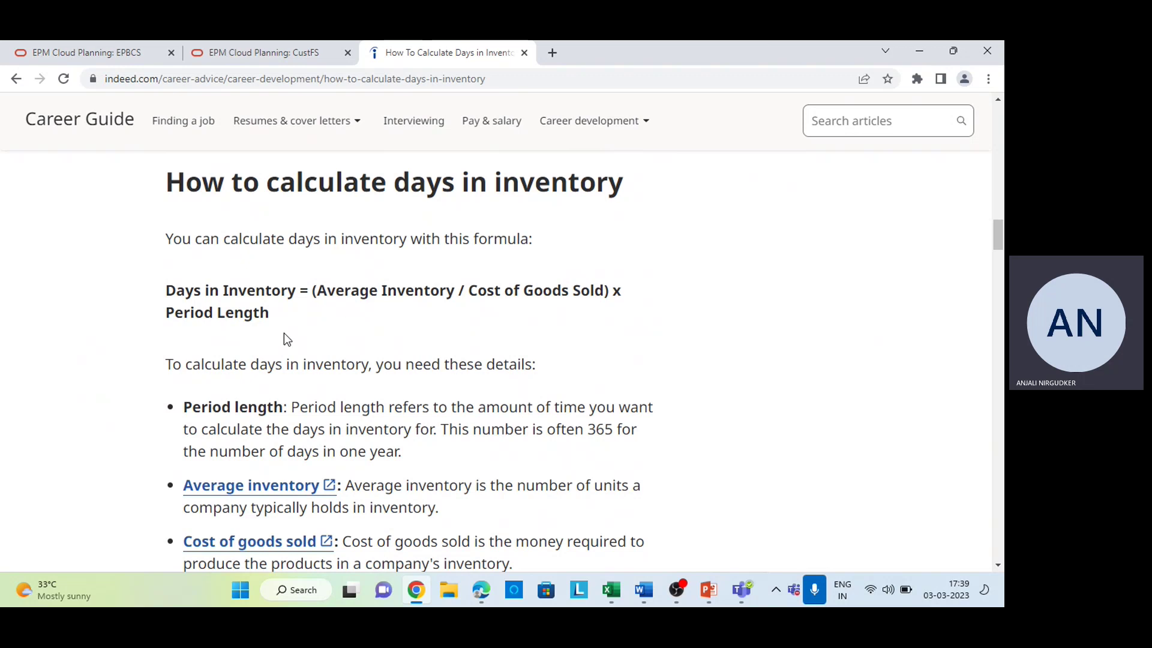
pyautogui.scroll(-2, 307, 353)
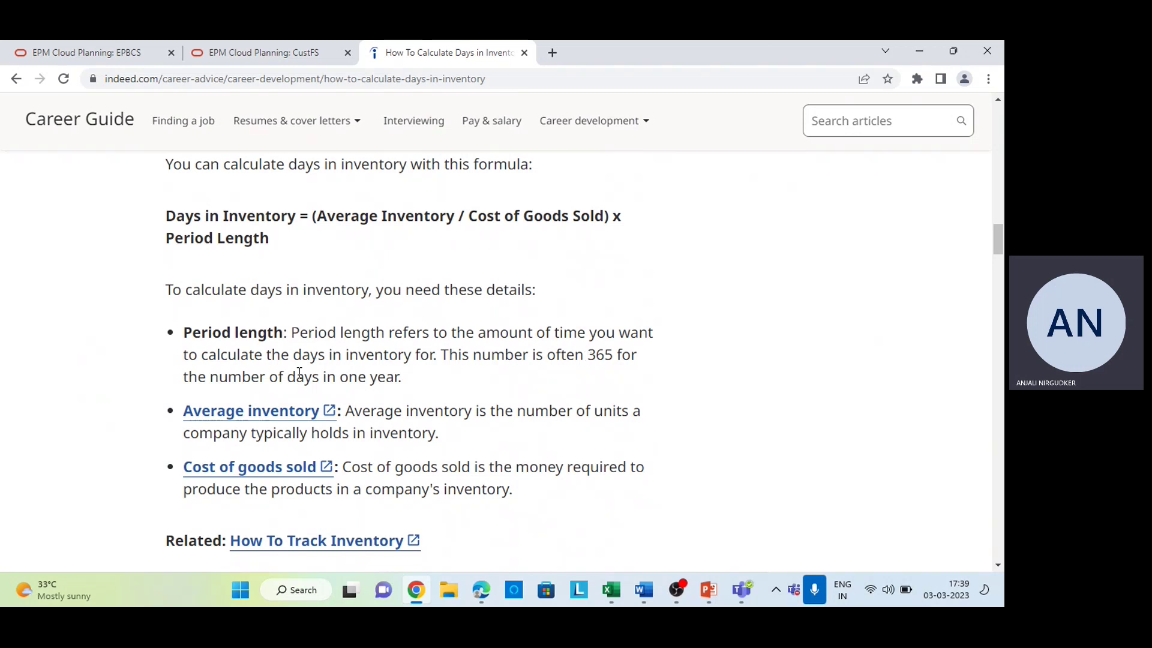
pyautogui.moveTo(229, 387); pyautogui.dragTo(405, 387)
pyautogui.click(407, 388)
# Step: Read the turnover ratio, five steps and examples sections, then return to the Word notes
pyautogui.scroll(-2, 376, 443)
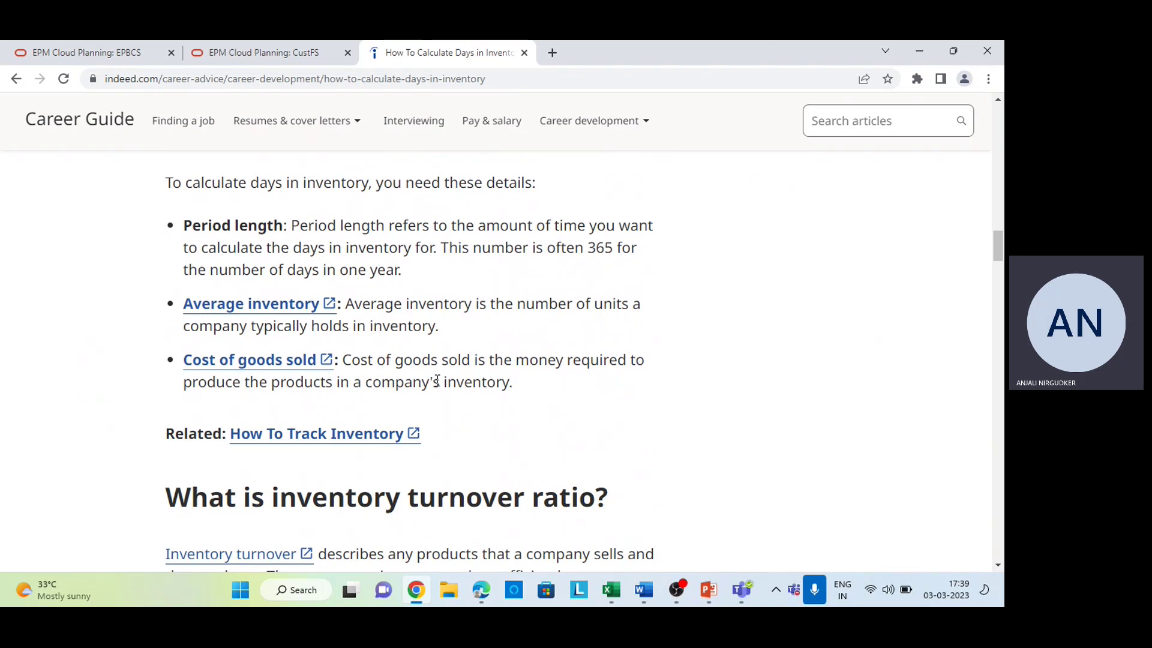
pyautogui.scroll(-3, 437, 380)
pyautogui.scroll(-3, 437, 380)
pyautogui.scroll(1, 437, 380)
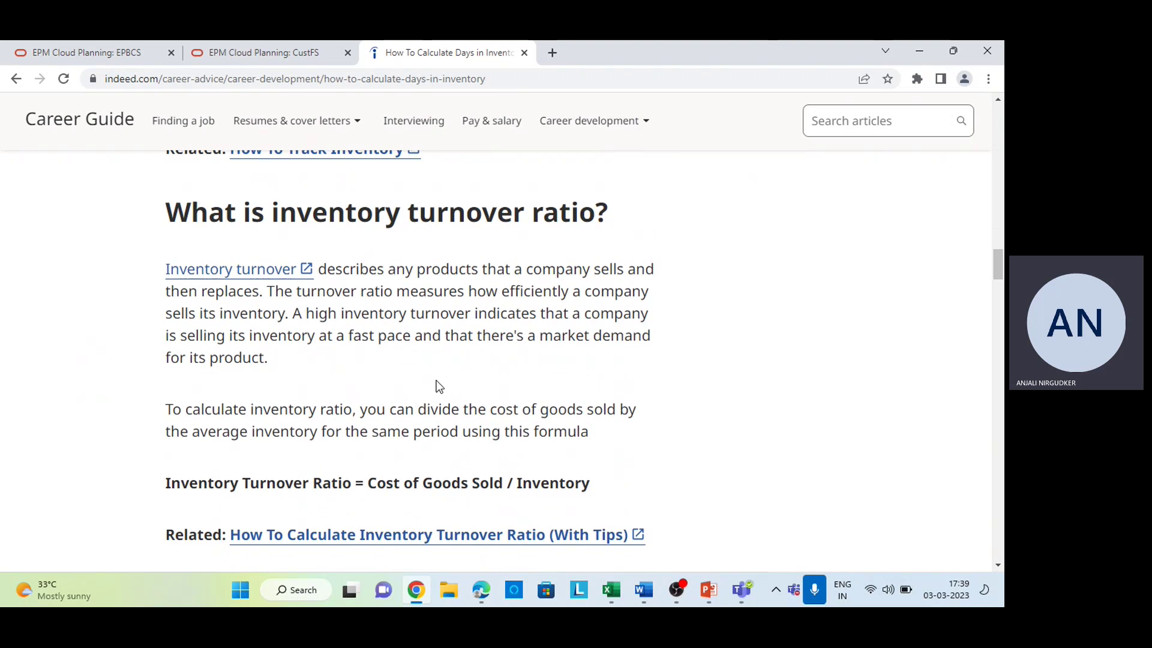
pyautogui.scroll(5, 437, 380)
pyautogui.scroll(-5, 438, 380)
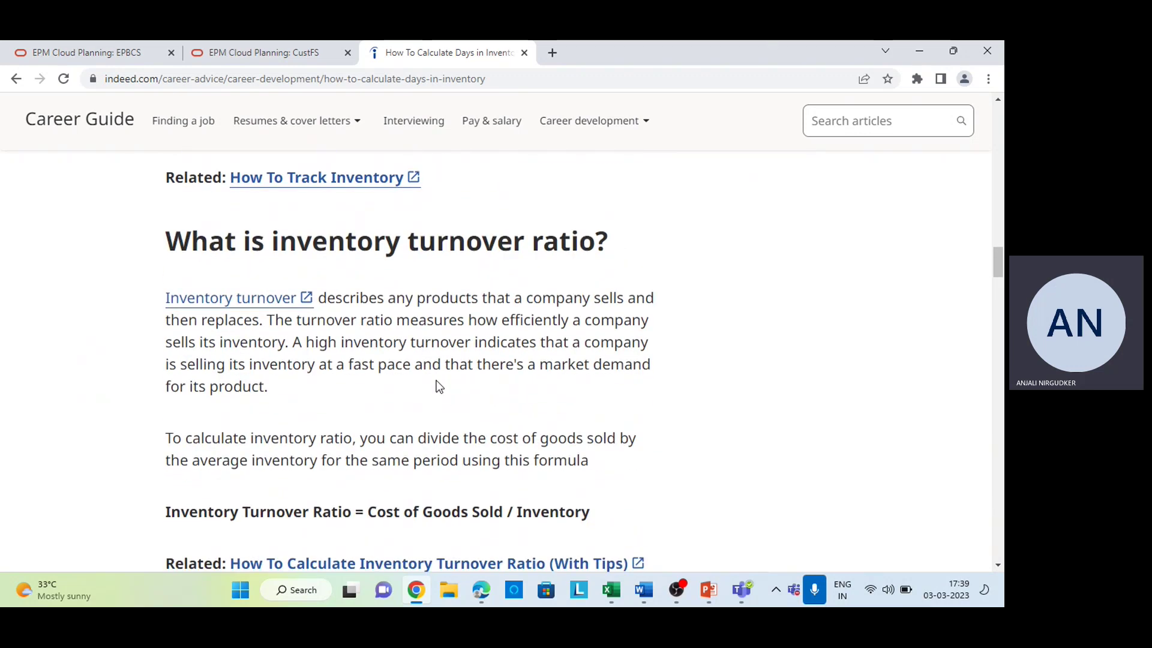
pyautogui.scroll(-1, 437, 381)
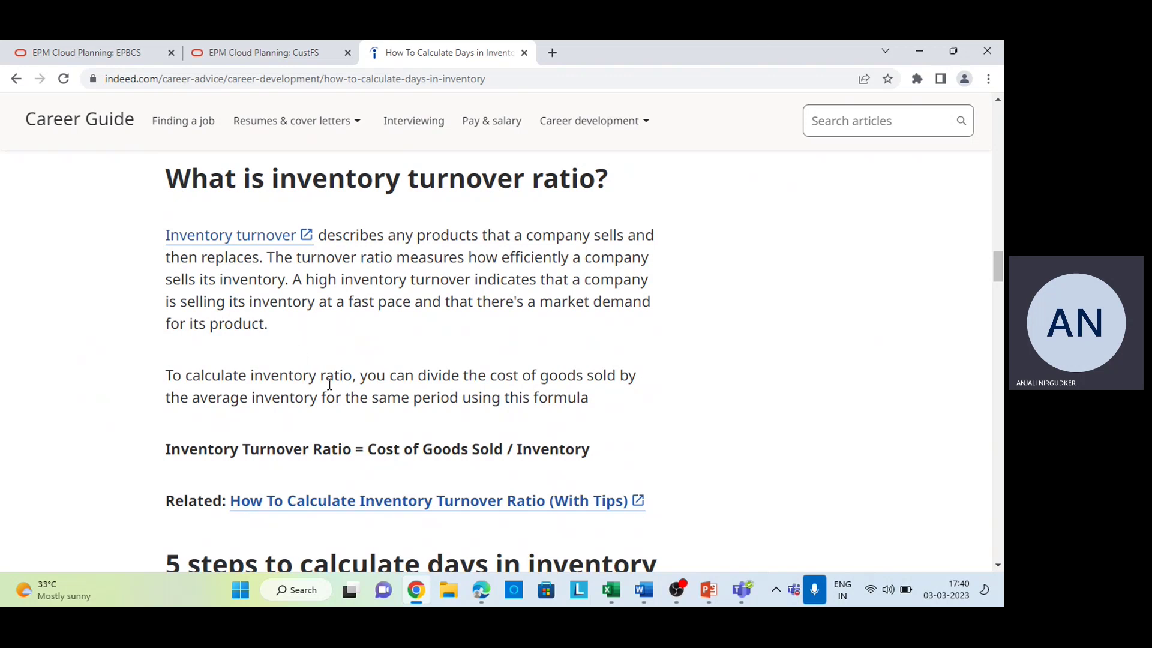
pyautogui.scroll(-2, 329, 384)
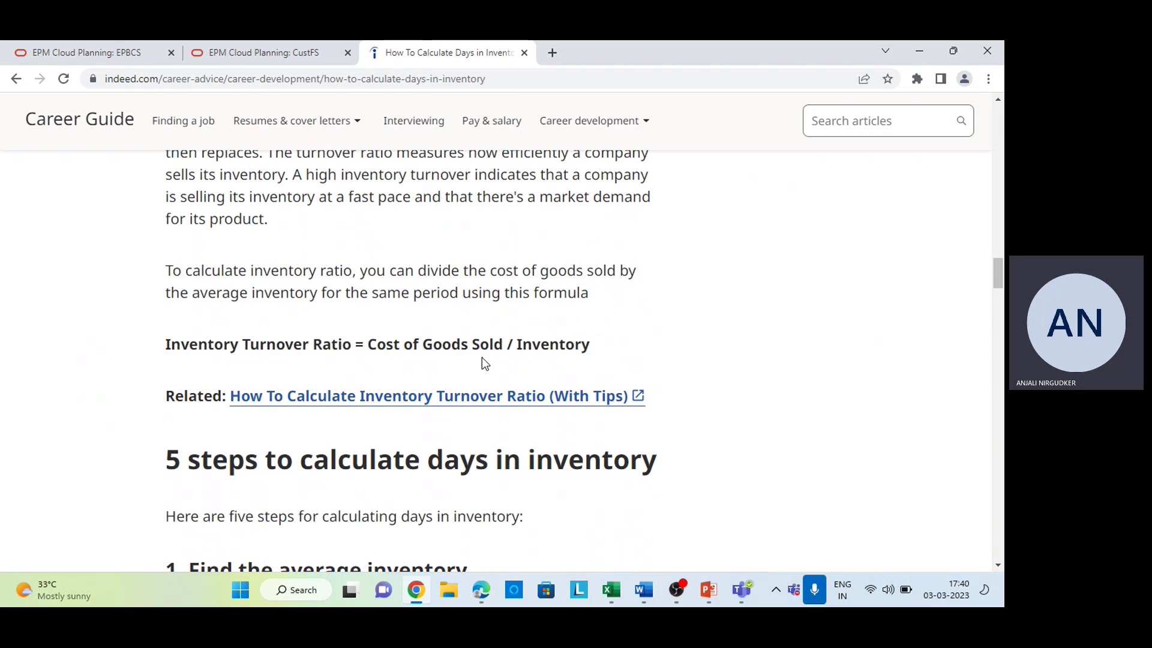
pyautogui.scroll(-3, 485, 363)
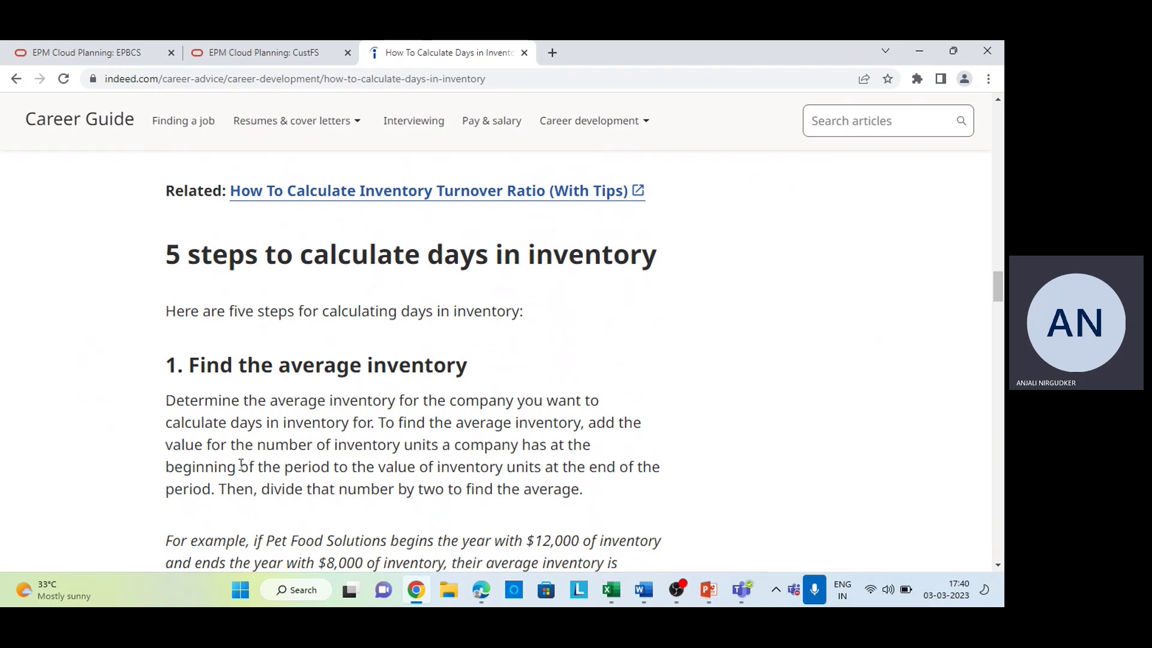
pyautogui.scroll(-2, 253, 463)
pyautogui.scroll(-4, 253, 463)
pyautogui.scroll(-3, 253, 464)
pyautogui.scroll(2, 254, 463)
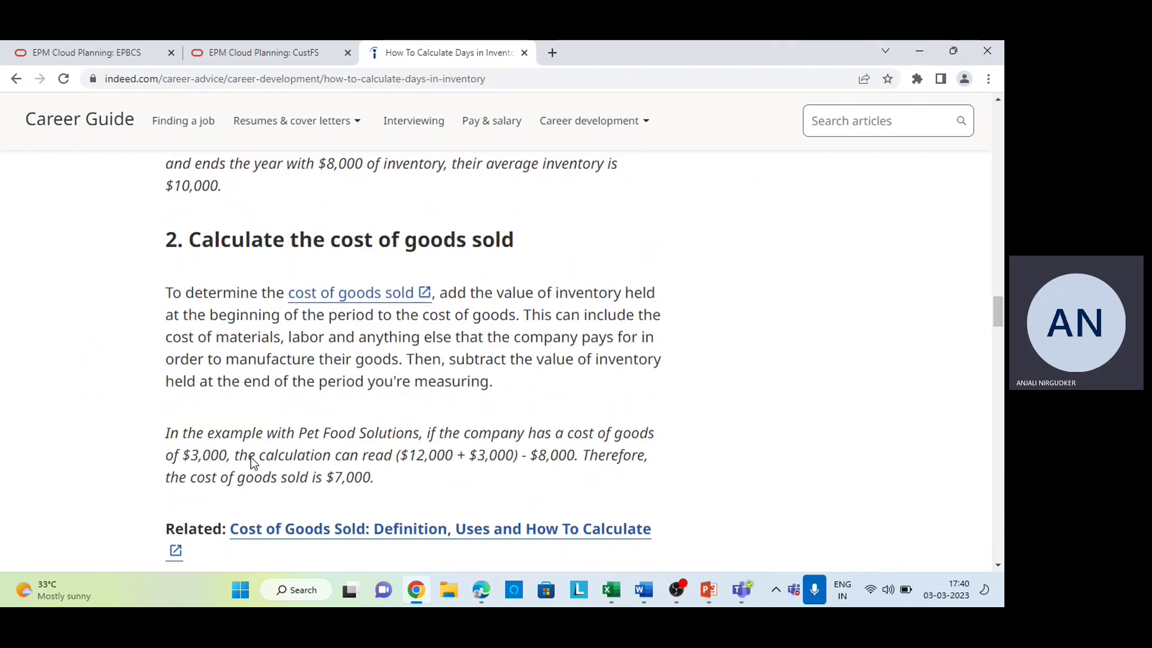
pyautogui.scroll(-3, 253, 463)
pyautogui.scroll(-9, 253, 463)
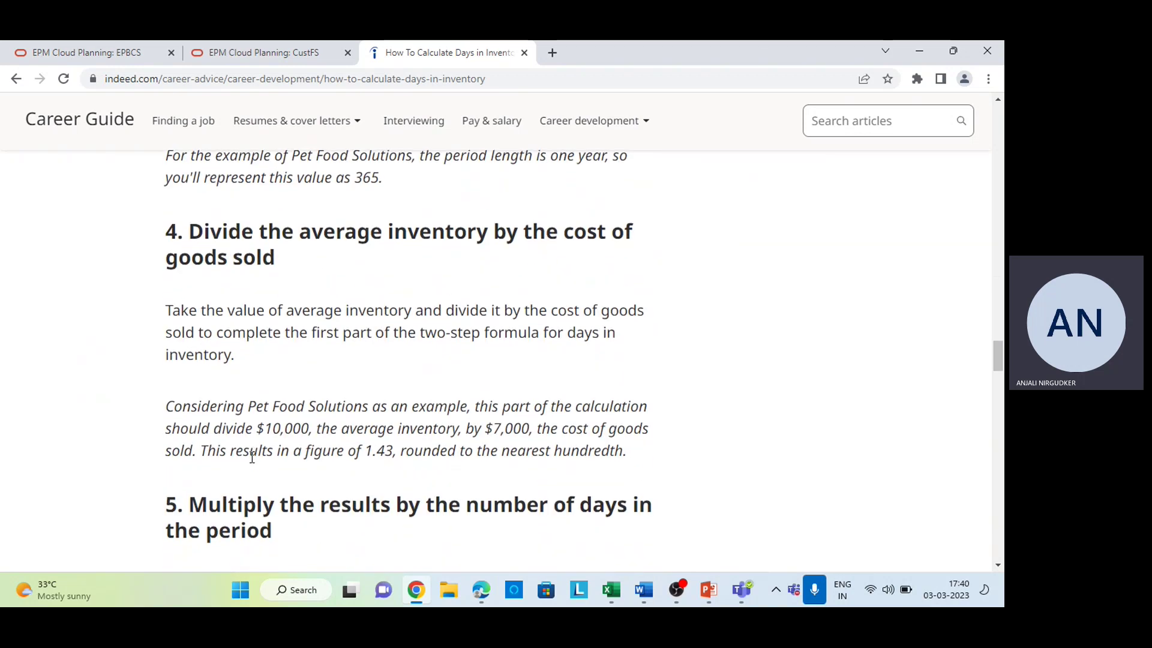
pyautogui.scroll(-2, 252, 458)
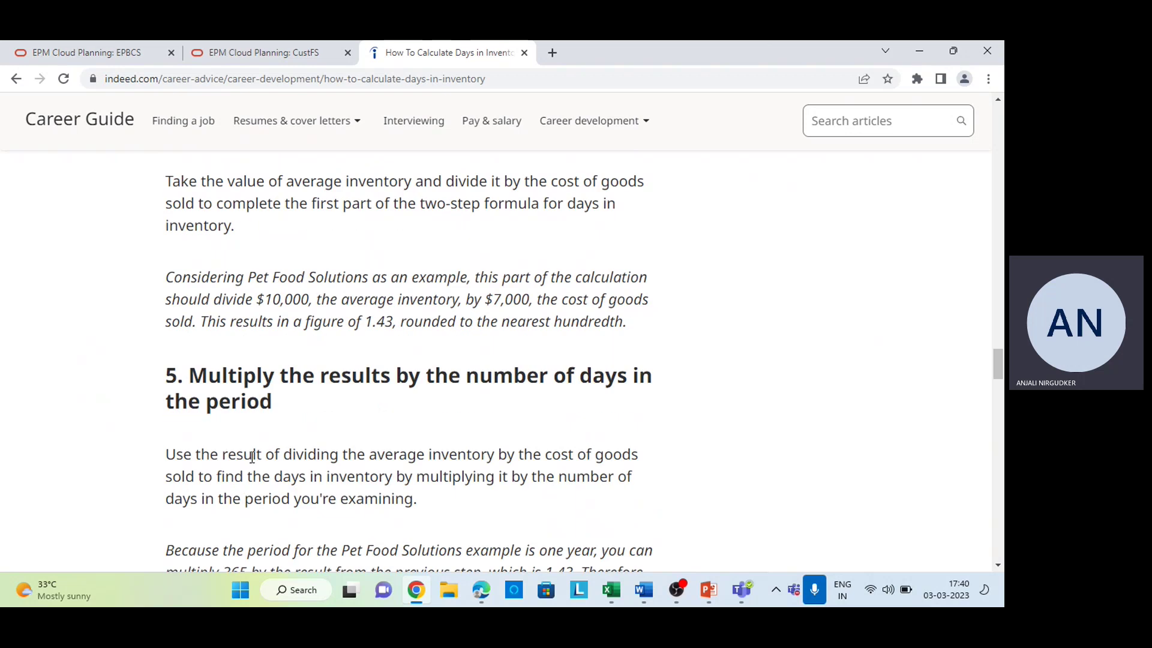
pyautogui.scroll(-1, 252, 458)
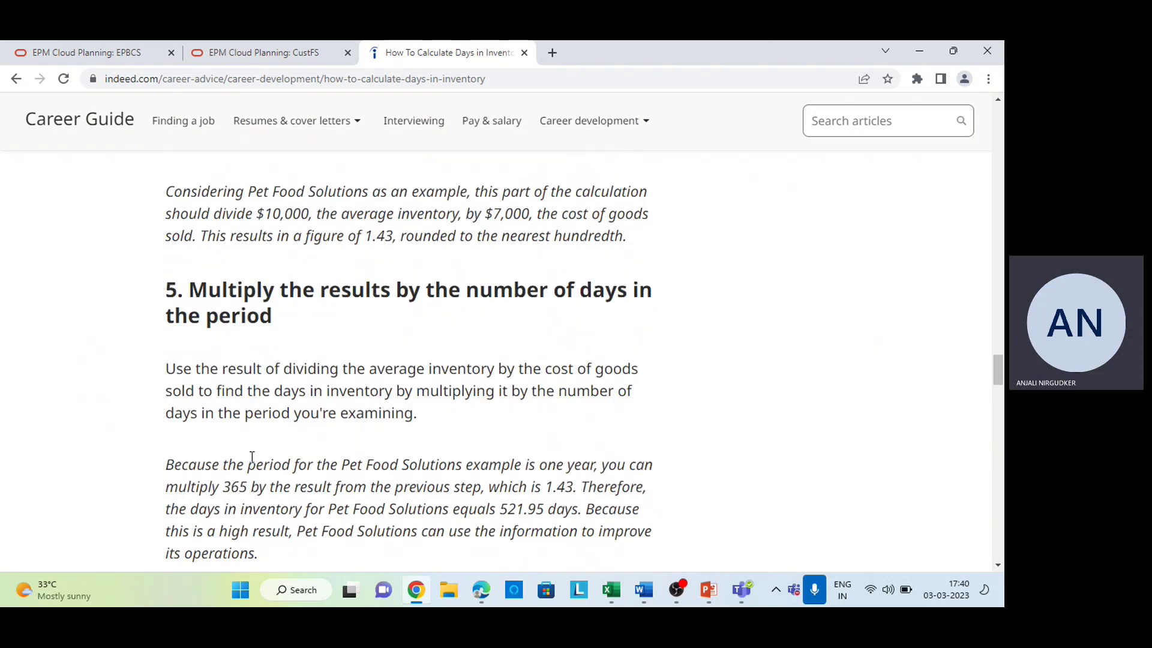
pyautogui.scroll(-3, 252, 457)
pyautogui.scroll(-6, 252, 462)
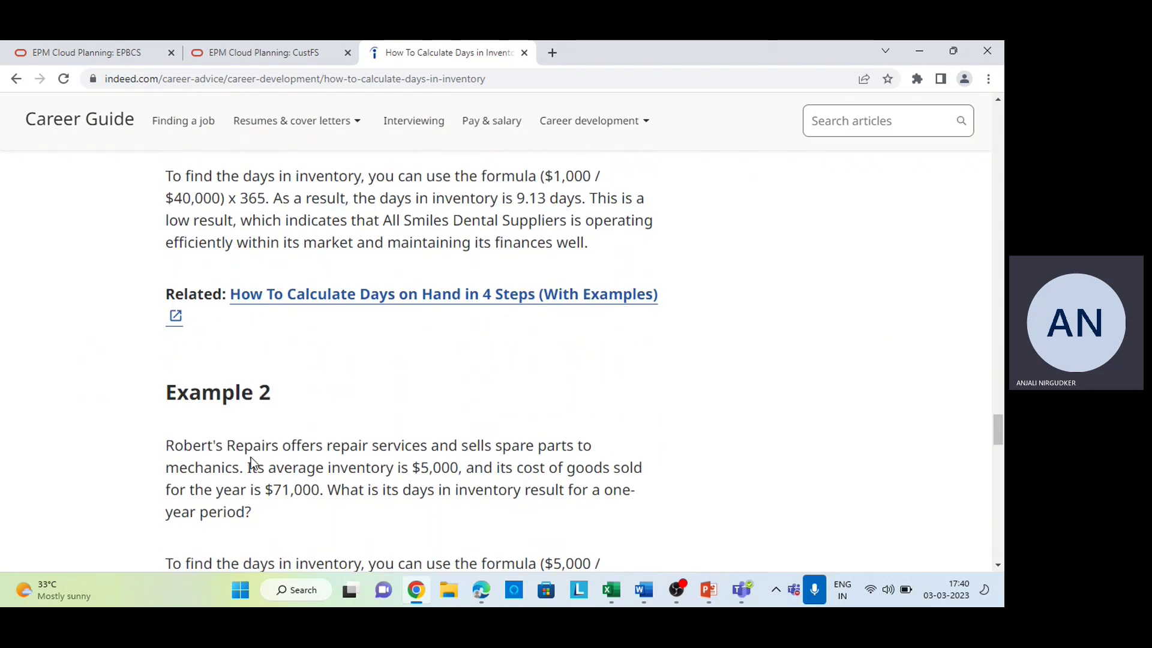
pyautogui.scroll(6, 252, 459)
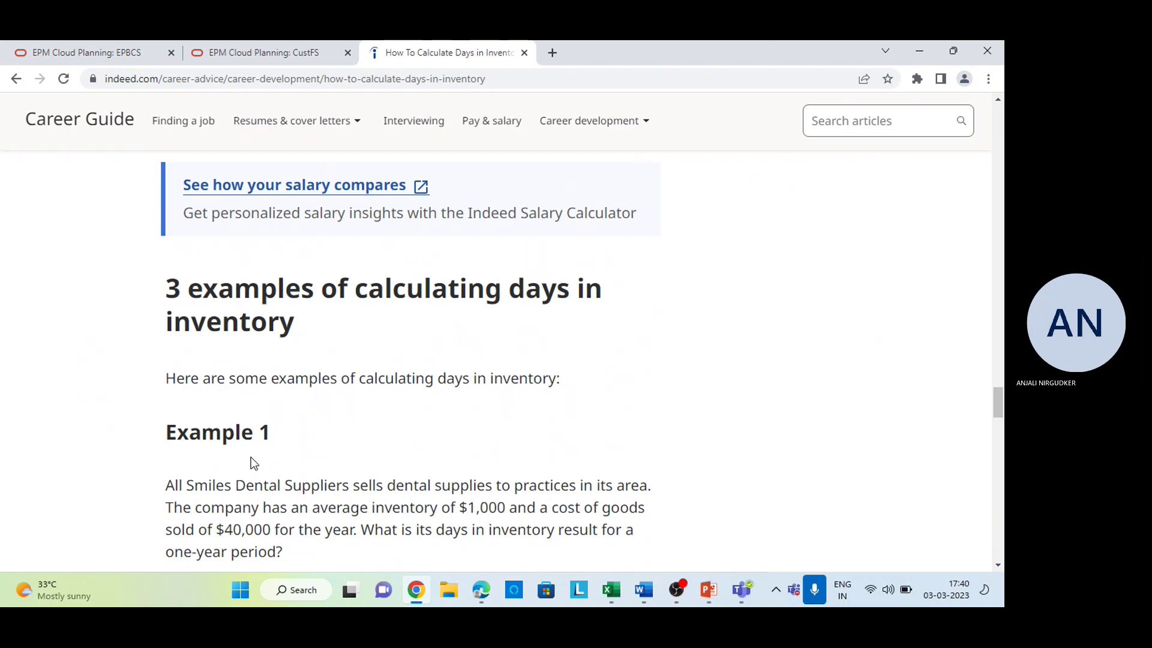
pyautogui.scroll(20, 252, 462)
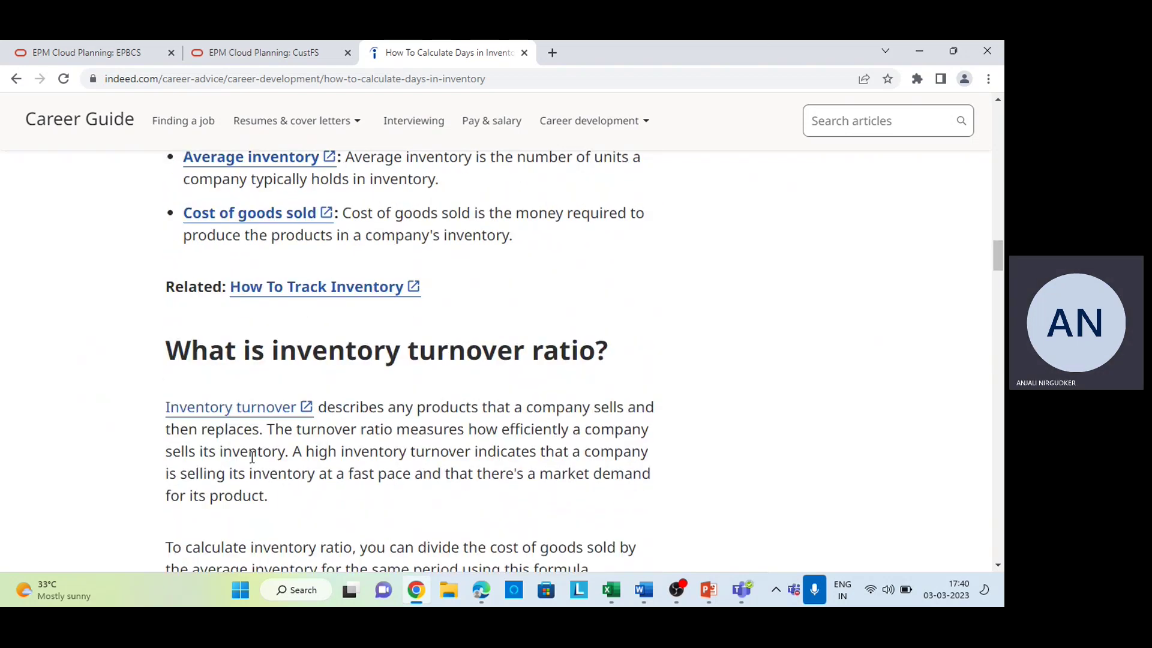
pyautogui.scroll(1, 252, 457)
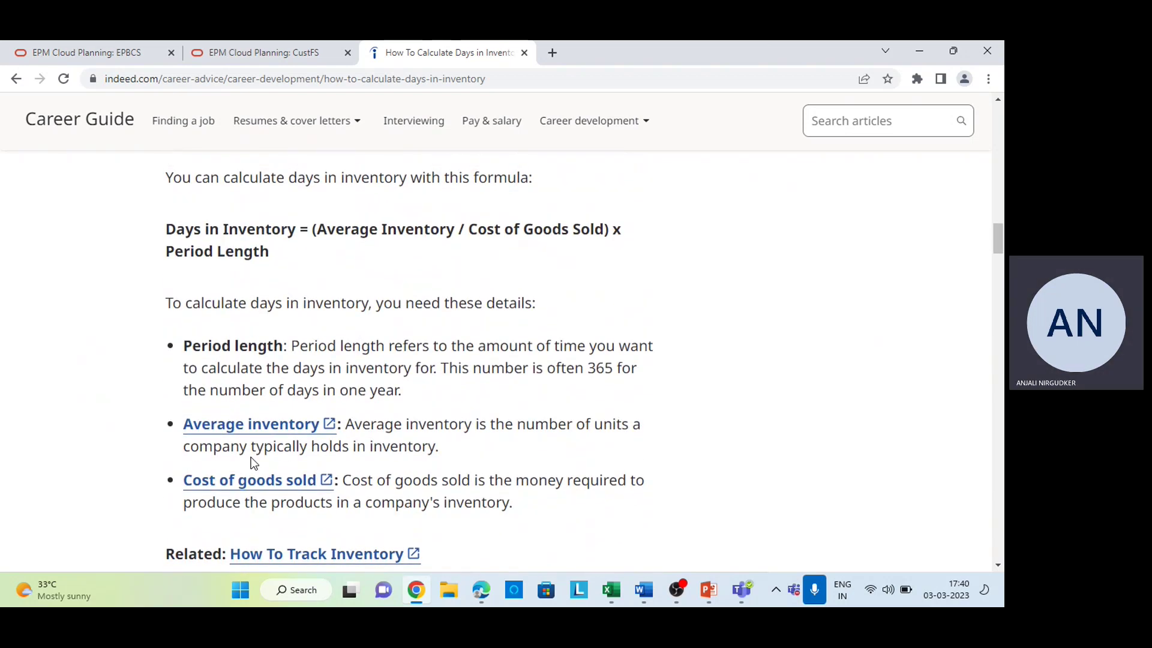
pyautogui.hotkey('alt', 'Tab')
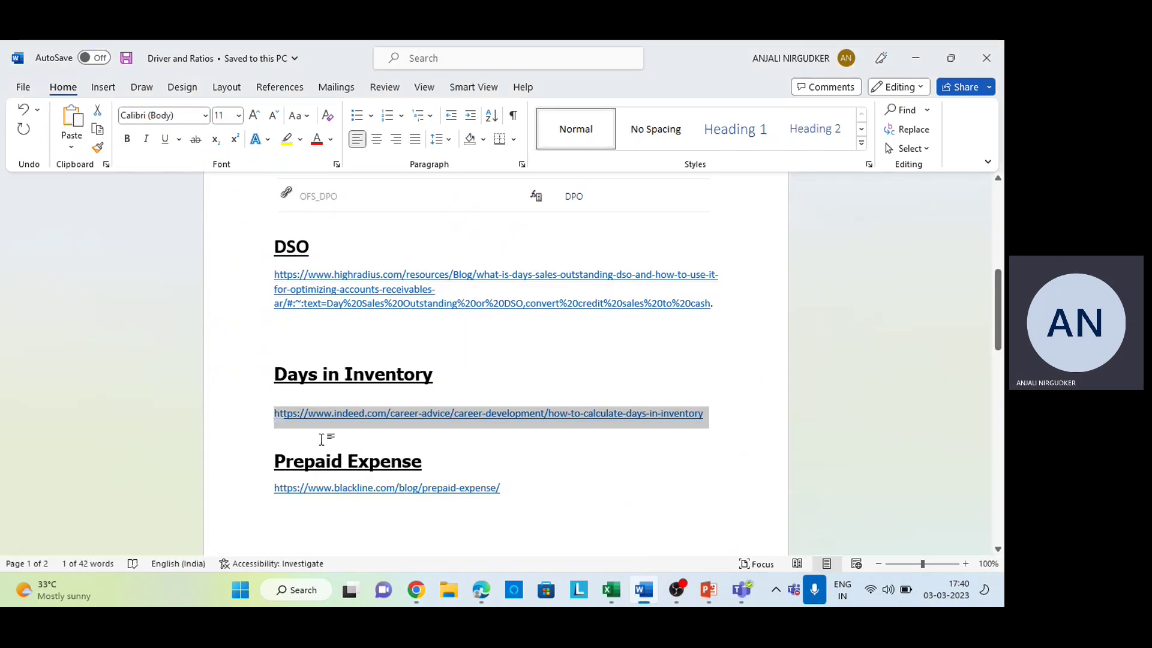
# Step: Copy the blackline.com link under Prepaid Expense in the Word notes and return to Chrome's address bar
pyautogui.scroll(-3, 422, 458)
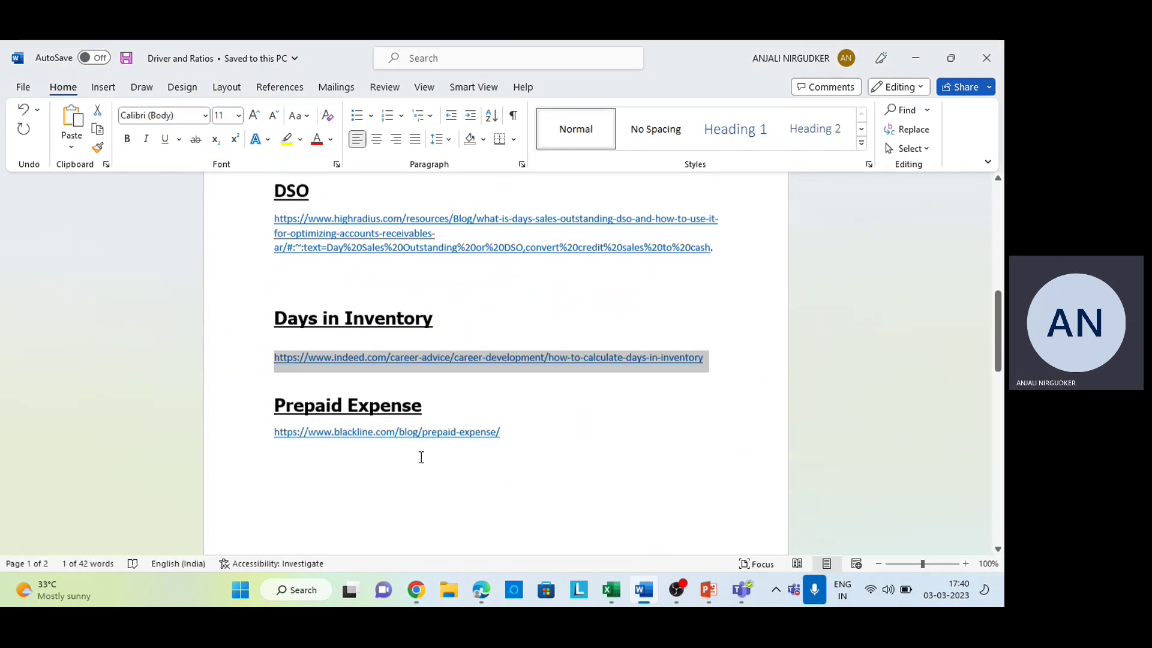
pyautogui.scroll(1, 421, 458)
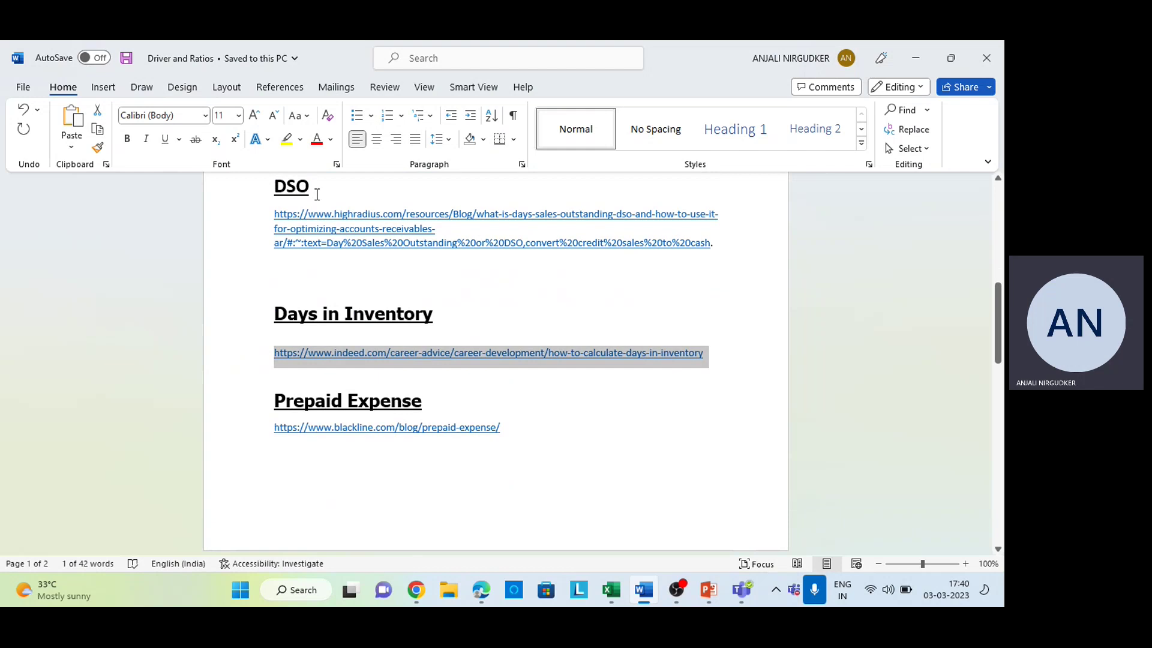
pyautogui.scroll(-5, 484, 416)
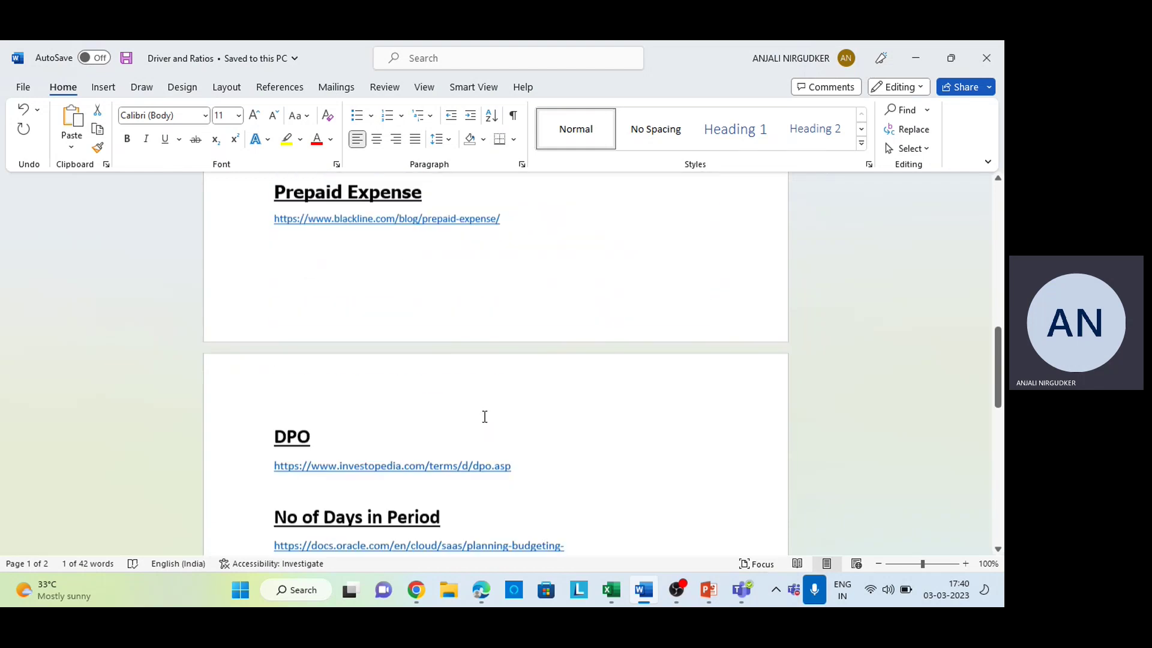
pyautogui.scroll(-2, 484, 417)
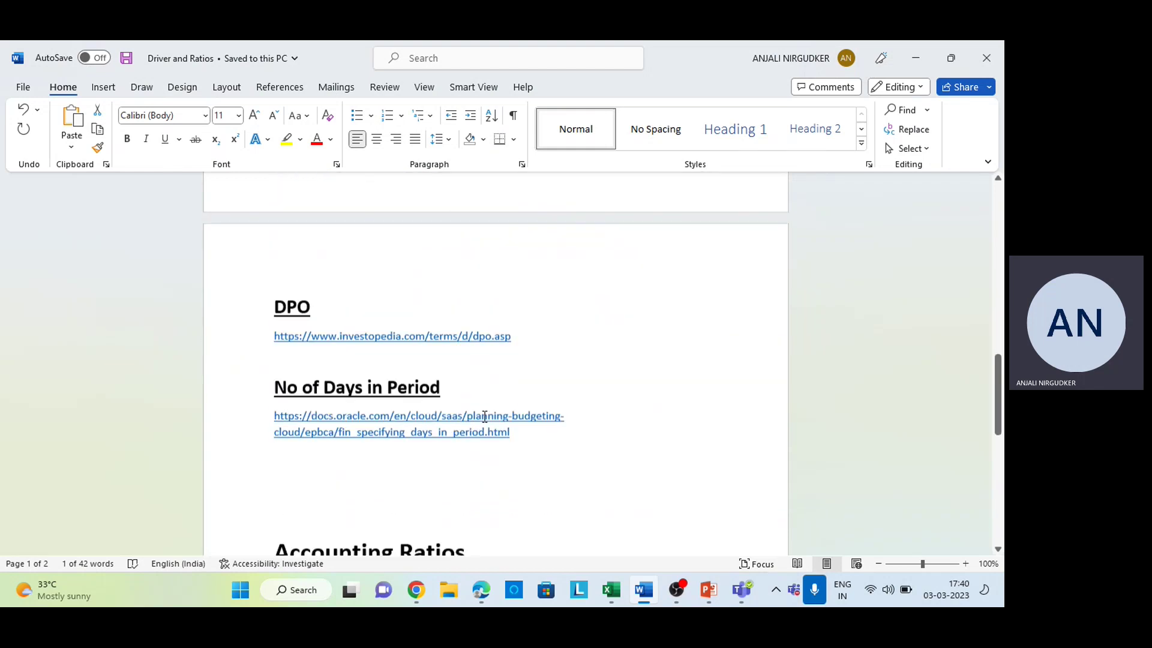
pyautogui.scroll(10, 485, 417)
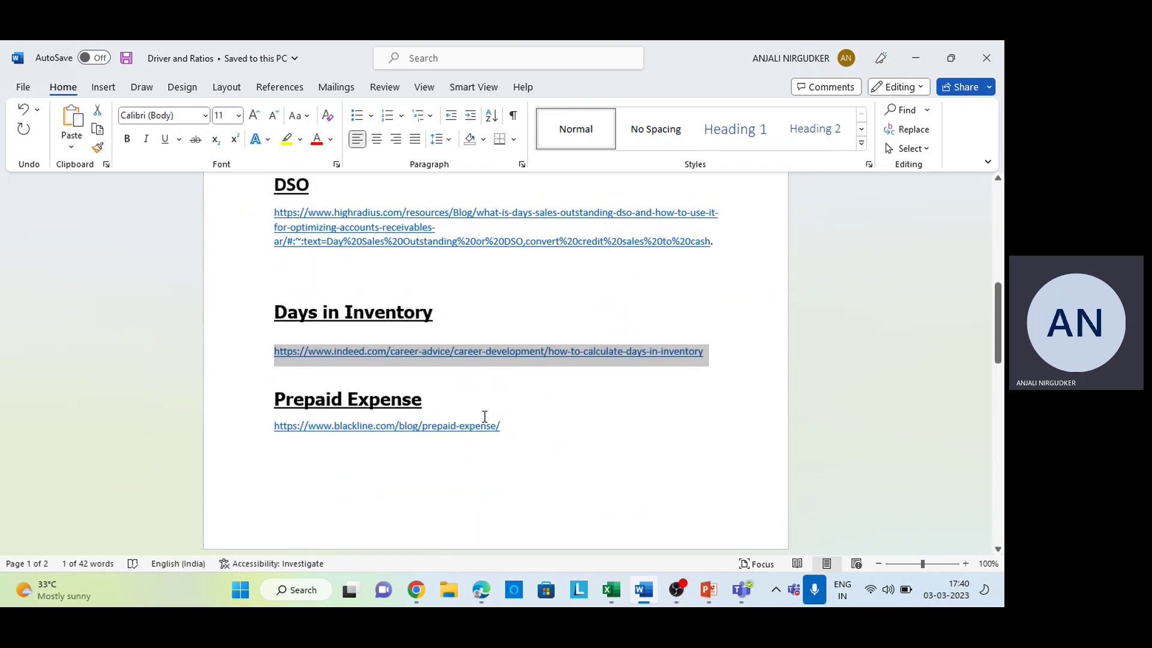
pyautogui.scroll(3, 485, 416)
pyautogui.scroll(-7, 485, 416)
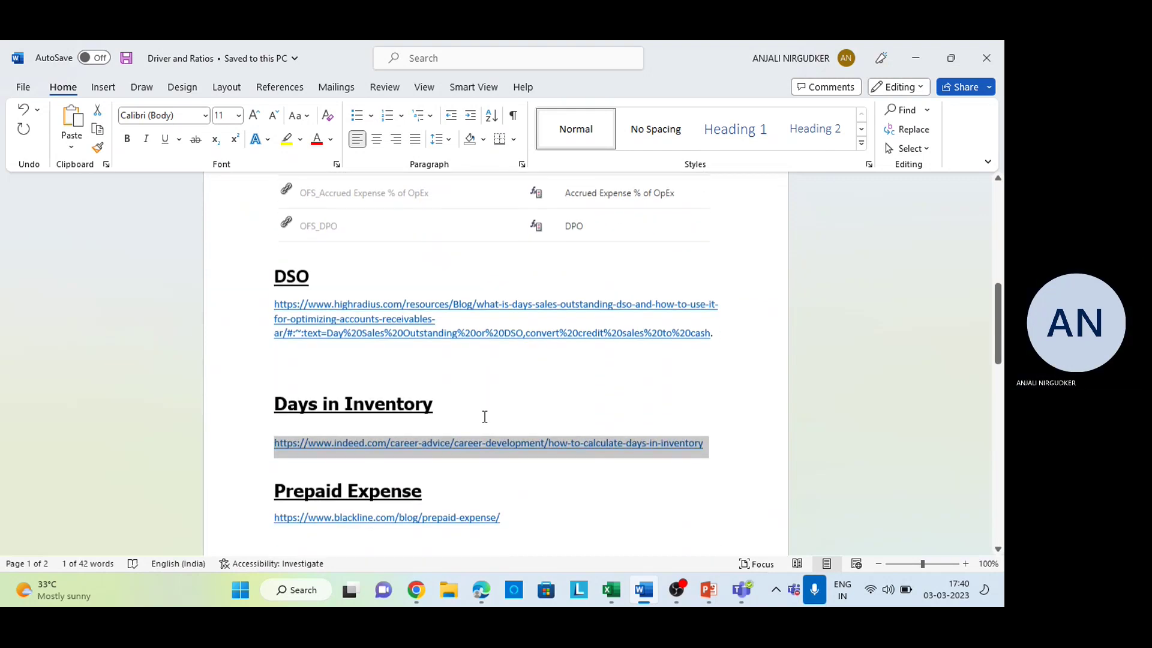
pyautogui.scroll(-2, 485, 416)
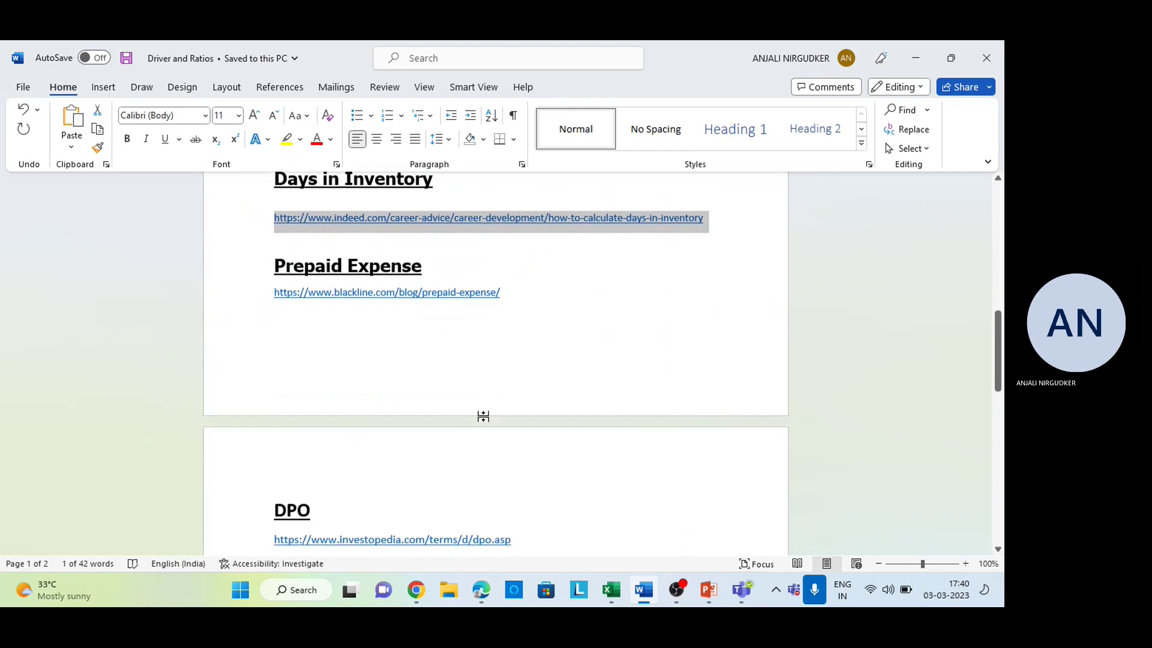
pyautogui.doubleClick(268, 266)
pyautogui.moveTo(360, 268); pyautogui.dragTo(420, 266)
pyautogui.moveTo(273, 293); pyautogui.dragTo(556, 300)
pyautogui.hotkey('ctrl', 'c')
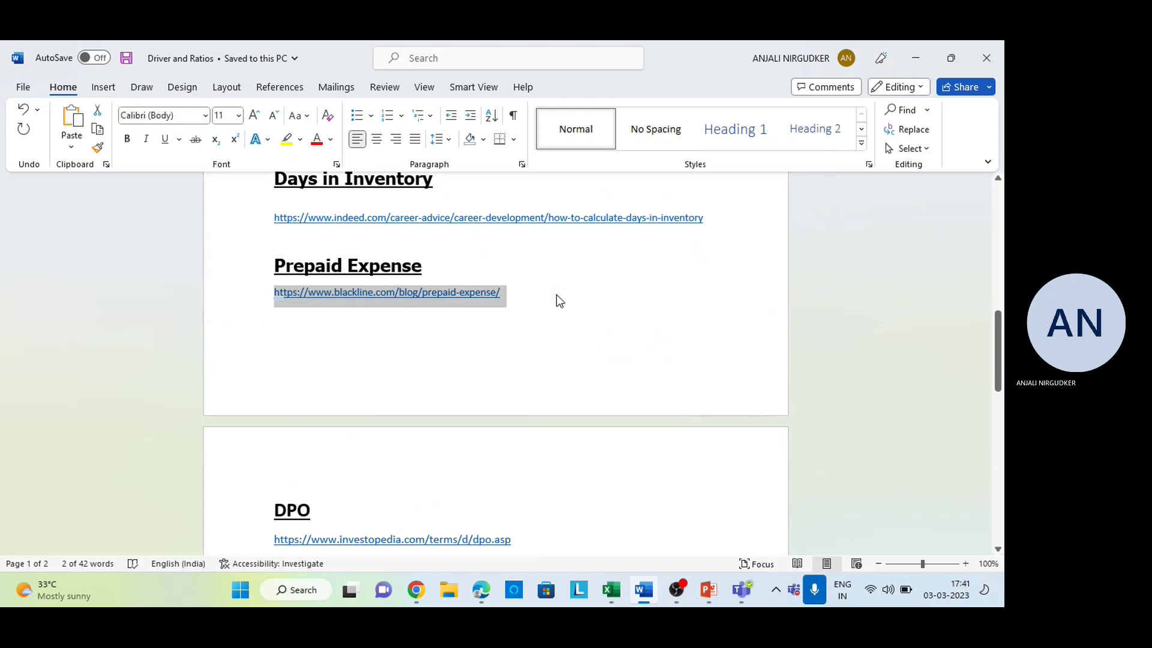
pyautogui.hotkey('alt', 'Tab')
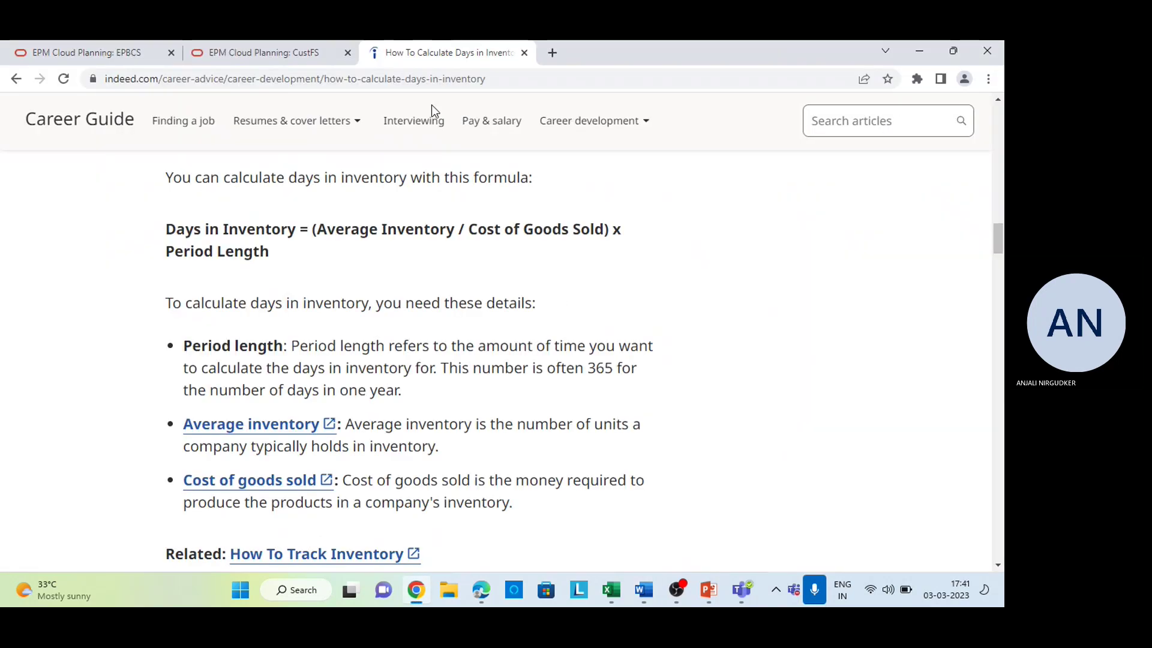
pyautogui.click(428, 81)
# Step: Load the BlackLine Prepaid Expenses article and scroll to 'What Are Prepaid Expenses?'
pyautogui.hotkey('ctrl', 'v')
pyautogui.press('Return')
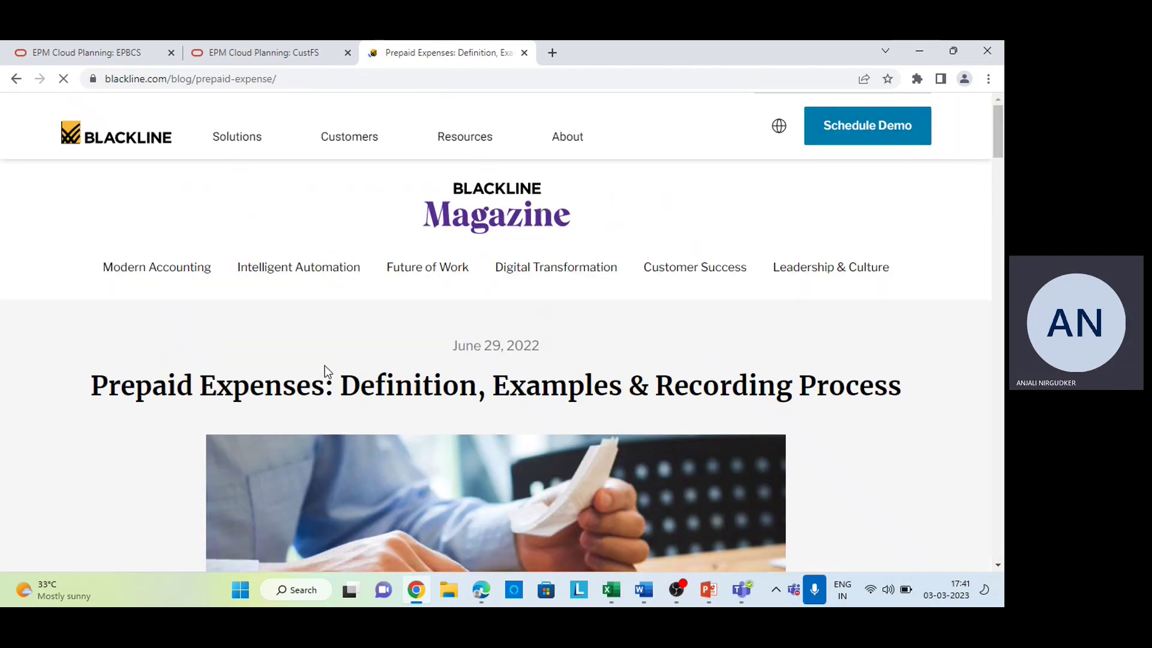
pyautogui.scroll(-5, 336, 365)
pyautogui.scroll(-1, 325, 368)
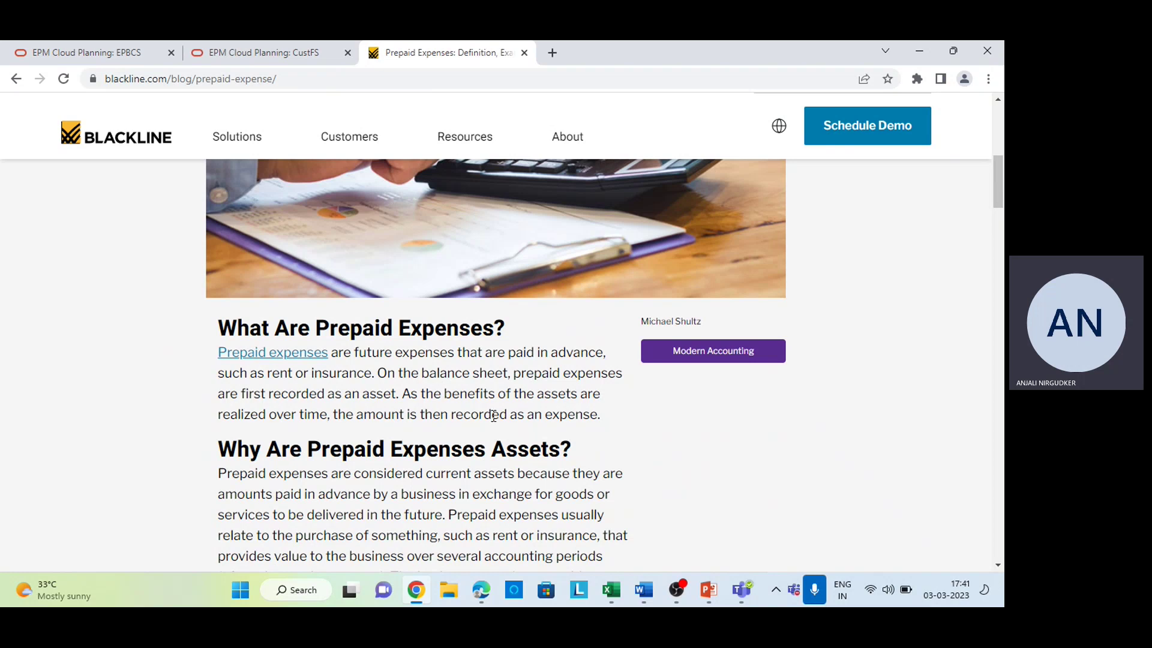
# Step: Read the BlackLine article down to its BlackLine Solutions section, then return to the Word notes
pyautogui.scroll(-3, 493, 415)
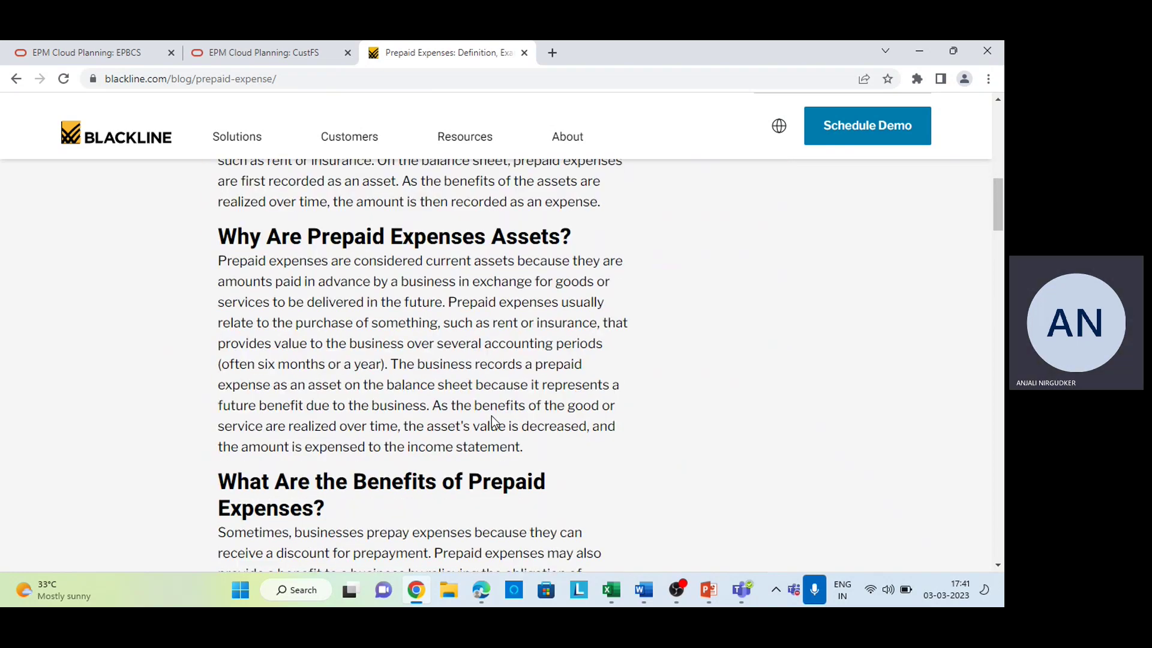
pyautogui.scroll(-3, 491, 416)
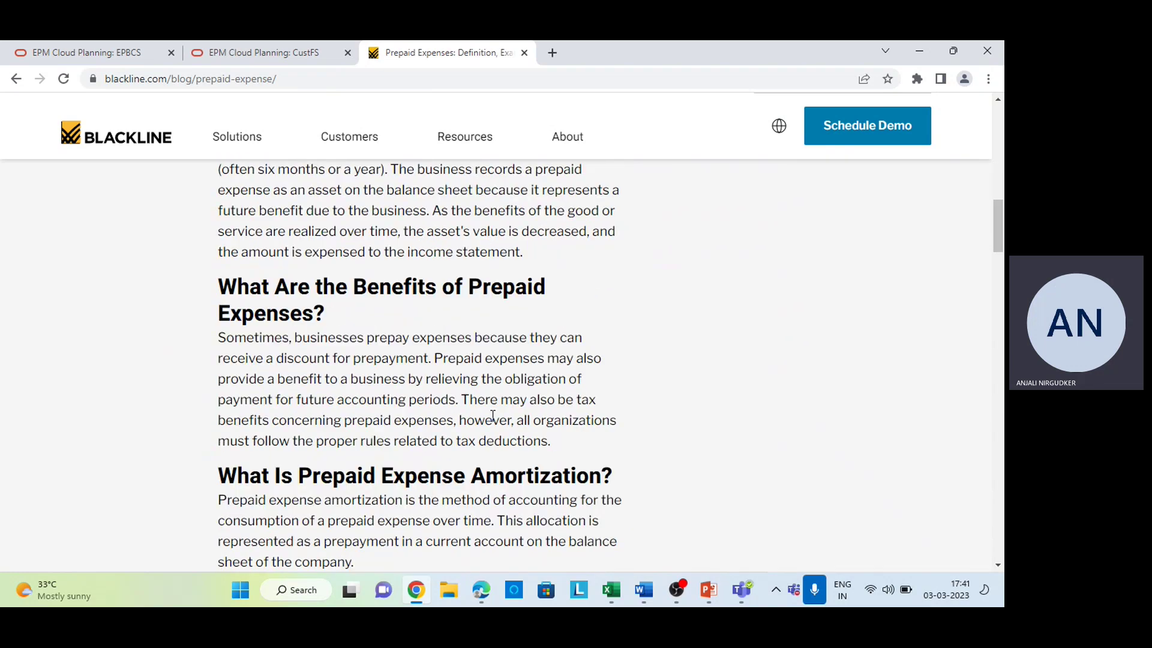
pyautogui.scroll(-2, 493, 416)
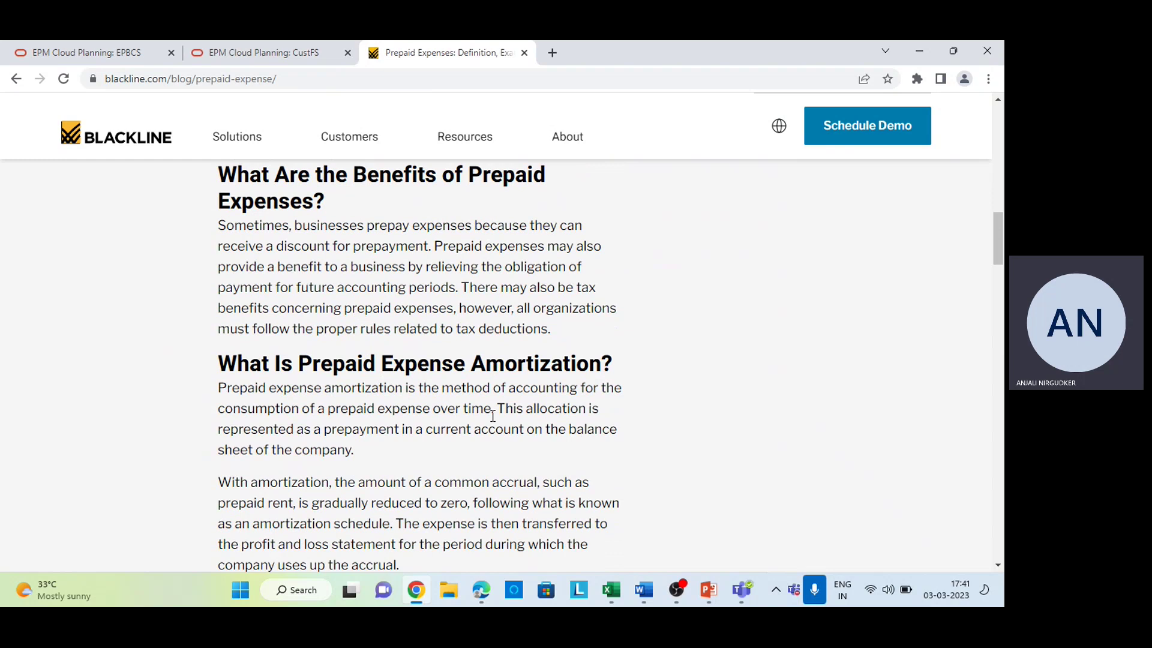
pyautogui.scroll(-5, 493, 415)
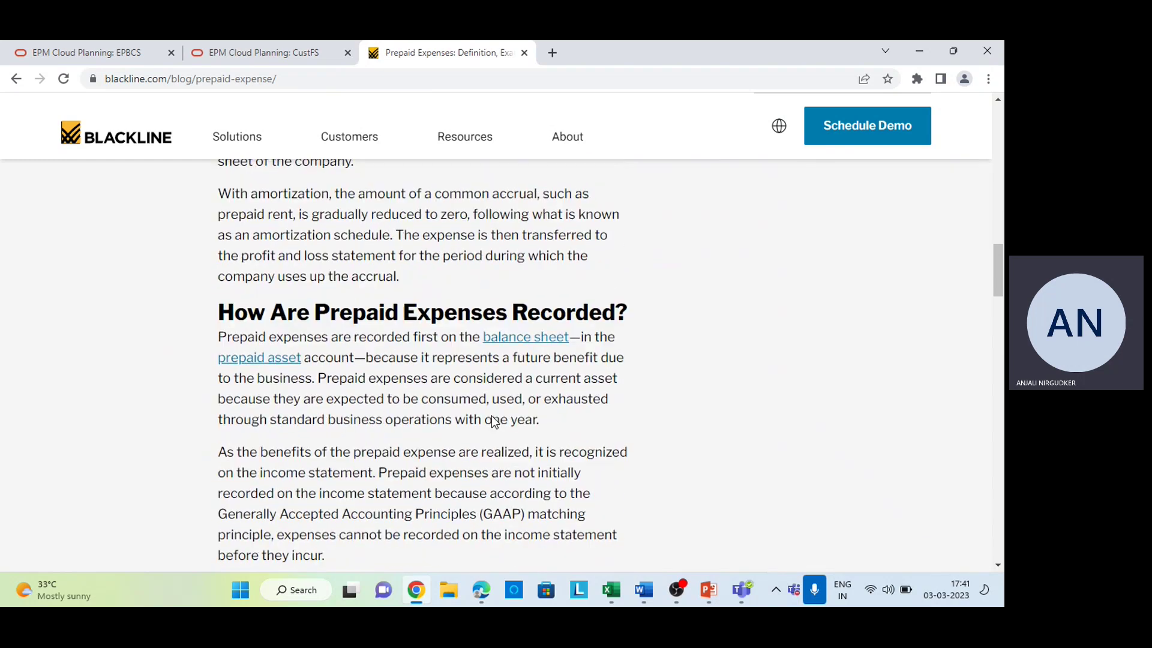
pyautogui.scroll(-6, 492, 416)
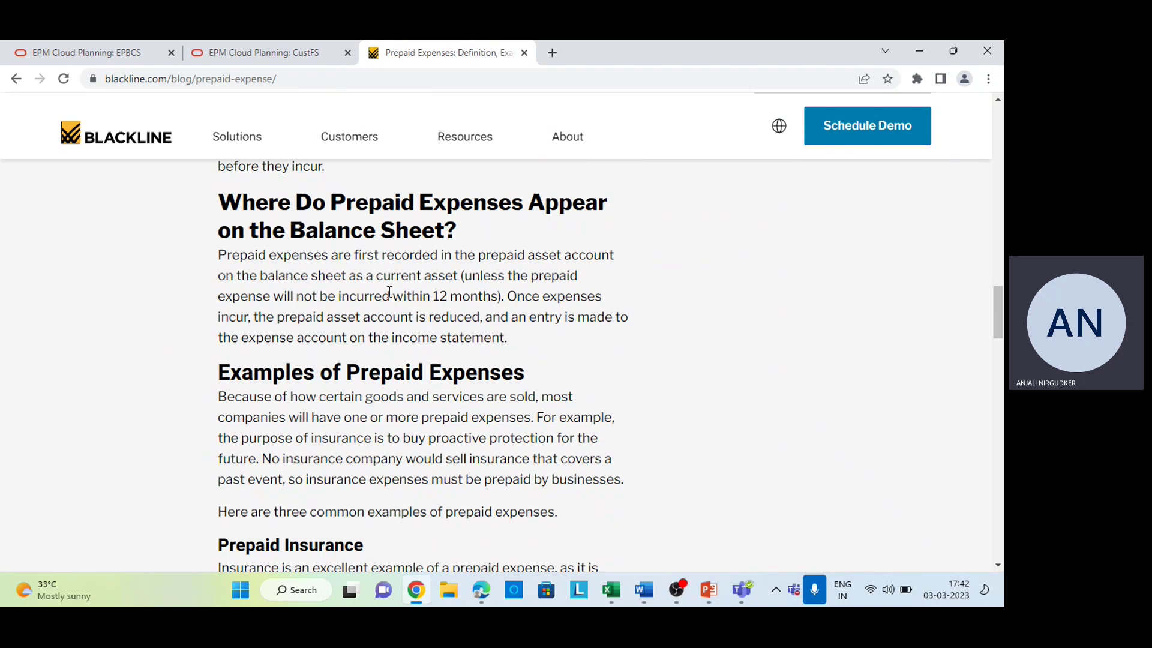
pyautogui.scroll(-2, 466, 296)
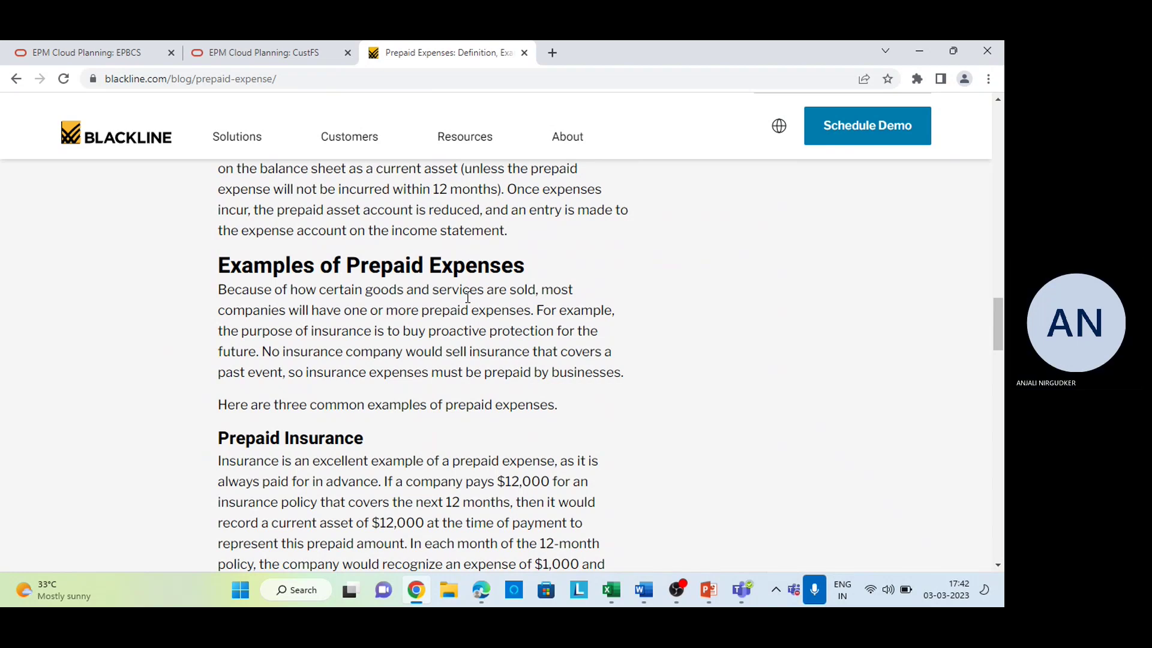
pyautogui.scroll(-1, 467, 298)
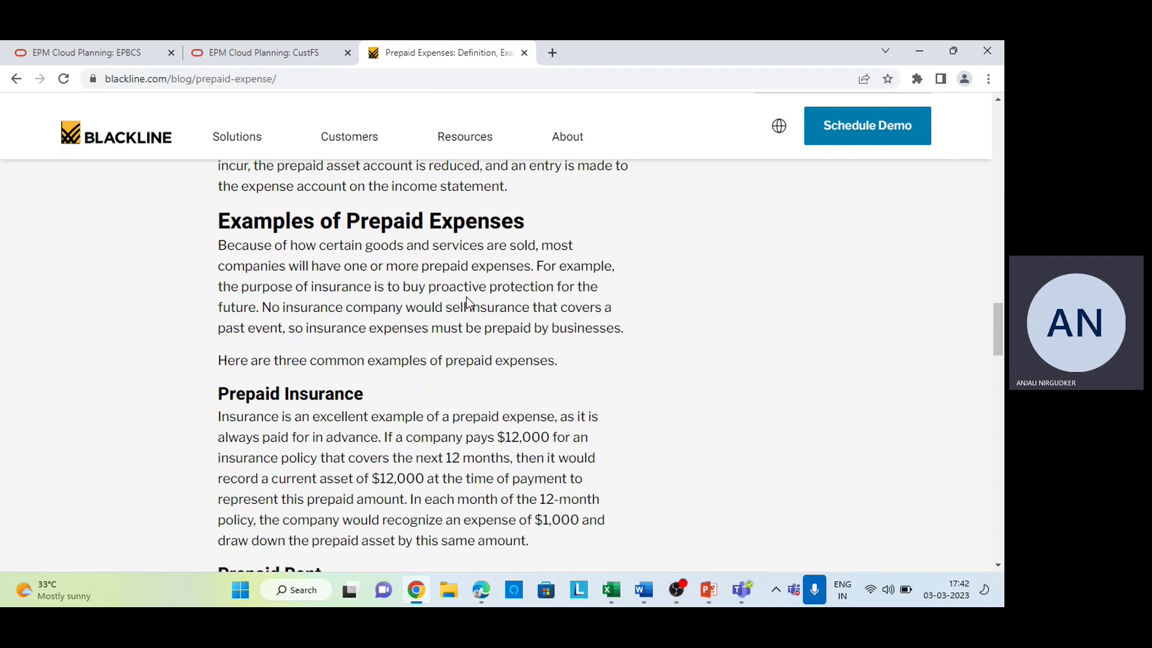
pyautogui.scroll(-7, 467, 297)
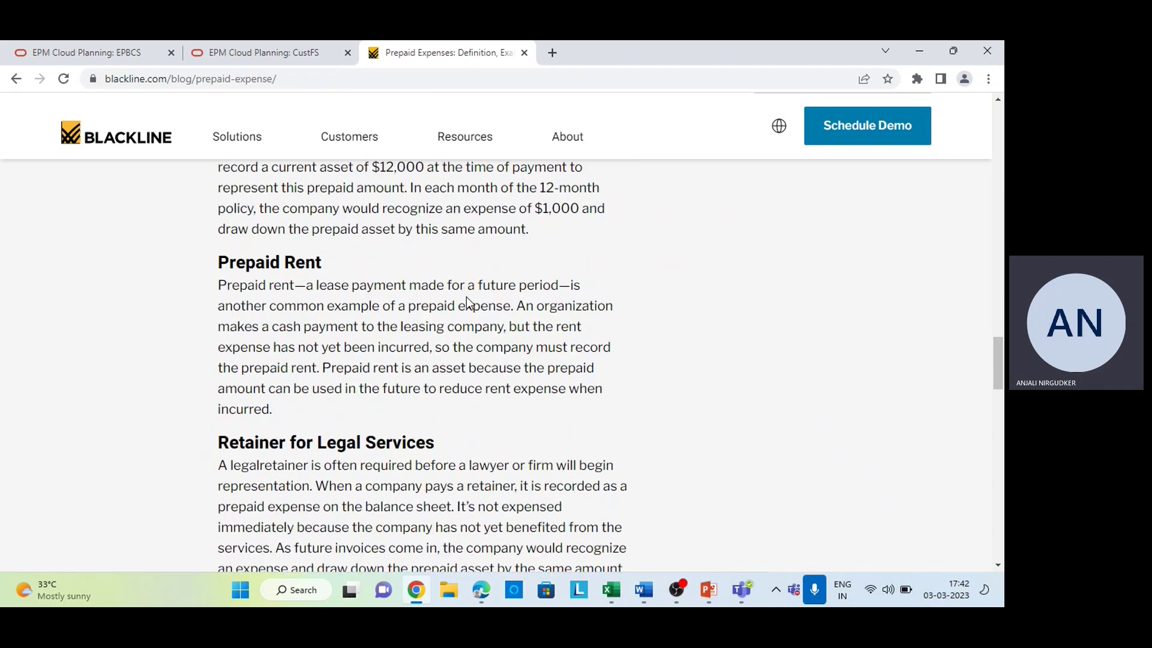
pyautogui.scroll(-7, 466, 296)
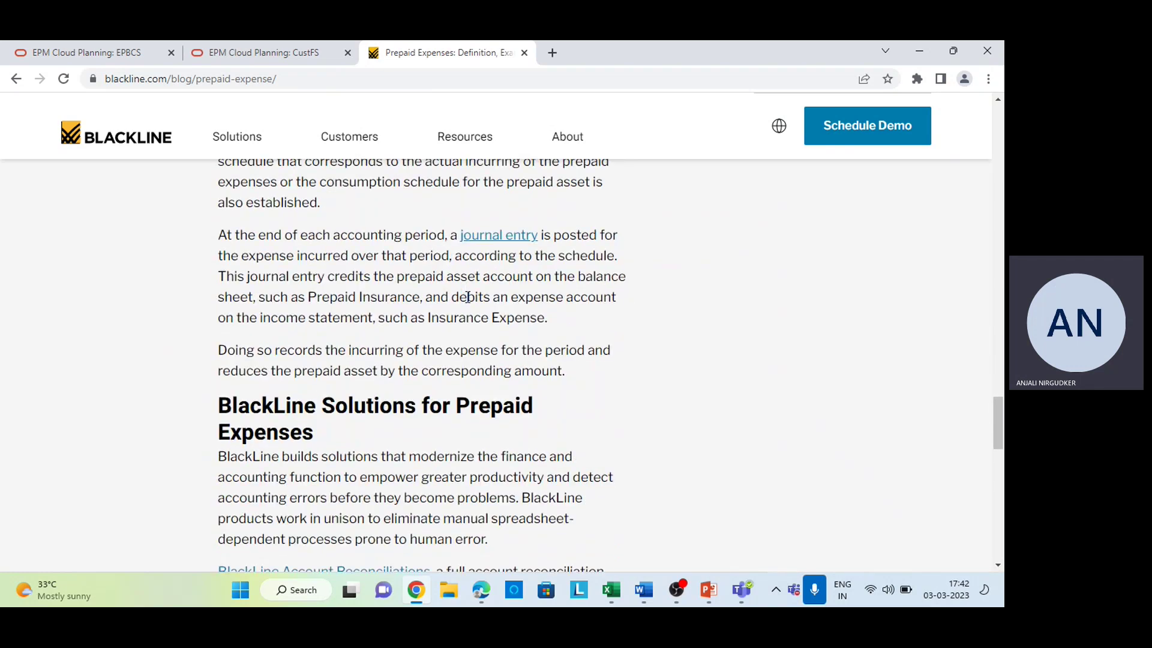
pyautogui.scroll(-4, 467, 297)
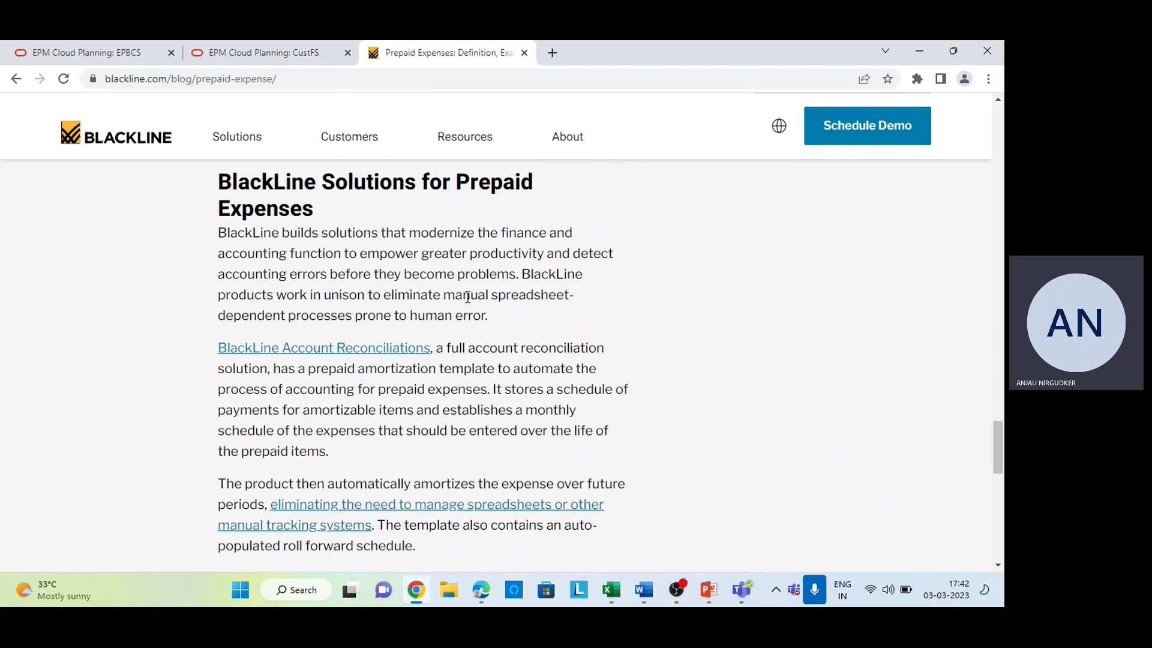
pyautogui.hotkey('alt', 'Tab')
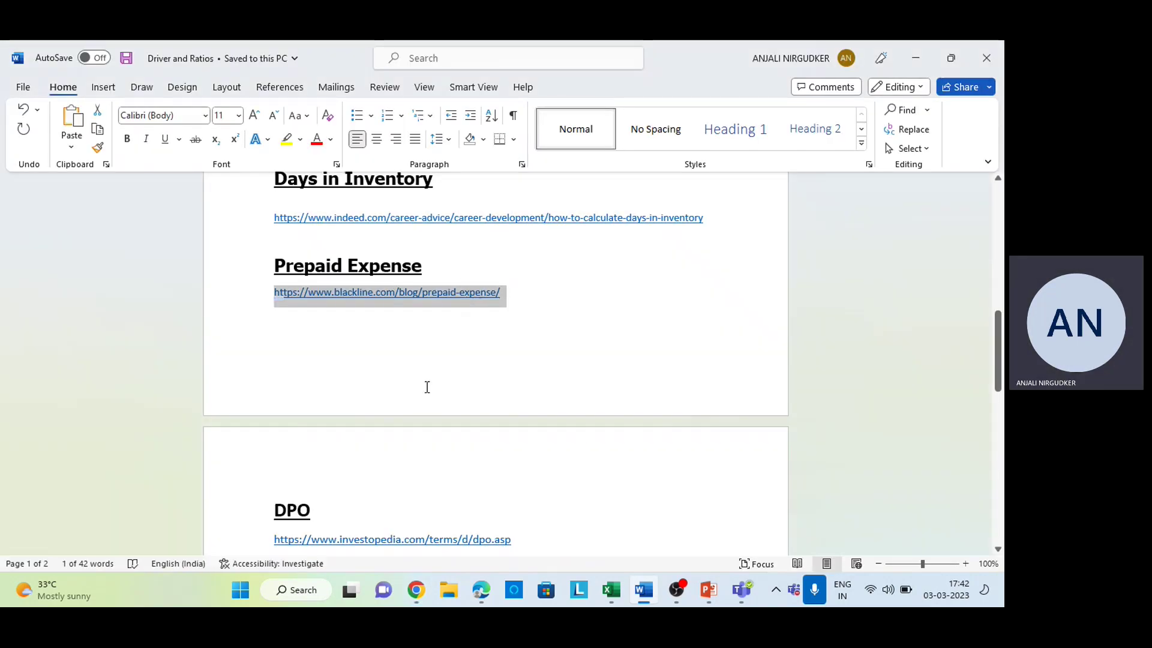
# Step: Copy the Investopedia link under DPO in the notes and paste it into Chrome's address bar
pyautogui.scroll(-1, 416, 408)
pyautogui.scroll(-1, 416, 409)
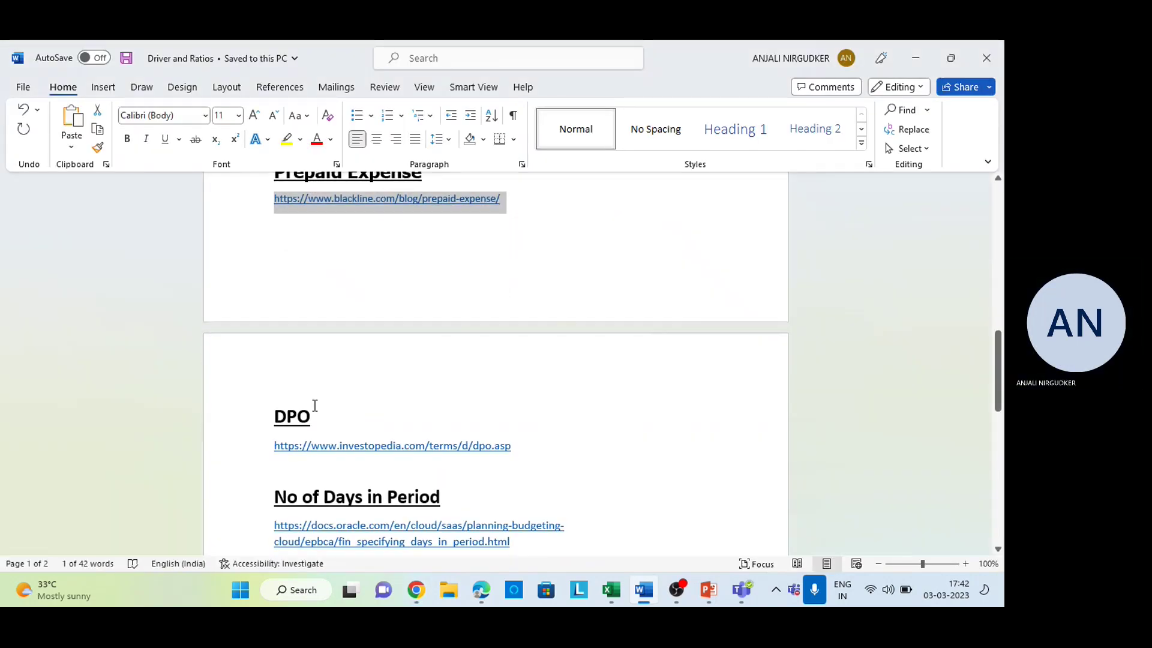
pyautogui.click(276, 415)
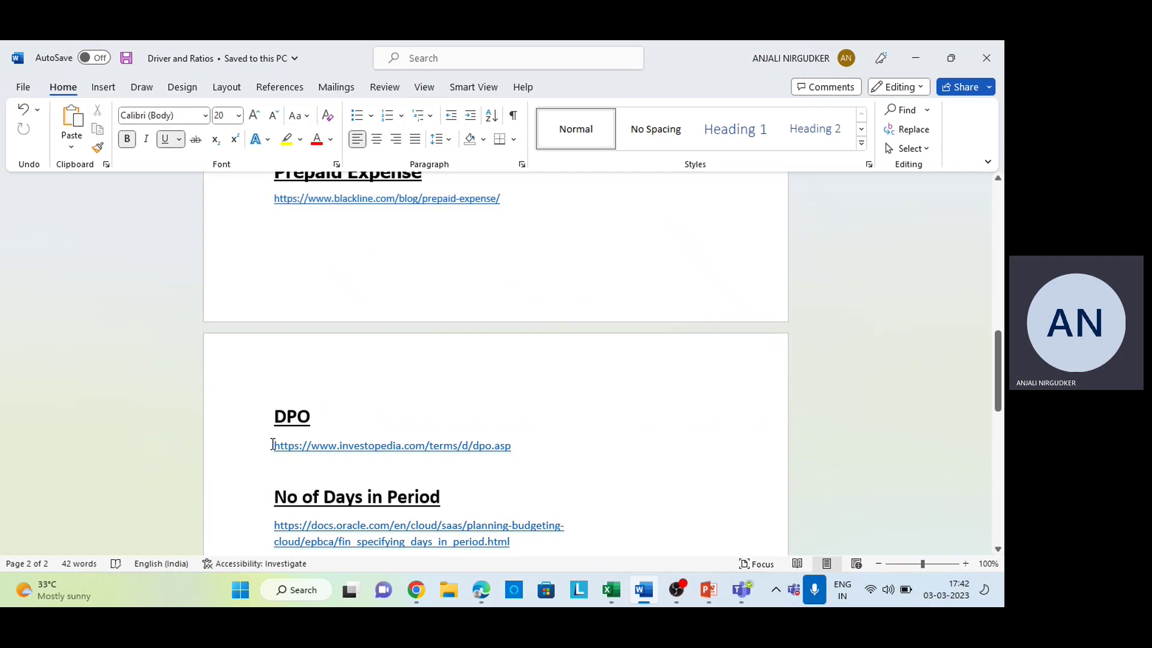
pyautogui.click(273, 444)
pyautogui.tripleClick(273, 445)
pyautogui.hotkey('ctrl', 'c')
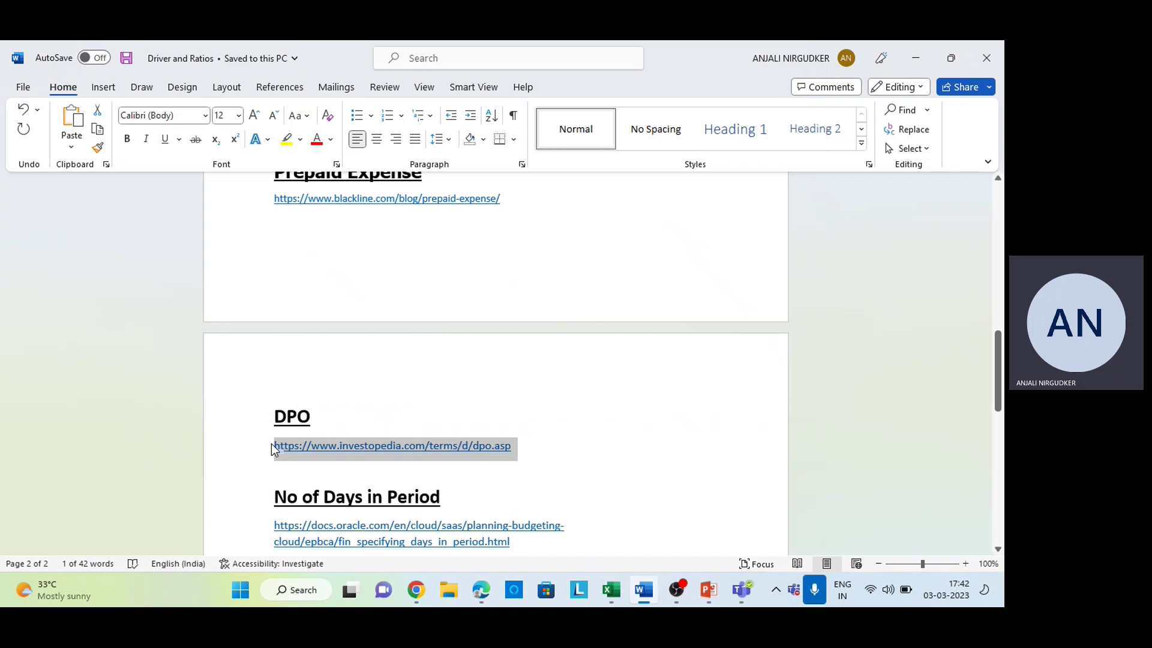
pyautogui.hotkey('alt', 'Tab')
pyautogui.click(419, 79)
pyautogui.hotkey('ctrl', 'v')
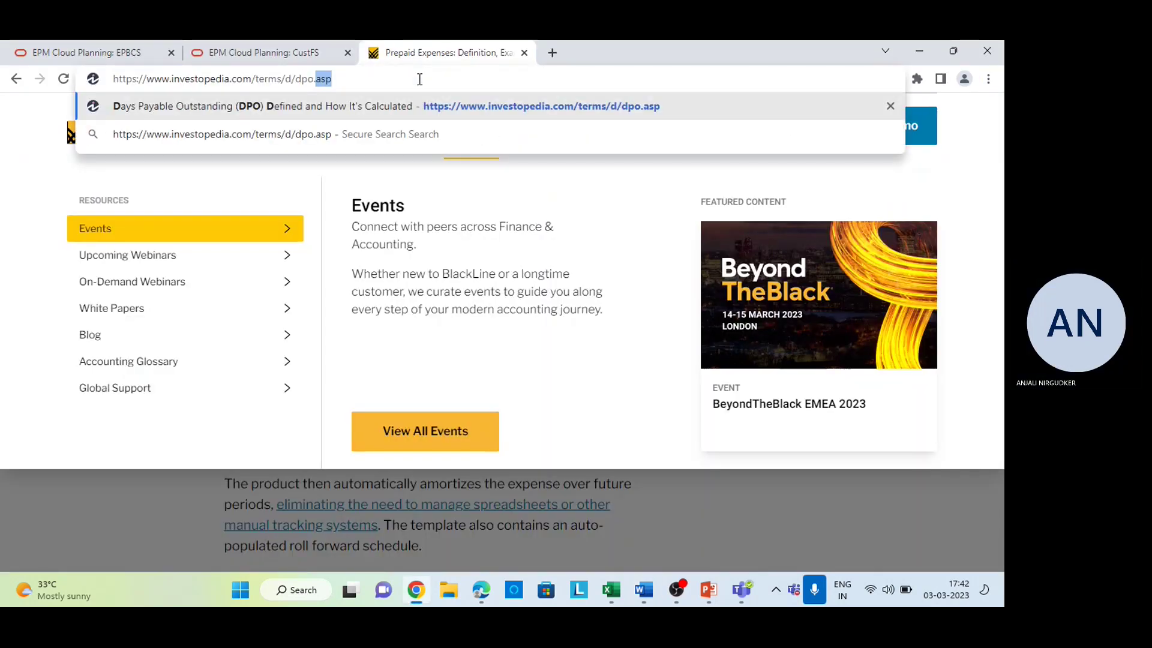
# Step: Load the Investopedia Days Payable Outstanding article and read down through its Key Takeaways
pyautogui.press('Return')
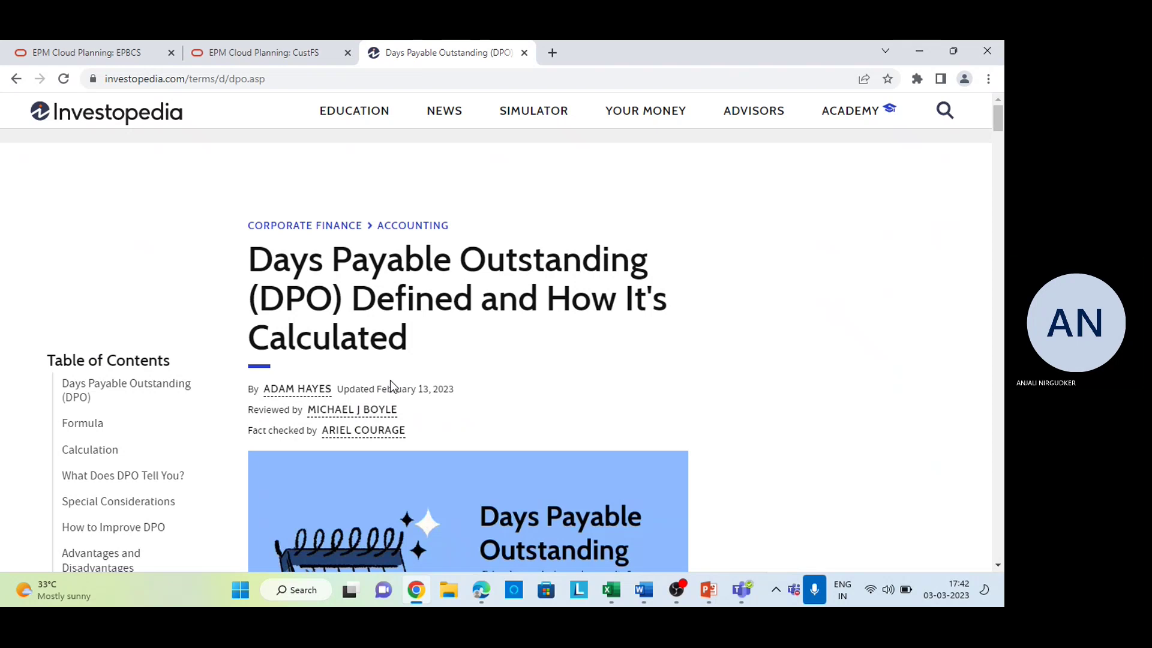
pyautogui.scroll(-4, 391, 384)
pyautogui.scroll(-3, 390, 380)
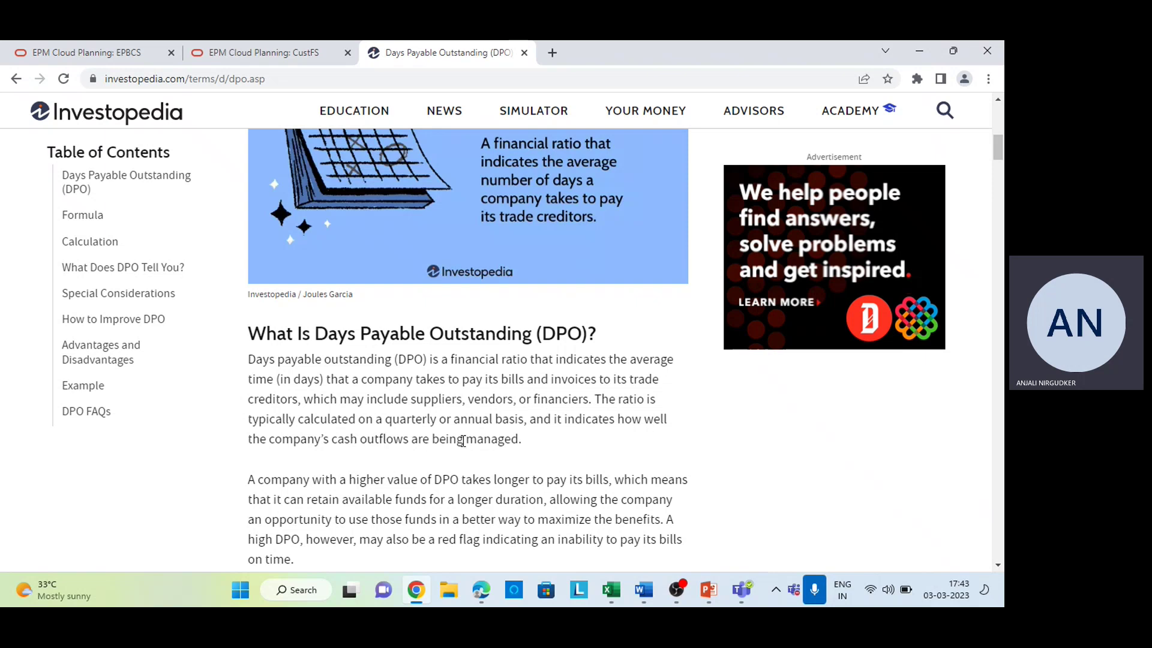
pyautogui.scroll(-3, 432, 447)
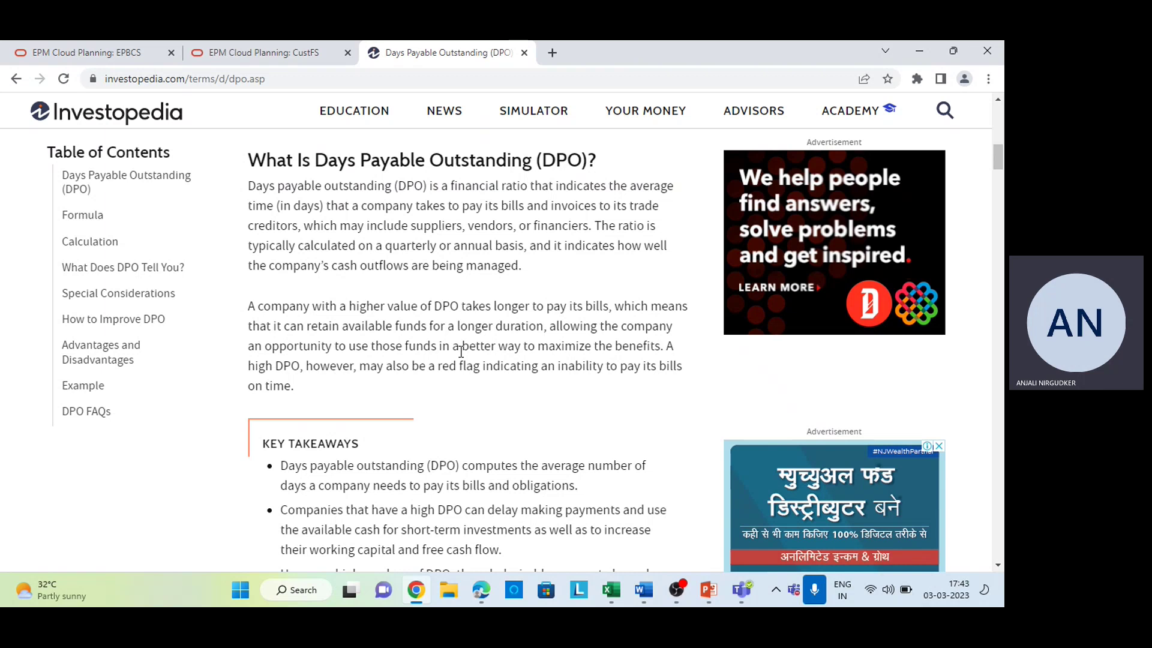
pyautogui.scroll(-5, 500, 371)
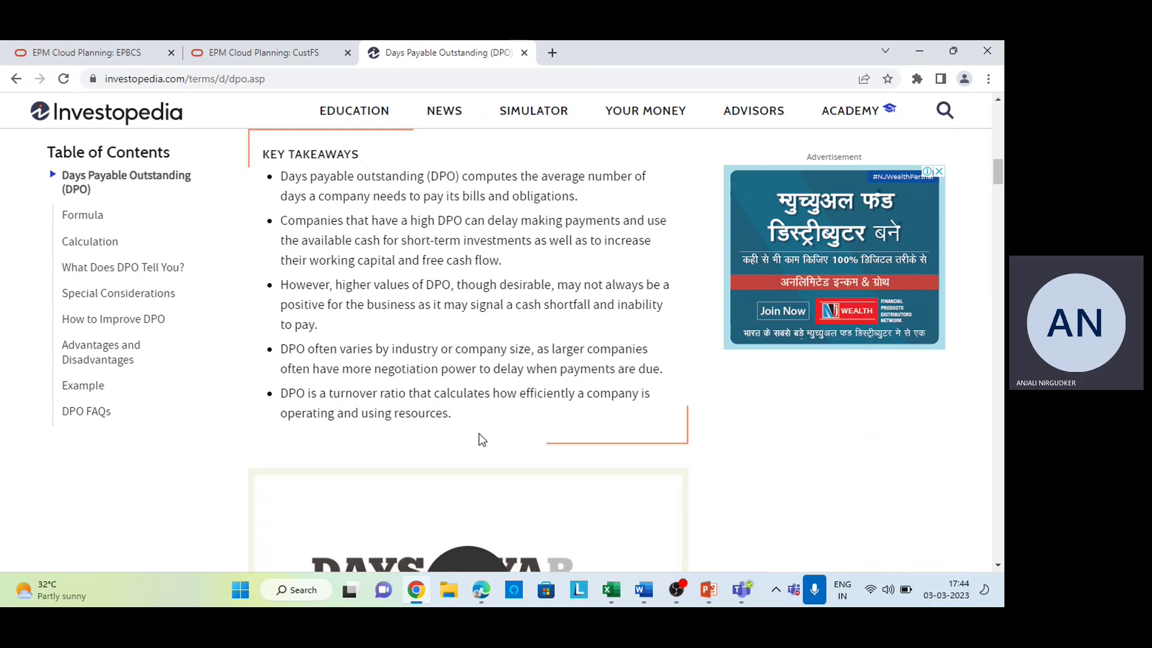
pyautogui.scroll(-8, 479, 433)
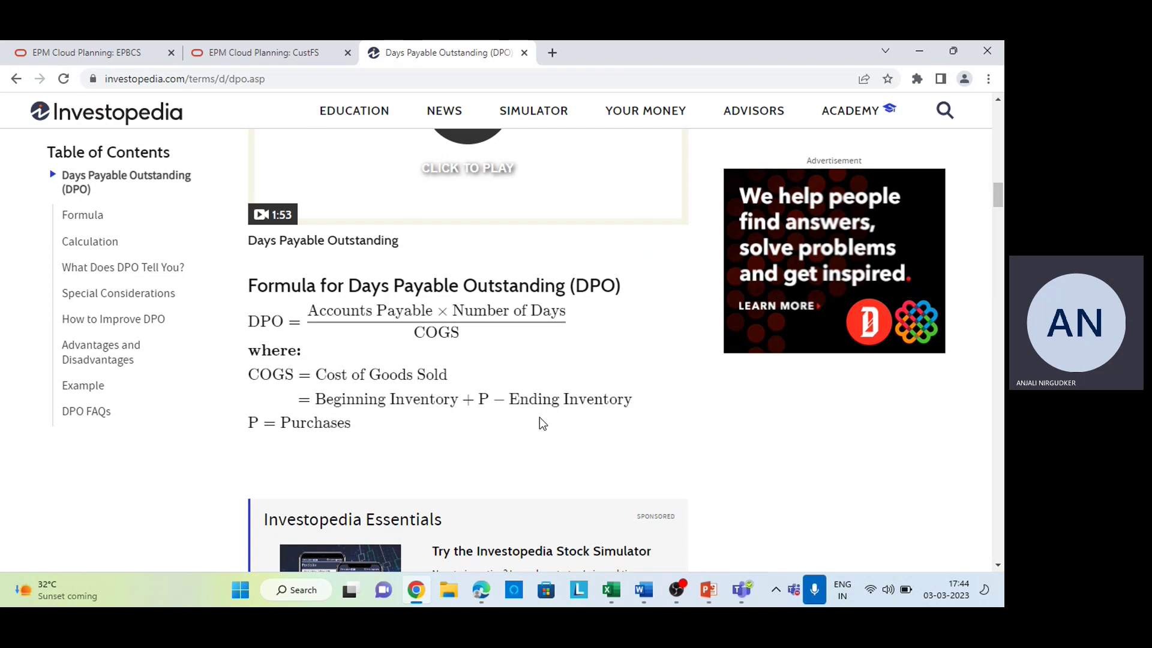
# Step: Review the DPO formula and How to Calculate DPO sections, then go back to the Word notes
pyautogui.scroll(-8, 559, 411)
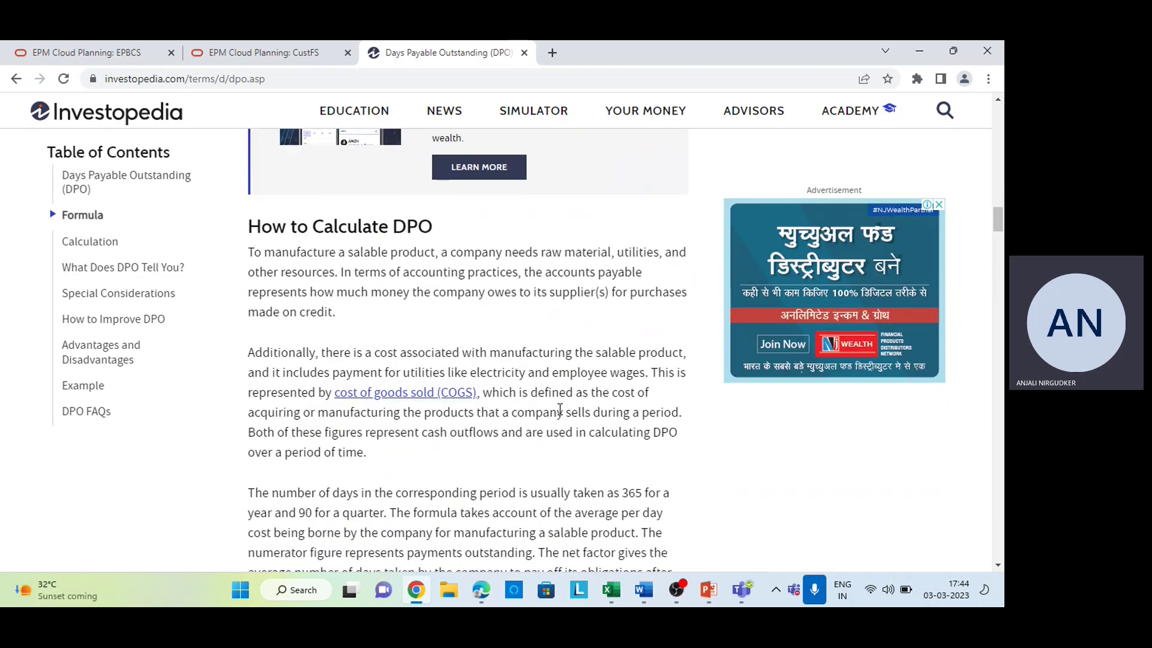
pyautogui.scroll(-7, 559, 411)
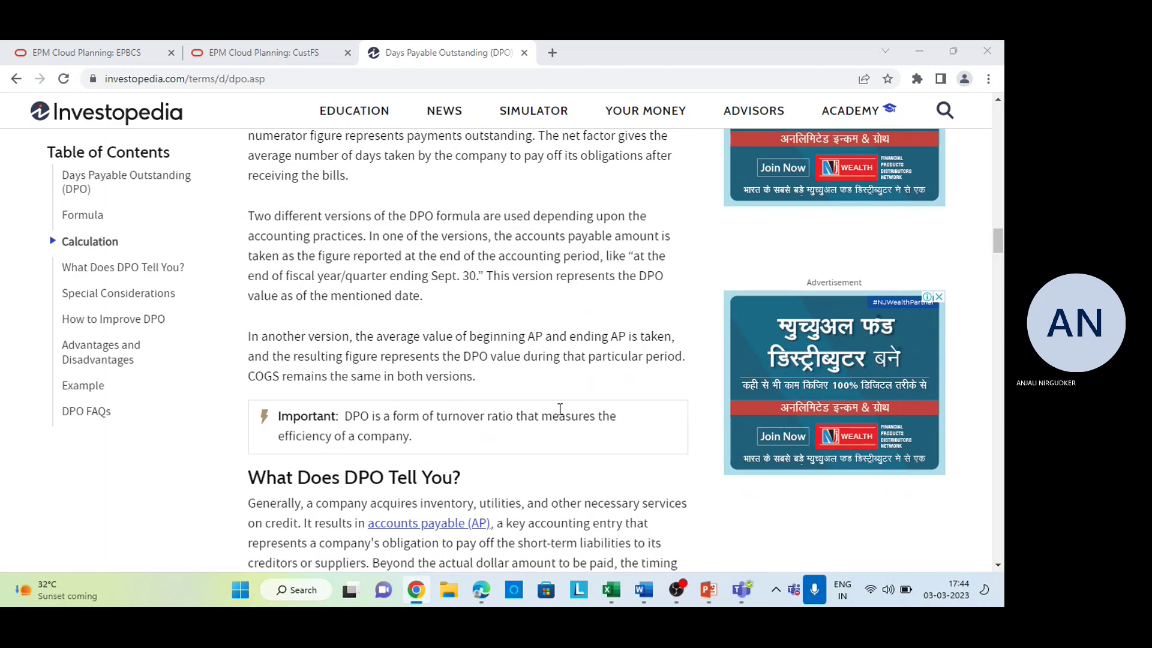
pyautogui.hotkey('alt', 'Tab')
pyautogui.scroll(-1, 560, 409)
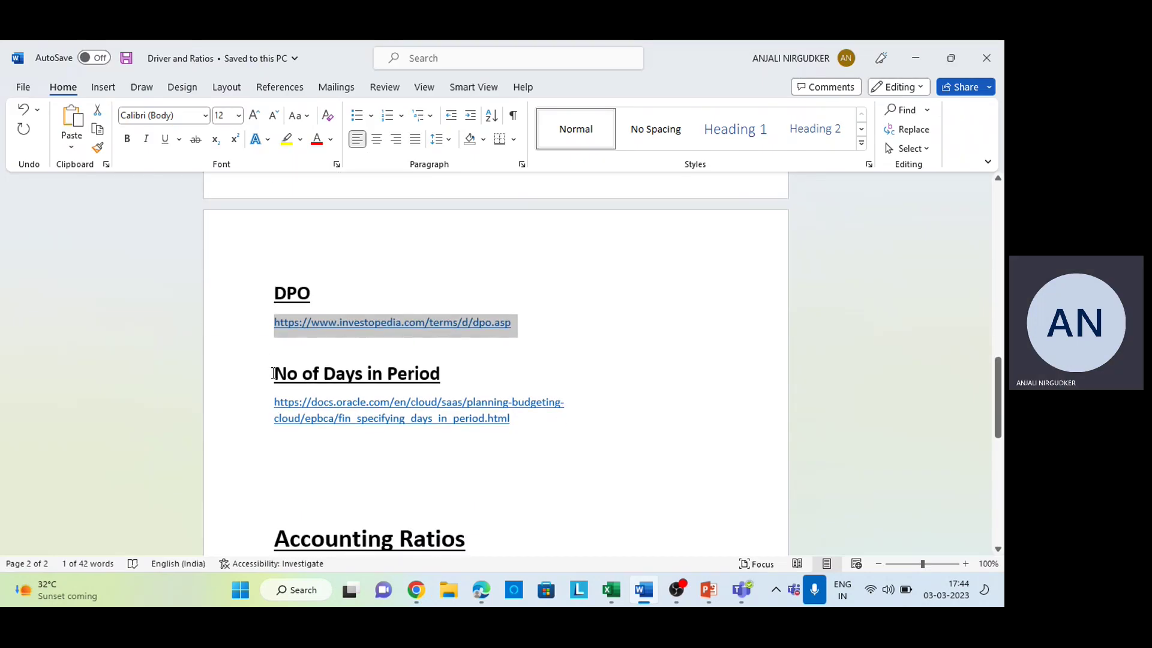
# Step: Open the Oracle docs link under 'No of Days in Period' in Chrome, then return to Word
pyautogui.moveTo(274, 401); pyautogui.dragTo(581, 414)
pyautogui.hotkey('ctrl', 'c')
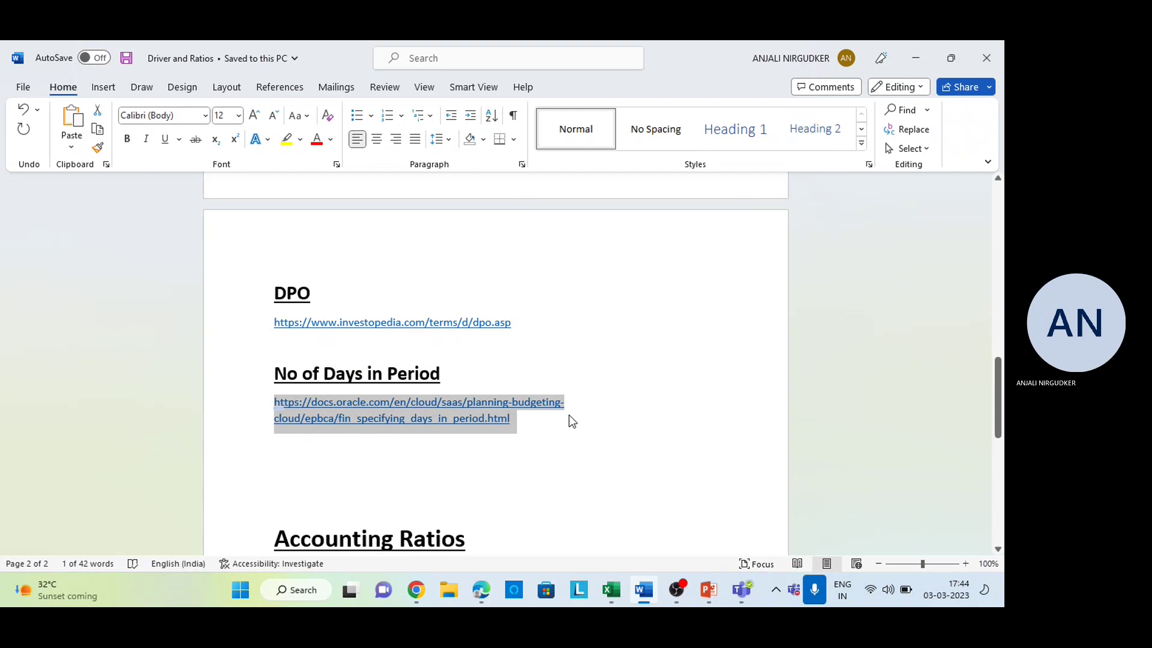
pyautogui.hotkey('alt', 'Tab')
pyautogui.click(437, 80)
pyautogui.hotkey('ctrl', 'v')
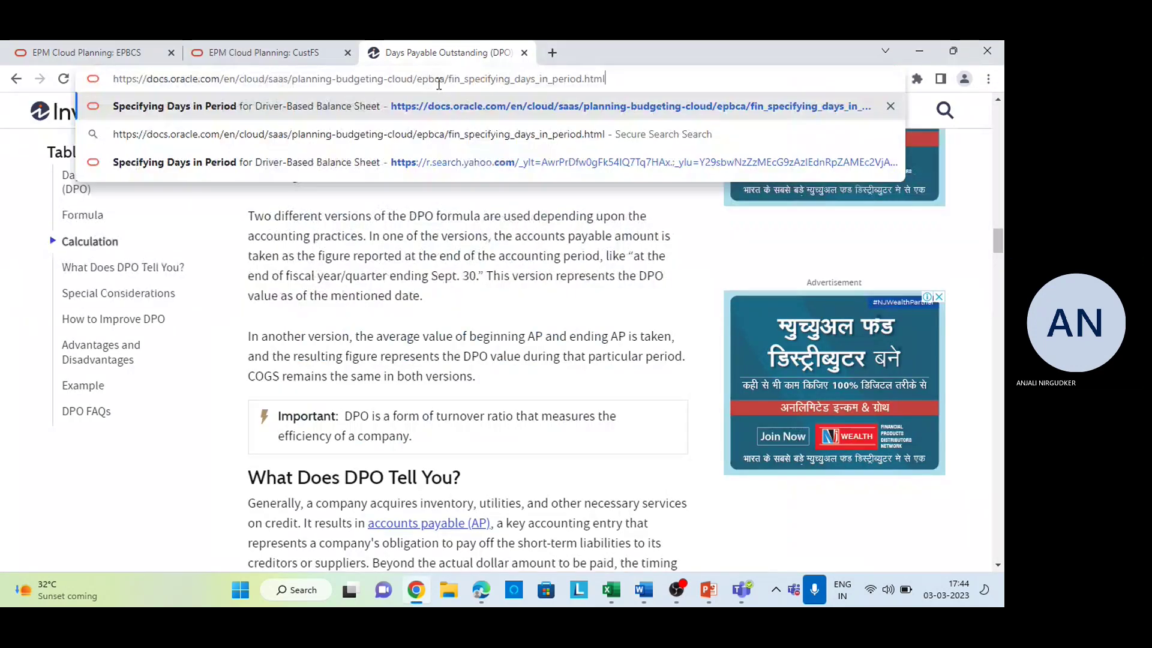
pyautogui.press('Return')
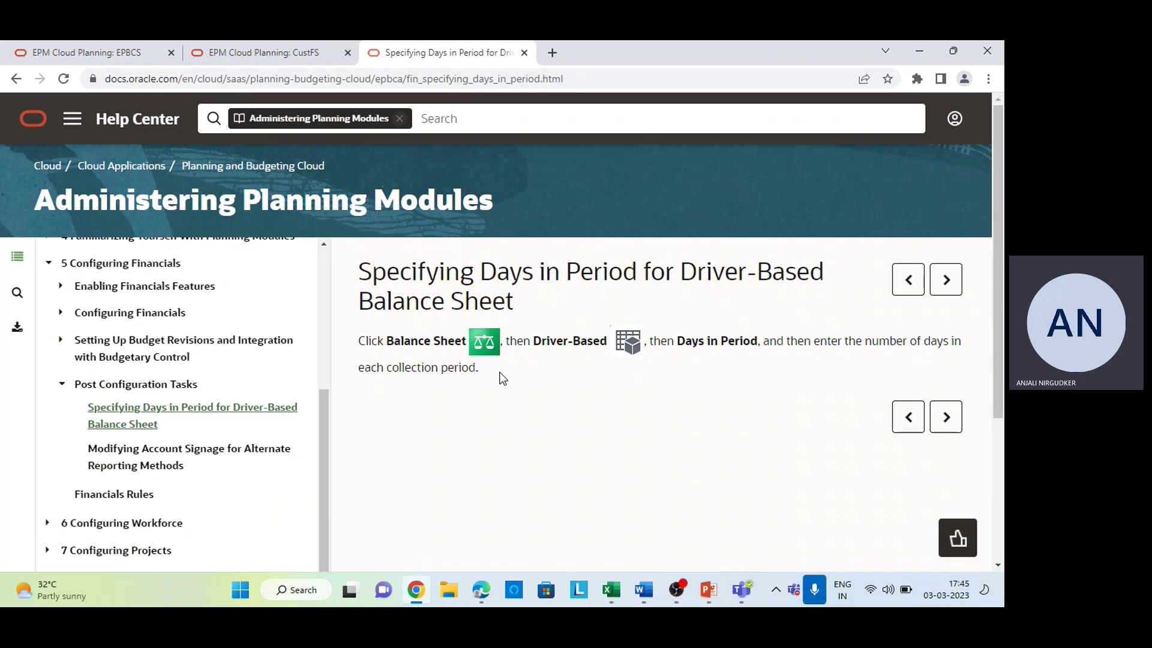
pyautogui.hotkey('alt', 'Tab')
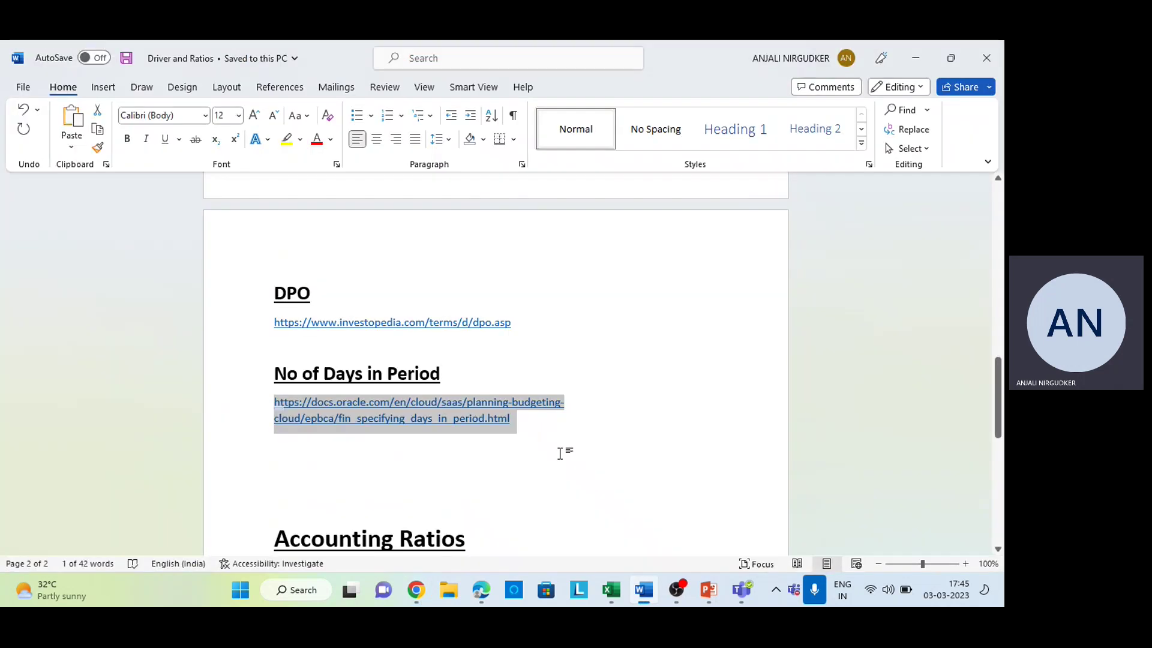
# Step: Deselect the Oracle link and scroll the notes to the Accounting Ratios list of five linked ratios
pyautogui.click(575, 505)
pyautogui.scroll(-5, 575, 505)
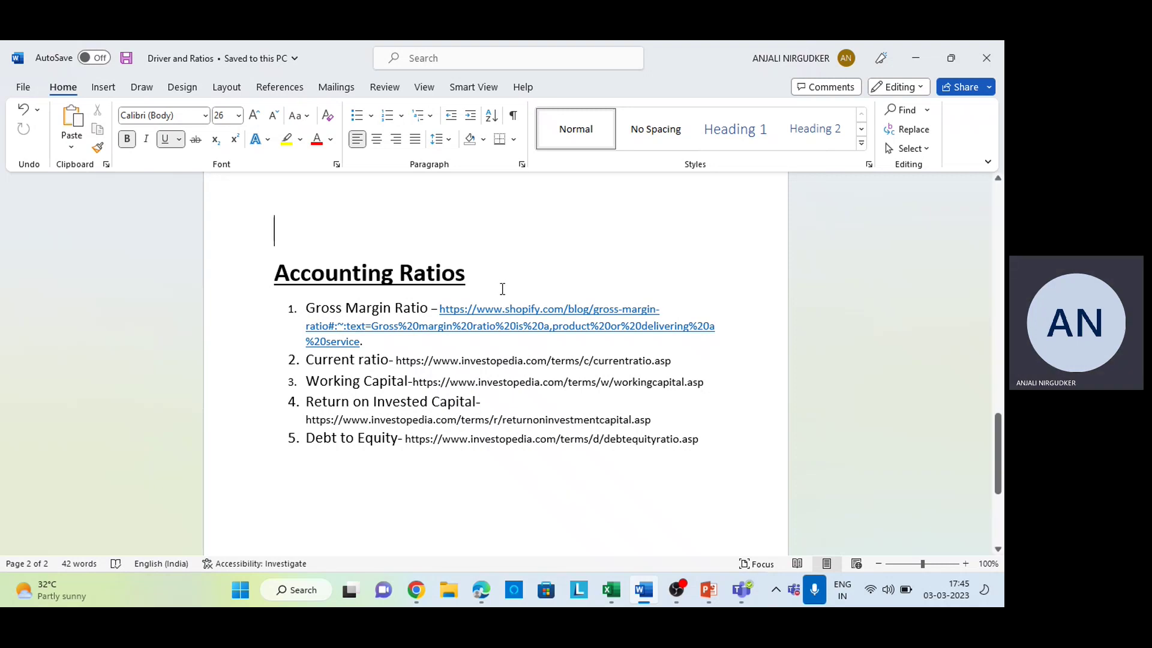
pyautogui.hotkey('alt', 'Tab')
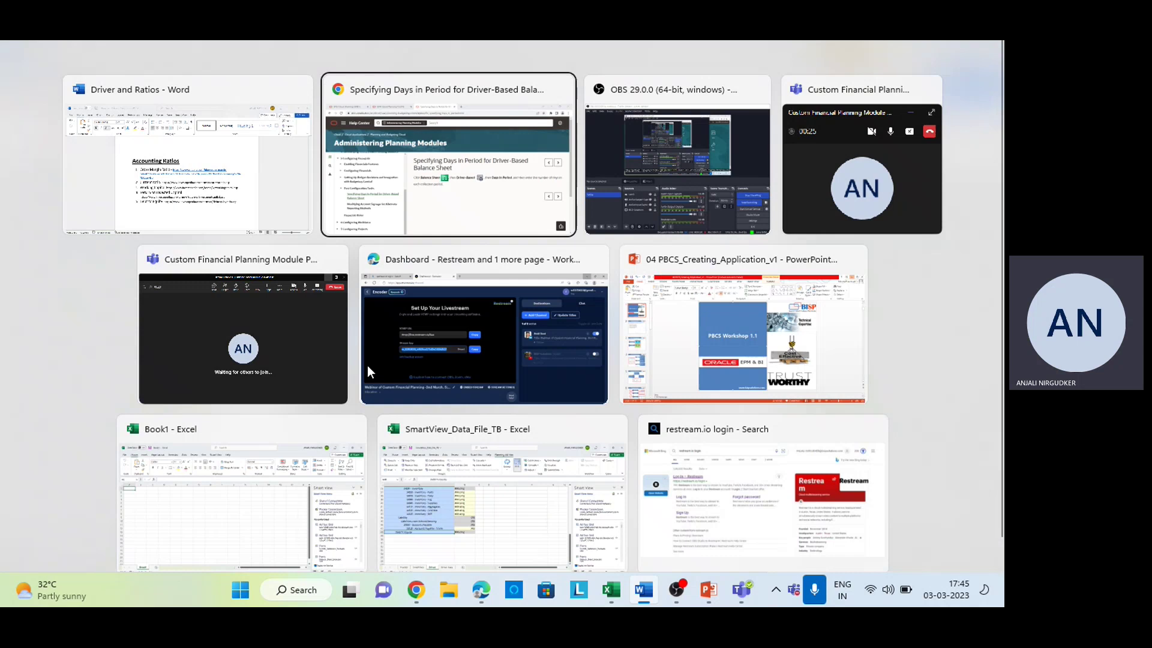
# Step: Return to Chrome's EPM Cloud Planning: CustFS tab showing Plan1's Account dimension tree
pyautogui.press('Tab')
pyautogui.press('Tab')
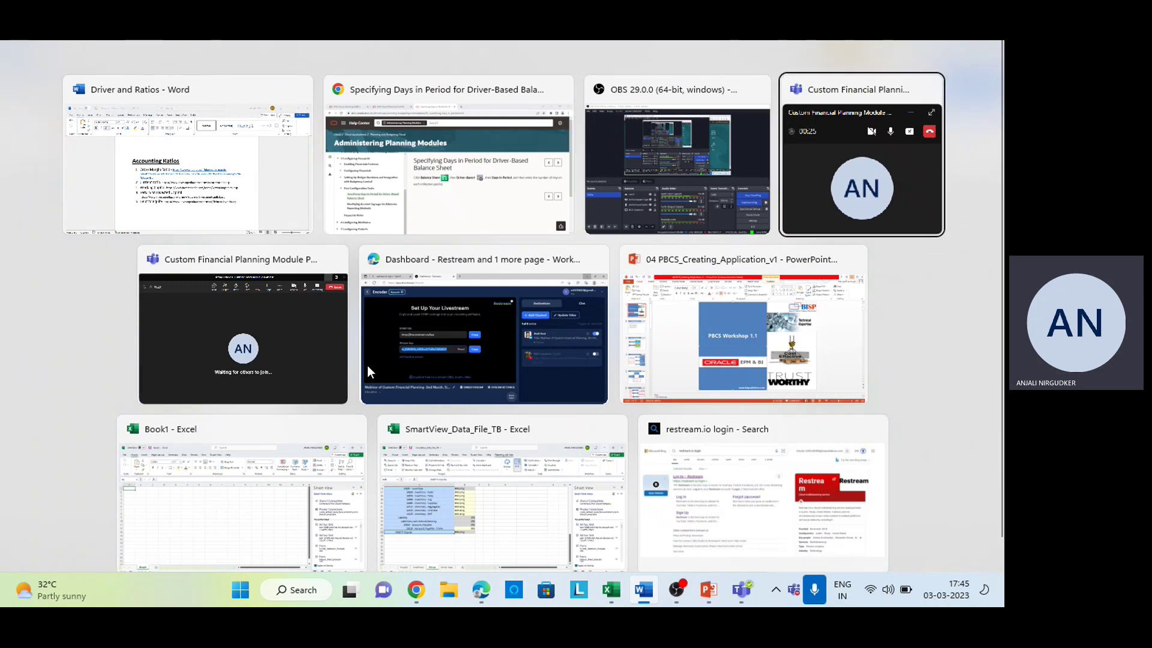
pyautogui.press('Tab')
pyautogui.press('Tab')
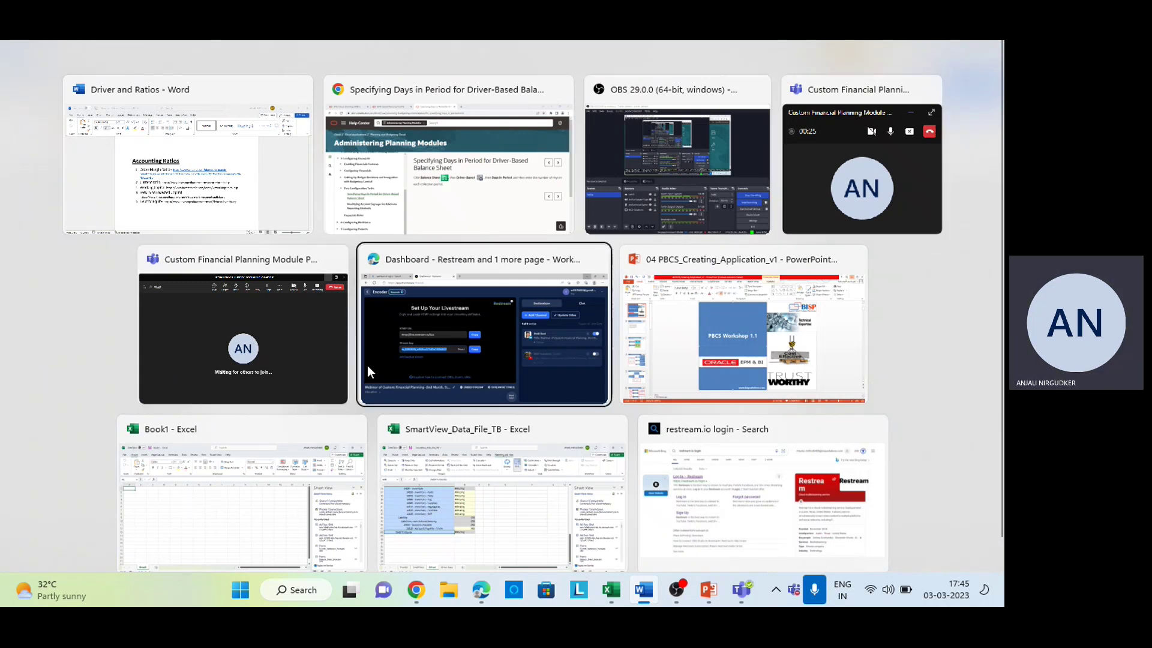
pyautogui.press('Tab')
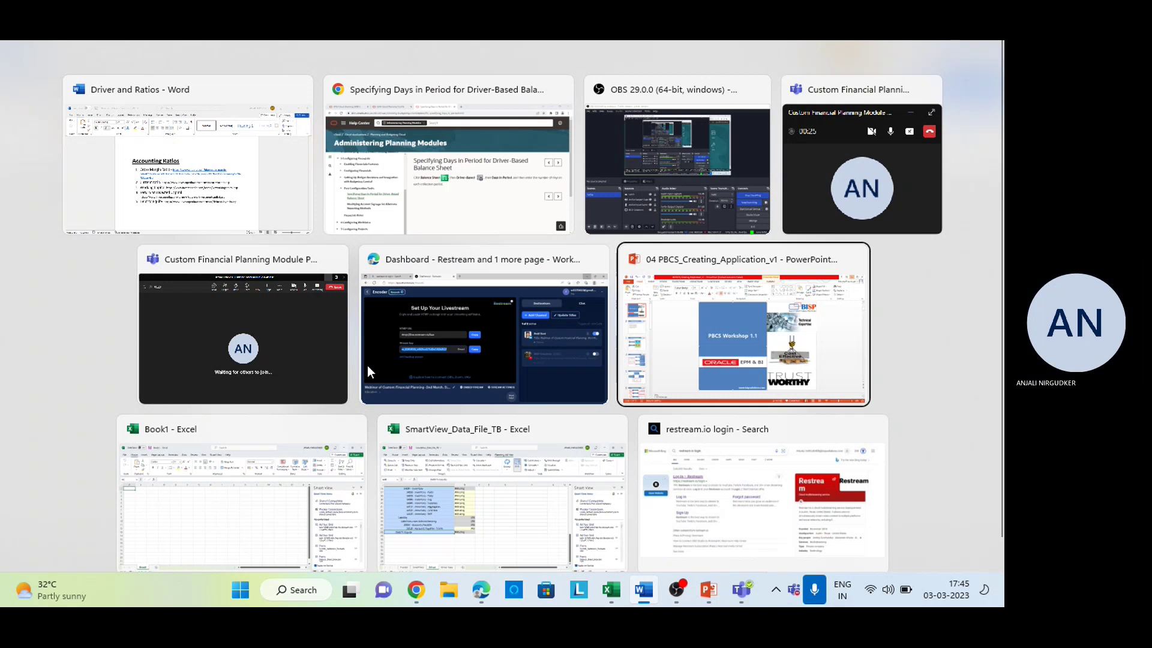
pyautogui.press('Tab')
pyautogui.press('Tab')
pyautogui.press('Tab')
pyautogui.press('Tab')
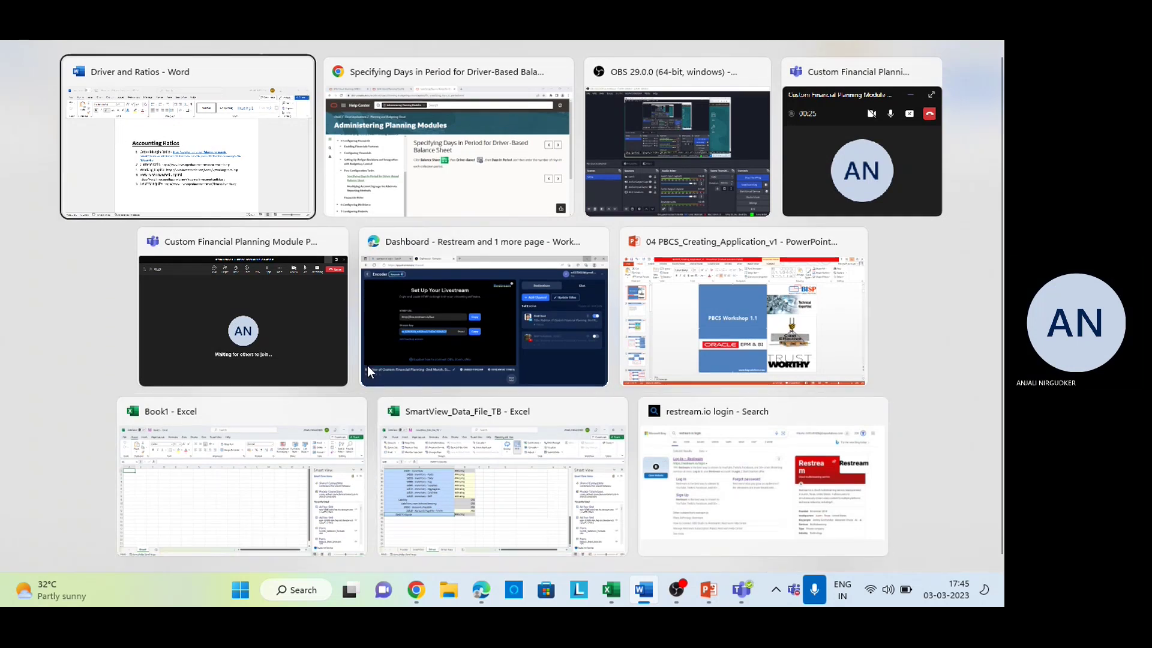
pyautogui.press('Tab')
pyautogui.click(233, 42)
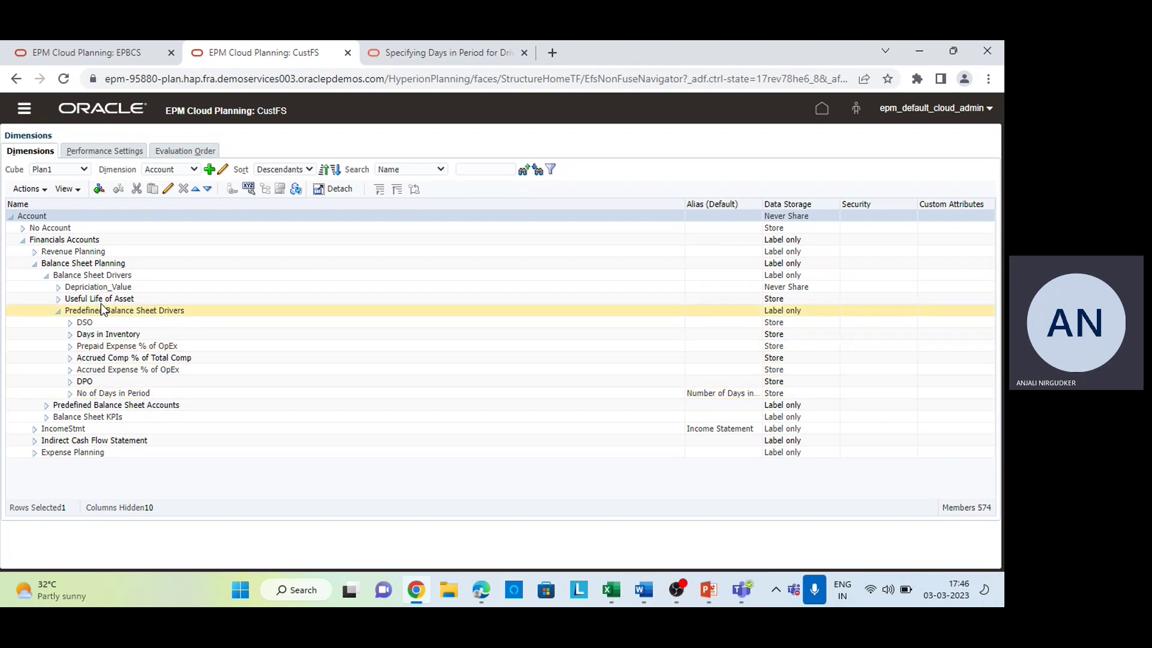
# Step: Expand Balance Sheet KPIs to review its ratio members, then bring the Word notes forward
pyautogui.click(47, 417)
pyautogui.scroll(-3, 156, 398)
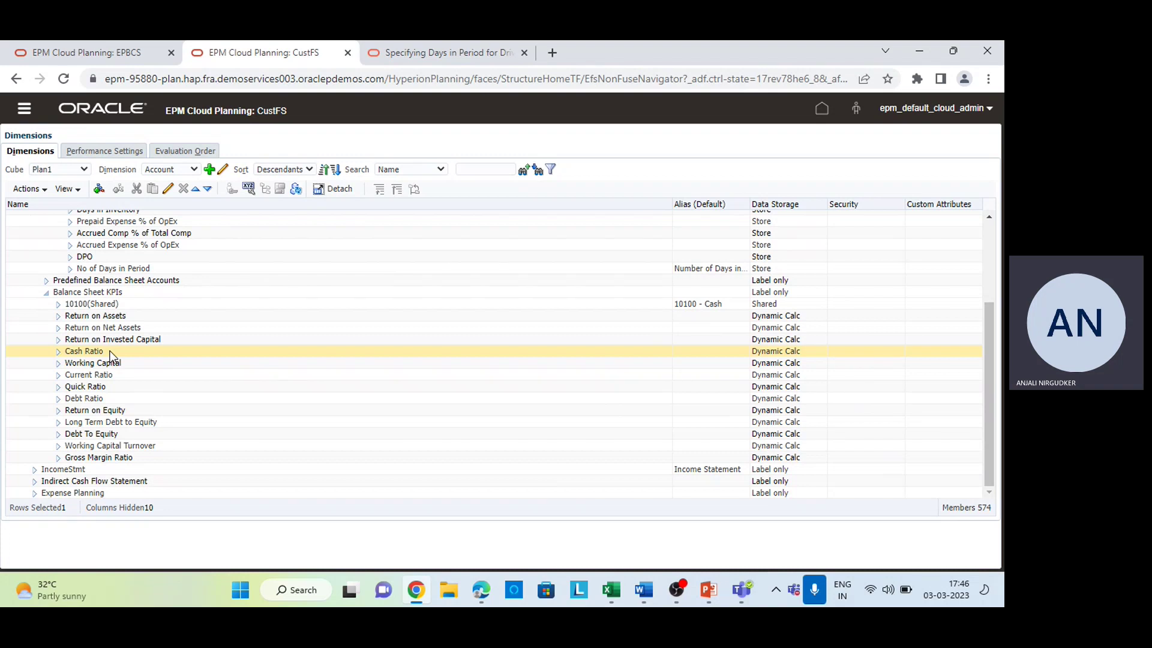
pyautogui.hotkey('alt', 'Tab')
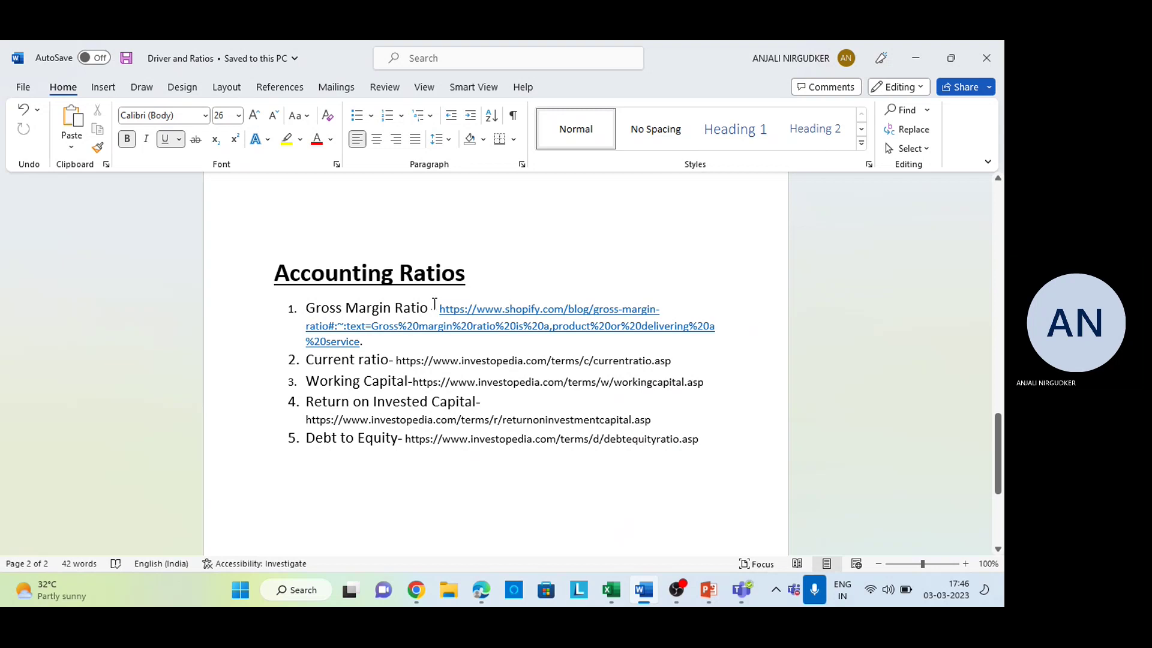
# Step: Copy the Gross Margin Ratio reference link from Word and load it in Chrome
pyautogui.moveTo(438, 308); pyautogui.dragTo(439, 334)
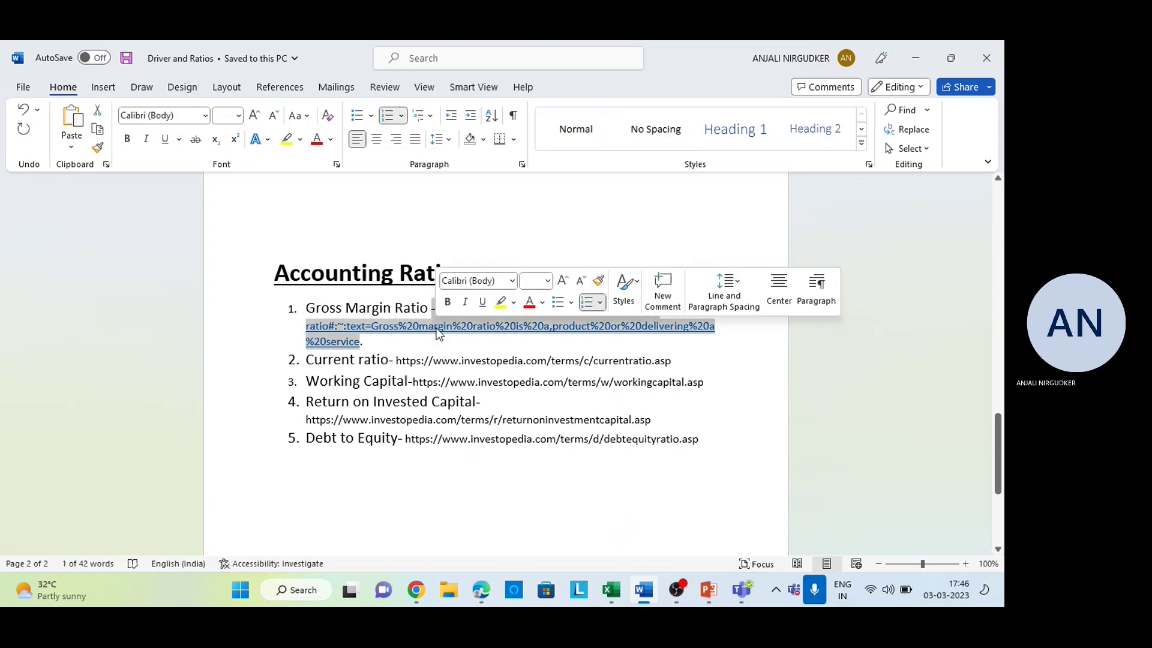
pyautogui.hotkey('alt', 'Tab')
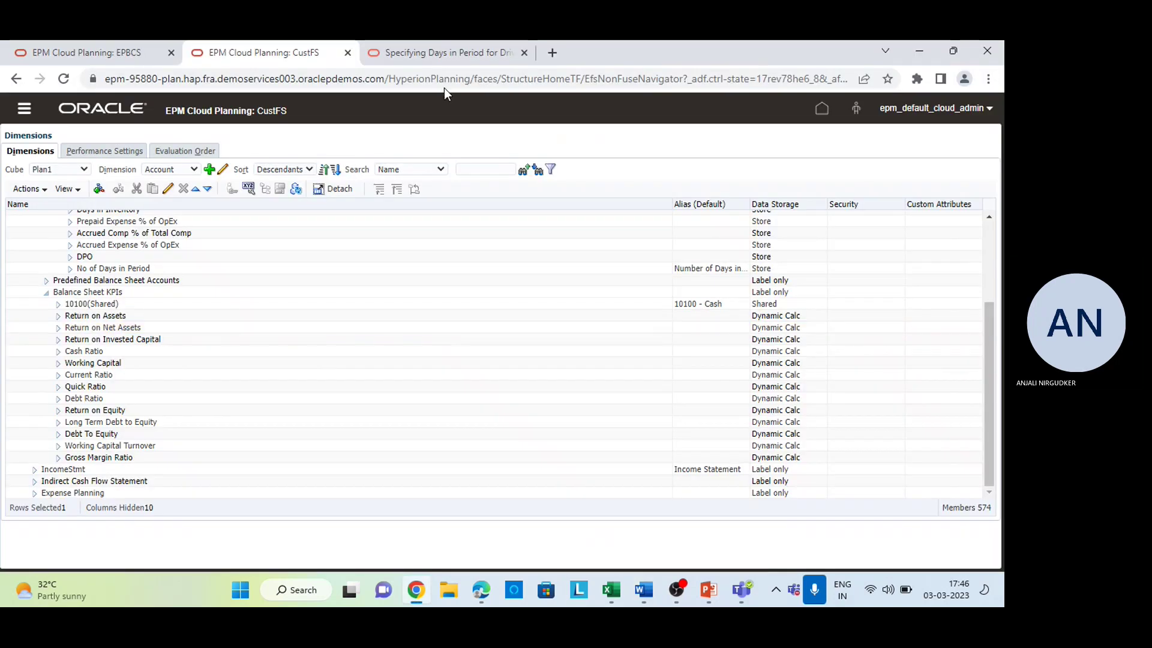
pyautogui.click(433, 41)
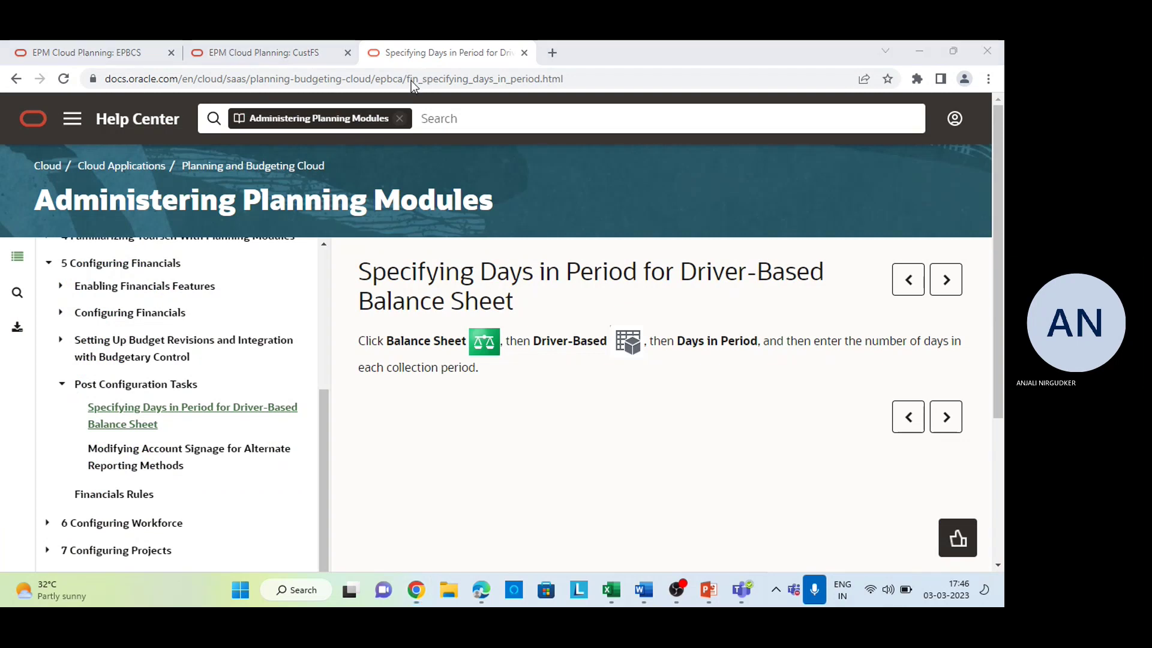
pyautogui.click(412, 80)
pyautogui.hotkey('ctrl', 'v')
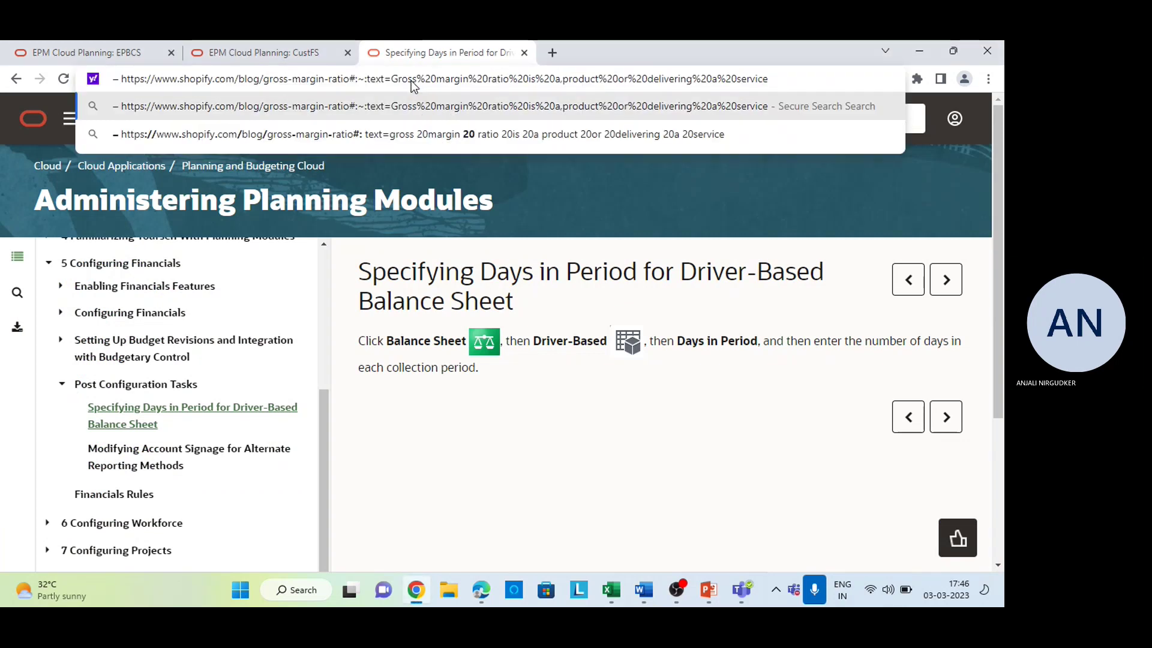
pyautogui.press('Return')
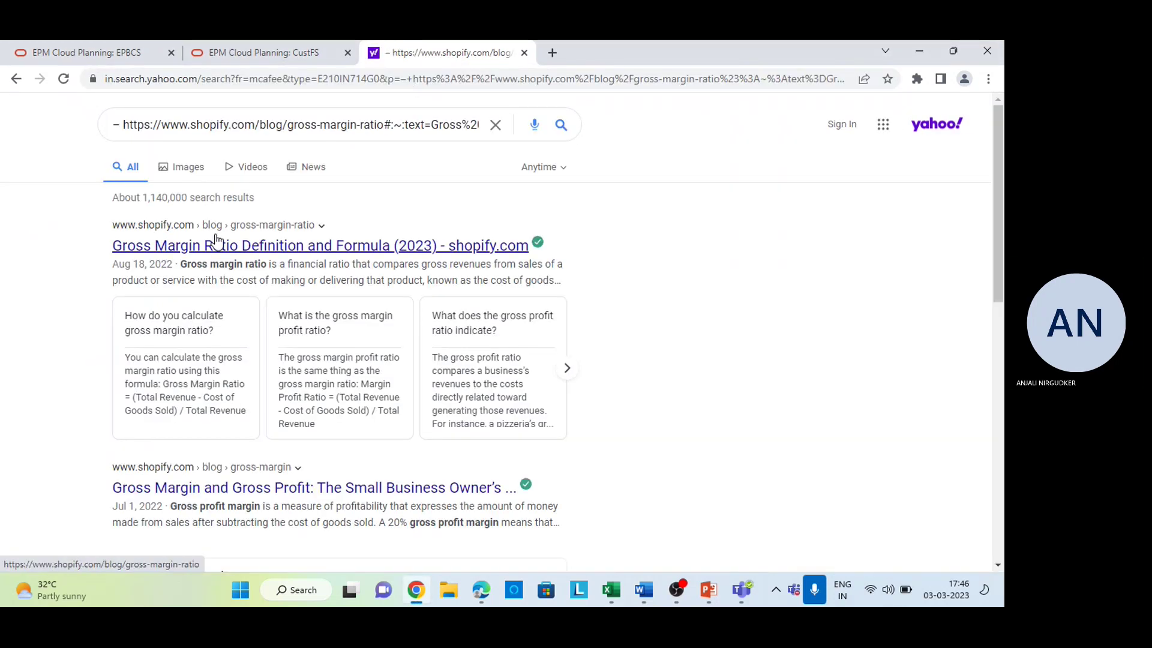
# Step: Open the Shopify 'Gross Margin Ratio Definition and Formula' article to its definition section
pyautogui.click(216, 244)
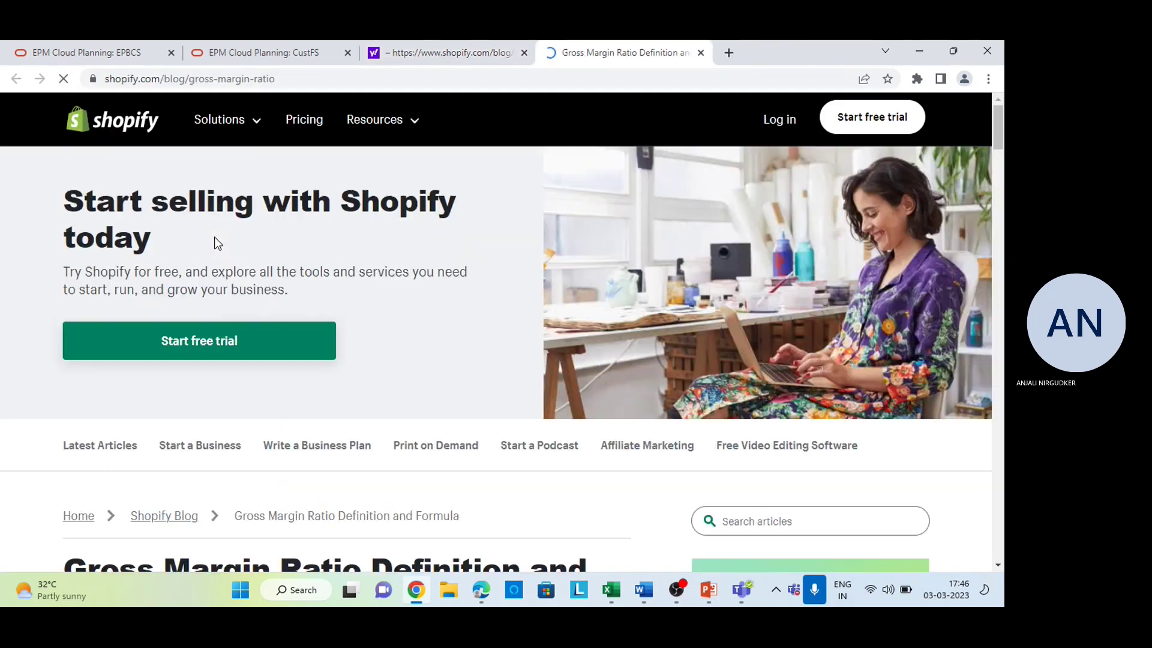
pyautogui.scroll(-12, 388, 411)
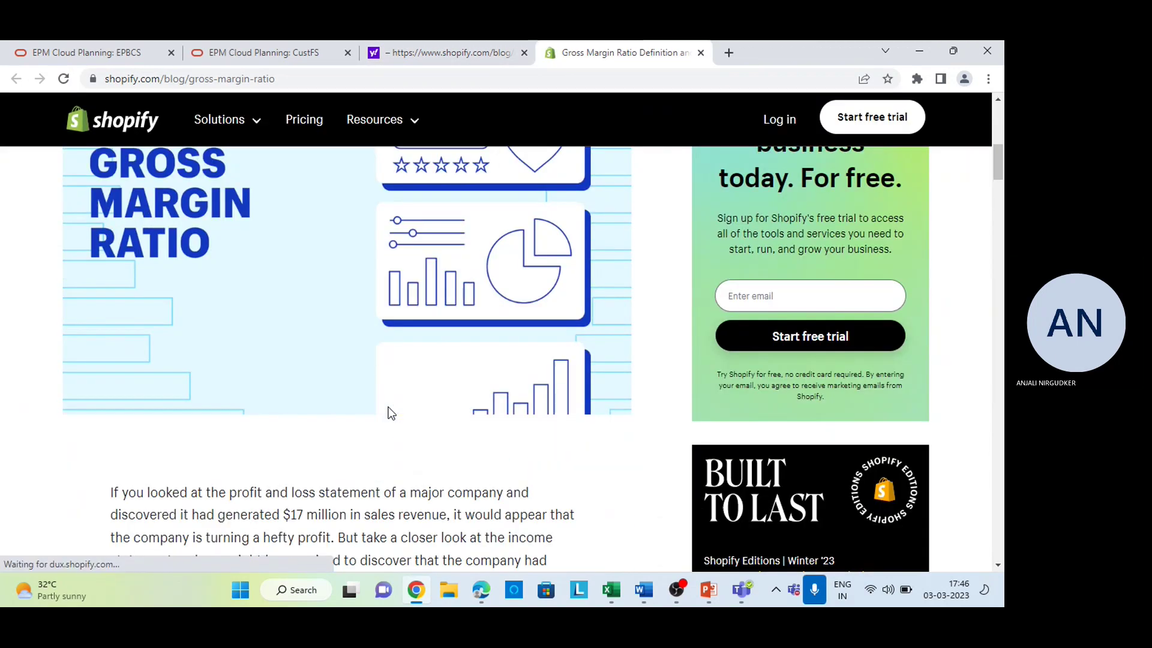
pyautogui.scroll(-8, 389, 412)
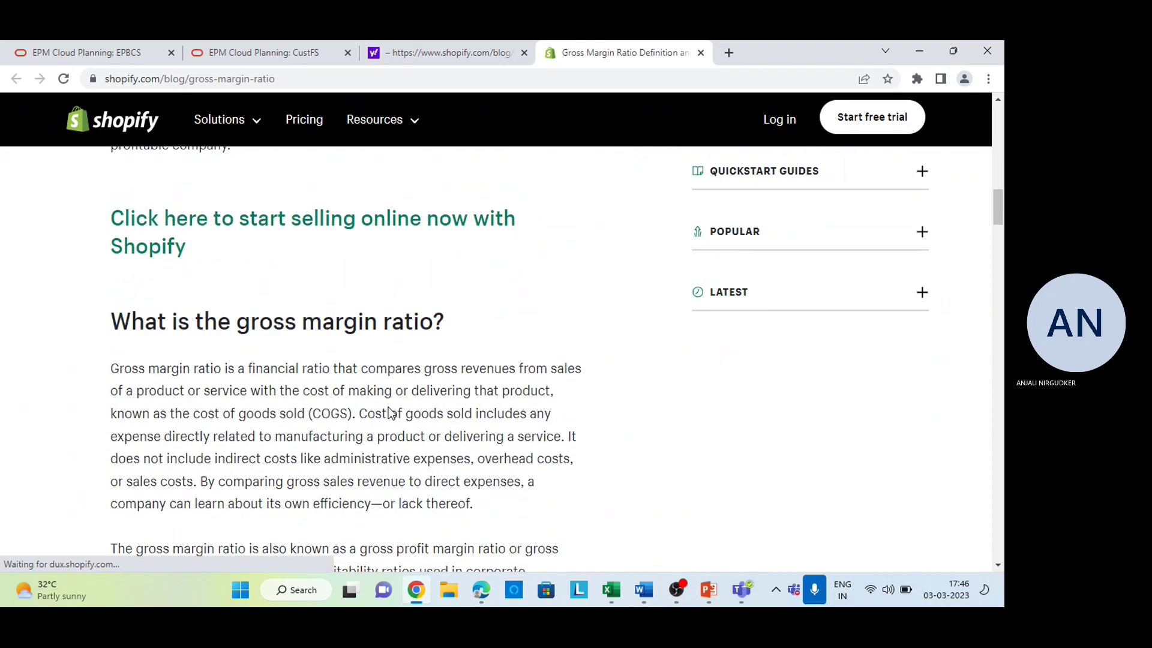
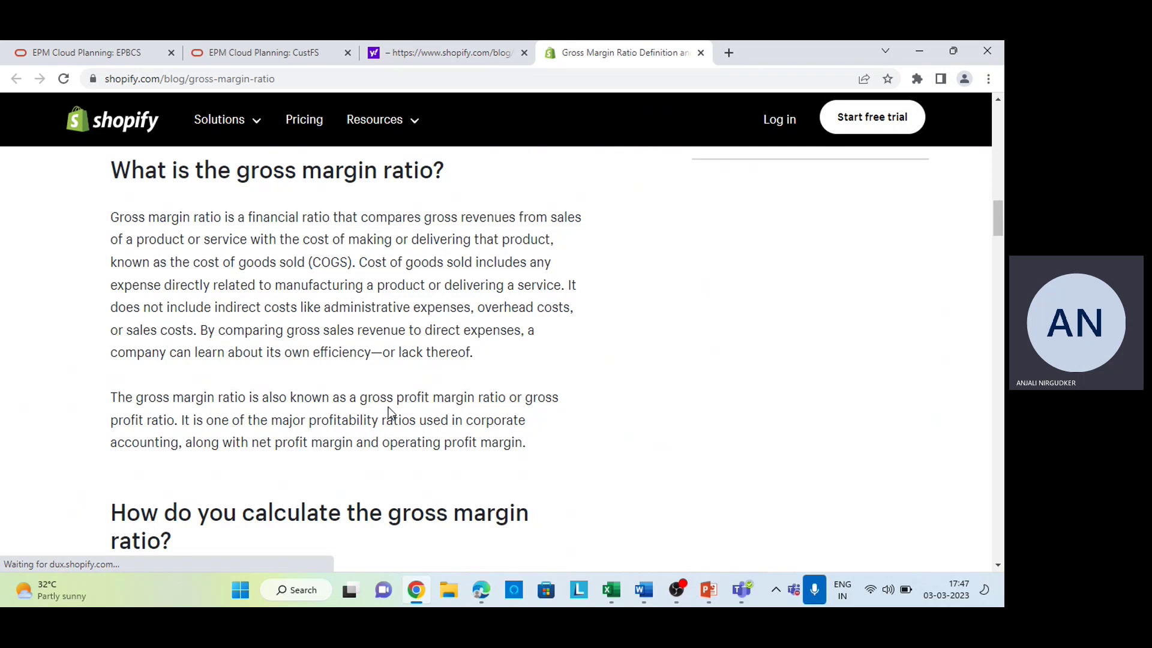
# Step: Read the Shopify gross margin article down to the net profit margin example of 17.95%
pyautogui.scroll(-4, 388, 414)
pyautogui.scroll(-2, 390, 413)
pyautogui.scroll(-1, 389, 414)
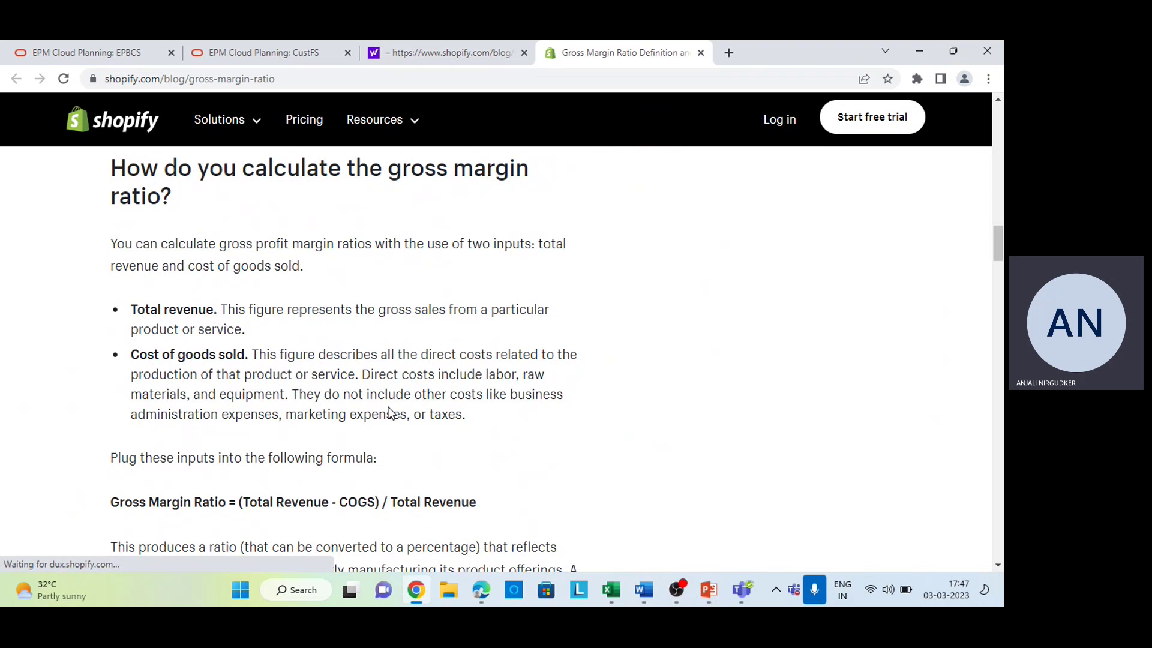
pyautogui.scroll(-6, 388, 413)
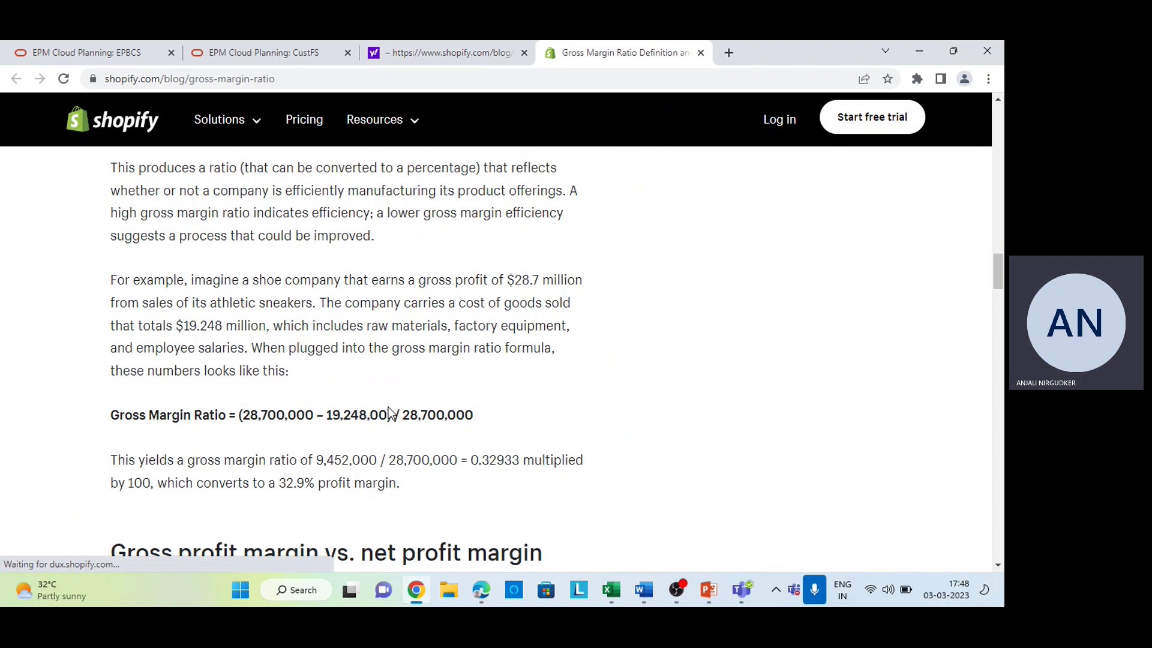
pyautogui.scroll(-1, 388, 407)
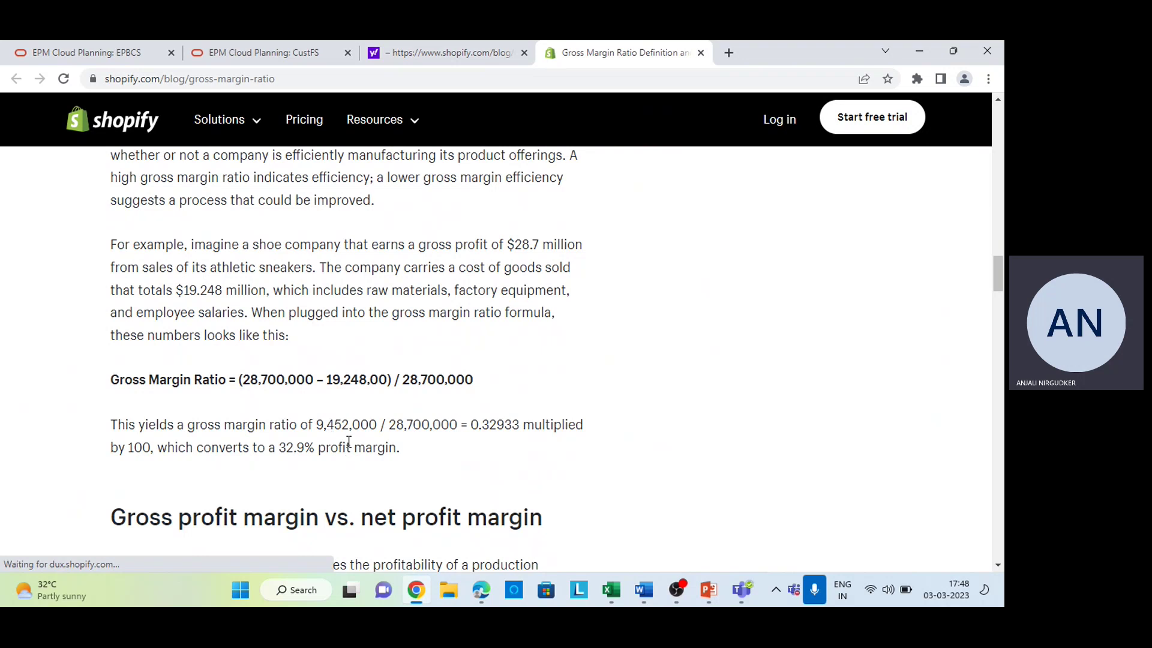
pyautogui.scroll(-3, 349, 441)
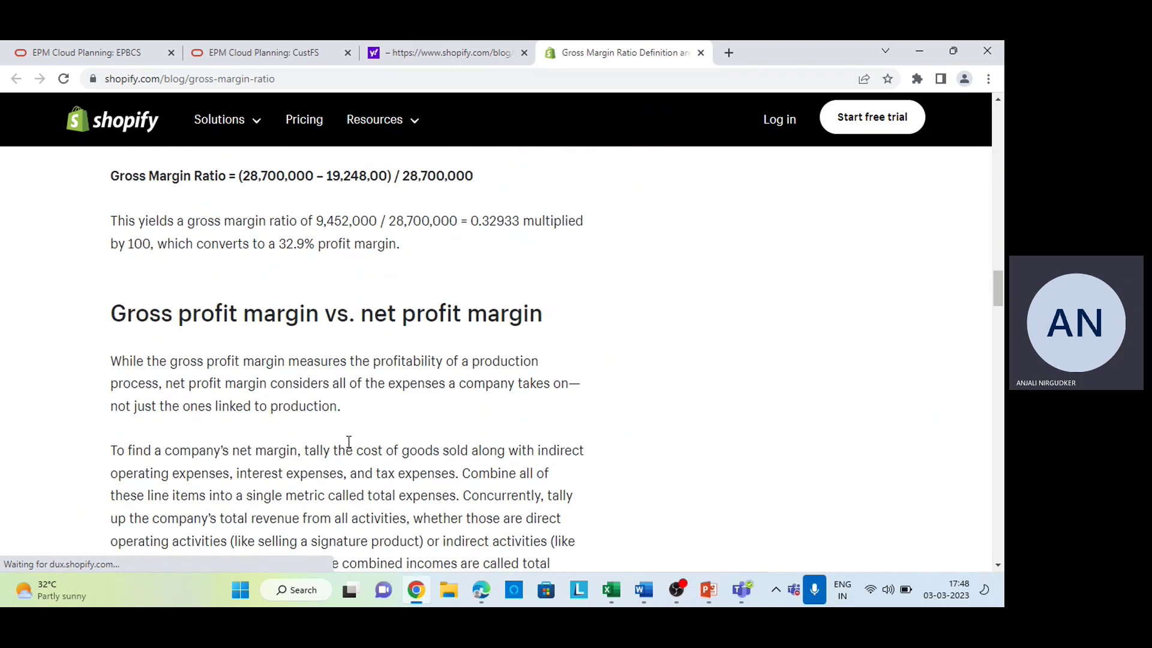
pyautogui.scroll(-2, 349, 442)
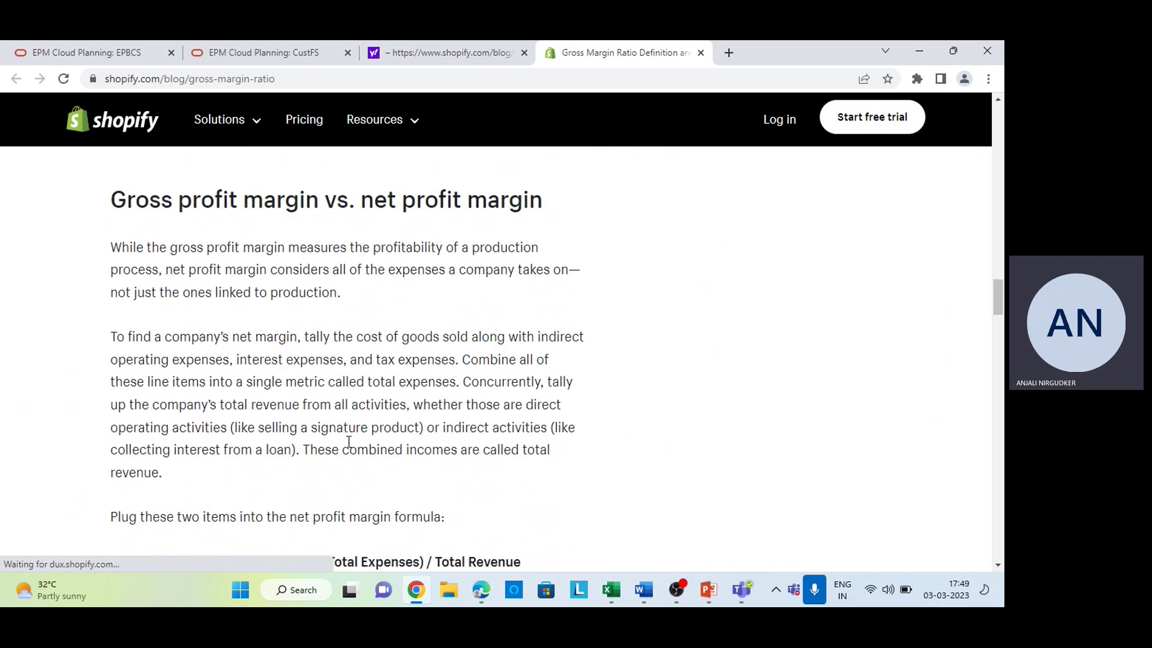
pyautogui.scroll(-1, 348, 442)
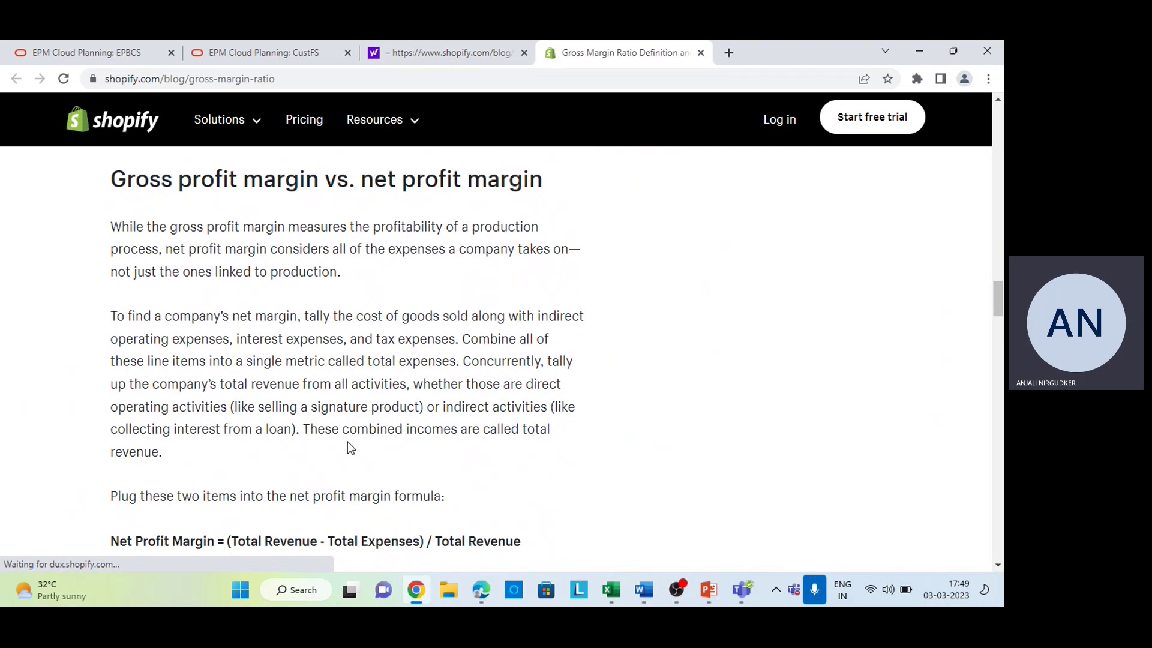
pyautogui.scroll(-3, 347, 442)
pyautogui.scroll(-3, 347, 442)
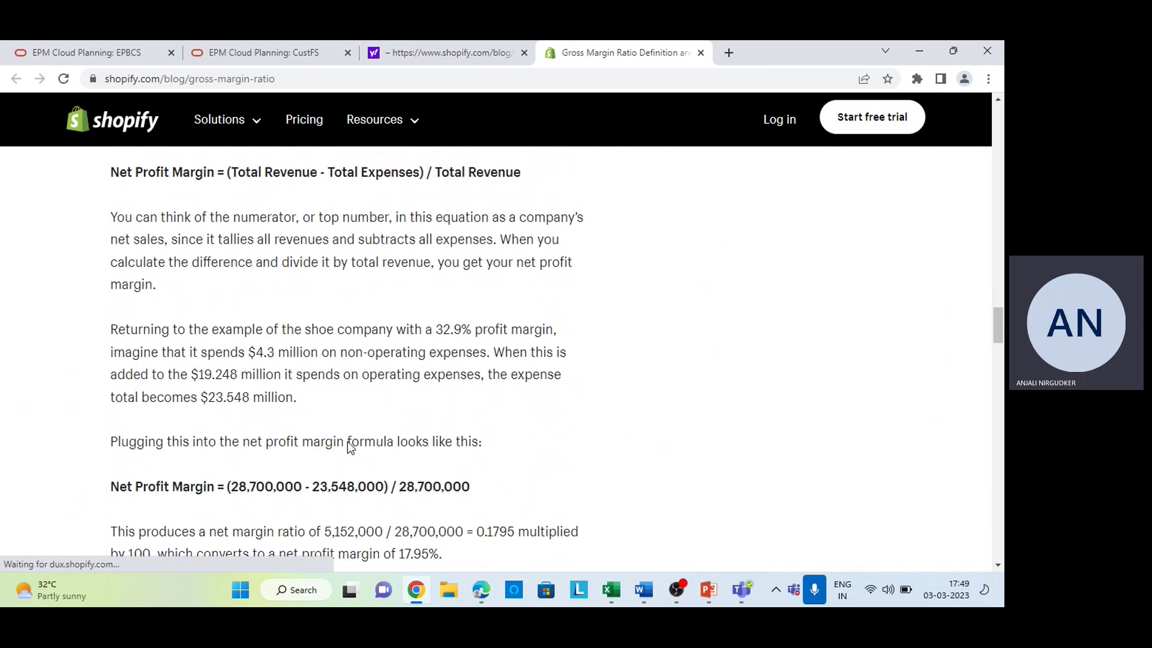
# Step: Read past 'What makes a good gross margin ratio?' and the banking versus airline comparisons to Read More
pyautogui.scroll(-8, 348, 442)
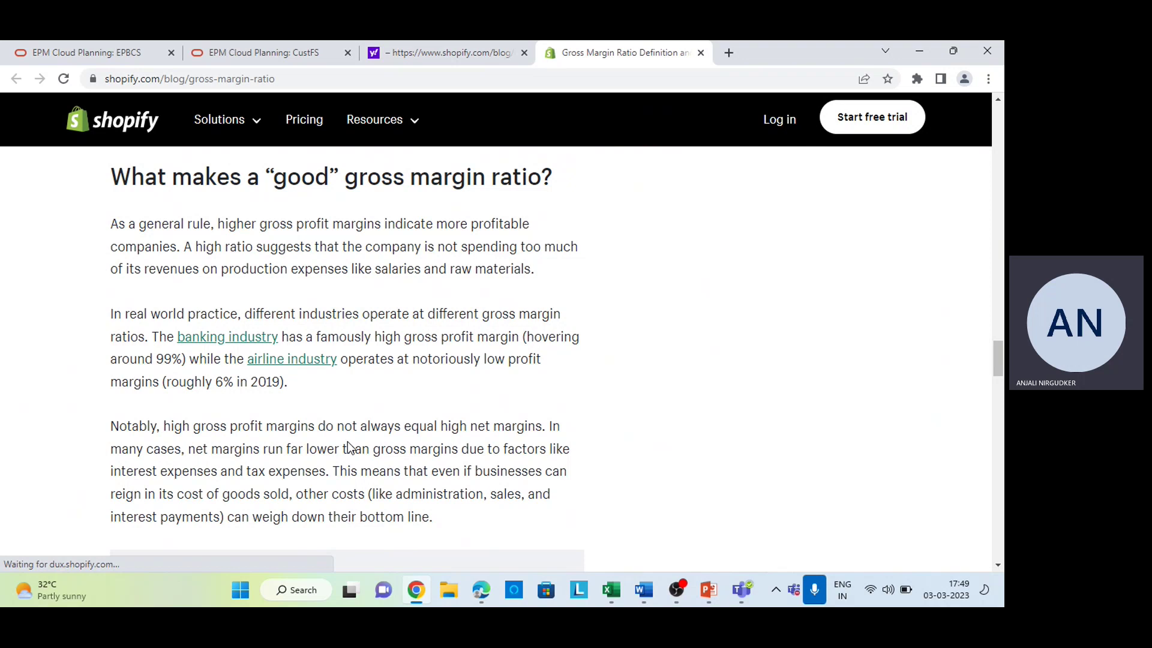
pyautogui.scroll(-2, 348, 442)
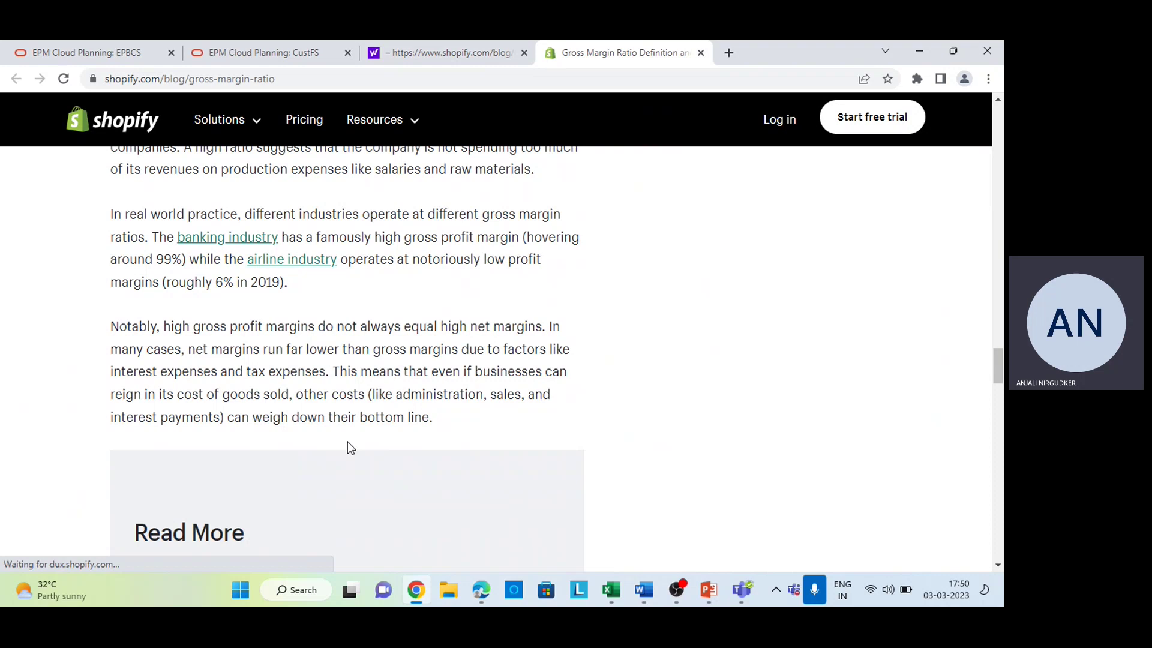
pyautogui.scroll(-3, 350, 449)
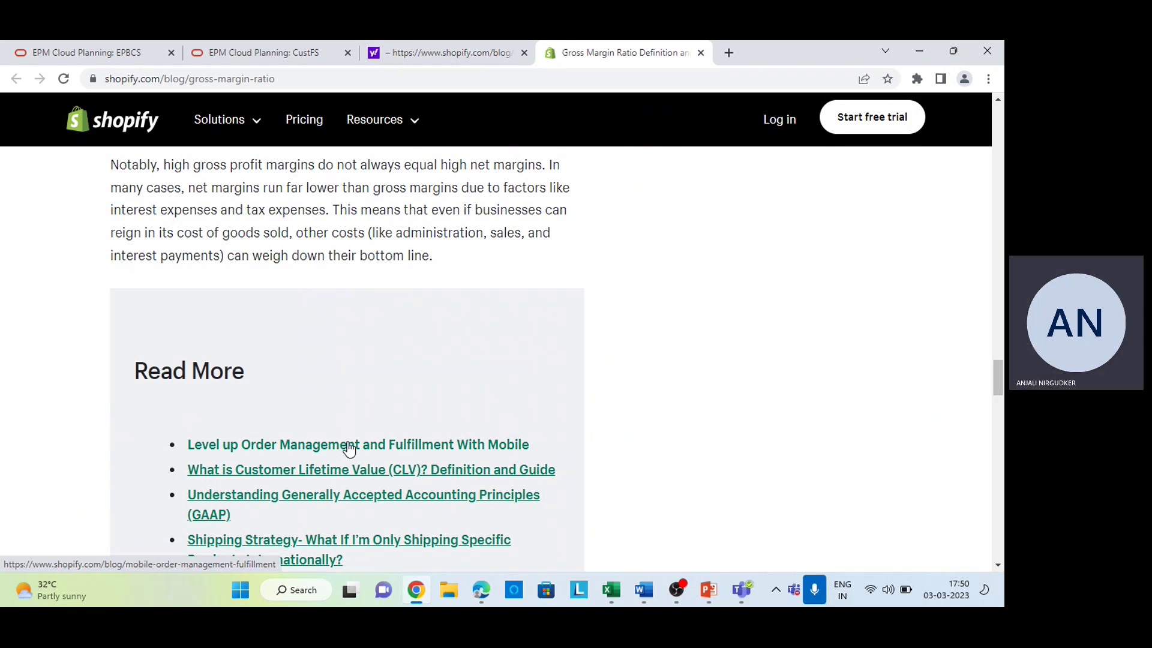
# Step: Select and copy the Current ratio link in the Driver and Ratios document
pyautogui.hotkey('alt', 'Tab')
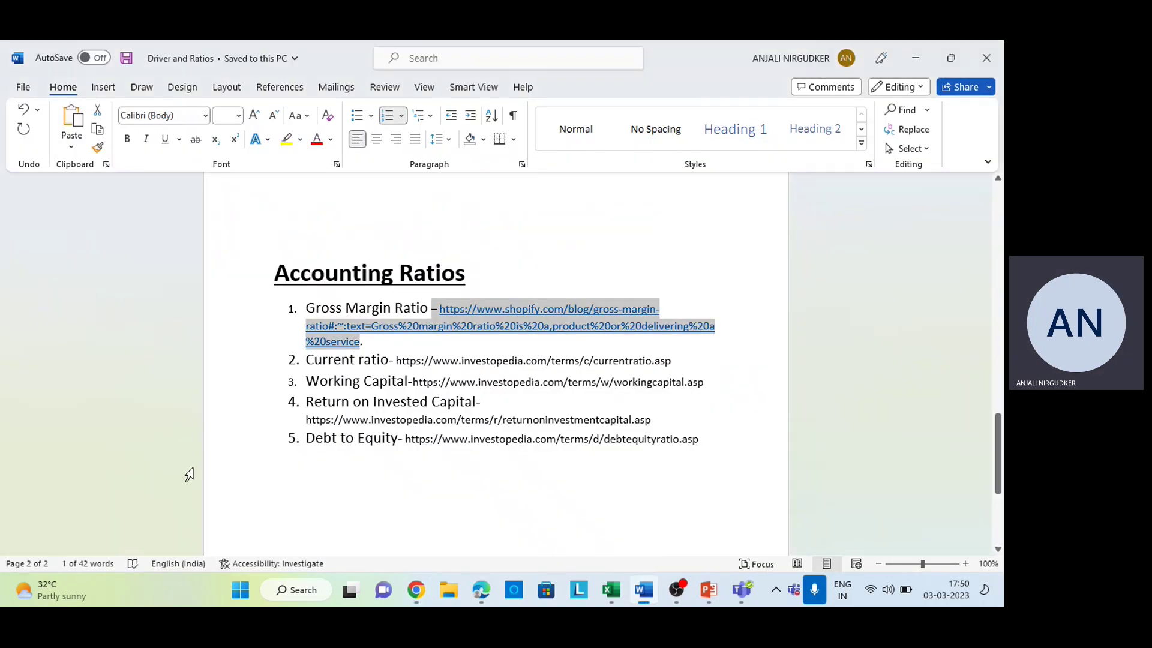
pyautogui.doubleClick(399, 362)
pyautogui.click(400, 365)
pyautogui.press('Up')
pyautogui.press('Down')
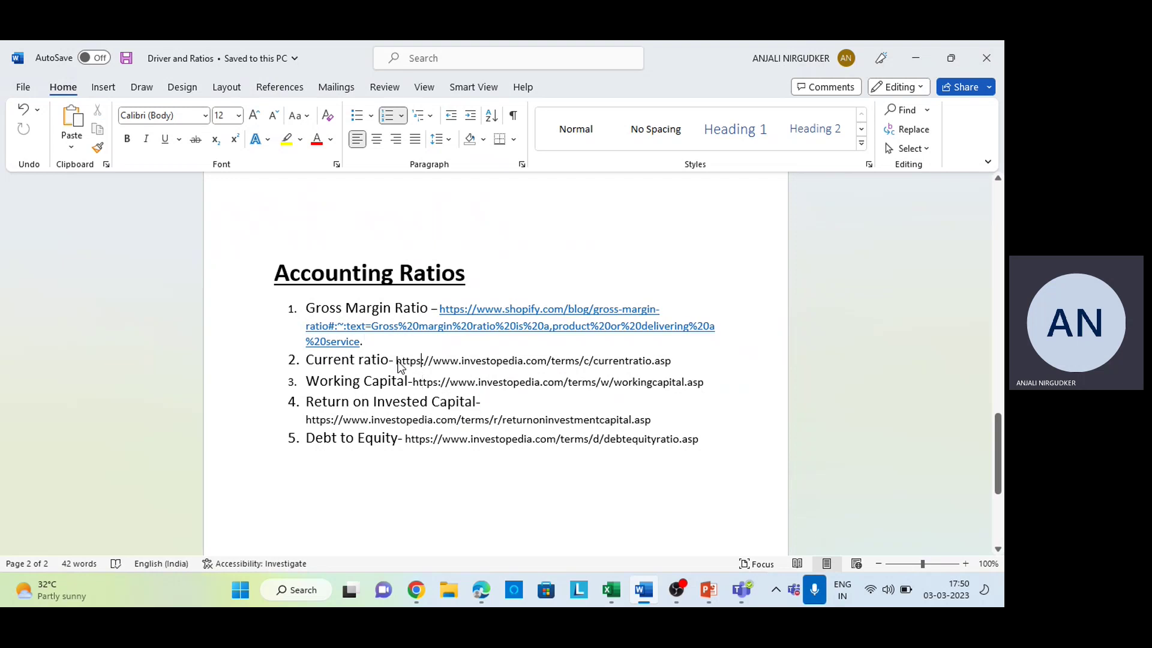
pyautogui.press('Left')
pyautogui.press('Left')
pyautogui.press('Left')
pyautogui.press('Left')
pyautogui.press('Left')
pyautogui.press('Left')
pyautogui.press('Left')
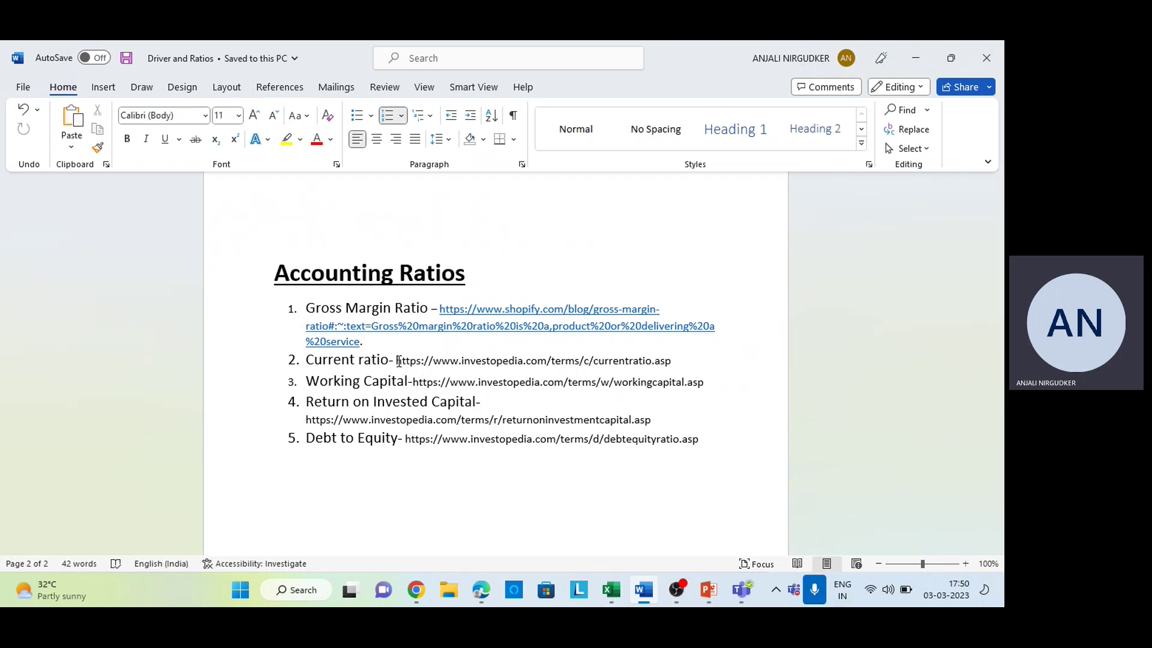
pyautogui.hotkey('shift', 'Down')
pyautogui.hotkey('shift', 'Left')
pyautogui.hotkey('shift', 'Left')
pyautogui.hotkey('shift', 'Left')
pyautogui.hotkey('shift', 'Left')
pyautogui.hotkey('shift', 'Left')
pyautogui.hotkey('shift', 'Left')
pyautogui.hotkey('shift', 'Left')
pyautogui.hotkey('shift', 'Left')
pyautogui.hotkey('shift', 'Left')
pyautogui.hotkey('shift', 'Left')
pyautogui.hotkey('shift', 'Left')
pyautogui.hotkey('shift', 'Left')
pyautogui.hotkey('shift', 'Left')
pyautogui.hotkey('shift', 'Left')
pyautogui.hotkey('ctrl', 'c')
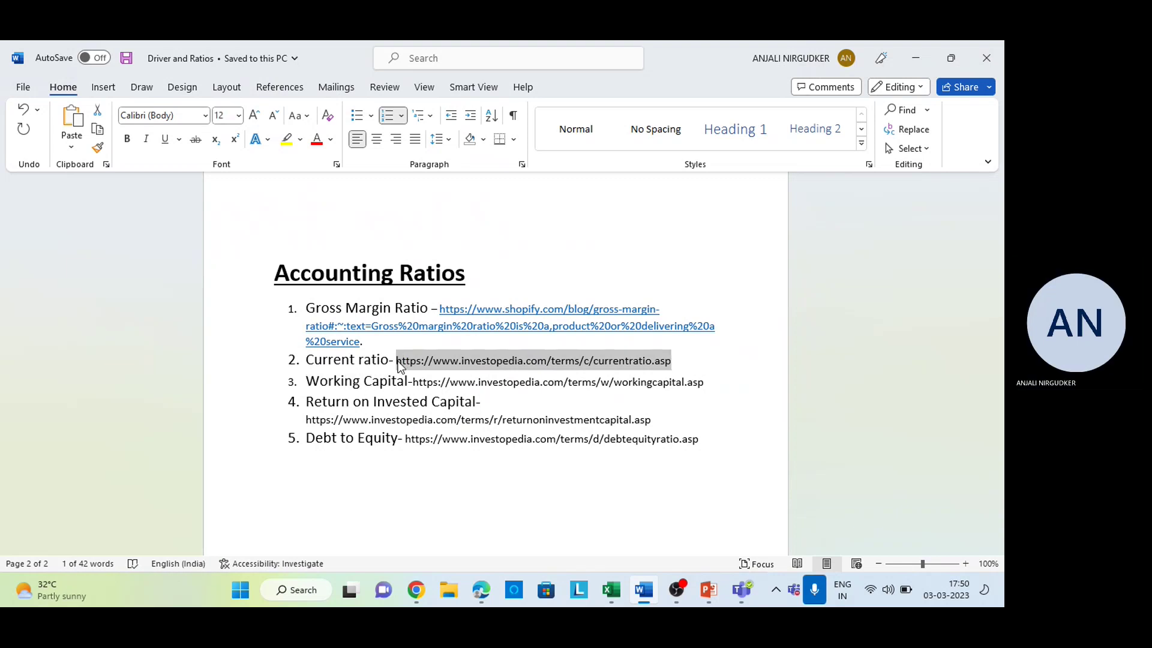
pyautogui.hotkey('alt', 'Tab')
# Step: Paste the Current ratio link into Chrome's address bar to load Investopedia's article
pyautogui.click(448, 79)
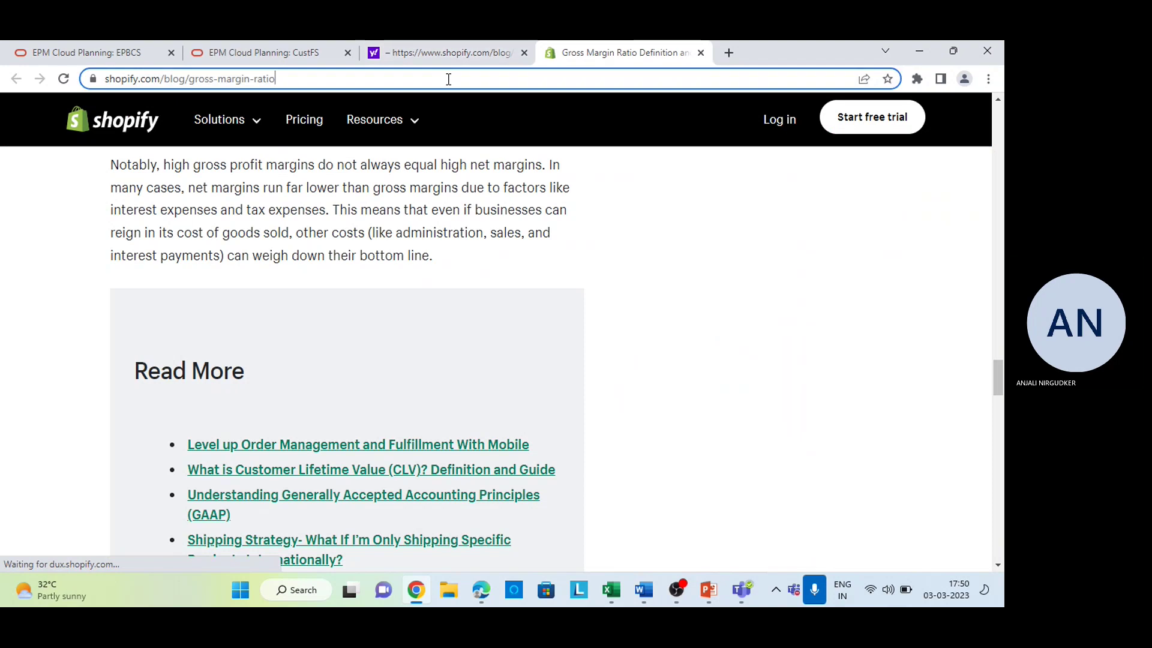
pyautogui.hotkey('ctrl', 'v')
pyautogui.press('Return')
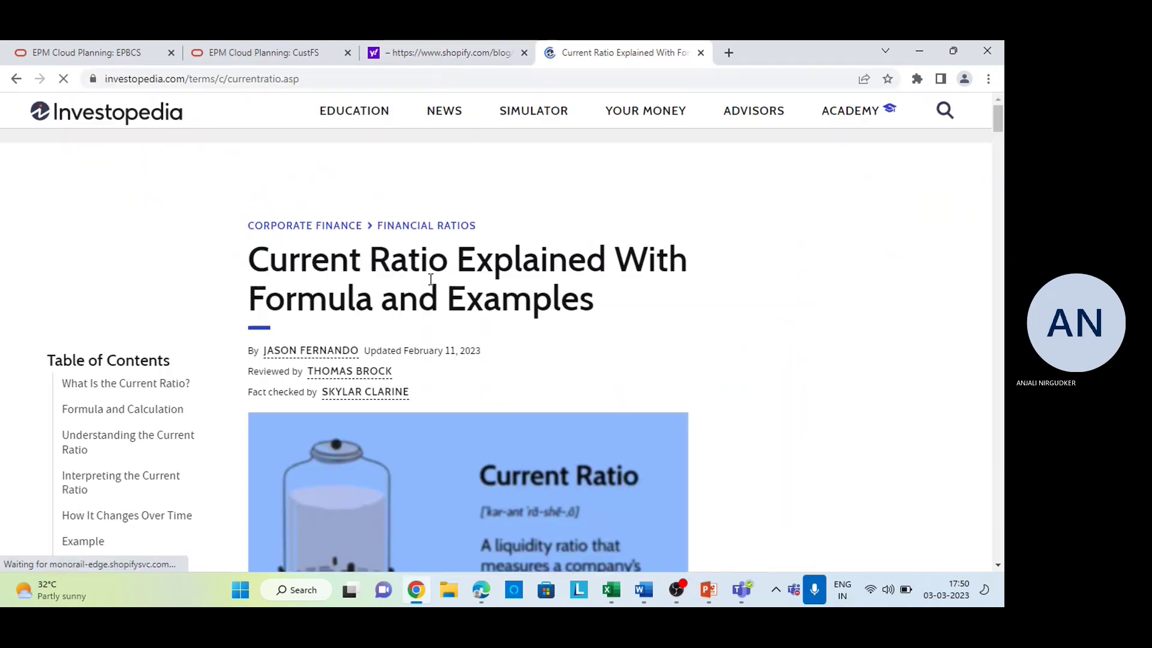
pyautogui.scroll(-7, 434, 289)
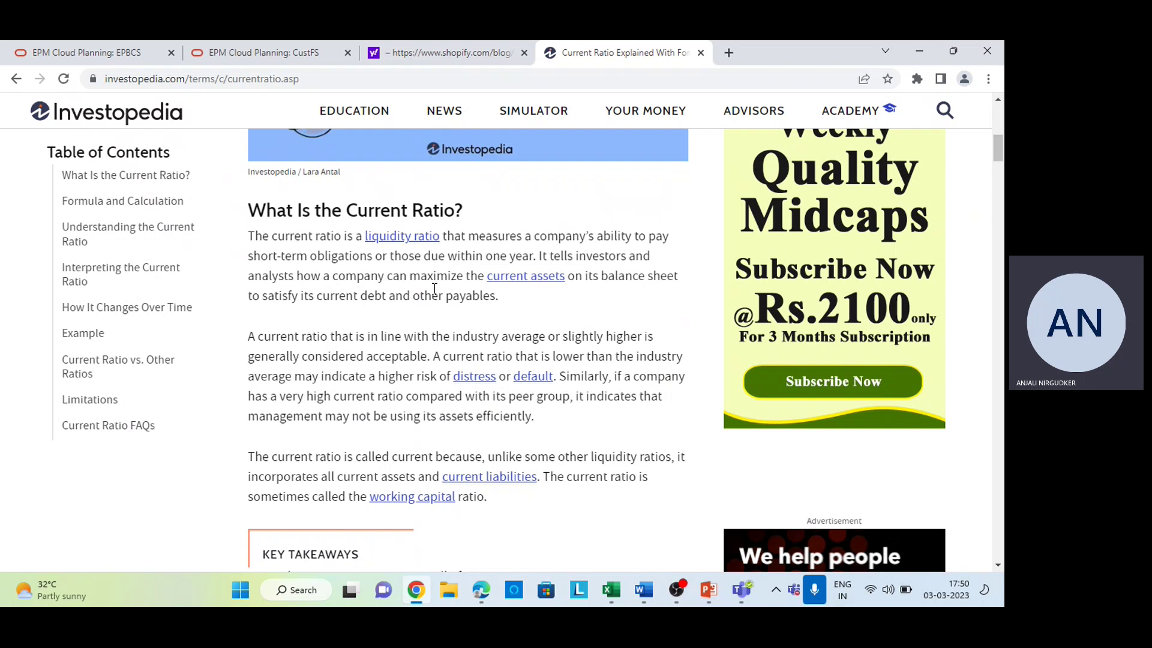
# Step: Read the Investopedia current ratio article past Key Takeaways to Formula and Calculation
pyautogui.scroll(-1, 434, 288)
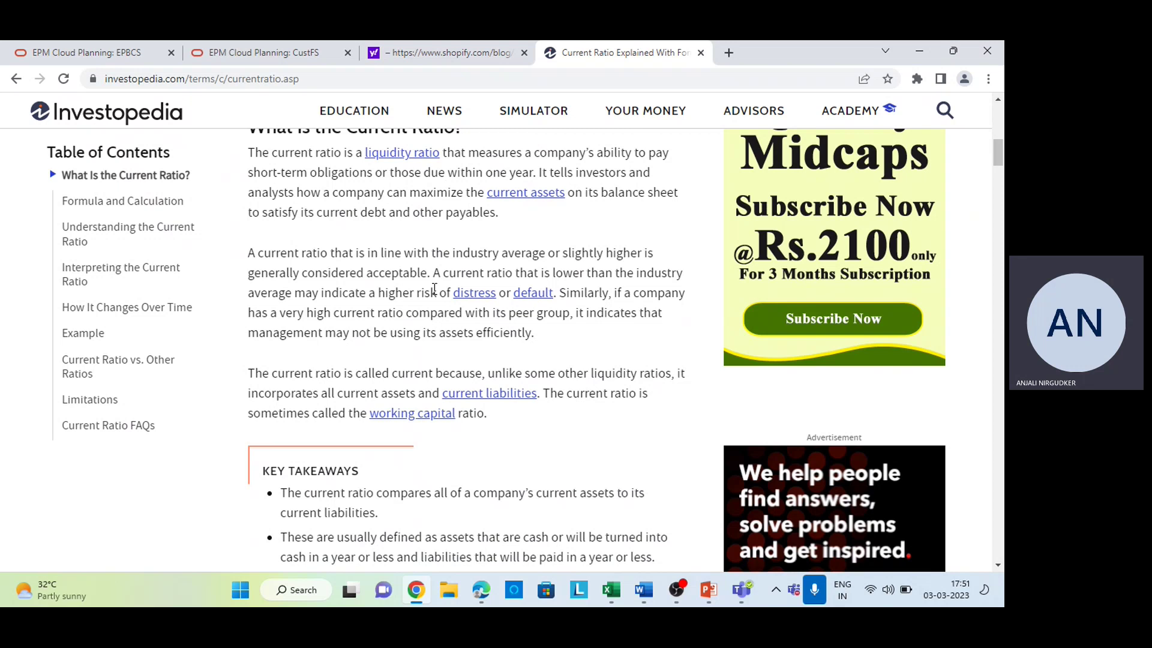
pyautogui.scroll(-1, 434, 289)
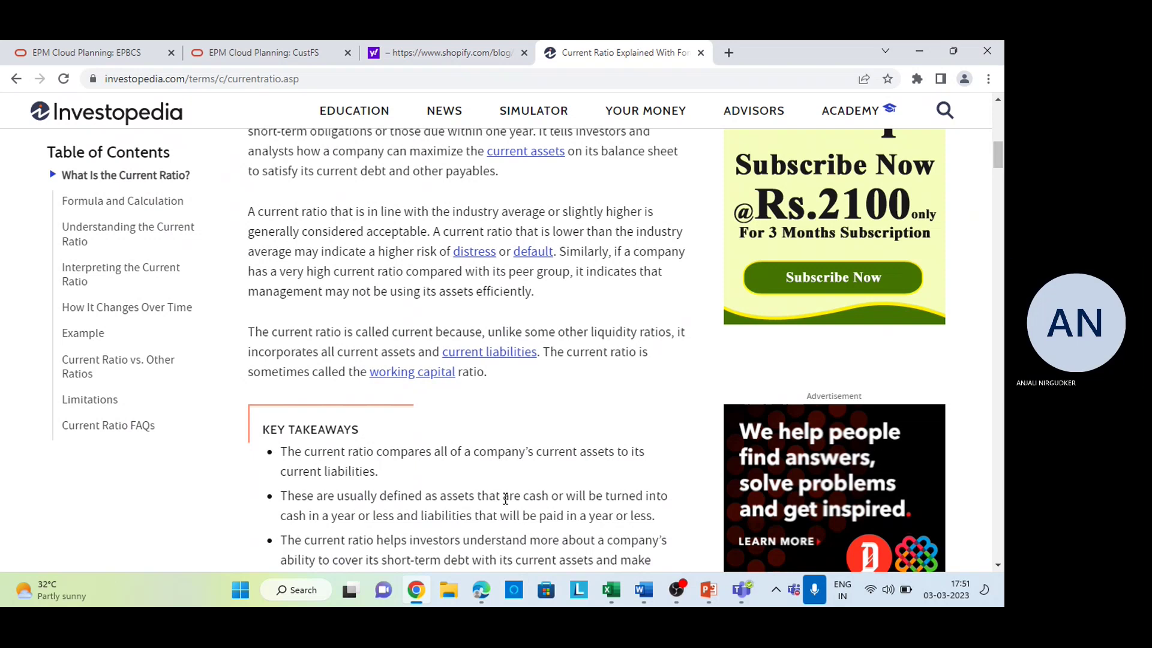
pyautogui.scroll(-3, 506, 498)
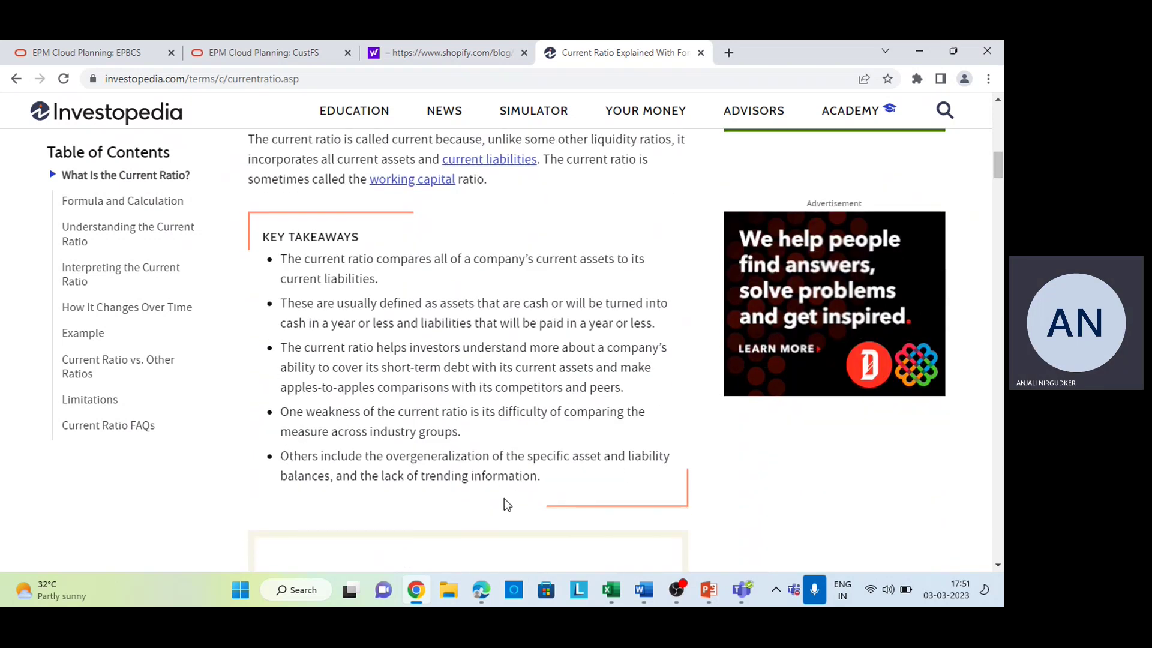
pyautogui.scroll(-8, 504, 501)
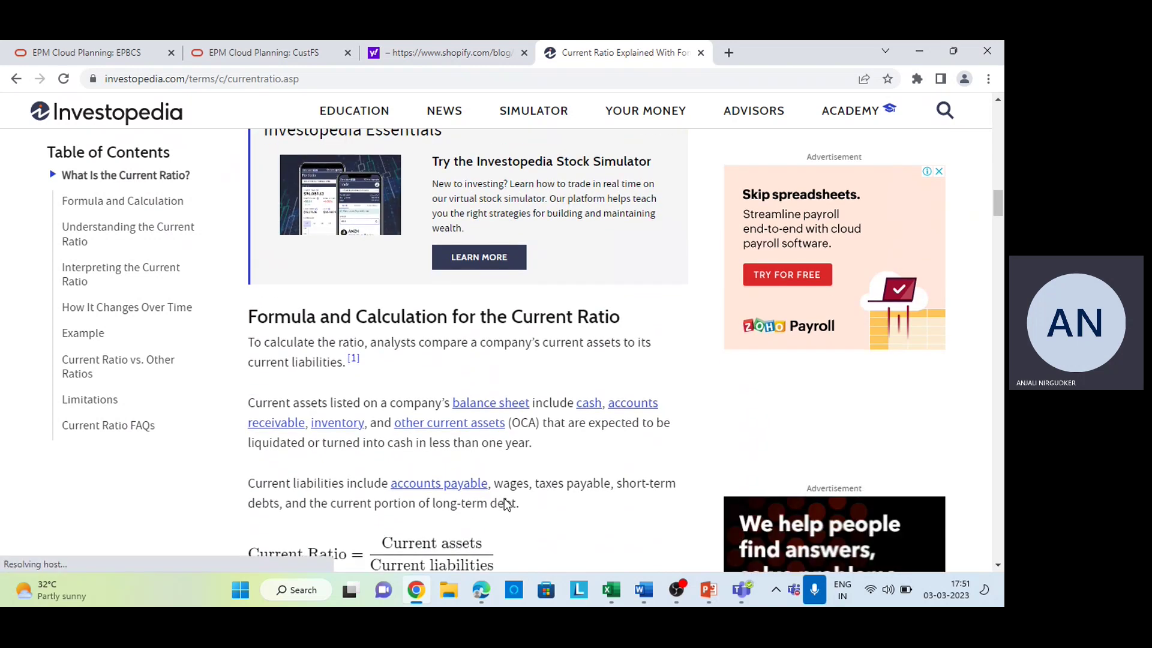
# Step: Review the formula, scroll back to Key Takeaways, then return to the Driver and Ratios document
pyautogui.scroll(-3, 505, 503)
pyautogui.scroll(-1, 504, 504)
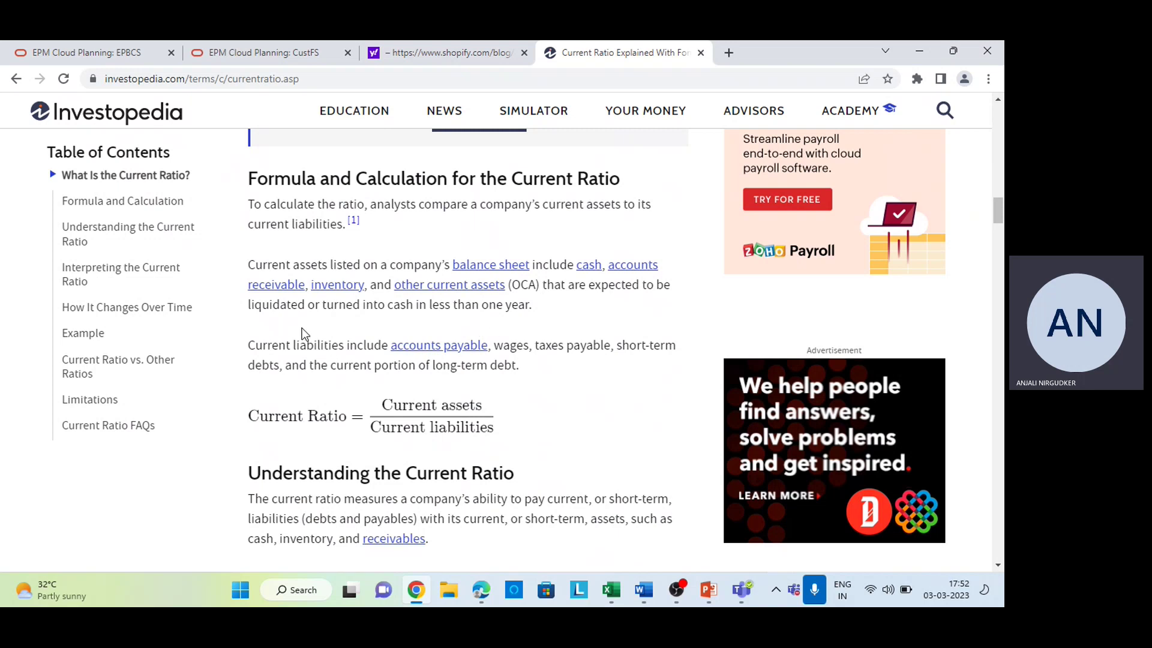
pyautogui.scroll(10, 302, 333)
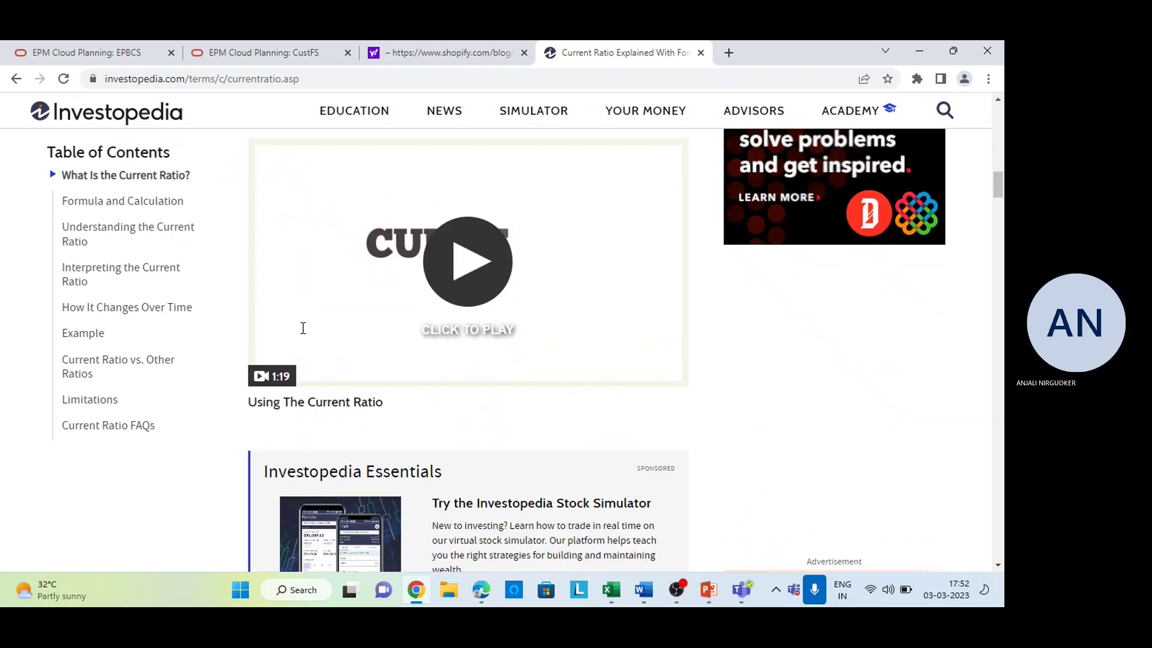
pyautogui.scroll(1, 303, 328)
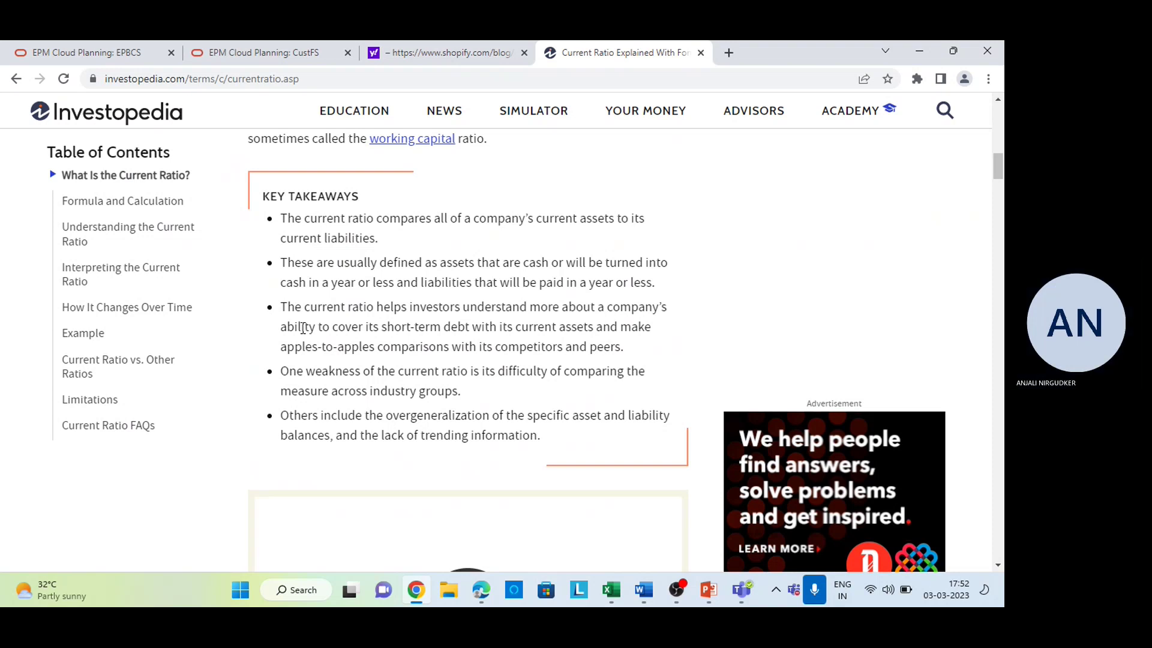
pyautogui.hotkey('alt', 'Tab')
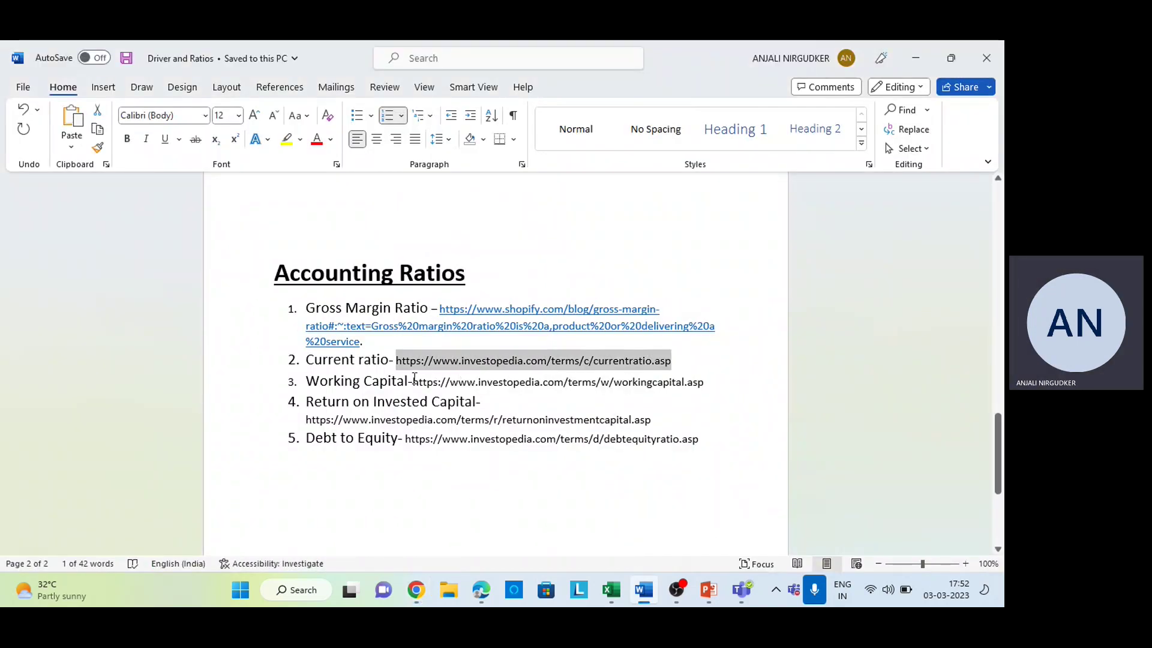
# Step: Copy the Working Capital link from Word and paste it into Chrome's address bar
pyautogui.moveTo(410, 382); pyautogui.dragTo(462, 391)
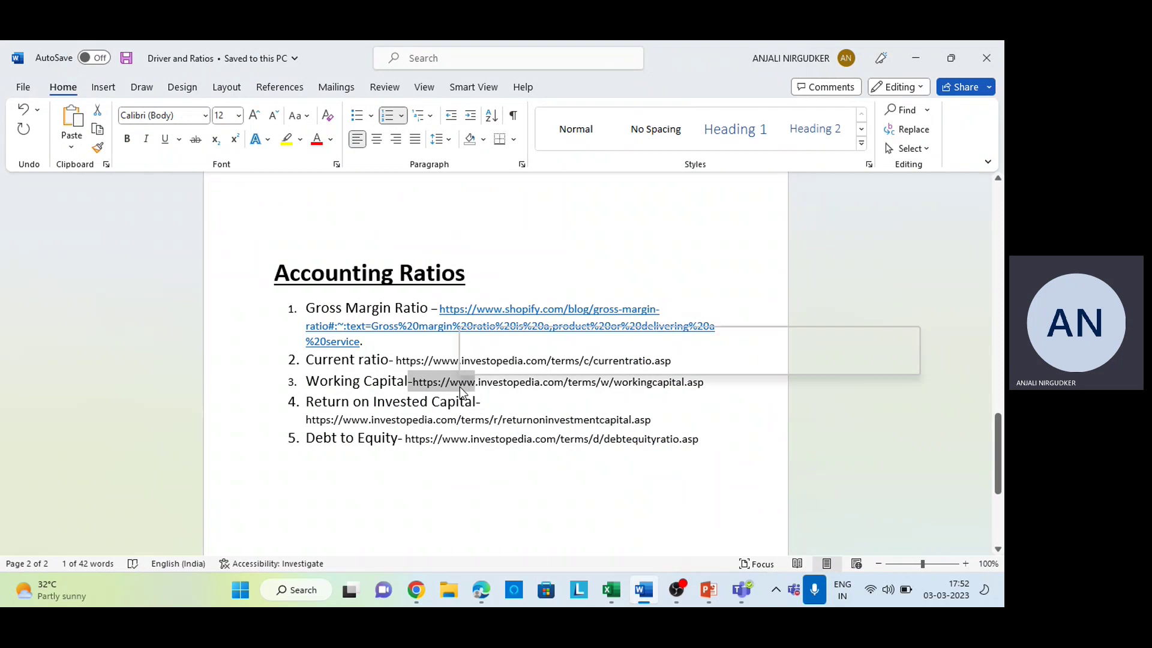
pyautogui.click(414, 382)
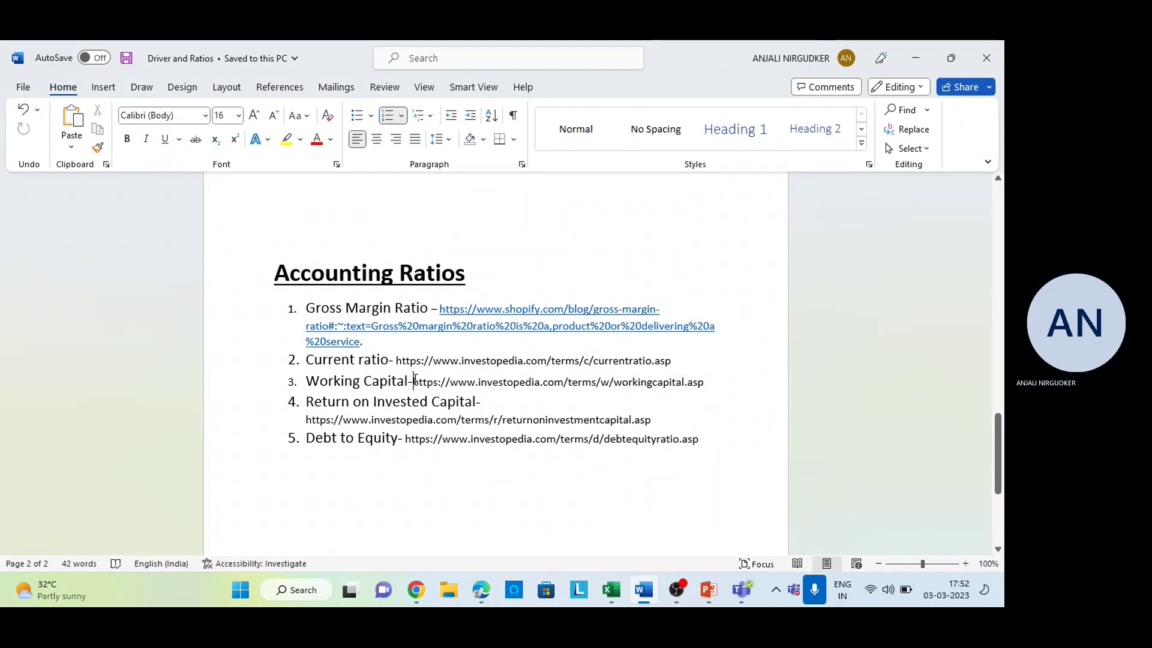
pyautogui.hotkey('shift', 'Down')
pyautogui.hotkey('shift', 'Left')
pyautogui.hotkey('shift', 'Left')
pyautogui.hotkey('shift', 'Left')
pyautogui.hotkey('shift', 'Left')
pyautogui.hotkey('shift', 'Left')
pyautogui.hotkey('shift', 'Left')
pyautogui.hotkey('shift', 'Left')
pyautogui.hotkey('shift', 'Left')
pyautogui.hotkey('shift', 'Left')
pyautogui.hotkey('shift', 'Left')
pyautogui.hotkey('shift', 'Left')
pyautogui.hotkey('shift', 'Left')
pyautogui.hotkey('shift', 'Left')
pyautogui.hotkey('shift', 'Left')
pyautogui.hotkey('shift', 'Left')
pyautogui.hotkey('shift', 'Left')
pyautogui.hotkey('ctrl', 'c')
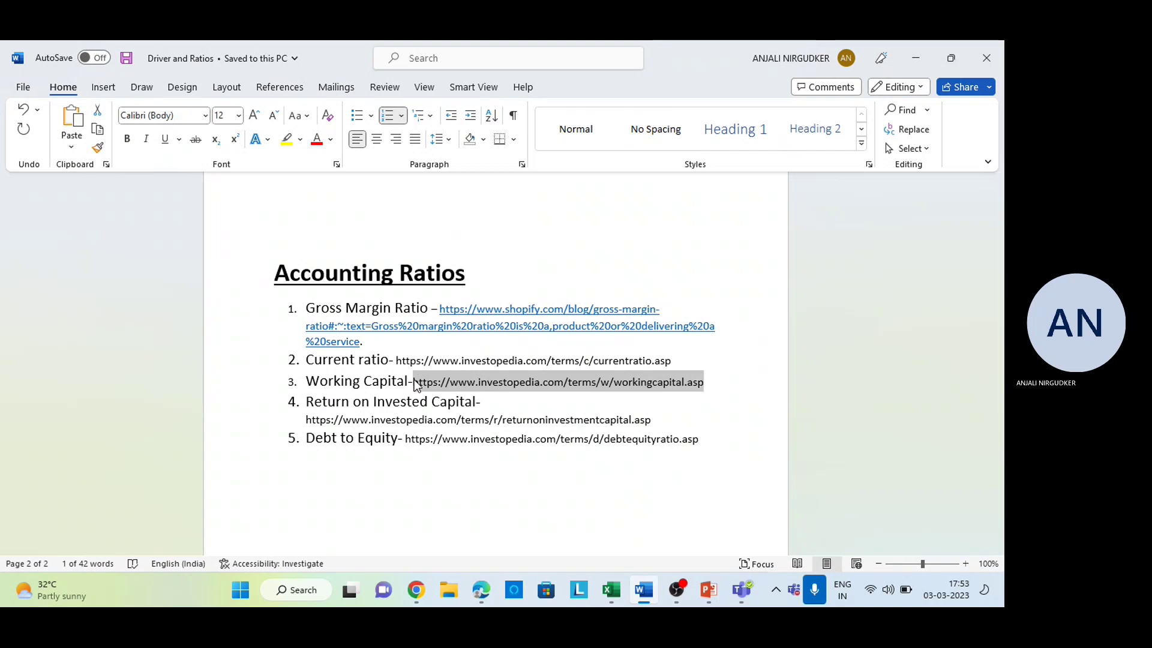
pyautogui.hotkey('alt', 'Tab')
pyautogui.click(477, 84)
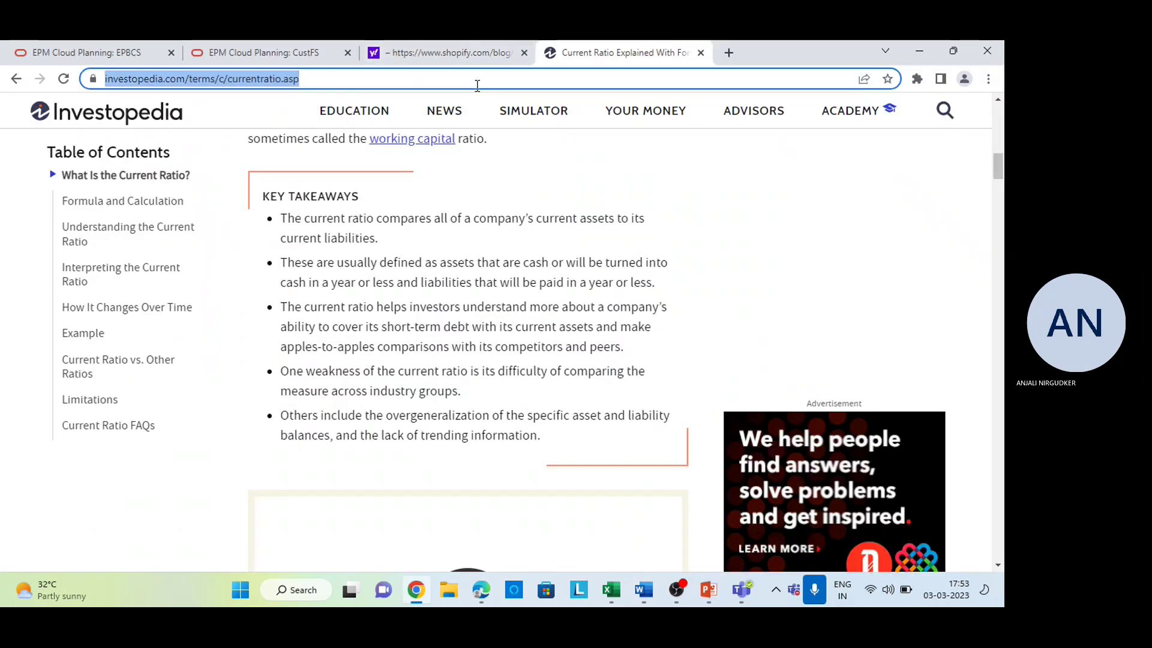
pyautogui.write('https://www.investopedia.com/terms/w/workingcapital.asp.')
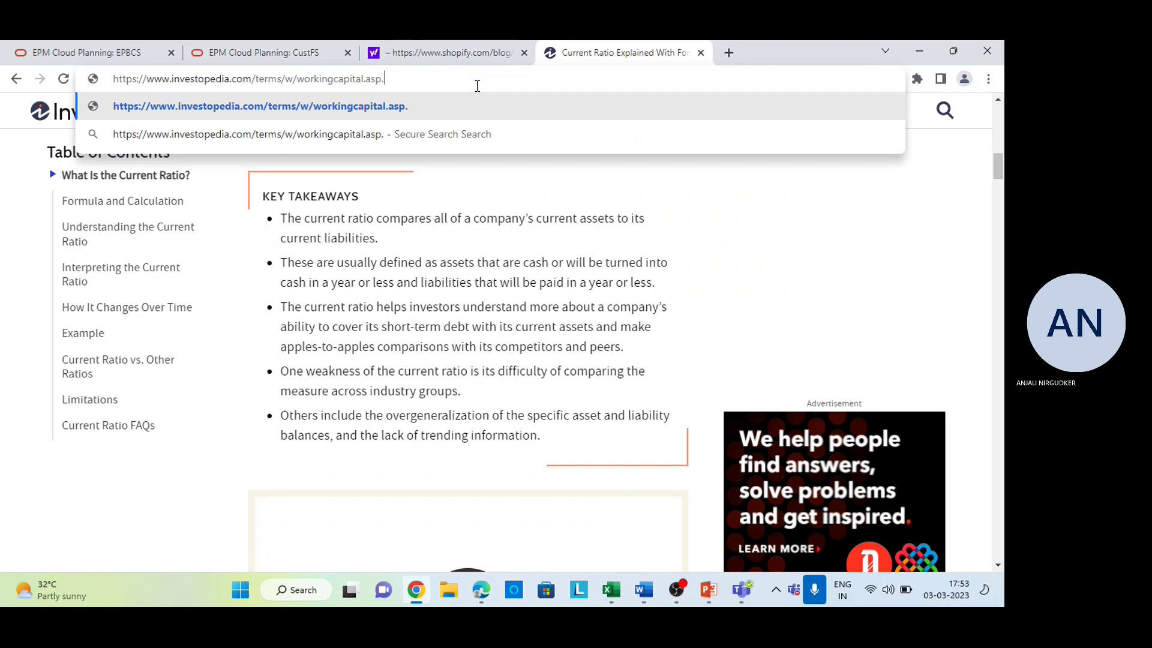
pyautogui.press('Return')
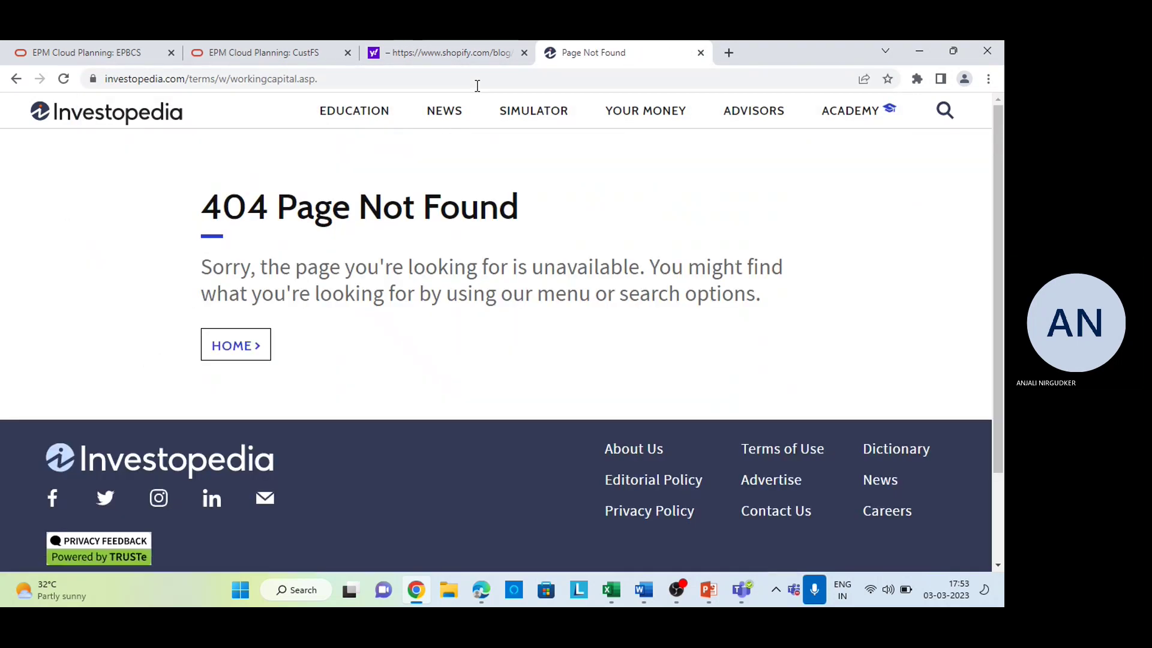
# Step: Paste the Working Capital link again over the 404 page to load the Investopedia article
pyautogui.hotkey('alt', 'Tab')
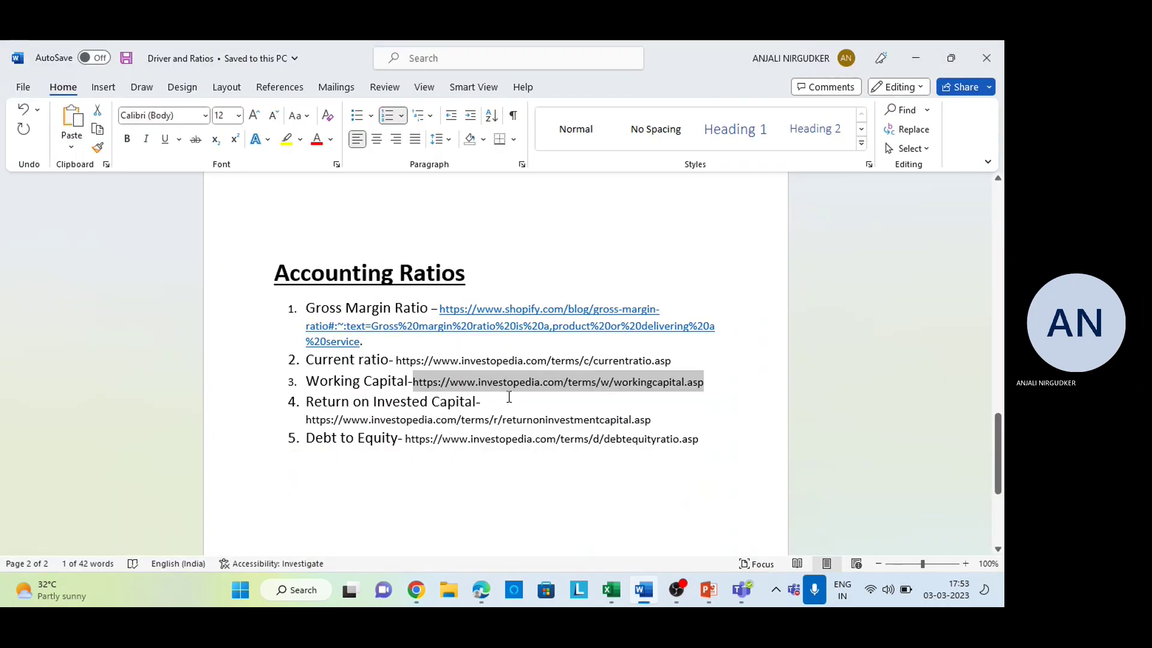
pyautogui.hotkey('alt', 'Tab')
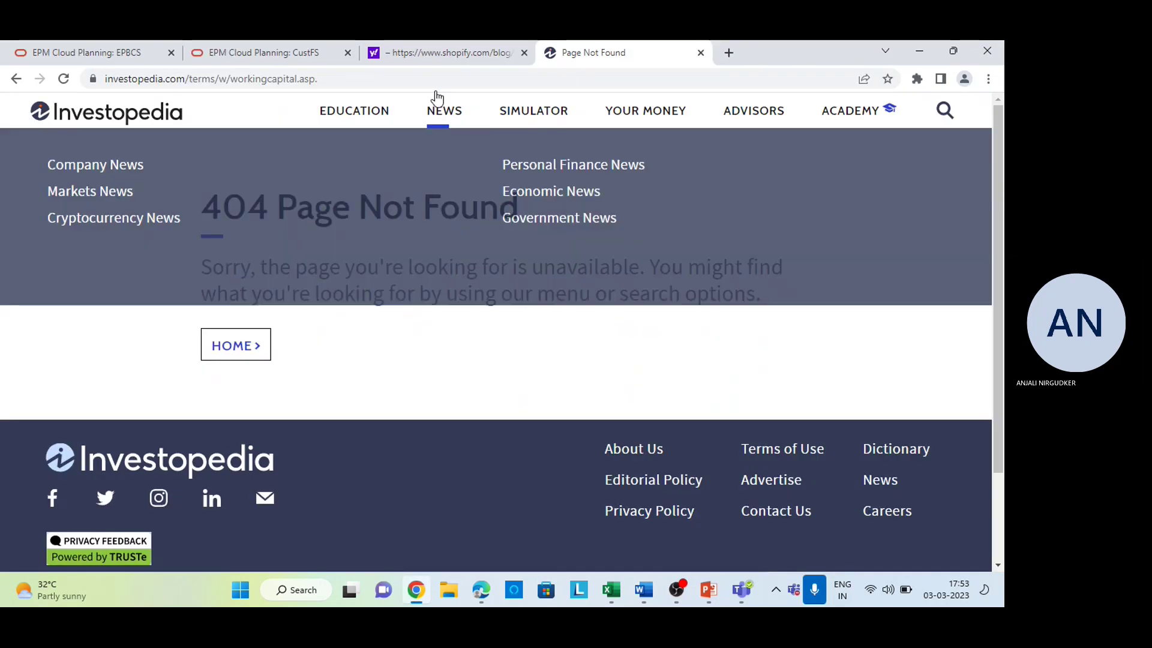
pyautogui.click(427, 78)
pyautogui.hotkey('ctrl', 'v')
pyautogui.press('Return')
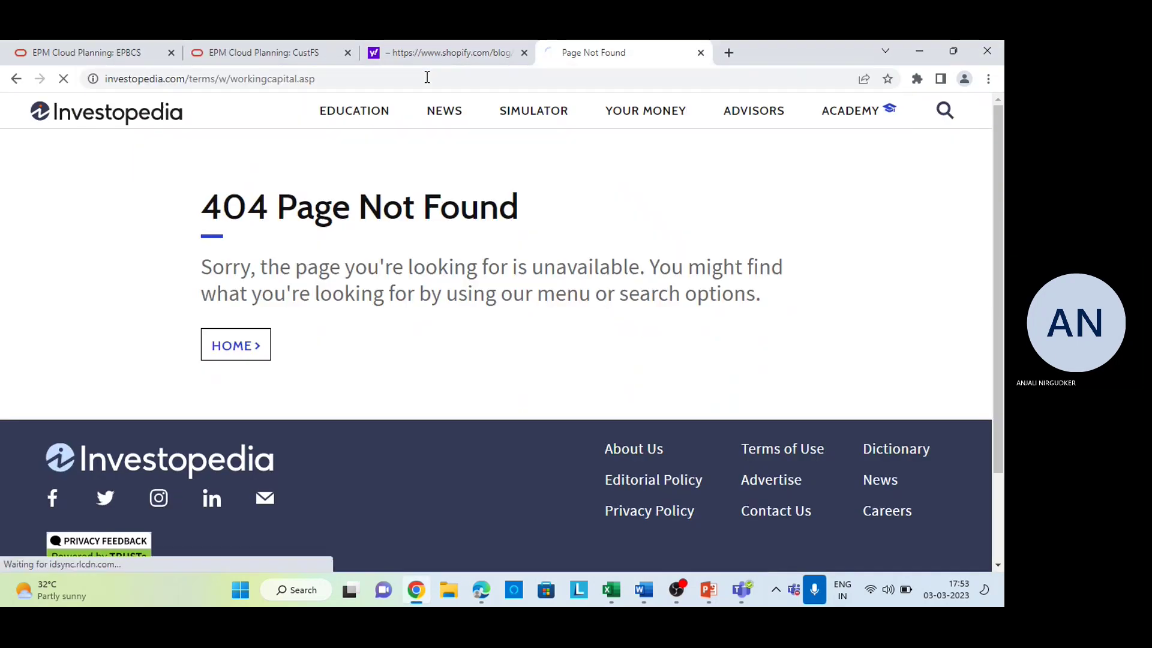
pyautogui.scroll(-5, 389, 343)
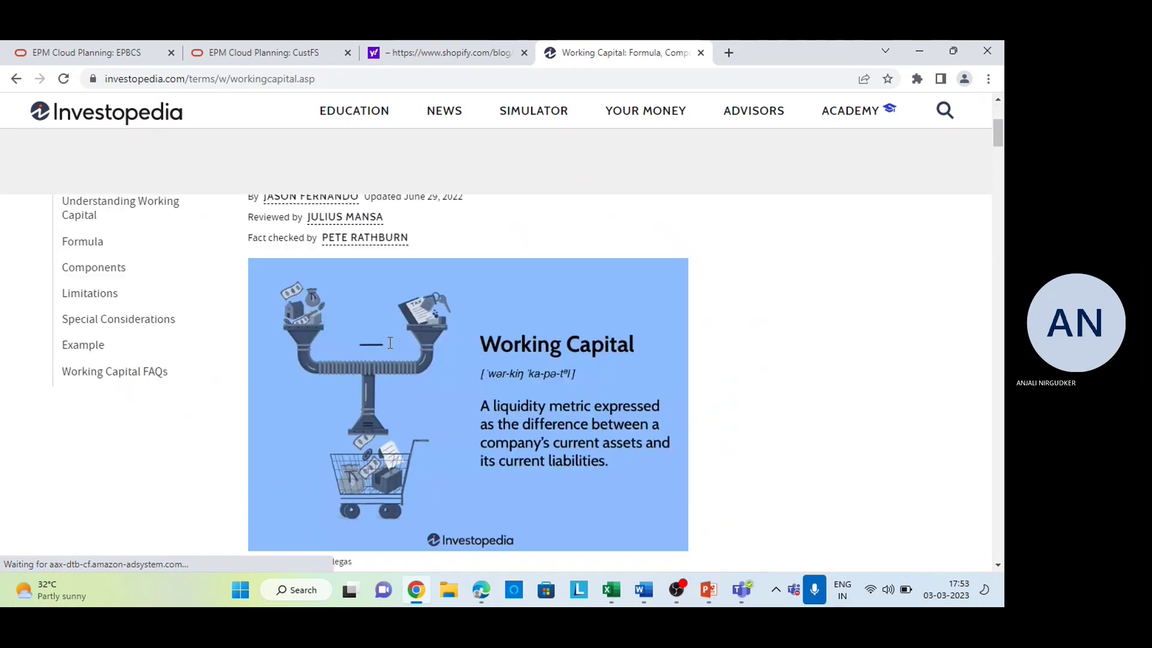
pyautogui.scroll(4, 389, 343)
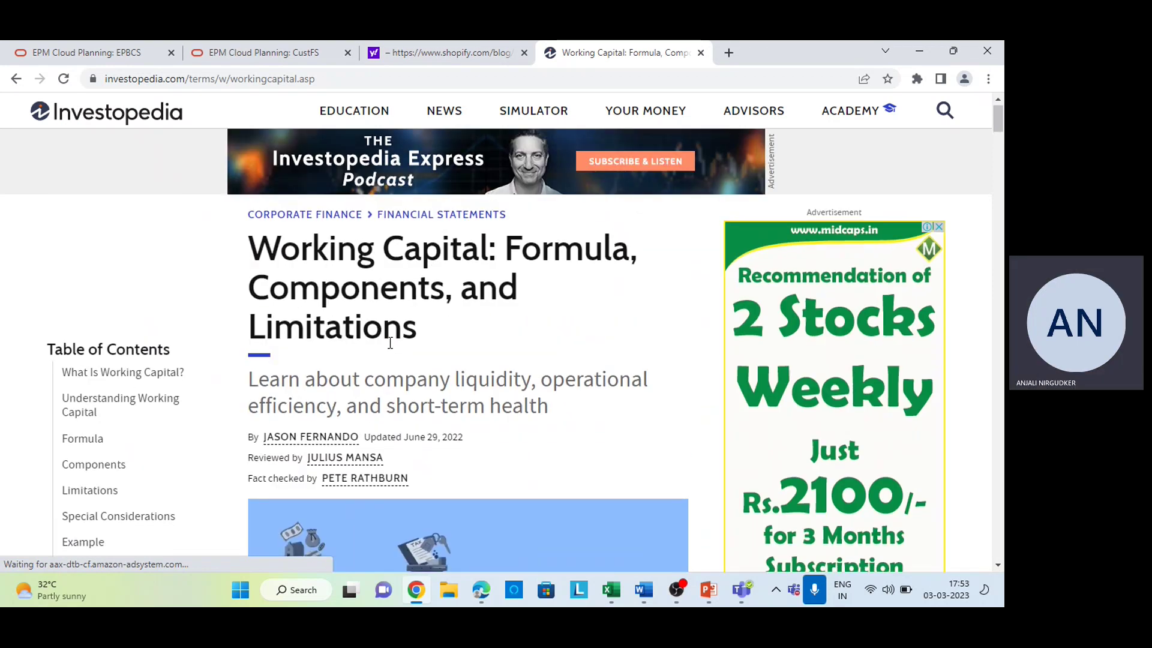
pyautogui.scroll(-9, 390, 343)
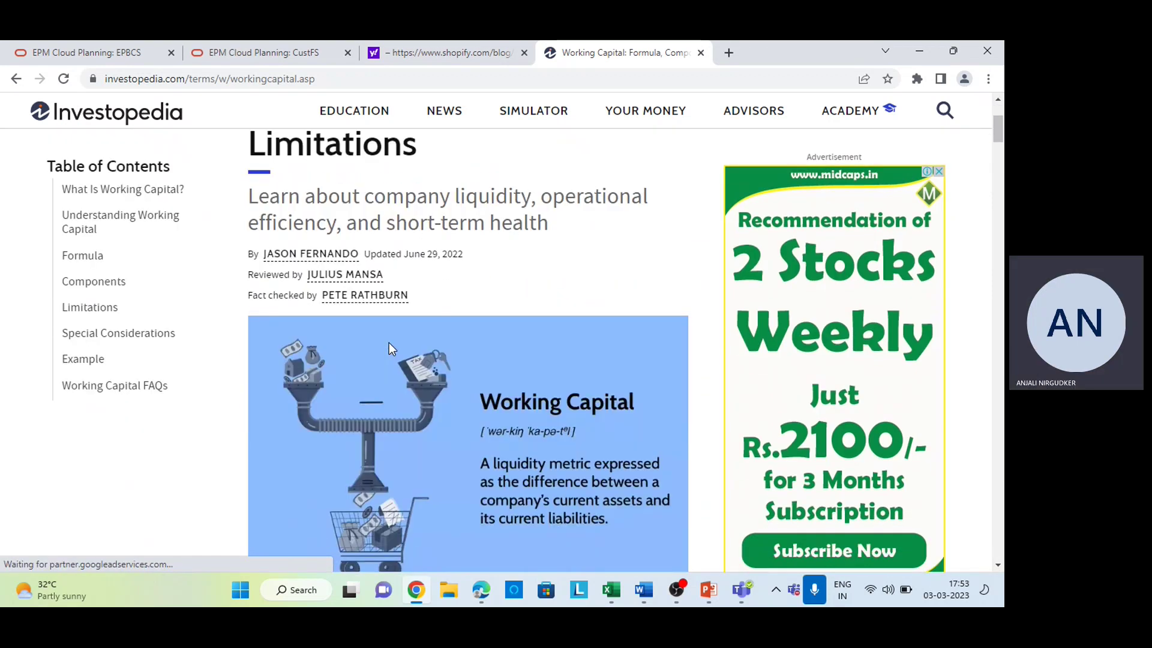
pyautogui.scroll(-2, 390, 343)
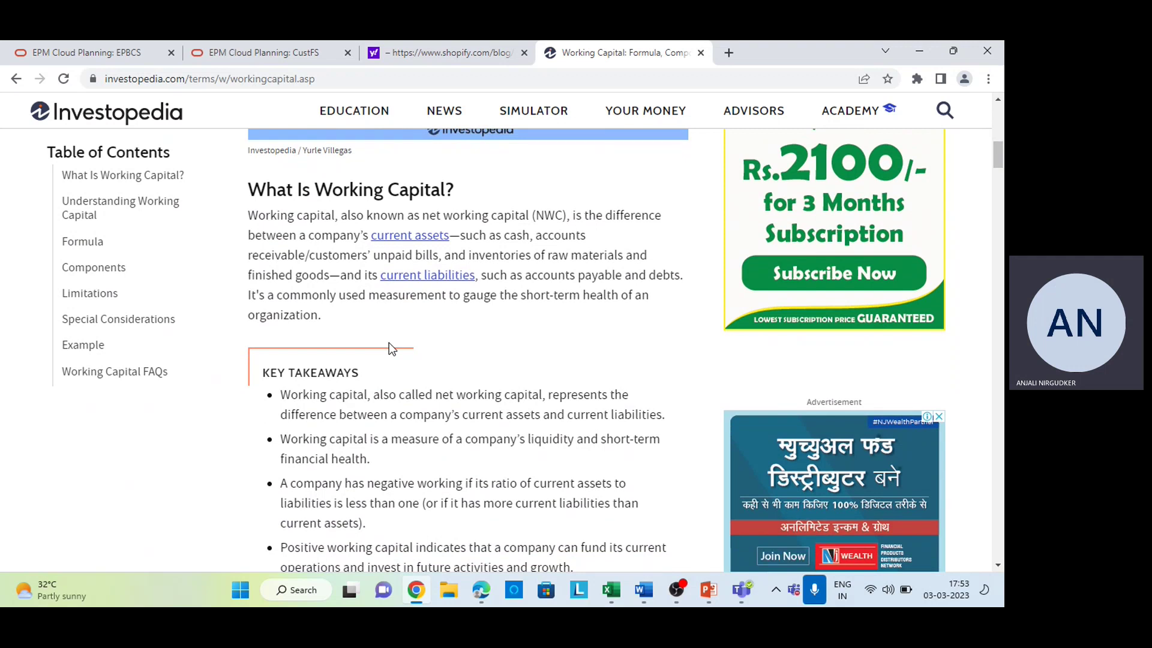
pyautogui.scroll(-15, 388, 343)
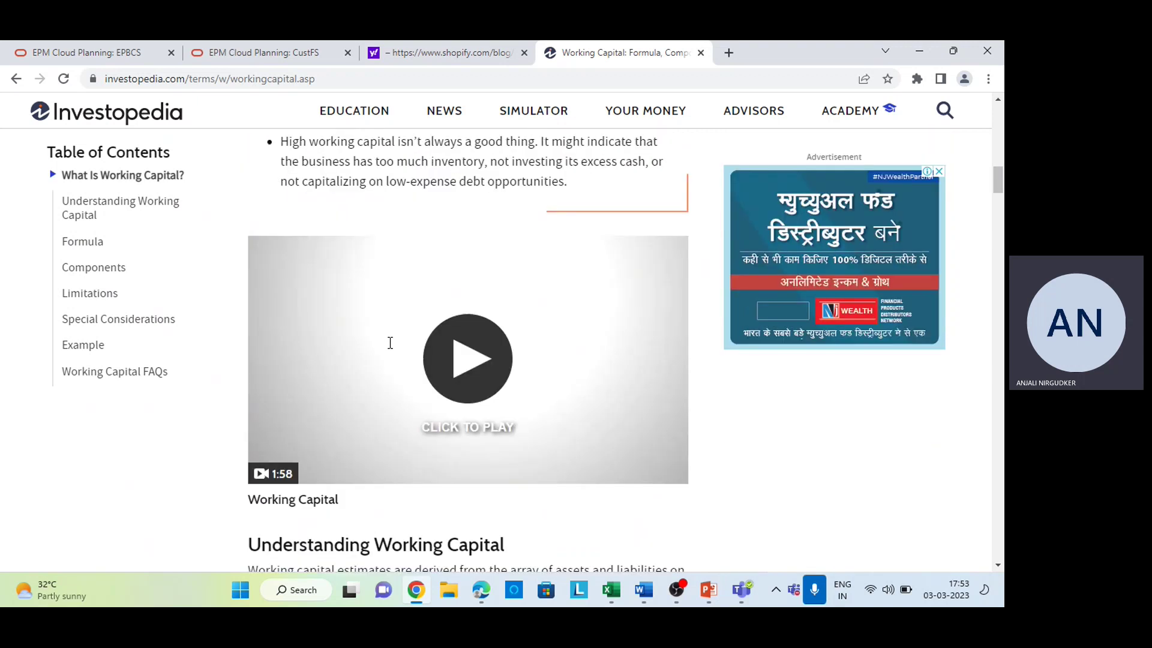
pyautogui.scroll(-7, 390, 344)
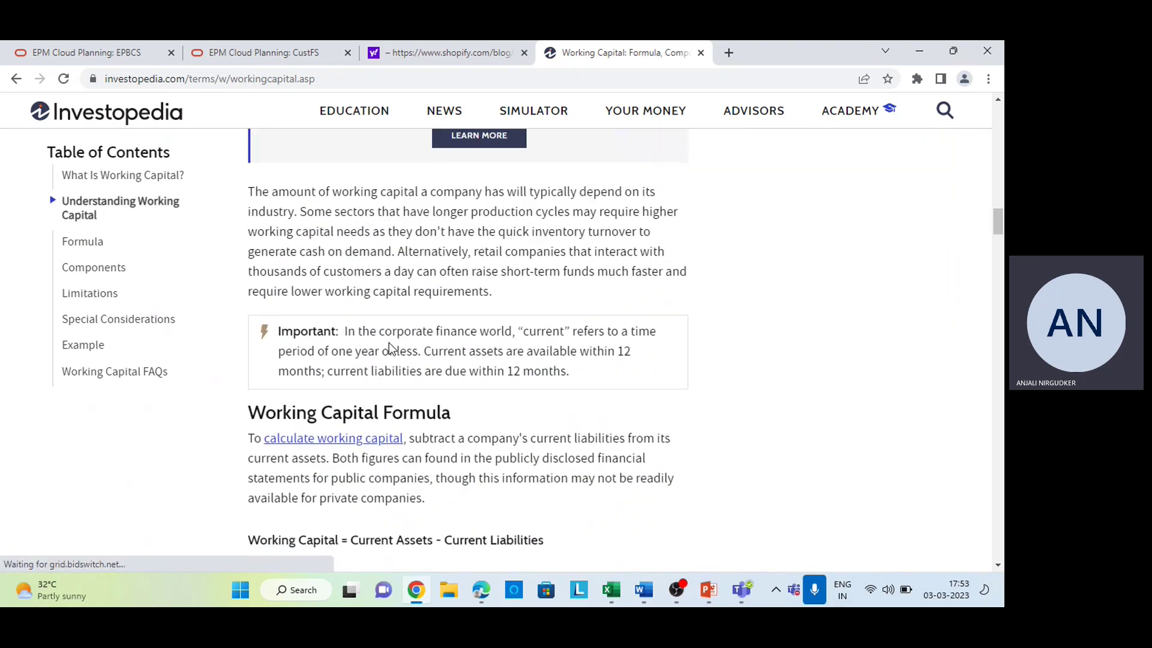
pyautogui.scroll(-2, 389, 343)
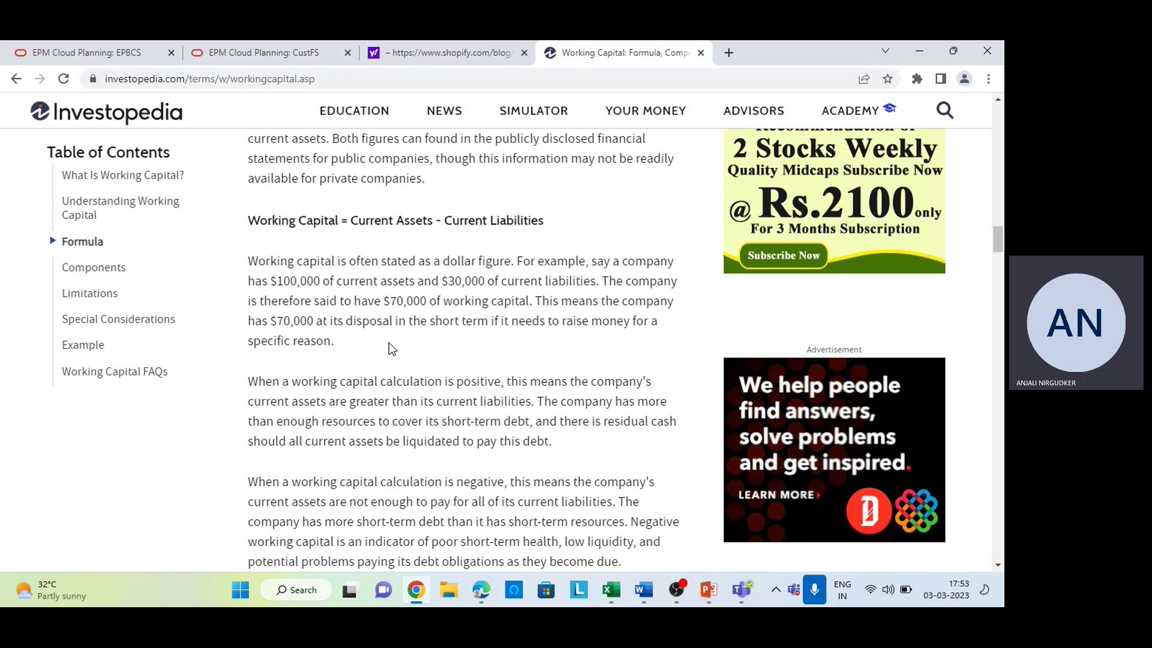
pyautogui.scroll(-4, 424, 228)
pyautogui.scroll(-1, 424, 229)
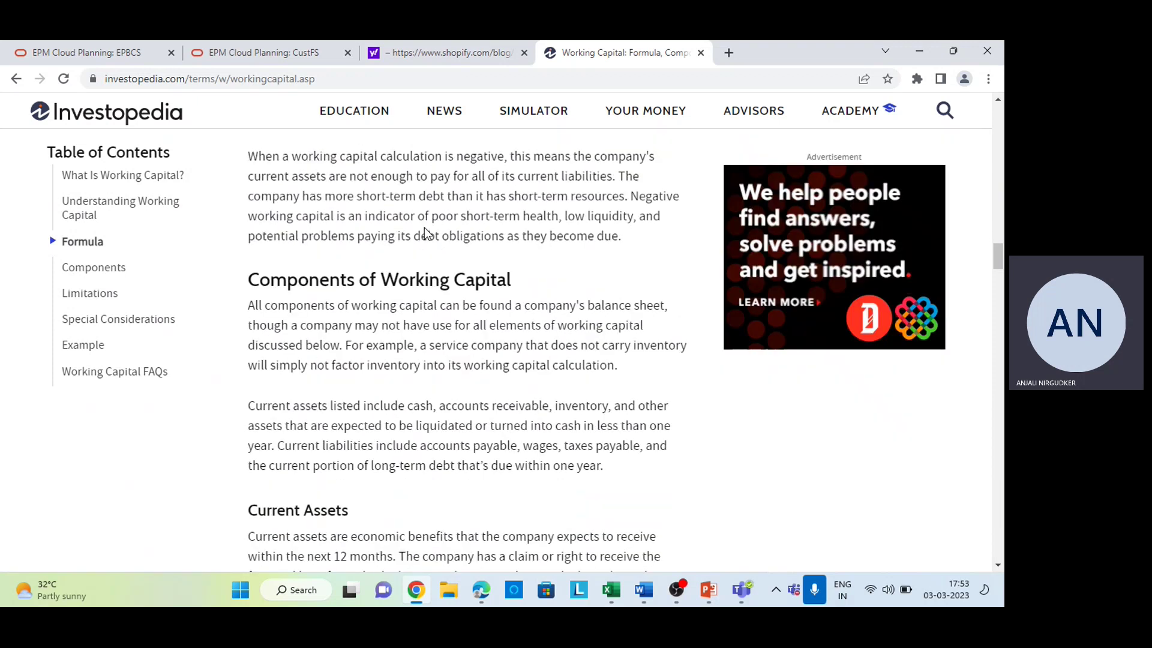
pyautogui.scroll(-1, 424, 231)
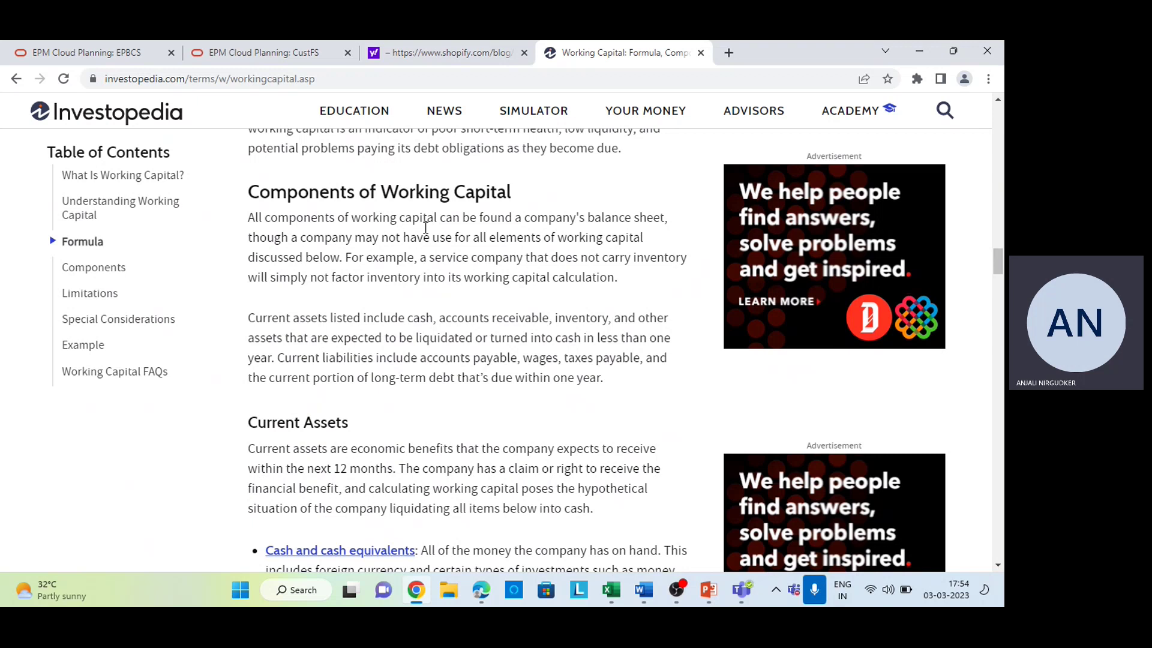
pyautogui.scroll(-2, 425, 227)
pyautogui.scroll(-8, 425, 228)
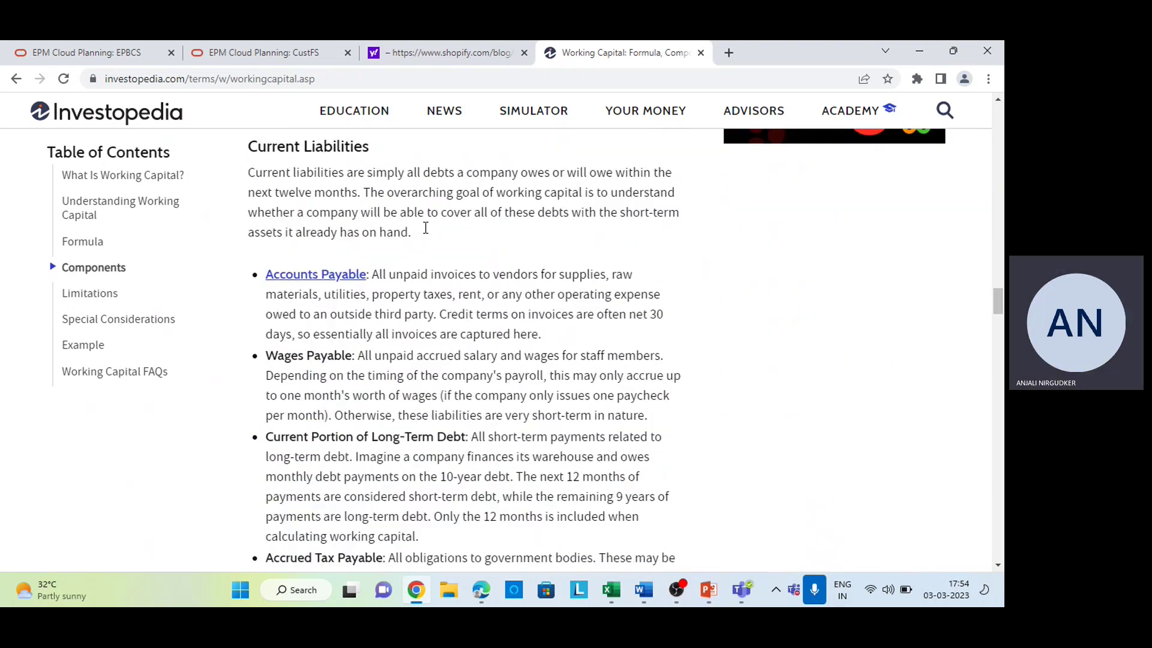
pyautogui.scroll(5, 425, 227)
pyautogui.scroll(5, 426, 227)
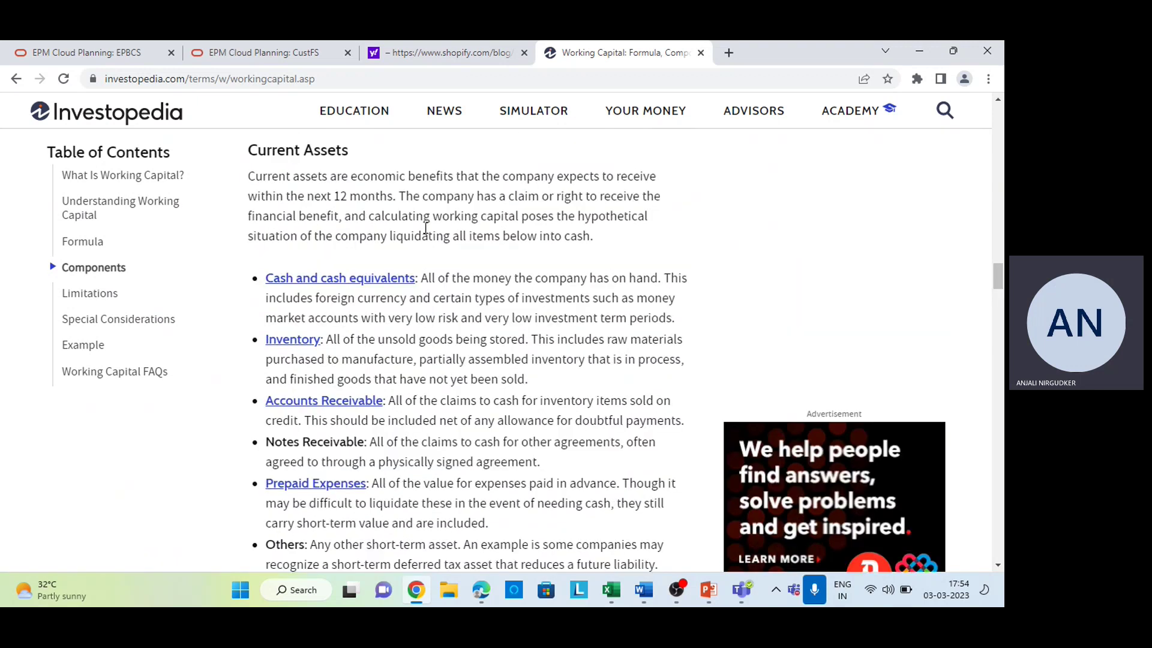
pyautogui.scroll(-7, 425, 227)
pyautogui.scroll(-15, 425, 227)
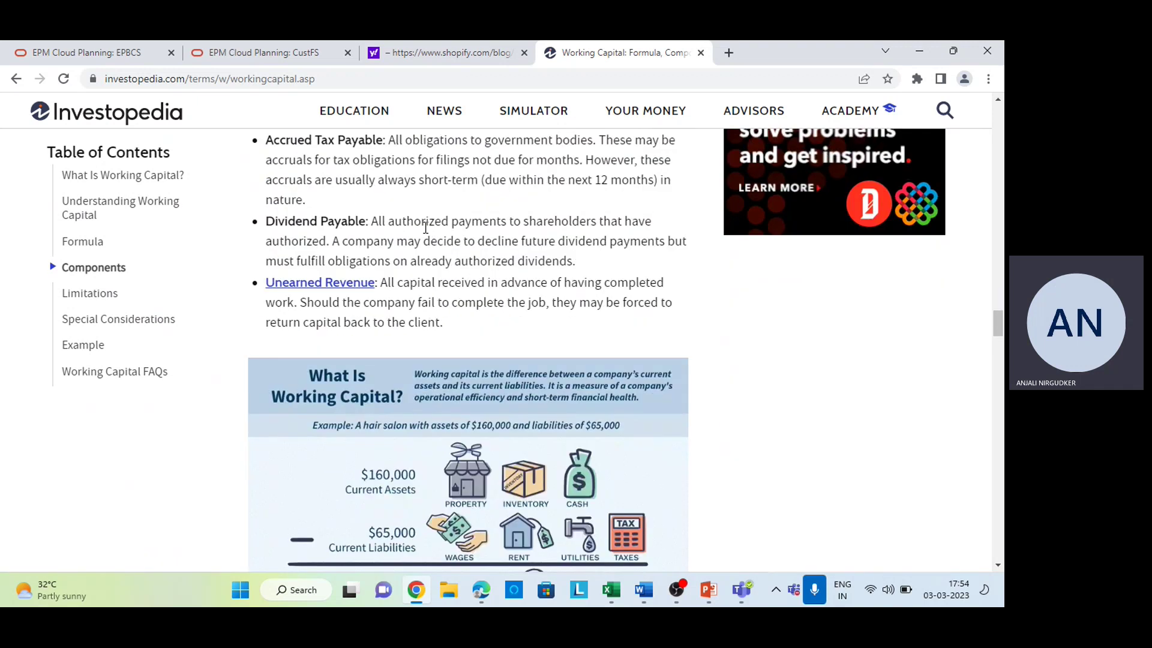
pyautogui.scroll(-12, 425, 228)
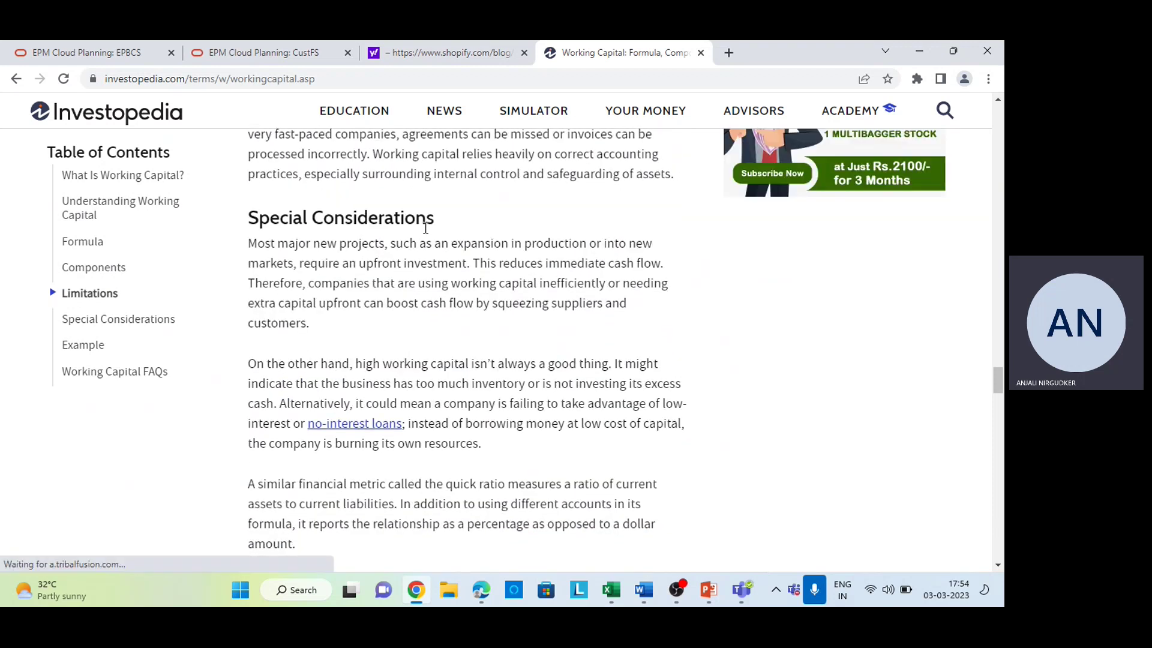
pyautogui.scroll(-3, 425, 227)
pyautogui.scroll(-5, 425, 228)
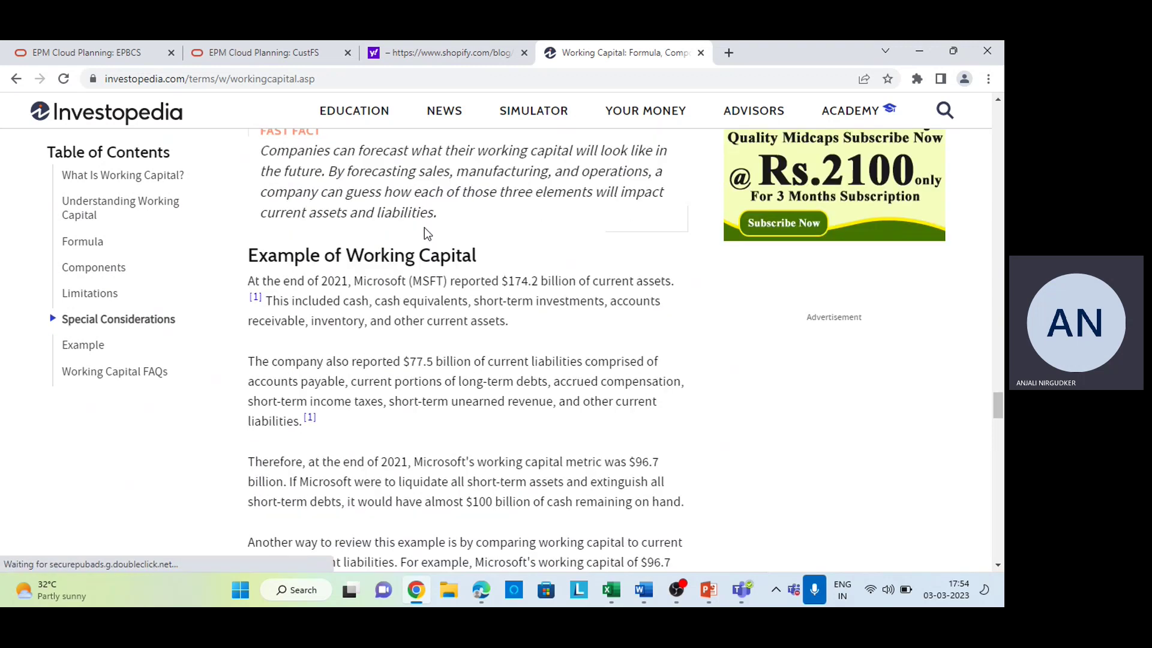
# Step: Copy the Return on Invested Capital link from item 4 and open it in Chrome
pyautogui.click(643, 589)
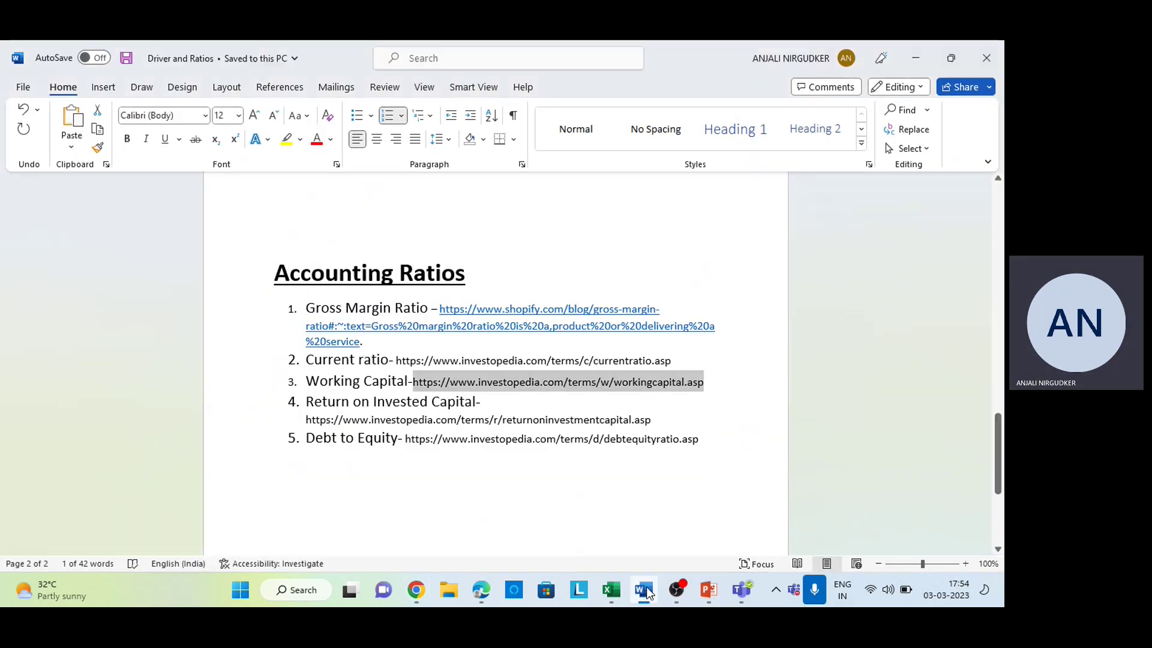
pyautogui.click(305, 403)
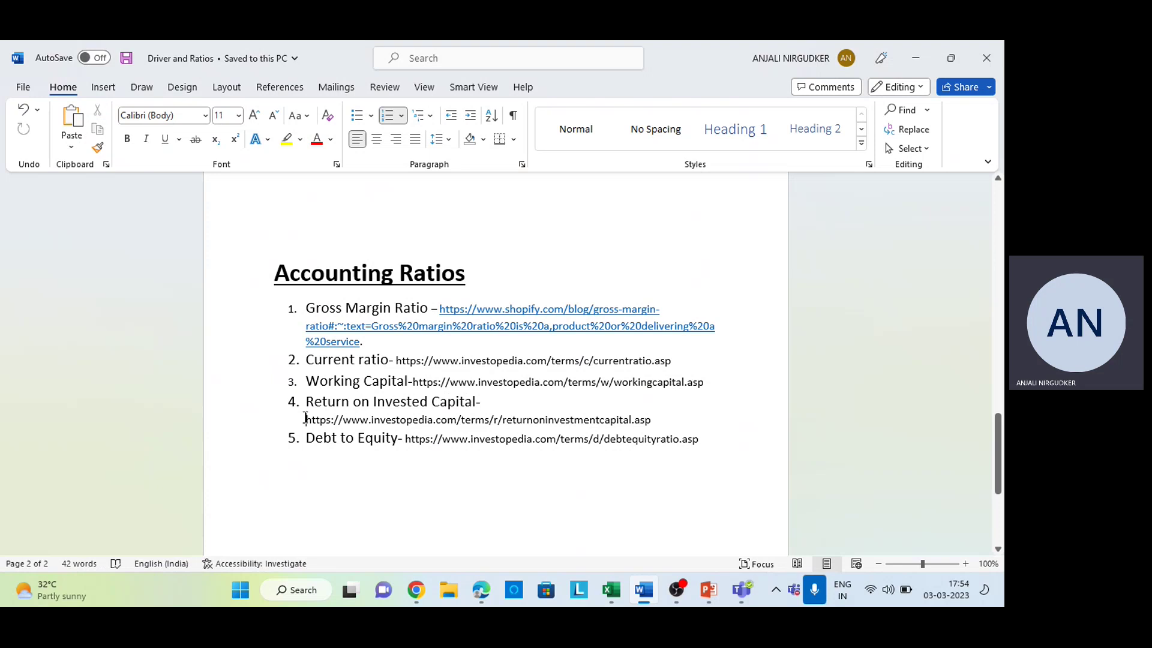
pyautogui.click(305, 418)
pyautogui.hotkey('shift', 'Right')
pyautogui.hotkey('shift', 'Right')
pyautogui.hotkey('shift', 'Right')
pyautogui.hotkey('shift', 'Right')
pyautogui.hotkey('shift', 'Right')
pyautogui.hotkey('shift', 'Right')
pyautogui.hotkey('shift', 'Right')
pyautogui.hotkey('shift', 'Right')
pyautogui.hotkey('shift', 'Right')
pyautogui.hotkey('shift', 'Right')
pyautogui.hotkey('shift', 'Right')
pyautogui.hotkey('shift', 'Right')
pyautogui.hotkey('shift', 'Right')
pyautogui.hotkey('shift', 'Right')
pyautogui.hotkey('shift', 'Right')
pyautogui.hotkey('shift', 'Right')
pyautogui.hotkey('shift', 'Right')
pyautogui.hotkey('shift', 'Right')
pyautogui.hotkey('shift', 'Right')
pyautogui.hotkey('shift', 'Right')
pyautogui.hotkey('shift', 'Right')
pyautogui.hotkey('shift', 'Right')
pyautogui.hotkey('shift', 'Right')
pyautogui.hotkey('shift', 'Right')
pyautogui.hotkey('shift', 'Right')
pyautogui.hotkey('shift', 'Right')
pyautogui.hotkey('shift', 'Right')
pyautogui.hotkey('shift', 'Right')
pyautogui.hotkey('shift', 'Right')
pyautogui.hotkey('shift', 'Right')
pyautogui.hotkey('shift', 'Right')
pyautogui.hotkey('shift', 'Right')
pyautogui.hotkey('shift', 'Right')
pyautogui.hotkey('shift', 'Right')
pyautogui.hotkey('shift', 'Right')
pyautogui.hotkey('shift', 'Right')
pyautogui.hotkey('shift', 'Right')
pyautogui.hotkey('shift', 'Right')
pyautogui.hotkey('shift', 'Right')
pyautogui.hotkey('shift', 'Right')
pyautogui.hotkey('ctrl', 'c')
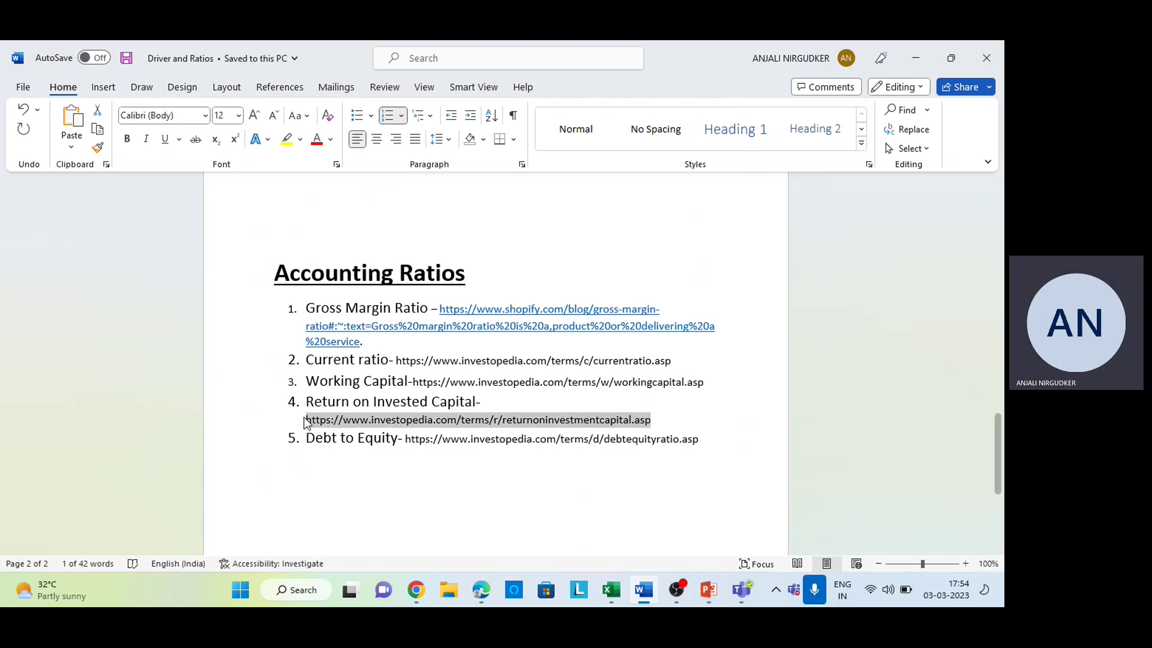
pyautogui.hotkey('alt', 'Tab')
pyautogui.click(284, 79)
pyautogui.hotkey('ctrl', 'v')
pyautogui.press('Return')
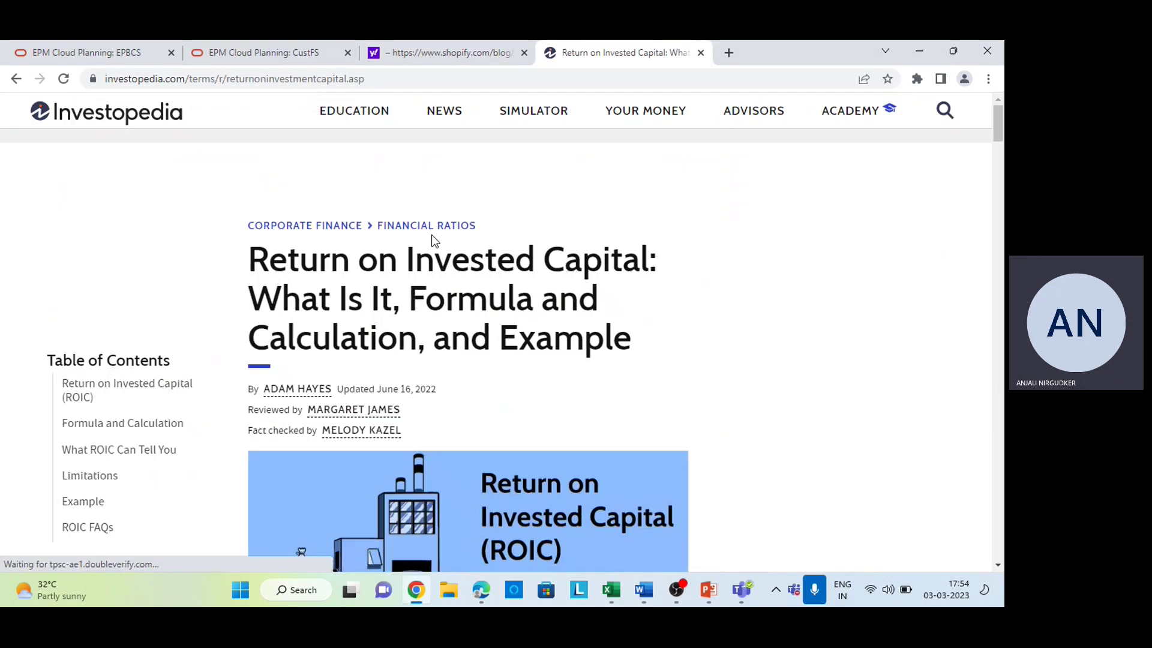
# Step: Read the ROIC article through its formula and back to the Key Takeaways
pyautogui.scroll(-8, 432, 235)
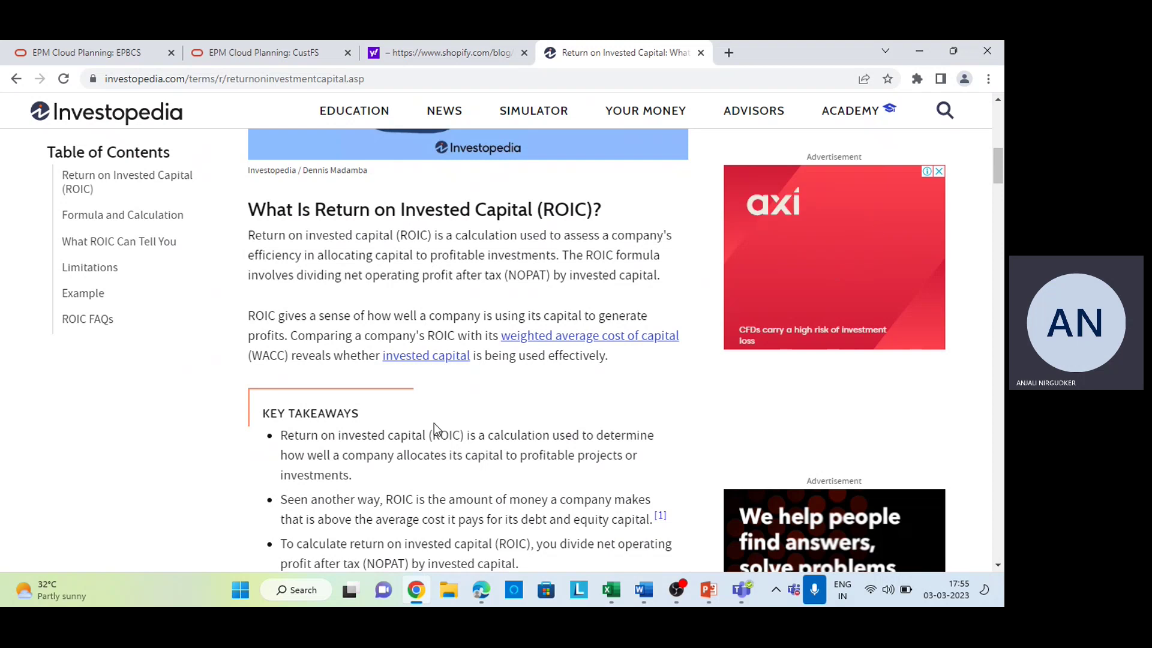
pyautogui.scroll(-2, 436, 423)
pyautogui.scroll(-8, 436, 423)
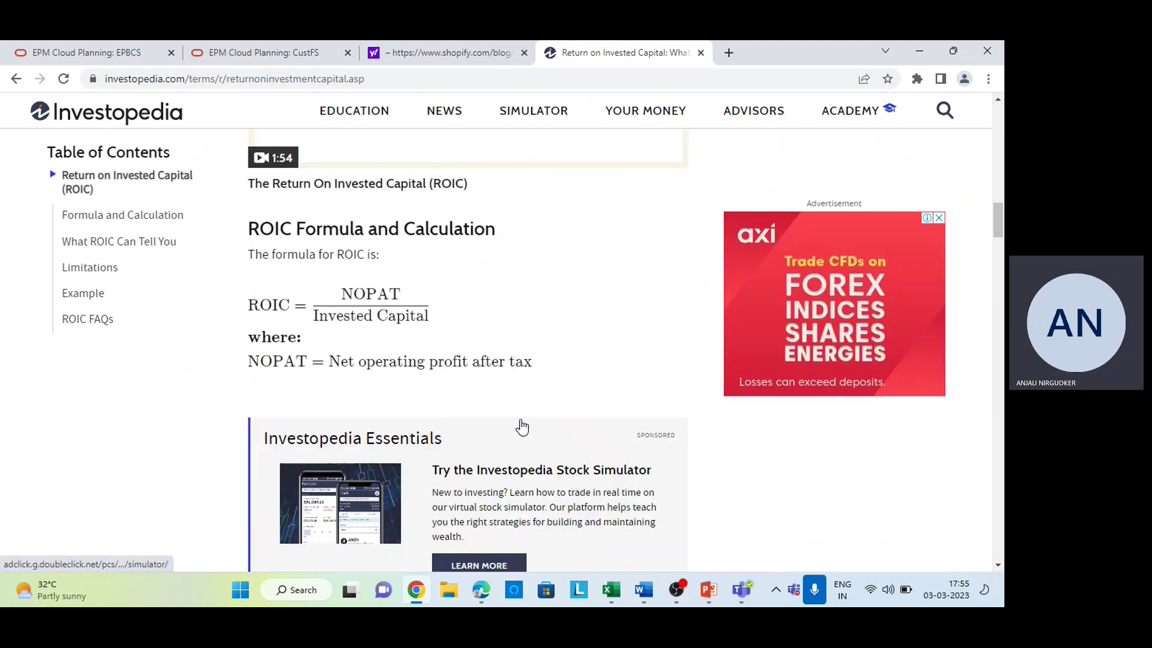
pyautogui.scroll(4, 427, 316)
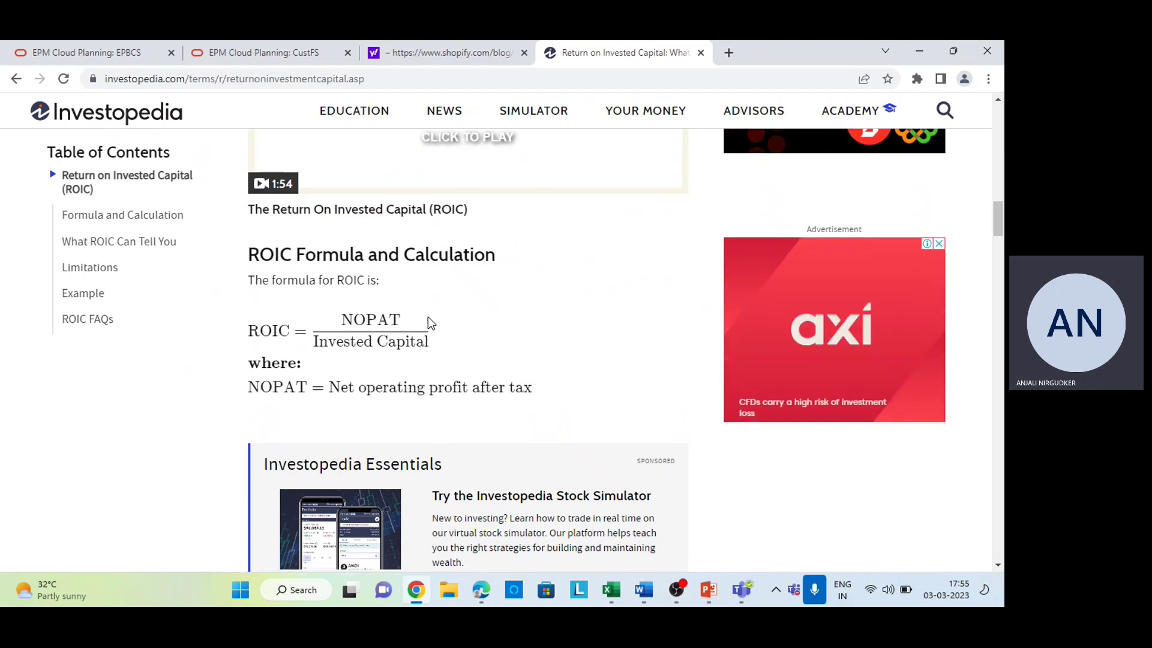
pyautogui.scroll(5, 429, 324)
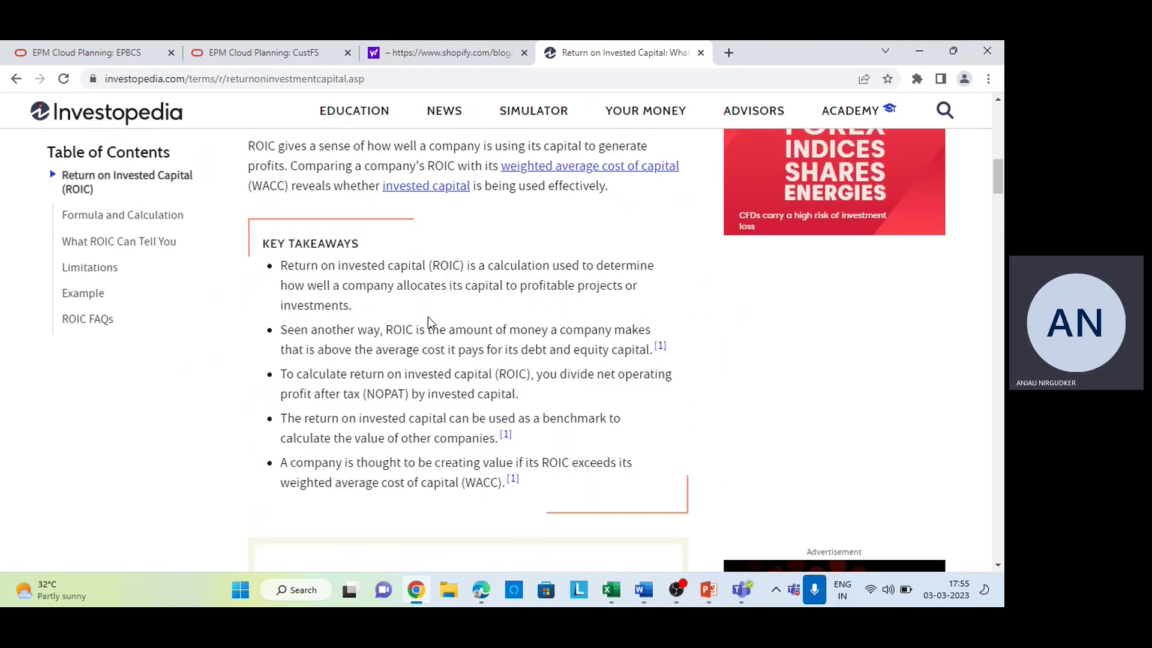
pyautogui.scroll(7, 427, 317)
pyautogui.scroll(-5, 427, 317)
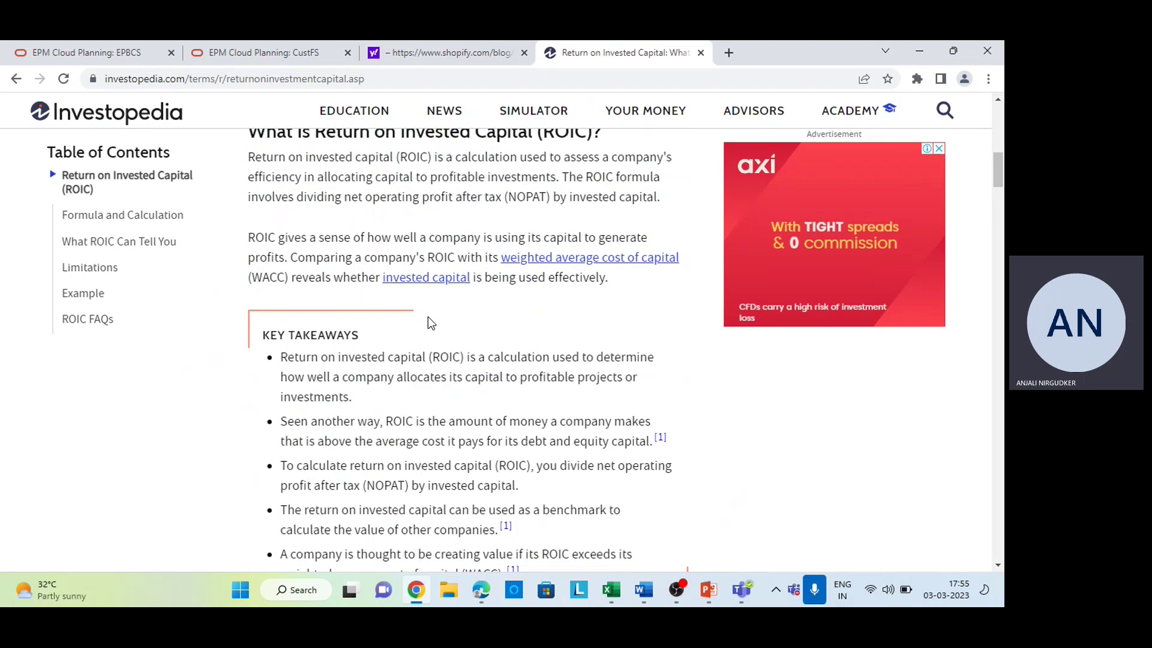
pyautogui.scroll(-1, 427, 316)
pyautogui.scroll(-2, 427, 317)
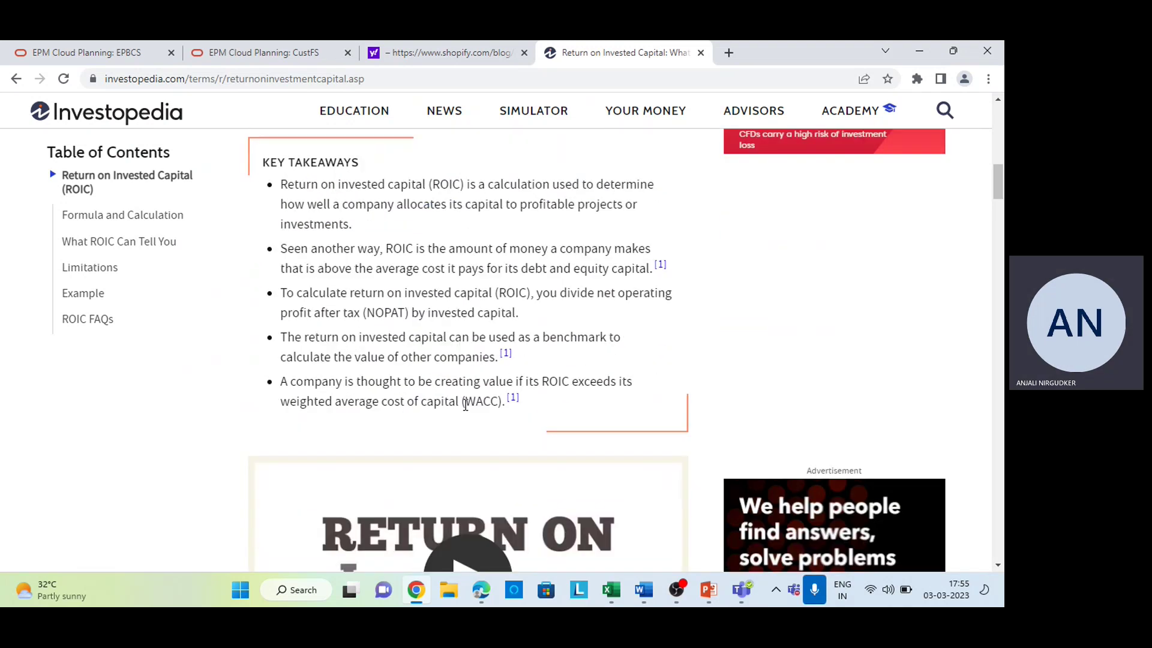
# Step: Copy item 5's Debt to Equity link into Chrome and open the D/E Ratio article from the results
pyautogui.click(644, 590)
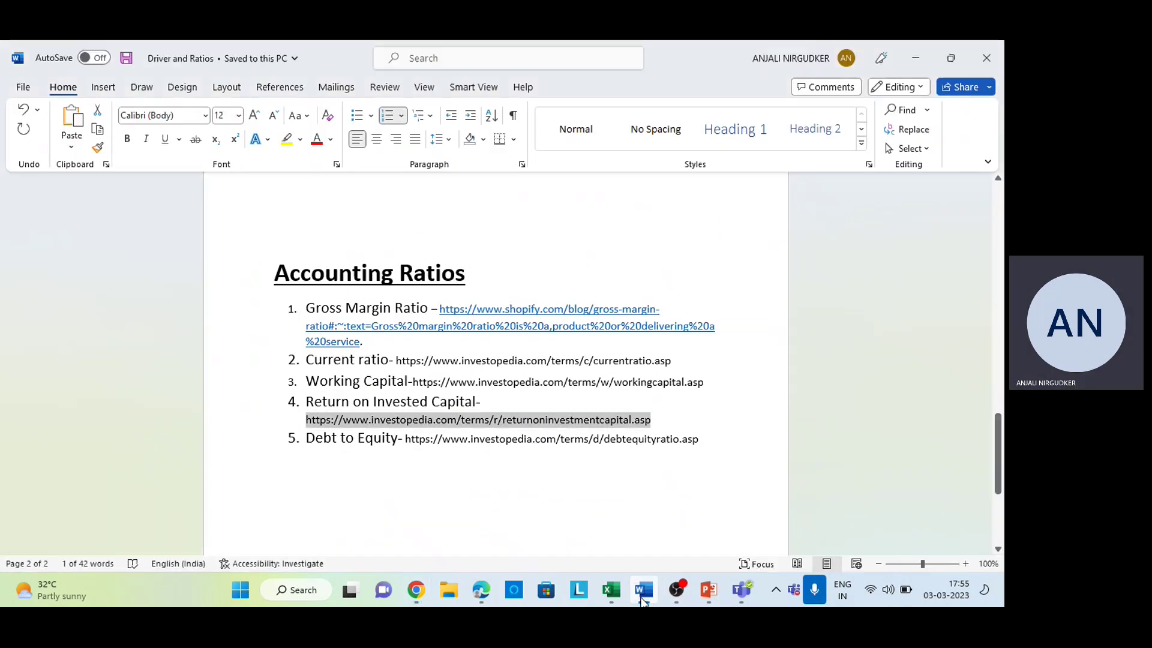
pyautogui.moveTo(400, 439); pyautogui.dragTo(718, 441)
pyautogui.hotkey('ctrl', 'c')
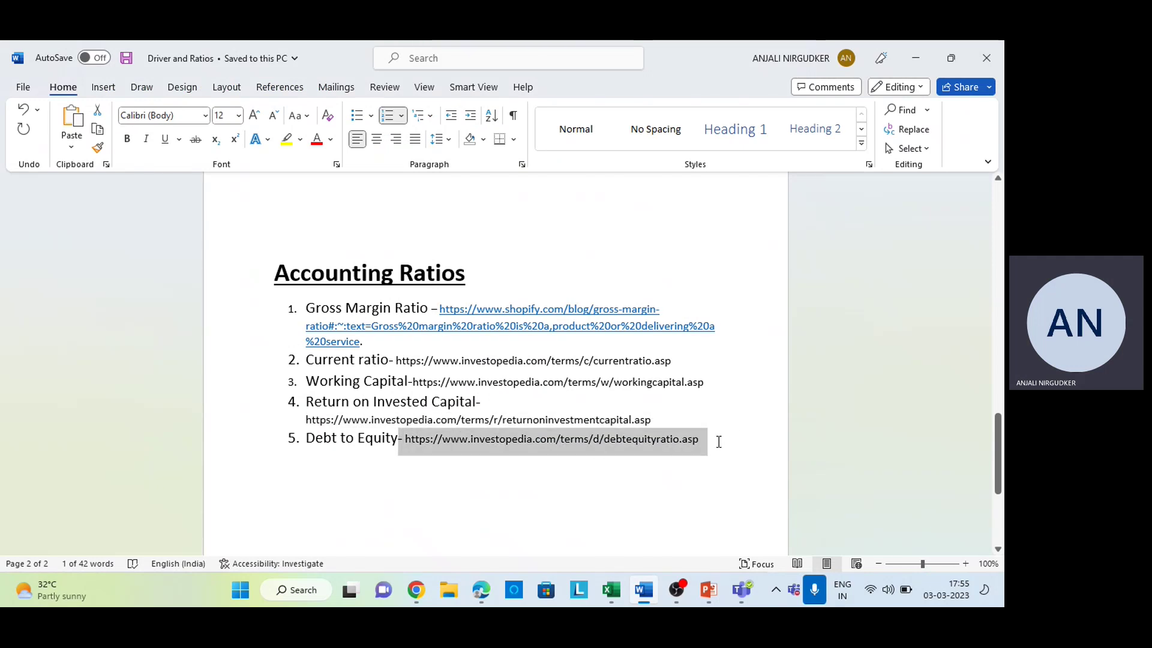
pyautogui.hotkey('alt', 'Tab')
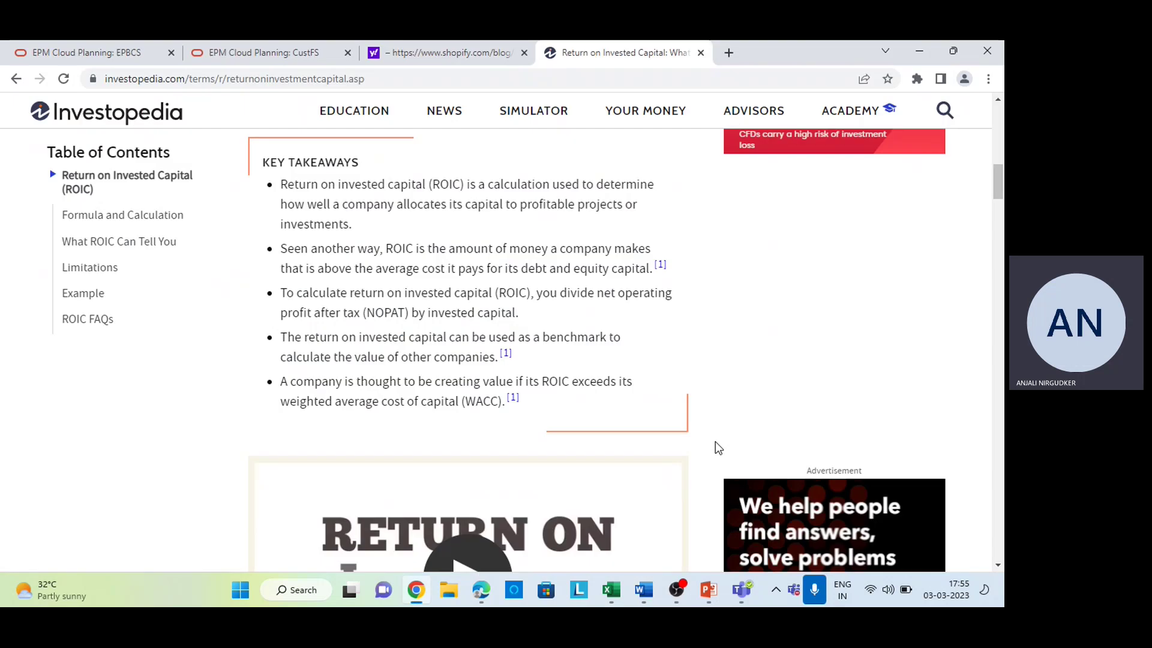
pyautogui.click(616, 78)
pyautogui.hotkey('ctrl', 'v')
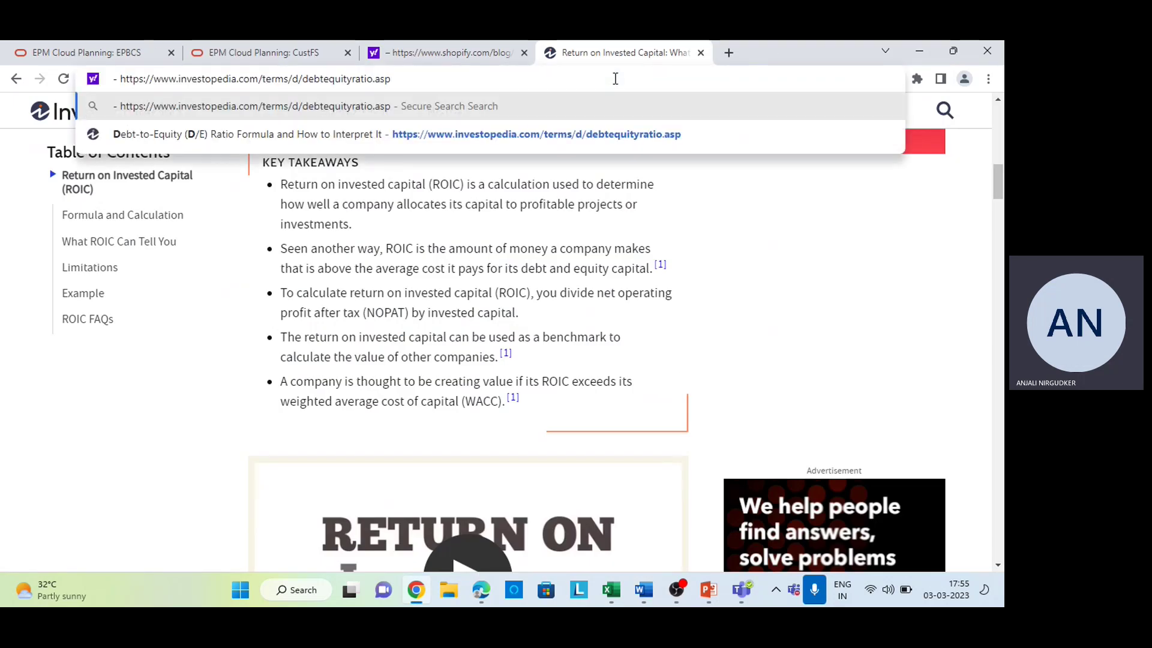
pyautogui.press('Return')
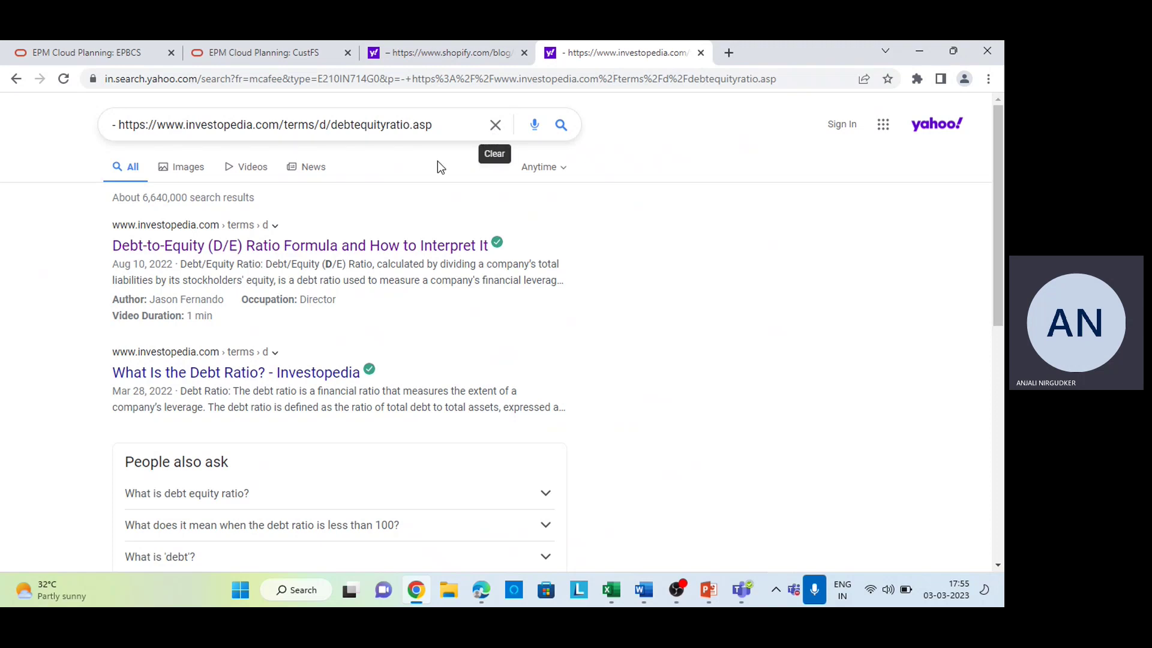
pyautogui.click(252, 246)
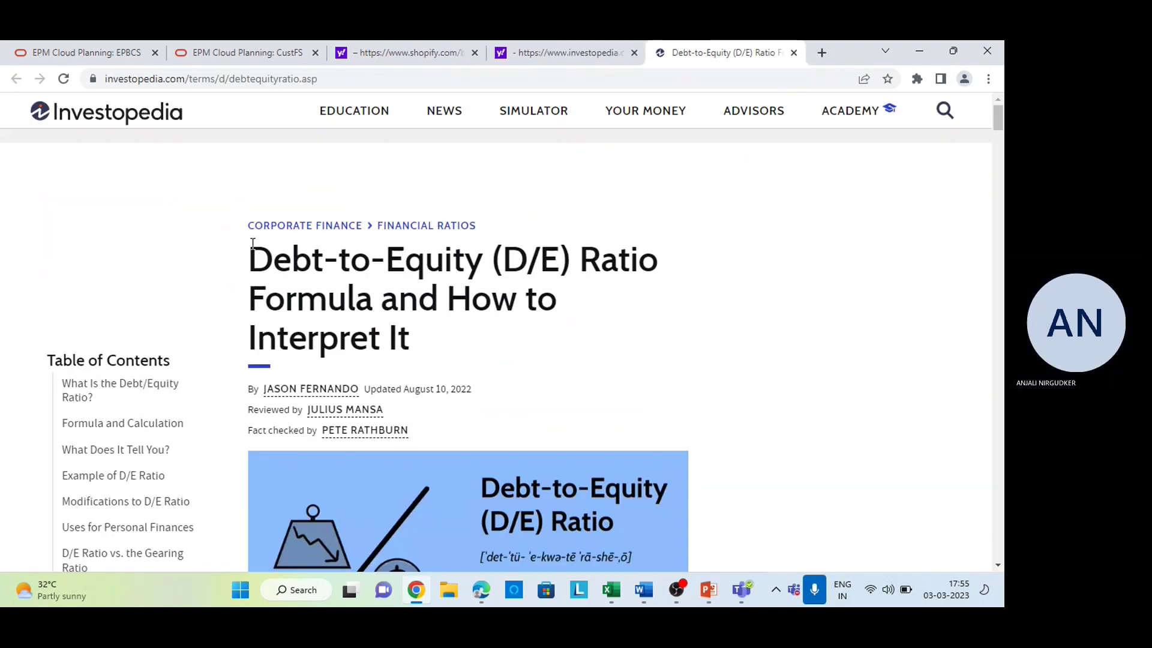
# Step: Read the D/E article's Key Takeaways down to the Formula and Calculation section
pyautogui.scroll(-6, 437, 375)
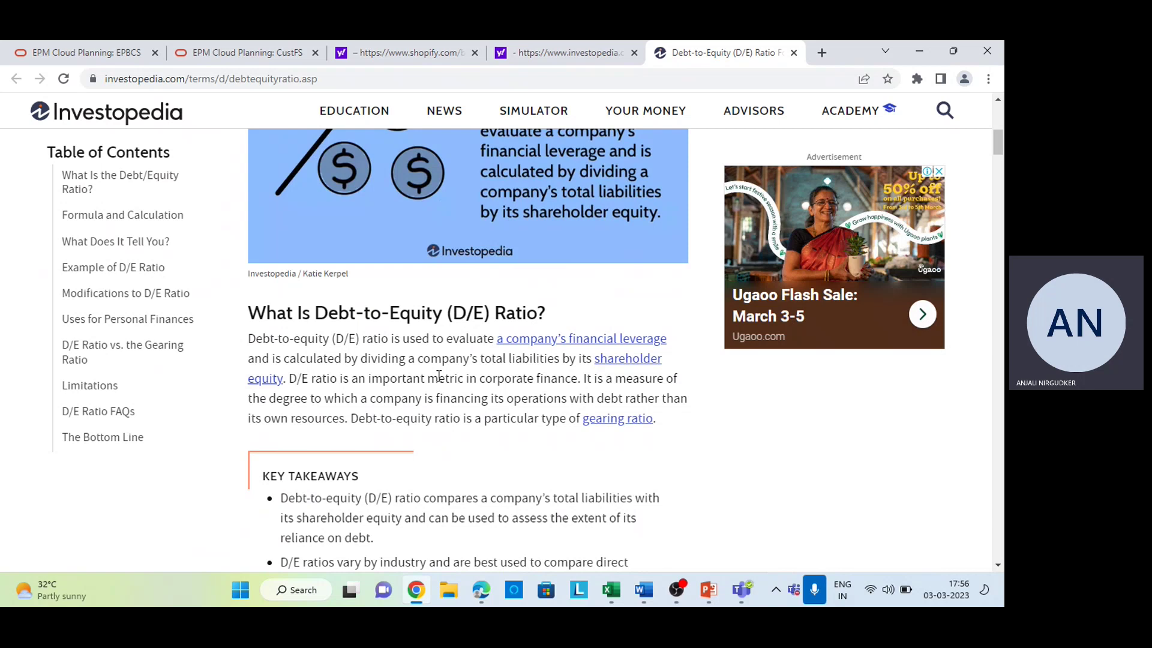
pyautogui.scroll(-3, 438, 376)
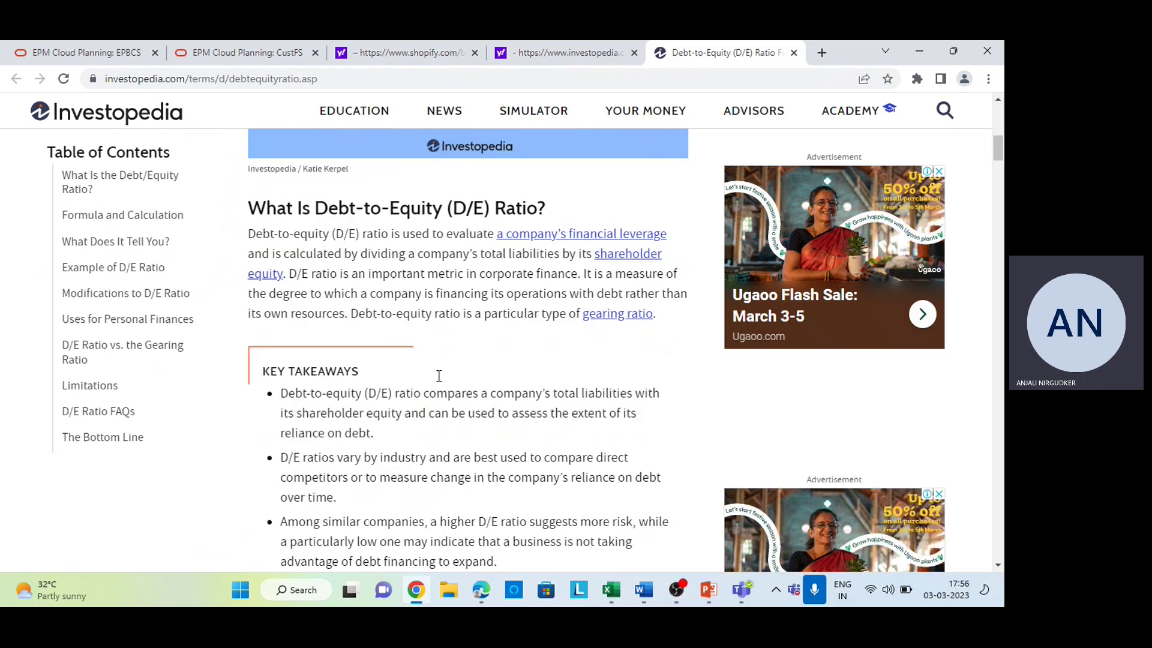
pyautogui.scroll(-1, 439, 376)
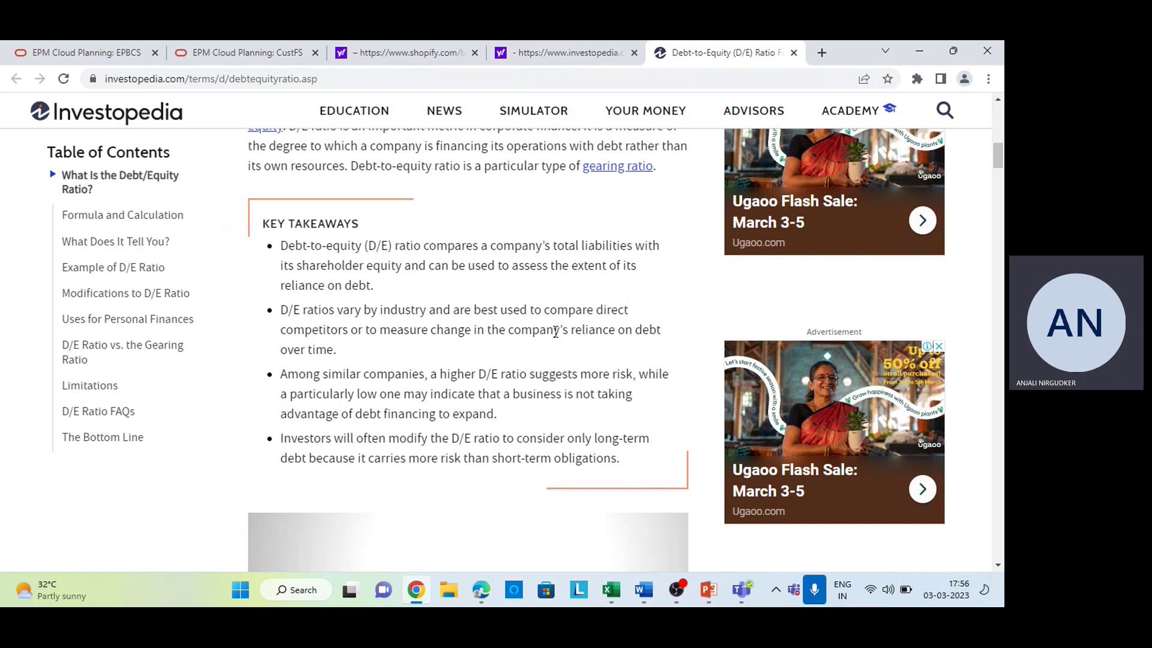
pyautogui.scroll(-1, 556, 332)
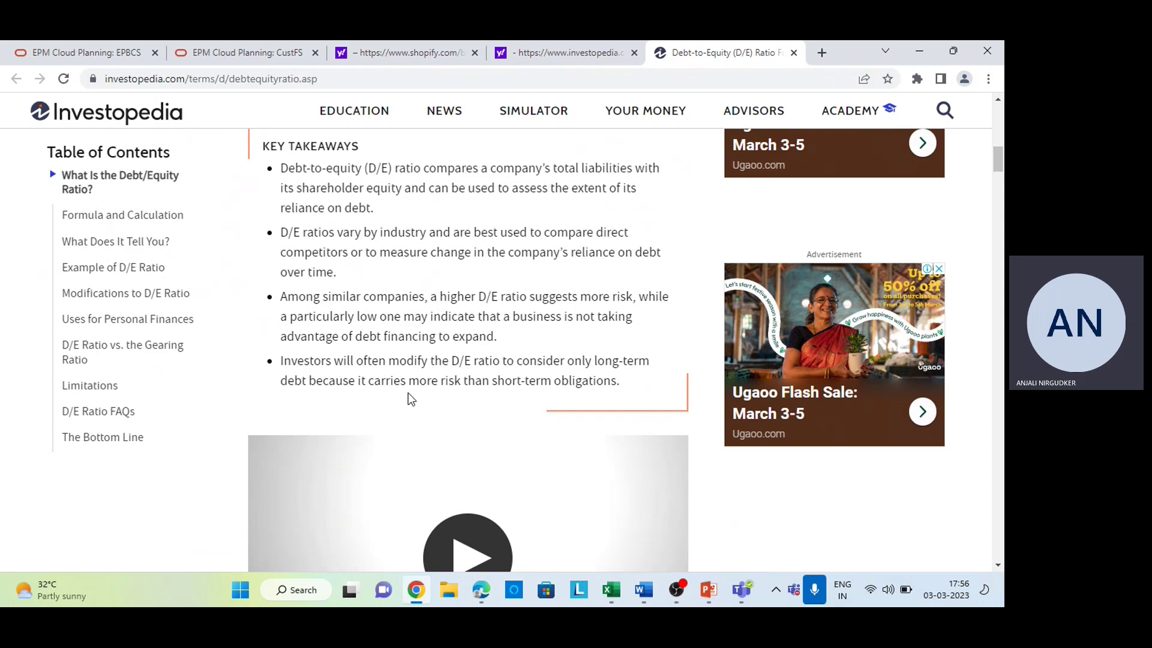
pyautogui.scroll(-7, 507, 380)
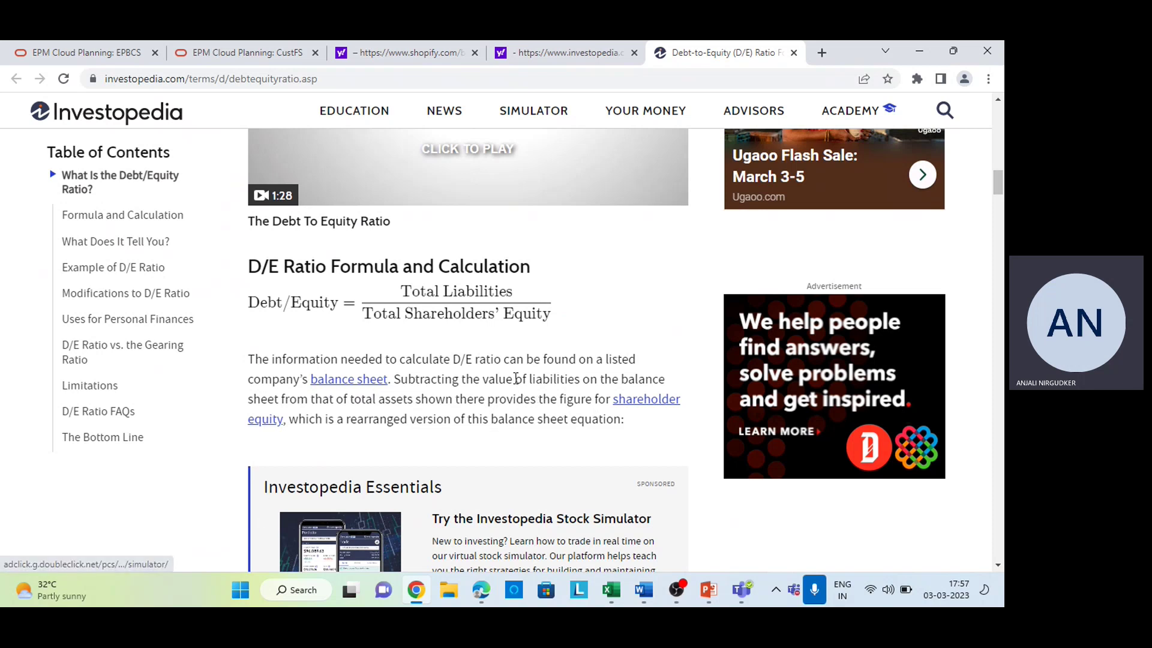
# Step: Review the D/E Ratio formula, then switch to the EPM Cloud Planning CustFS tab
pyautogui.scroll(-8, 434, 420)
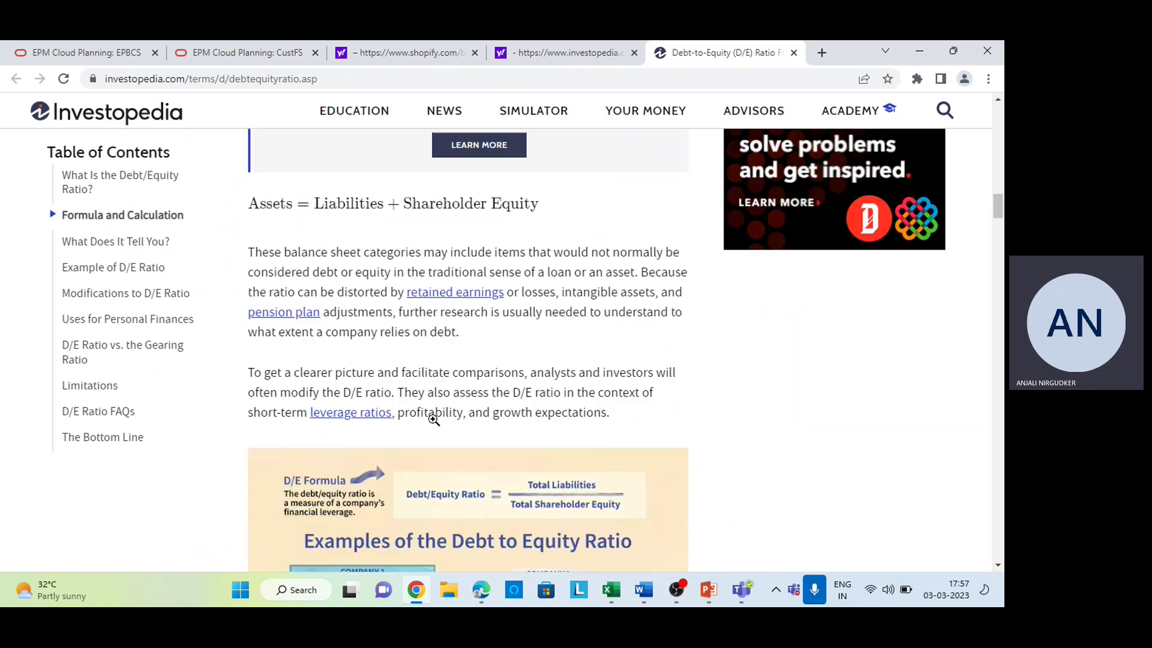
pyautogui.scroll(11, 434, 420)
pyautogui.scroll(8, 435, 419)
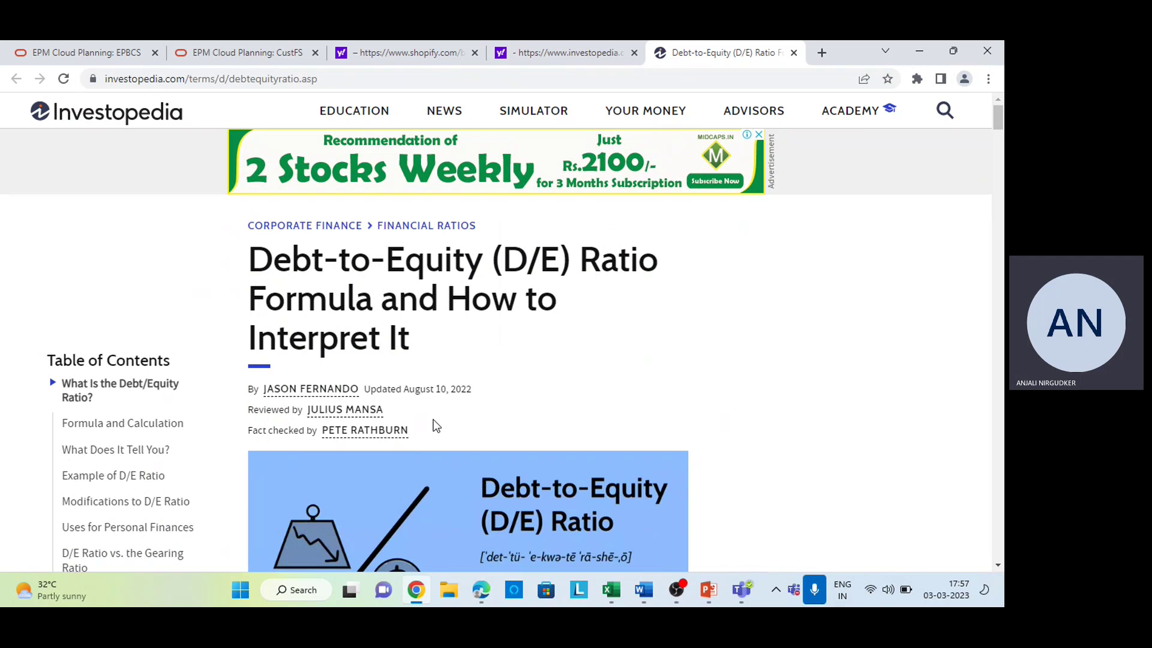
pyautogui.click(230, 45)
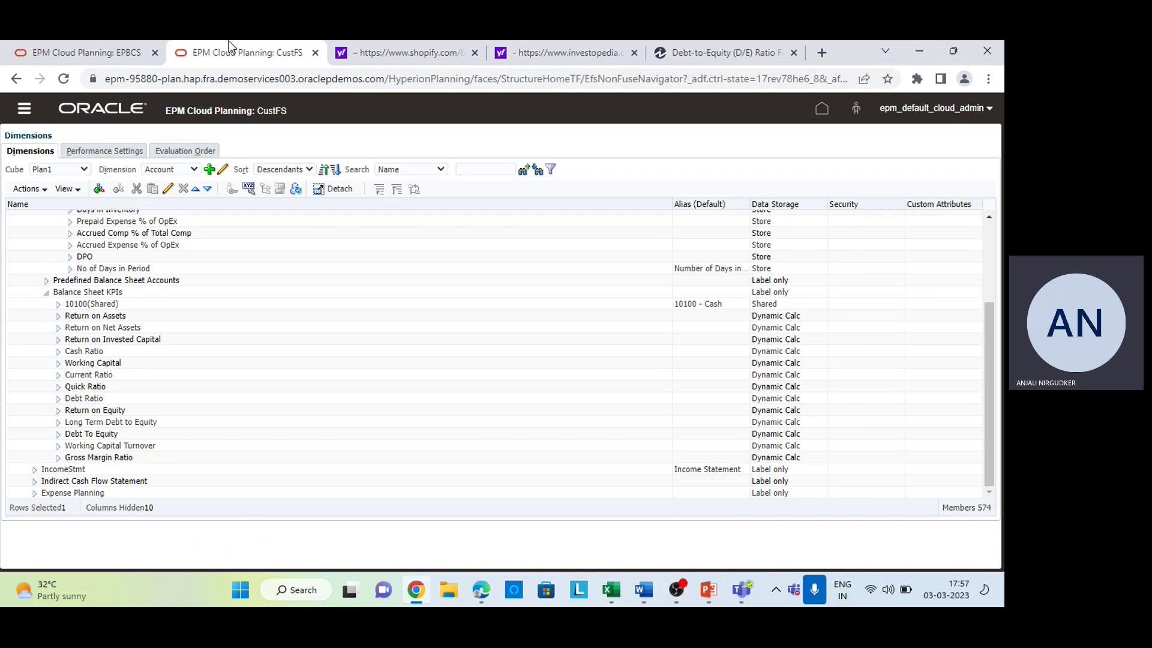
# Step: Select the DSO member under Predefined Balance Sheet Drivers and open it for editing
pyautogui.scroll(5, 243, 297)
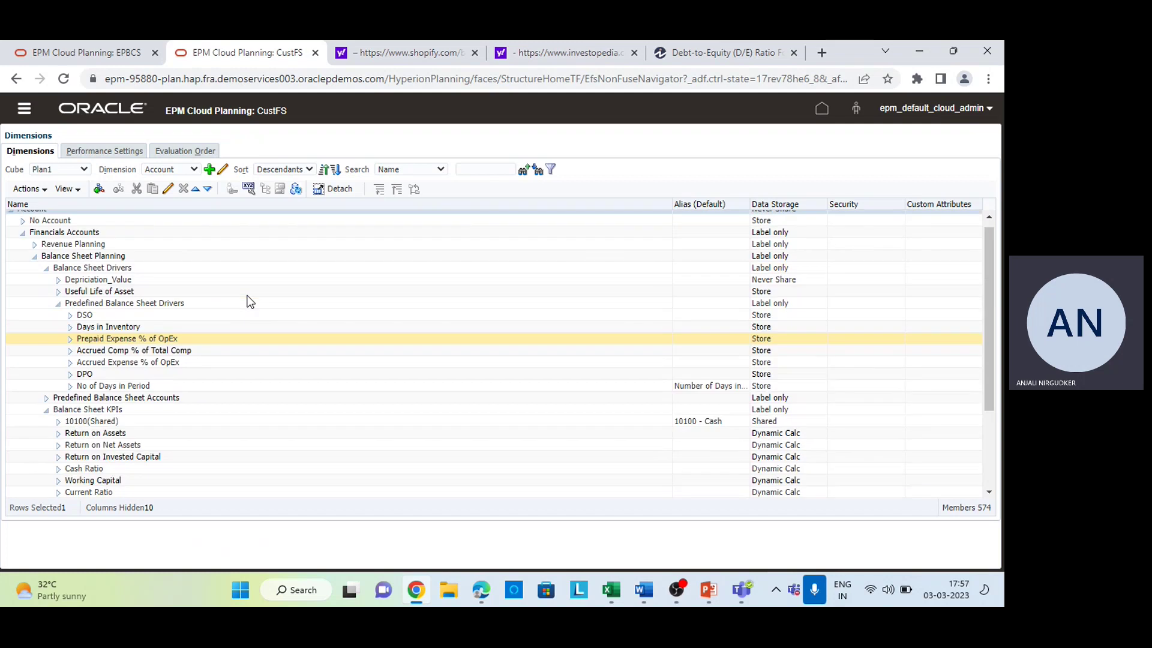
pyautogui.click(196, 324)
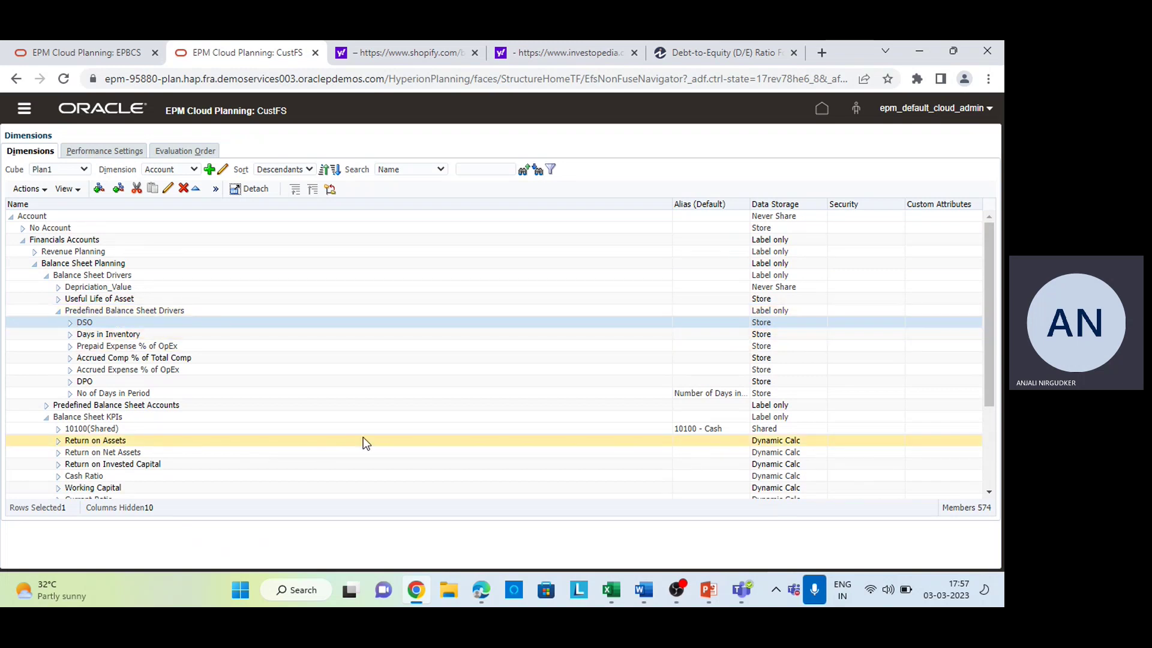
pyautogui.click(169, 189)
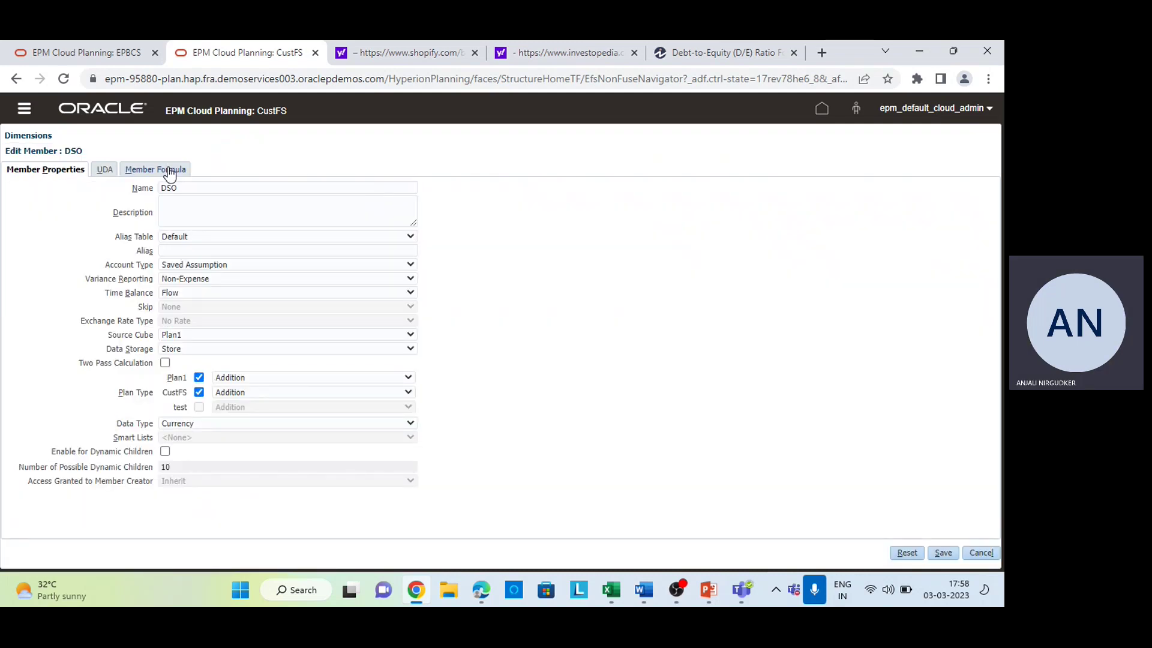
# Step: Show DSO's member formula for the Plan1 cube and screen-capture the formula area
pyautogui.click(170, 174)
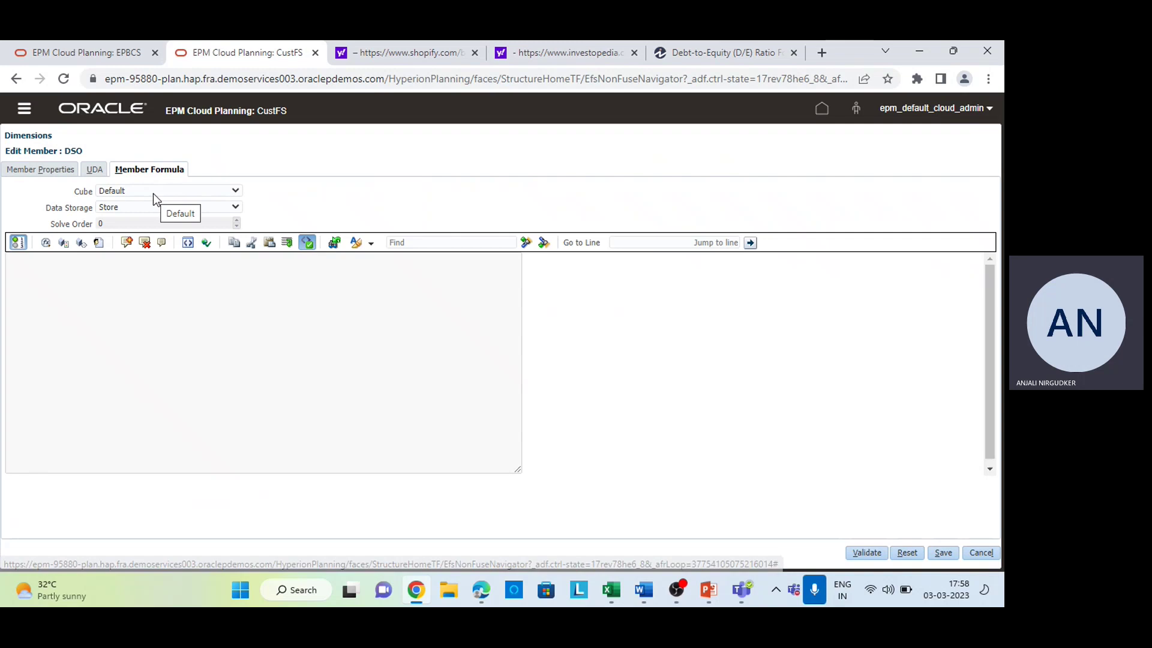
pyautogui.click(153, 192)
pyautogui.click(132, 215)
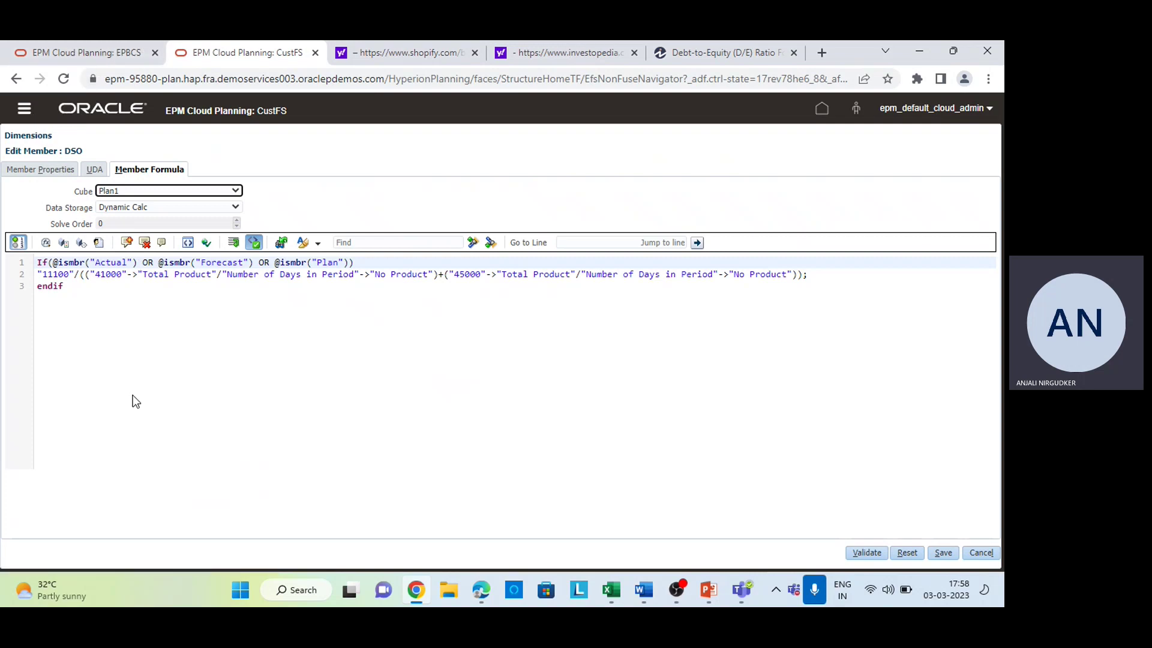
pyautogui.press('Print')
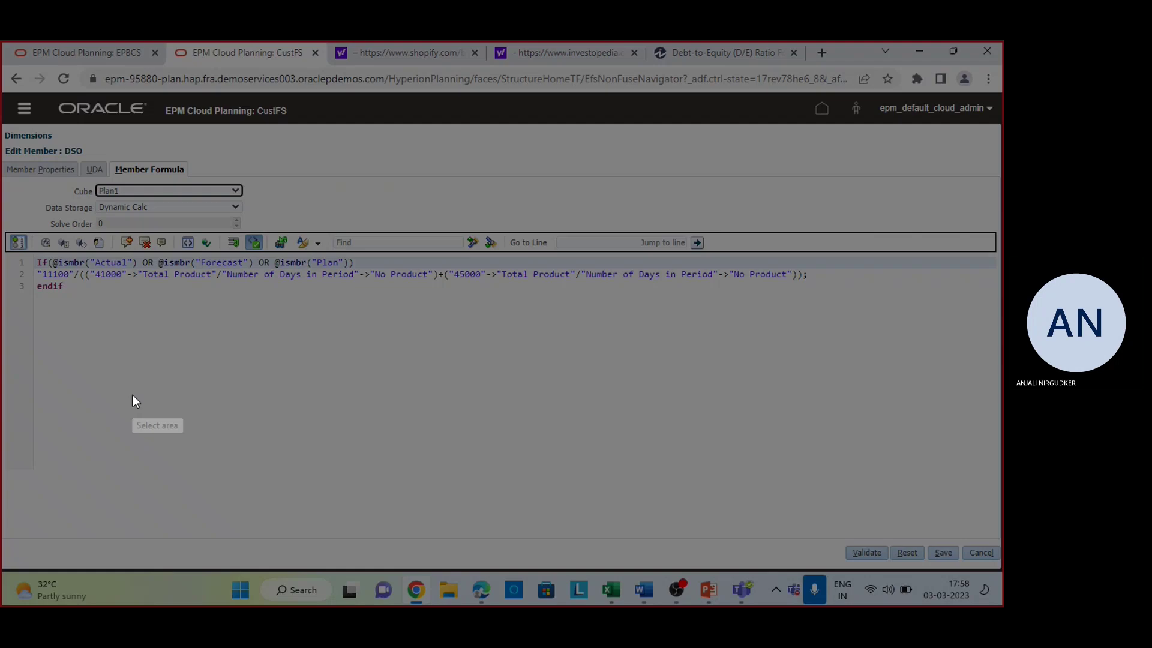
pyautogui.moveTo(29, 244); pyautogui.dragTo(843, 331)
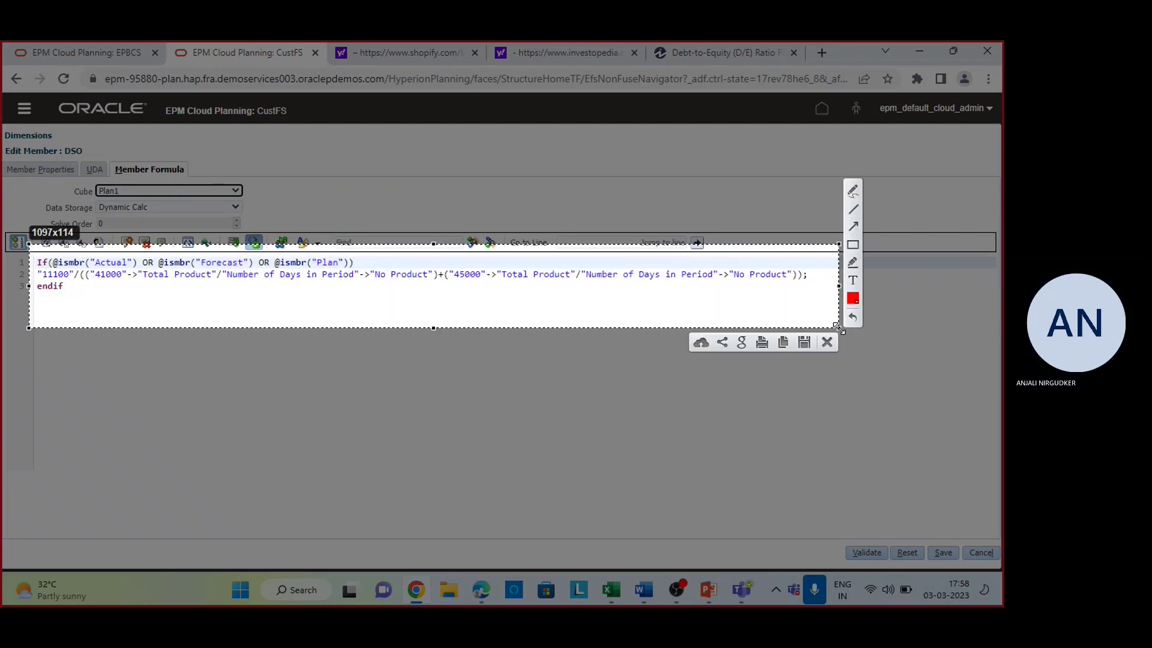
pyautogui.hotkey('ctrl', 'c')
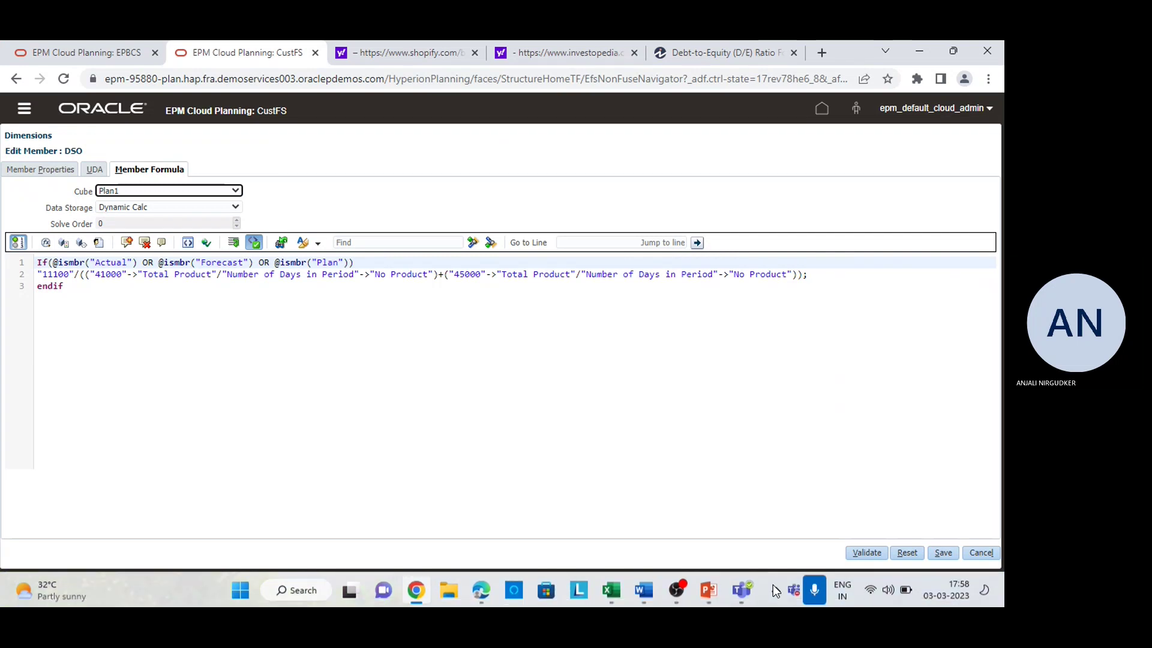
# Step: Paste the formula capture on a new unnumbered line below Debt to Equity in Word
pyautogui.click(655, 589)
pyautogui.scroll(-2, 684, 454)
pyautogui.click(740, 387)
pyautogui.press('Return')
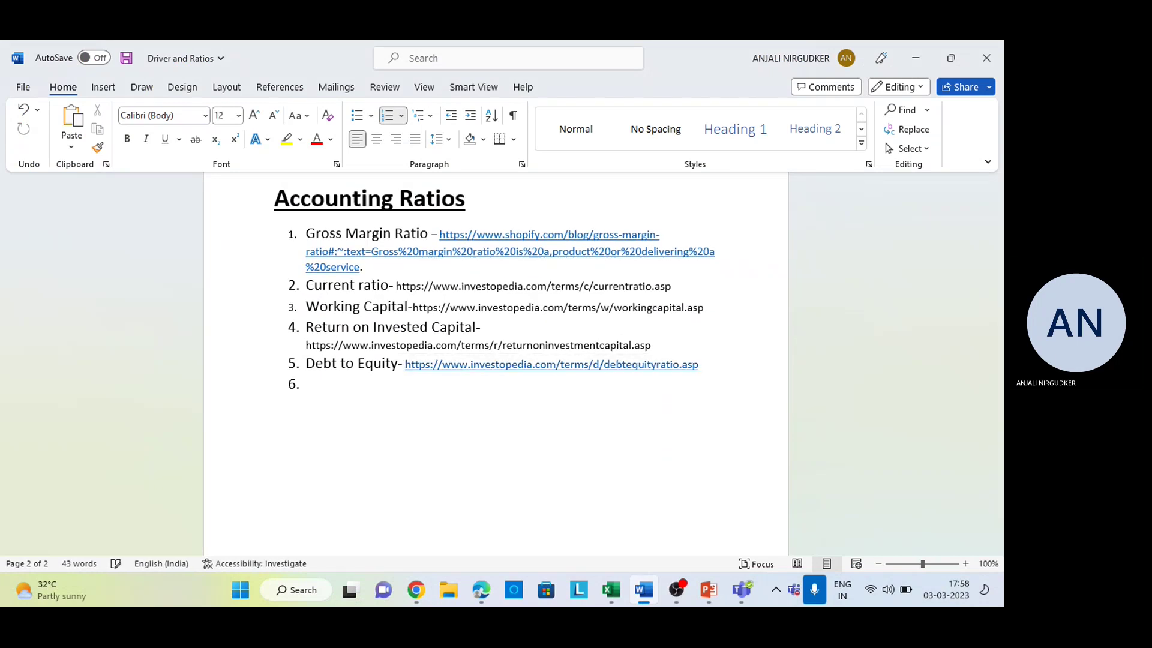
pyautogui.press('Return')
pyautogui.hotkey('ctrl', 'v')
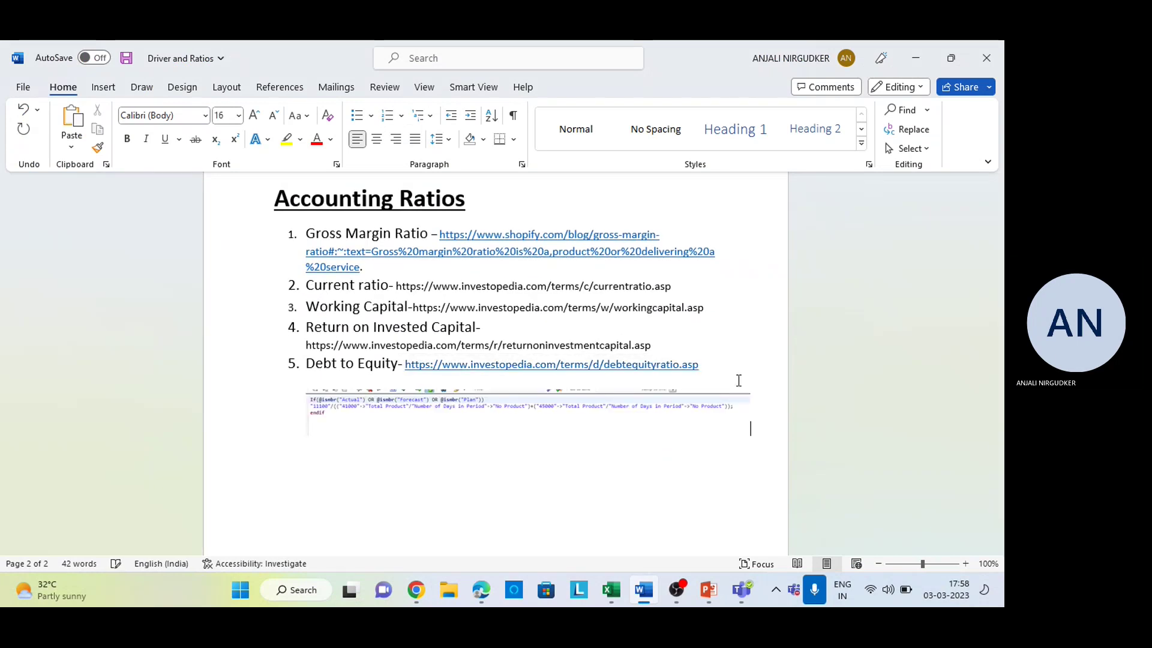
# Step: Resize the pasted formula screenshot, shortening its height to 4.02 cm
pyautogui.click(596, 402)
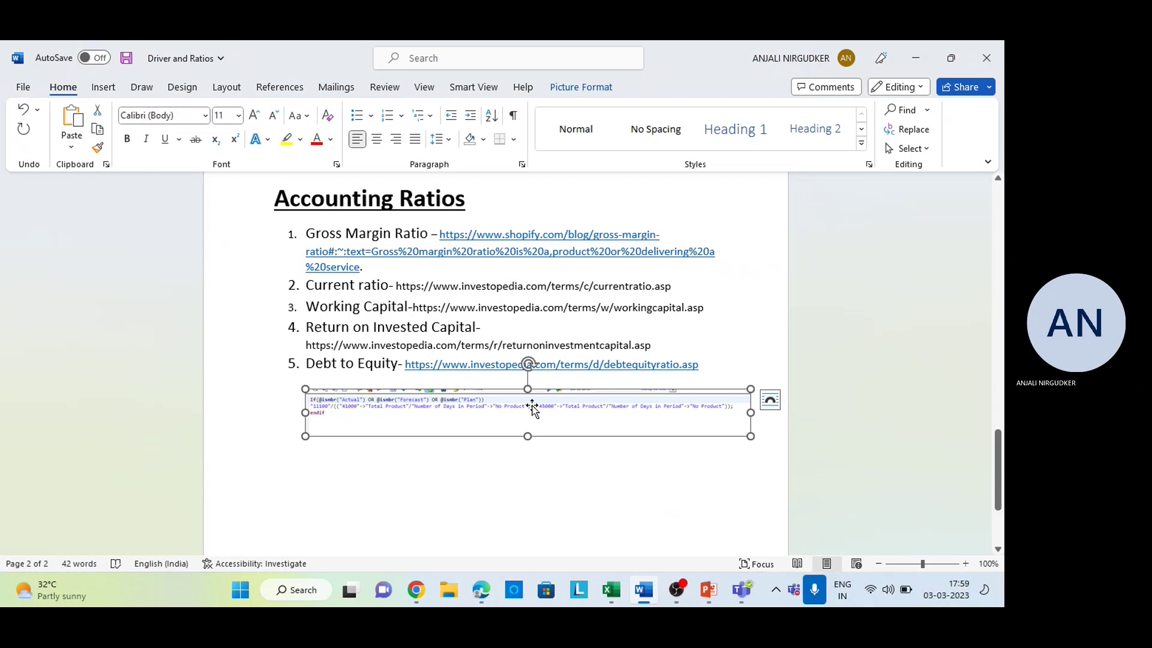
pyautogui.moveTo(526, 436); pyautogui.dragTo(524, 567)
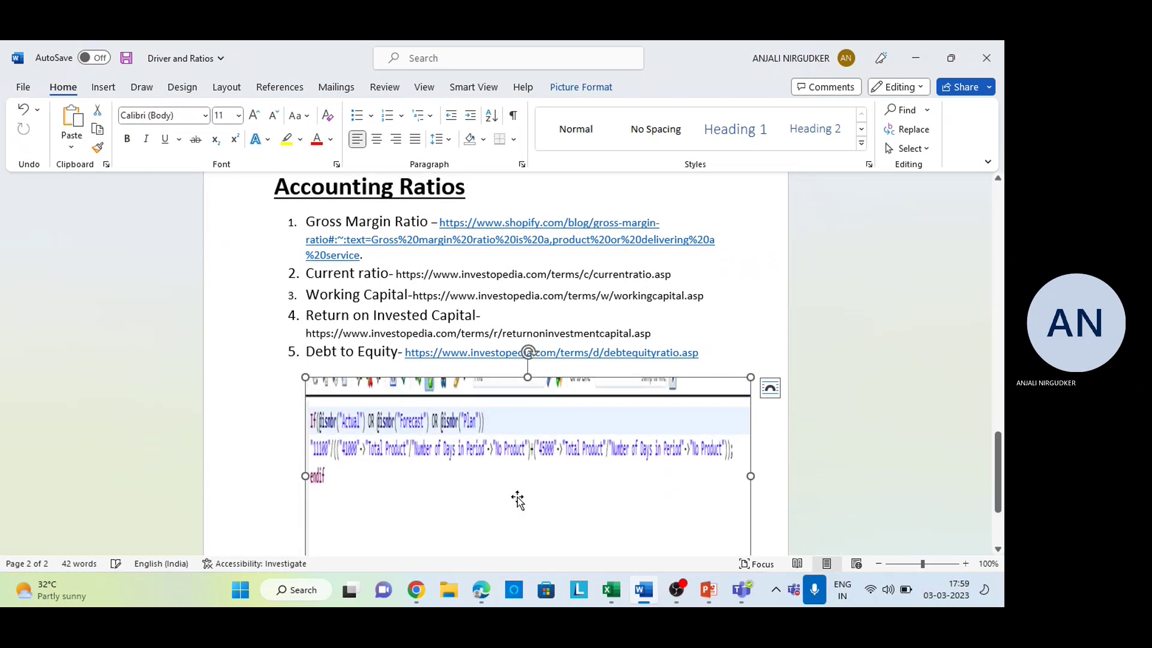
pyautogui.moveTo(515, 490); pyautogui.dragTo(534, 329)
pyautogui.scroll(-2, 521, 354)
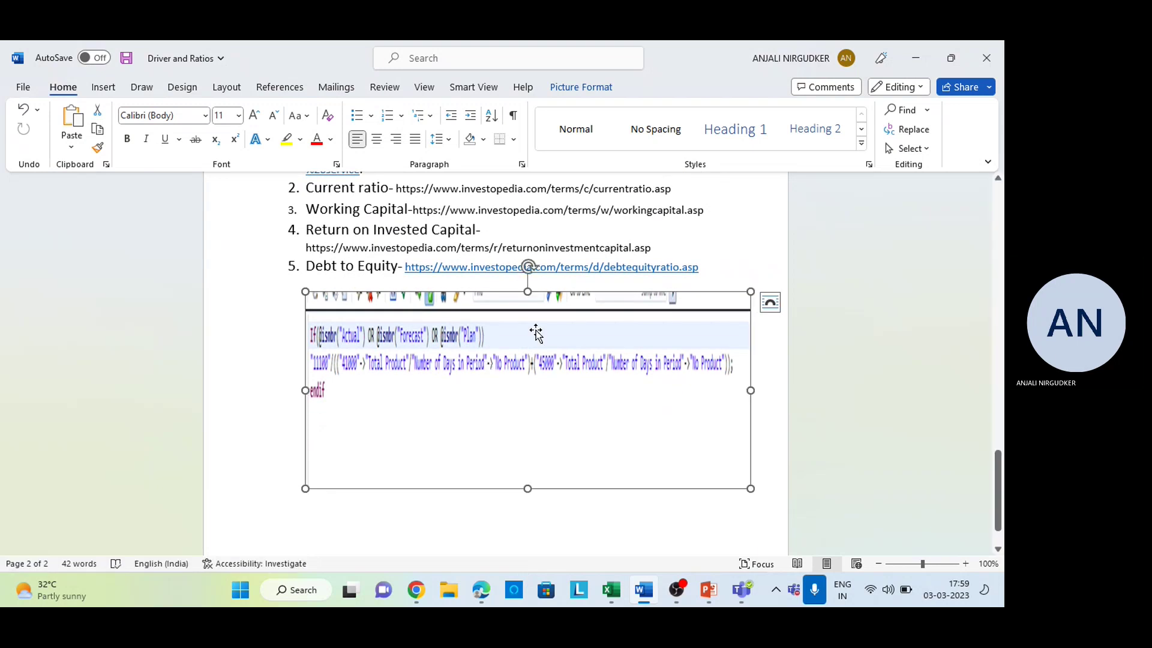
pyautogui.doubleClick(526, 369)
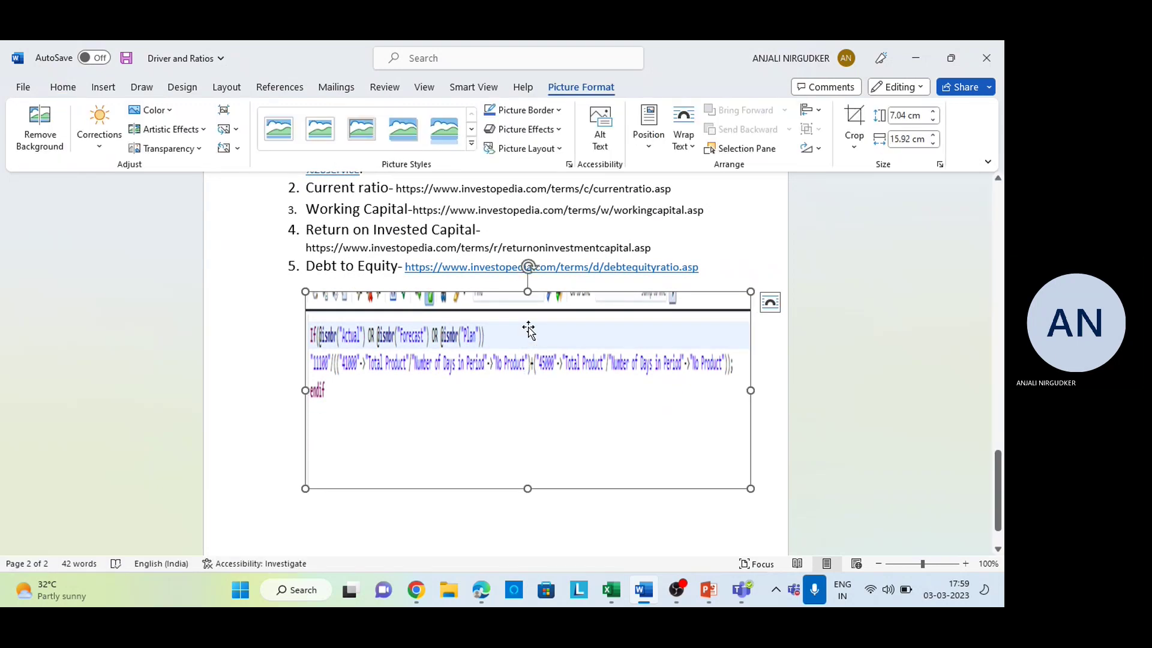
pyautogui.moveTo(527, 289); pyautogui.dragTo(527, 376)
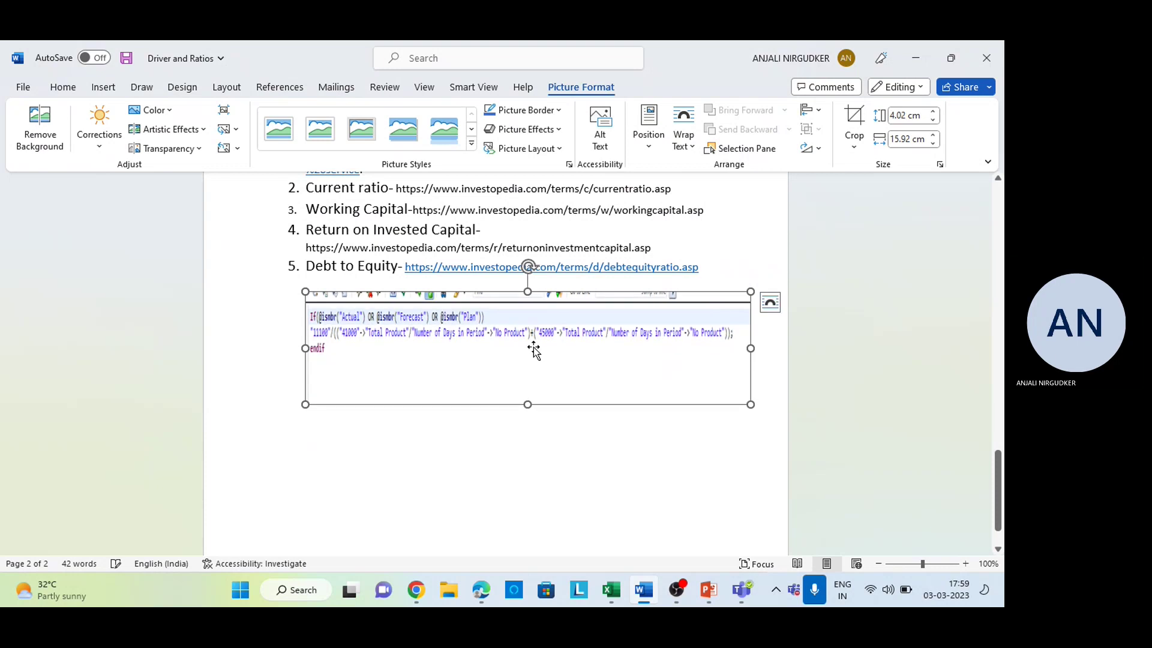
# Step: Add a bold, underlined 'DSO' heading above the formula screenshot
pyautogui.click(733, 266)
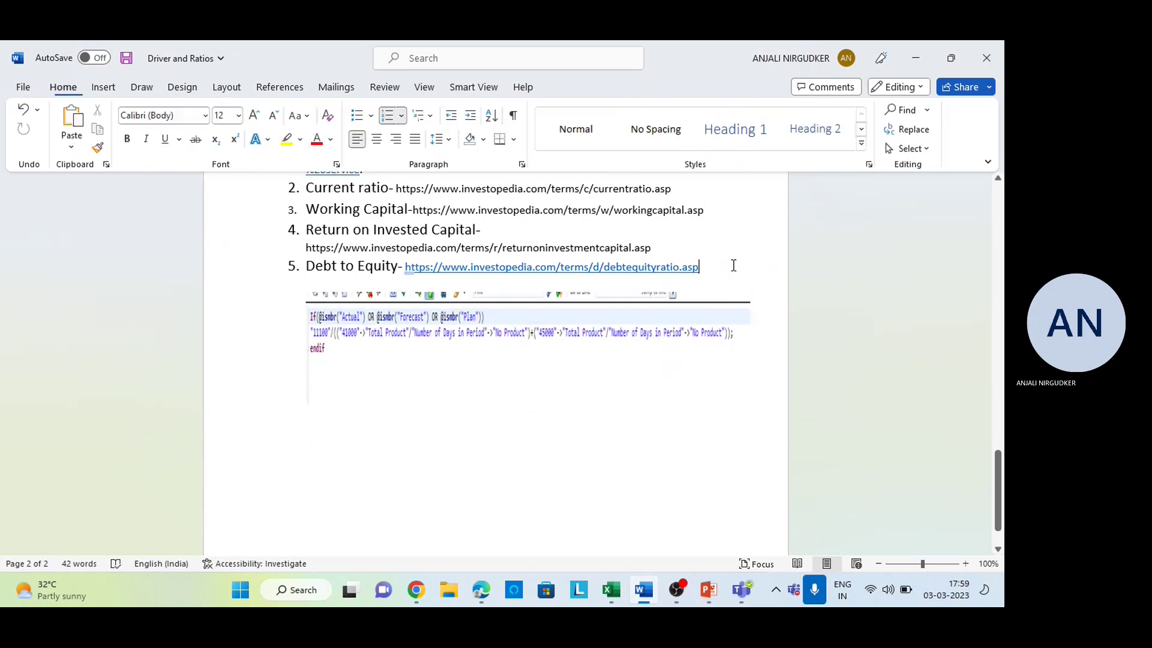
pyautogui.press('Return')
pyautogui.press('Return')
pyautogui.press('Return')
pyautogui.press('Return')
pyautogui.write('DSO')
pyautogui.hotkey('shift', 'Left')
pyautogui.hotkey('shift', 'Left')
pyautogui.hotkey('shift', 'Left')
pyautogui.hotkey('ctrl', 'b')
pyautogui.hotkey('ctrl', 'u')
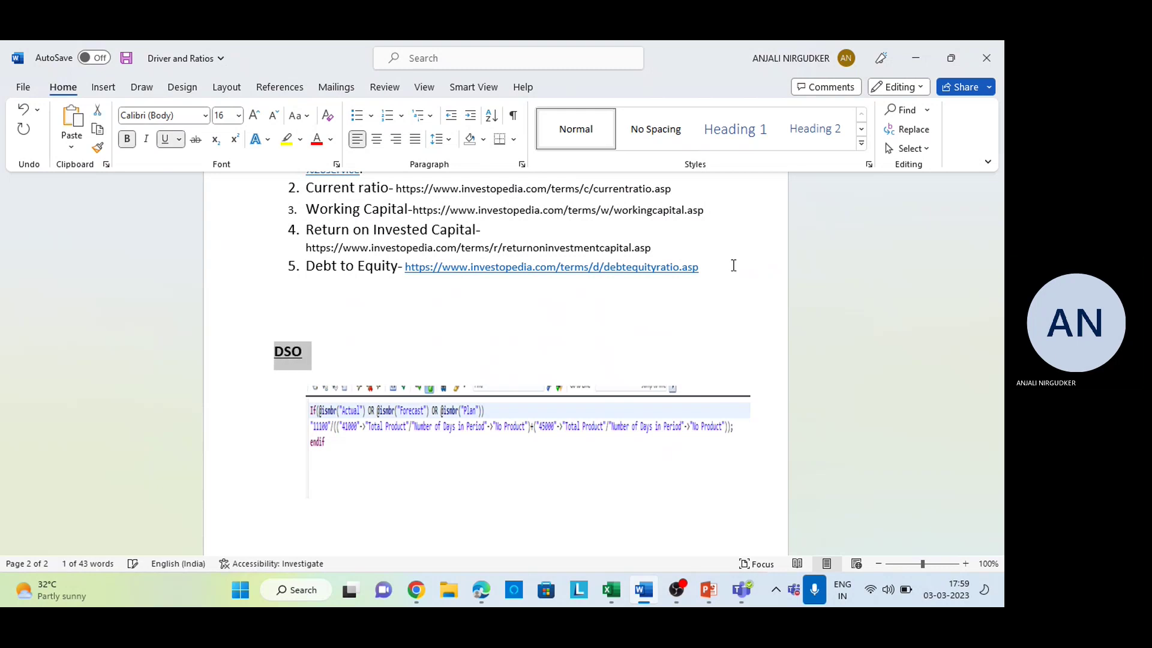
pyautogui.click(433, 420)
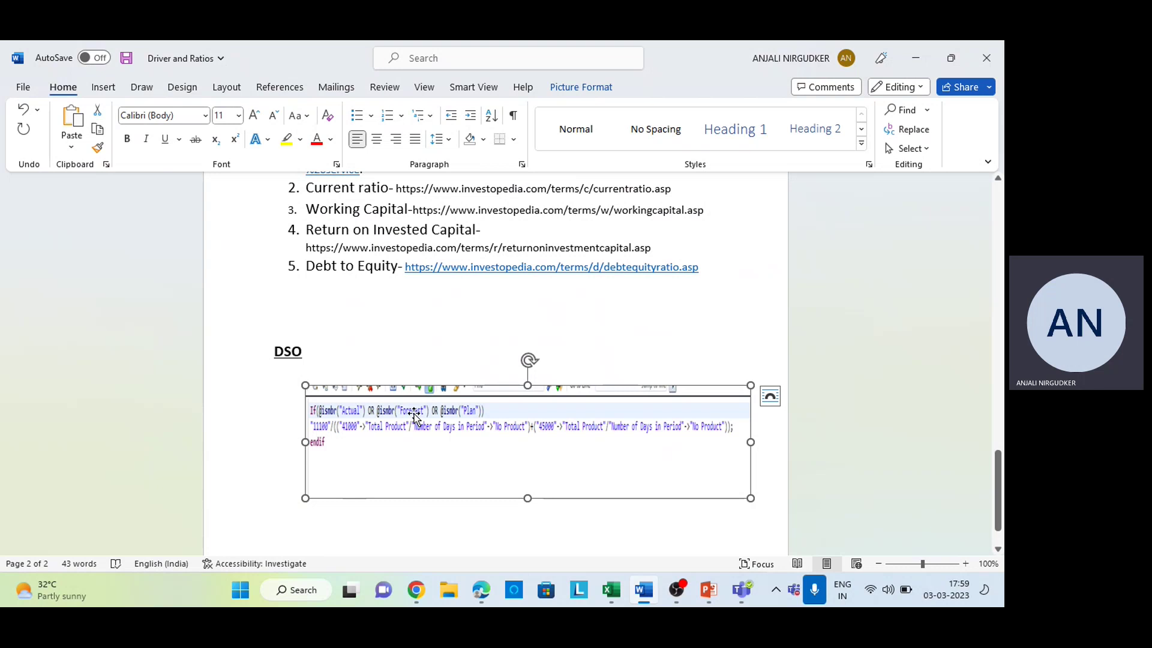
pyautogui.hotkey('alt', 'Tab')
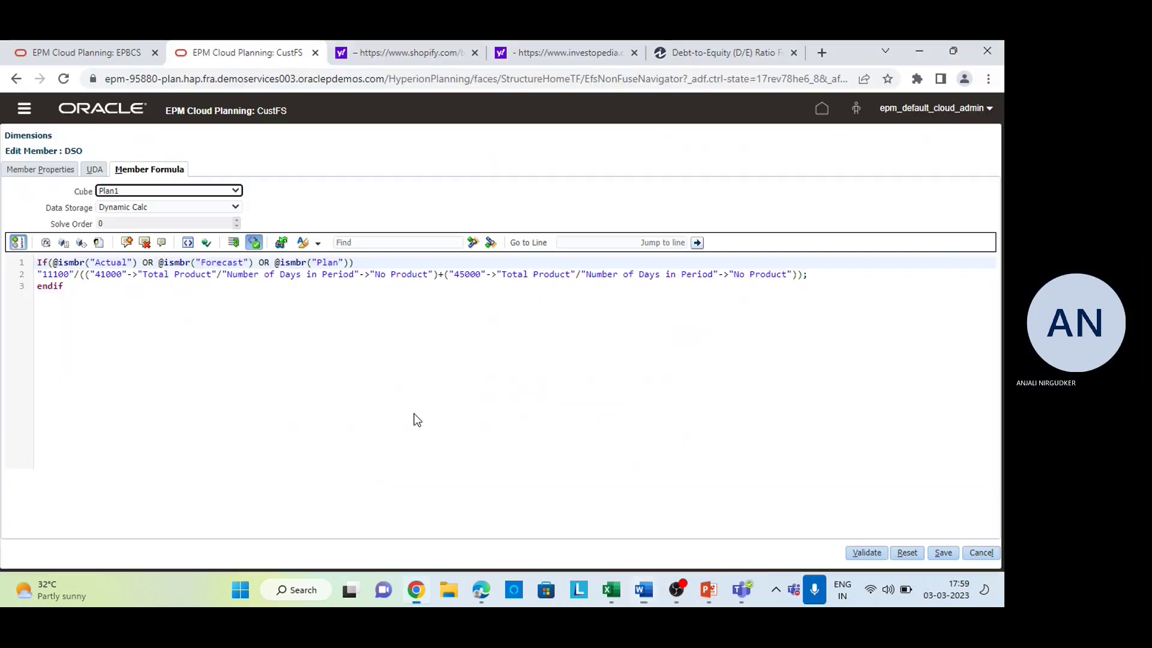
# Step: Close the DSO member editor without saving
pyautogui.click(984, 554)
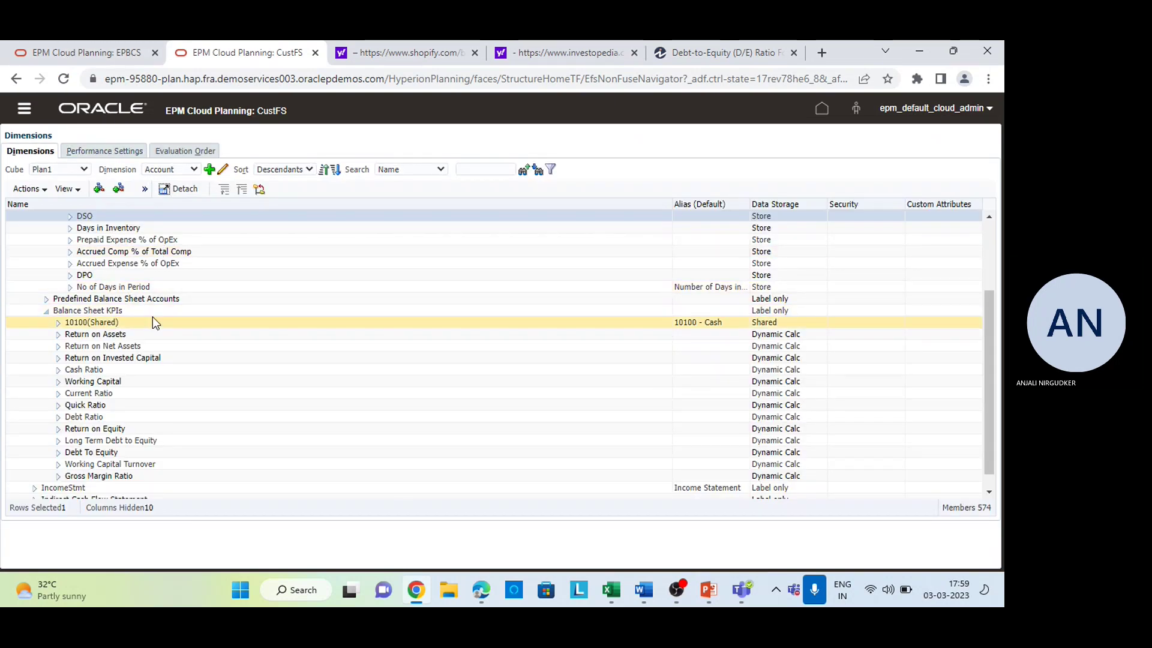
pyautogui.hotkey('alt', 'Tab')
pyautogui.hotkey('alt', 'Tab')
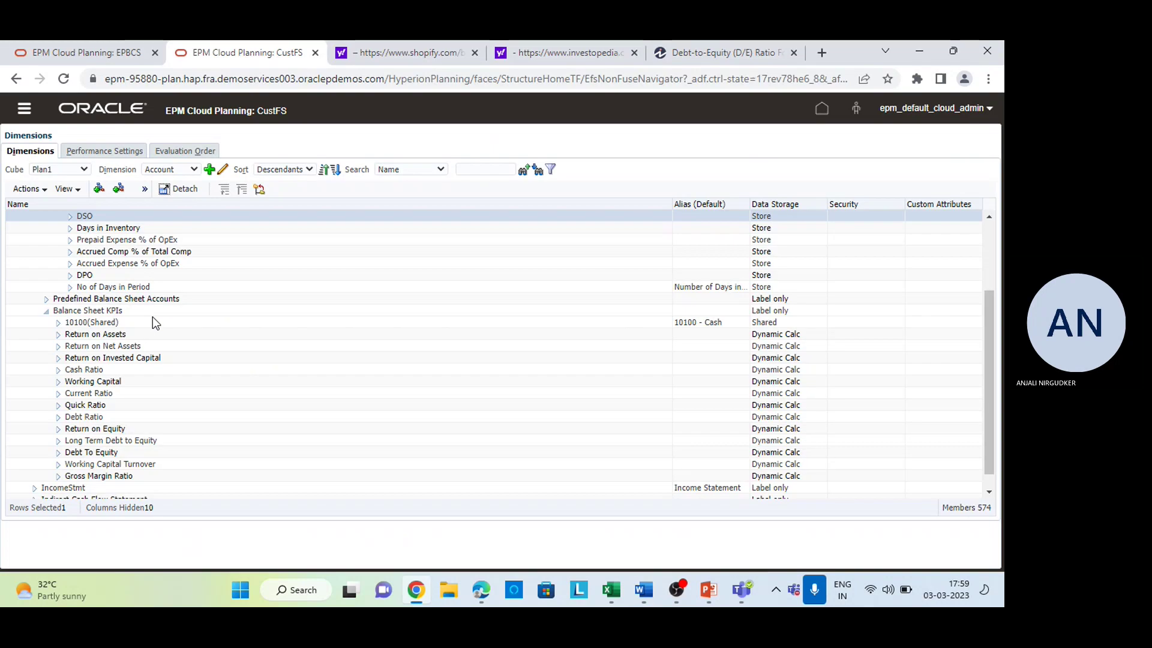
pyautogui.scroll(3, 153, 317)
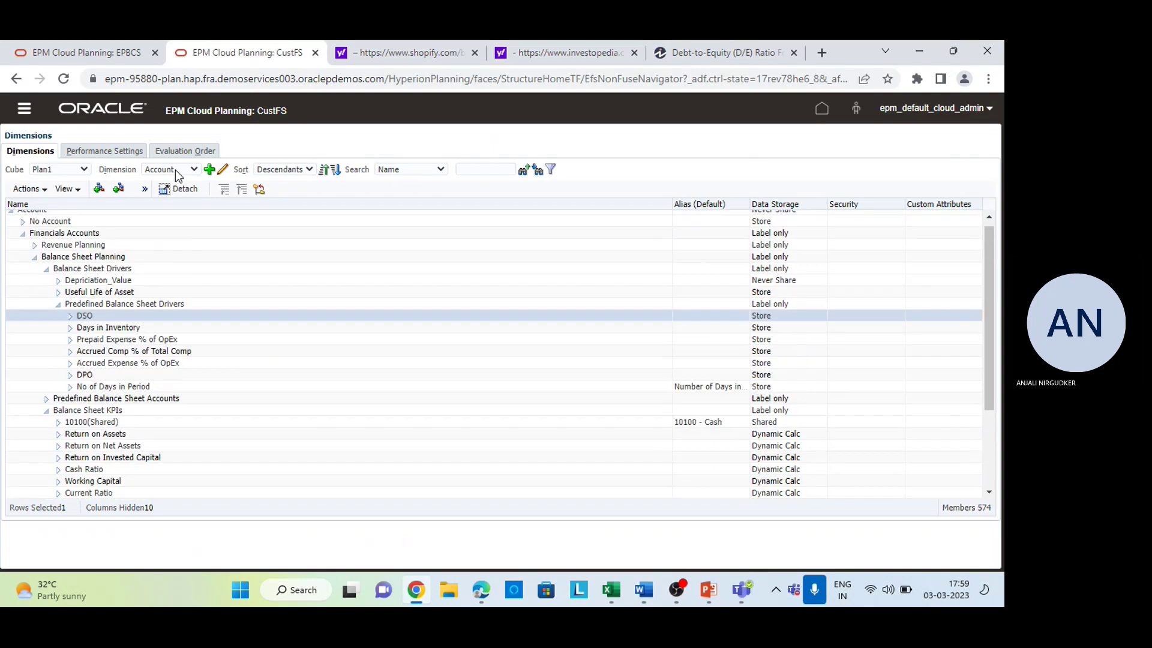
# Step: Search both names and aliases for member 11100 and widen the Alias column
pyautogui.click(441, 167)
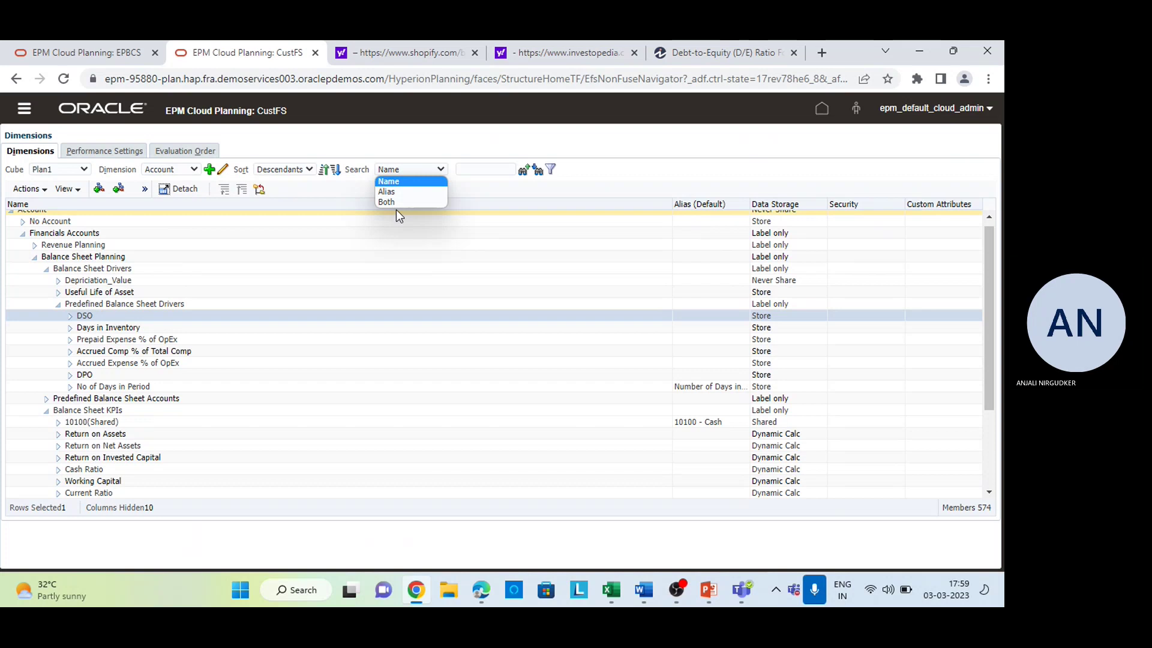
pyautogui.click(396, 207)
pyautogui.click(470, 168)
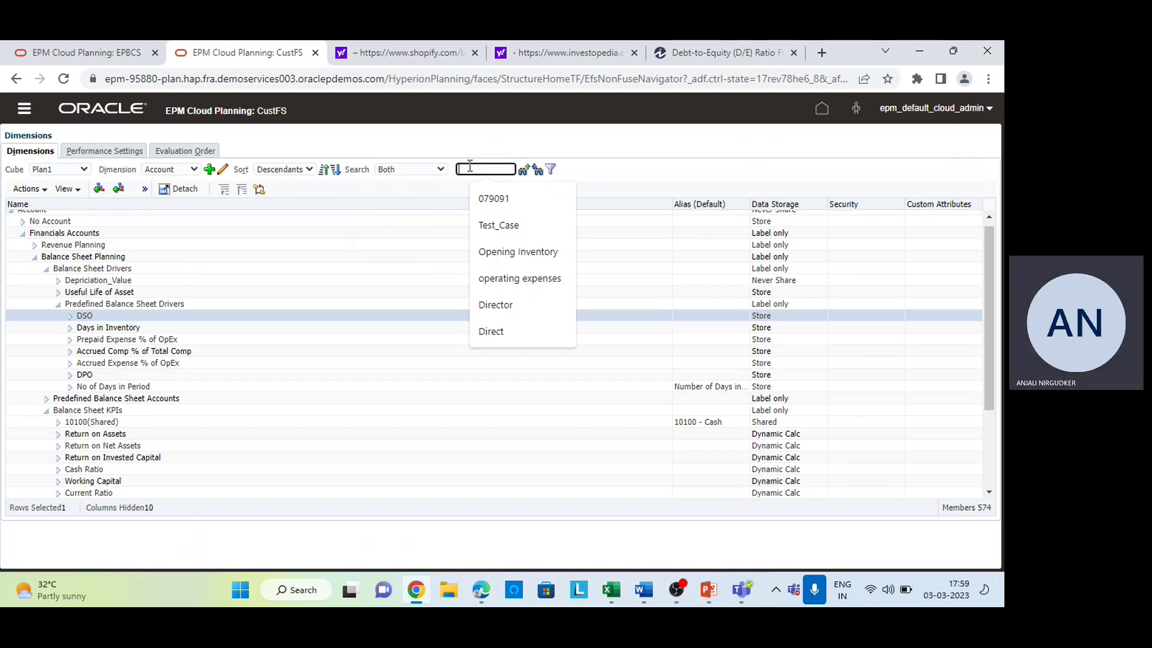
pyautogui.write('11100')
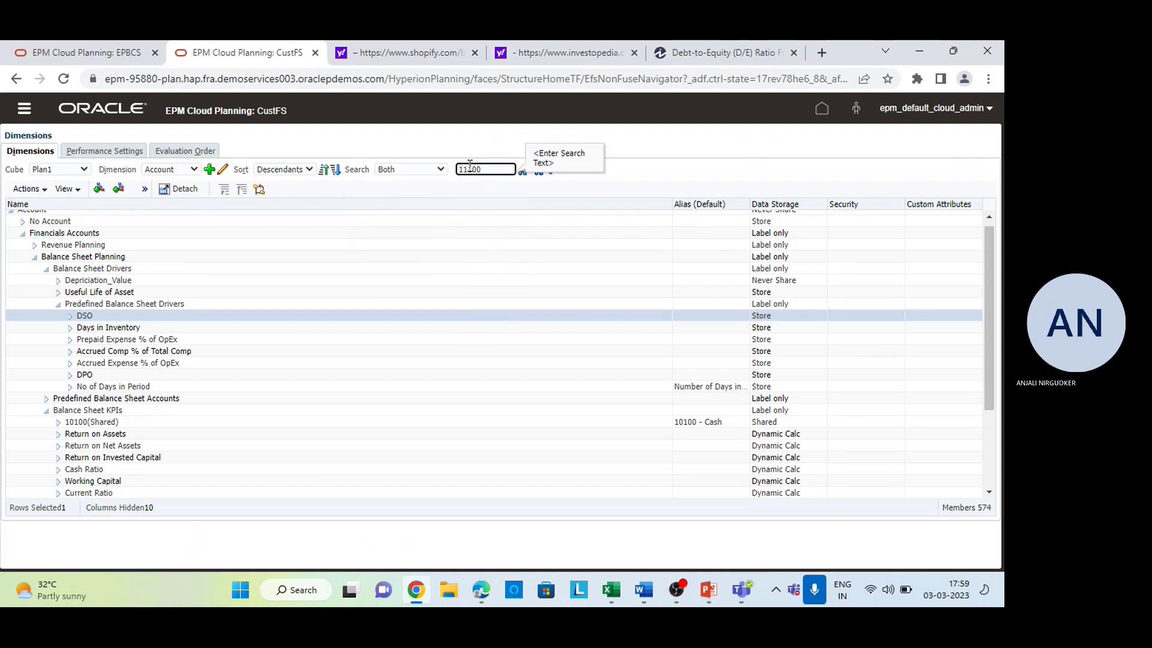
pyautogui.click(537, 173)
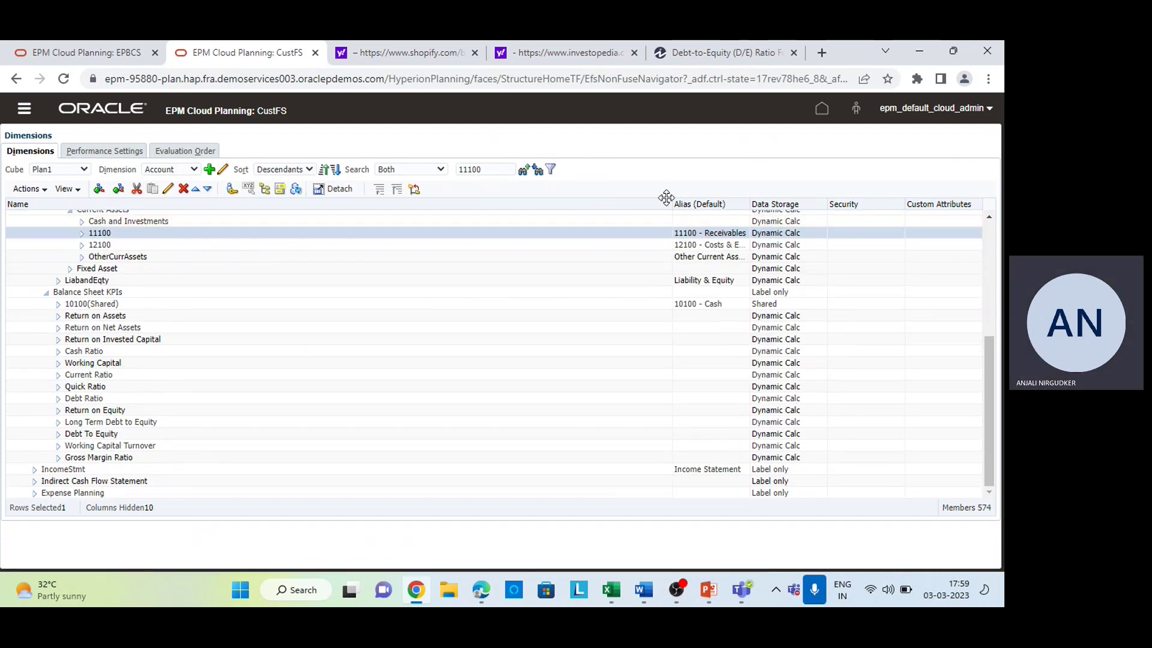
pyautogui.moveTo(672, 198); pyautogui.dragTo(423, 208)
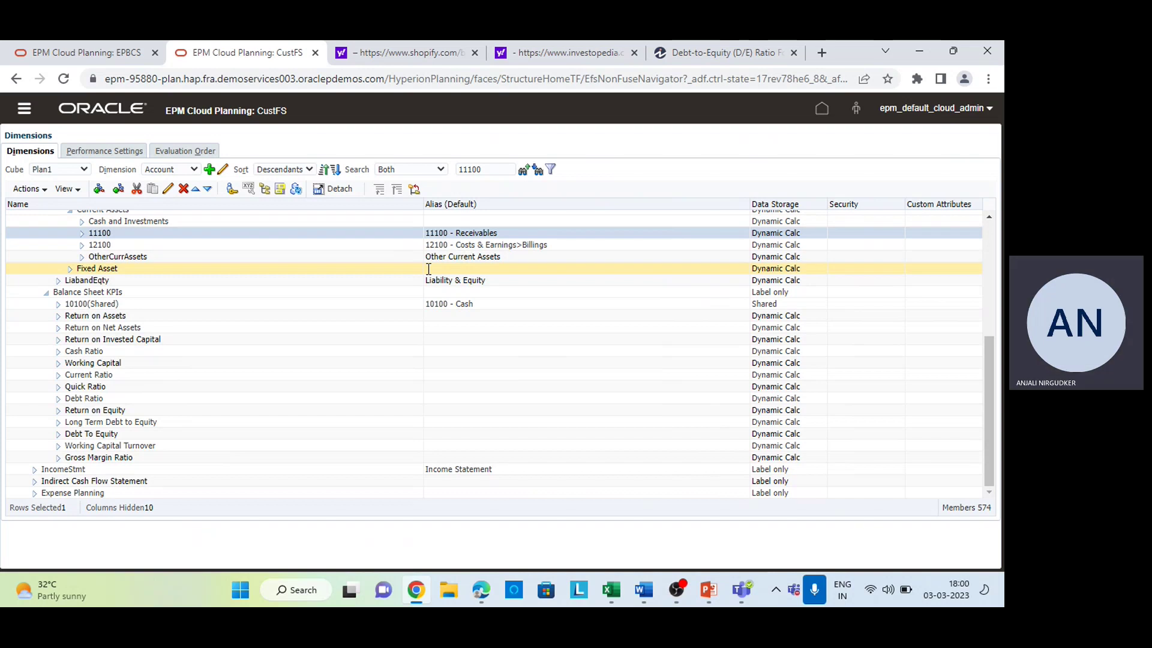
pyautogui.hotkey('alt', 'Tab')
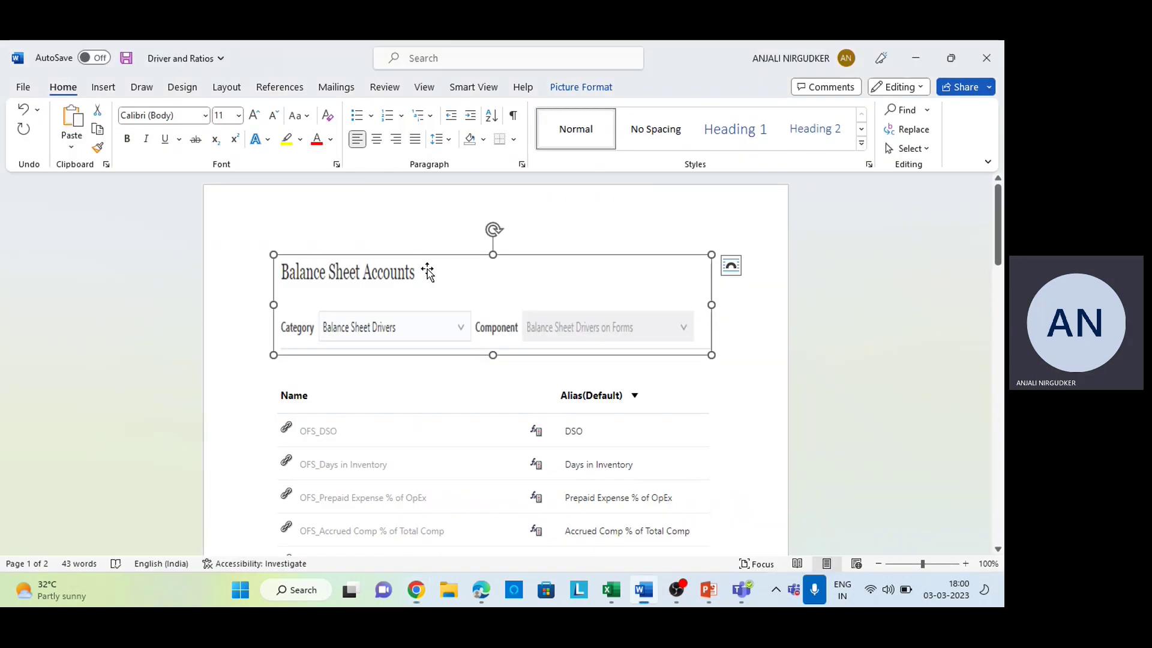
# Step: Scroll through the Driver and Ratios notes down to the DSO formula image
pyautogui.scroll(-5, 583, 384)
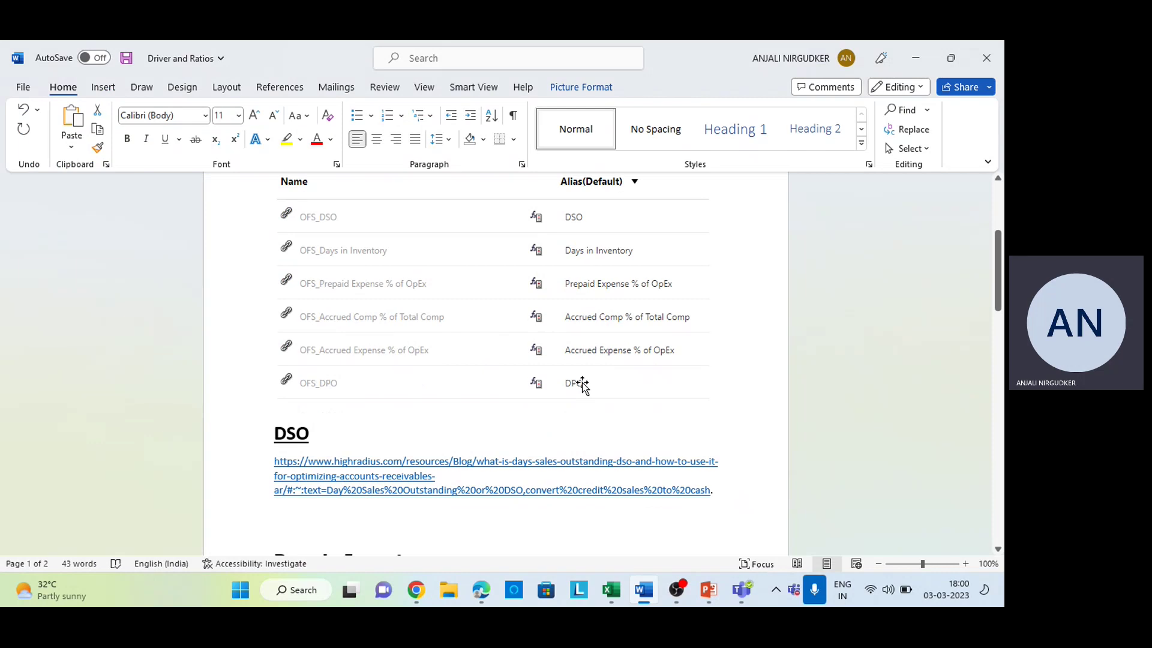
pyautogui.scroll(-4, 583, 385)
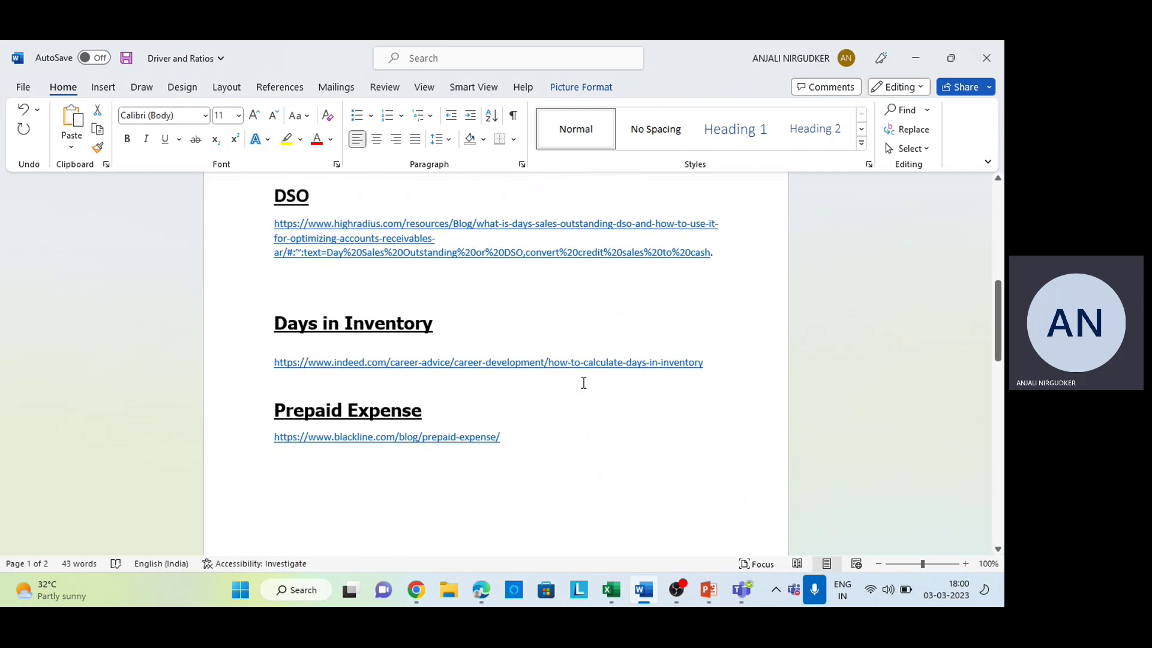
pyautogui.hotkey('alt', 'Tab')
pyautogui.hotkey('alt', 'Tab')
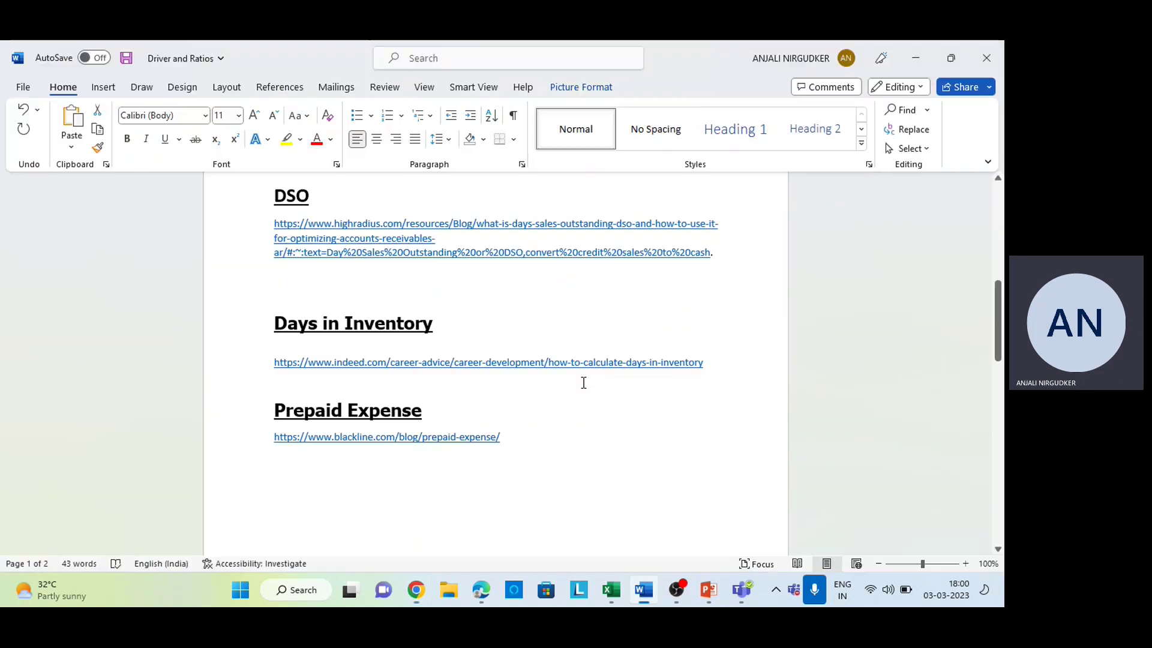
pyautogui.scroll(-14, 583, 383)
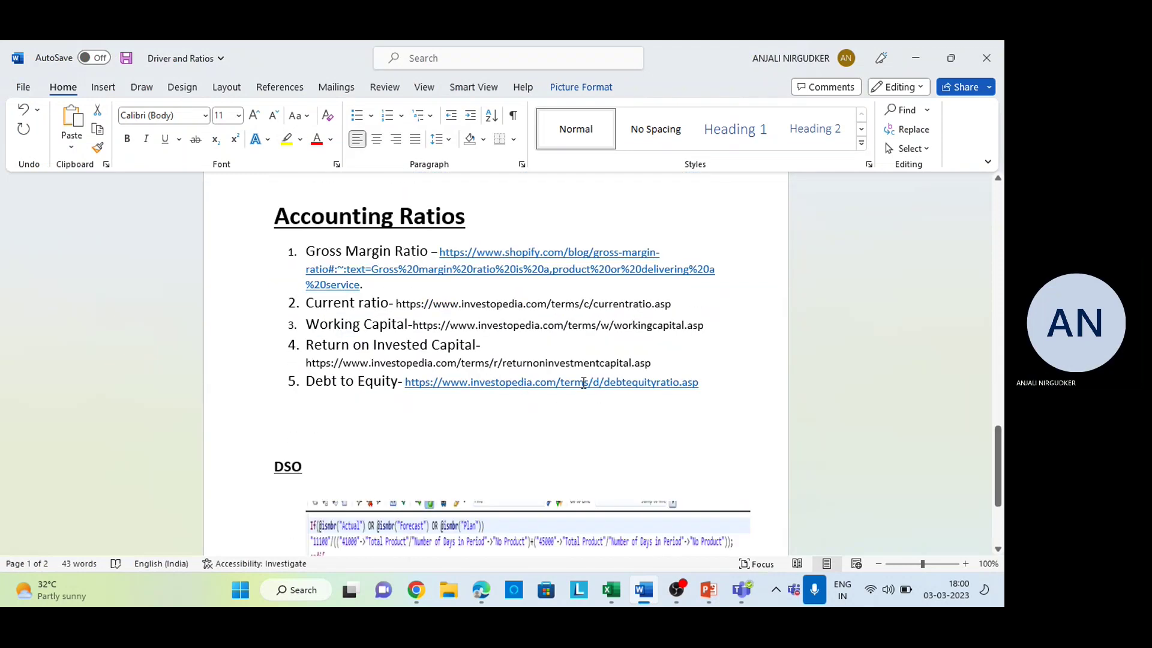
pyautogui.scroll(-1, 583, 385)
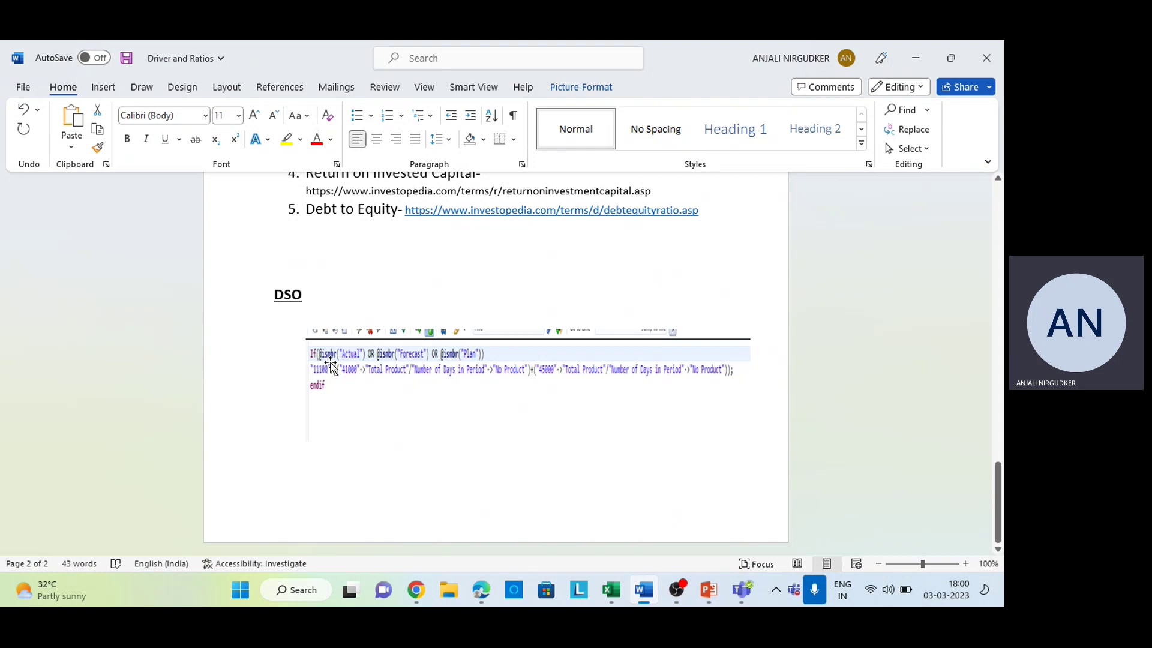
pyautogui.hotkey('alt', 'Tab')
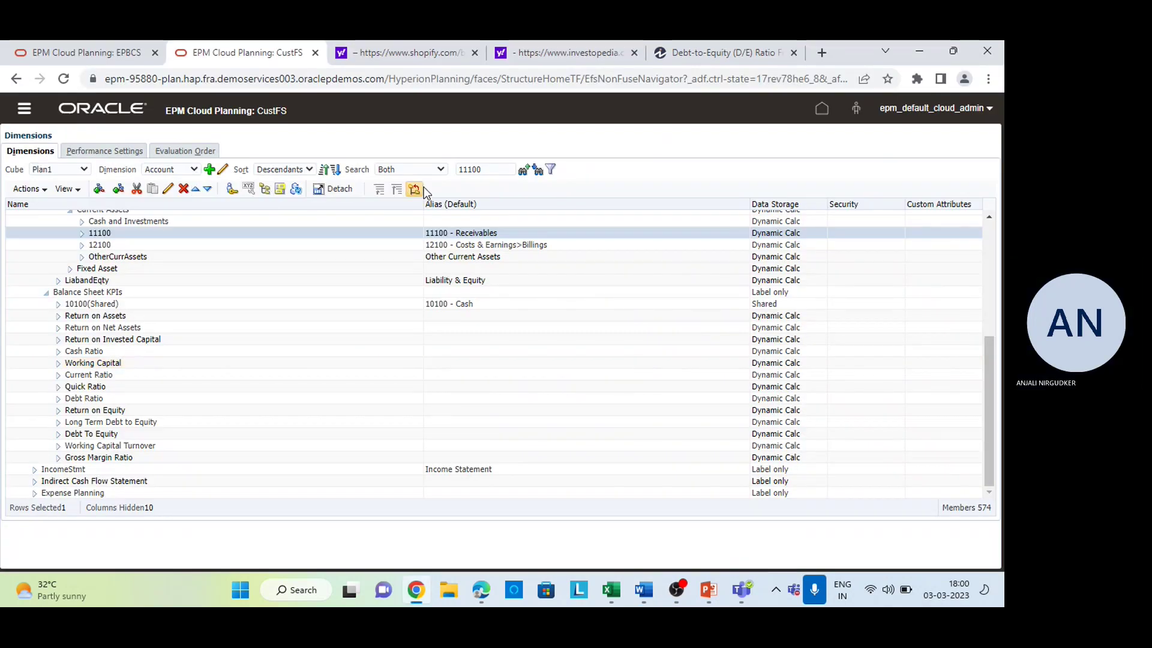
# Step: Search for member 41000 (Contract Revenue) and check it against the DSO formula notes
pyautogui.doubleClick(500, 169)
pyautogui.write('410000')
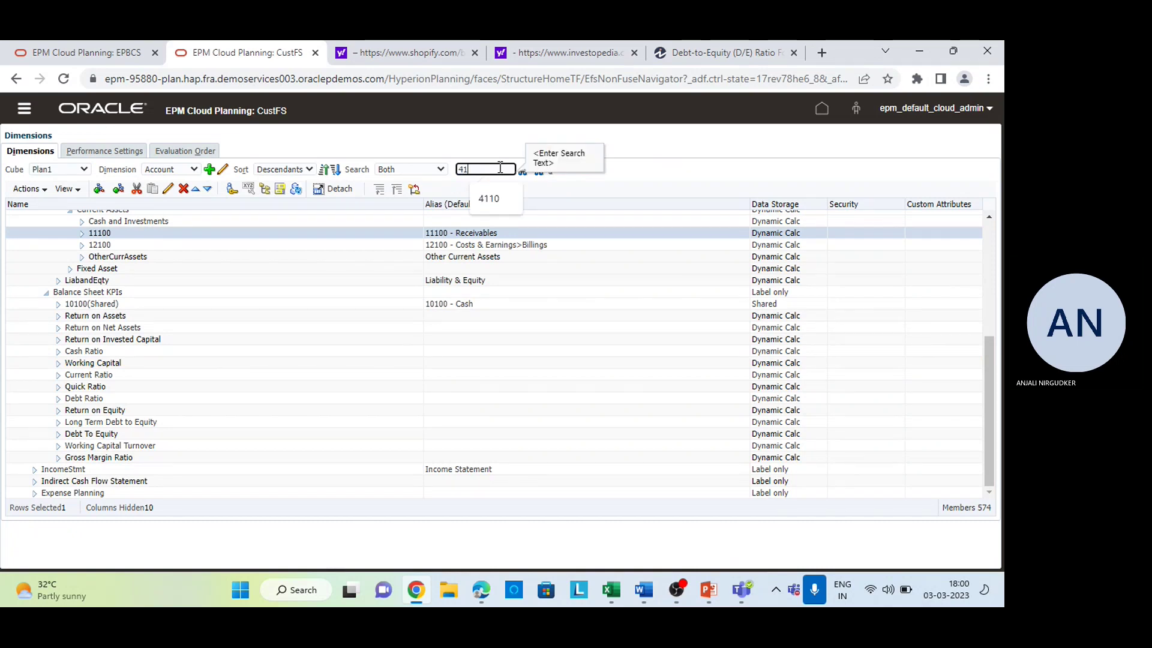
pyautogui.click(539, 173)
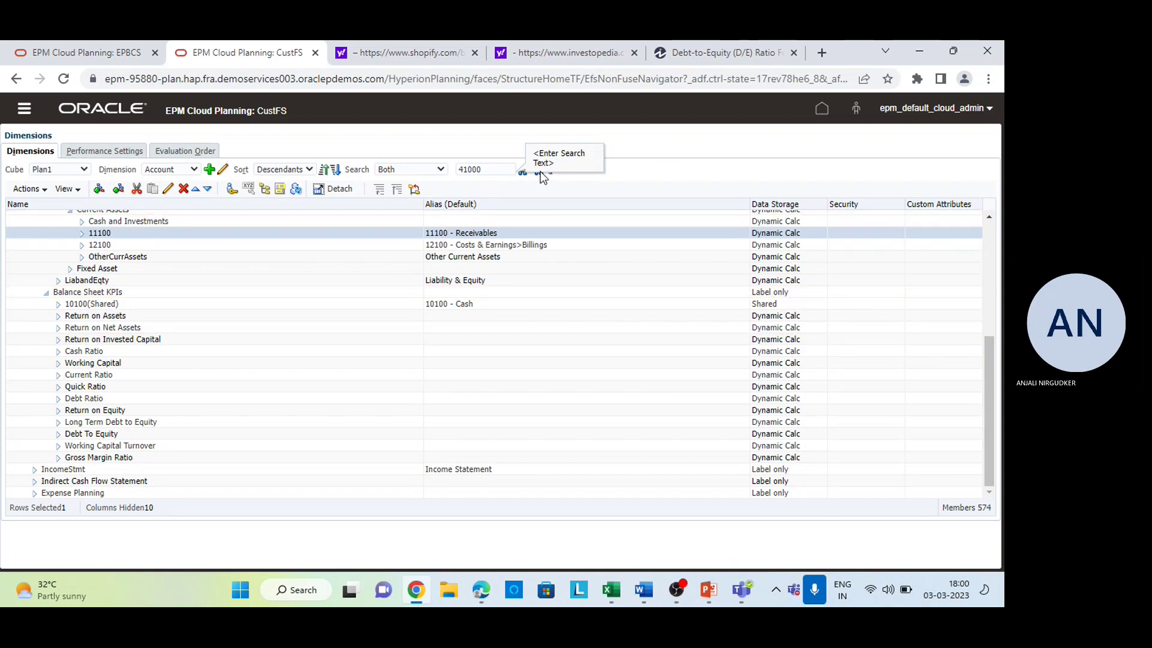
pyautogui.click(541, 176)
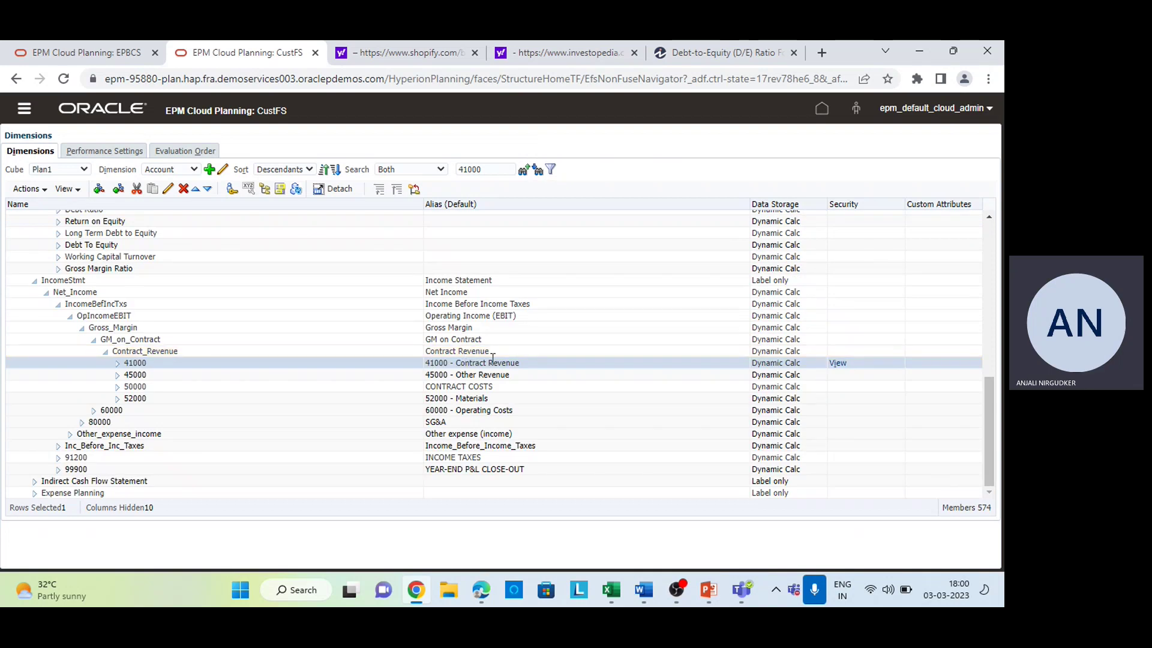
pyautogui.hotkey('alt', 'Tab')
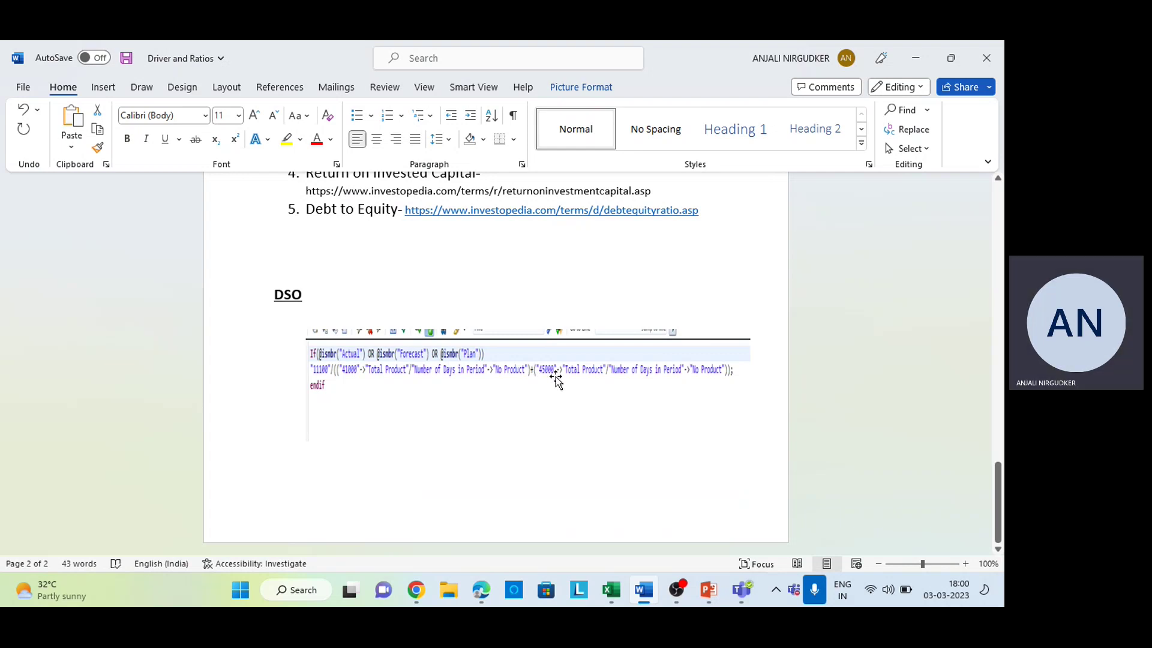
pyautogui.hotkey('alt', 'Tab')
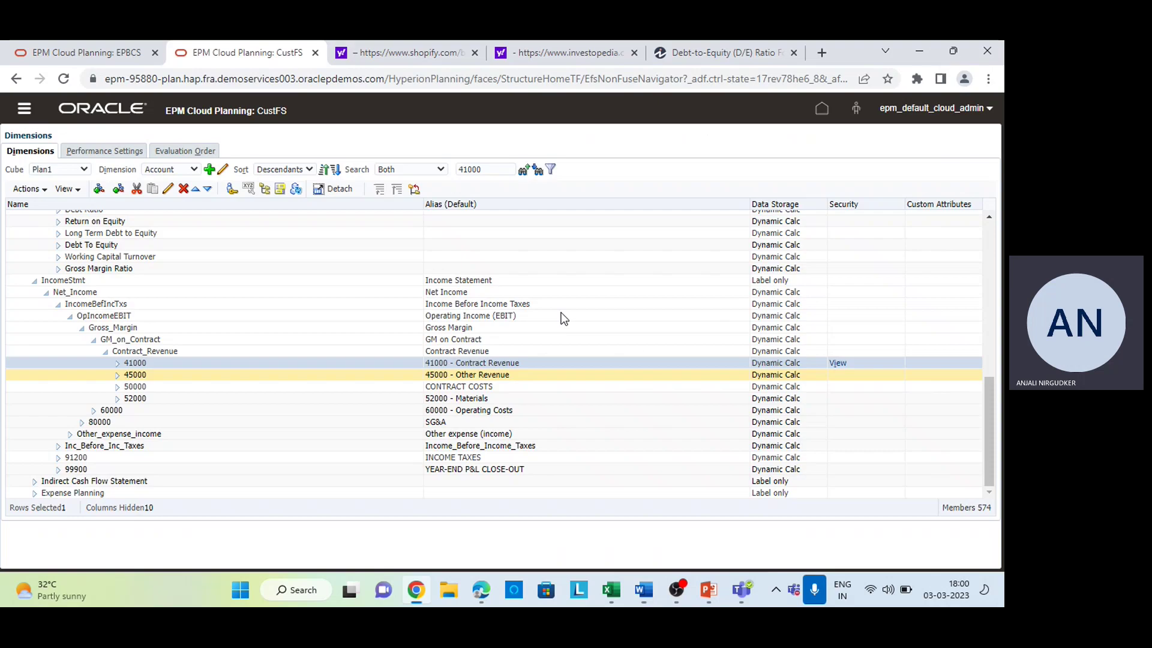
# Step: Change the search term to 45000 and locate 45000 - Other Revenue
pyautogui.click(467, 169)
pyautogui.press('BackSpace')
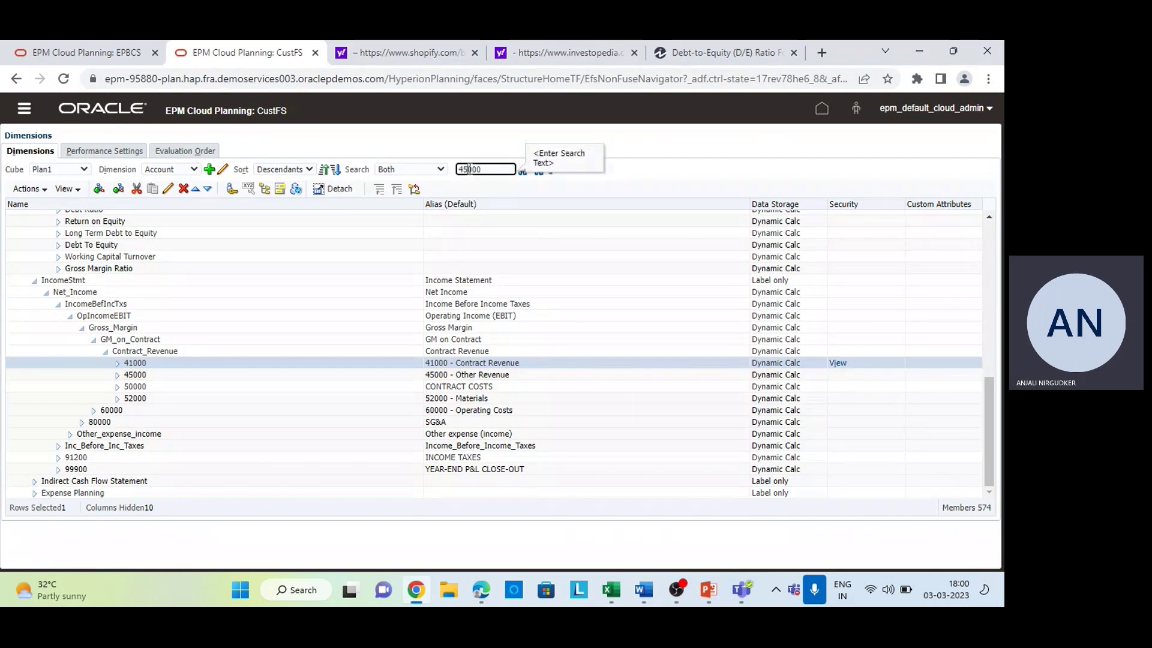
pyautogui.click(540, 173)
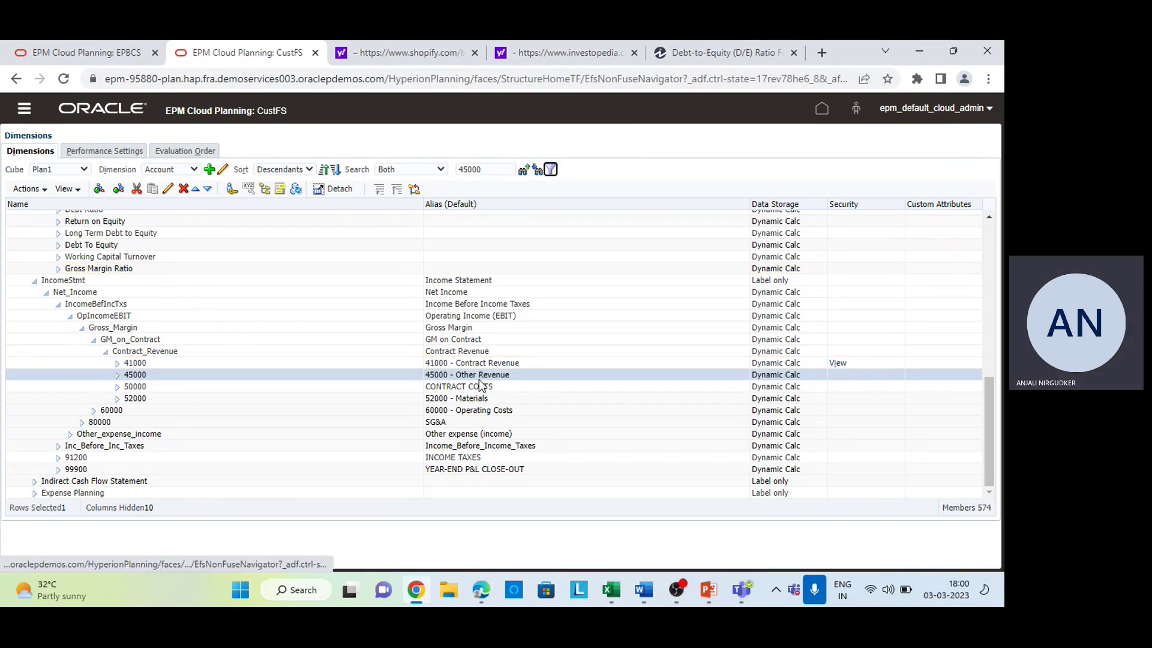
pyautogui.hotkey('alt', 'Tab')
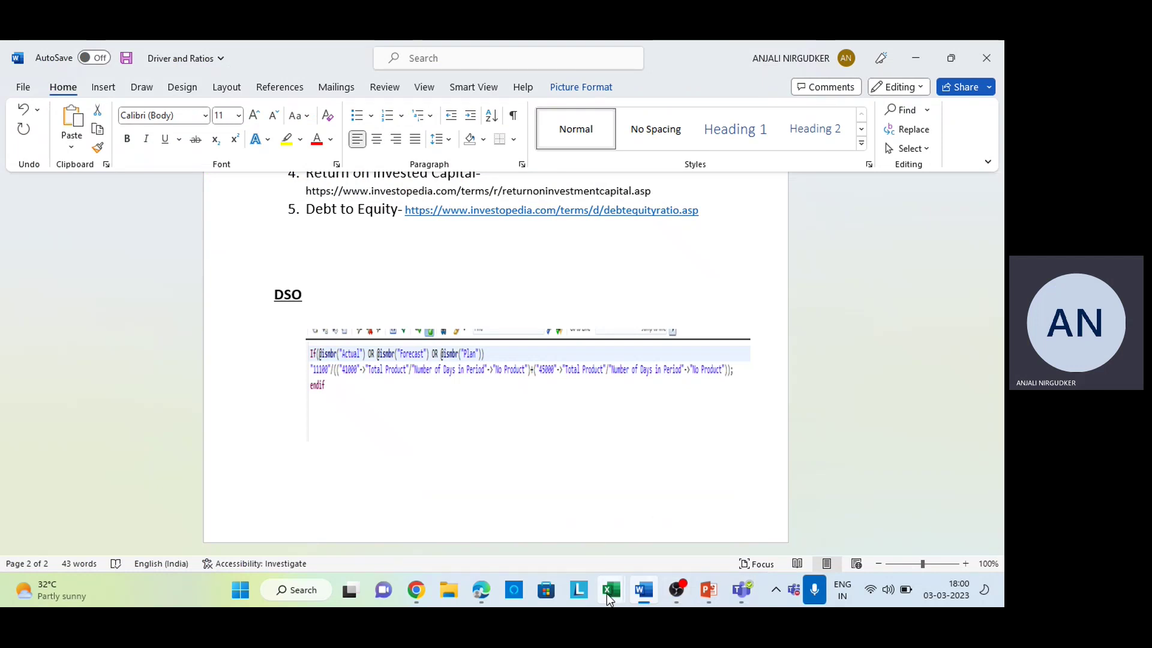
# Step: On the Driver Rate sheet, enter #Missing in B4 and refresh the grid
pyautogui.moveTo(607, 593)
pyautogui.click(654, 506)
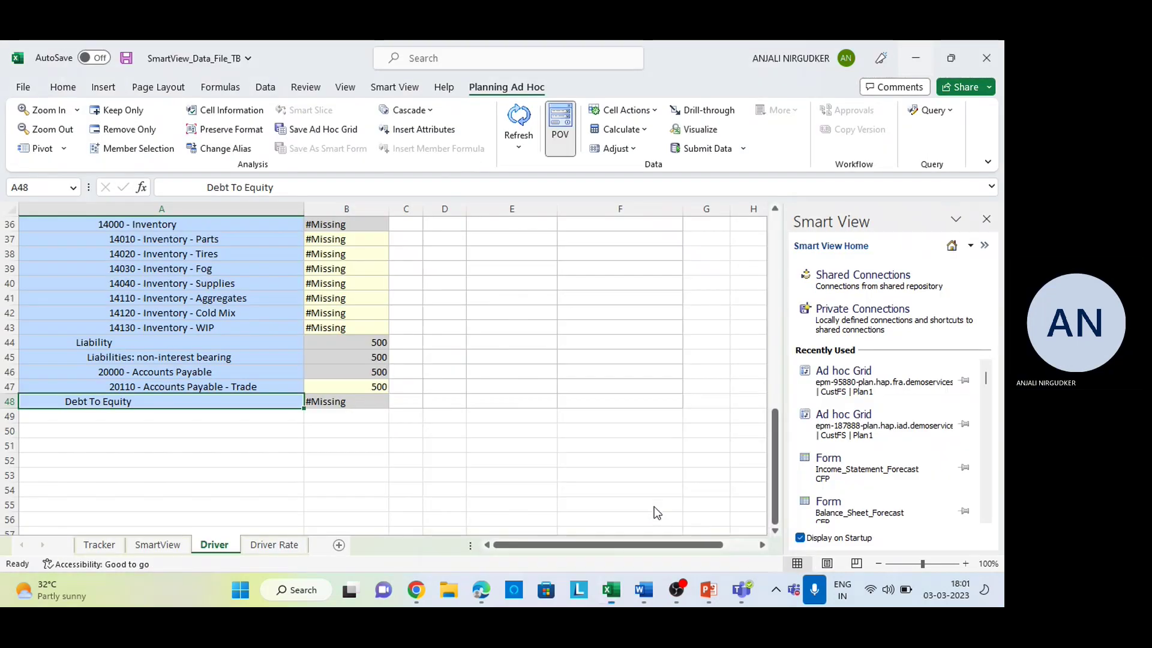
pyautogui.click(268, 544)
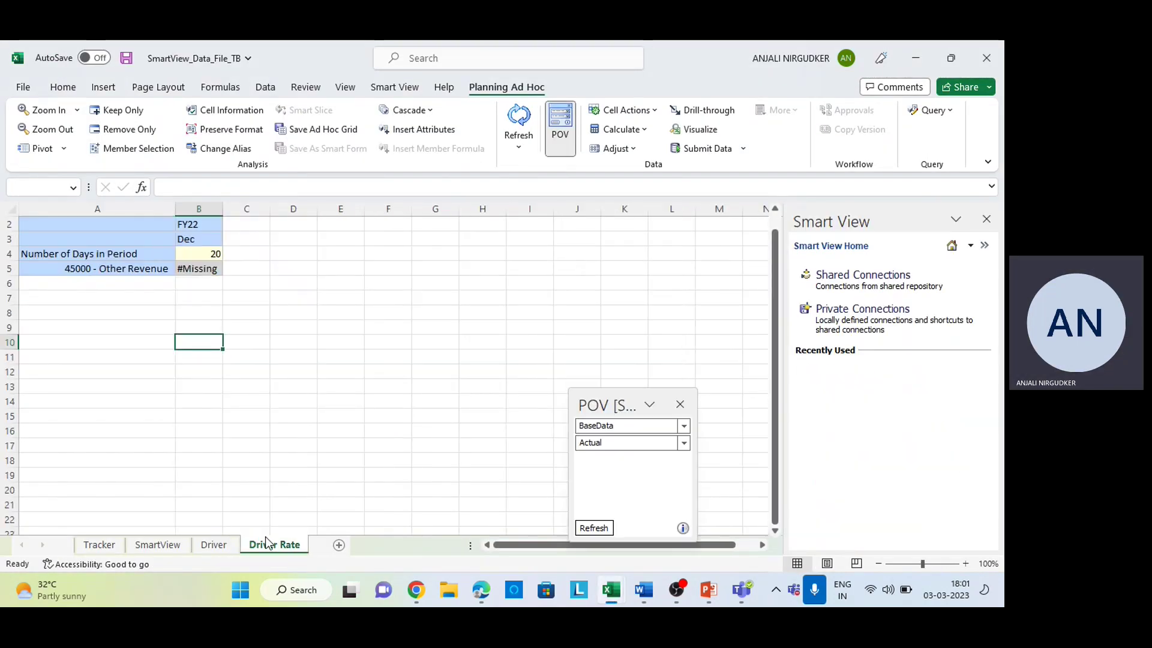
pyautogui.moveTo(620, 412); pyautogui.dragTo(563, 258)
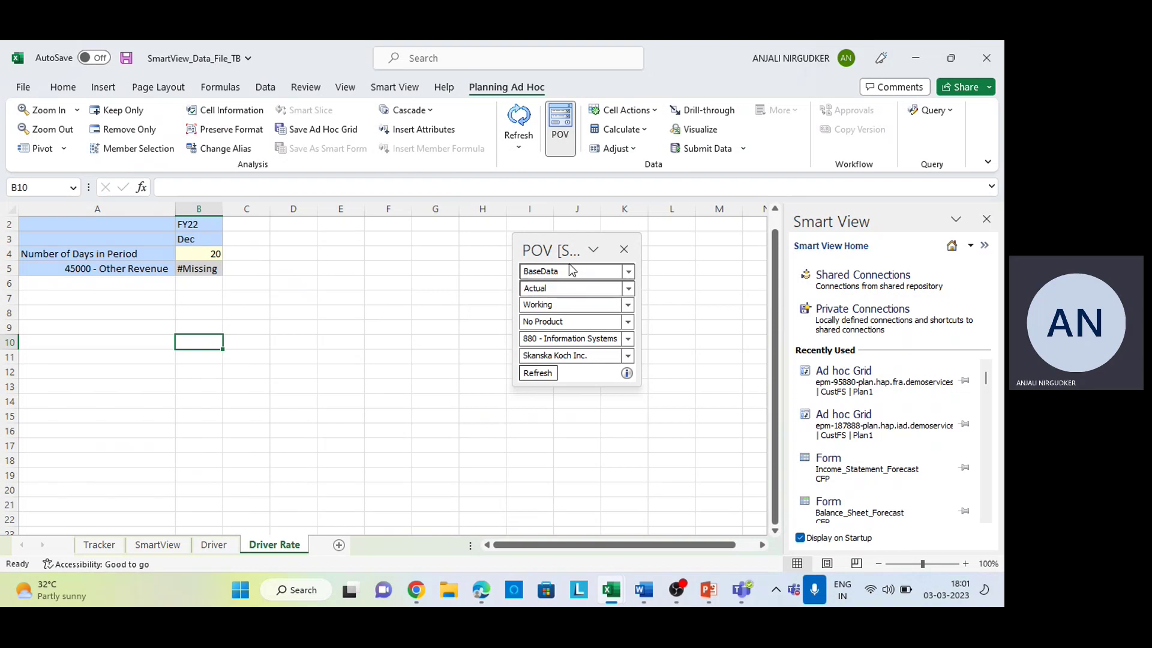
pyautogui.click(193, 252)
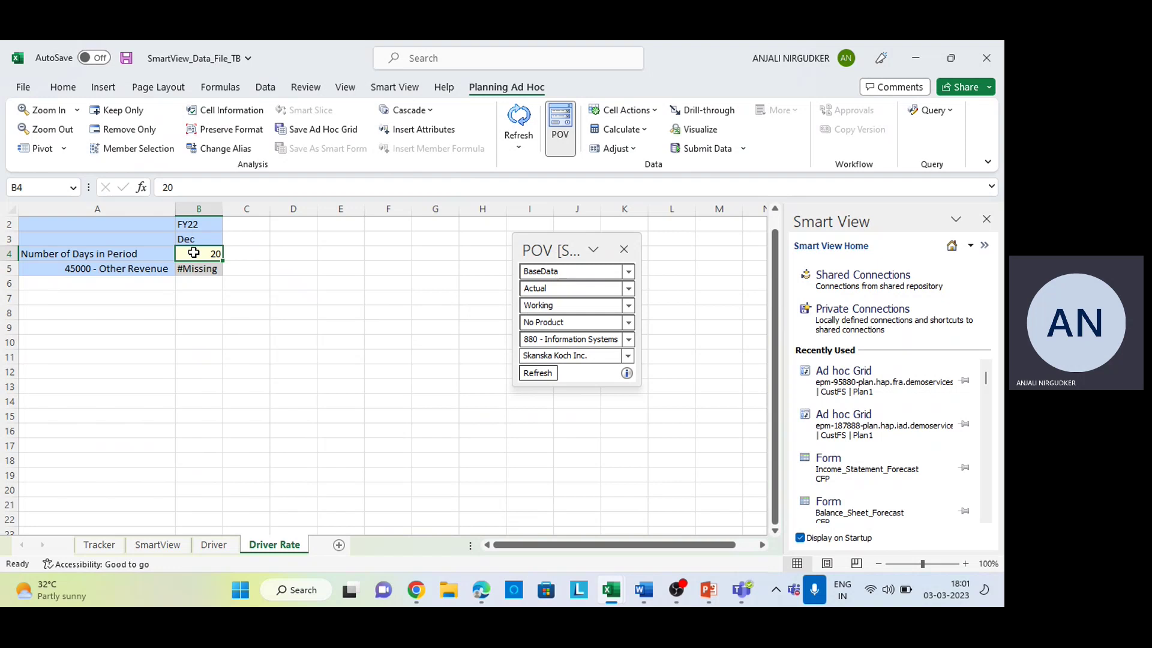
pyautogui.write('#Missing')
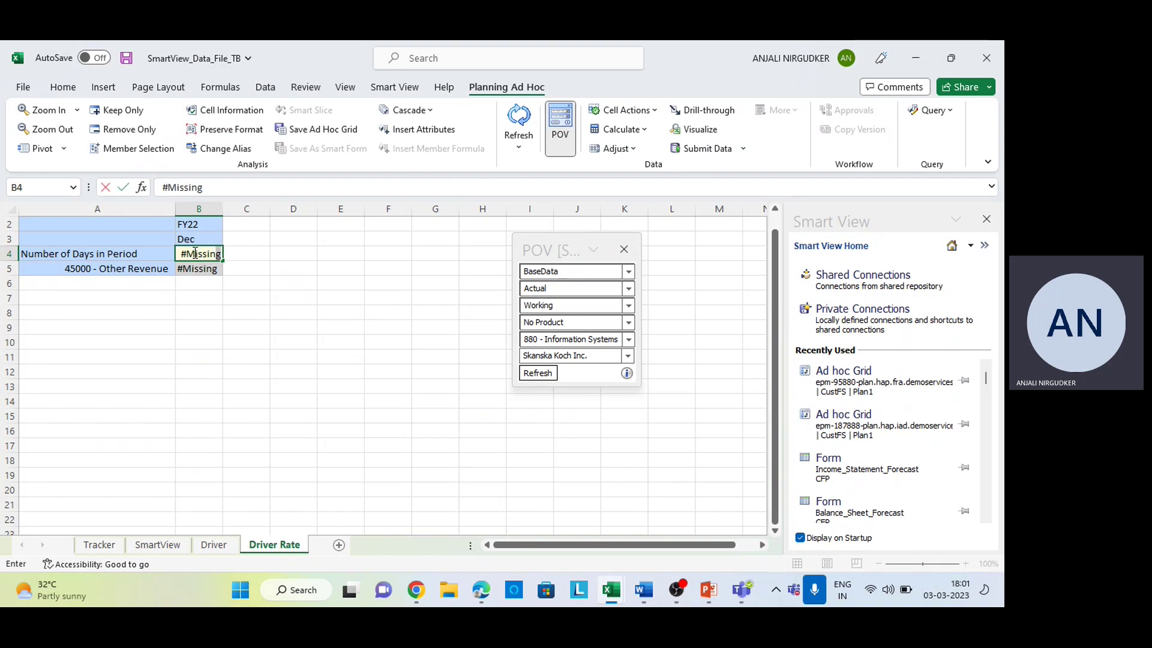
pyautogui.click(250, 267)
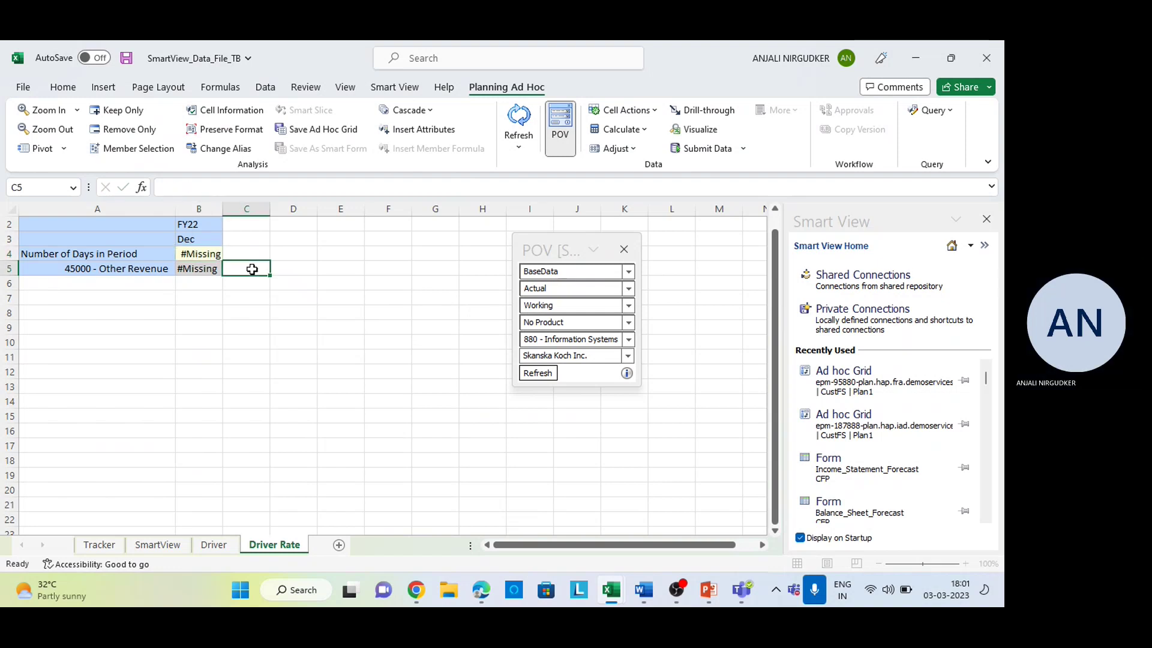
pyautogui.click(536, 375)
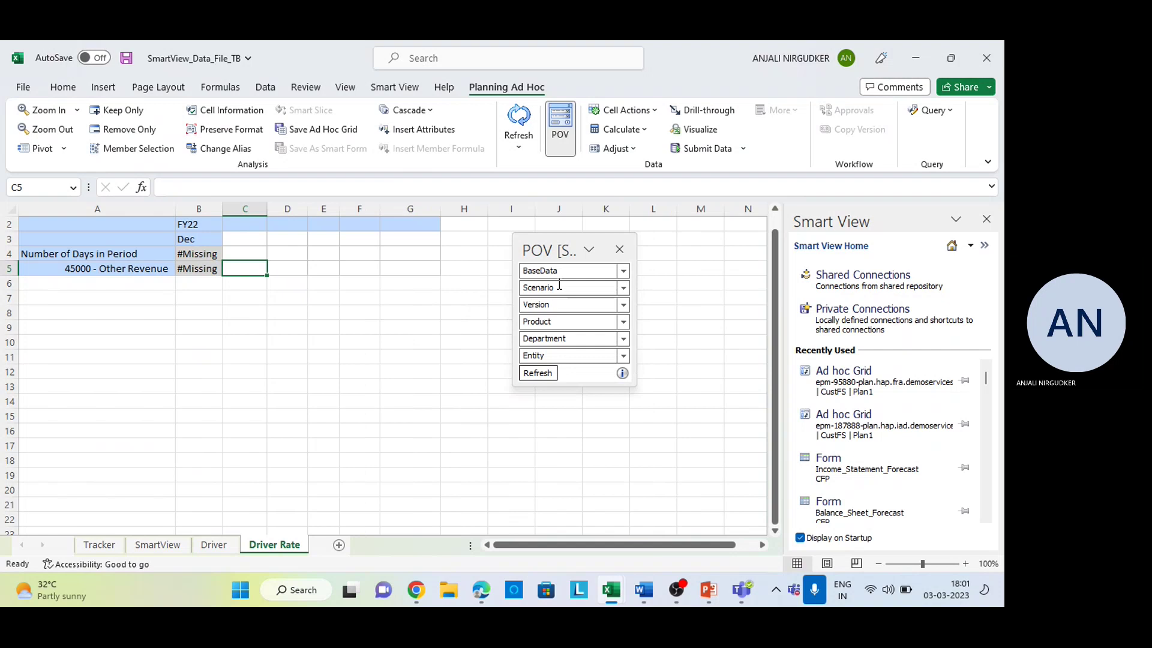
# Step: Set the POV scenario to Actual, version to Working and product to No Product
pyautogui.click(558, 288)
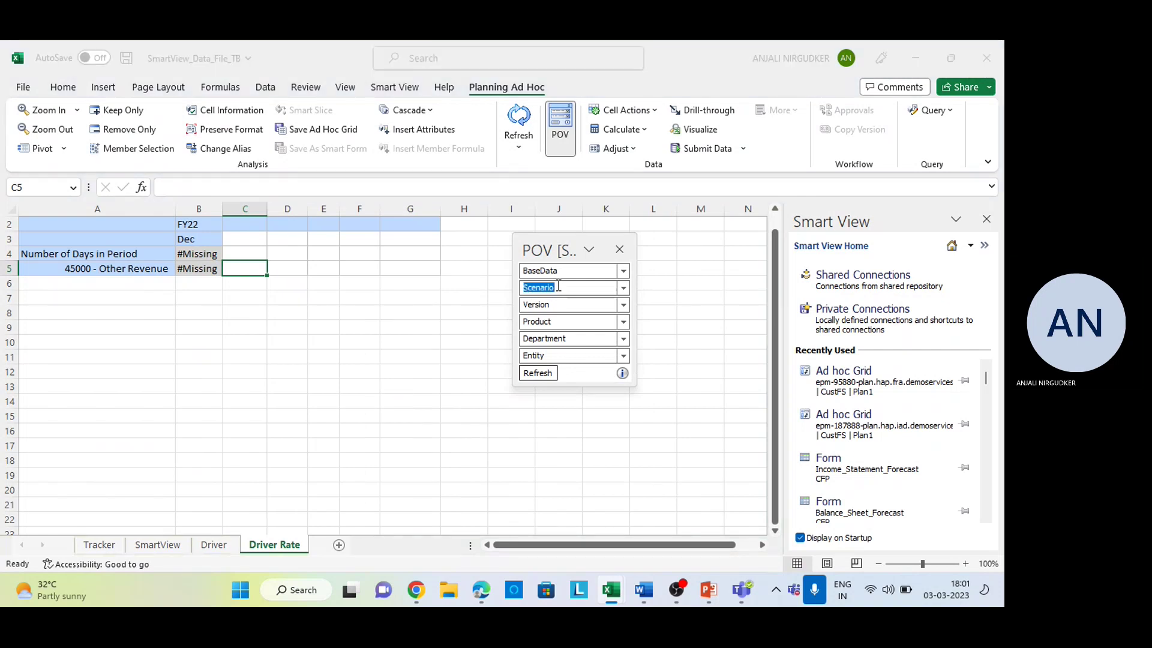
pyautogui.write('Actual')
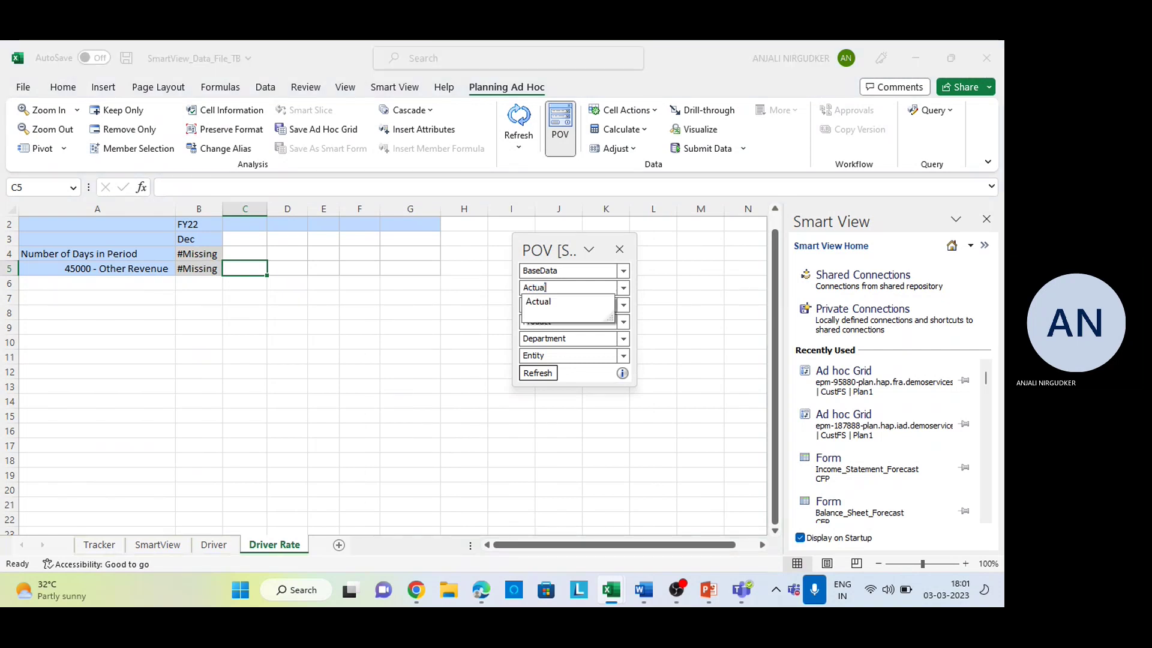
pyautogui.press('Return')
pyautogui.press('Tab')
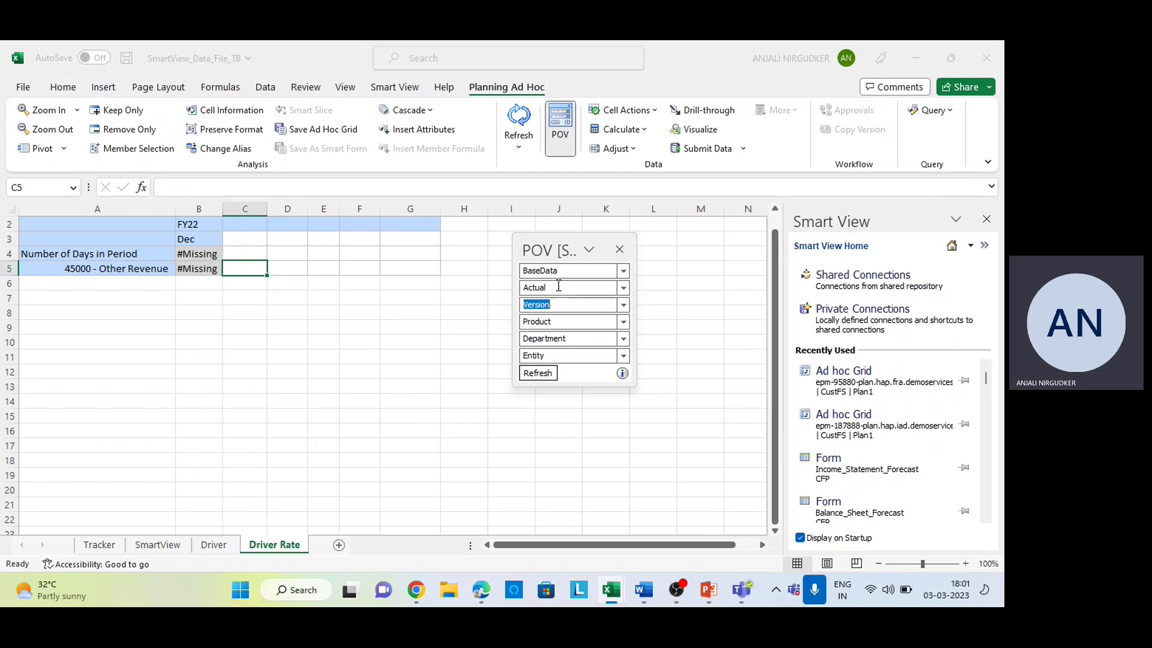
pyautogui.write('W')
pyautogui.press('Return')
pyautogui.press('Tab')
pyautogui.hotkey('alt', 'Down')
pyautogui.press('Down')
pyautogui.press('Return')
# Step: Set department 880 - Information Systems, keep entity Skanska Koch Inc., and refresh
pyautogui.press('Tab')
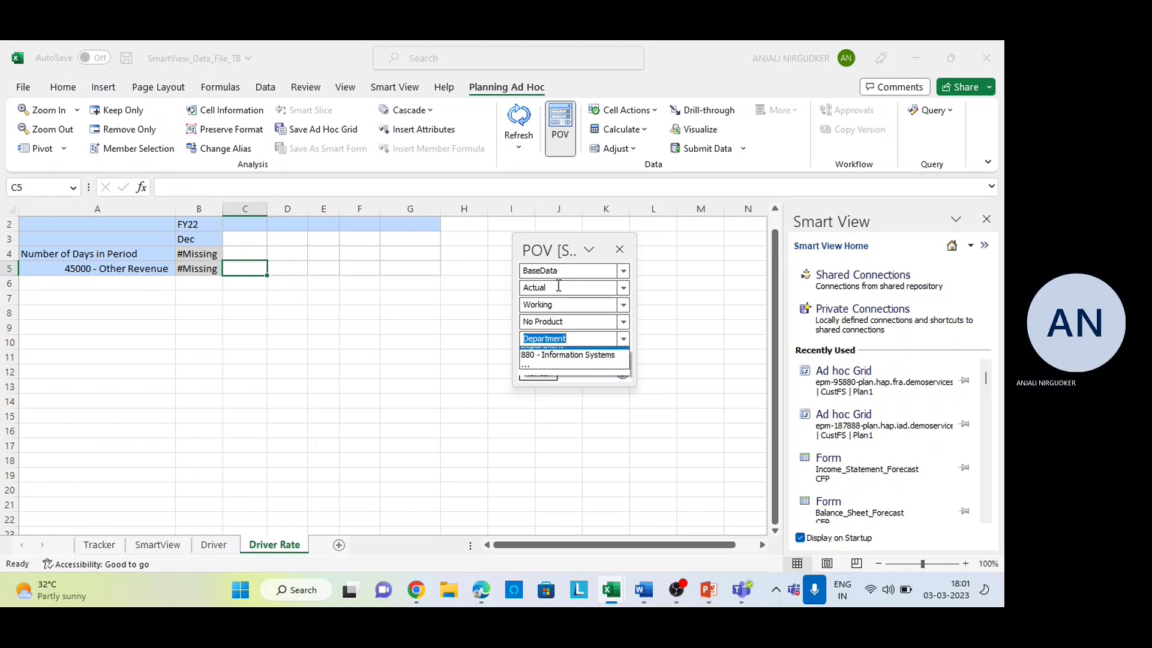
pyautogui.hotkey('alt', 'Down')
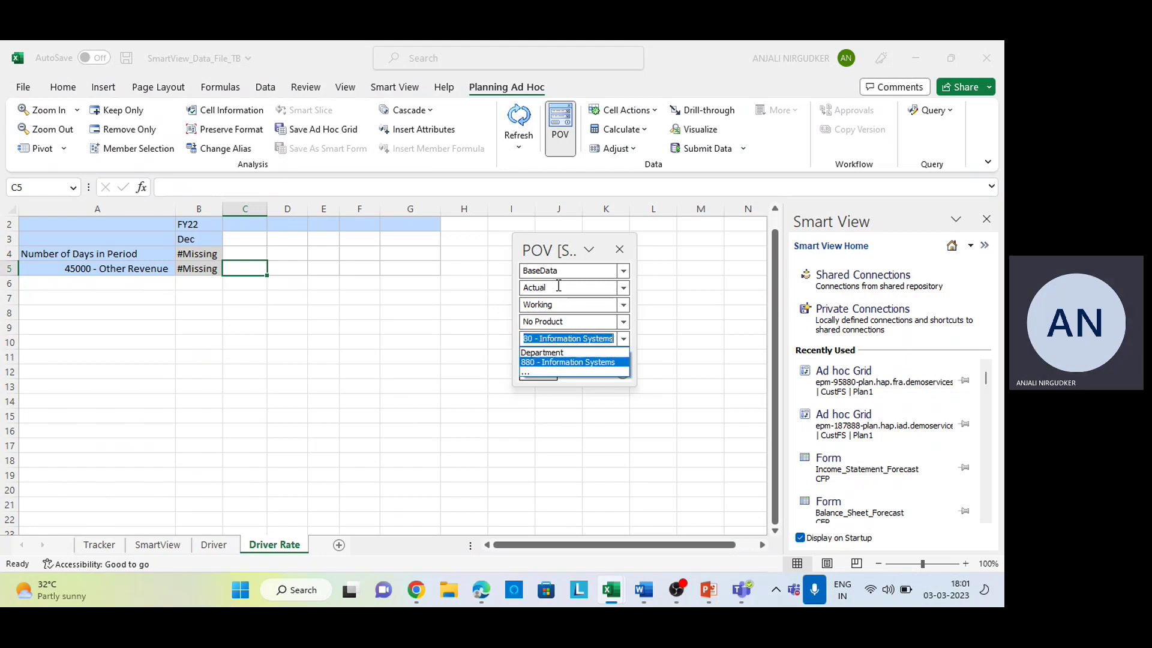
pyautogui.press('Return')
pyautogui.press('Tab')
pyautogui.hotkey('alt', 'Down')
pyautogui.press('Return')
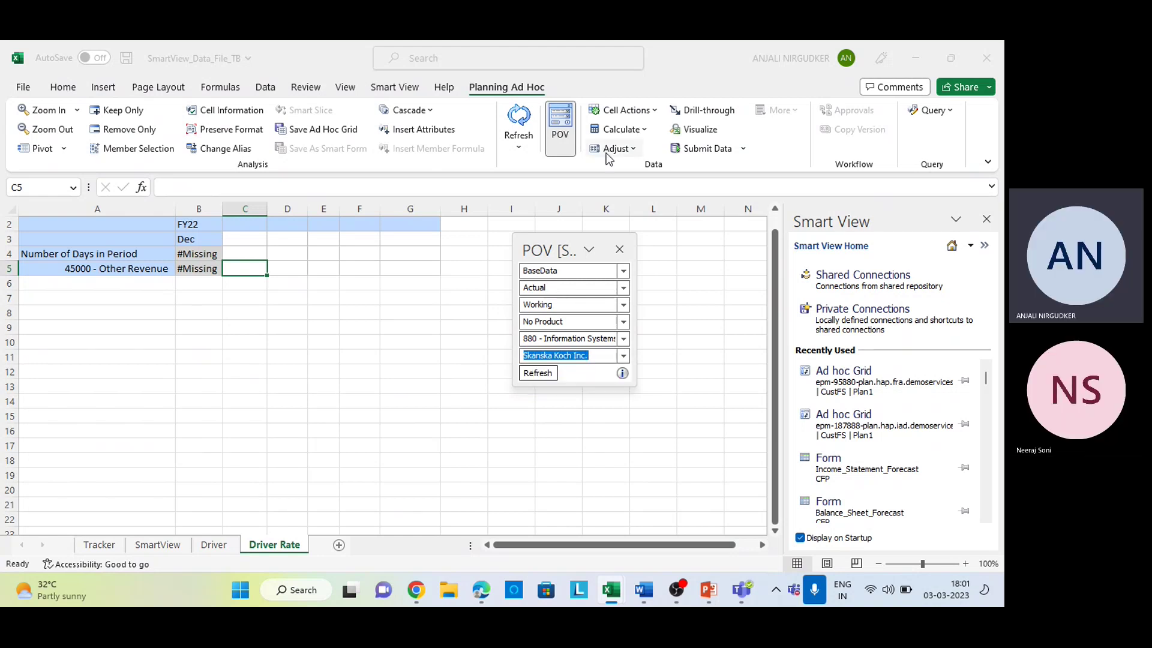
pyautogui.click(555, 373)
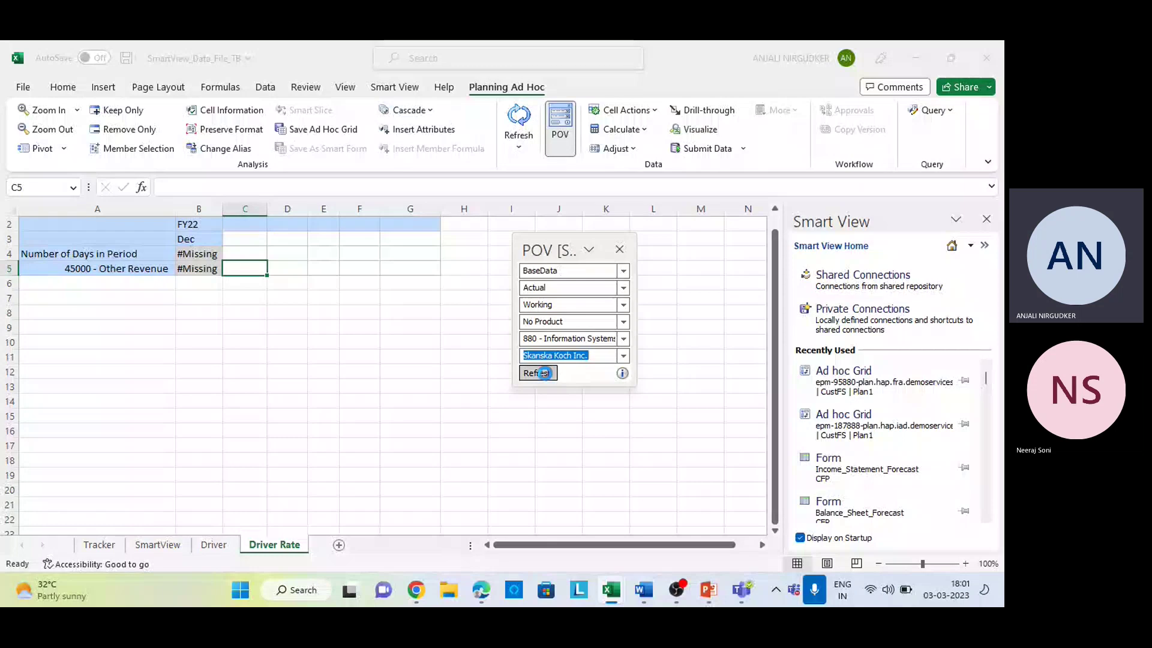
# Step: Enter #Missing for Number of Days in Period in B4 and submit the data
pyautogui.click(186, 254)
pyautogui.write('#Mia')
pyautogui.press('BackSpace')
pyautogui.write('ssing')
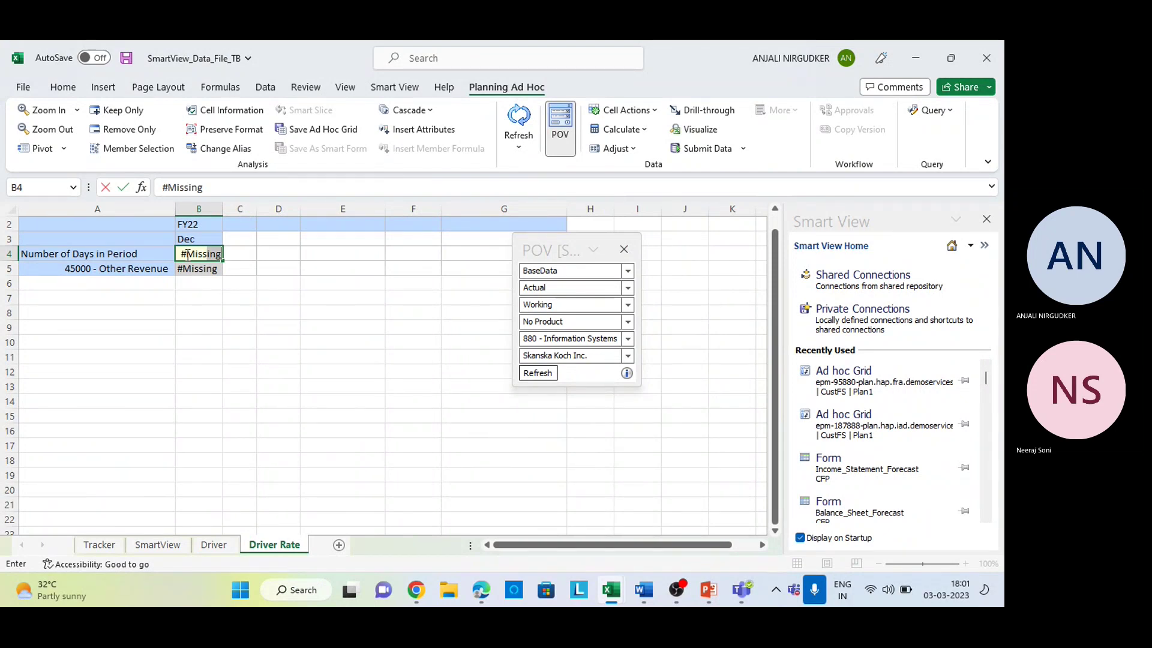
pyautogui.press('Return')
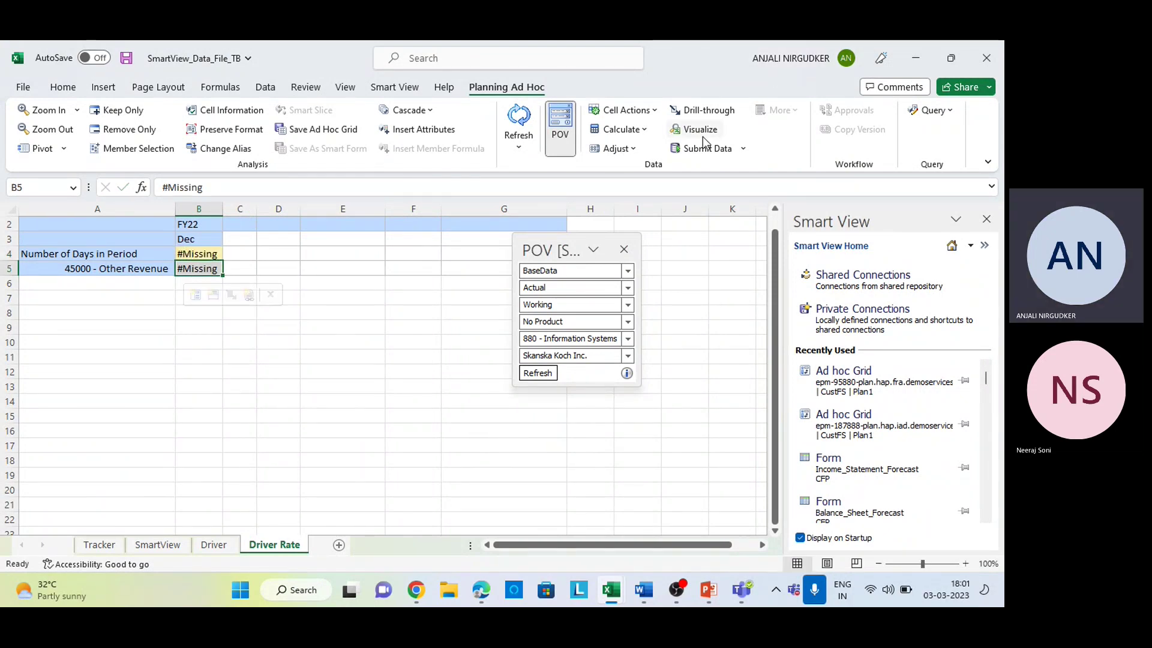
pyautogui.click(695, 150)
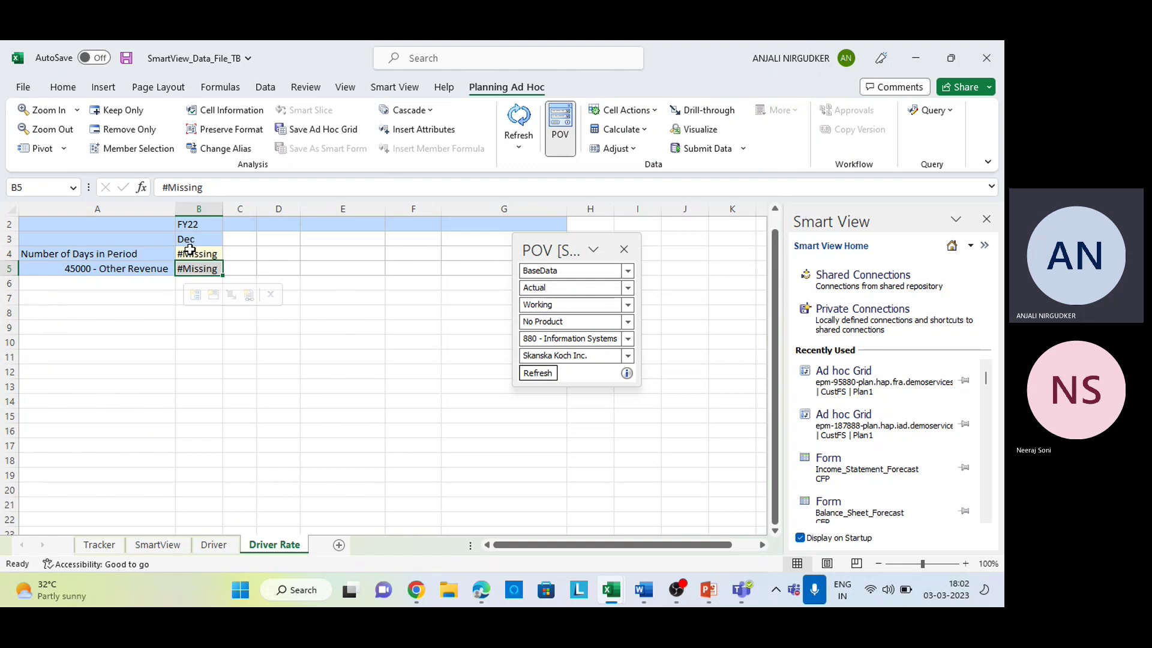
pyautogui.hotkey('alt', 'Tab')
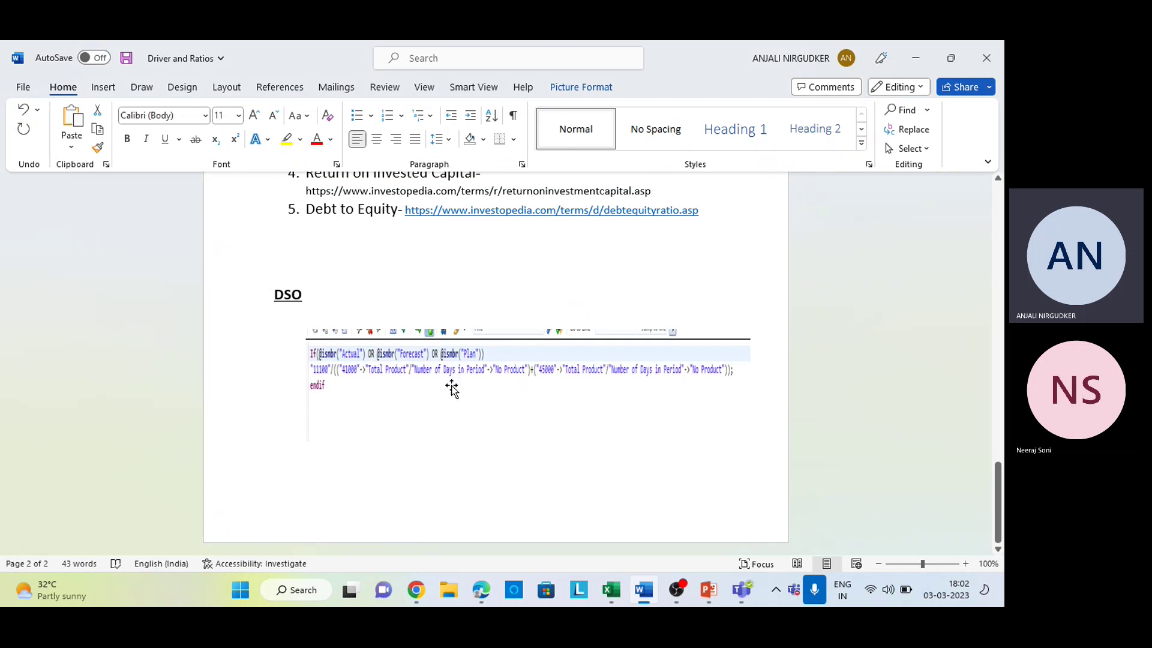
# Step: On the Driver sheet, copy #Missing from B22 over Contract Revenue's 200 in B20
pyautogui.hotkey('alt', 'Tab')
pyautogui.click(214, 544)
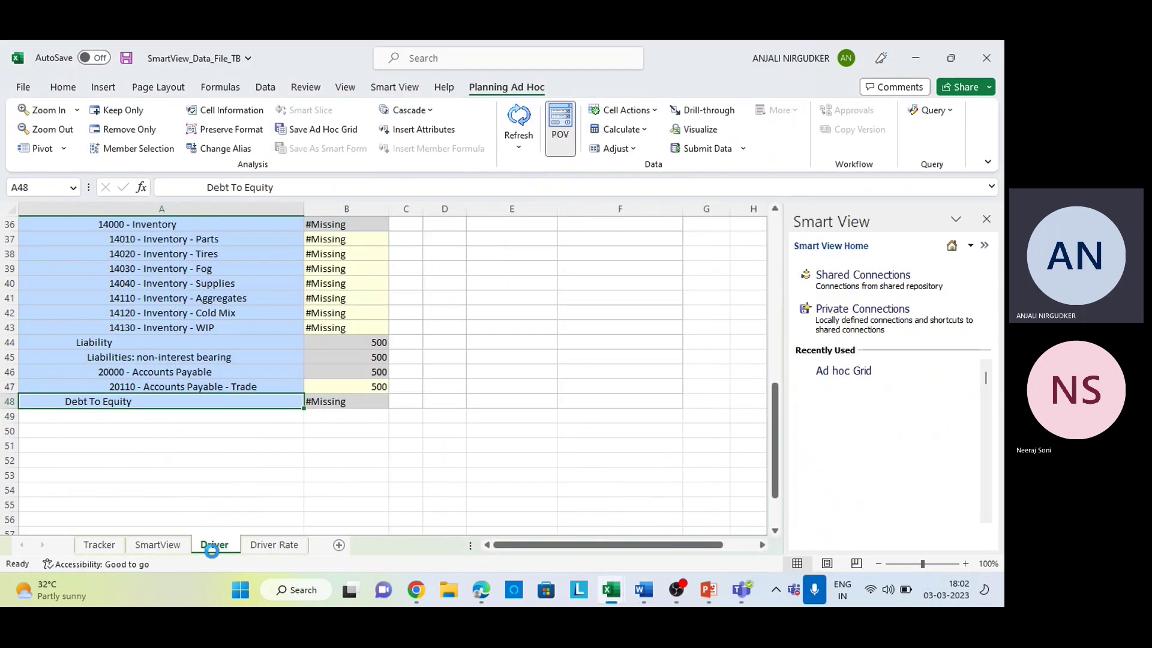
pyautogui.click(345, 382)
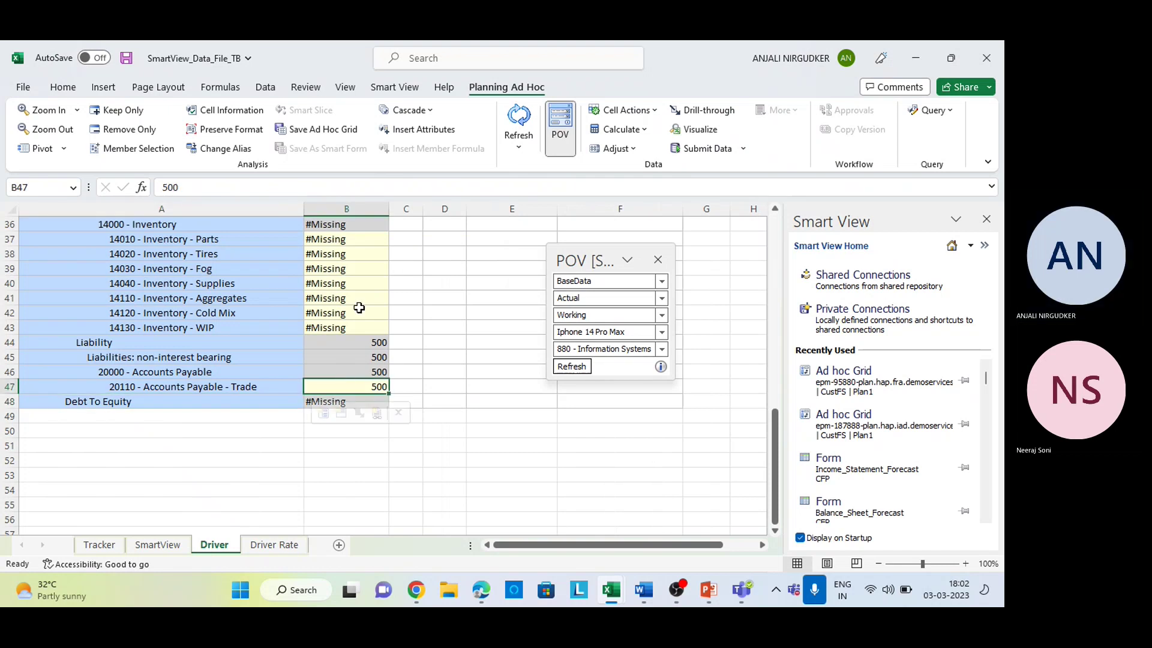
pyautogui.scroll(9, 359, 308)
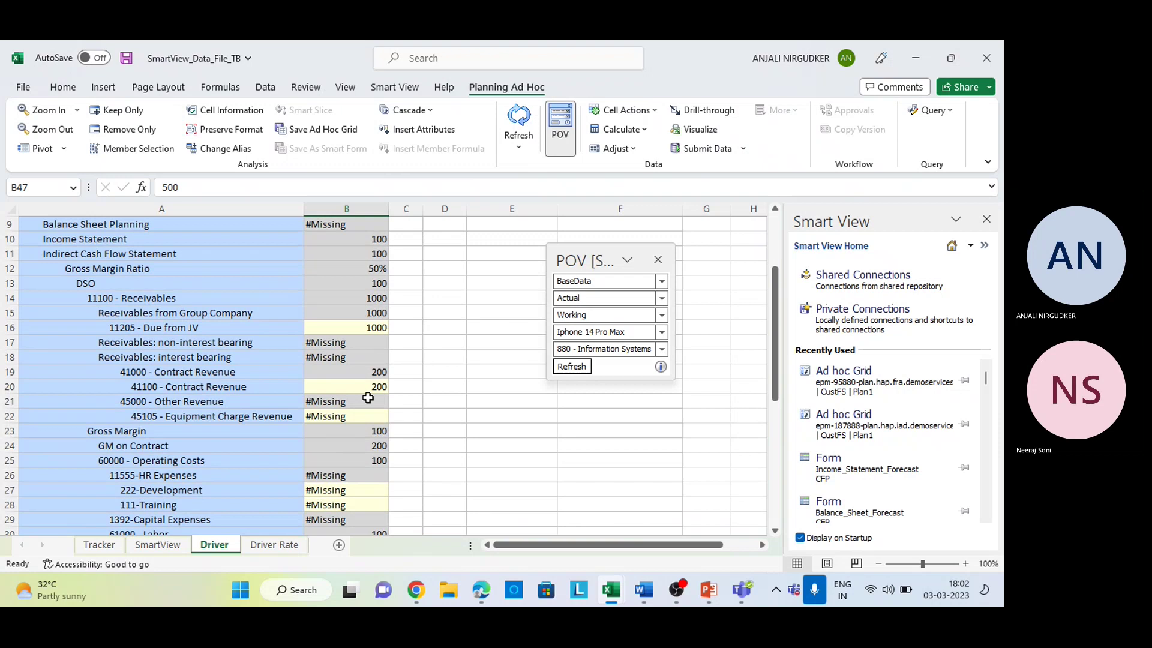
pyautogui.click(355, 418)
pyautogui.hotkey('ctrl', 'c')
pyautogui.press('Up')
pyautogui.press('Up')
pyautogui.press('Return')
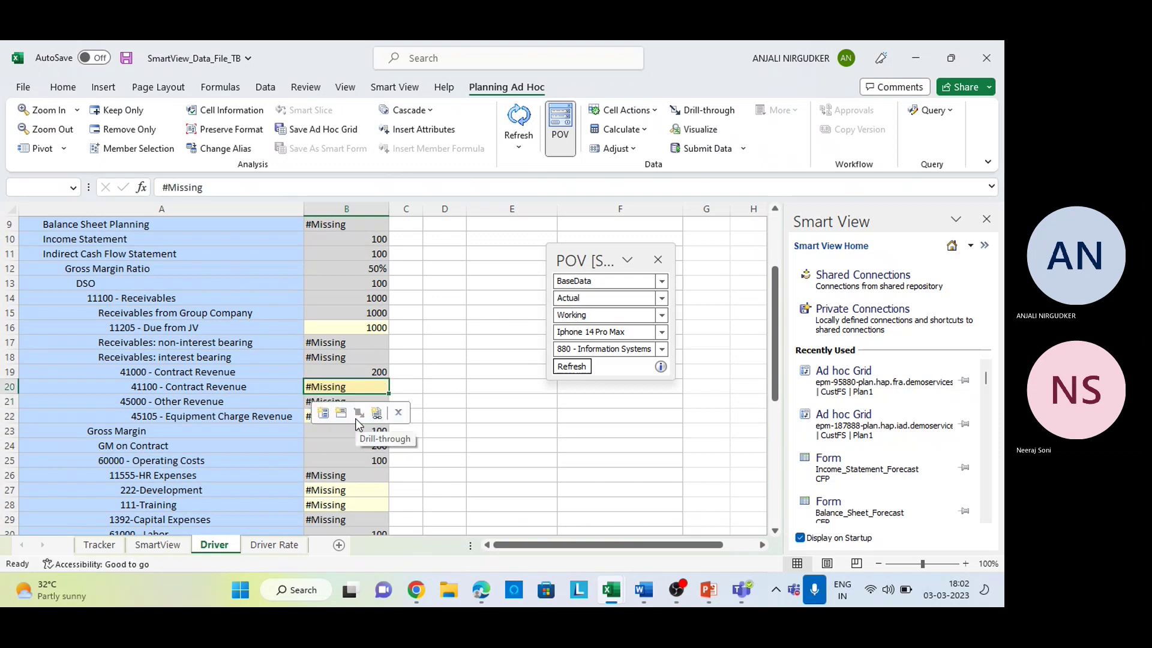
# Step: Paste #Missing over Due from JV's 1000 in B16
pyautogui.press('Up')
pyautogui.press('Up')
pyautogui.press('Up')
pyautogui.press('Up')
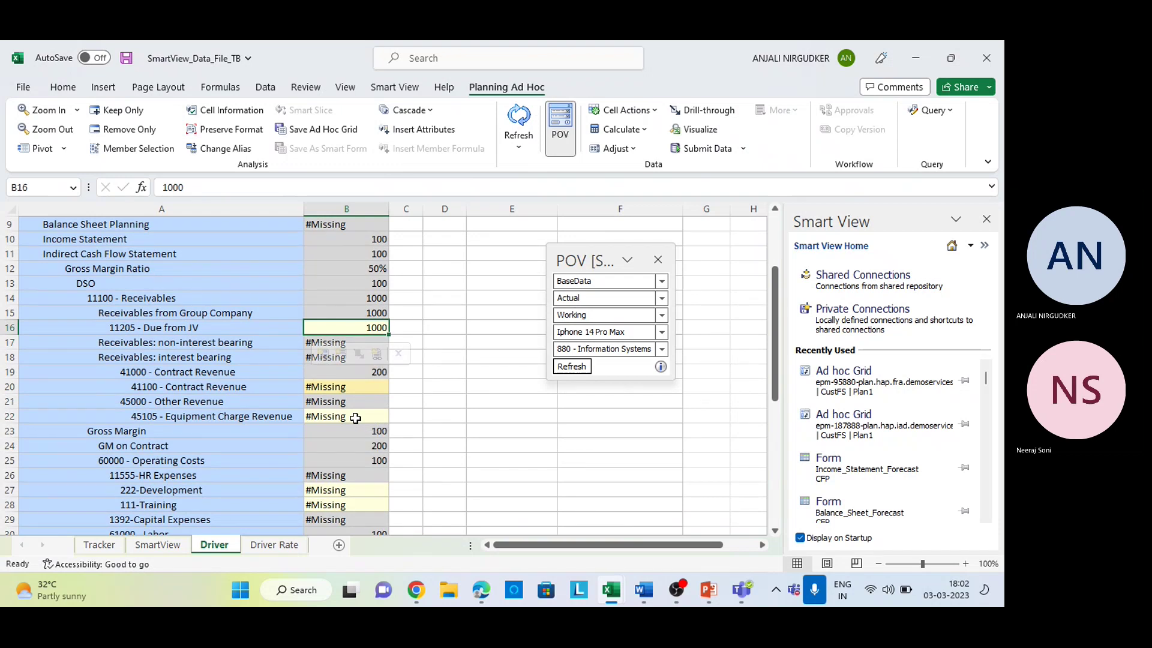
pyautogui.press('Down')
pyautogui.press('Down')
pyautogui.press('Down')
pyautogui.press('Down')
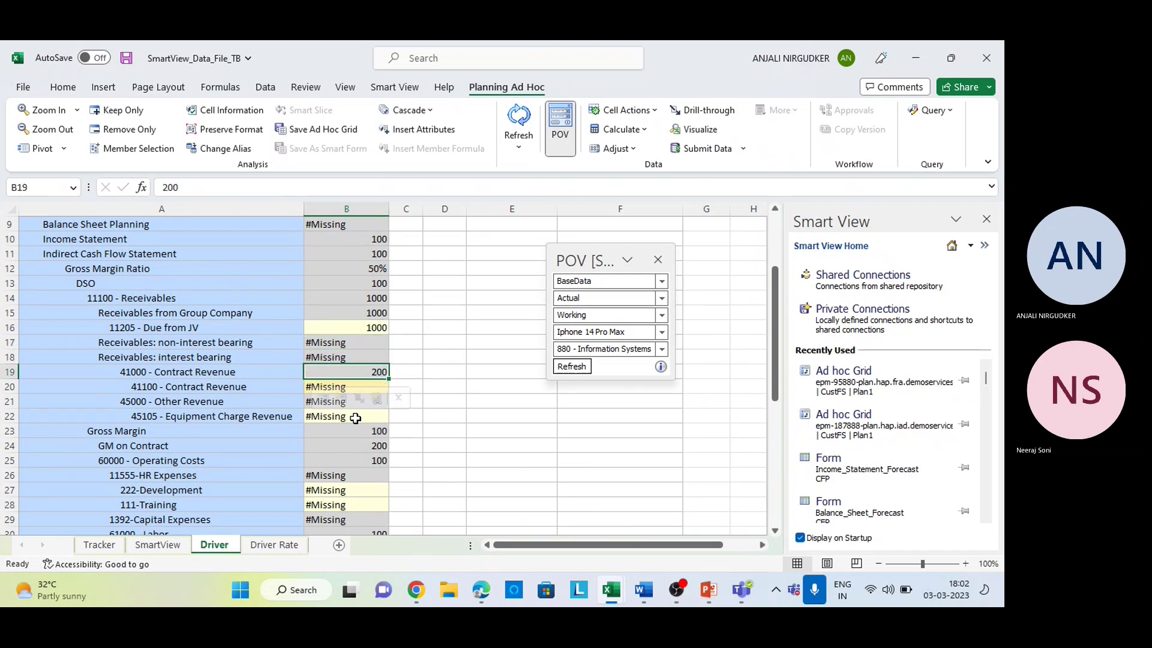
pyautogui.hotkey('ctrl', 'c')
pyautogui.hotkey('ctrl', 'Up')
pyautogui.press('Down')
pyautogui.press('Down')
pyautogui.press('Down')
pyautogui.press('Down')
pyautogui.press('Down')
pyautogui.press('Down')
pyautogui.press('Down')
pyautogui.press('Down')
pyautogui.press('Down')
pyautogui.press('Down')
pyautogui.press('Down')
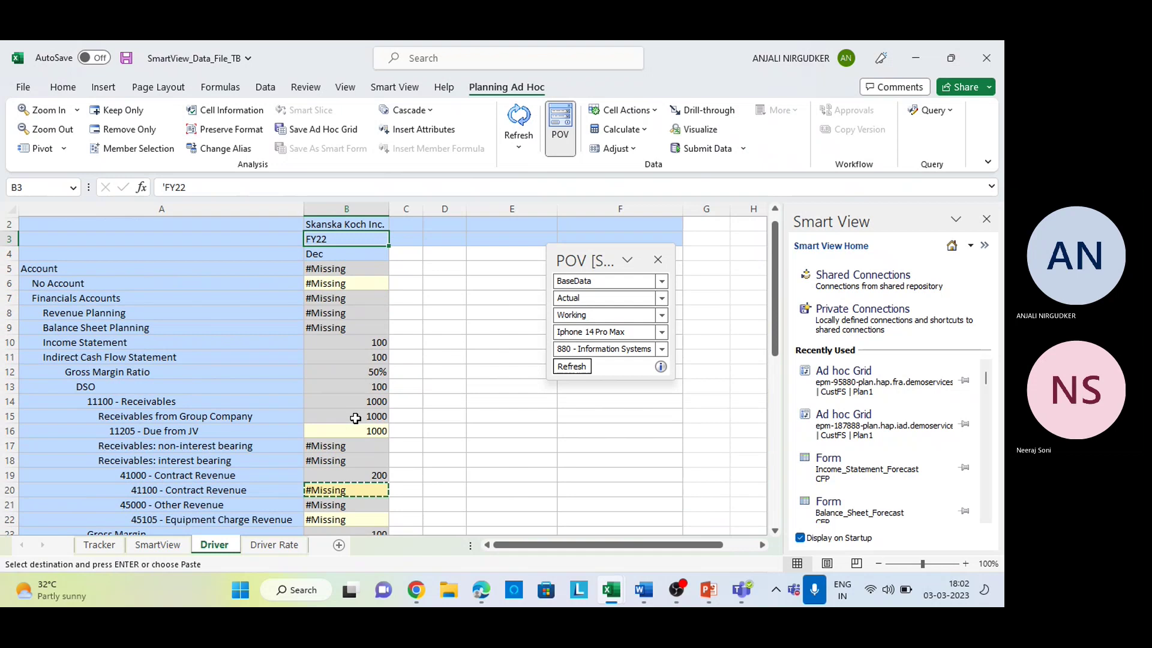
pyautogui.press('Down')
pyautogui.press('Down')
pyautogui.press('Down')
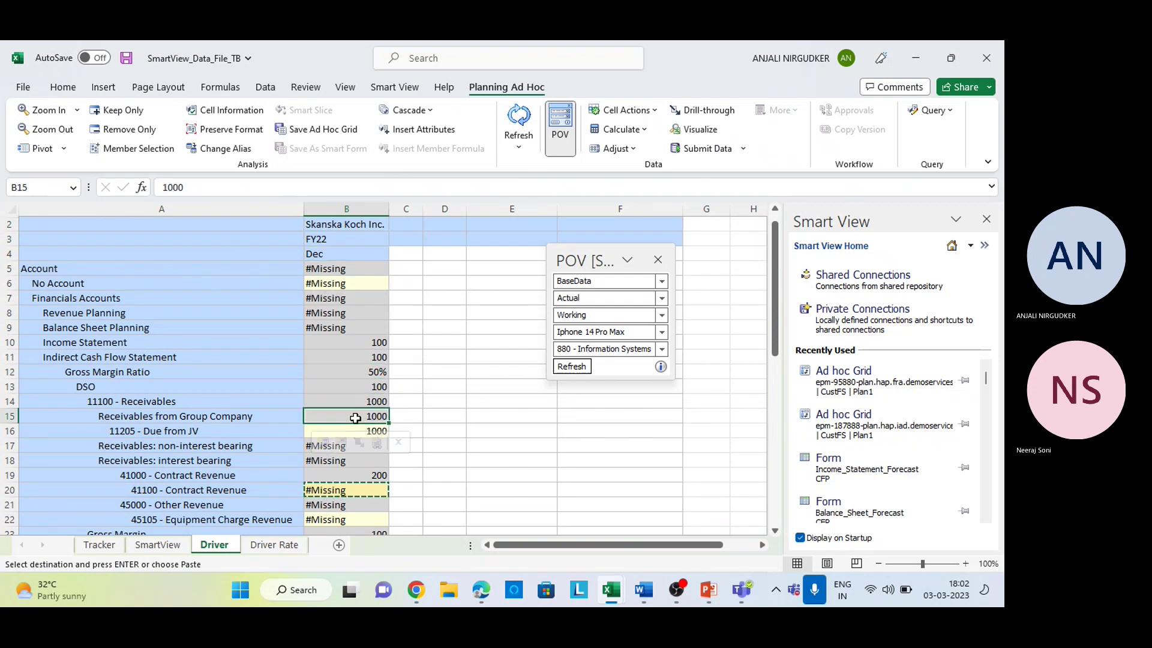
pyautogui.press('Return')
# Step: Clear Labor - Operating in B32 to #Missing, submit the data, and review DSO row 13
pyautogui.scroll(-4, 355, 418)
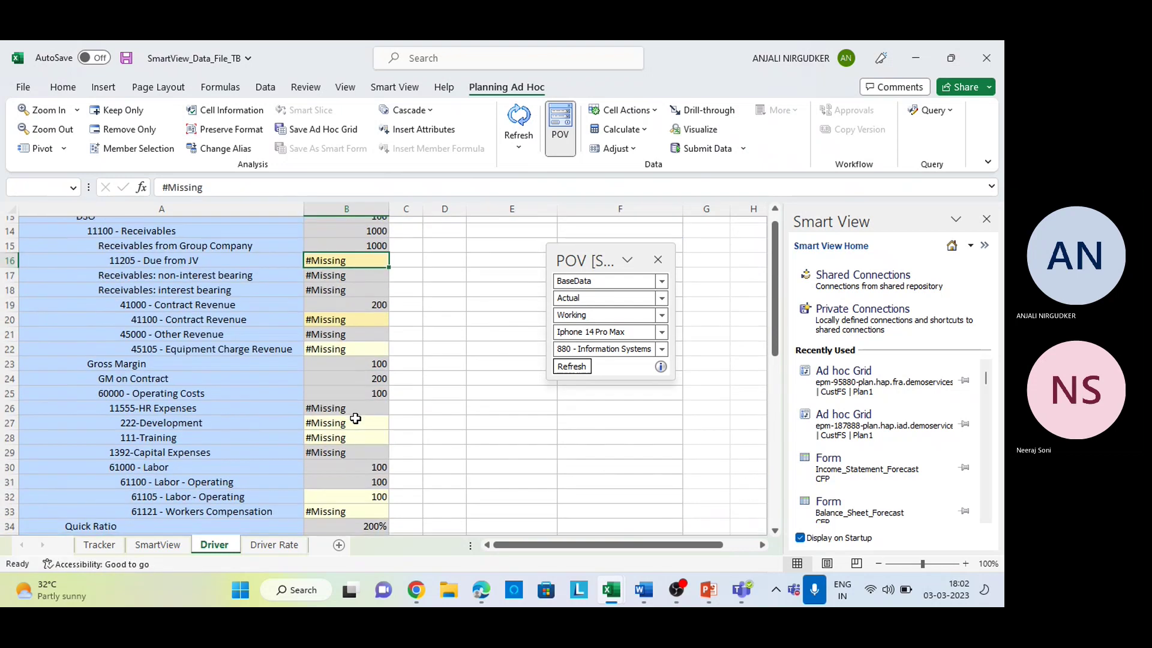
pyautogui.click(360, 487)
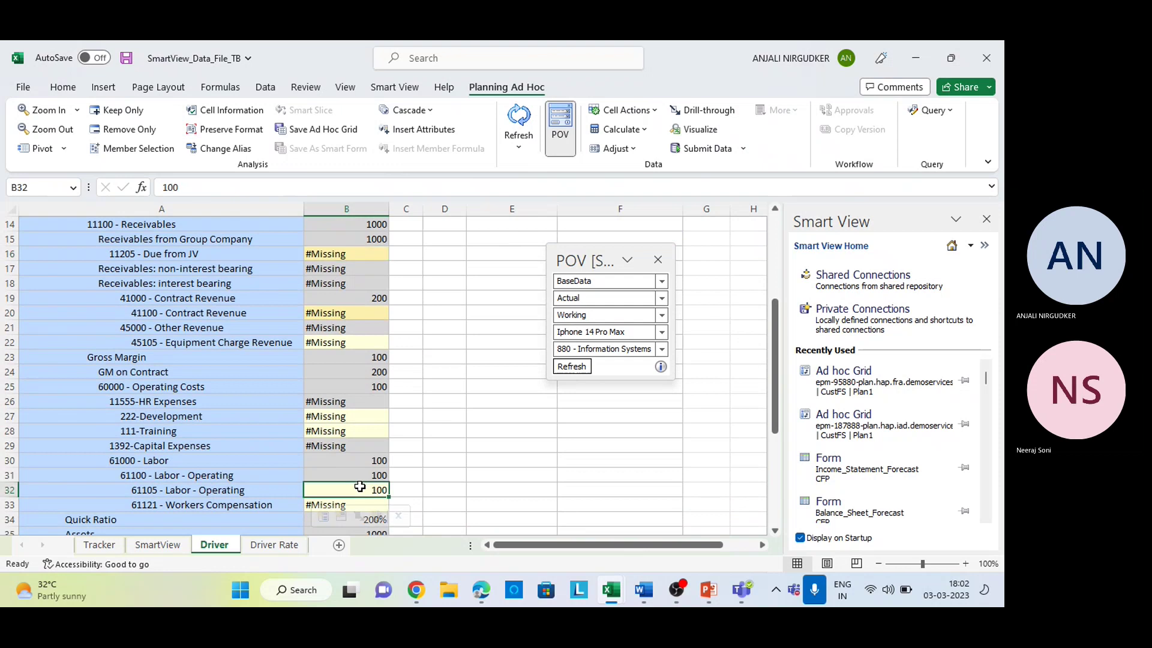
pyautogui.hotkey('ctrl', 'v')
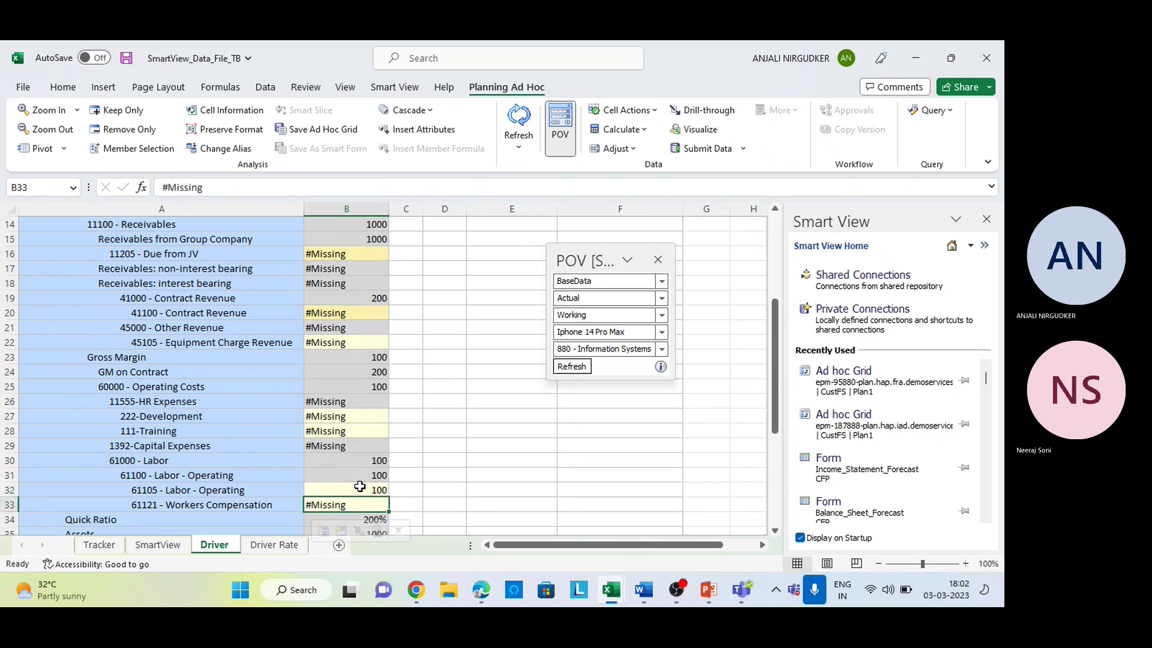
pyautogui.scroll(-5, 360, 486)
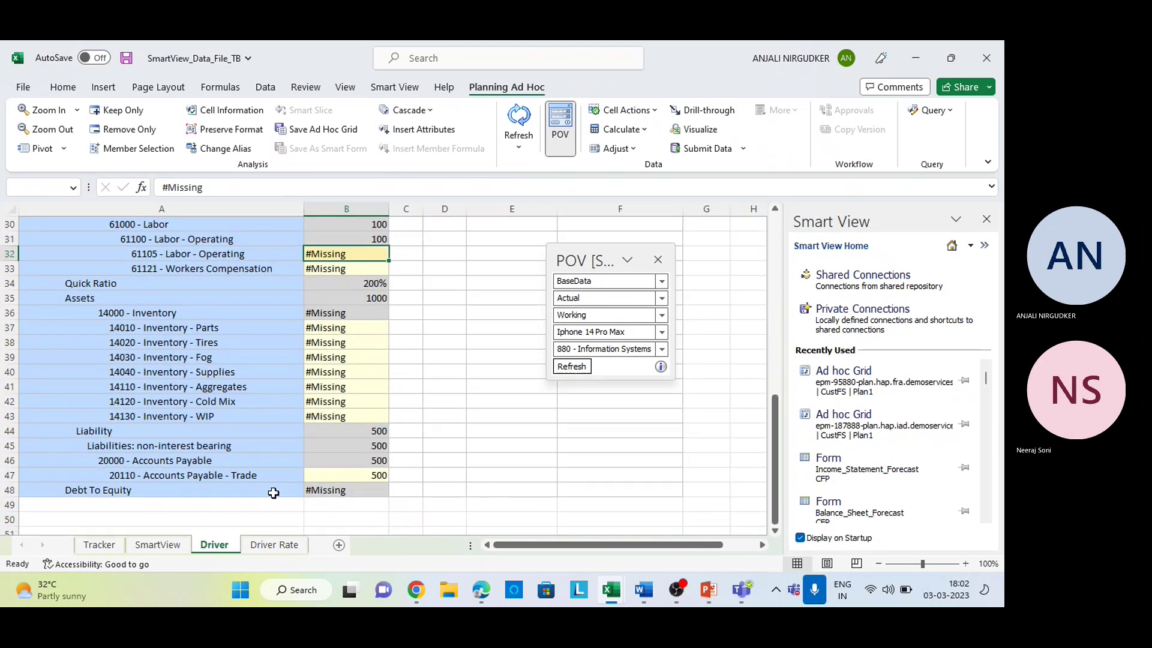
pyautogui.click(707, 149)
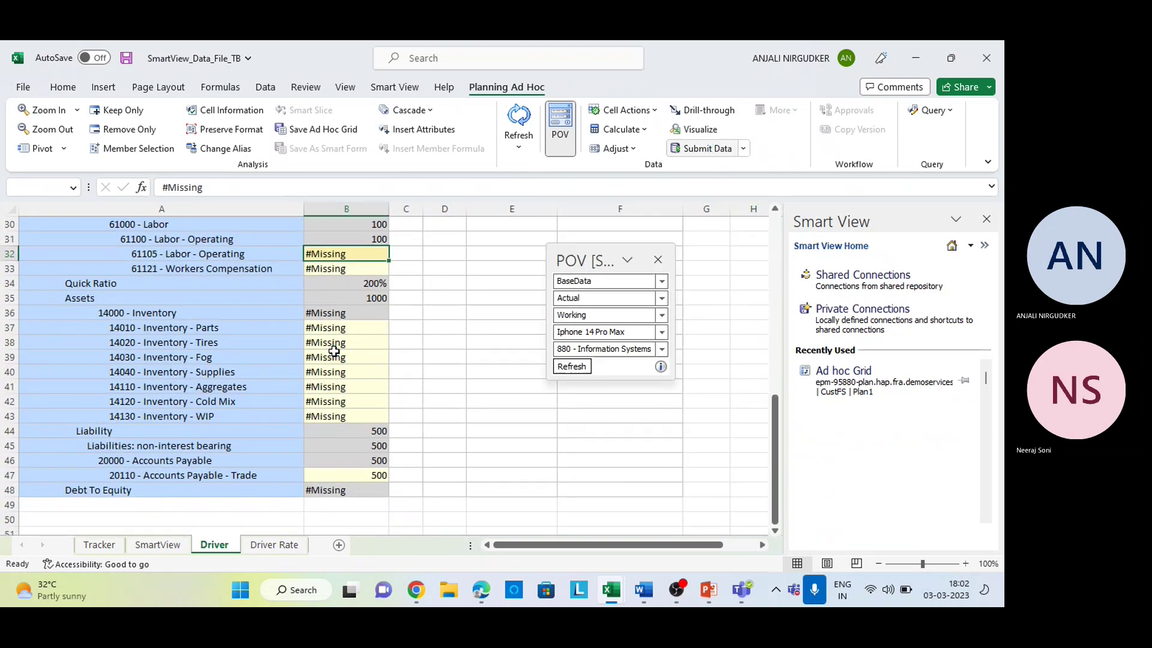
pyautogui.scroll(9, 334, 351)
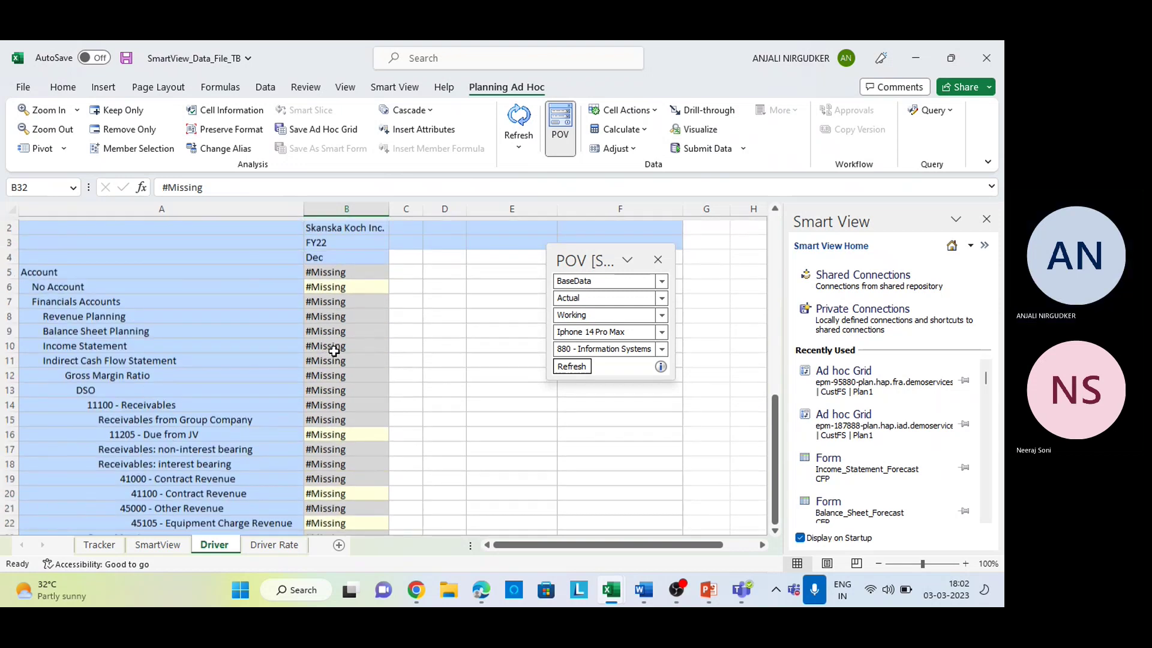
pyautogui.click(10, 387)
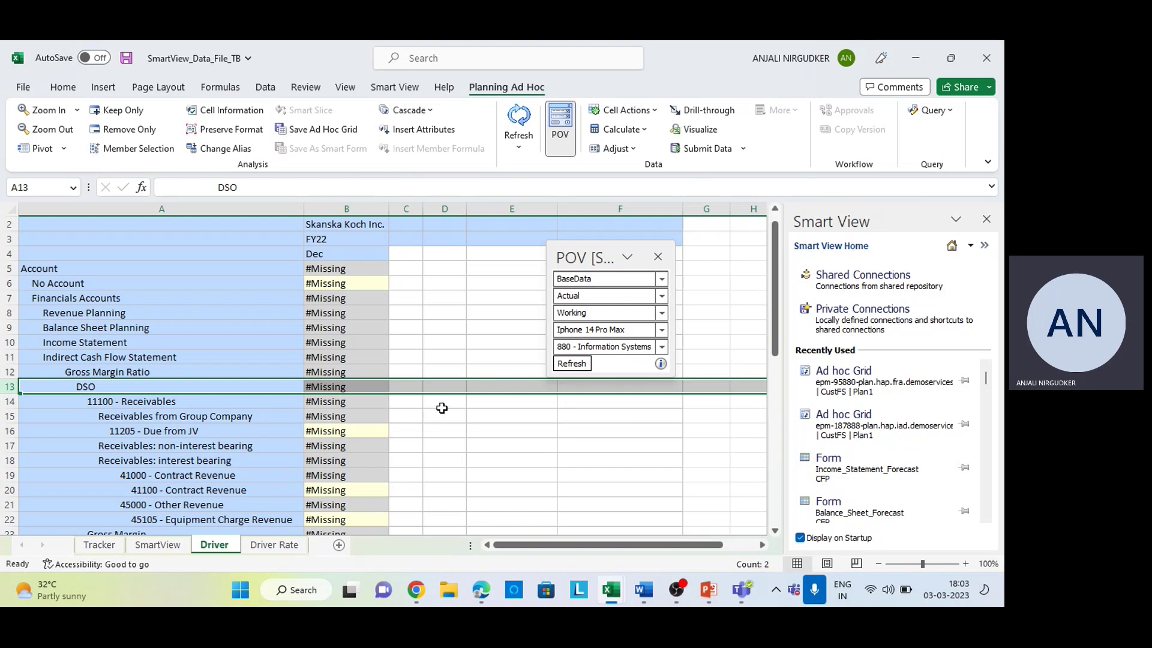
pyautogui.click(471, 412)
pyautogui.hotkey('alt', 'Tab')
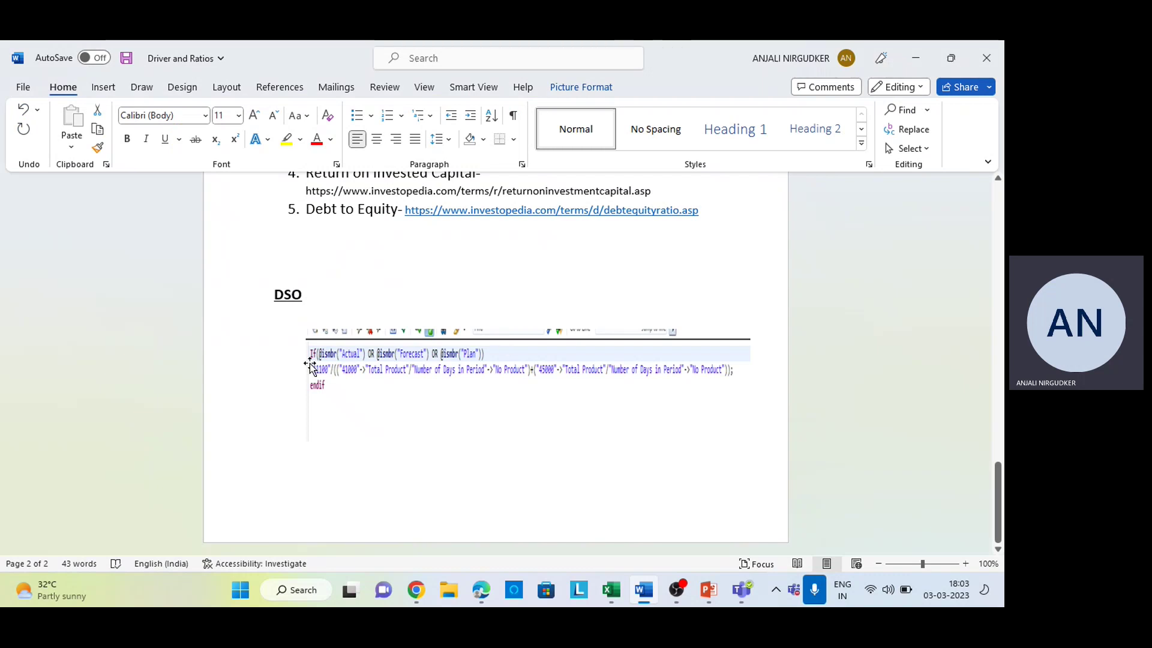
pyautogui.hotkey('alt', 'Tab')
pyautogui.hotkey('alt', 'Tab')
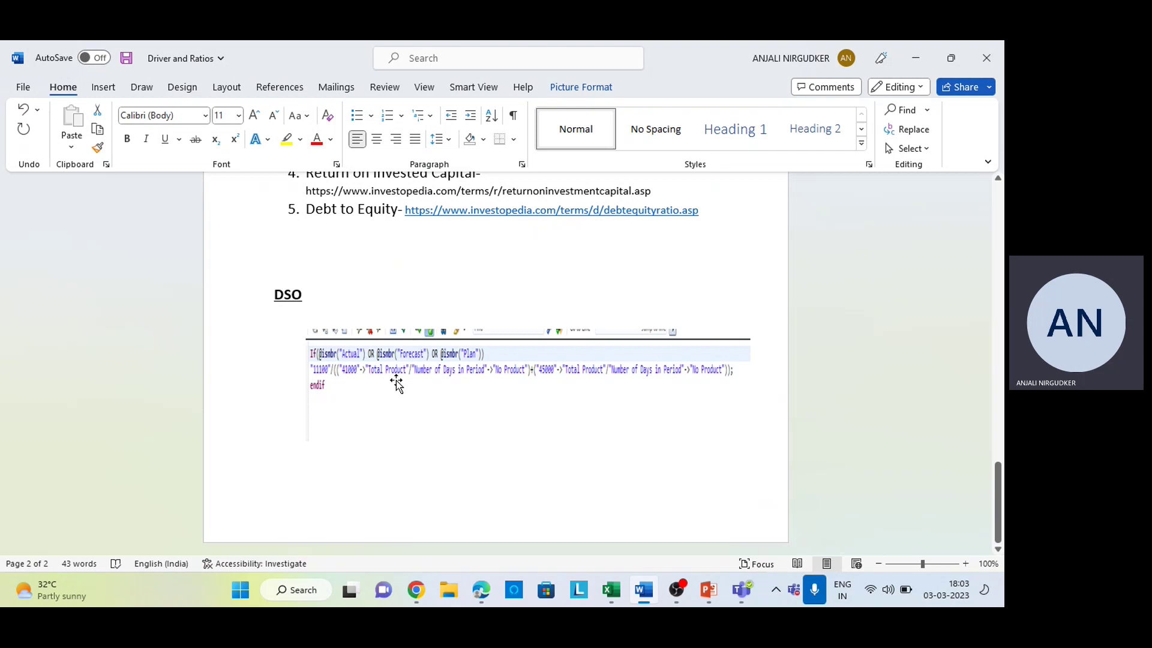
pyautogui.hotkey('alt', 'Tab')
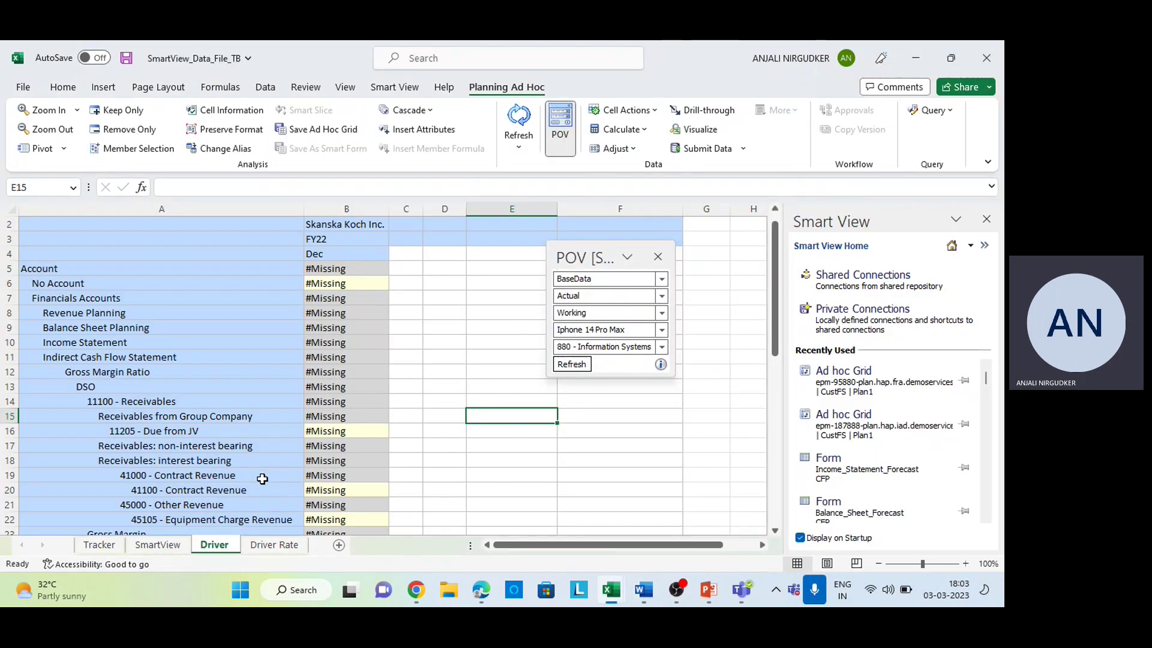
pyautogui.click(312, 490)
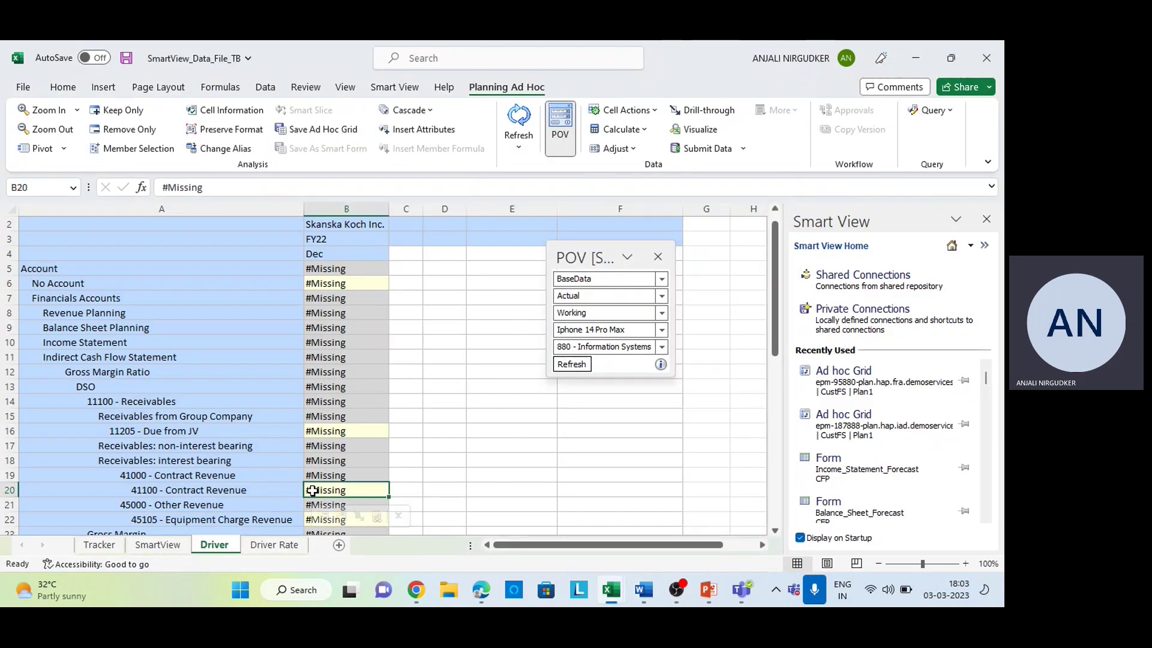
# Step: Enter 100000 for Contract Revenue in B20 and submit it
pyautogui.write('100000')
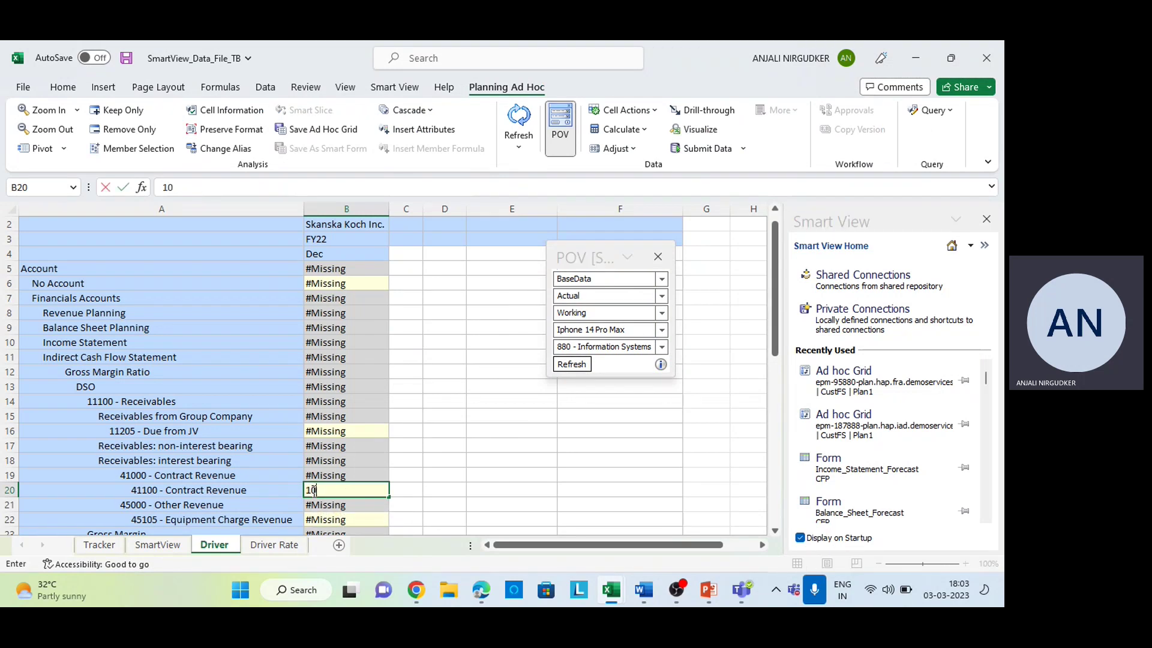
pyautogui.click(480, 459)
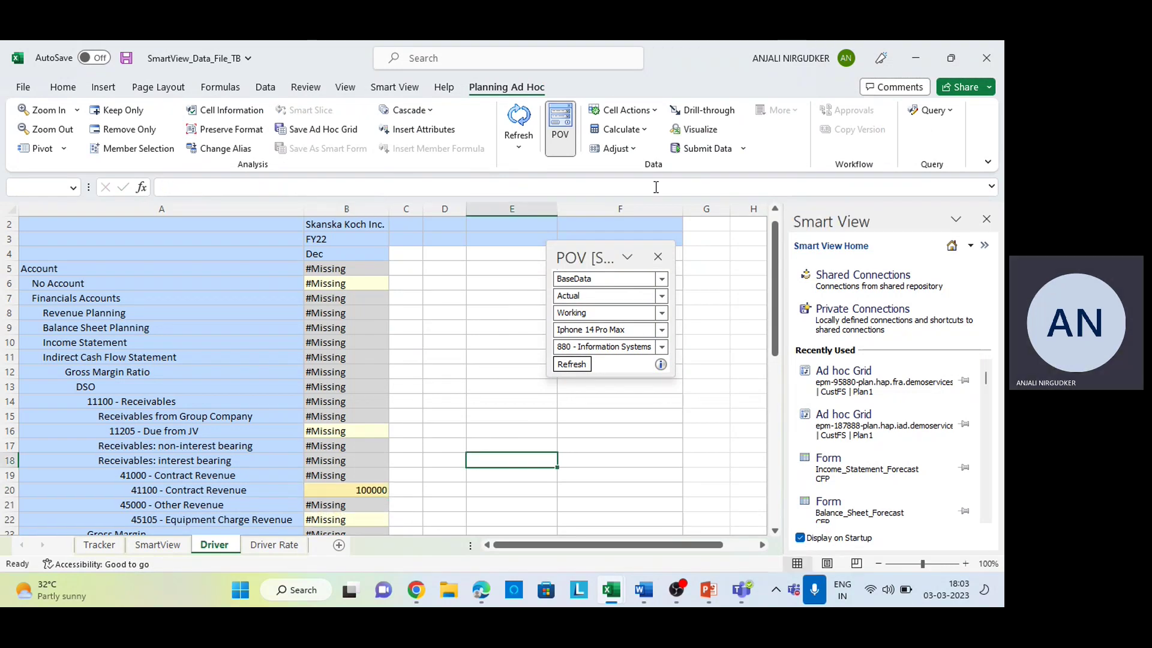
pyautogui.click(702, 148)
# Step: Glance at the Word DSO notes, then return to the Driver Rate sheet
pyautogui.hotkey('alt', 'Tab')
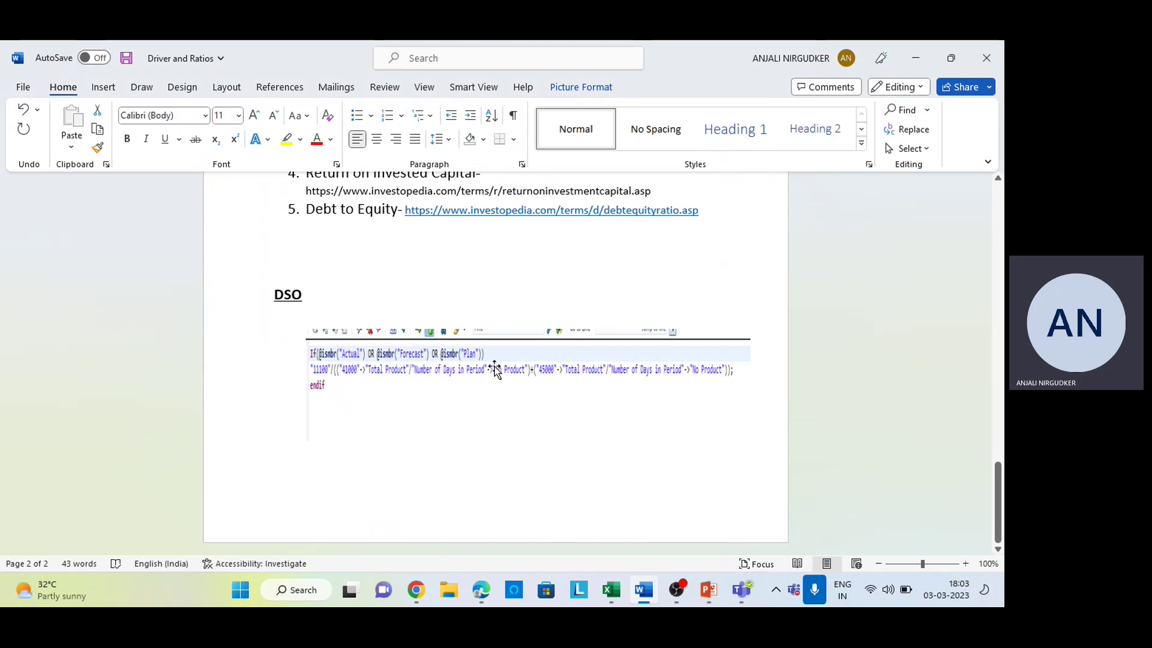
pyautogui.hotkey('alt', 'Tab')
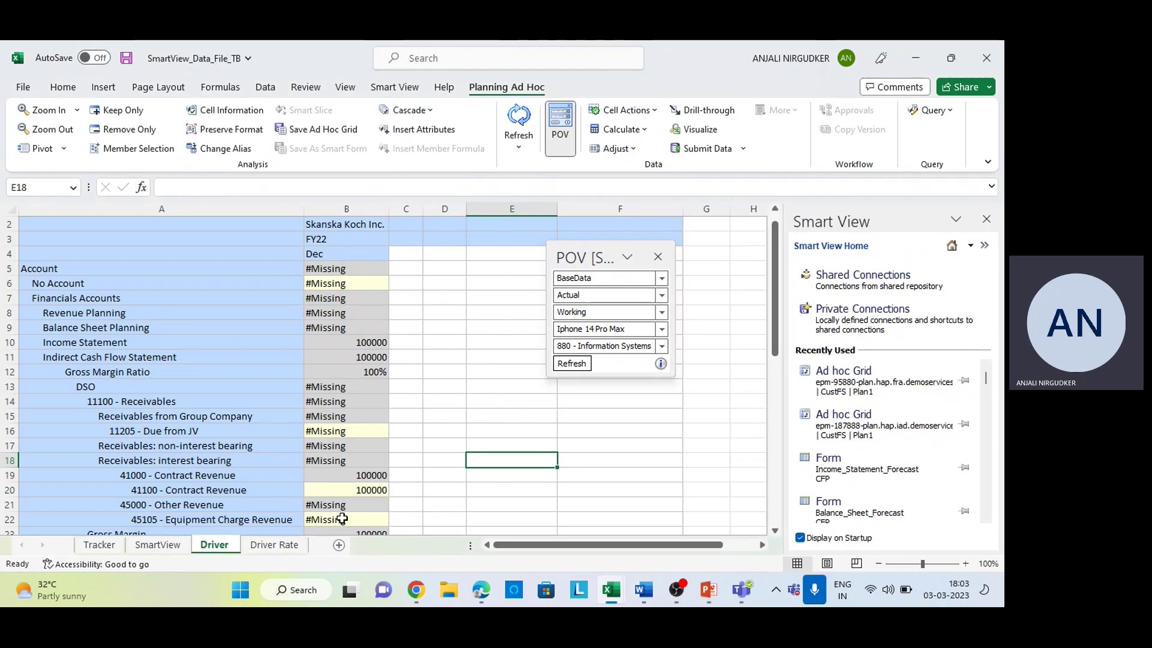
pyautogui.click(276, 544)
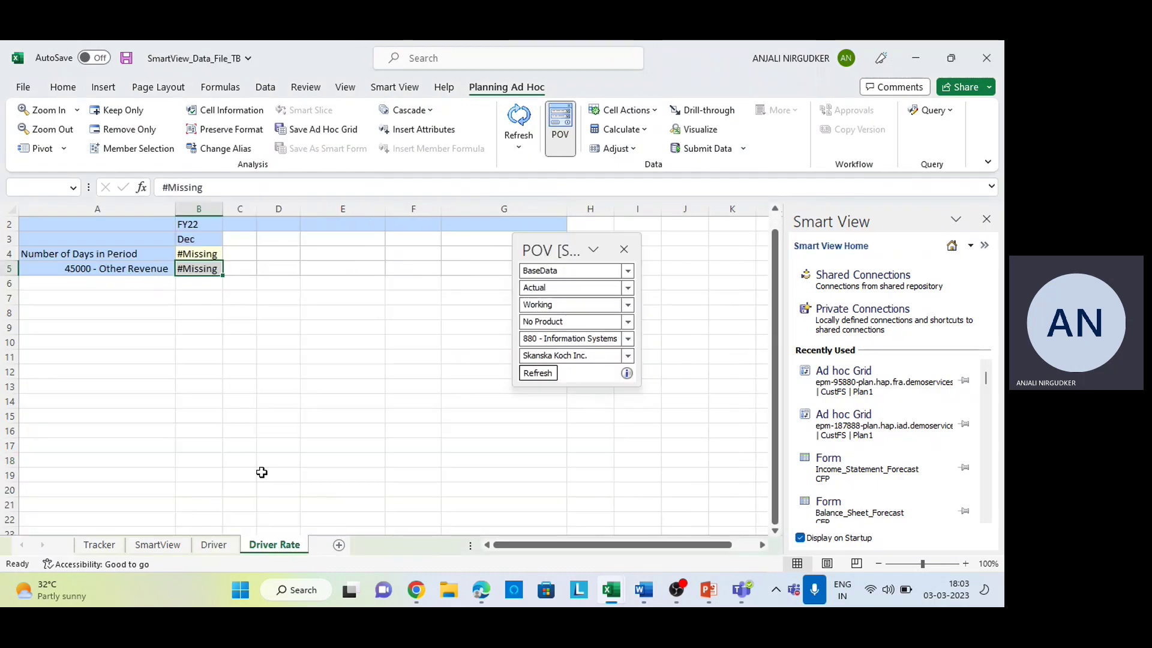
# Step: Enter a new Dec Number of Days in Period value in B4 and submit it
pyautogui.click(197, 255)
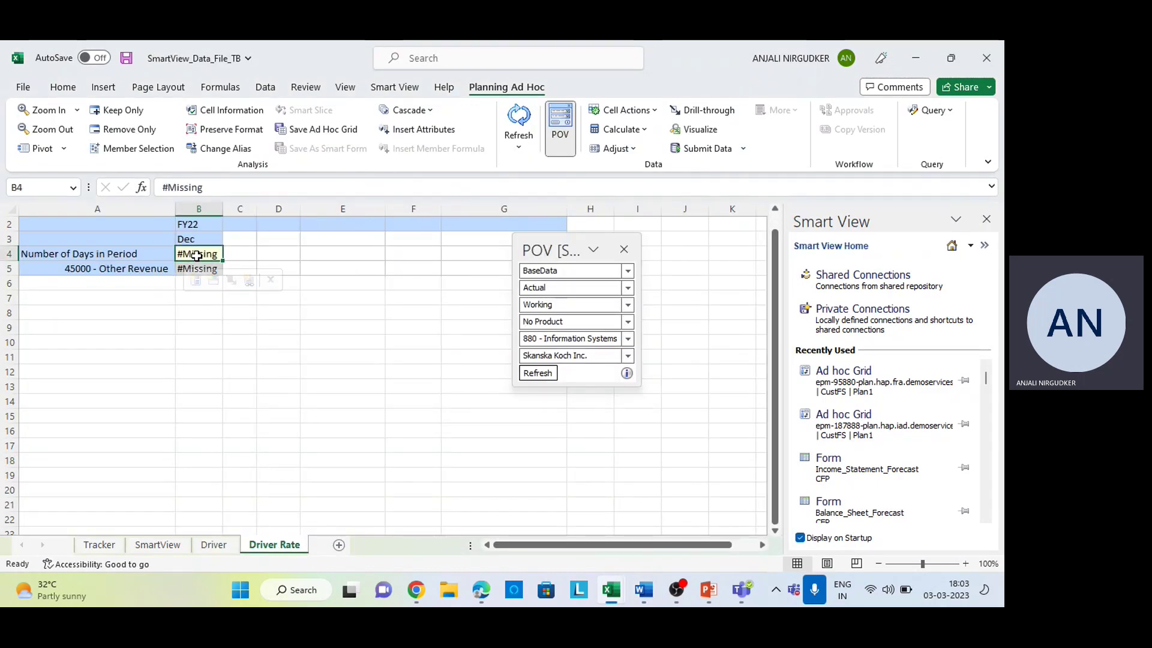
pyautogui.write('3')
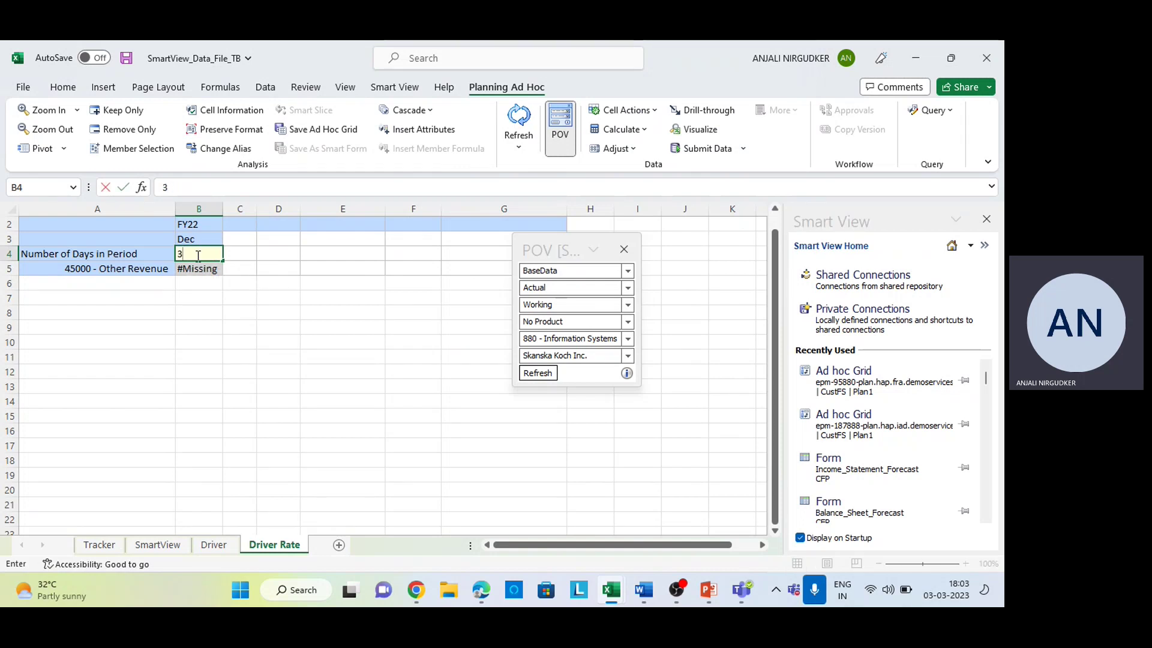
pyautogui.write('0')
pyautogui.press('Return')
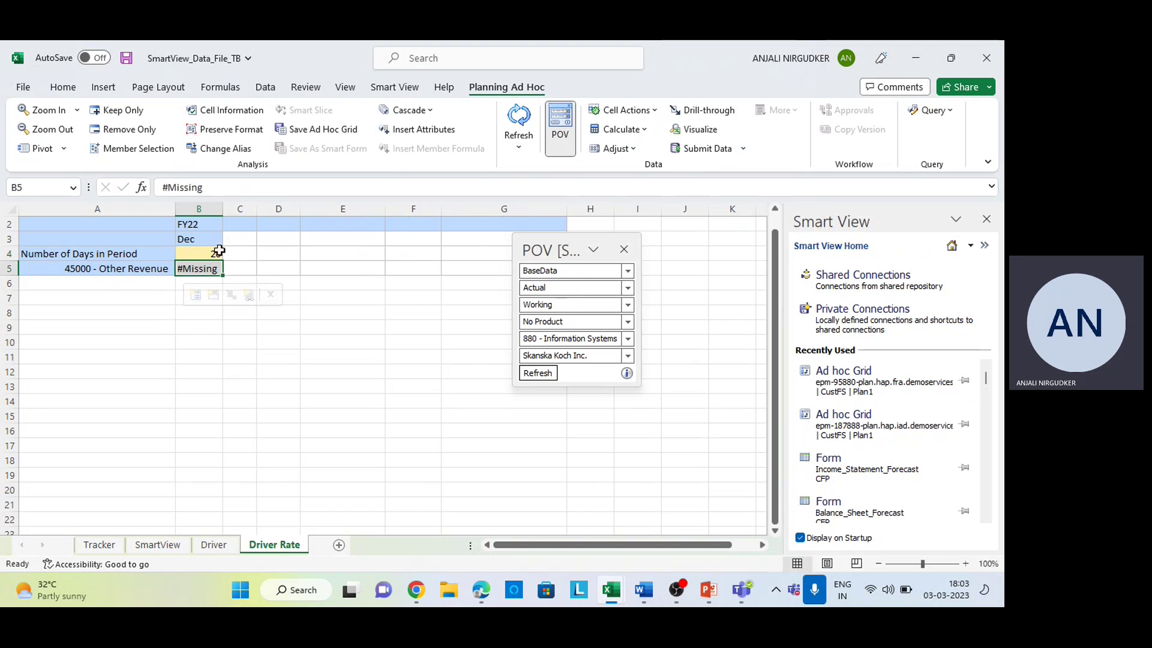
pyautogui.click(682, 152)
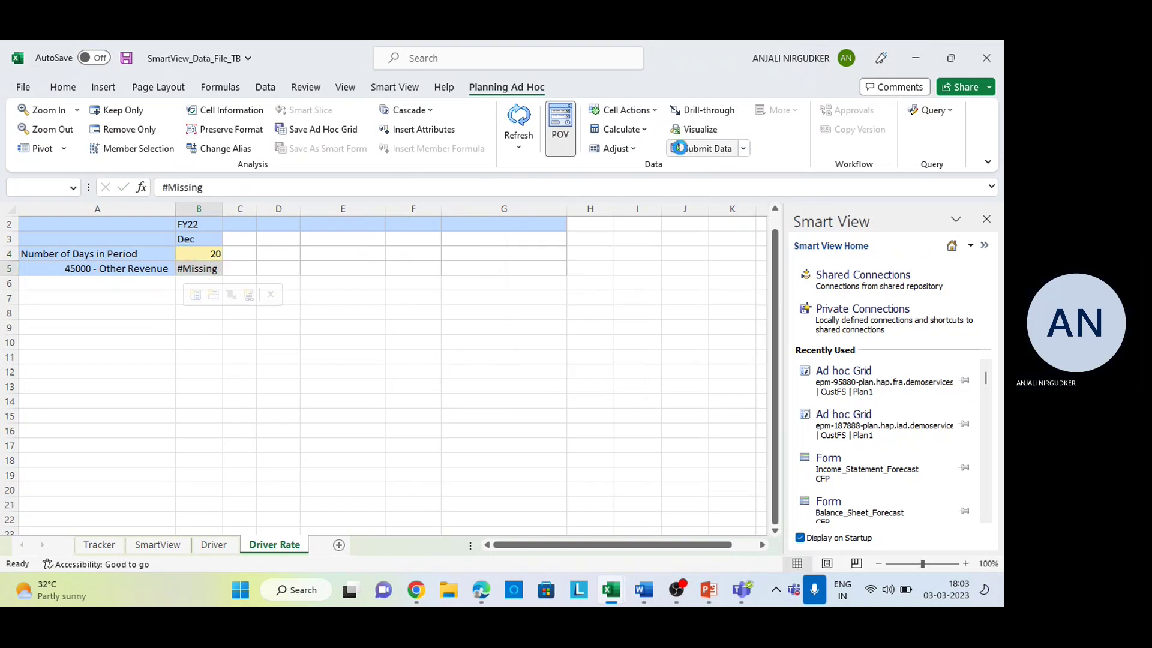
# Step: Check the Driver and Ratios notes, then return to the Driver sheet and scroll down
pyautogui.hotkey('alt', 'Tab')
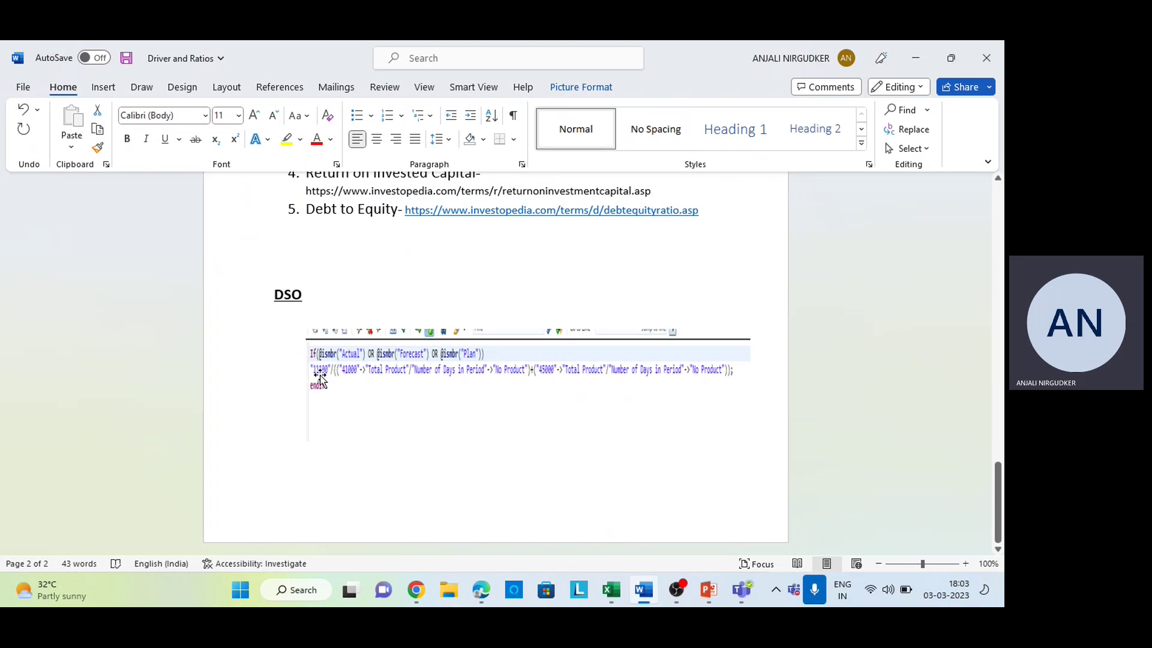
pyautogui.hotkey('alt', 'Tab')
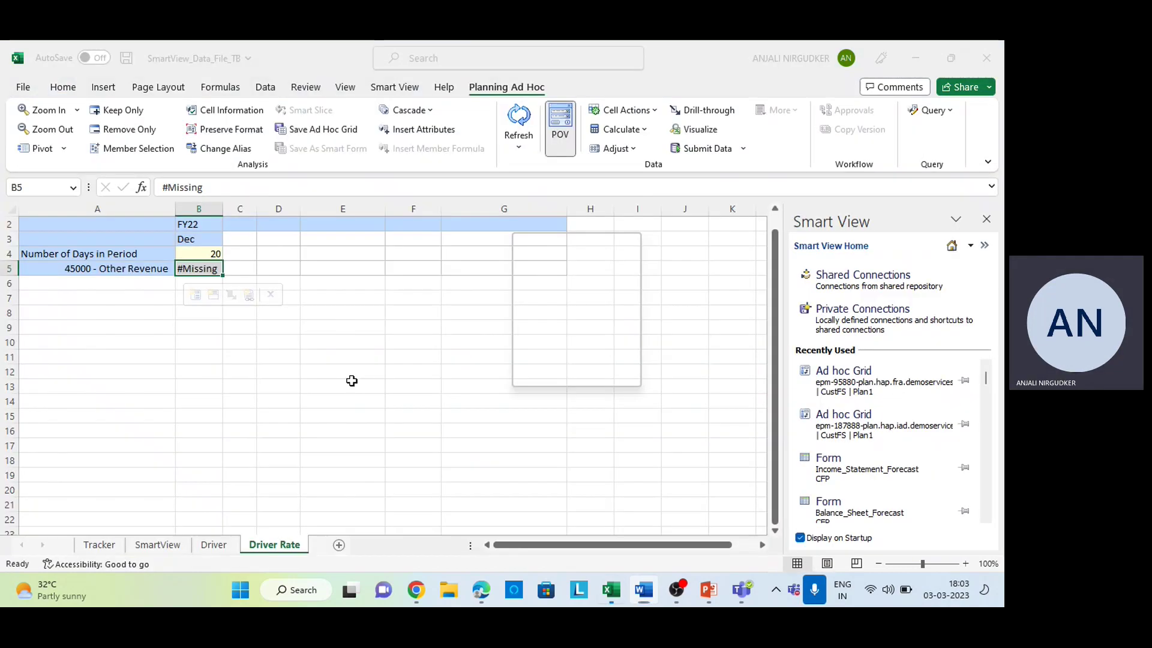
pyautogui.click(214, 545)
pyautogui.scroll(-5, 147, 431)
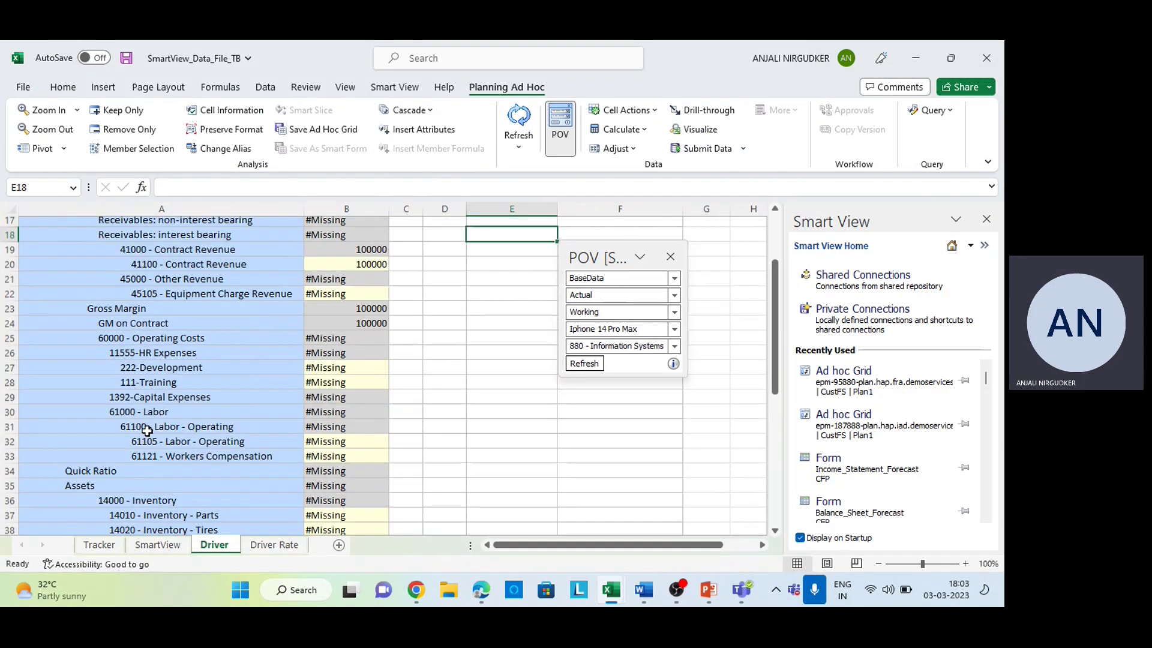
pyautogui.scroll(-5, 147, 430)
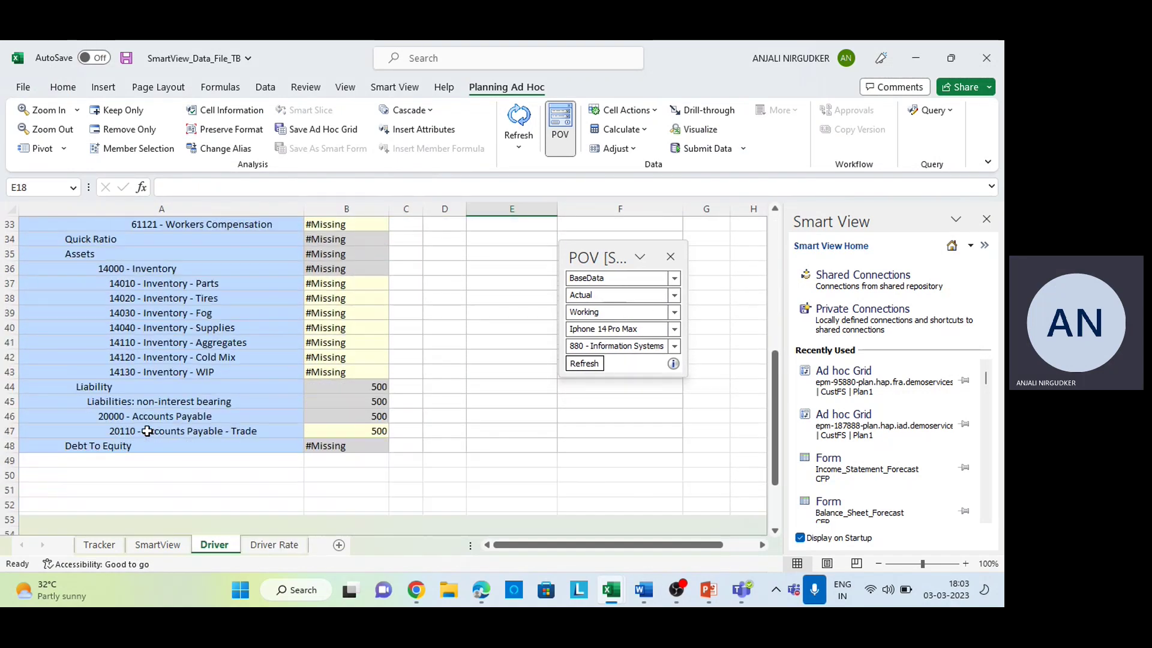
pyautogui.scroll(10, 147, 431)
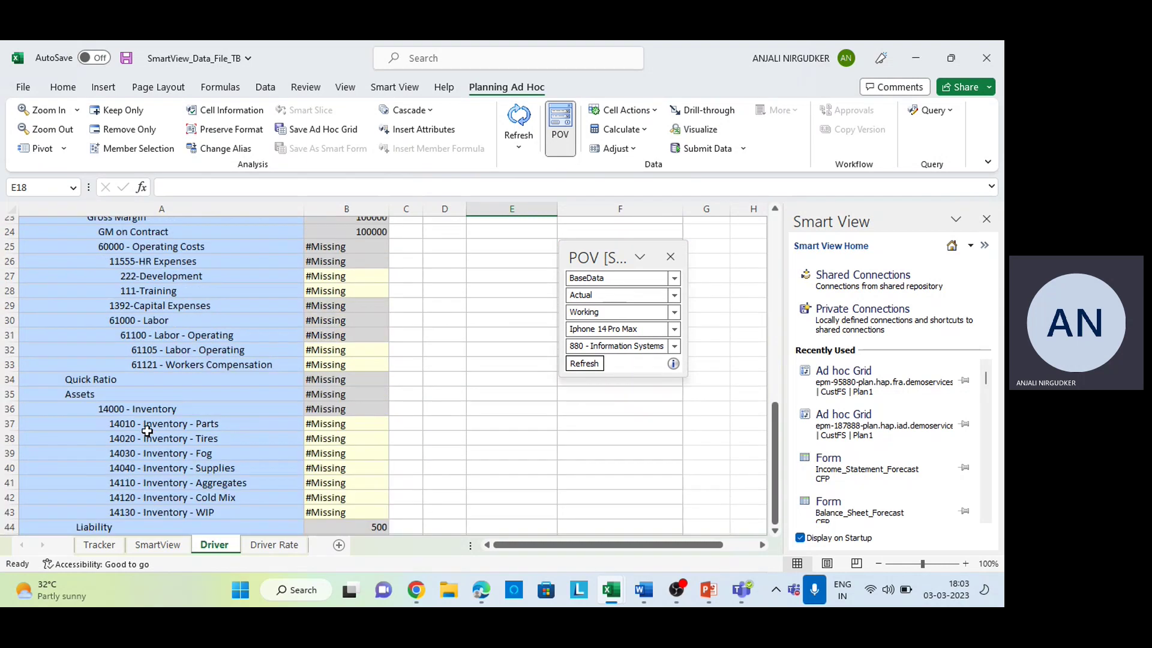
pyautogui.scroll(1, 147, 431)
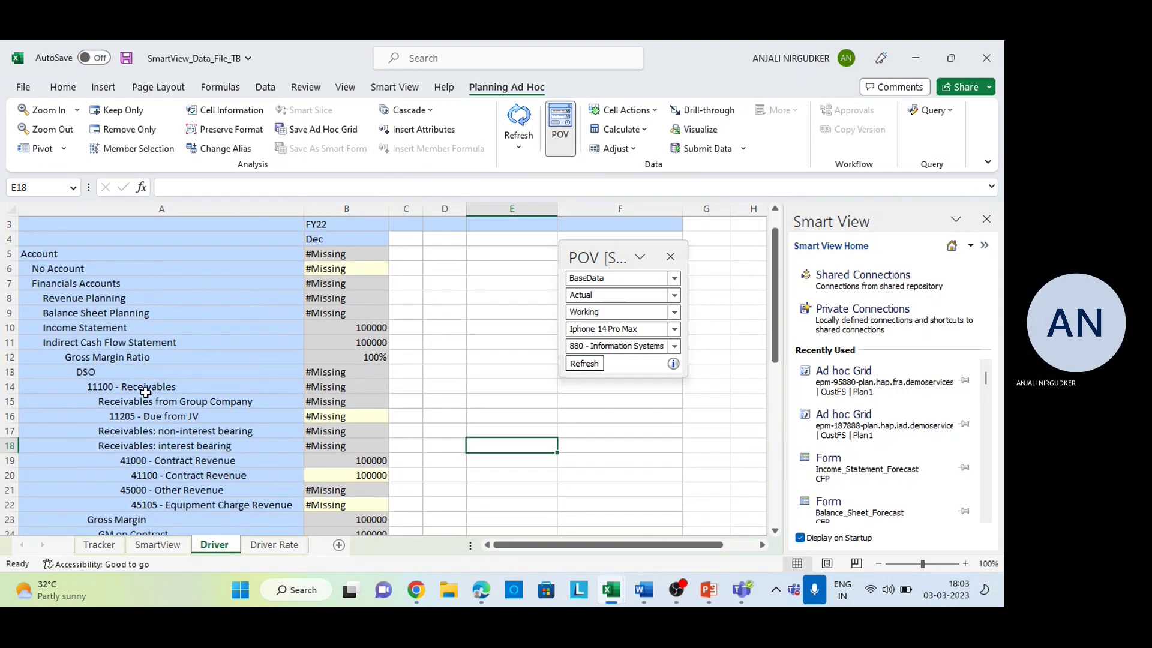
pyautogui.click(147, 387)
pyautogui.press('Down')
pyautogui.press('Down')
pyautogui.write('0')
pyautogui.press('Return')
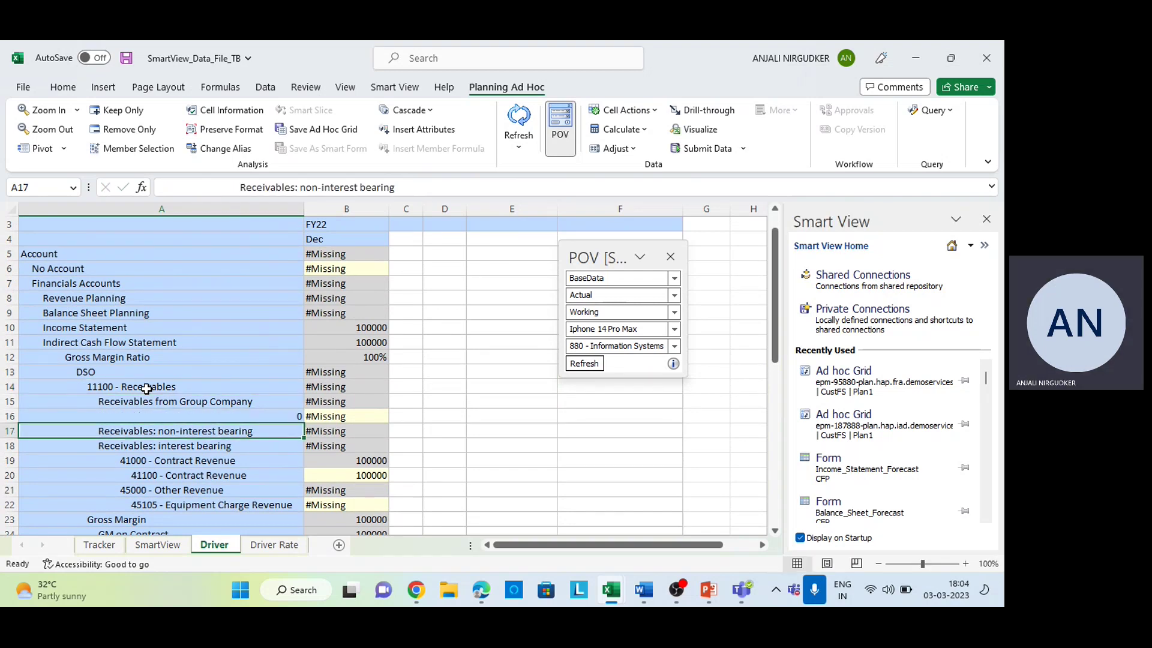
pyautogui.hotkey('ctrl', 'z')
pyautogui.press('Right')
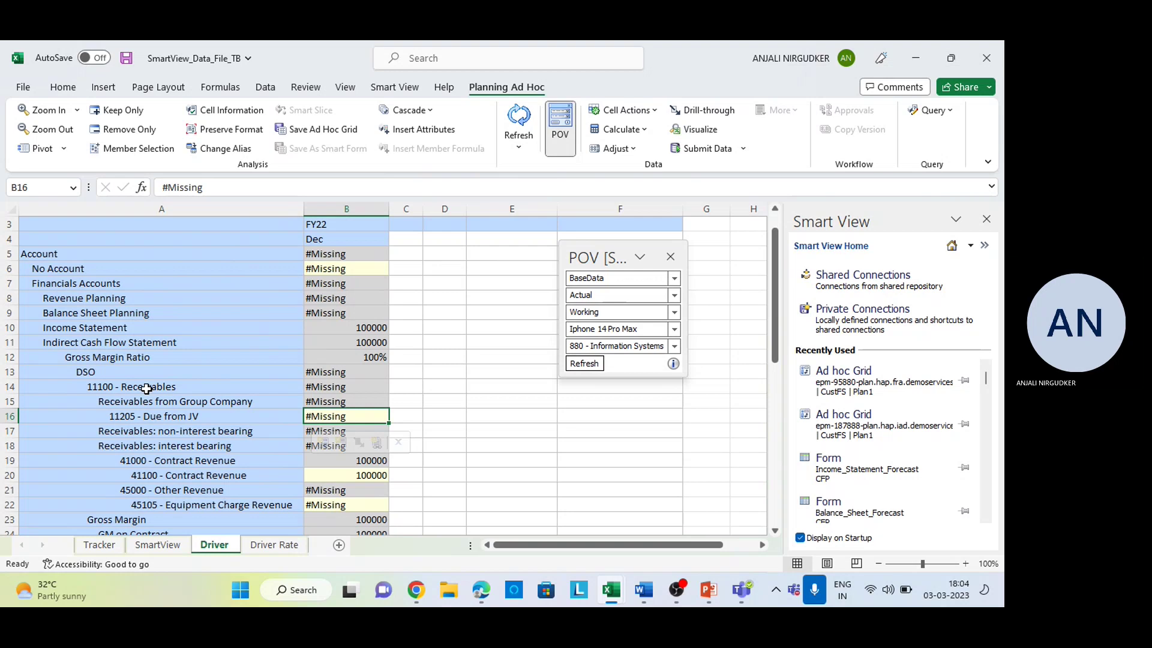
# Step: Submit 150000 for 11205 - Due from JV in B16 and confirm DSO recalculates to 30
pyautogui.write('150000')
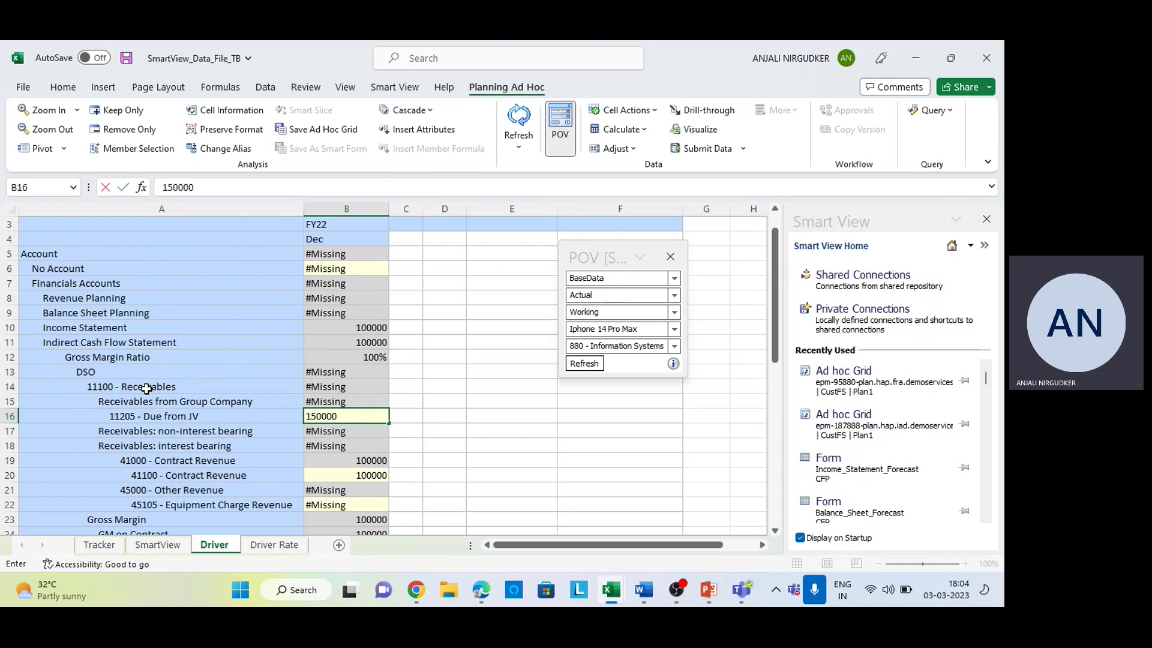
pyautogui.press('Return')
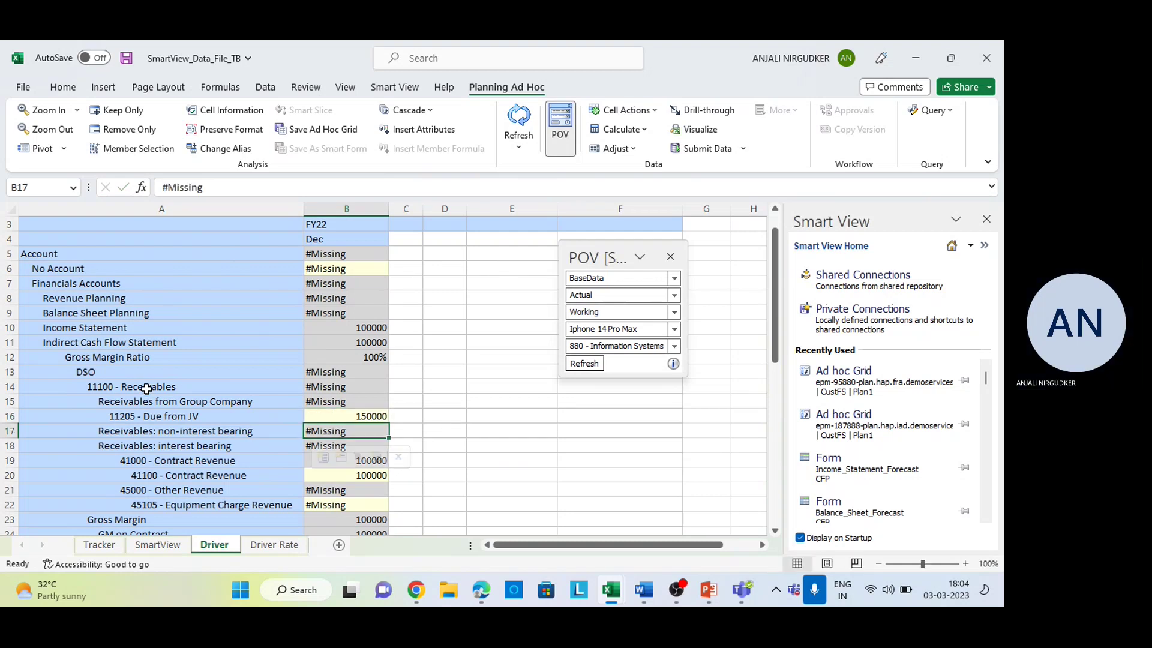
pyautogui.click(717, 150)
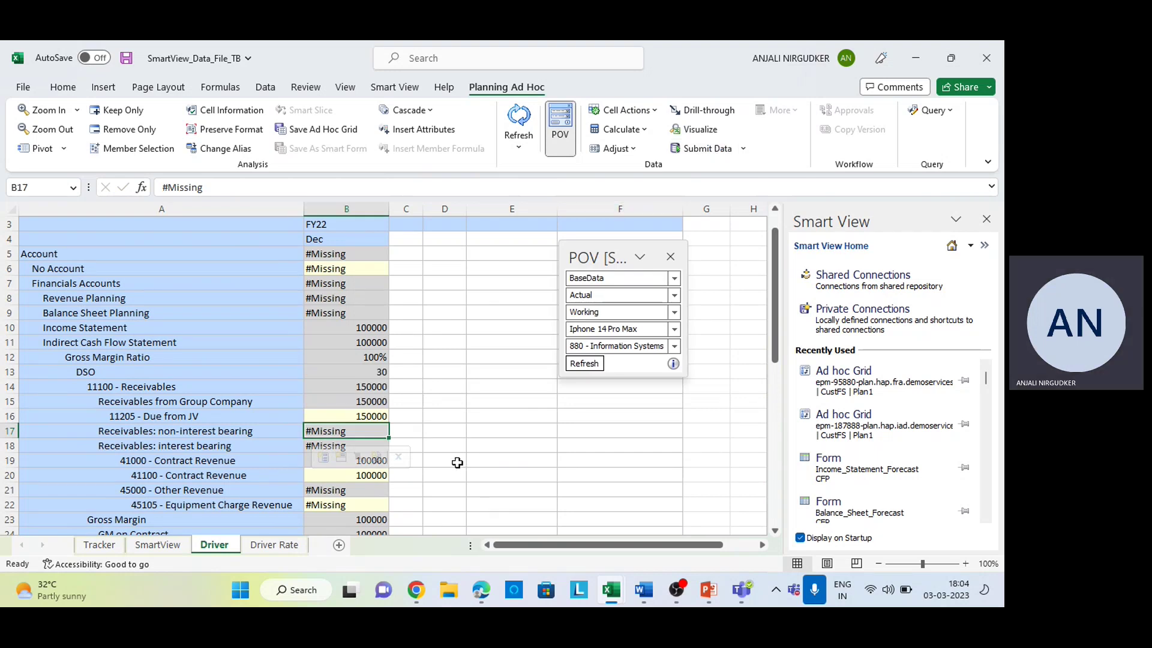
pyautogui.click(363, 373)
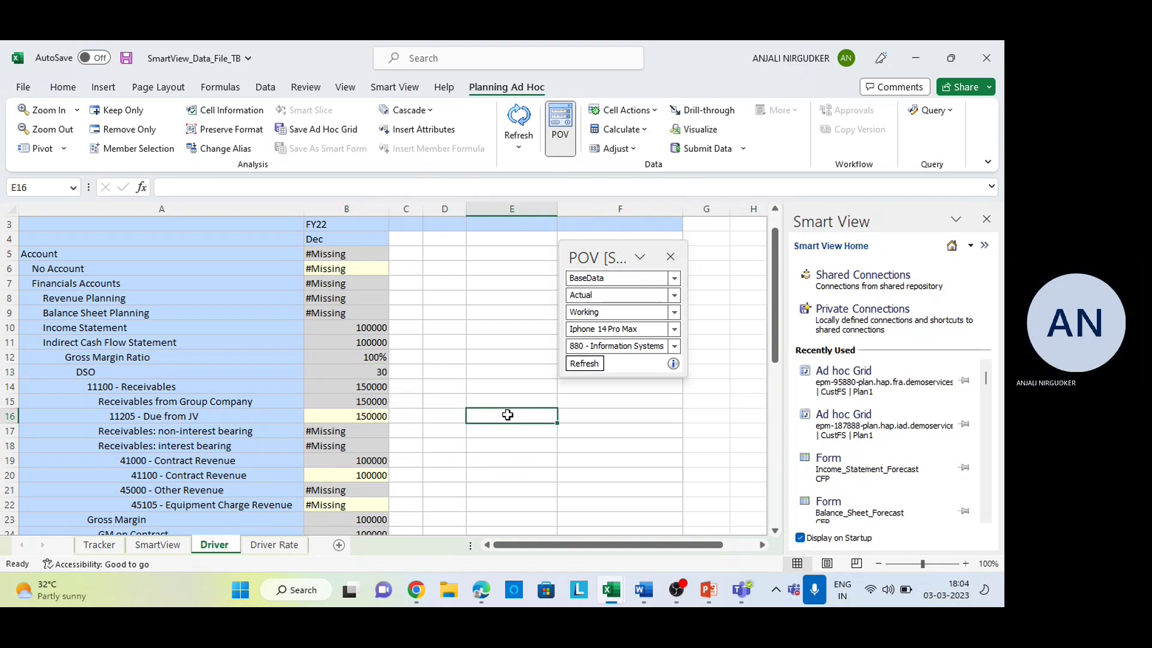
pyautogui.scroll(-2, 508, 415)
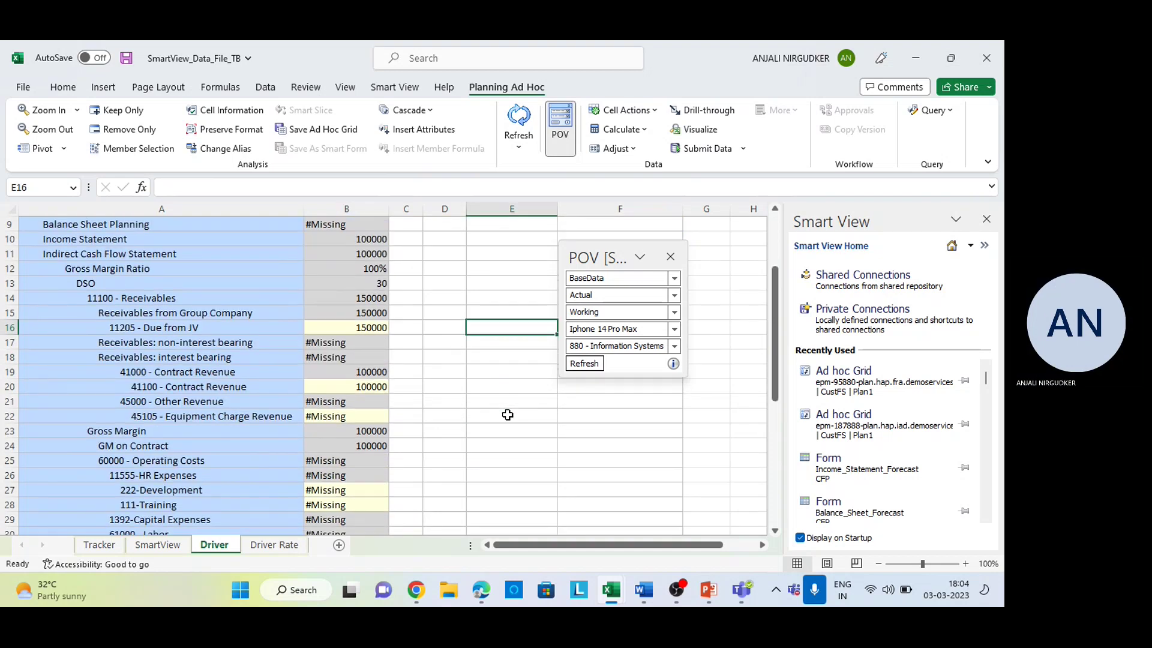
pyautogui.click(498, 433)
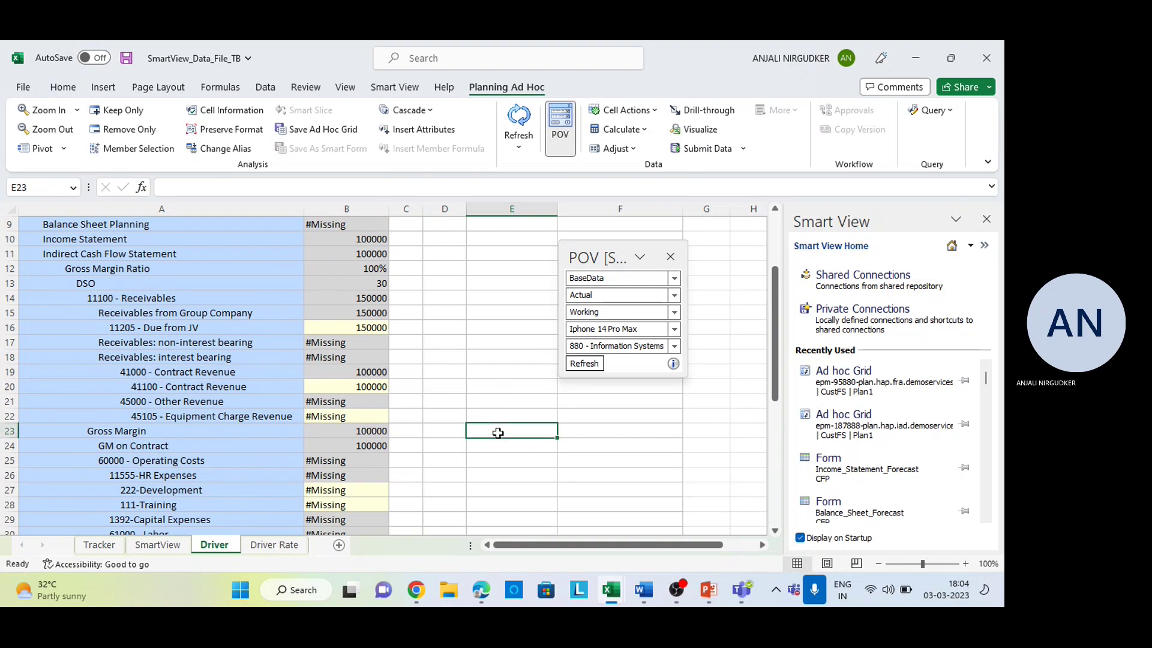
pyautogui.write('+100000')
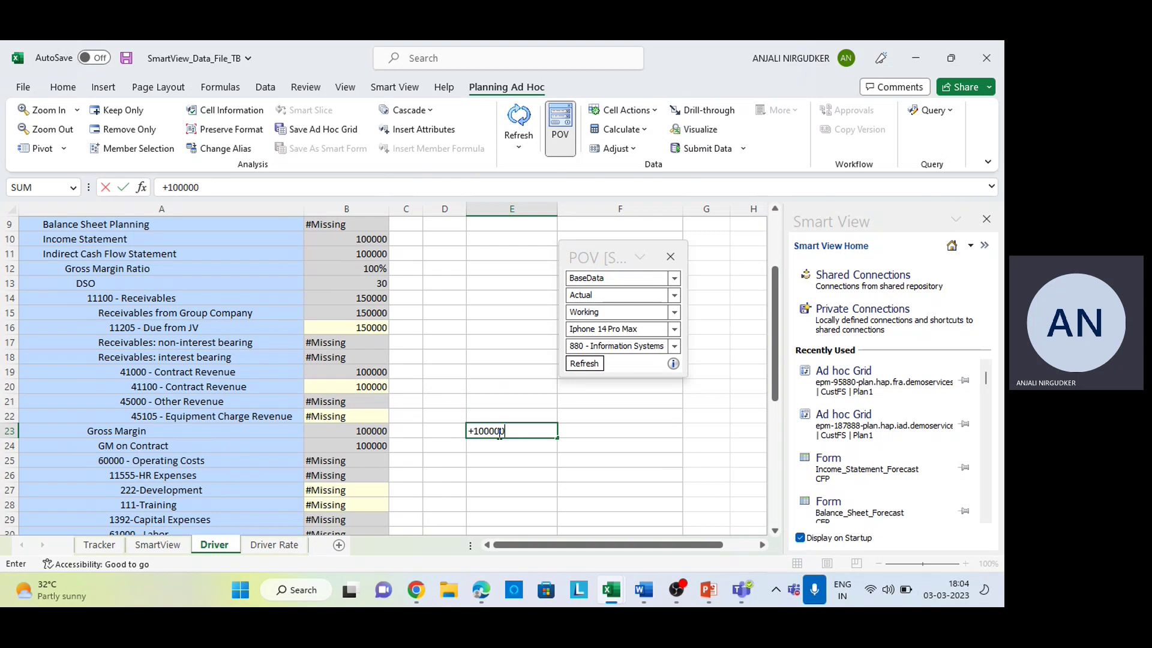
pyautogui.write('/20')
pyautogui.press('Return')
pyautogui.click(291, 546)
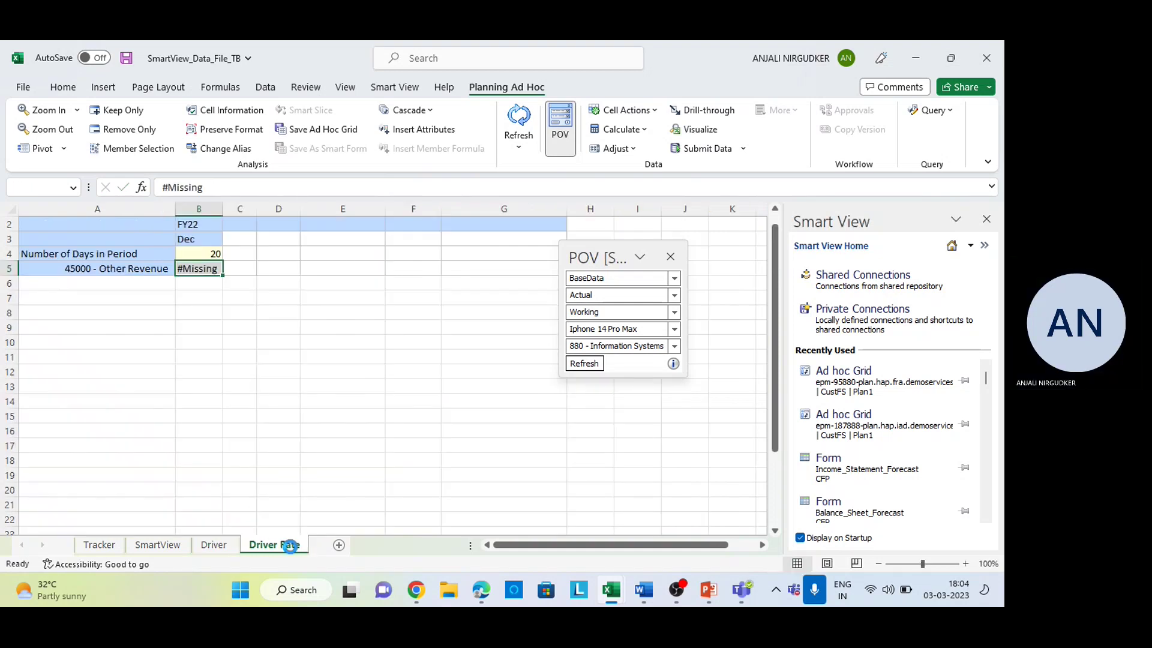
pyautogui.click(217, 546)
pyautogui.press('Up')
pyautogui.press('Up')
pyautogui.press('Up')
pyautogui.write('+')
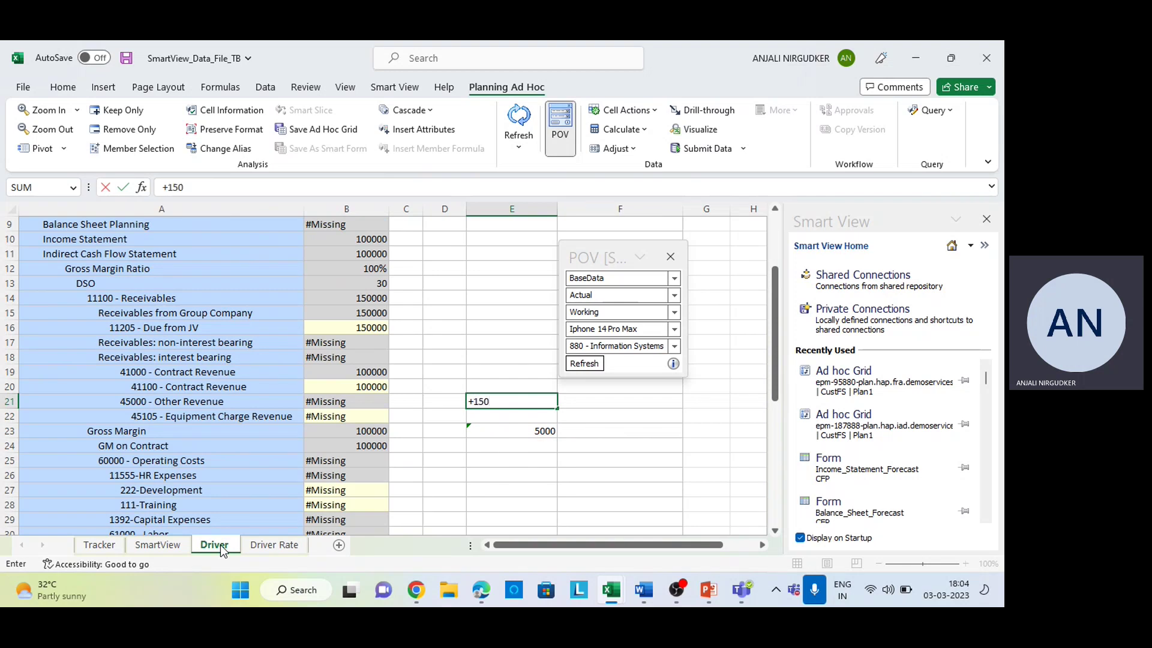
pyautogui.write('150000/')
pyautogui.press('Down')
pyautogui.press('Down')
pyautogui.press('Return')
pyautogui.press('Up')
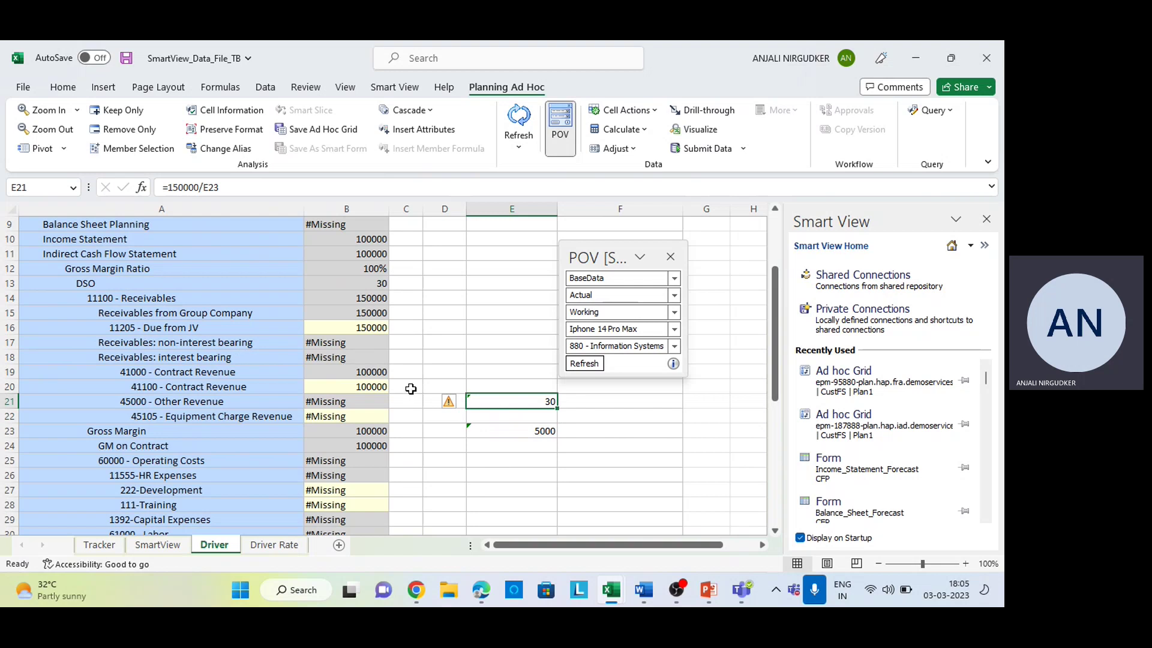
pyautogui.click(364, 287)
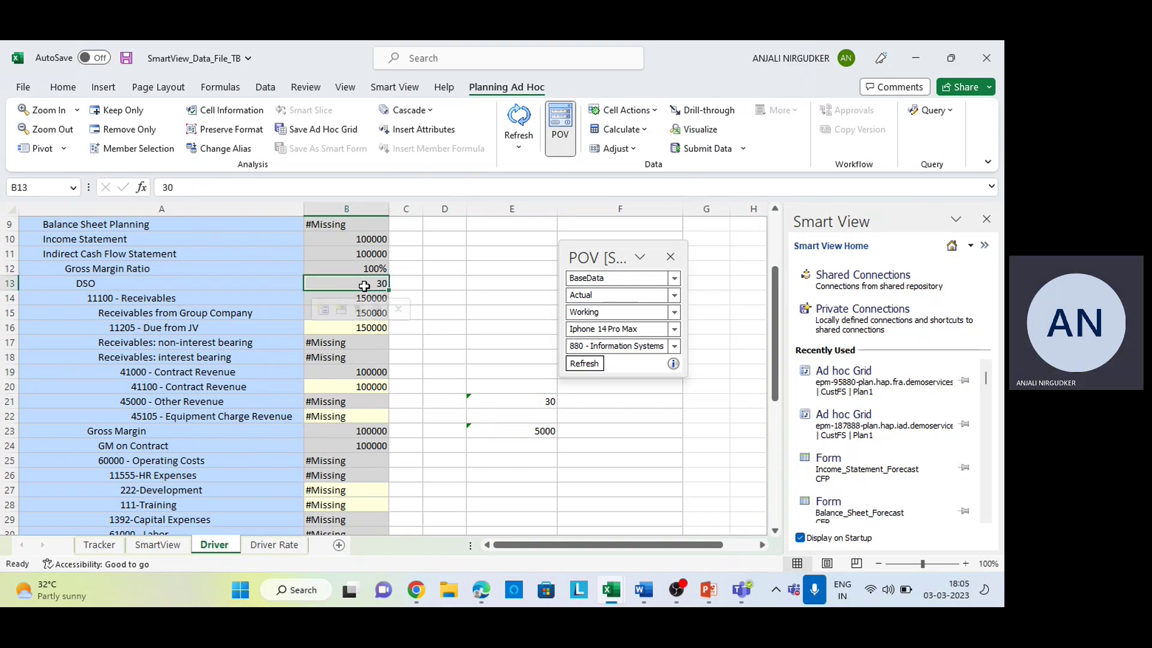
pyautogui.moveTo(498, 384); pyautogui.dragTo(541, 446)
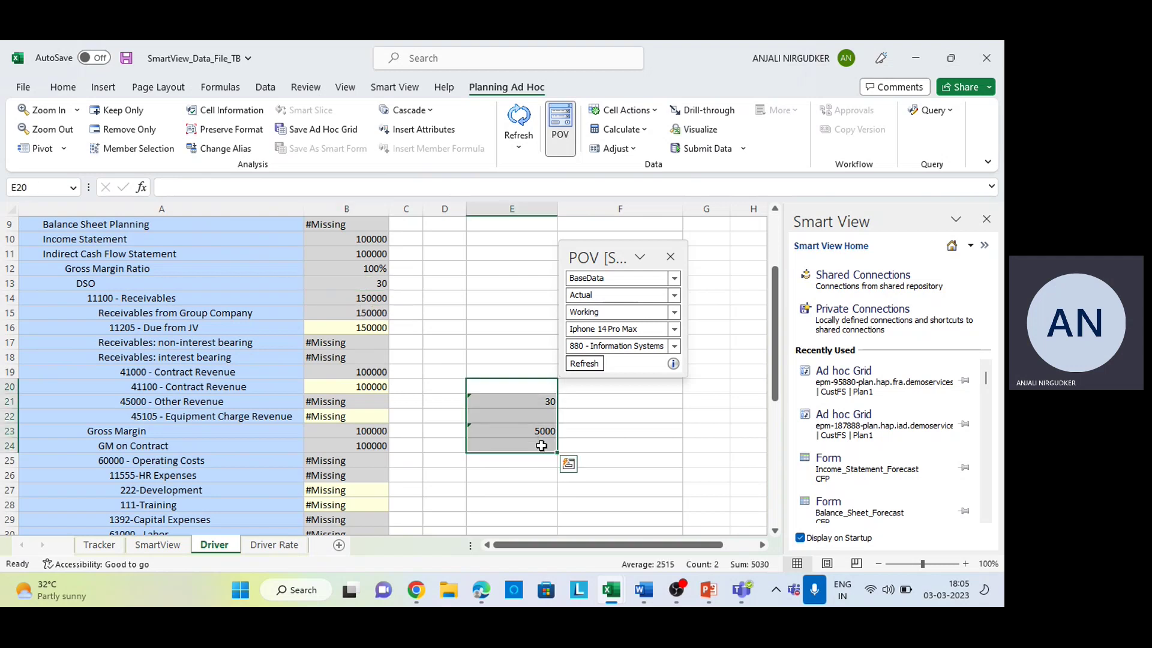
pyautogui.press('Delete')
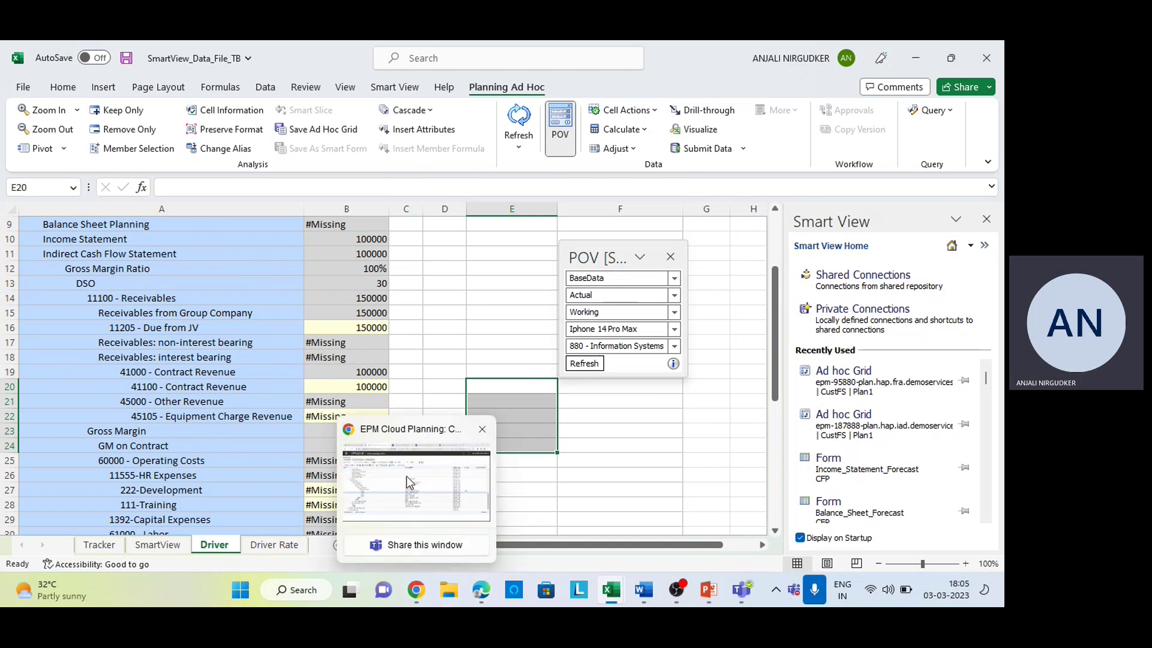
# Step: In the Chrome window, go to Form and Ad Hoc Grid Management from the Planning Navigator
pyautogui.click(405, 453)
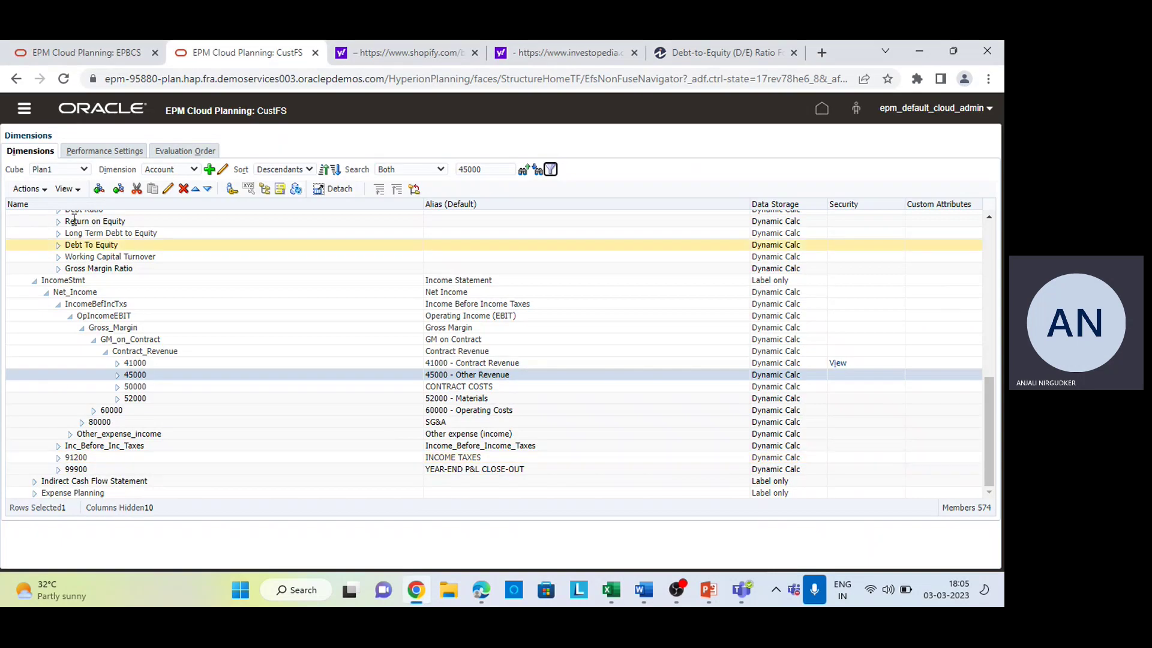
pyautogui.click(25, 111)
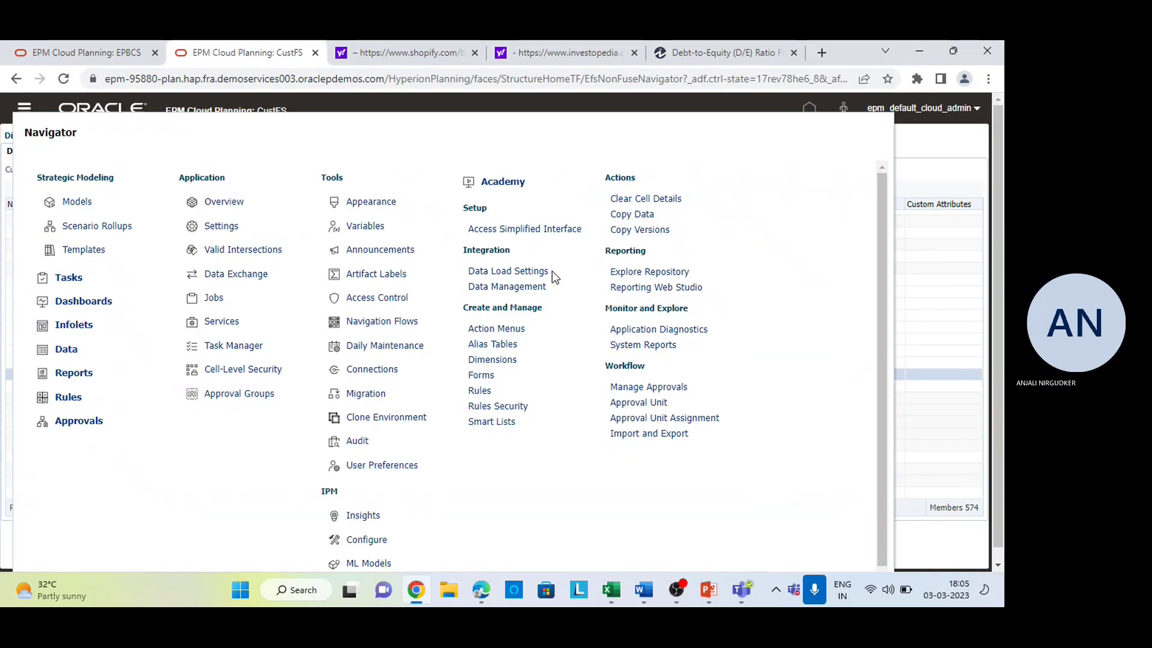
pyautogui.click(480, 375)
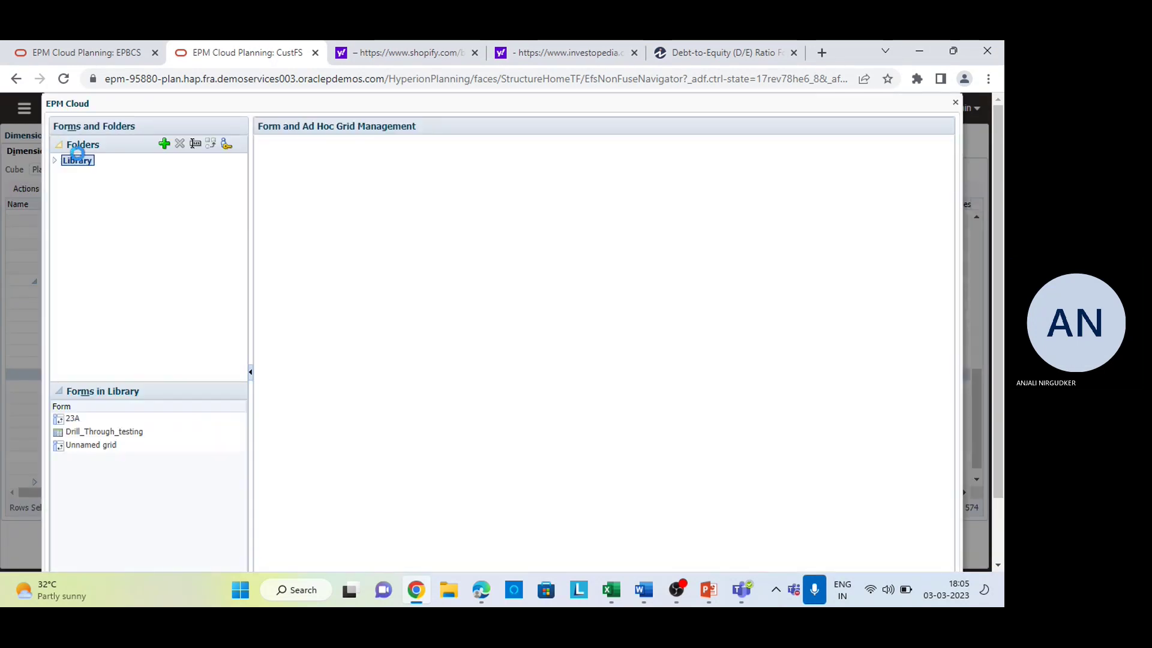
# Step: Add a new folder named Drivers under the form Library
pyautogui.click(54, 161)
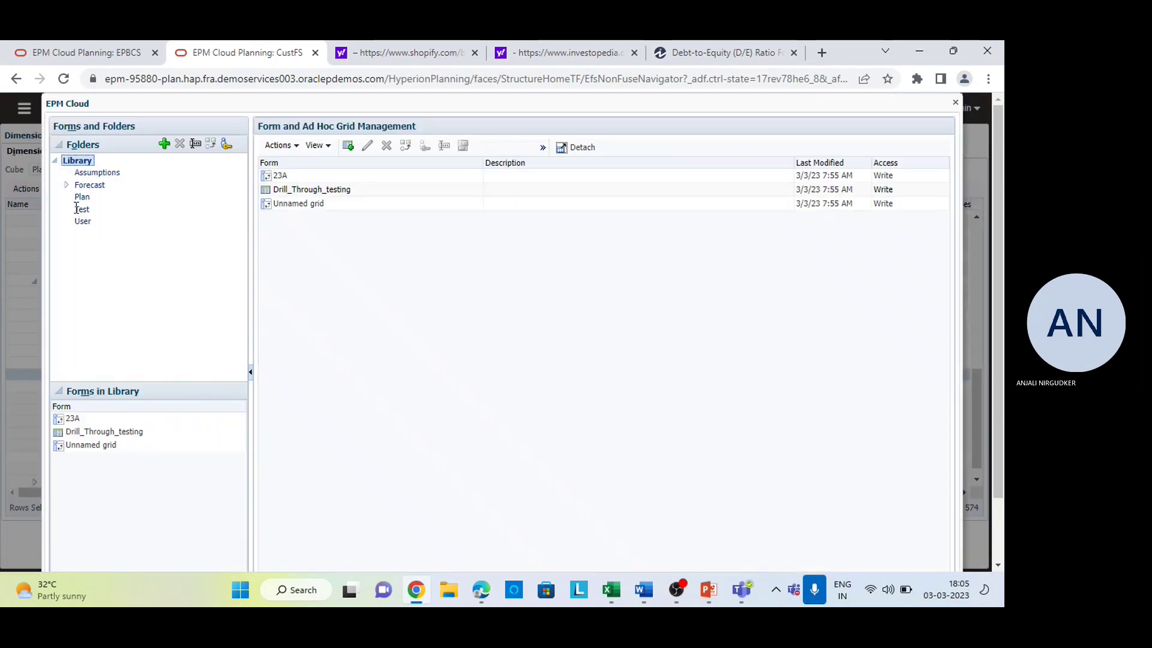
pyautogui.click(163, 147)
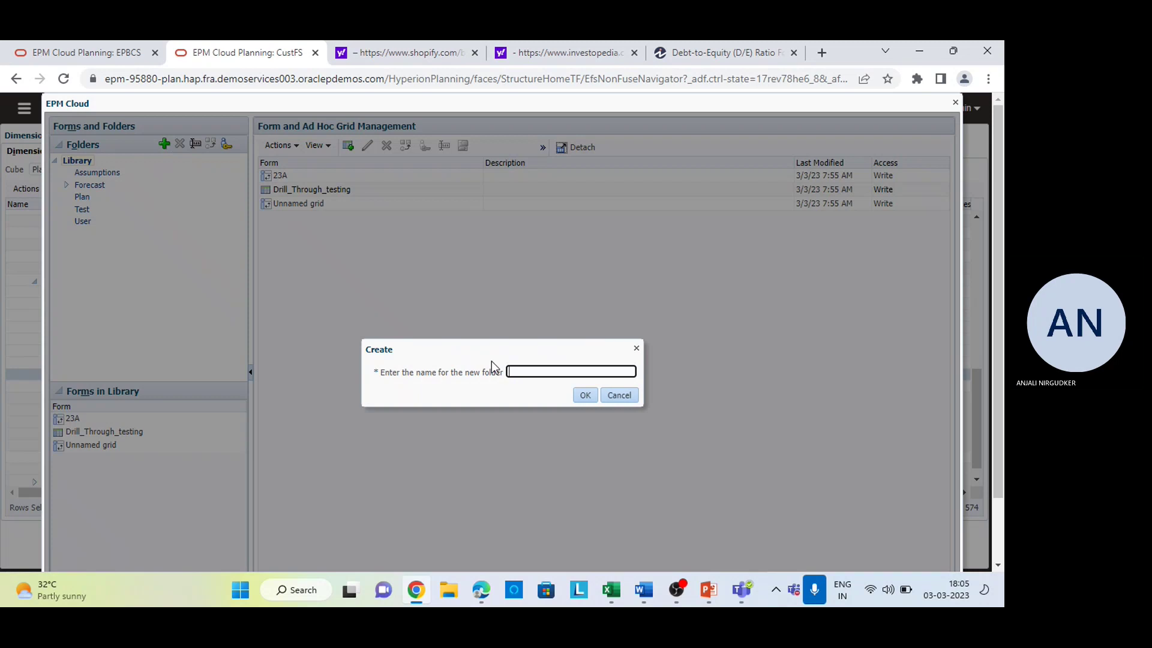
pyautogui.write('Drivers')
pyautogui.click(583, 396)
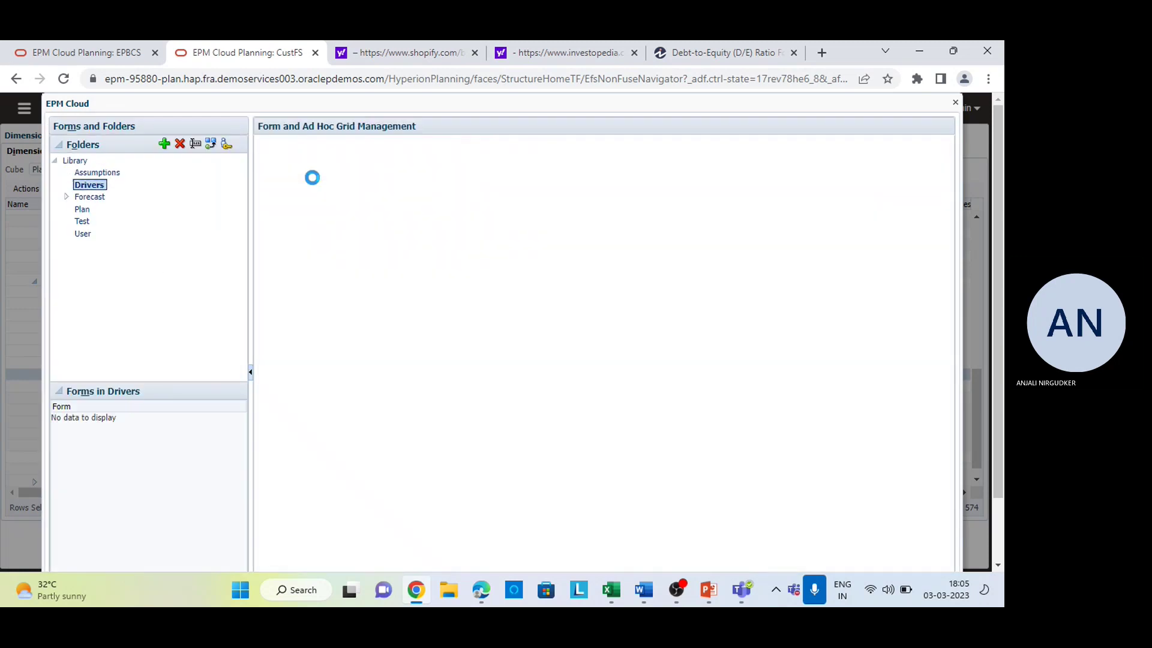
pyautogui.click(279, 146)
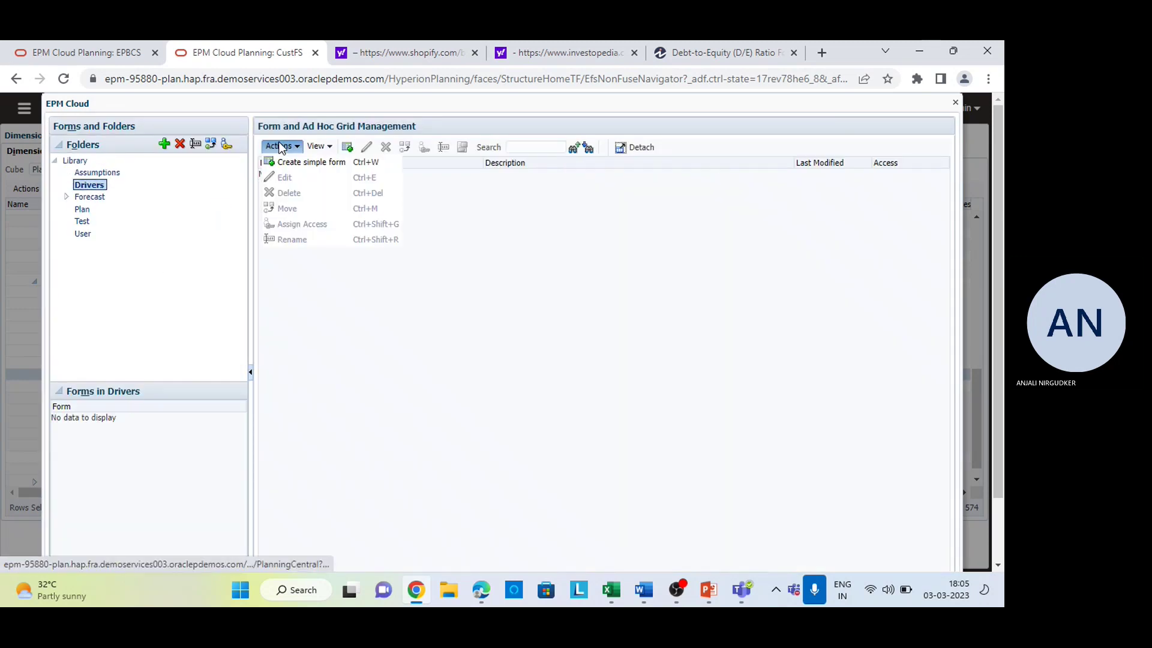
# Step: Start a new simple form named Driver_Calc in the Drivers folder and go to its layout
pyautogui.click(279, 163)
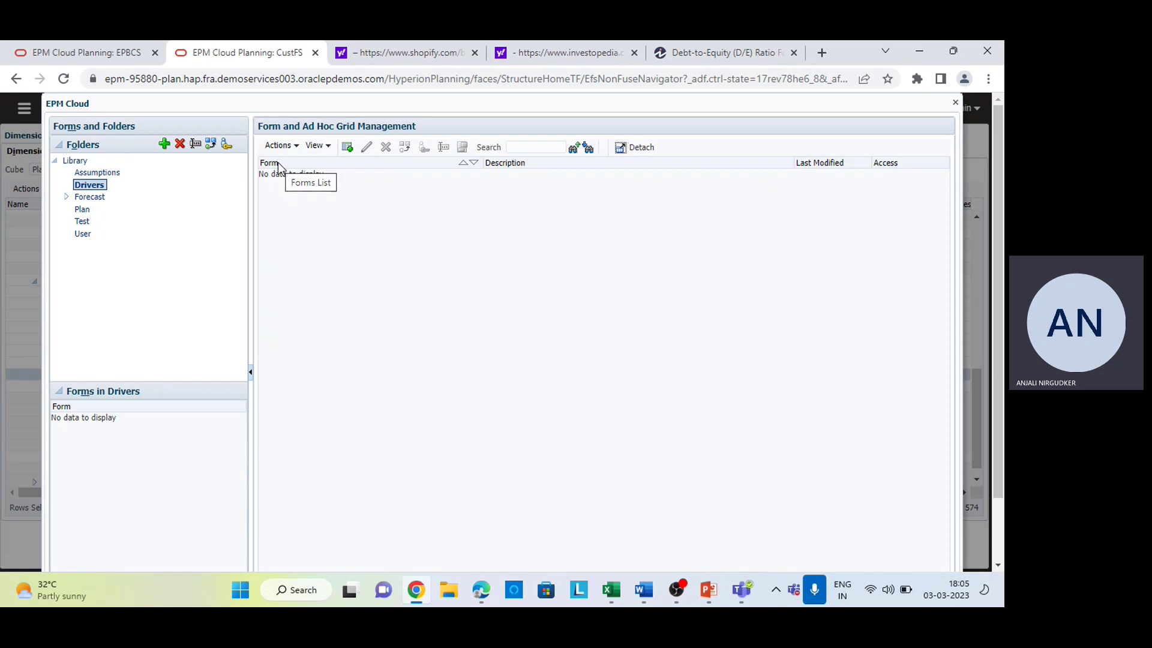
pyautogui.click(382, 193)
pyautogui.write('Driver_Calc')
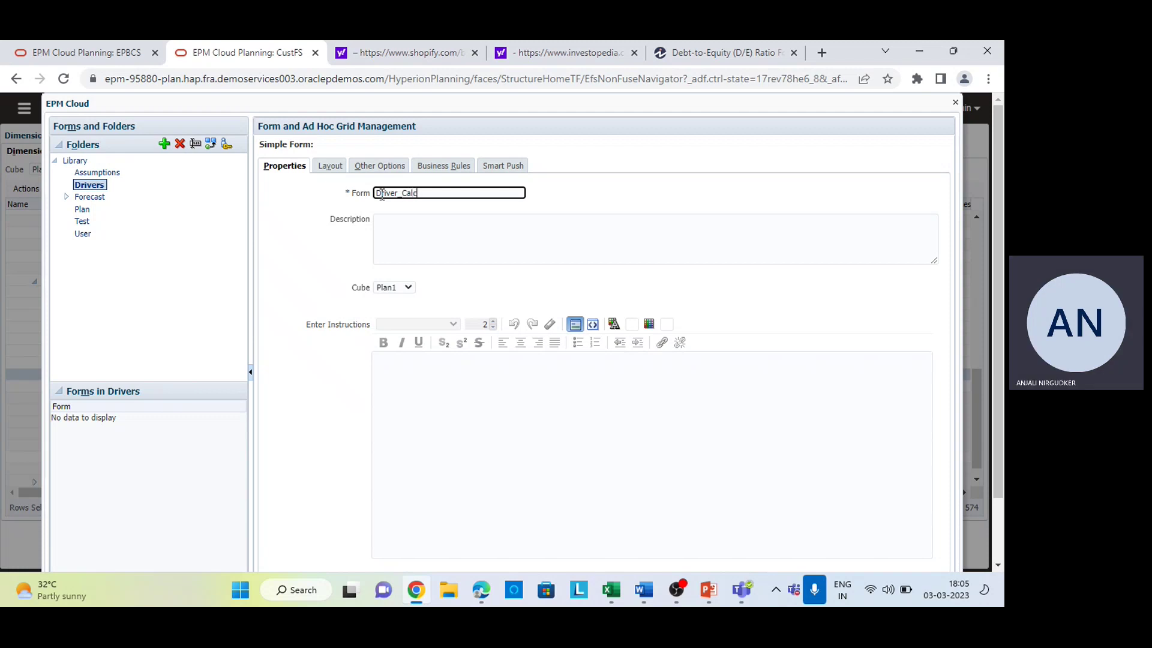
pyautogui.click(332, 170)
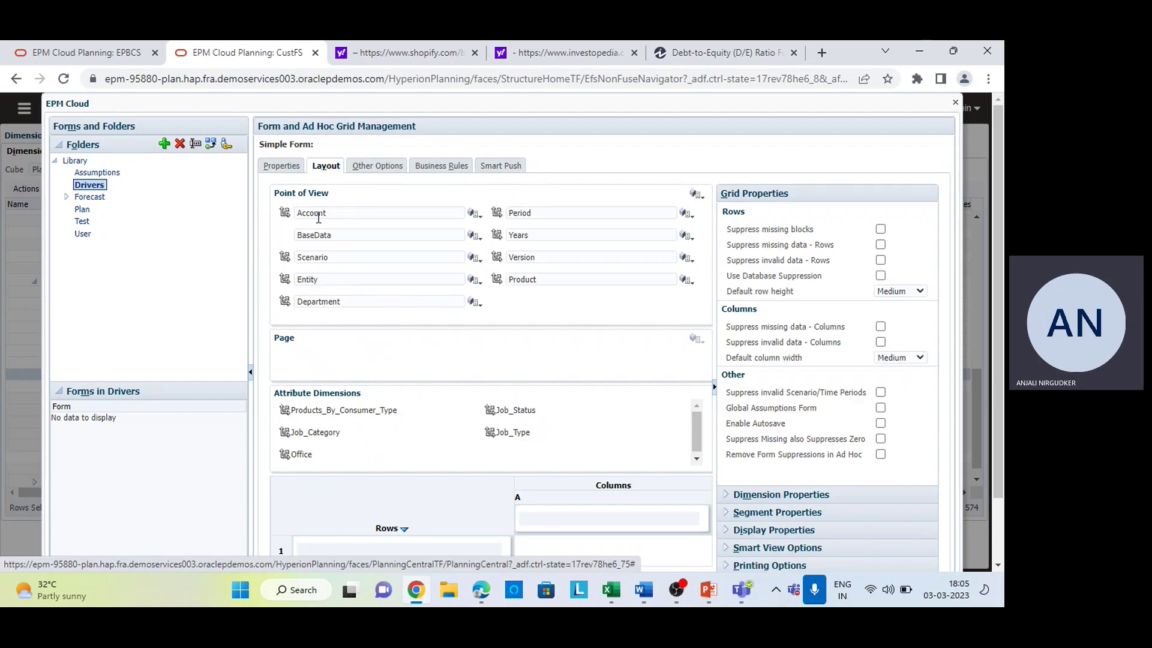
# Step: Lay out Driver_Calc with Account in rows and Entity, Product, Years, Period in columns
pyautogui.moveTo(287, 217); pyautogui.dragTo(310, 547)
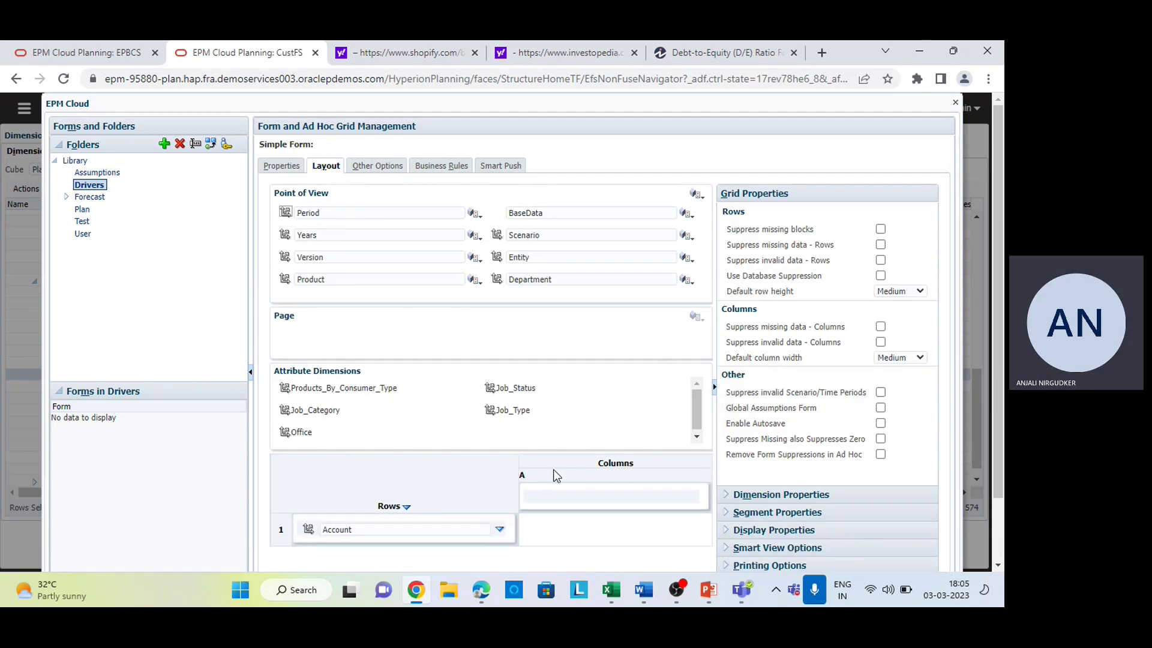
pyautogui.moveTo(497, 257); pyautogui.dragTo(535, 500)
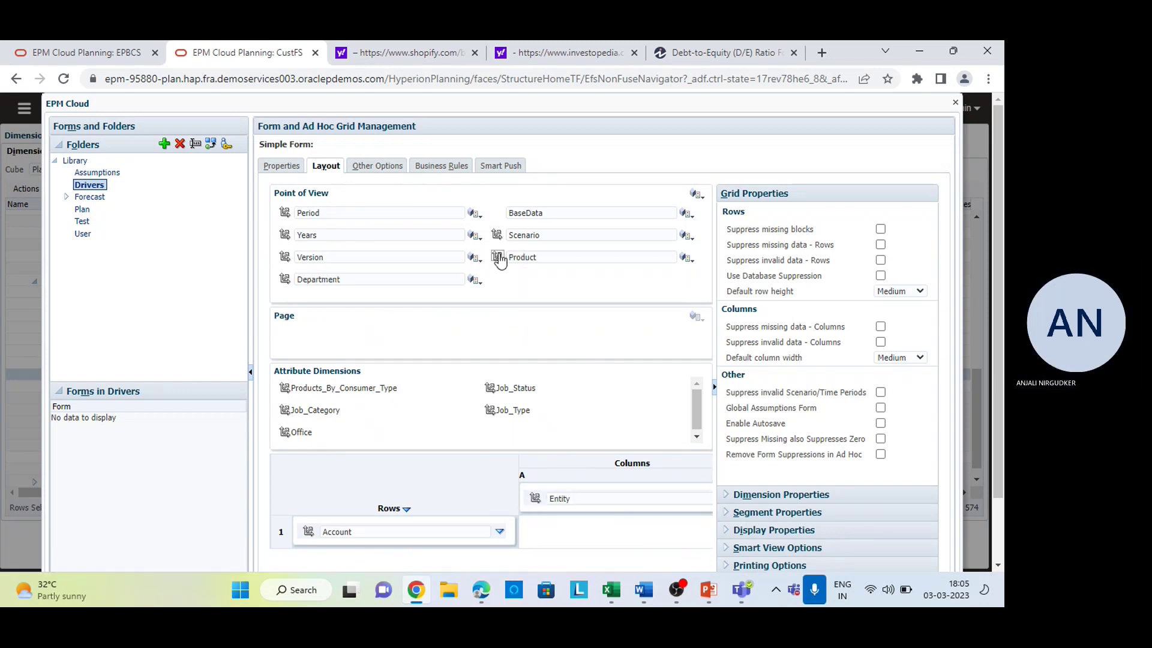
pyautogui.moveTo(498, 260); pyautogui.dragTo(530, 499)
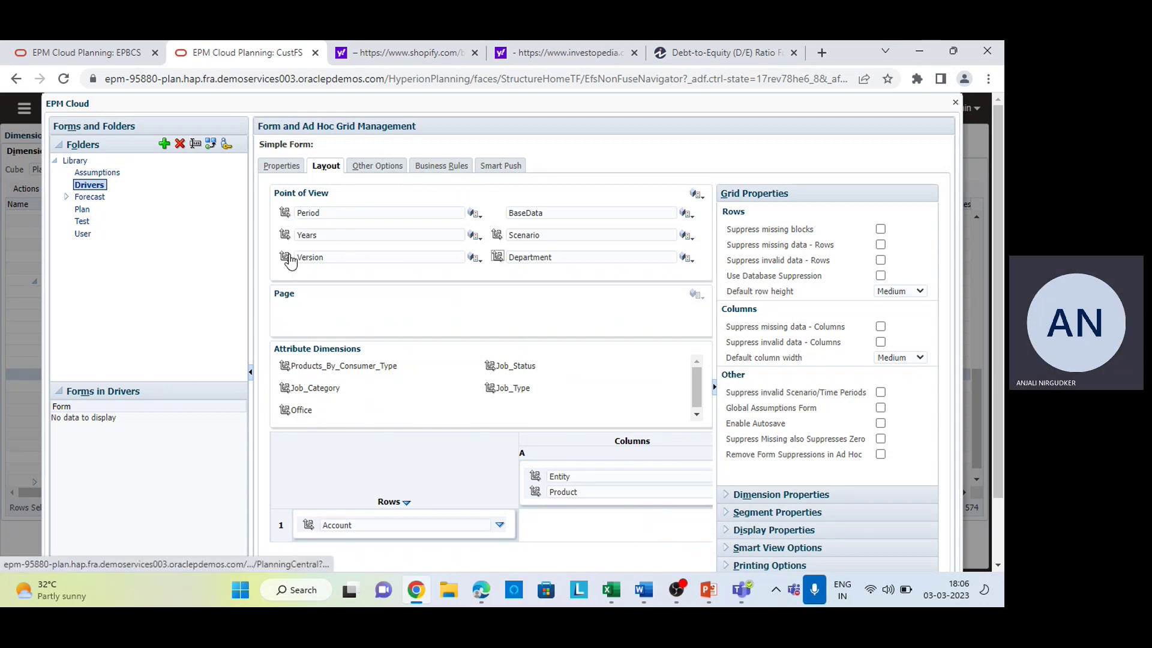
pyautogui.moveTo(285, 238); pyautogui.dragTo(533, 459)
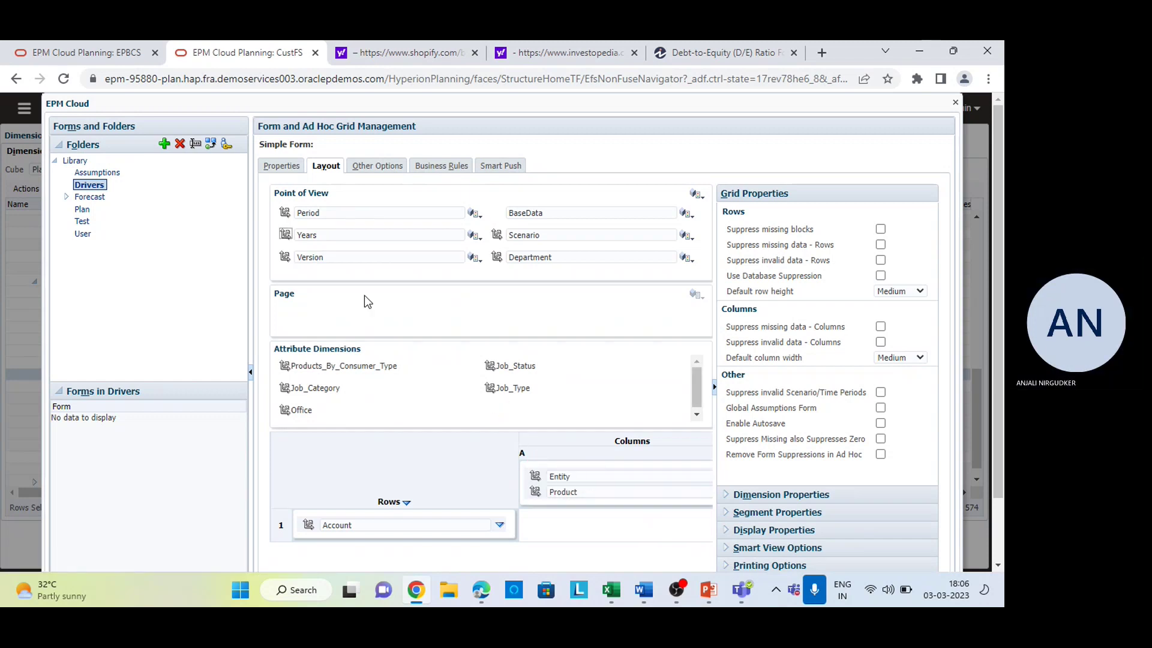
pyautogui.moveTo(288, 238); pyautogui.dragTo(535, 463)
pyautogui.moveTo(291, 243); pyautogui.dragTo(532, 463)
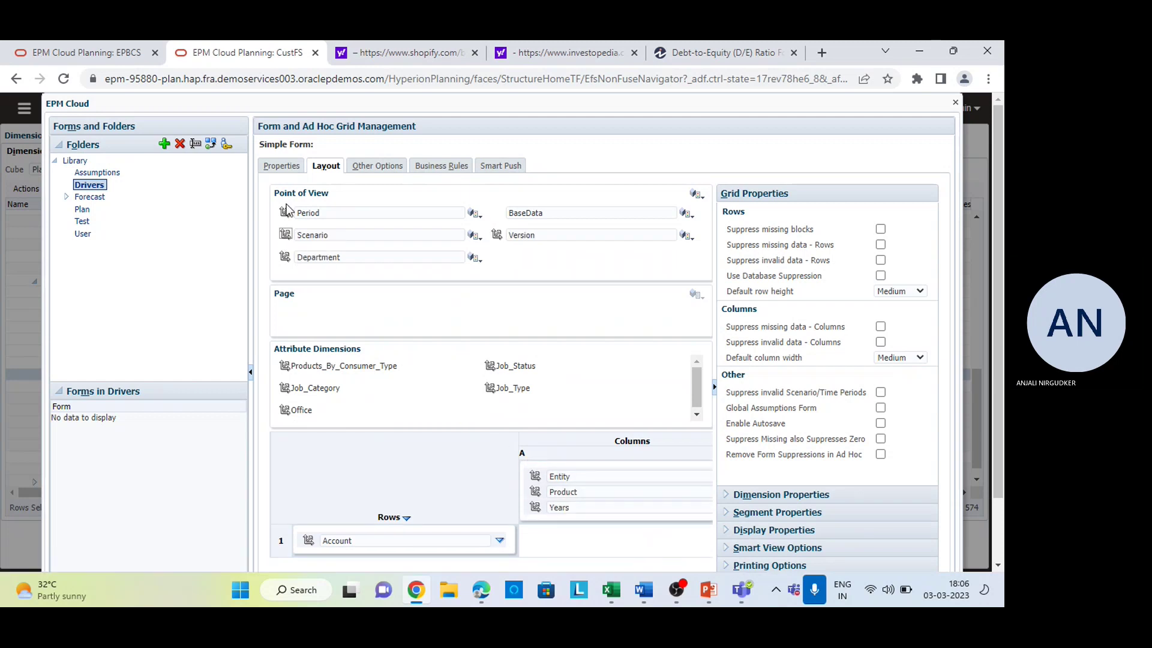
pyautogui.moveTo(287, 215); pyautogui.dragTo(535, 468)
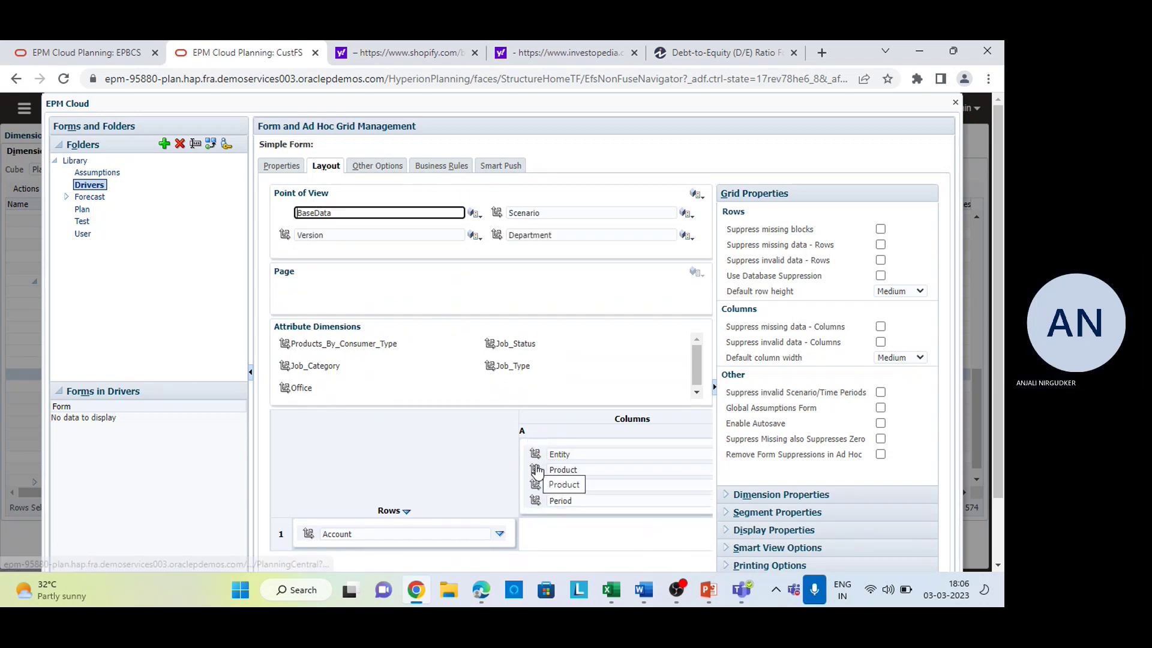
pyautogui.scroll(-1, 537, 472)
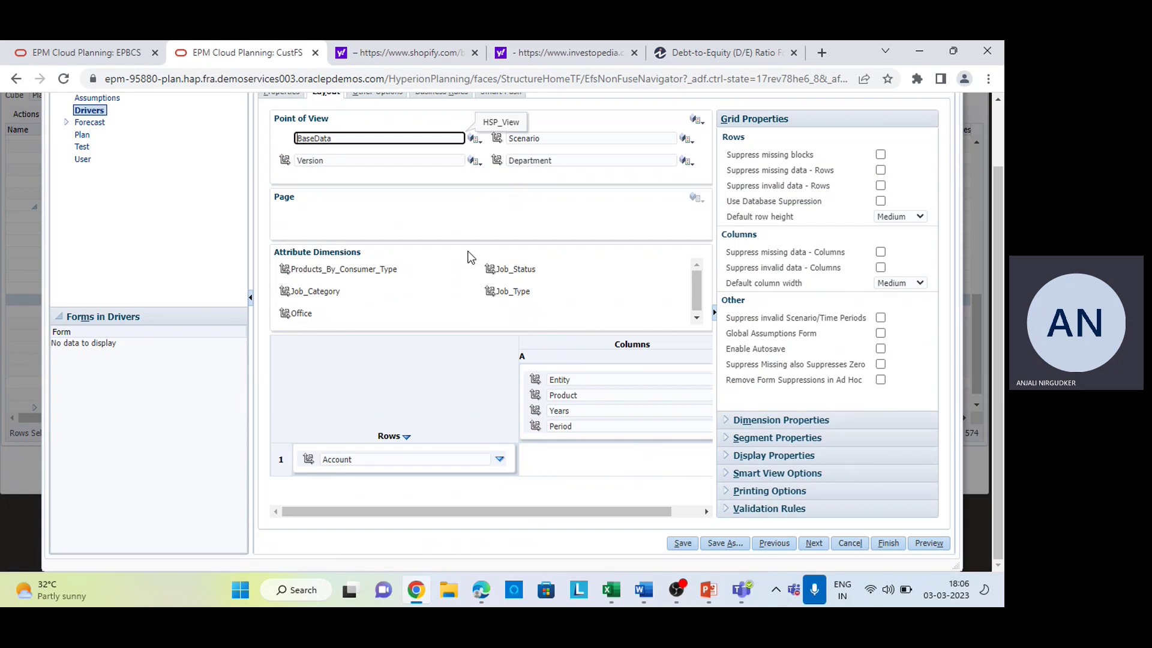
pyautogui.scroll(1, 517, 240)
# Step: Fix the form's point of view to Scenario Actual, Version Working and Department 880
pyautogui.click(548, 213)
pyautogui.write('Act')
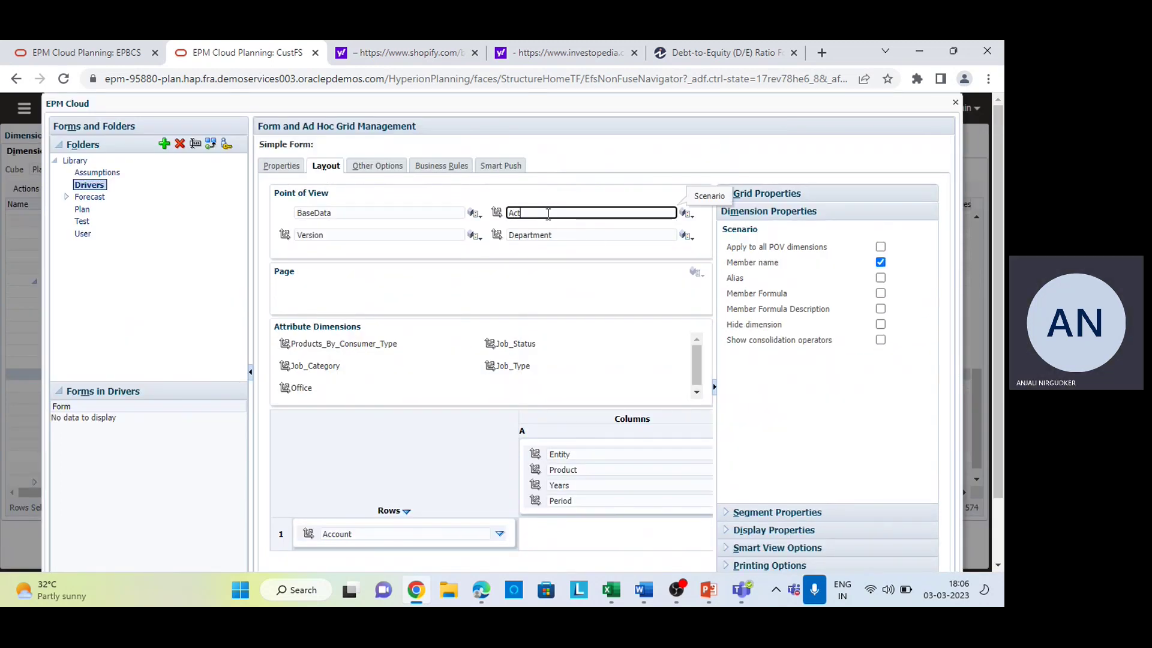
pyautogui.press('BackSpace')
pyautogui.press('BackSpace')
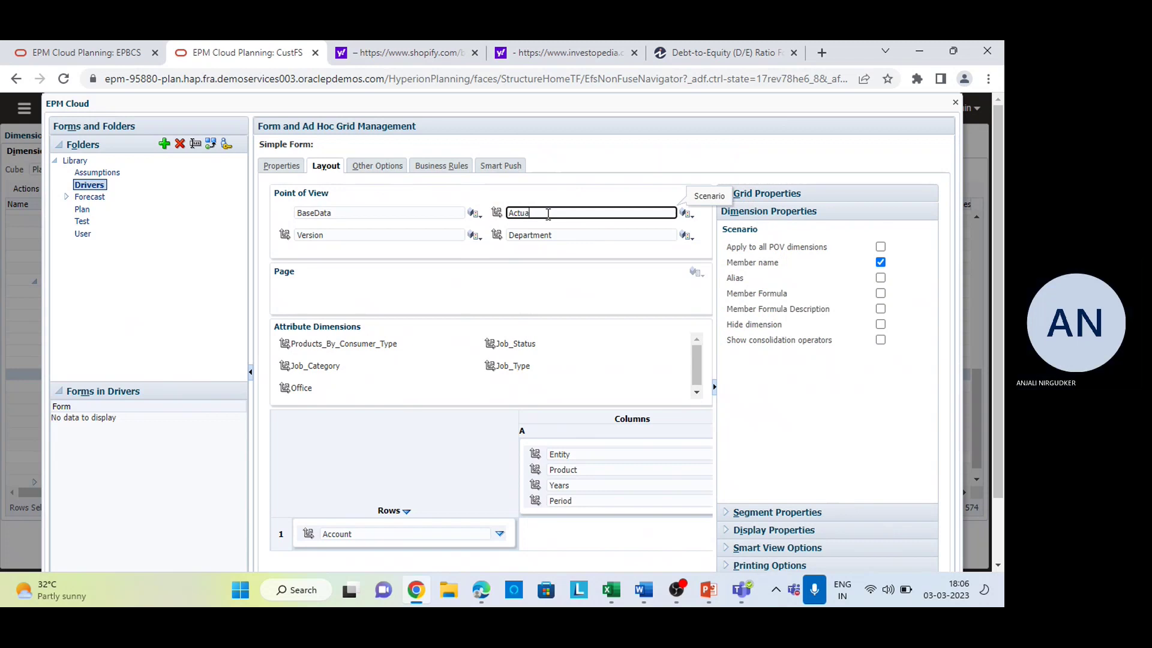
pyautogui.write('al')
pyautogui.press('Tab')
pyautogui.press('Tab')
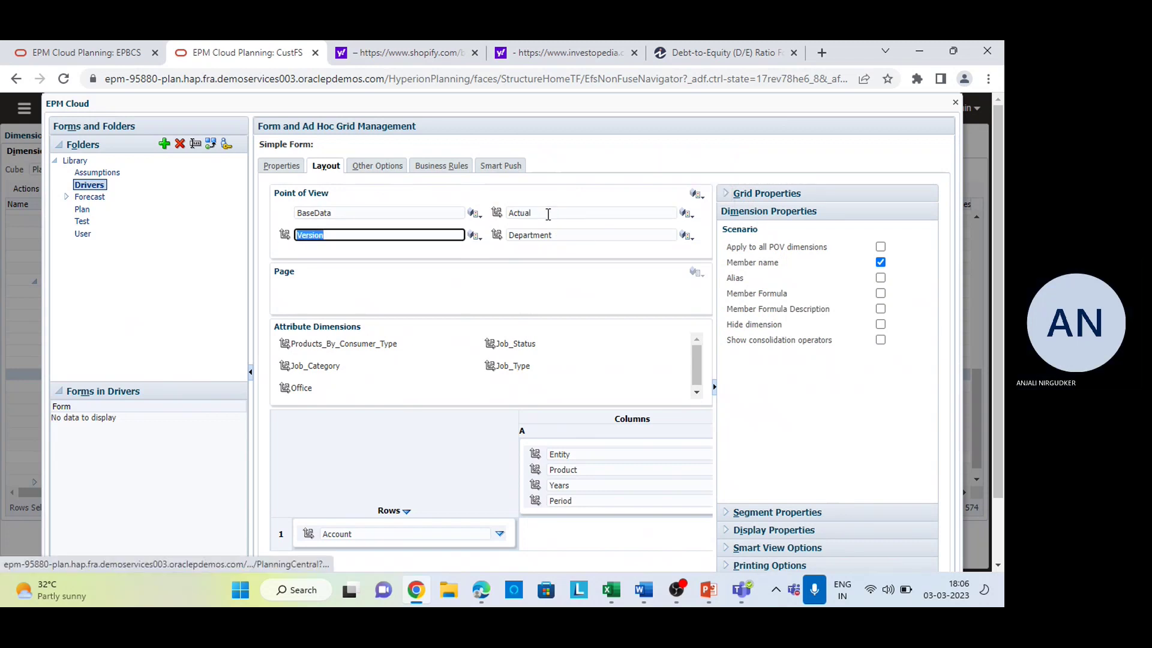
pyautogui.write('Workin')
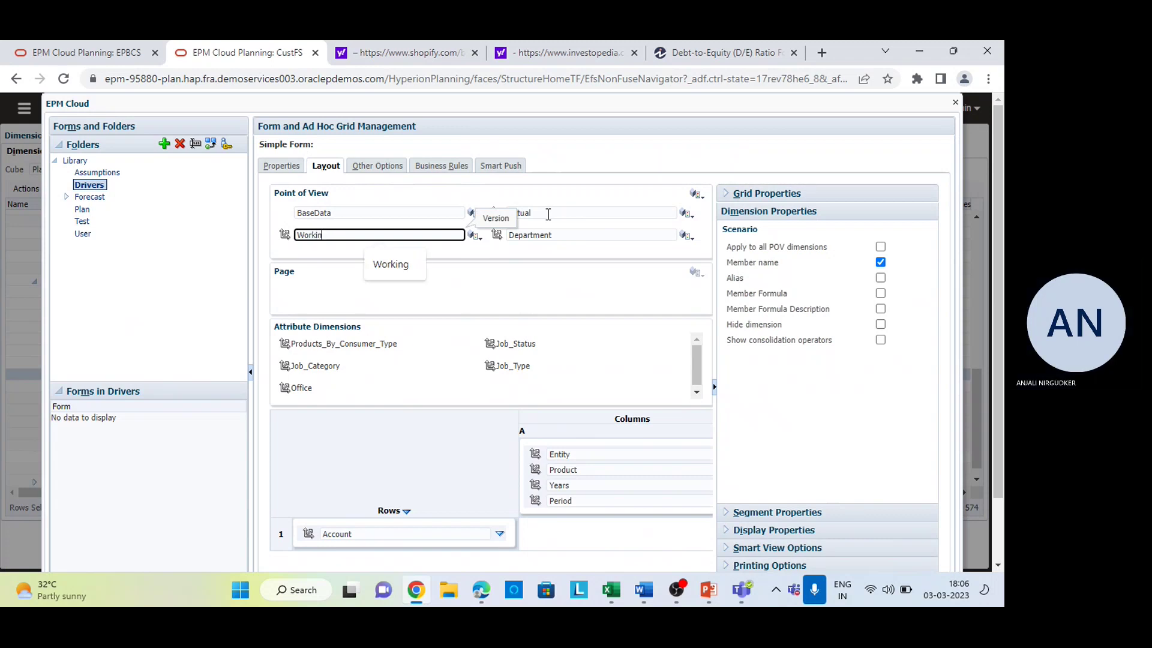
pyautogui.write('g')
pyautogui.press('Tab')
pyautogui.press('Tab')
pyautogui.write('88')
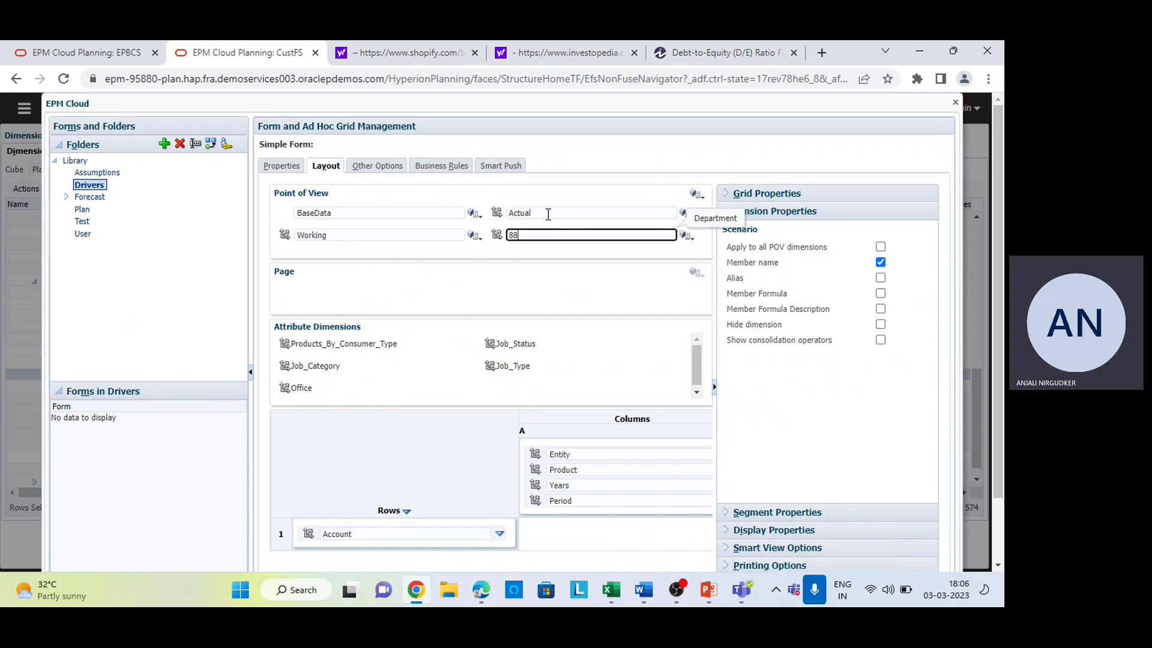
pyautogui.write('0')
pyautogui.scroll(-1, 441, 375)
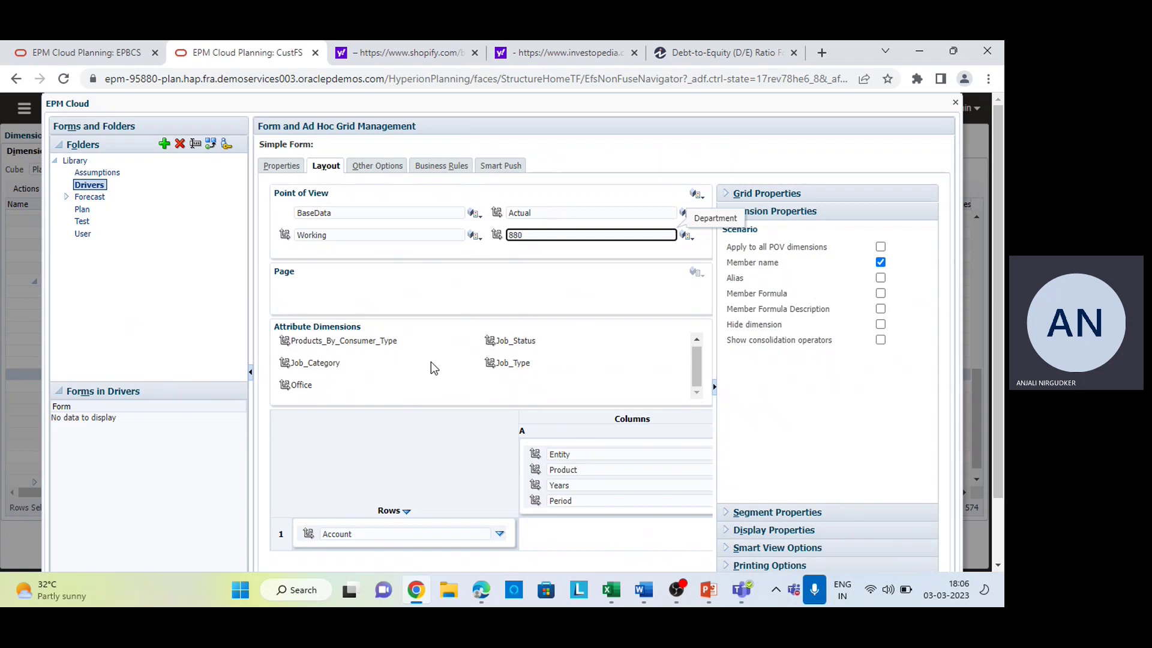
pyautogui.click(458, 533)
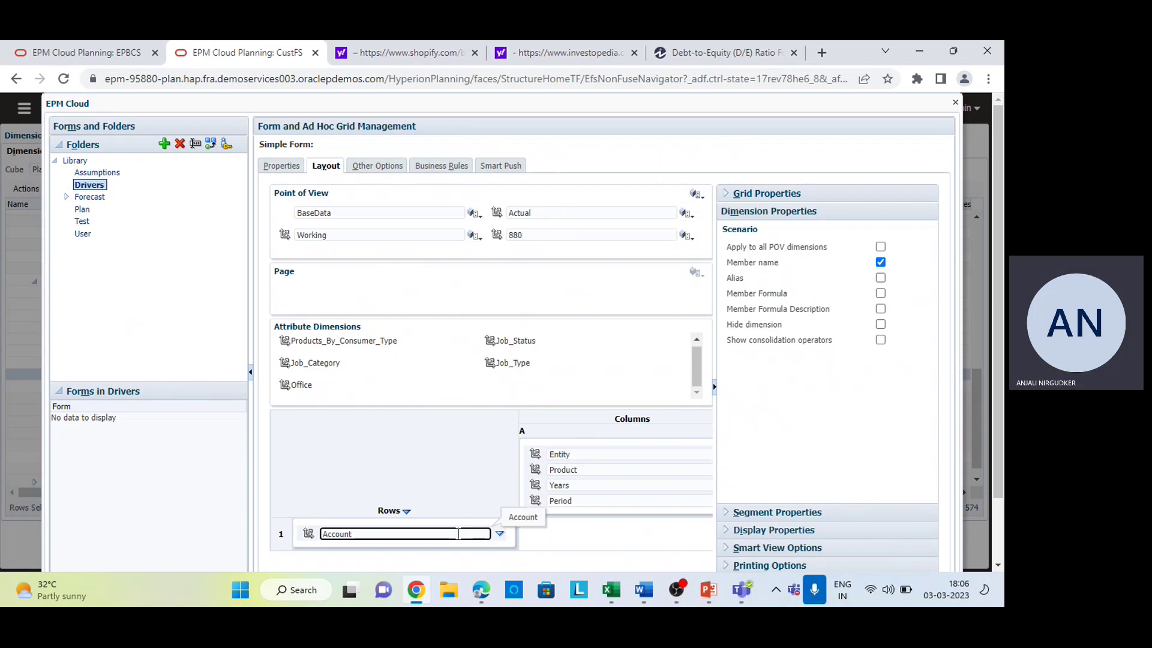
# Step: Replace the Account row with Predefined Balance Sheet Drivers including all its descendants
pyautogui.press('BackSpace')
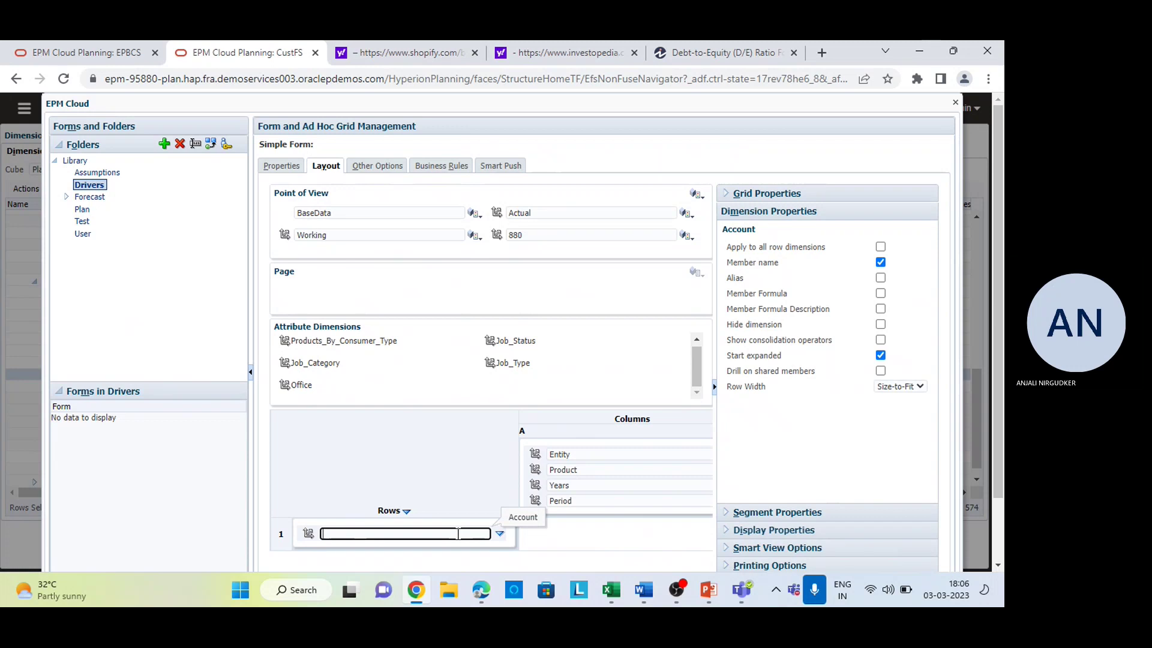
pyautogui.click(499, 535)
pyautogui.click(526, 535)
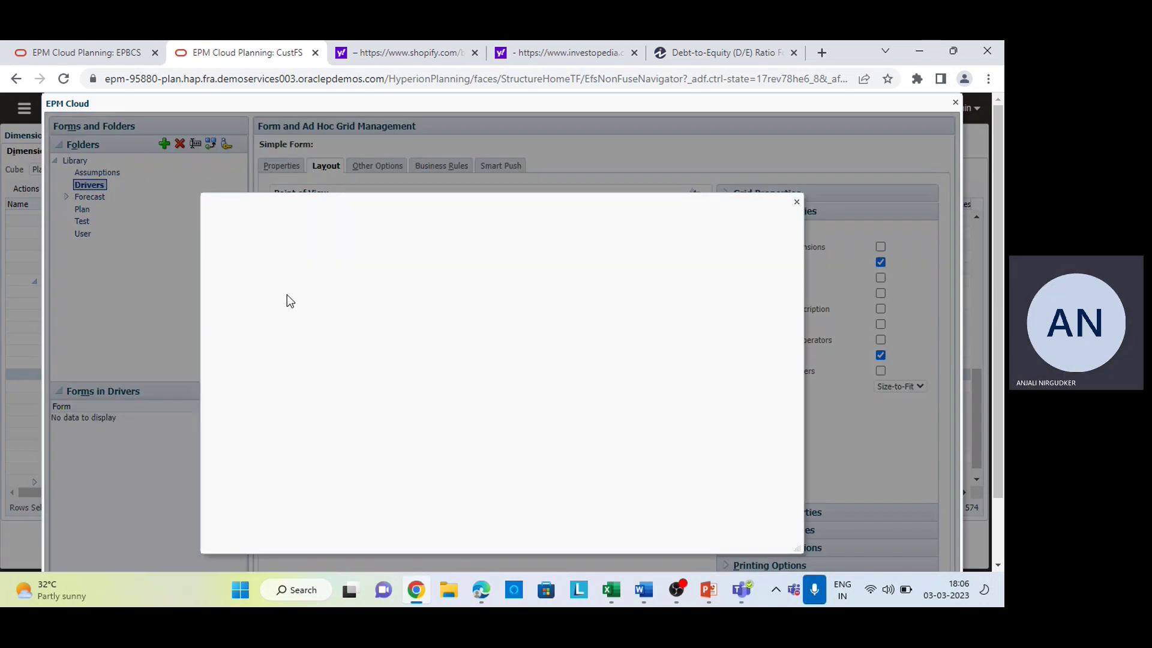
pyautogui.click(232, 319)
pyautogui.click(244, 343)
pyautogui.click(256, 355)
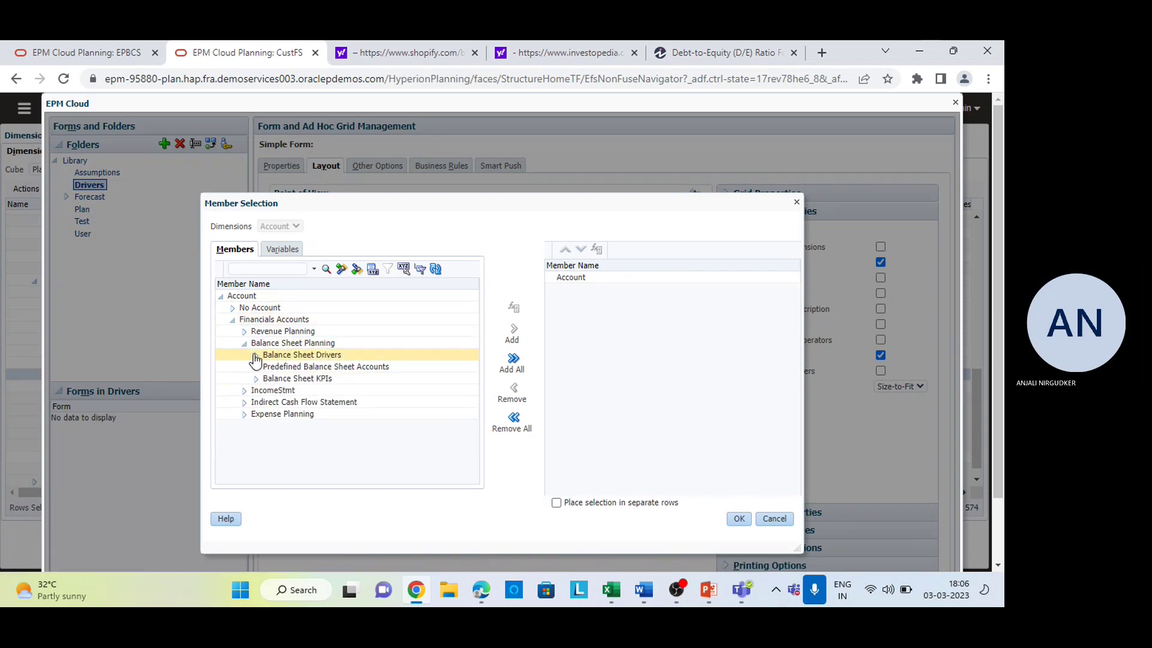
pyautogui.click(284, 389)
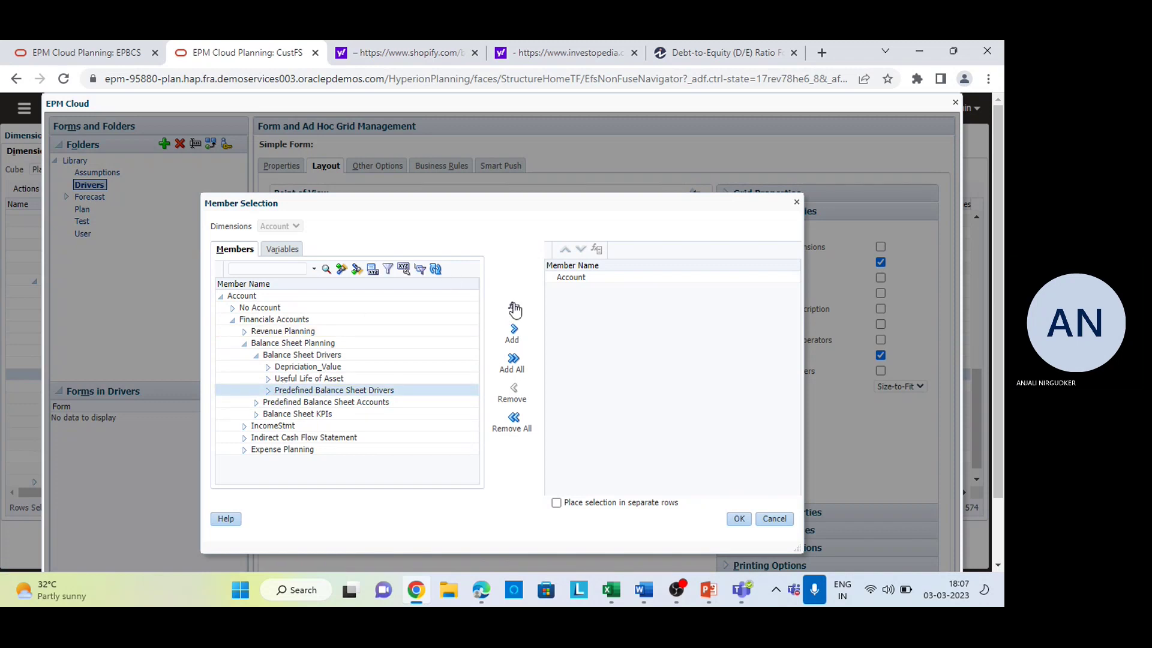
pyautogui.click(514, 309)
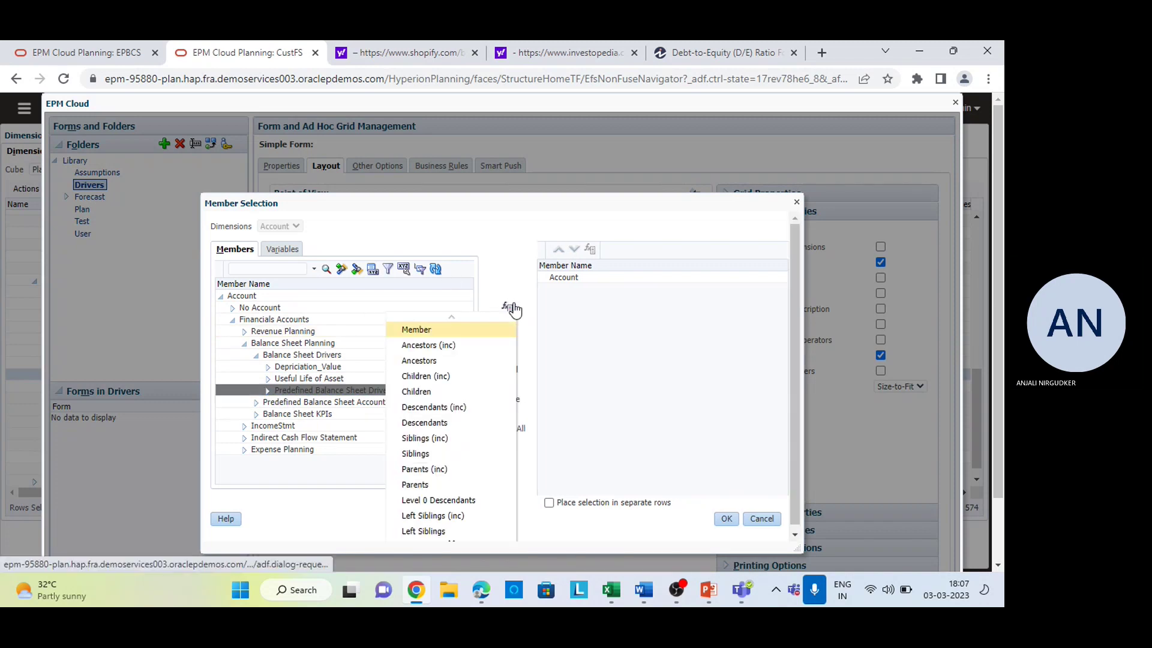
pyautogui.click(445, 407)
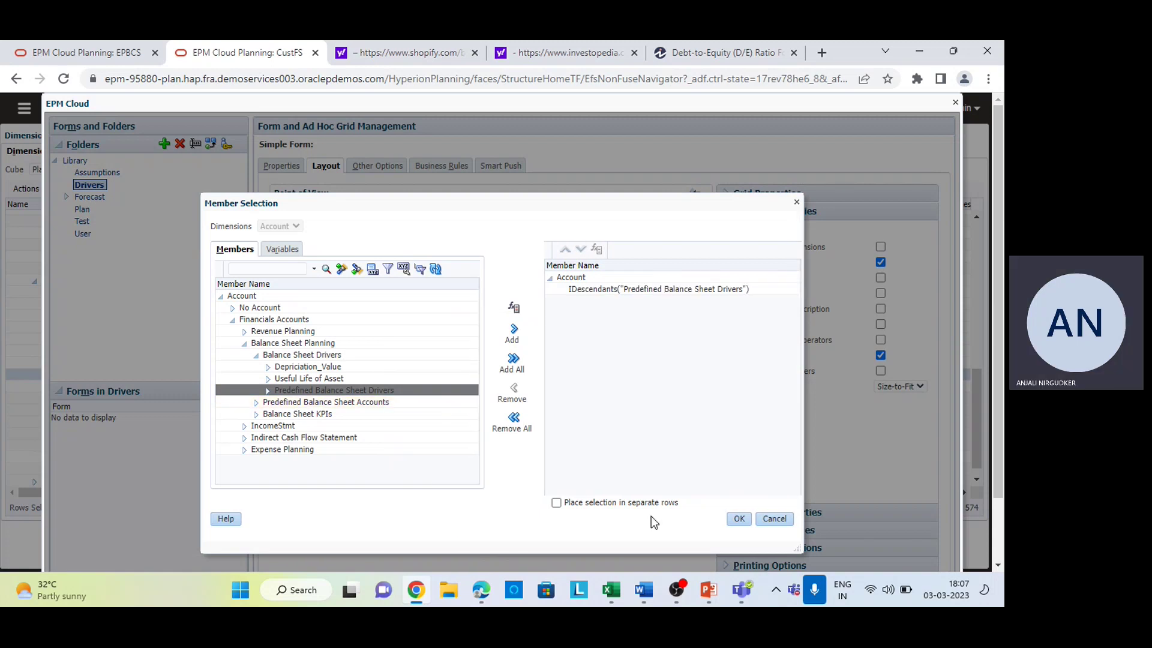
pyautogui.click(739, 519)
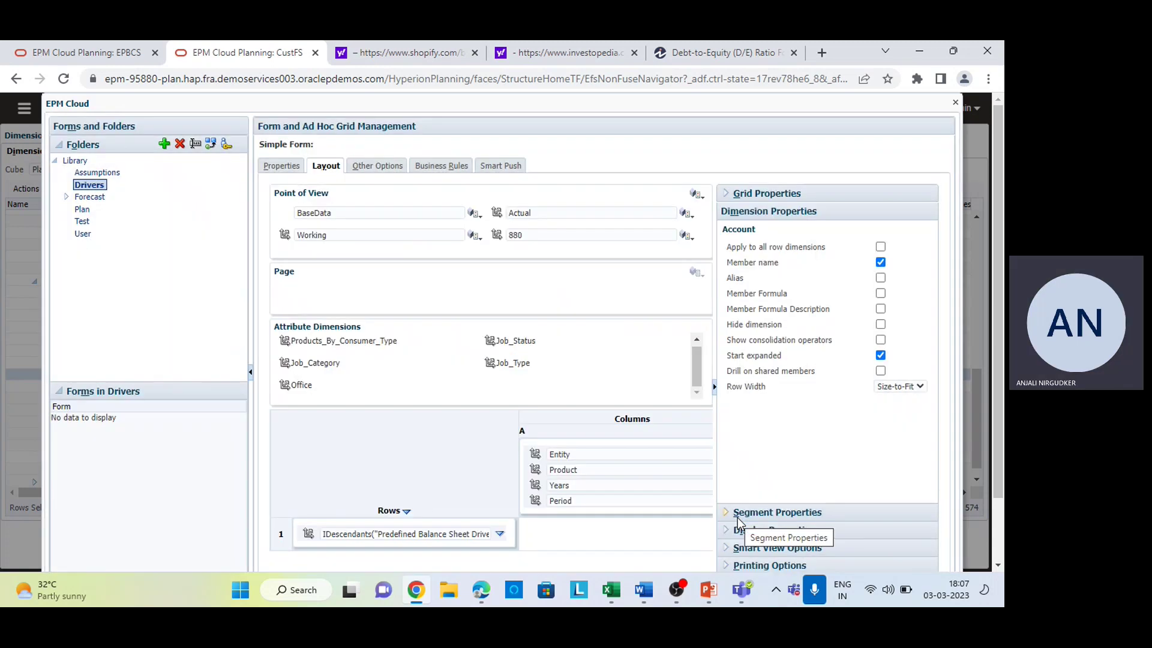
pyautogui.click(585, 454)
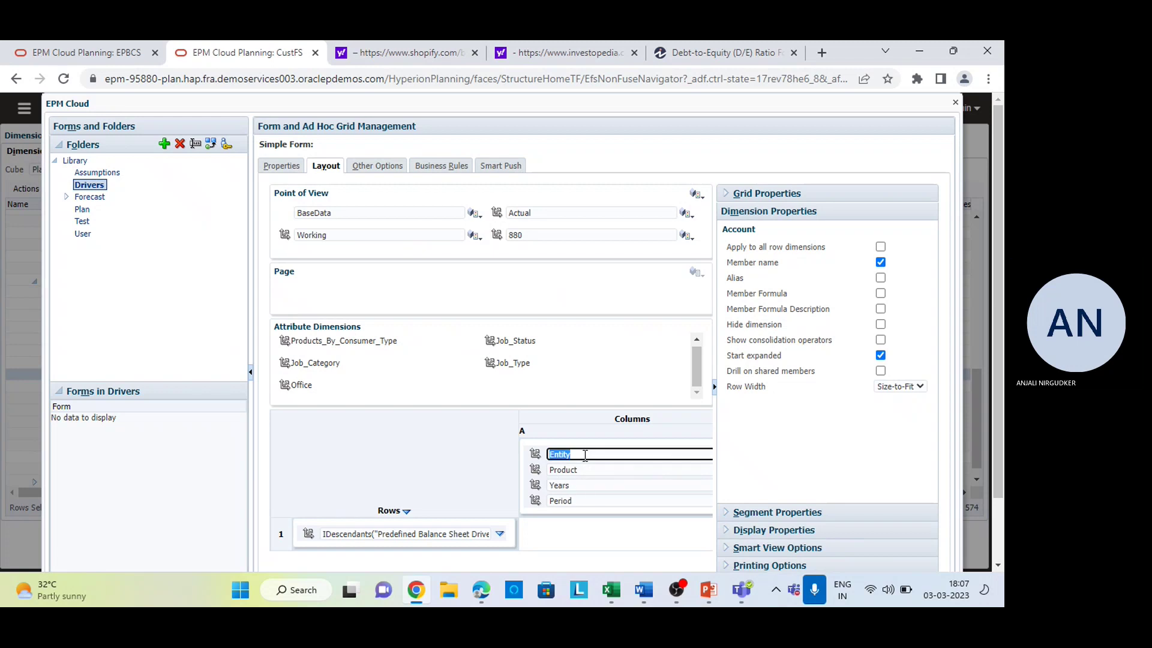
# Step: Set the column Entity to 10001 and pick Iphone_14_Pro_Max as the Product member
pyautogui.write('10001')
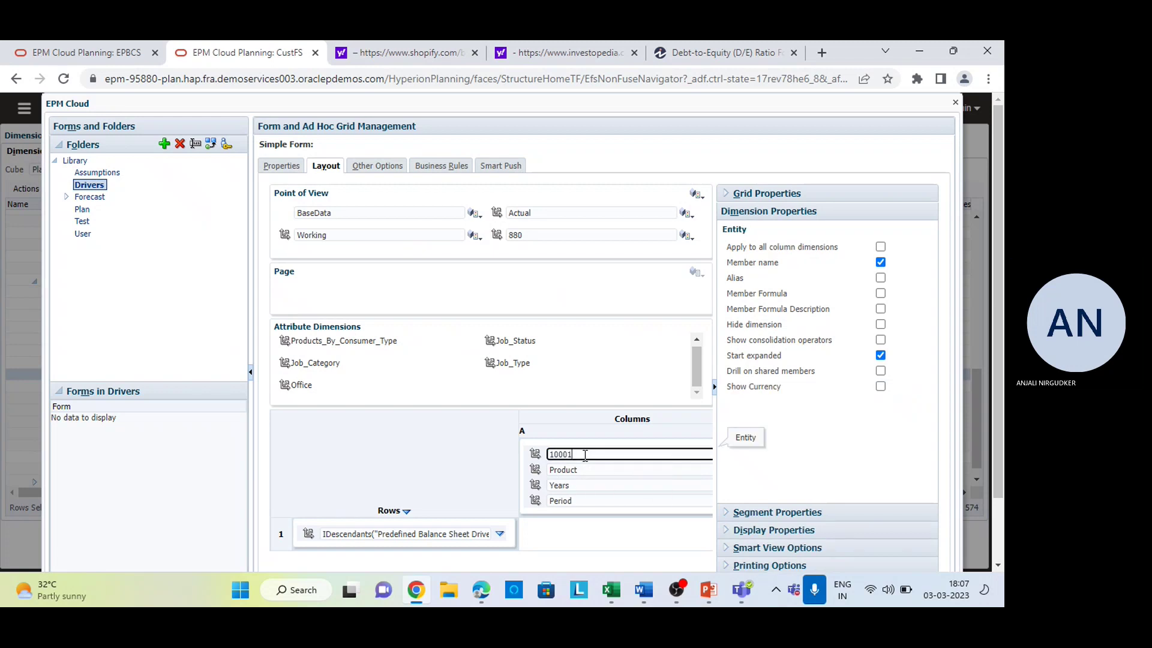
pyautogui.click(588, 470)
pyautogui.press('BackSpace')
pyautogui.press('BackSpace')
pyautogui.press('BackSpace')
pyautogui.press('BackSpace')
pyautogui.press('BackSpace')
pyautogui.press('BackSpace')
pyautogui.press('BackSpace')
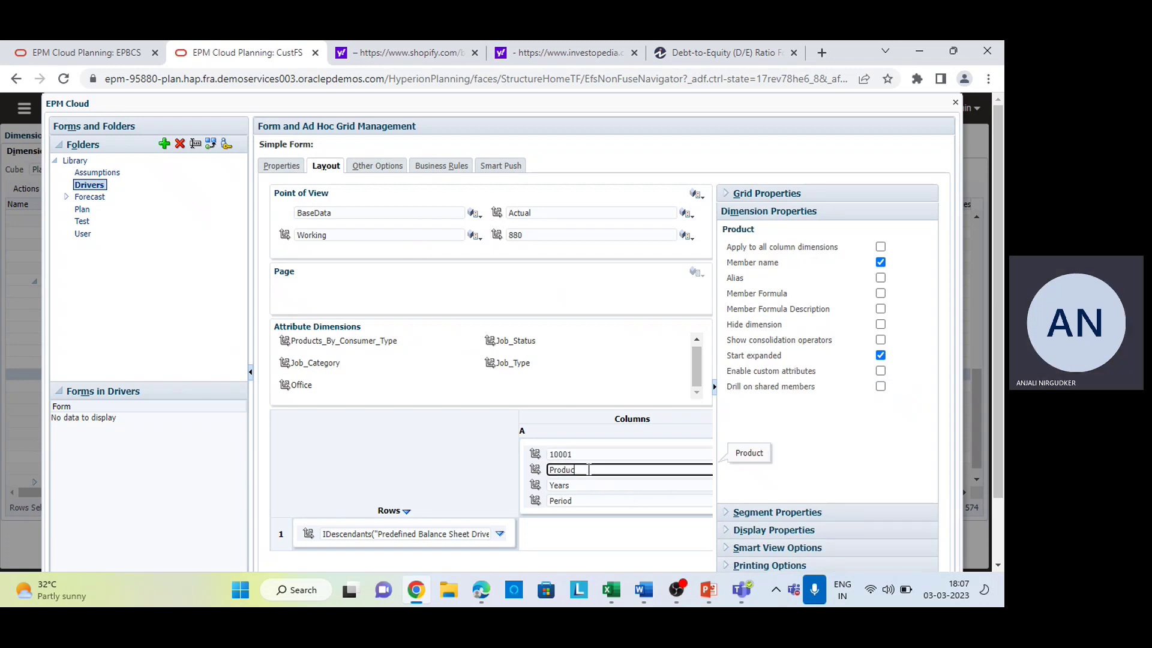
pyautogui.hscroll(1, 588, 469)
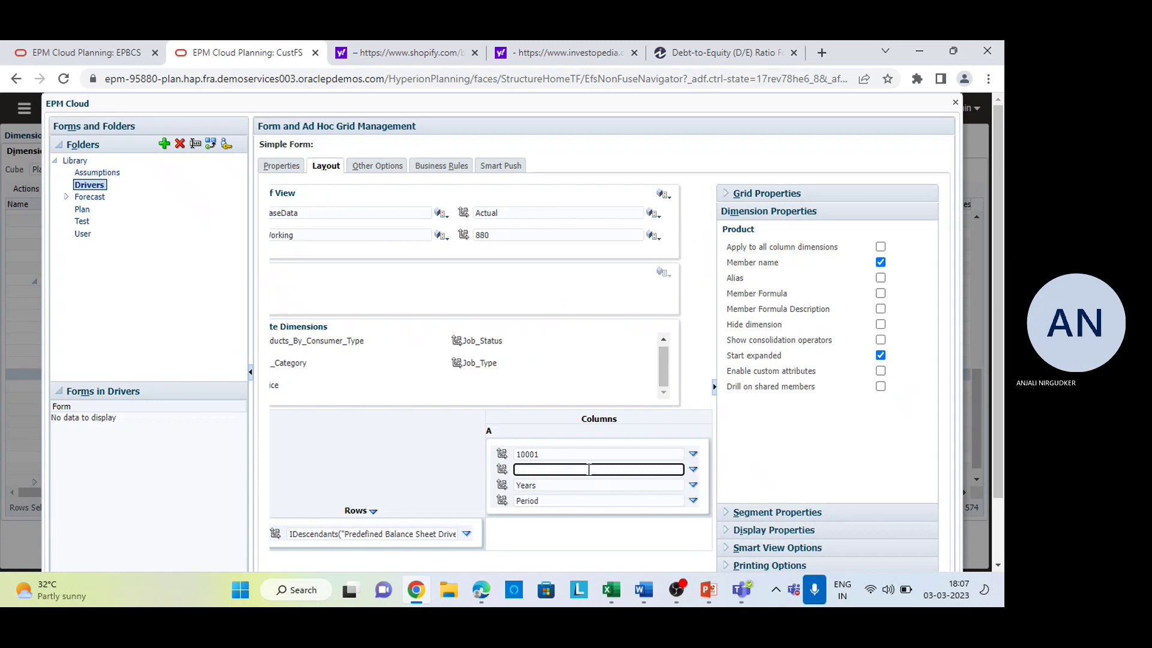
pyautogui.click(694, 469)
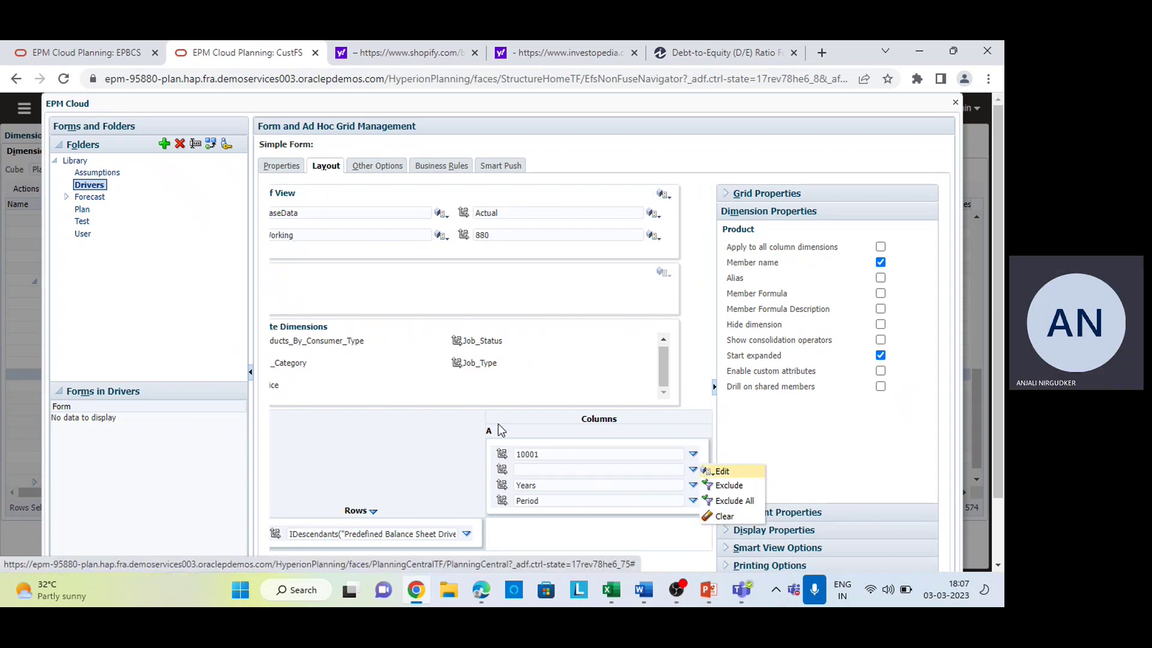
pyautogui.click(723, 472)
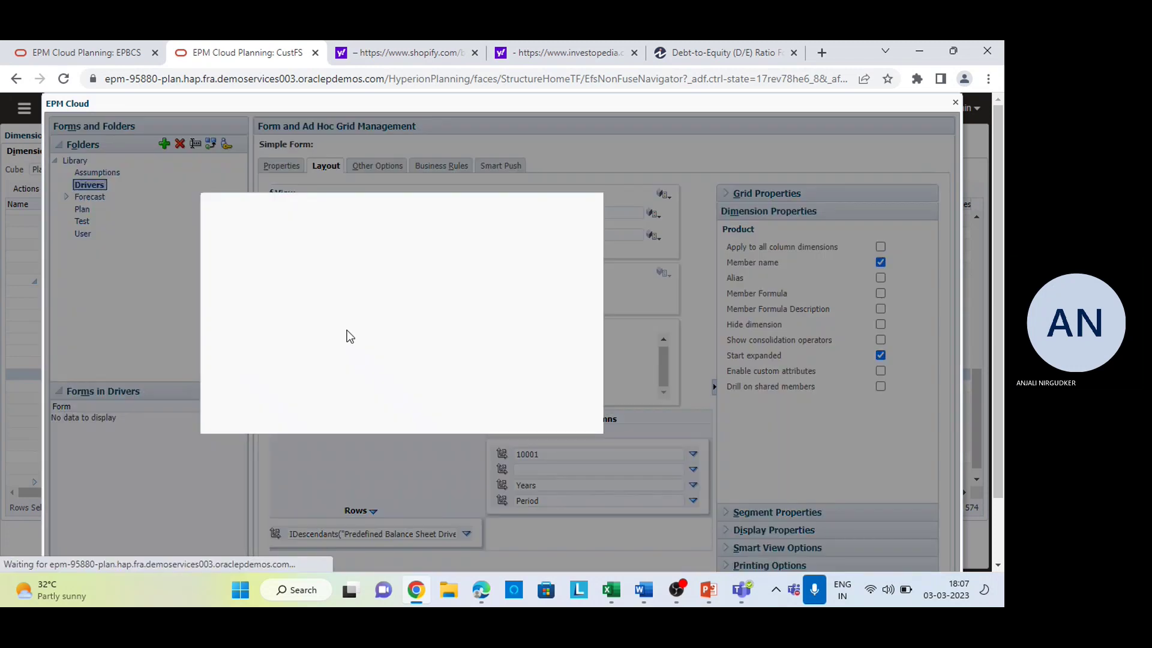
pyautogui.click(233, 319)
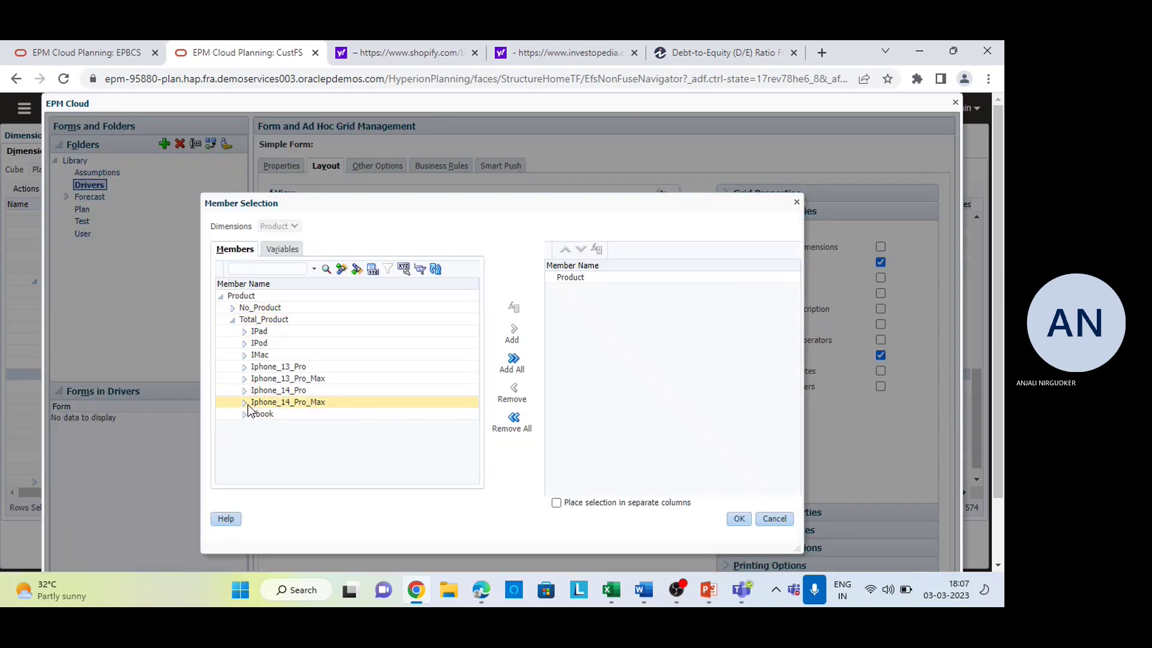
pyautogui.click(270, 401)
pyautogui.click(514, 329)
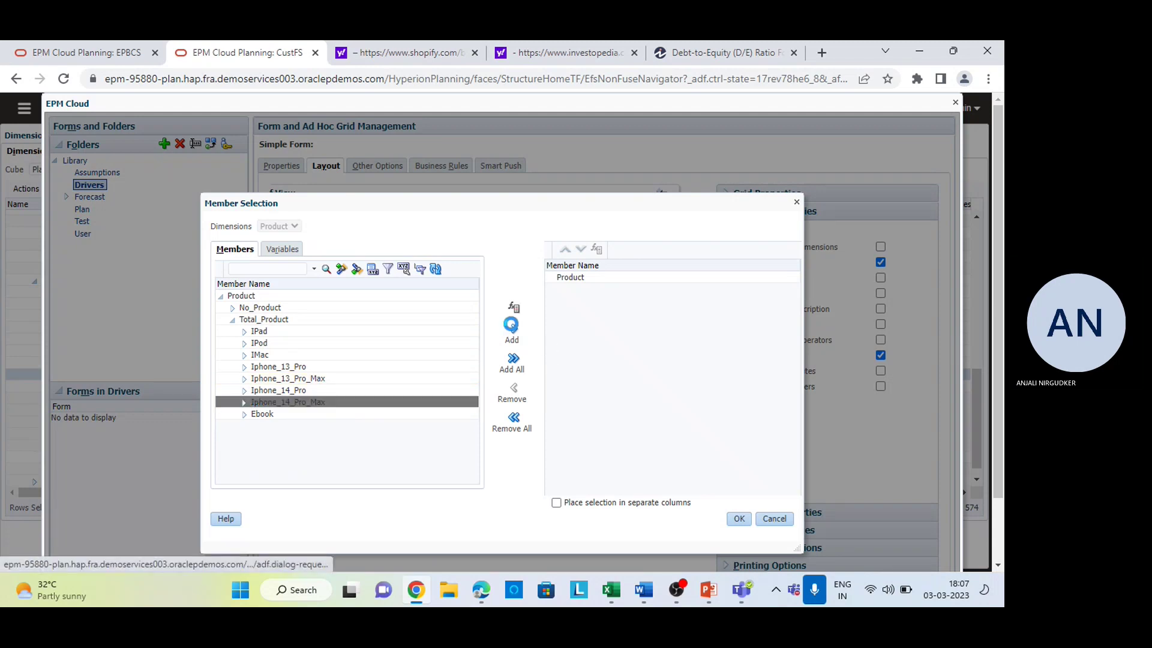
pyautogui.click(739, 519)
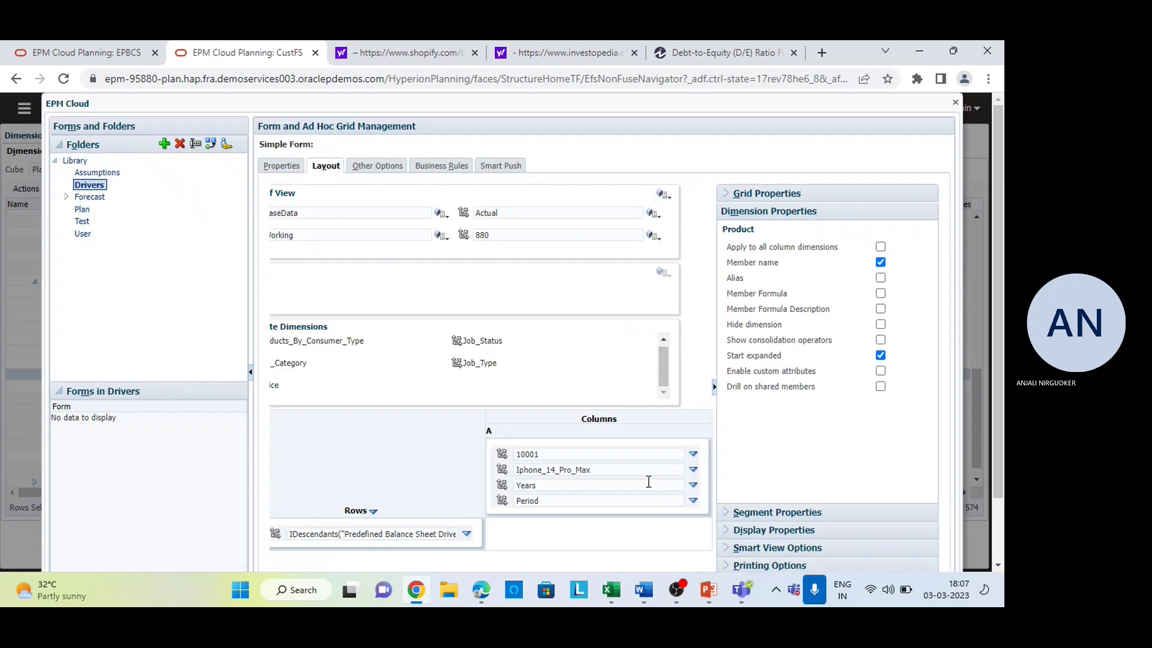
# Step: Set the column Years member to FY22 and Period to Dec
pyautogui.click(680, 486)
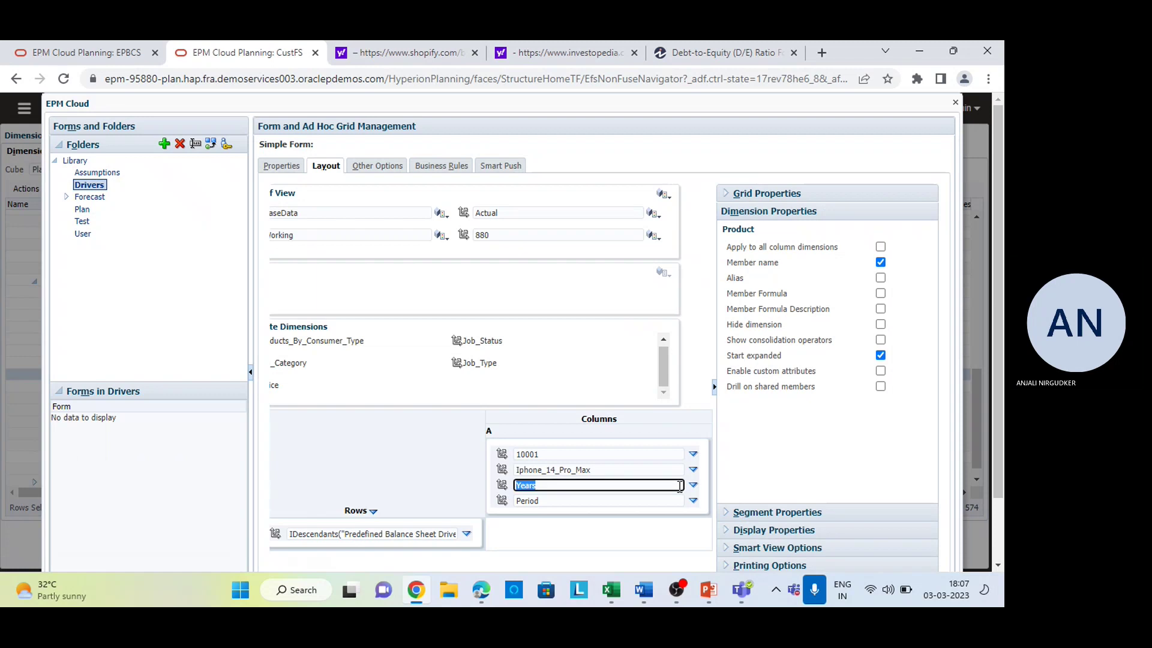
pyautogui.write('FY22')
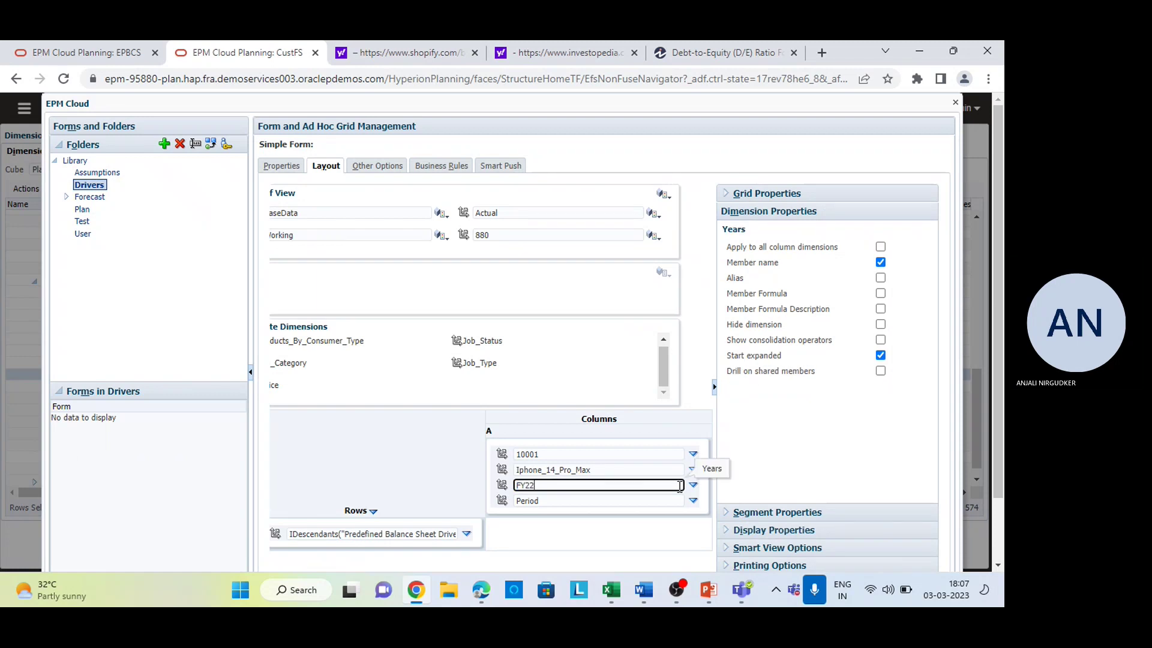
pyautogui.press('Tab')
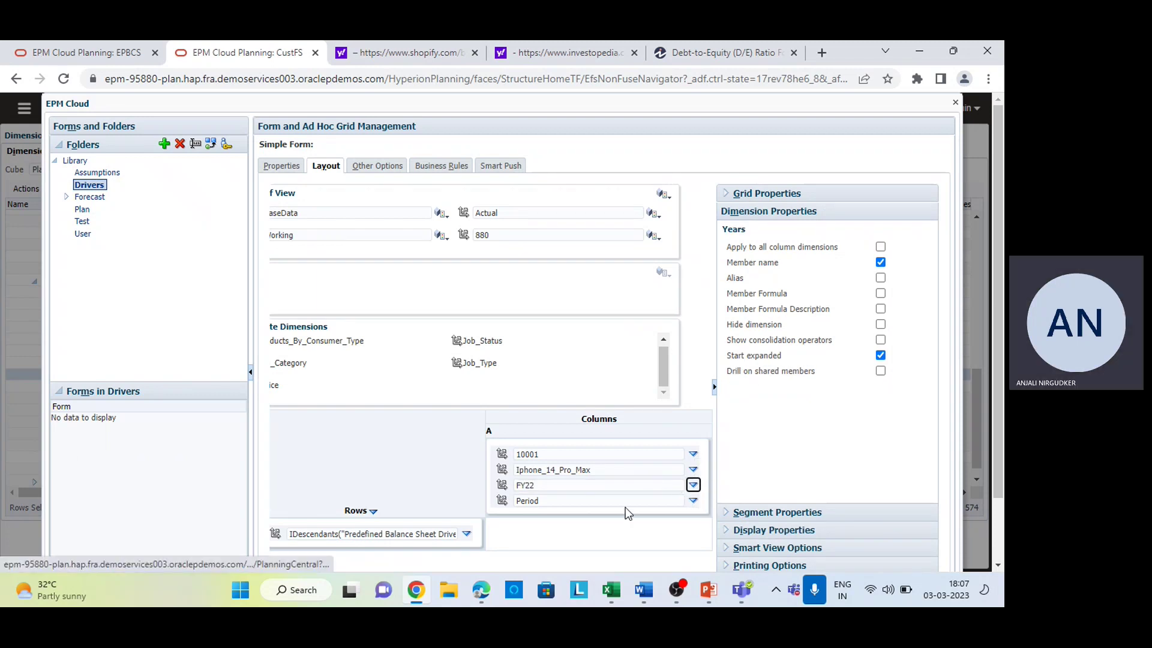
pyautogui.click(610, 502)
pyautogui.write('Dec')
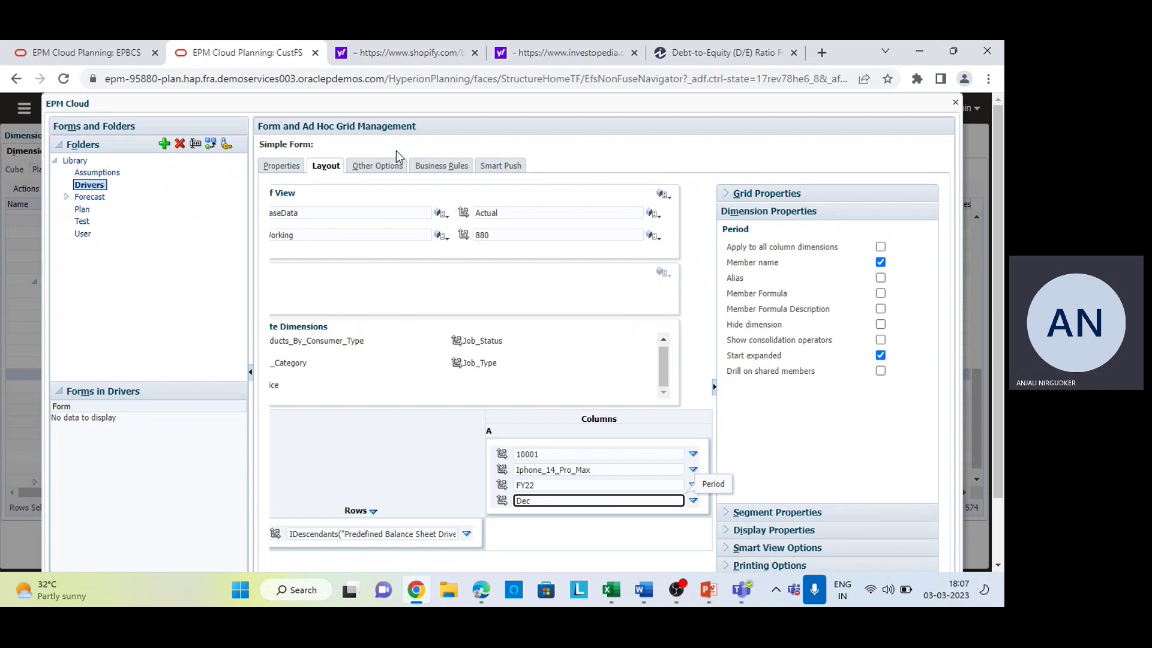
pyautogui.hscroll(-1, 382, 277)
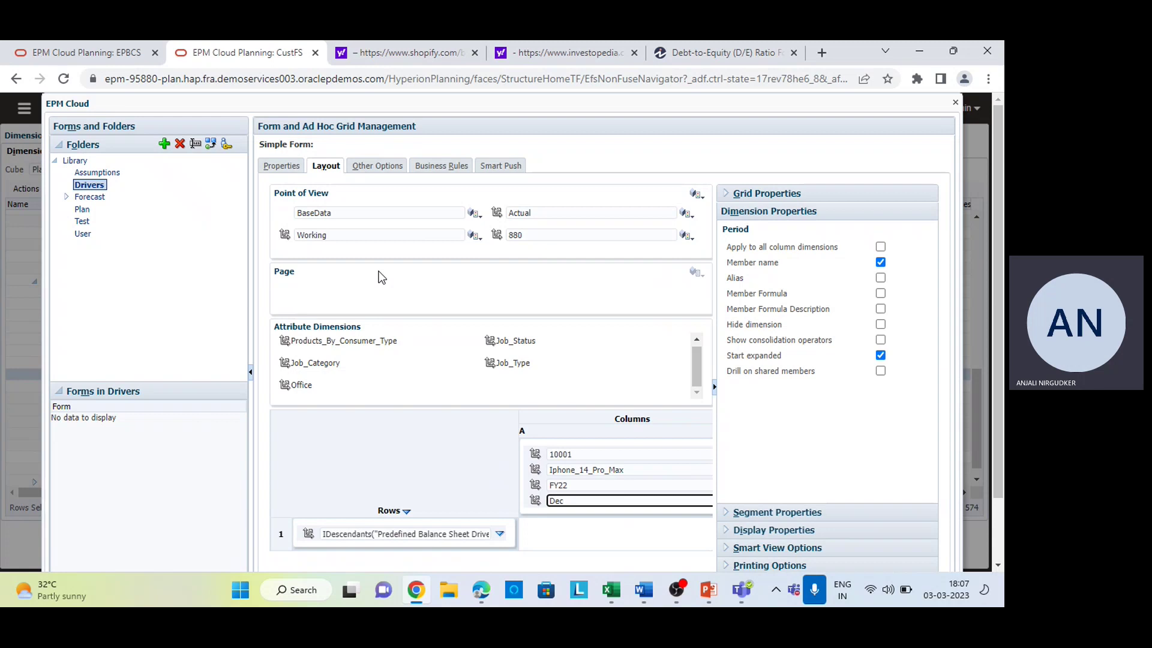
pyautogui.scroll(-2, 382, 277)
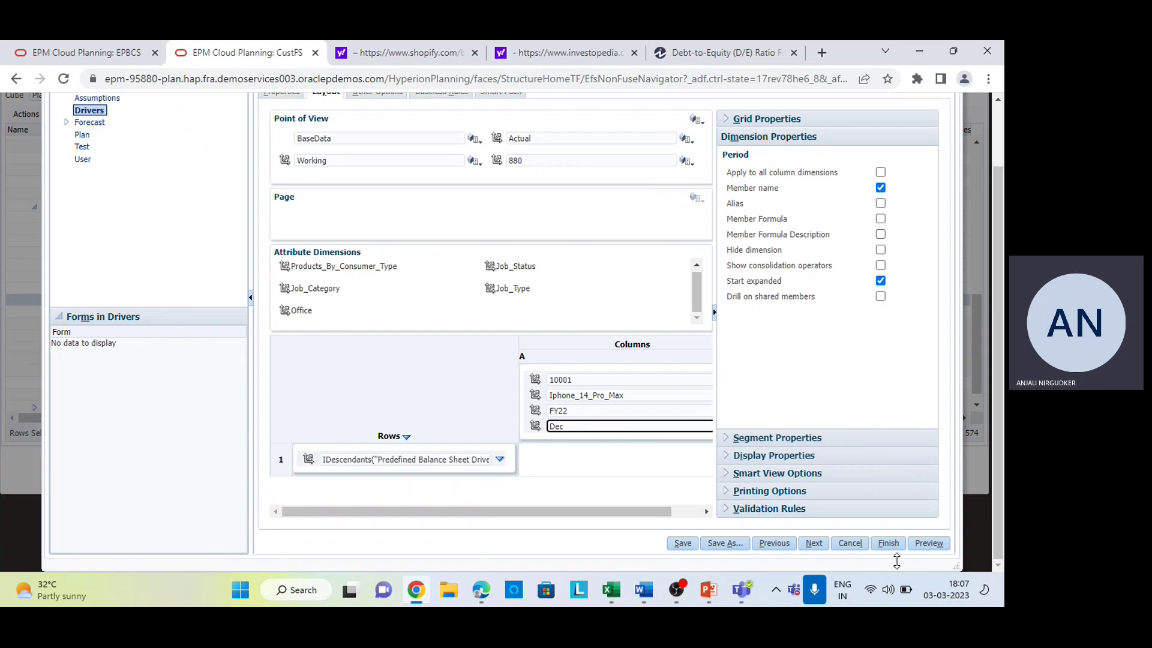
# Step: Save the Driver_Calc form
pyautogui.click(696, 545)
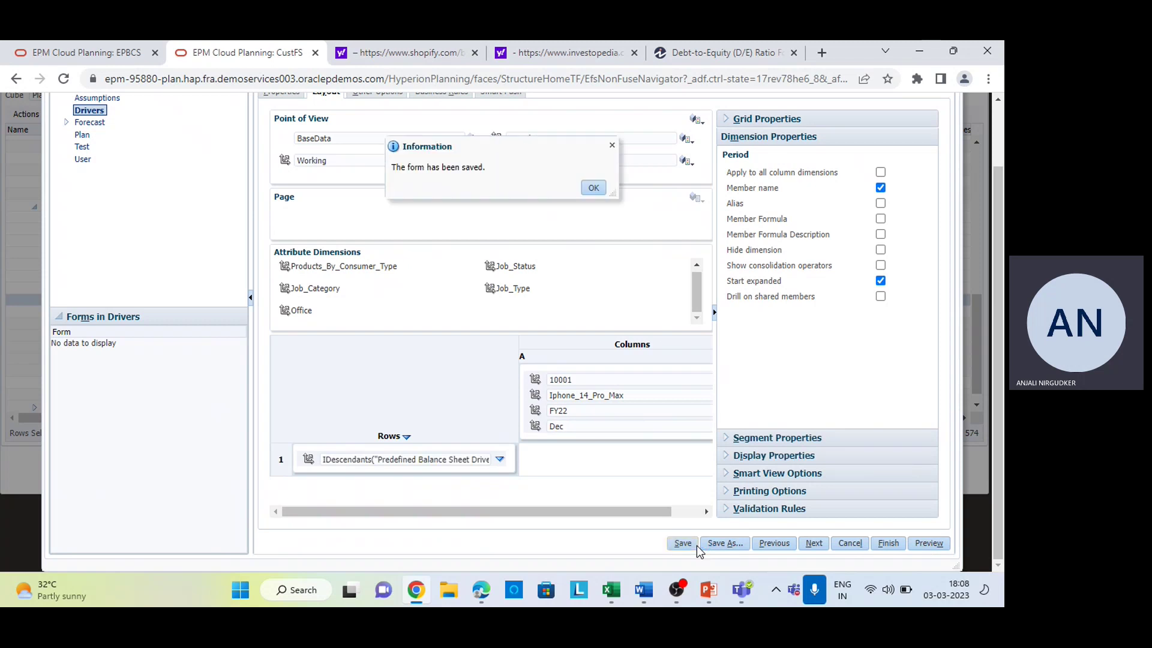
pyautogui.click(593, 188)
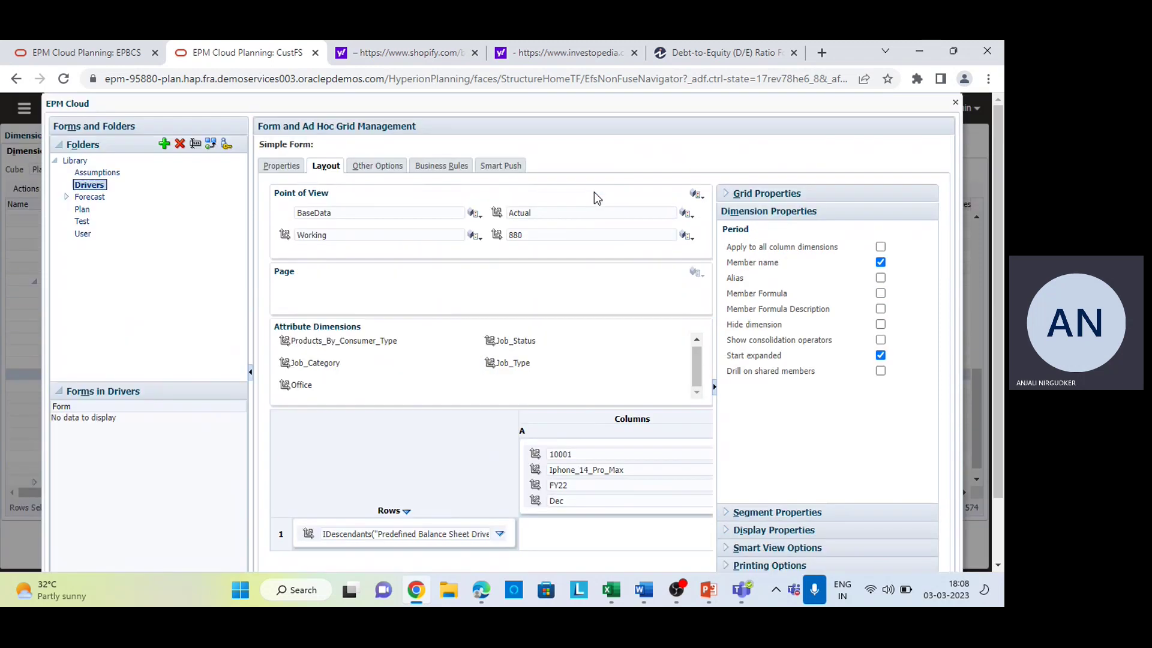
pyautogui.scroll(-1, 681, 348)
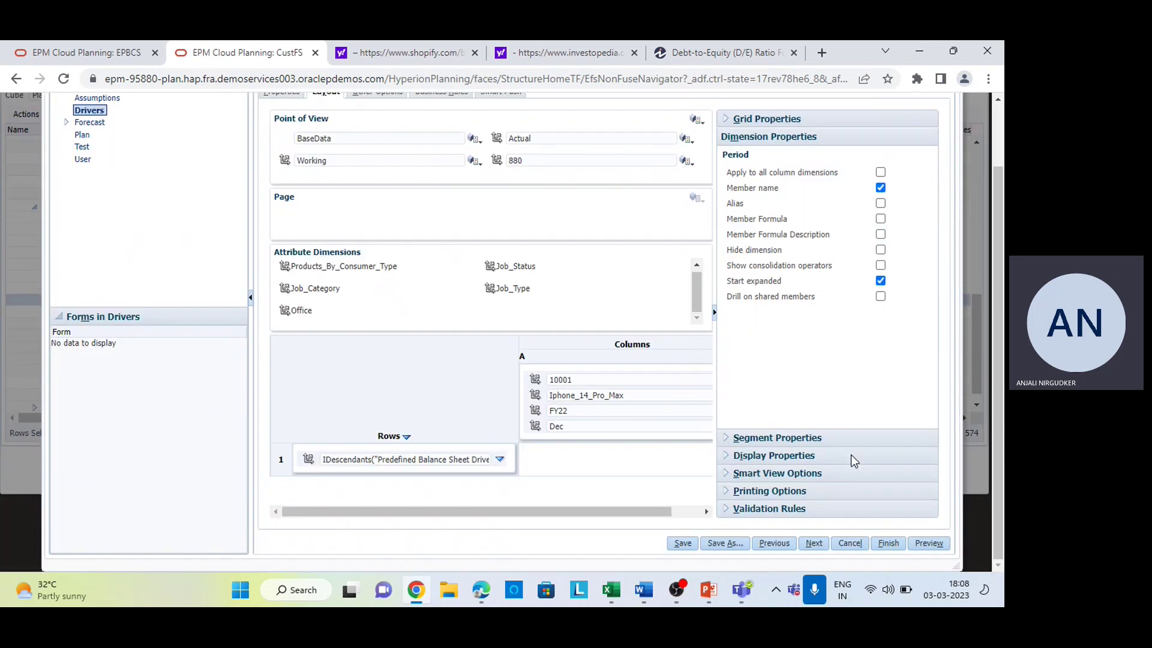
# Step: Preview the form to confirm DSO shows 30, then finish it and return to Excel
pyautogui.click(925, 548)
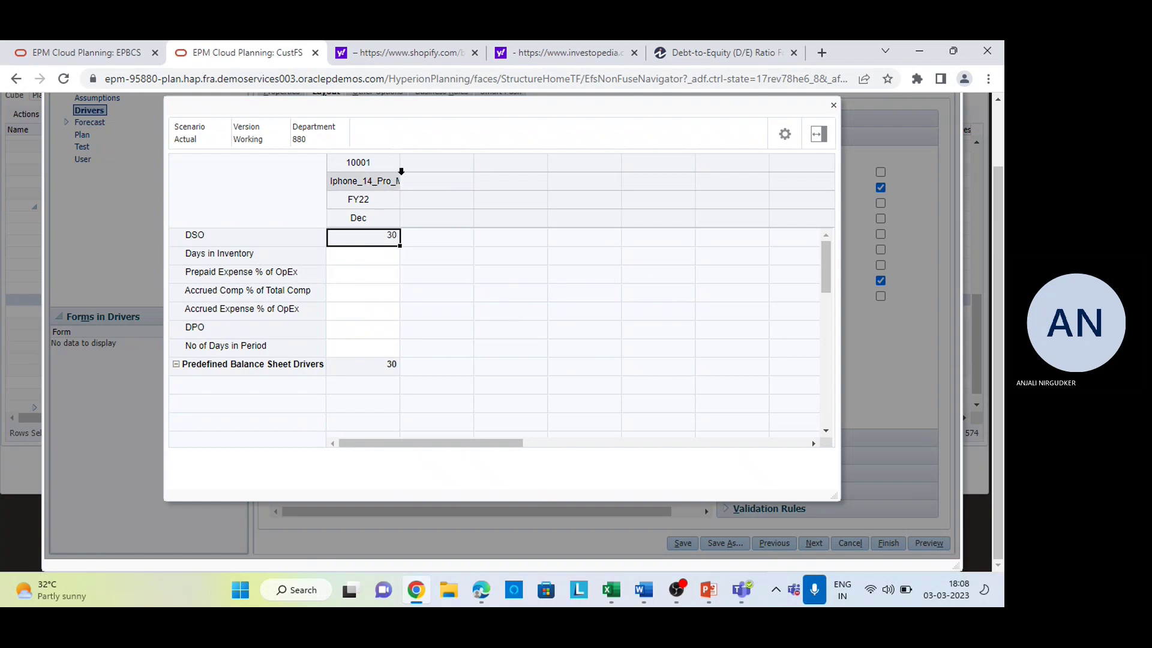
pyautogui.moveTo(398, 162); pyautogui.dragTo(429, 159)
pyautogui.click(390, 353)
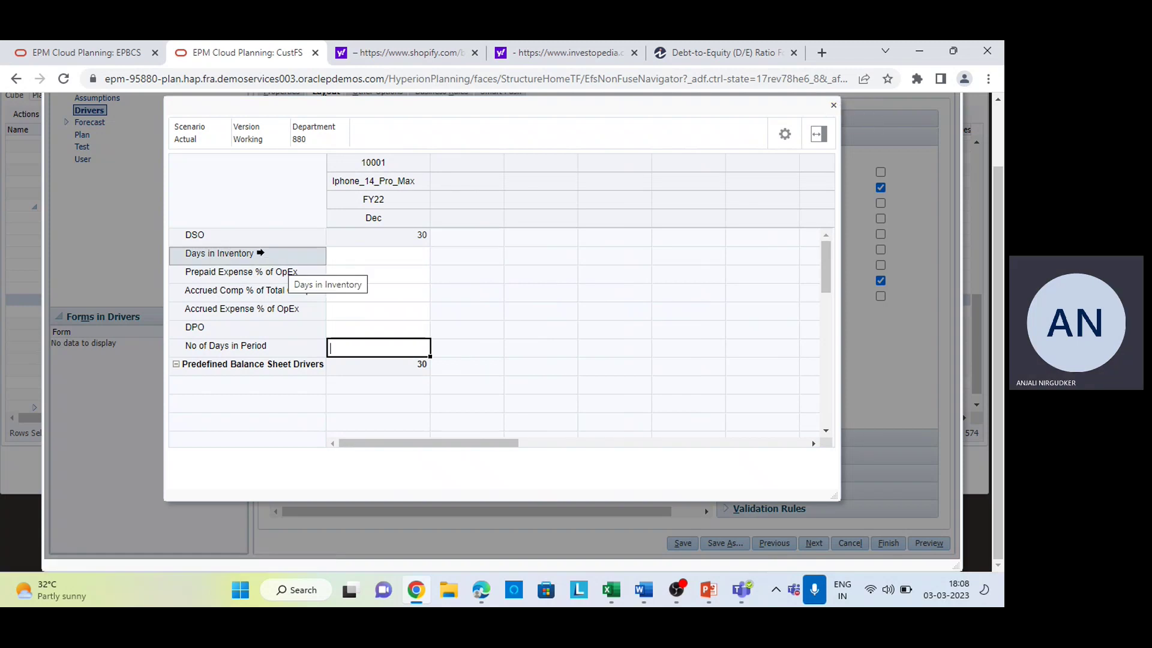
pyautogui.click(394, 238)
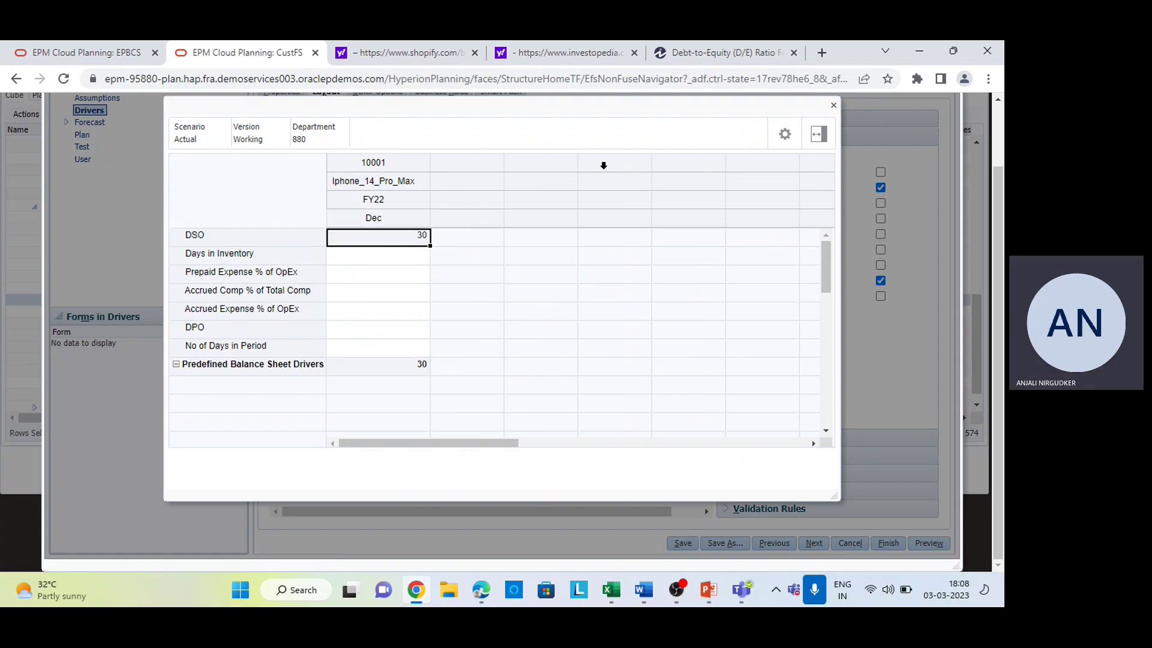
pyautogui.click(833, 106)
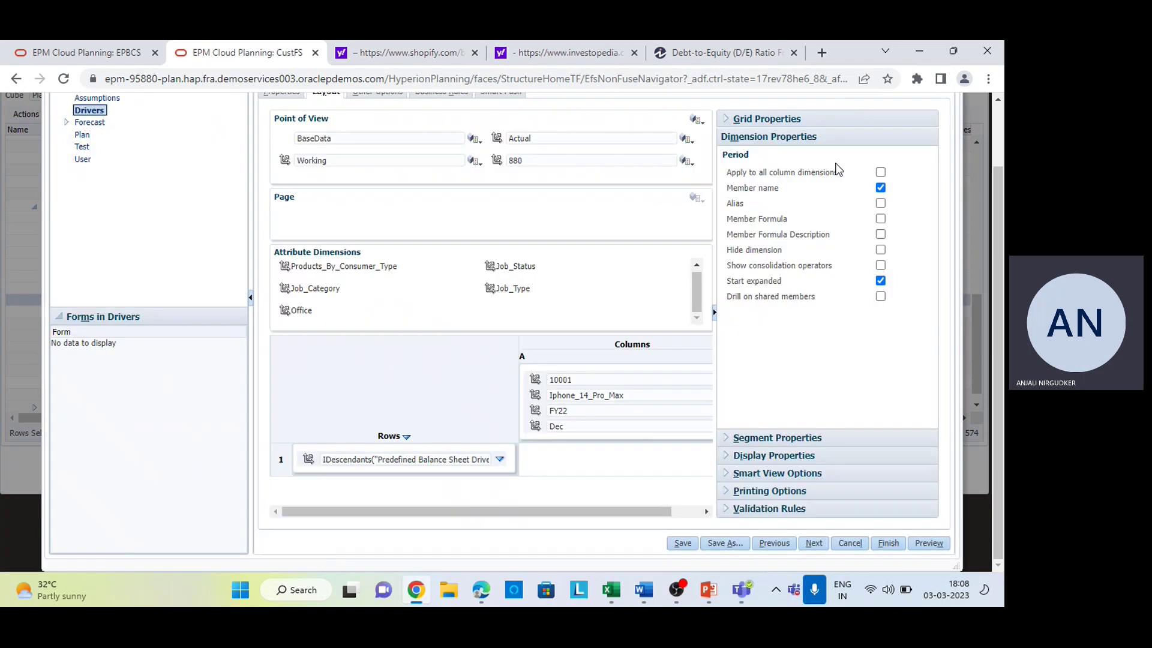
pyautogui.click(882, 544)
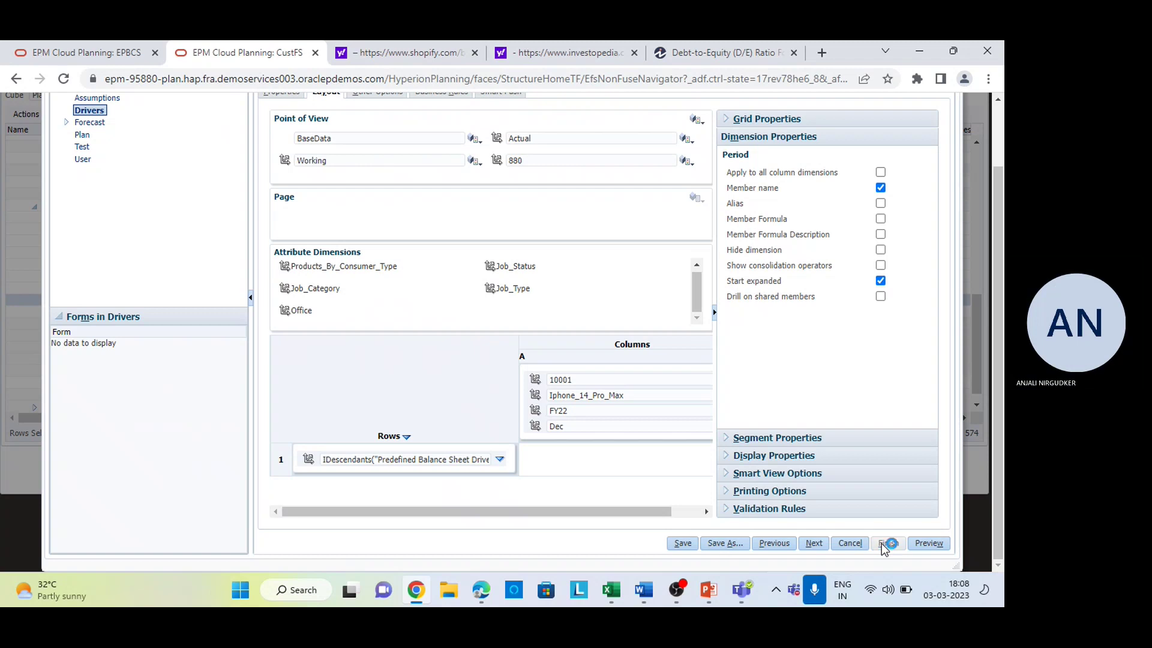
pyautogui.hotkey('alt', 'Tab')
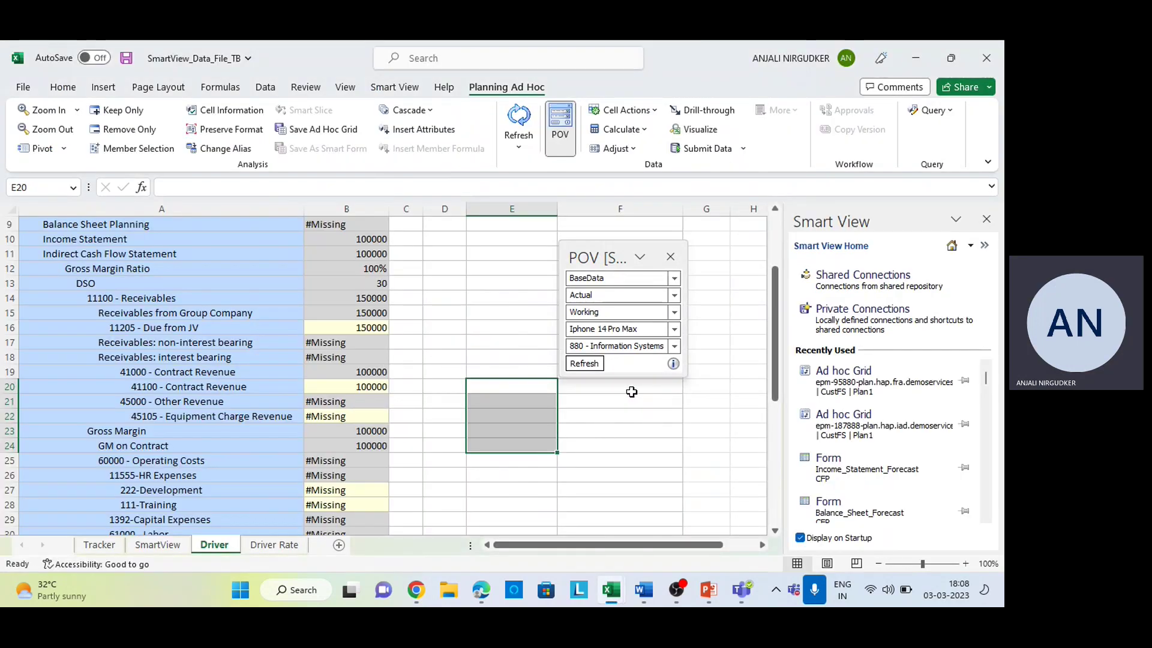
# Step: Deselect the range on the Driver sheet and return to the EPM Cloud browser window
pyautogui.click(413, 356)
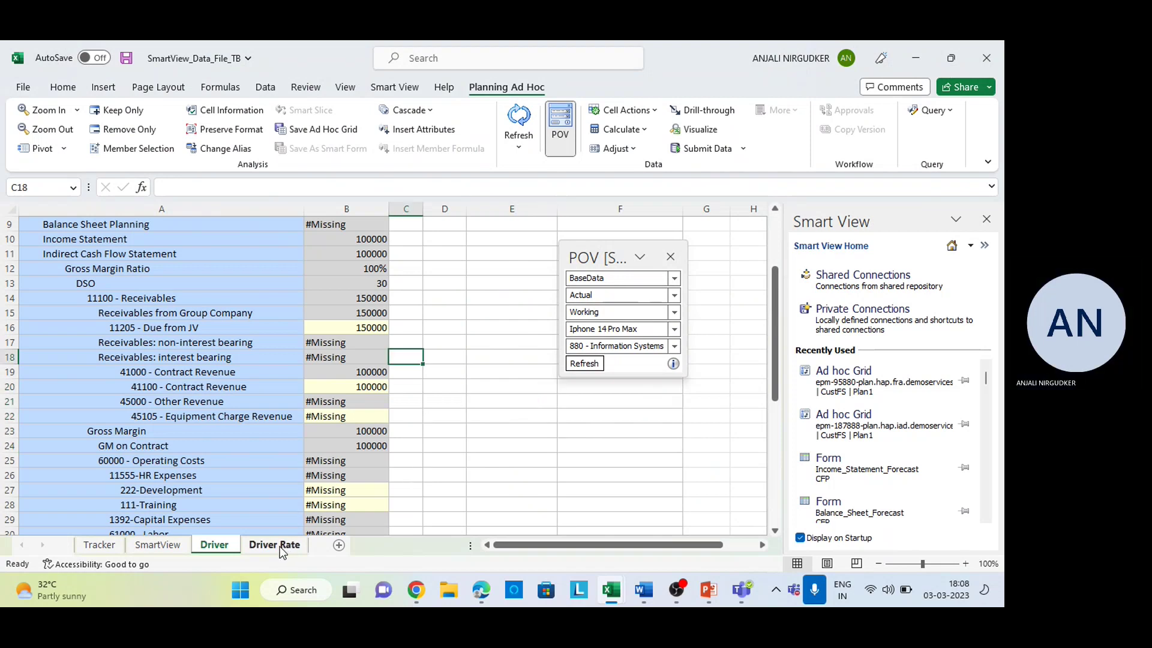
pyautogui.hotkey('alt', 'Tab')
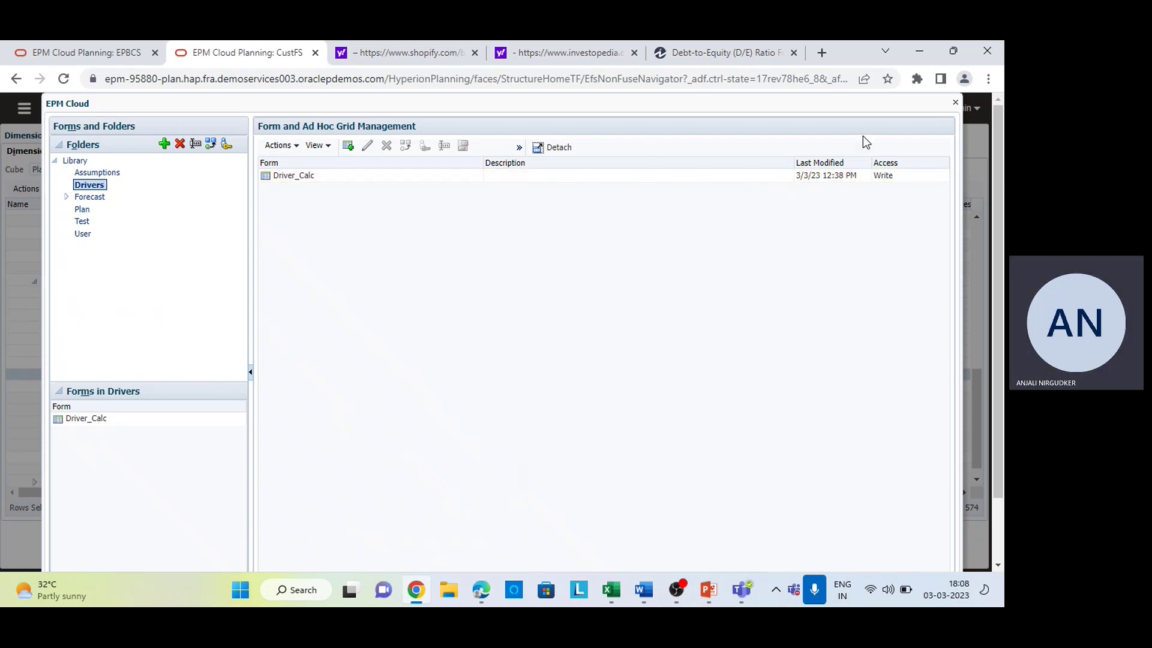
# Step: Close Forms management and select the Quick Ratio member under Balance Sheet KPIs
pyautogui.click(955, 102)
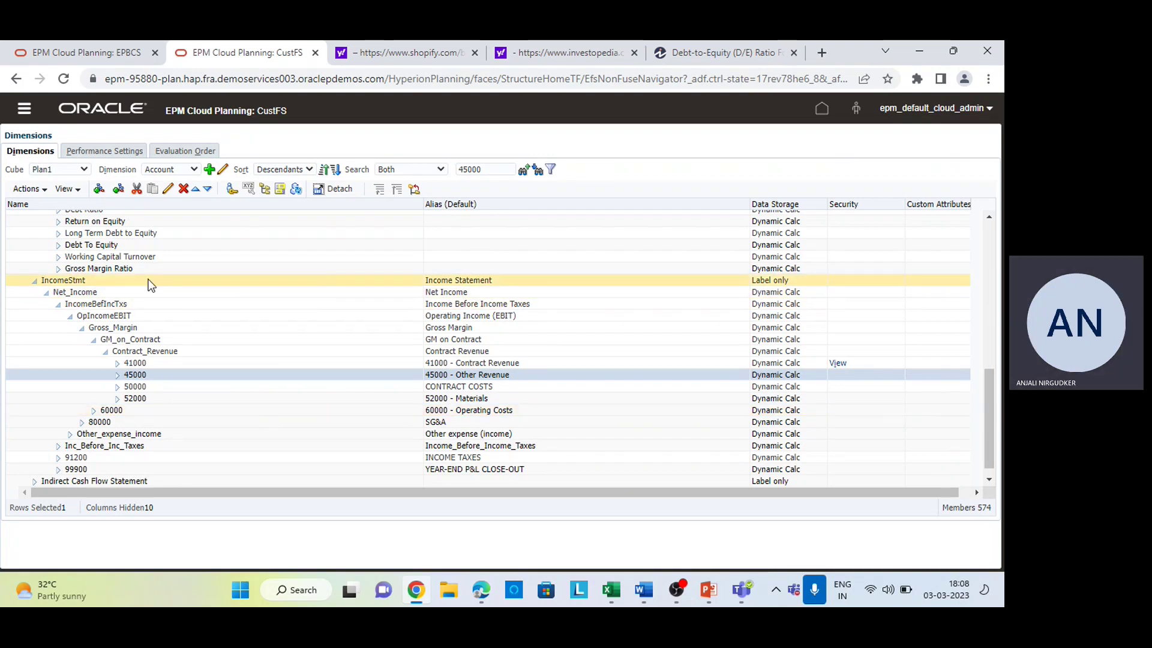
pyautogui.click(59, 270)
pyautogui.scroll(3, 81, 269)
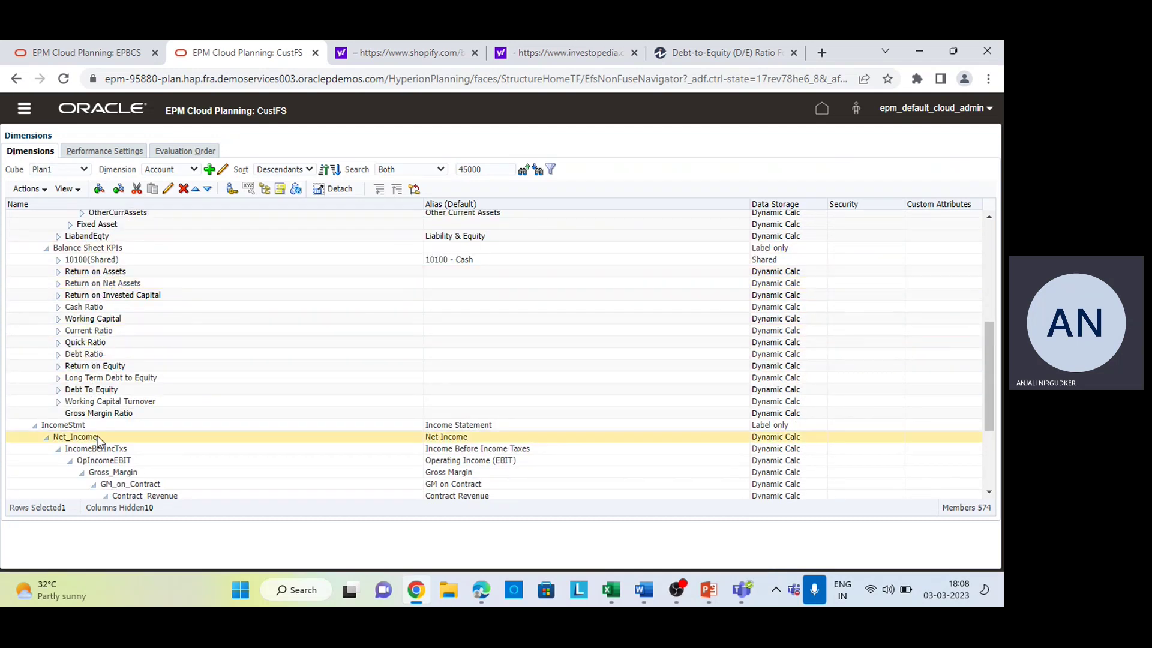
pyautogui.click(88, 342)
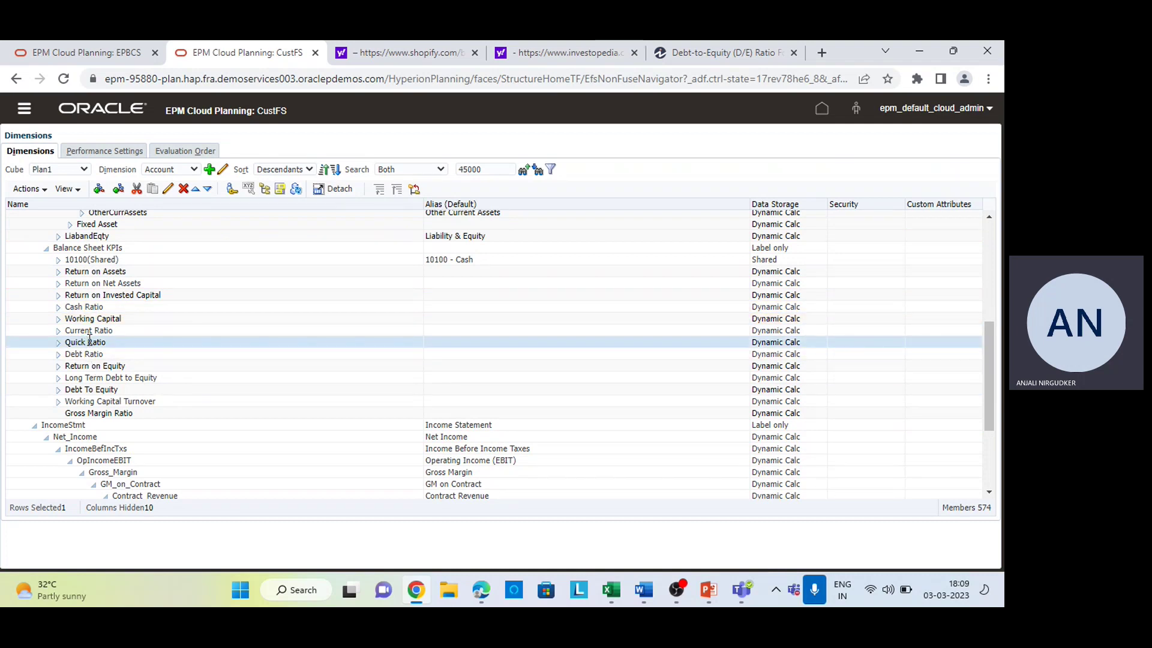
# Step: Edit the Quick Ratio member and show its member formula for cube Plan1
pyautogui.click(169, 188)
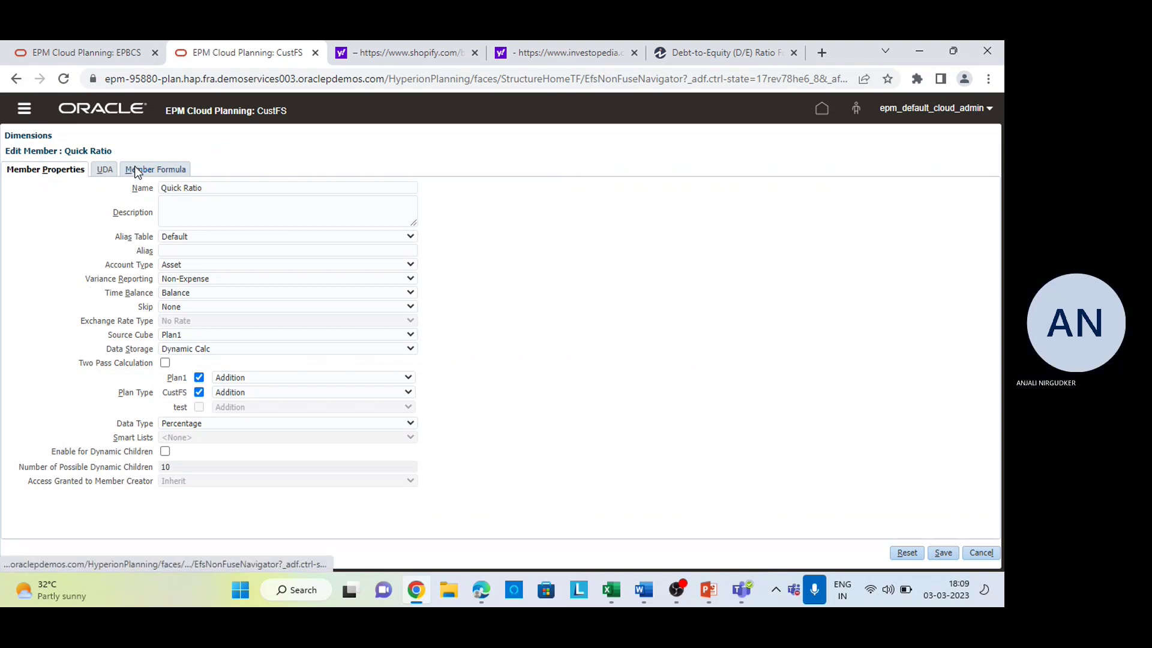
pyautogui.click(137, 171)
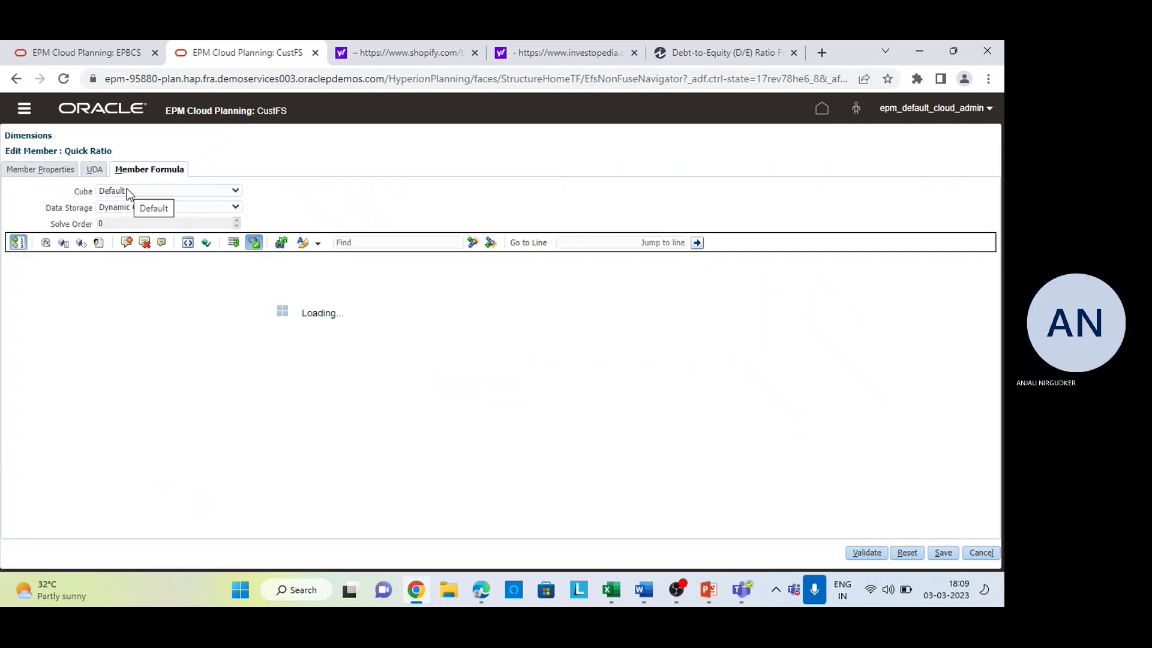
pyautogui.click(127, 191)
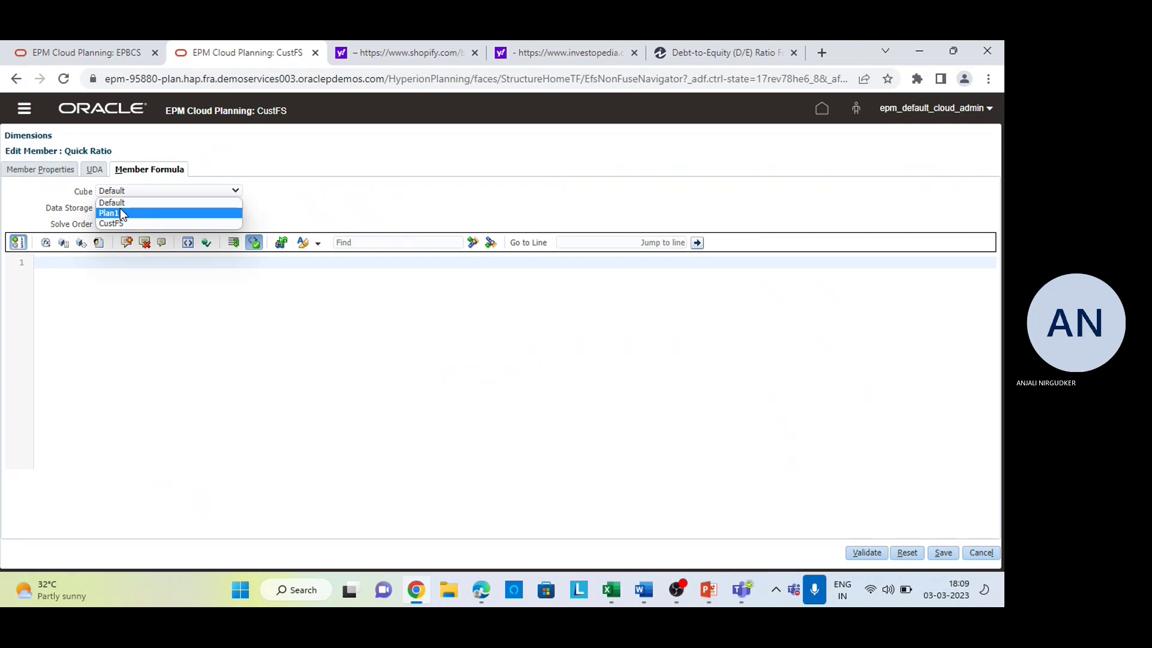
pyautogui.click(120, 213)
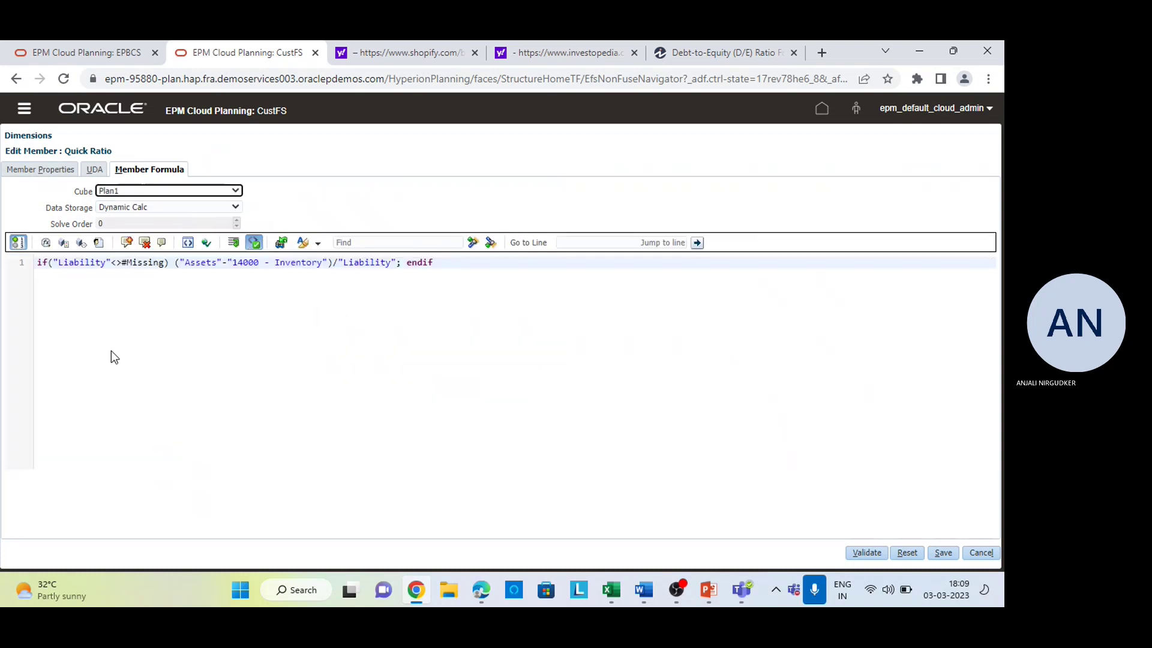
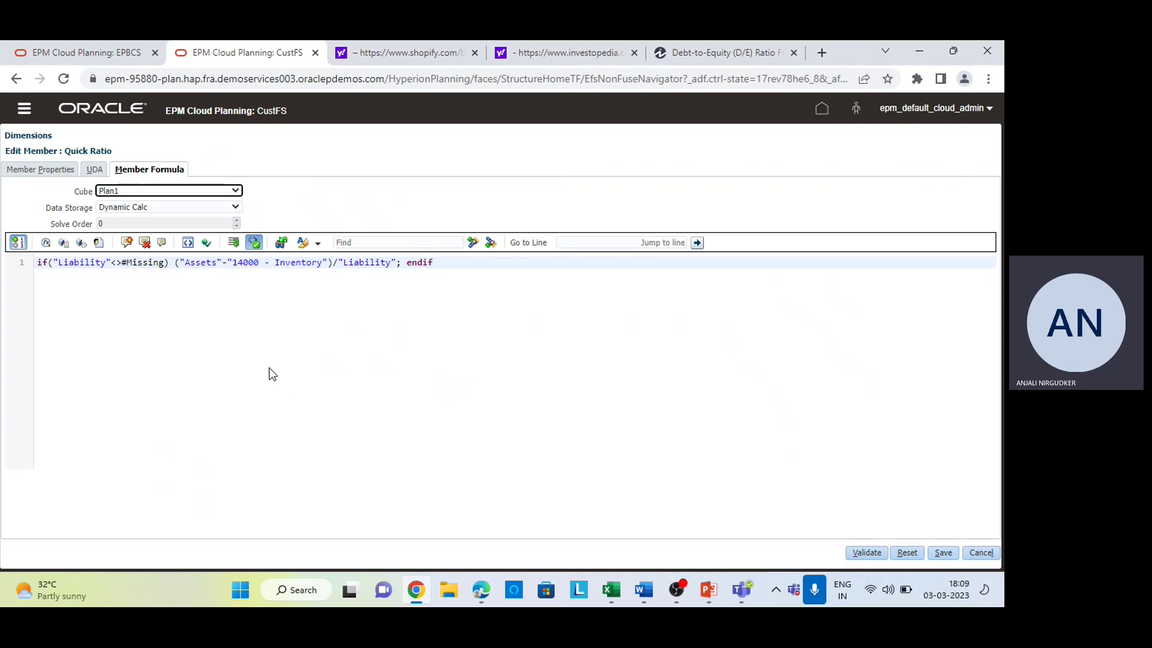
# Step: Cancel the unsaved Quick Ratio formula edit and bring the SmartView_Data_File_TB workbook forward
pyautogui.click(980, 552)
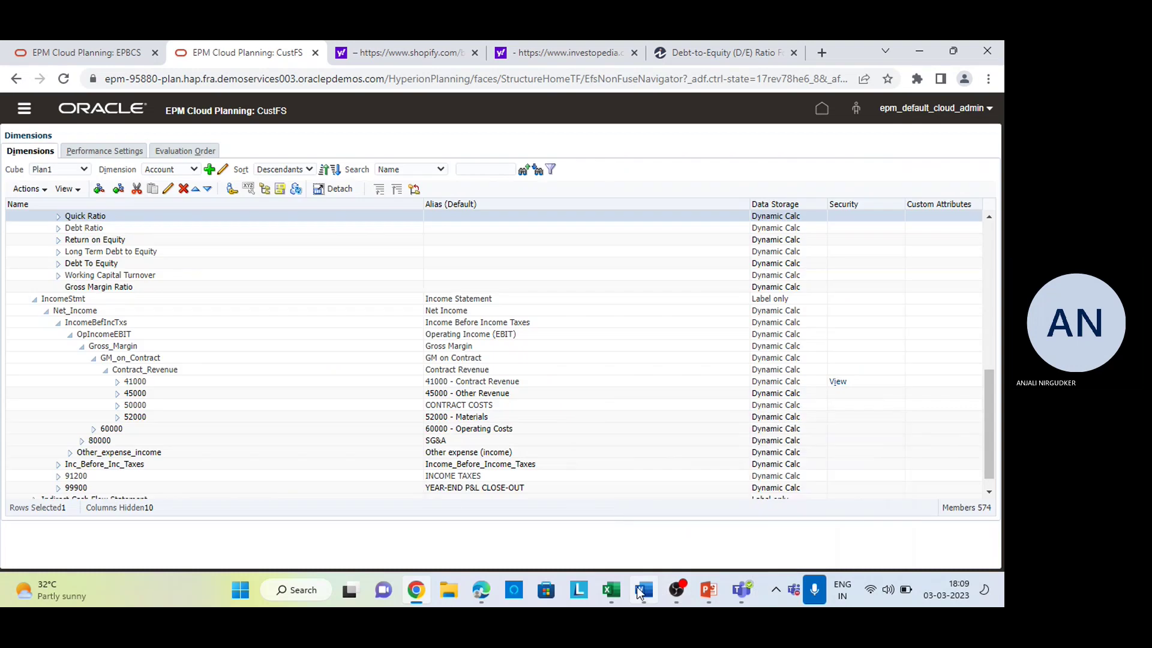
pyautogui.moveTo(610, 591)
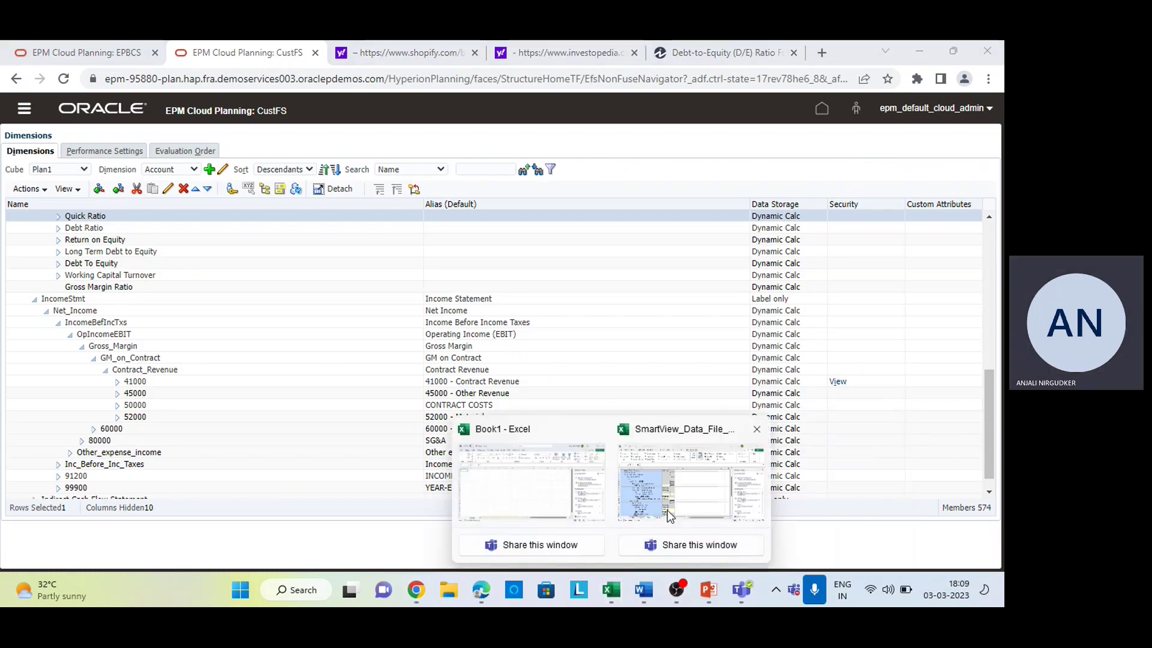
pyautogui.click(667, 509)
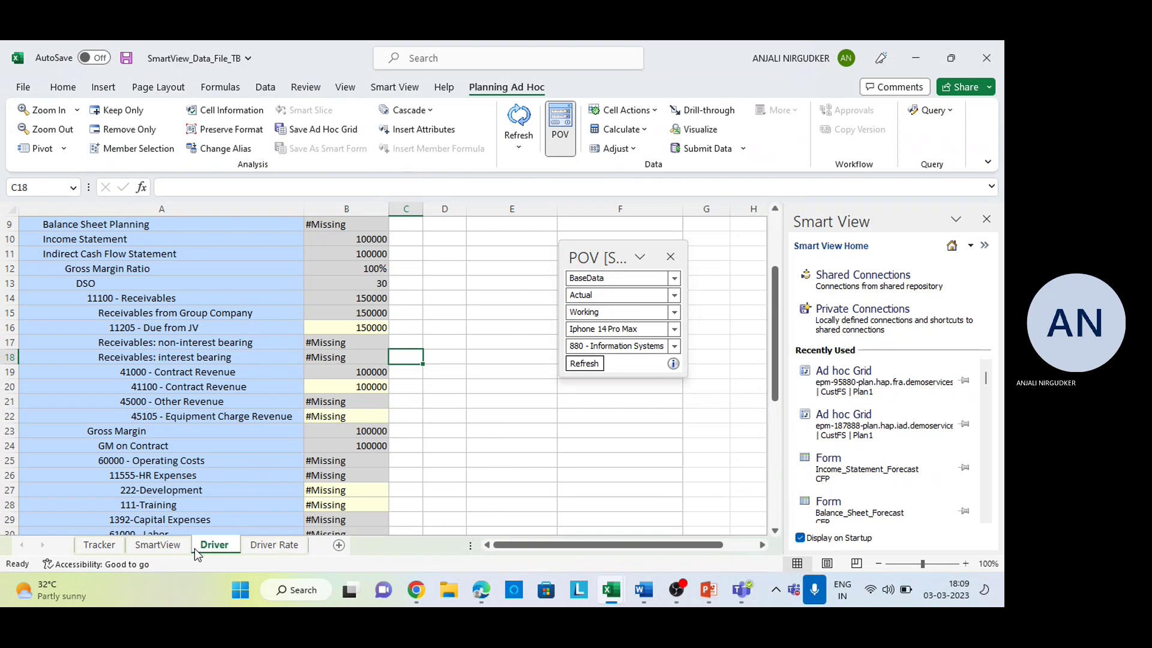
# Step: Switch to the SmartView sheet and scroll through its grid
pyautogui.click(174, 551)
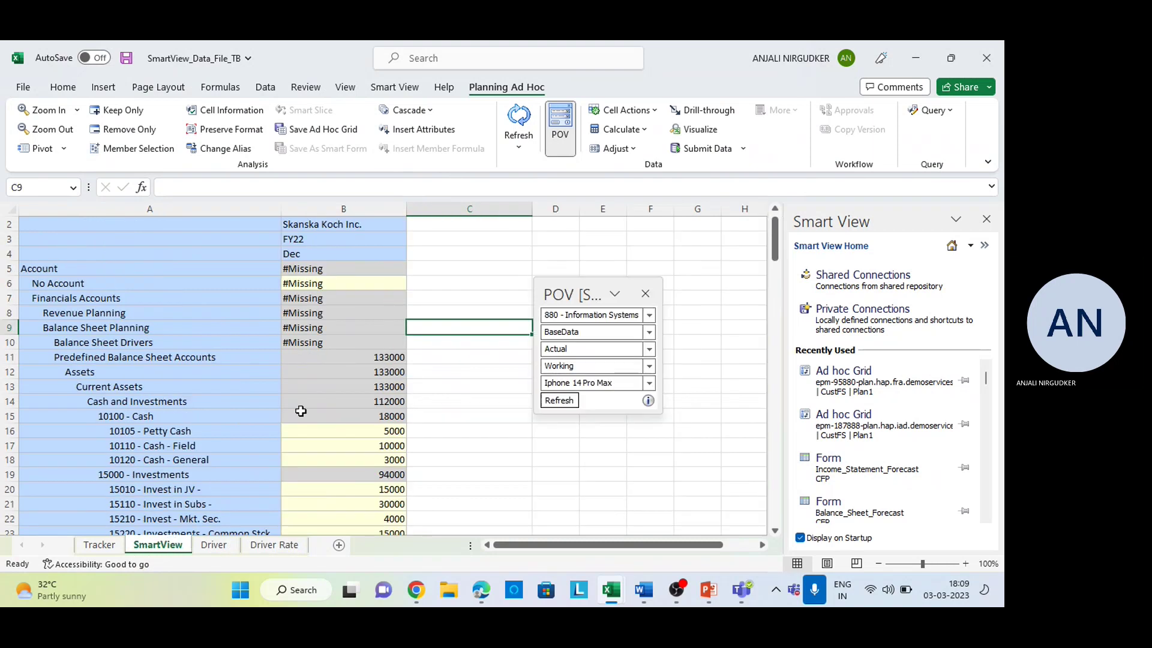
pyautogui.scroll(-4, 240, 401)
pyautogui.scroll(-5, 240, 401)
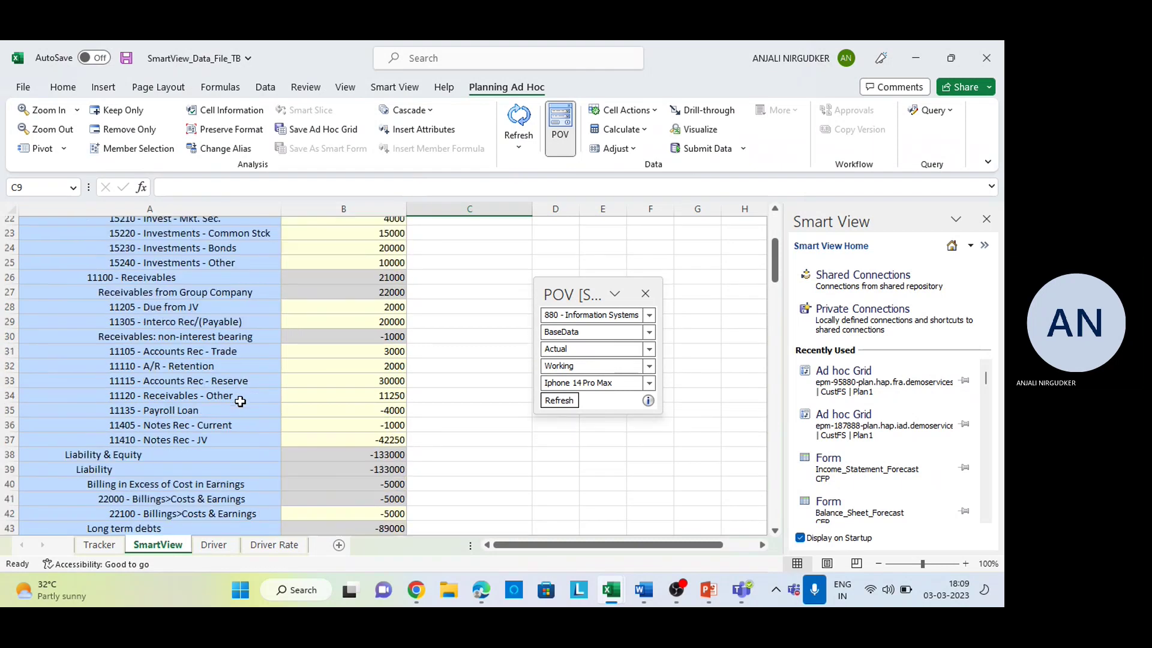
pyautogui.scroll(-4, 240, 401)
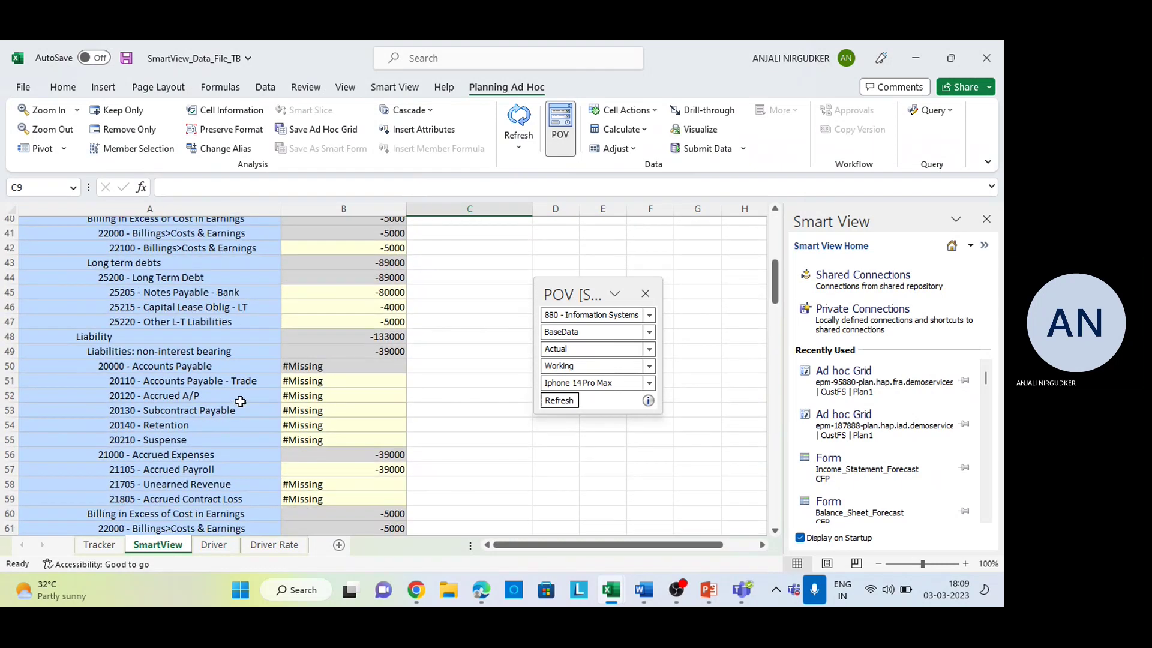
pyautogui.scroll(10, 240, 400)
pyautogui.scroll(1, 240, 401)
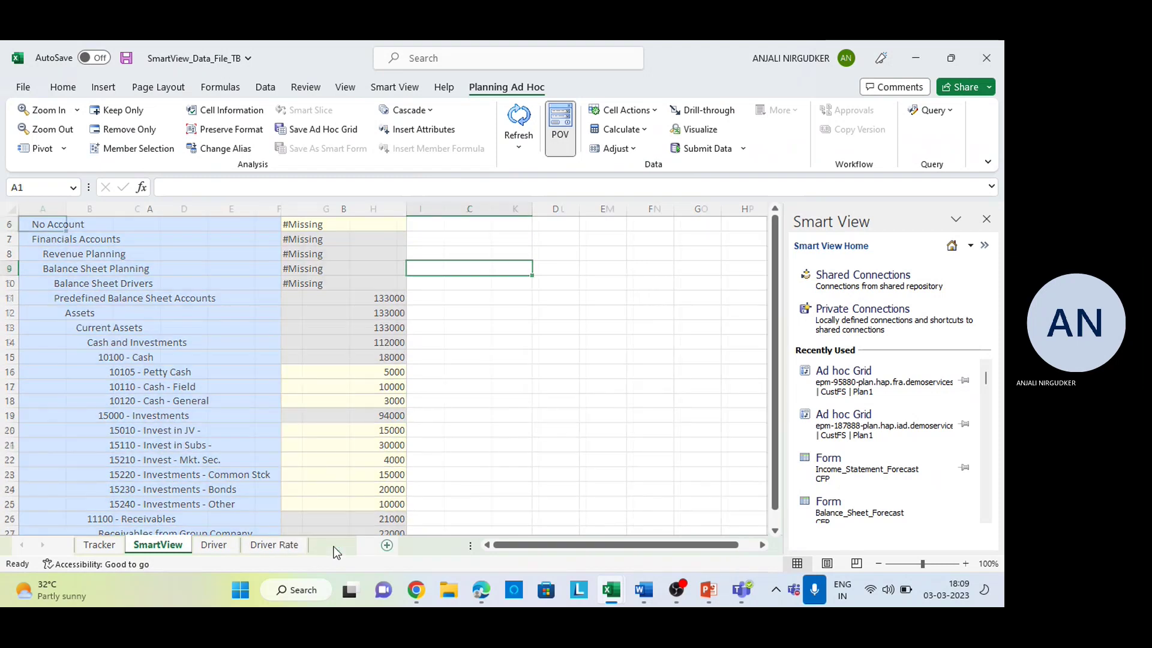
# Step: Insert a blank worksheet and rename its tab to Quick Ratio
pyautogui.click(336, 547)
pyautogui.rightClick(232, 547)
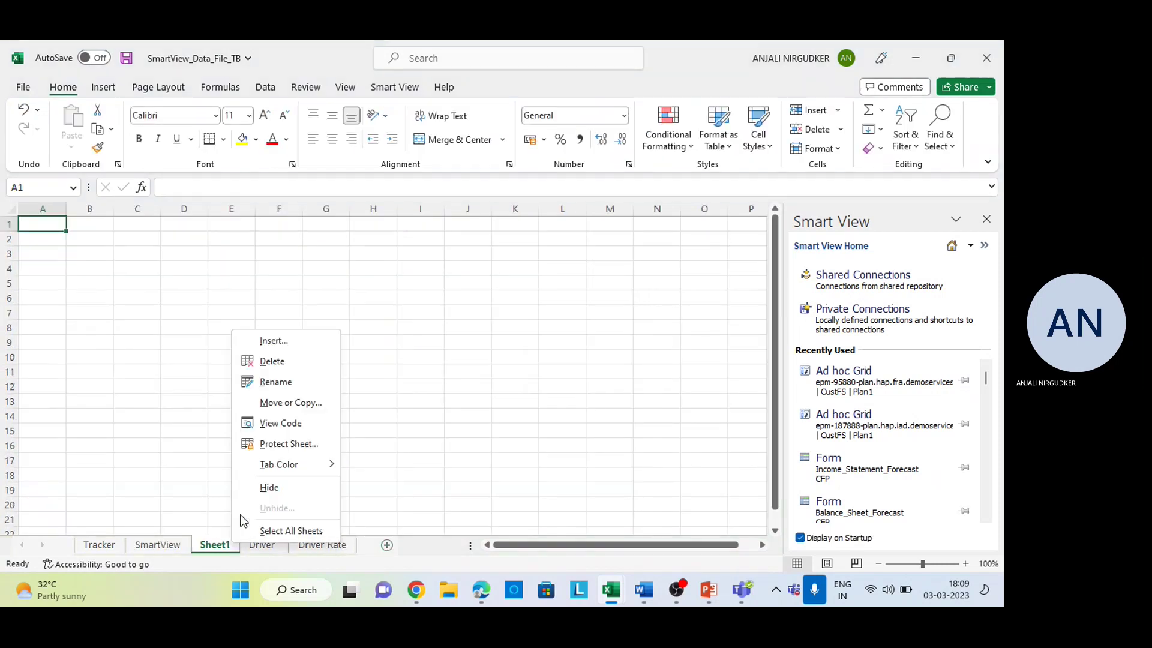
pyautogui.click(282, 383)
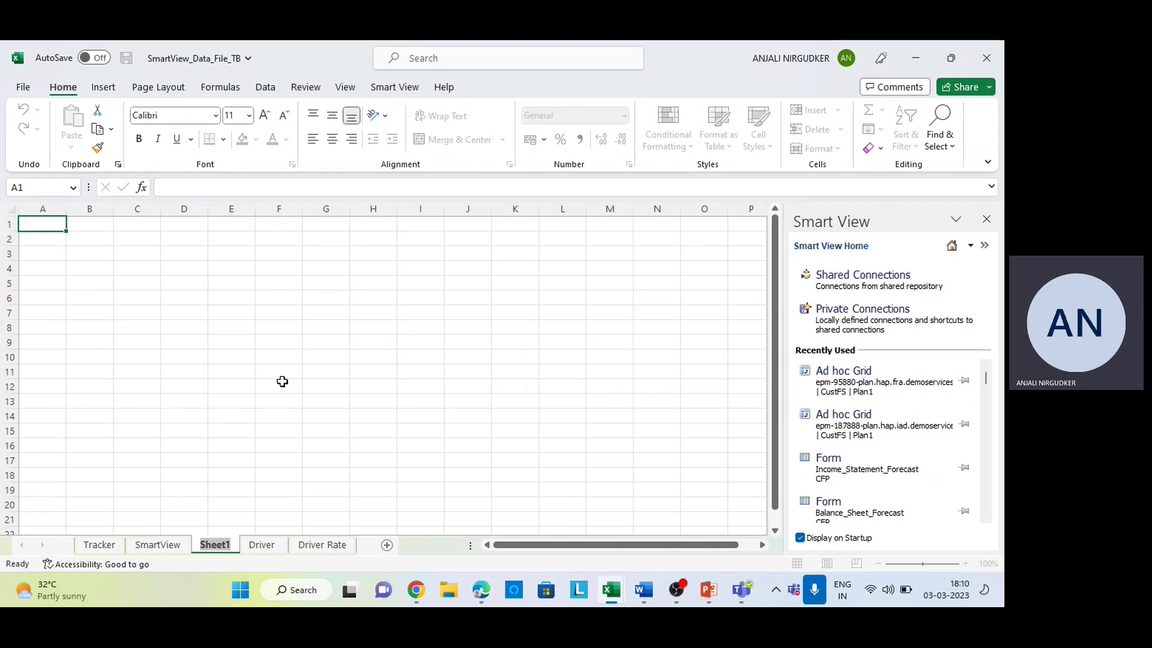
pyautogui.write('Quick')
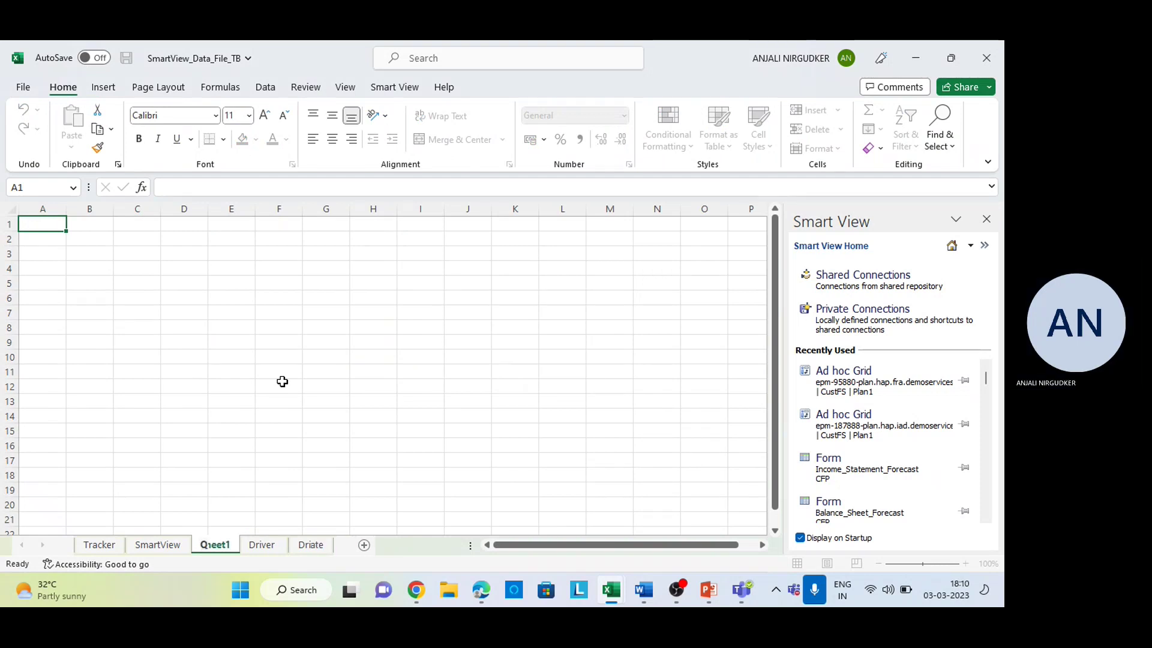
pyautogui.write(' Ra')
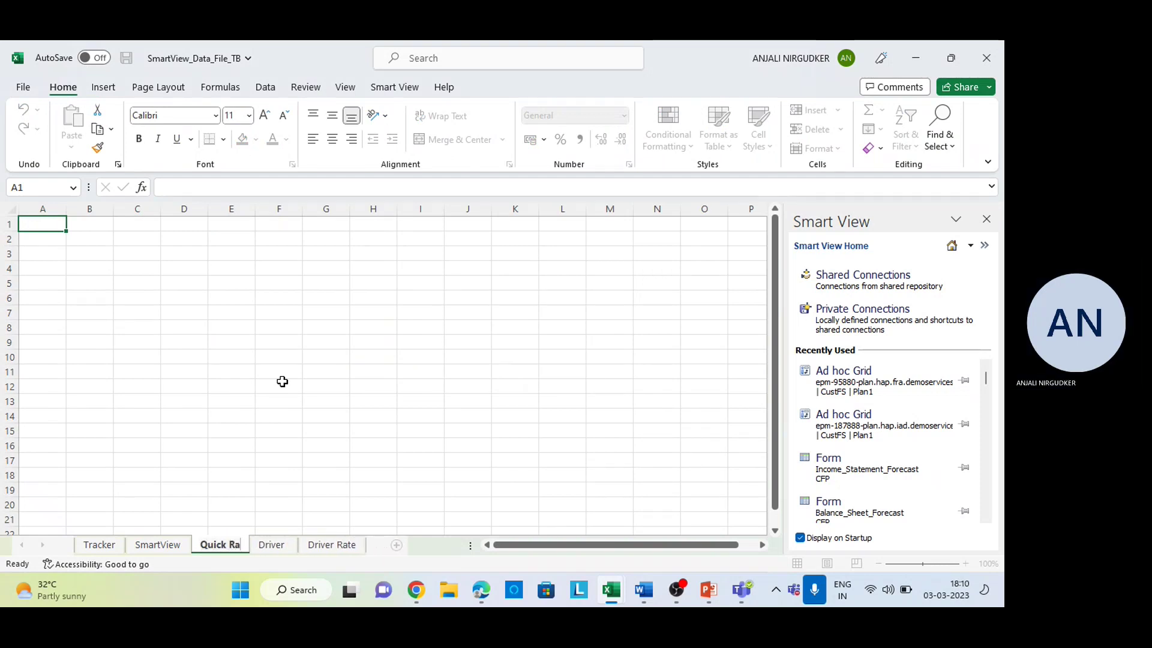
pyautogui.write('tio')
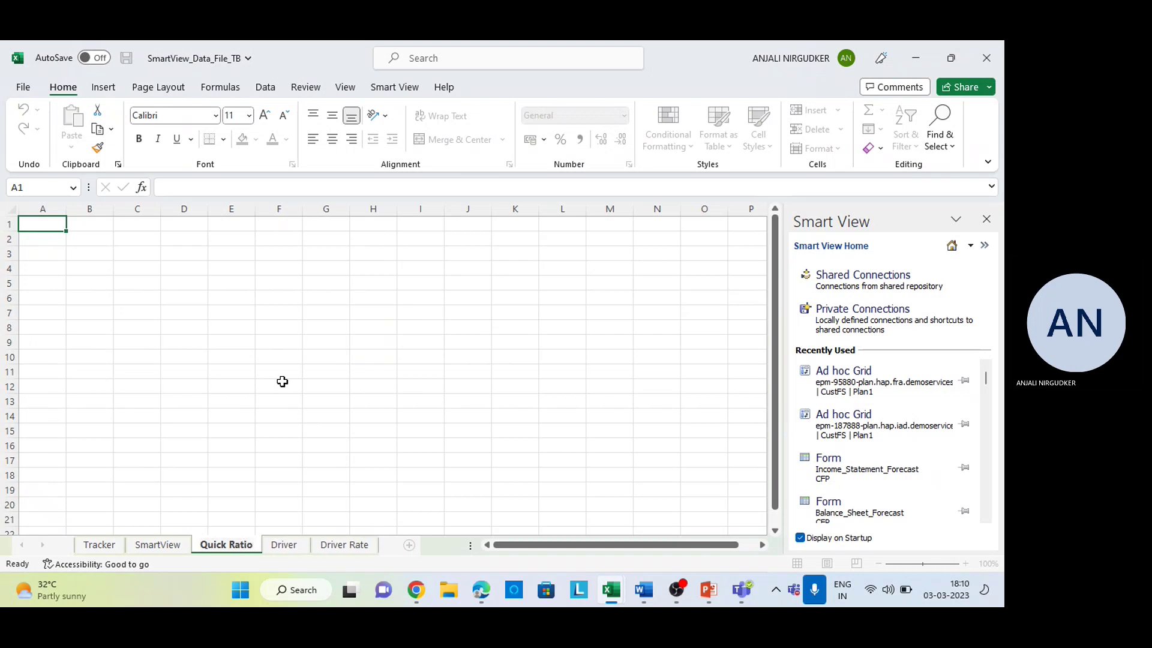
# Step: Confirm the Quick Ratio sheet name and move the new ad hoc grid's page dimensions into the POV toolbar
pyautogui.click(282, 382)
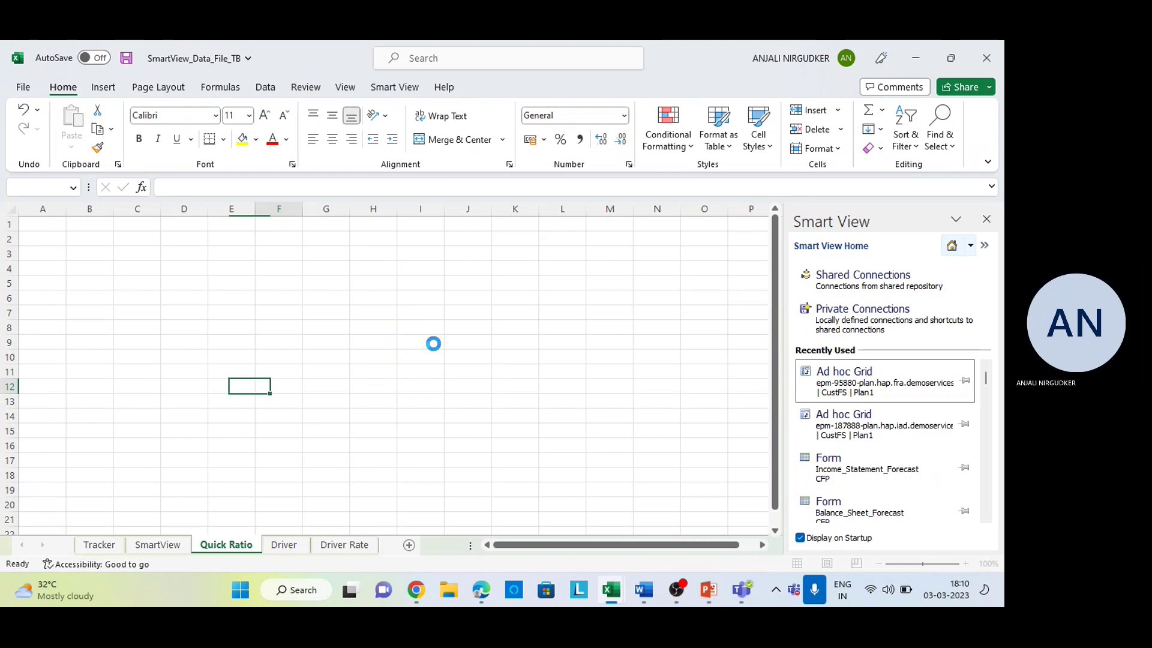
pyautogui.click(169, 224)
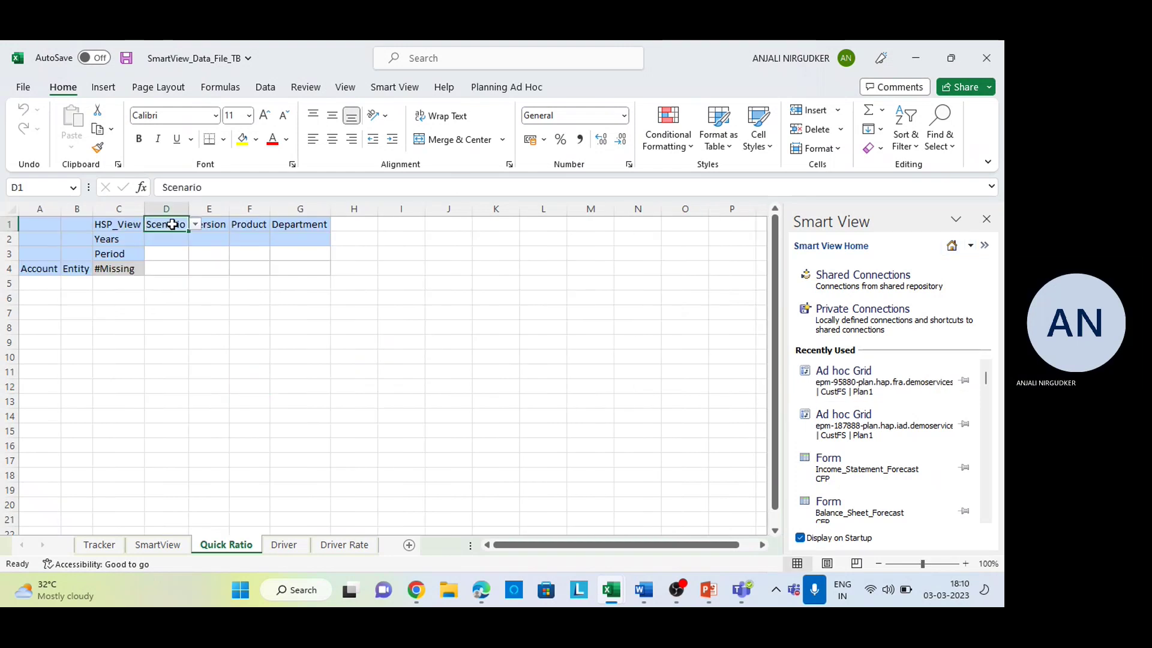
pyautogui.click(488, 87)
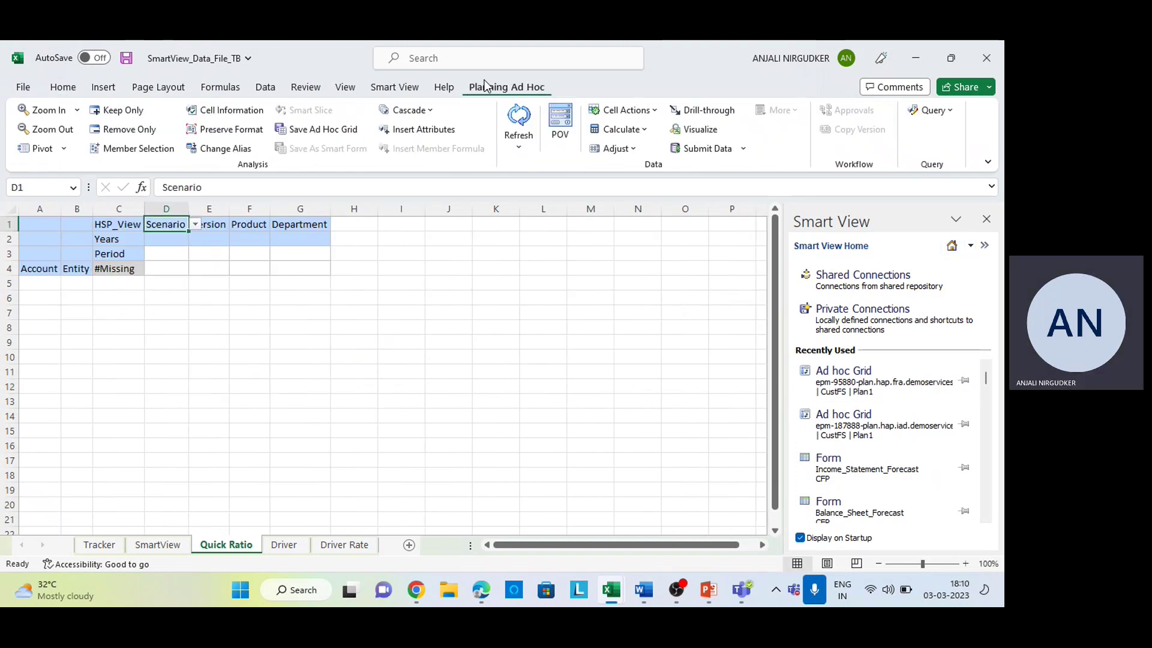
pyautogui.click(570, 122)
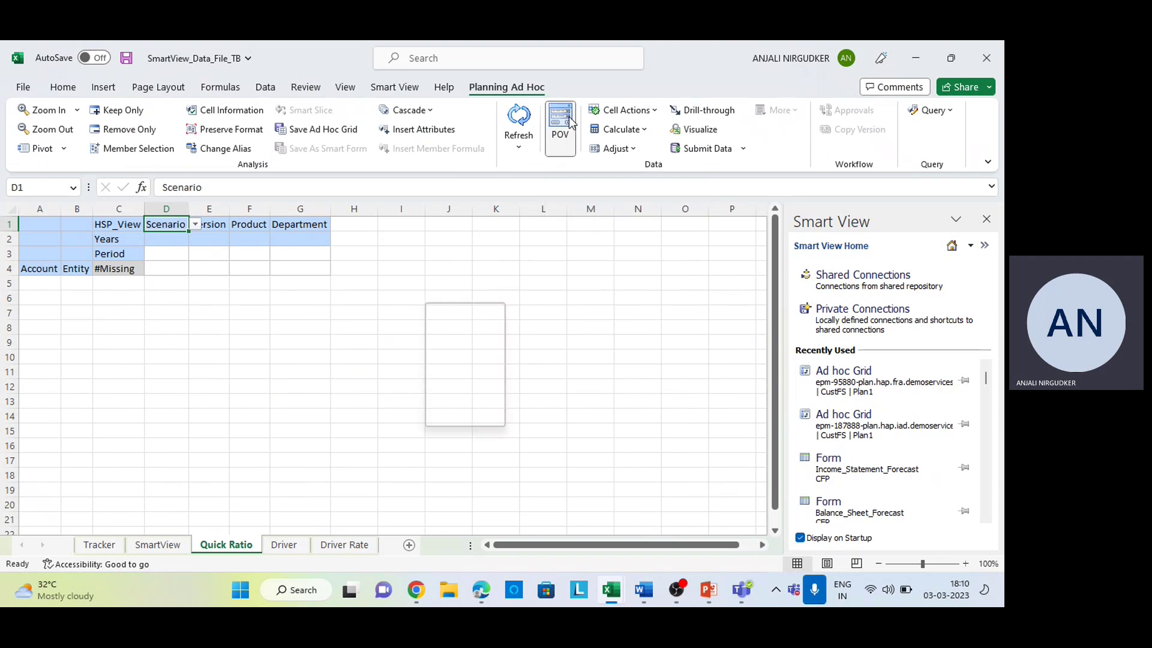
# Step: Pivot Entity into the column headers, select A5, and return to the EPM browser
pyautogui.click(71, 254)
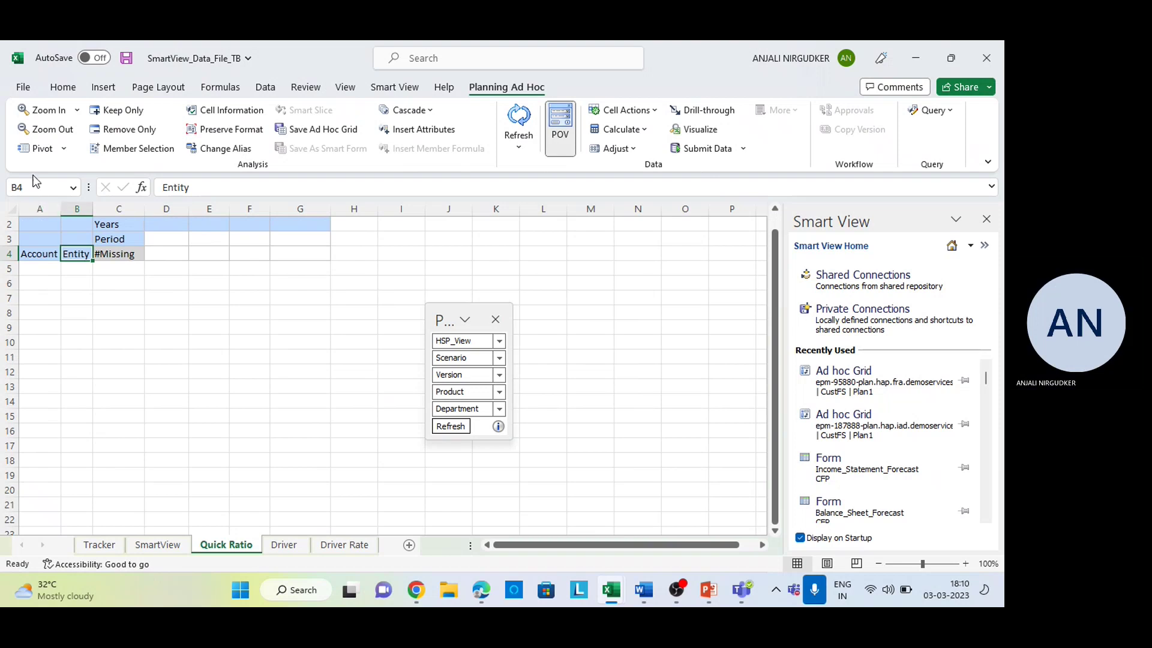
pyautogui.click(37, 148)
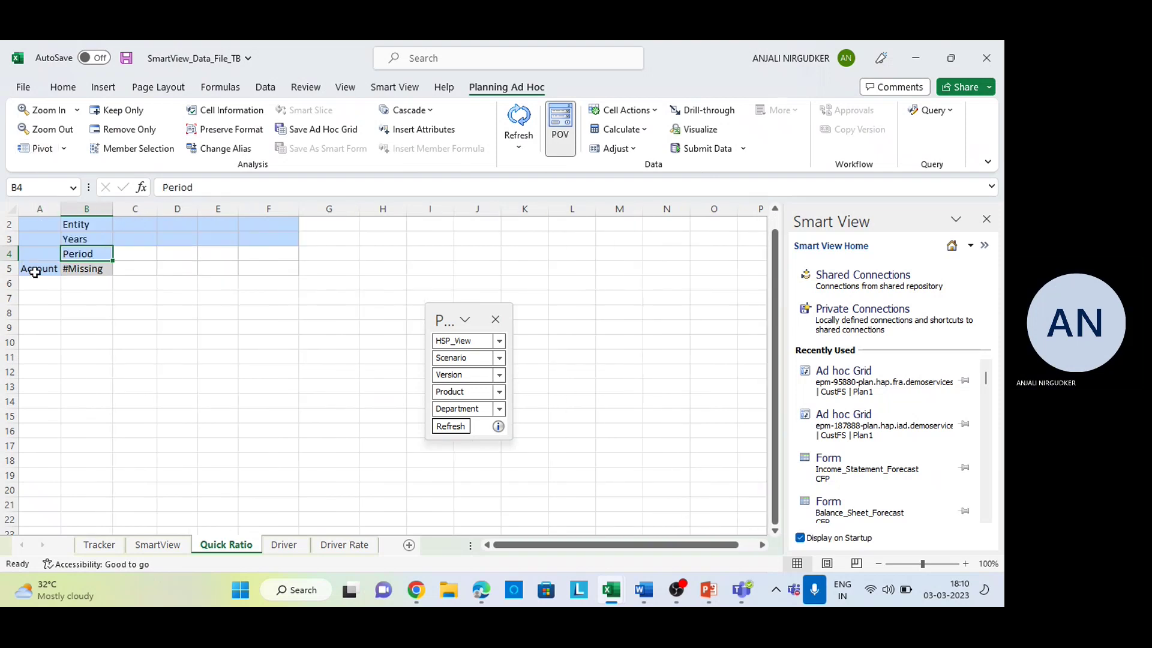
pyautogui.click(34, 270)
pyautogui.hotkey('alt', 'Tab')
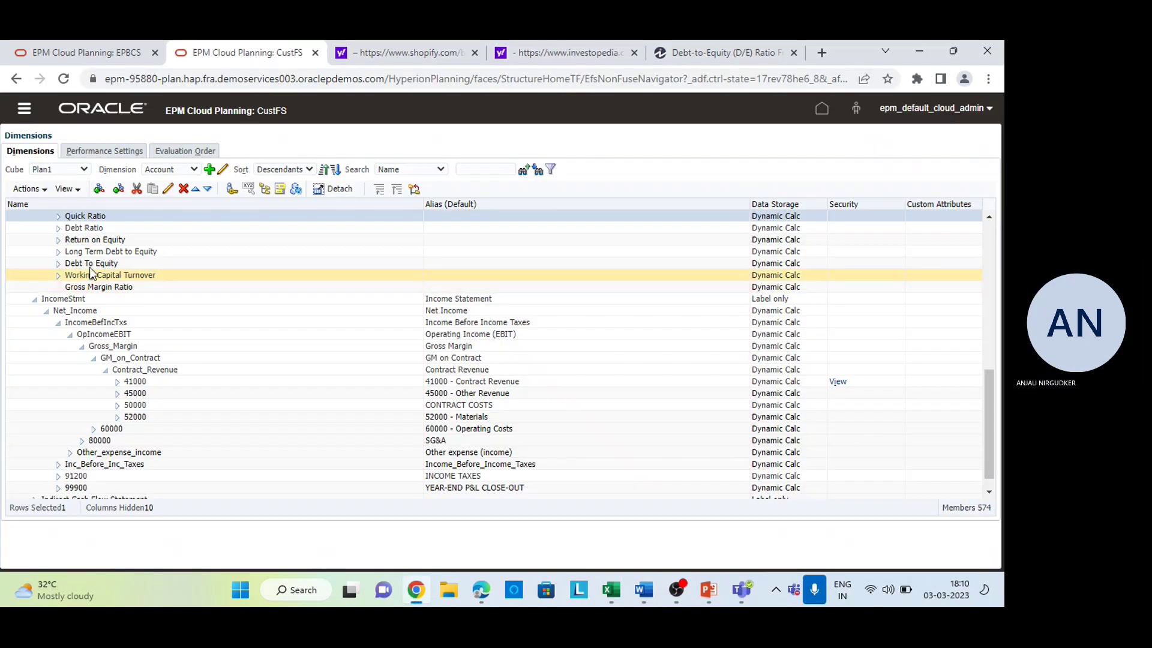
# Step: Copy the Quick Ratio member name from Planning and paste it into Excel cell A5
pyautogui.doubleClick(86, 216)
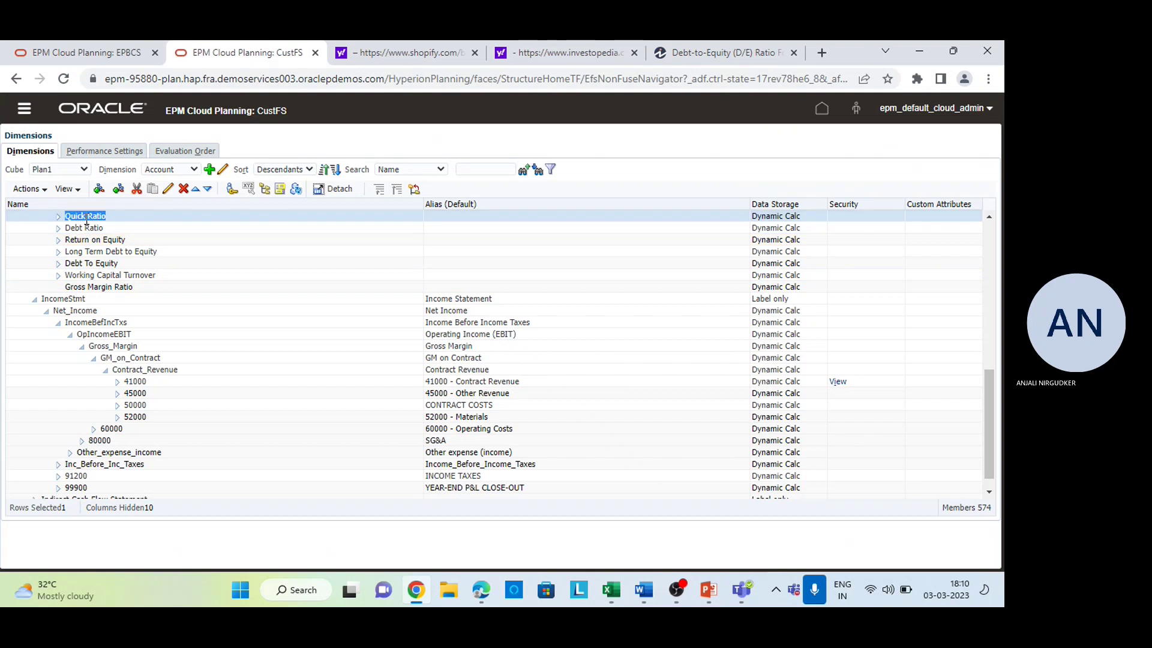
pyautogui.hotkey('ctrl', 'c')
pyautogui.hotkey('alt', 'Tab')
pyautogui.hotkey('ctrl', 'v')
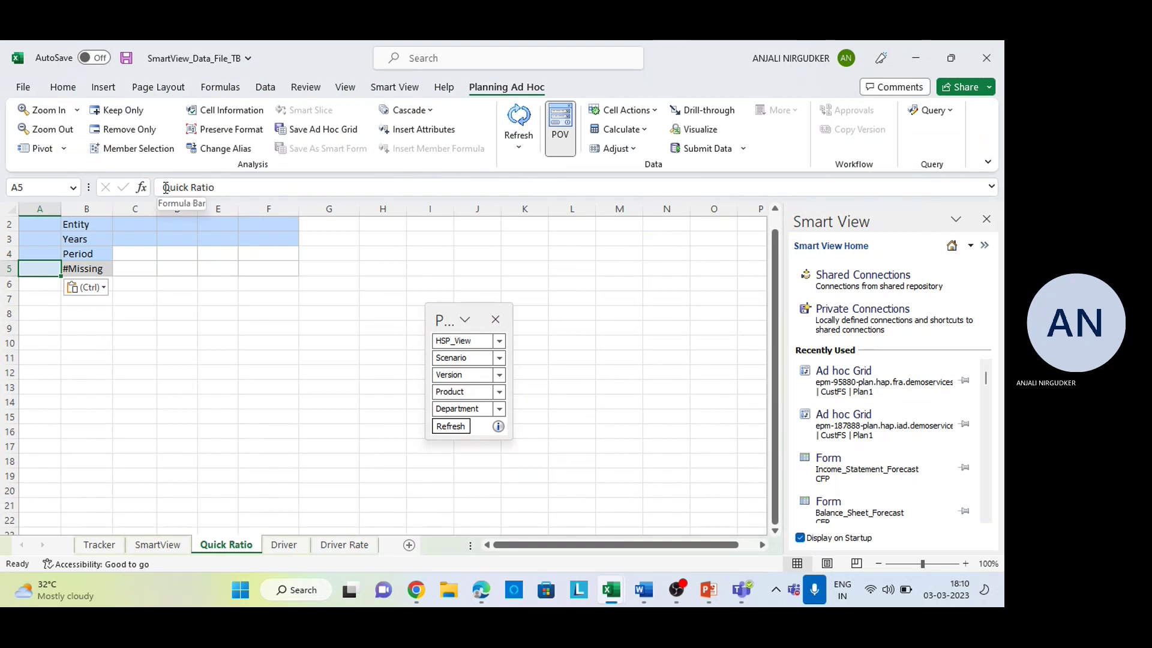
# Step: Re-paste a clean Quick Ratio into A5 via scratch cell E9 and refresh the grid
pyautogui.moveTo(163, 187); pyautogui.dragTo(221, 186)
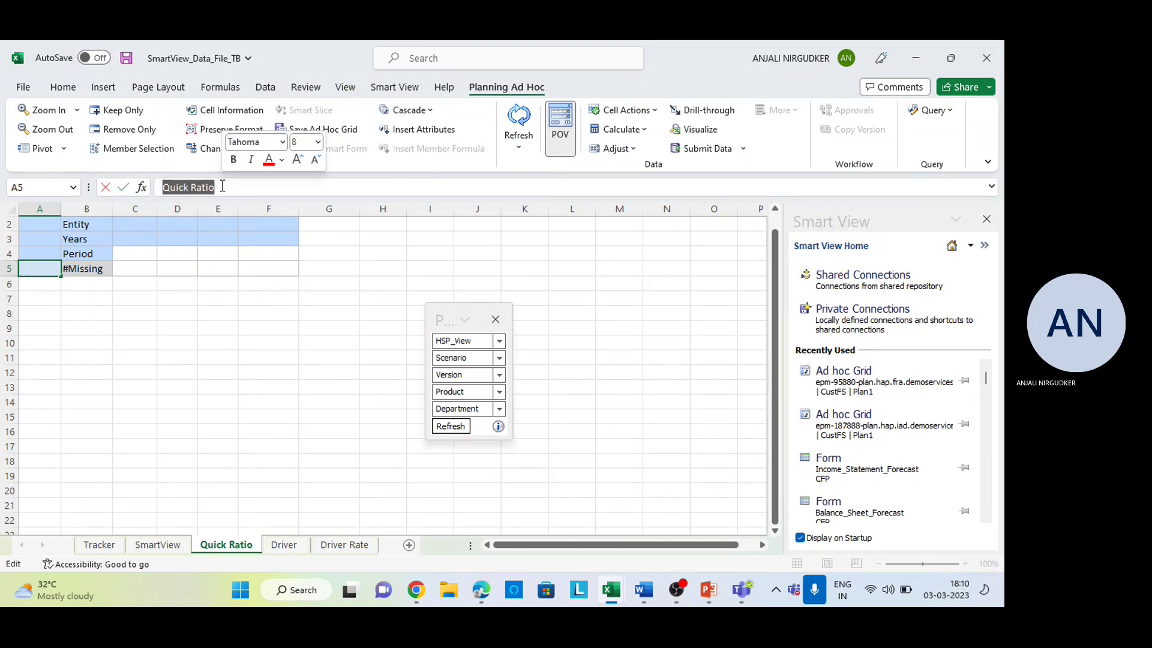
pyautogui.hotkey('ctrl', 'c')
pyautogui.click(228, 332)
pyautogui.hotkey('ctrl', 'v')
pyautogui.hotkey('ctrl', 'c')
pyautogui.click(42, 270)
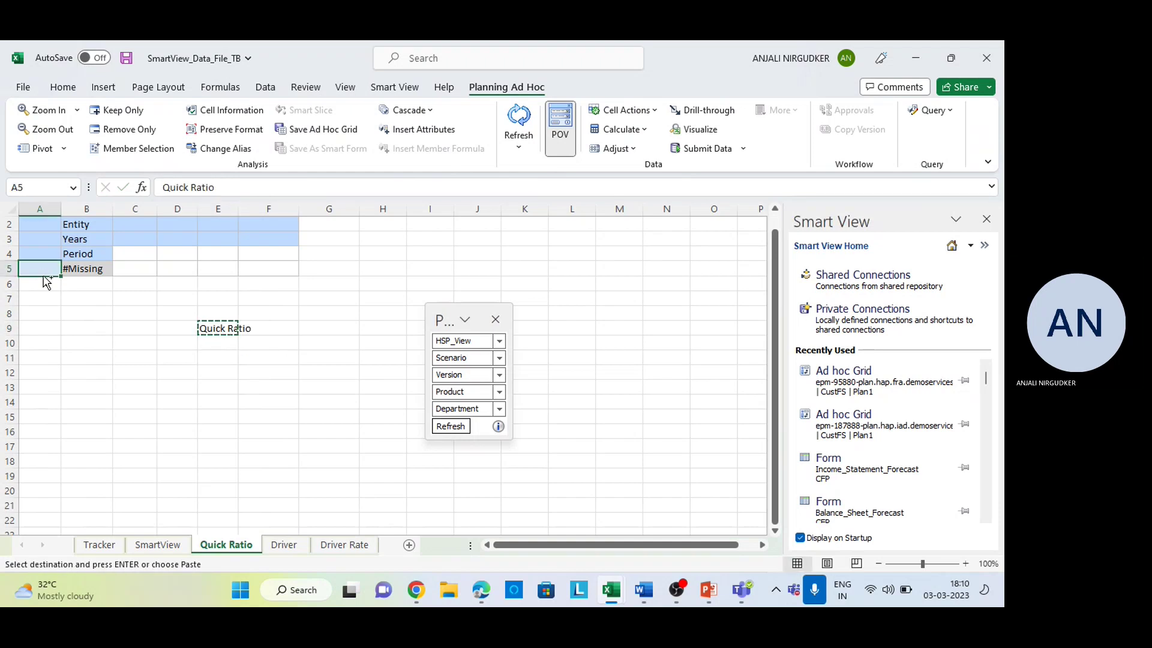
pyautogui.hotkey('ctrl', 'v')
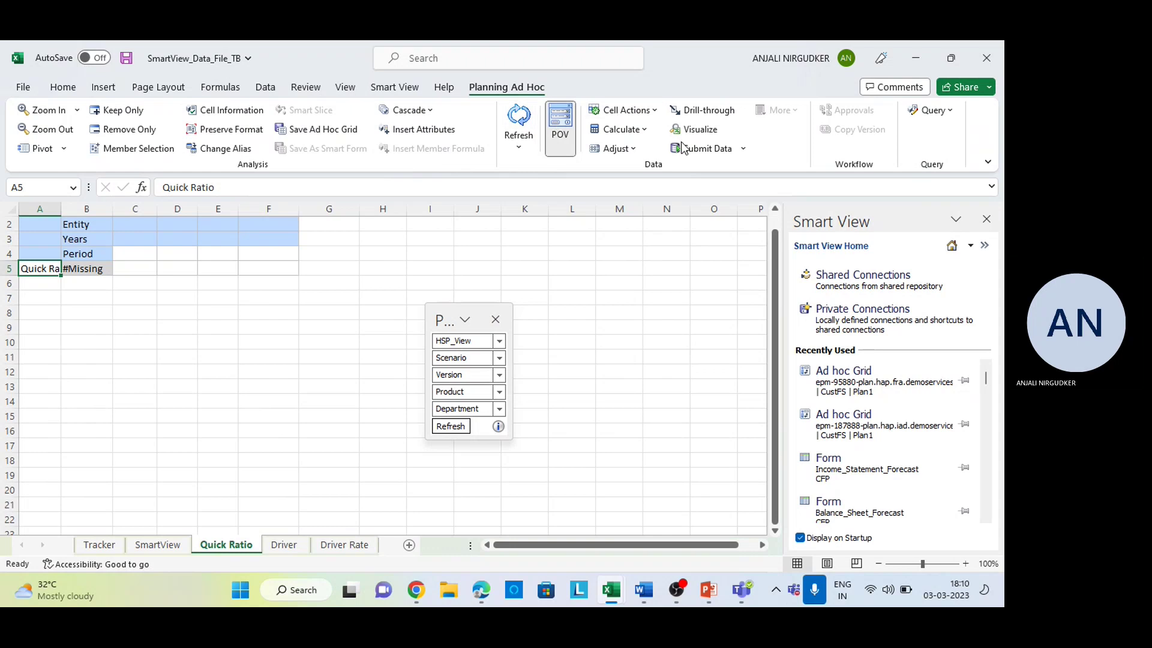
pyautogui.click(525, 121)
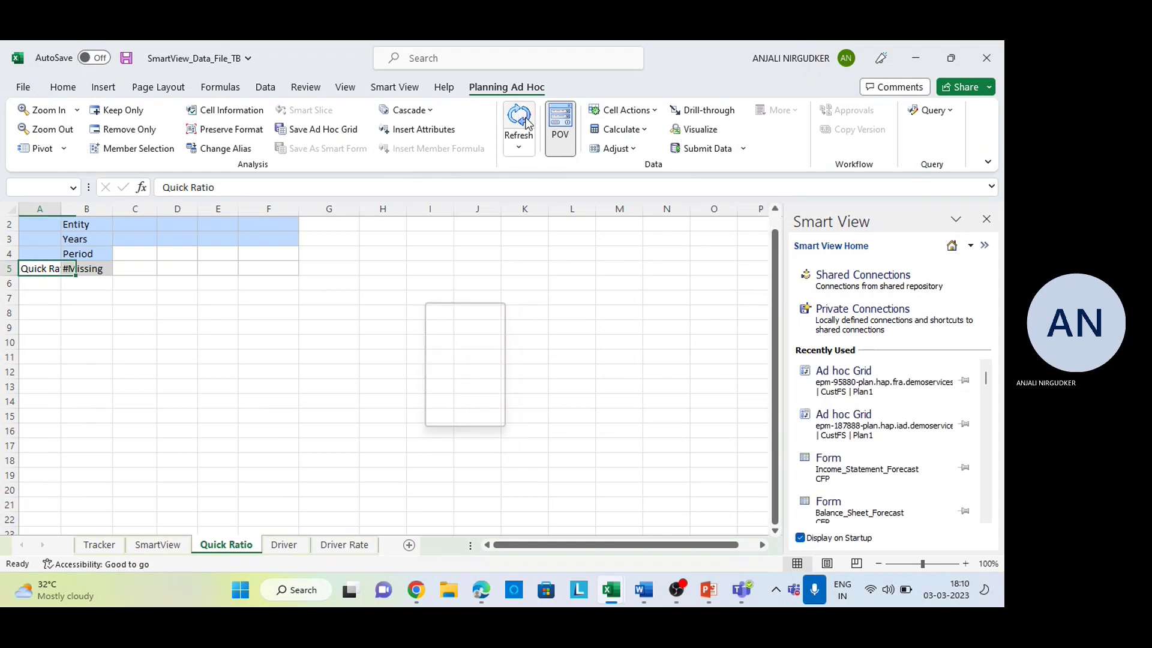
# Step: Add Assets and Liability rows under Quick Ratio and refresh
pyautogui.click(45, 282)
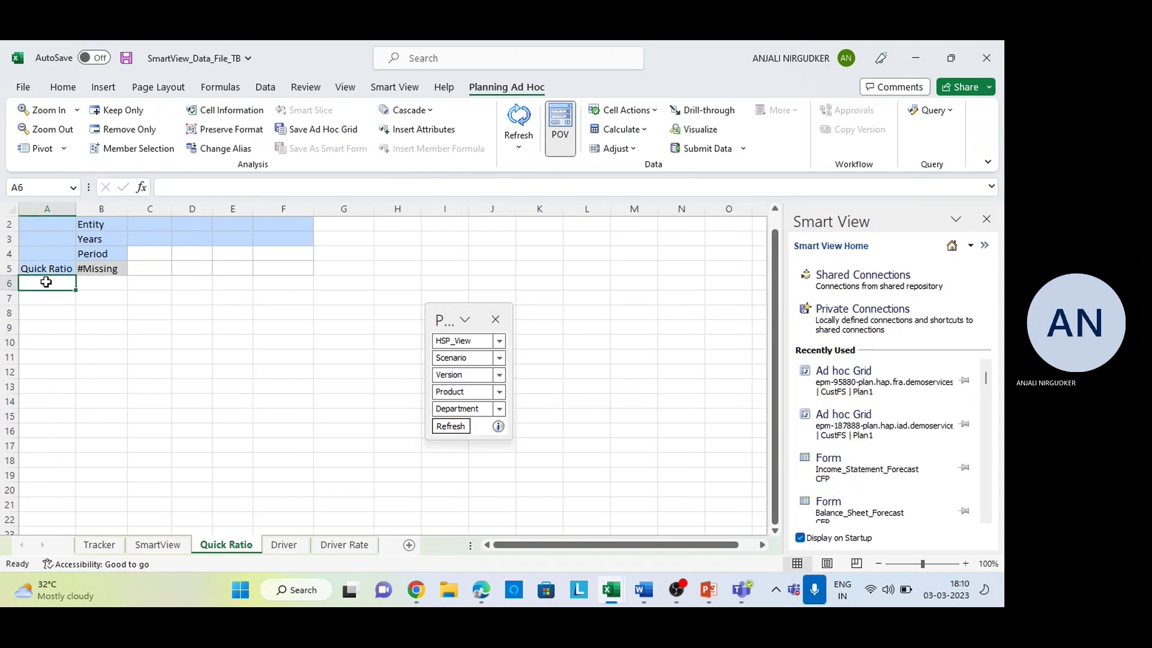
pyautogui.write('Assets')
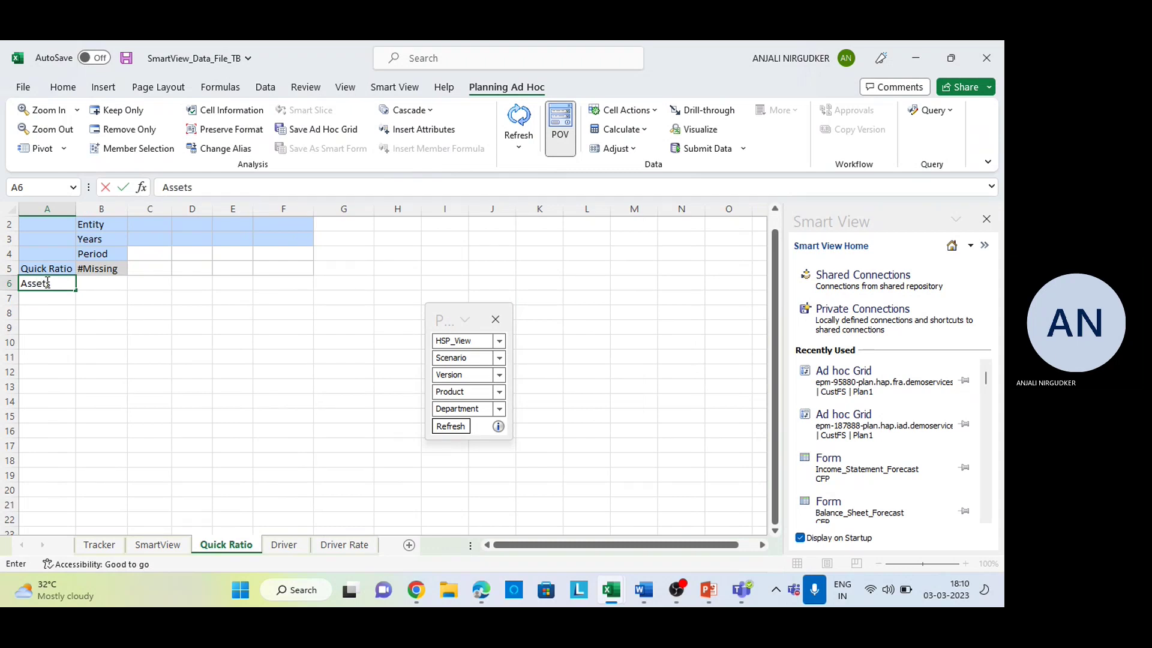
pyautogui.press('Return')
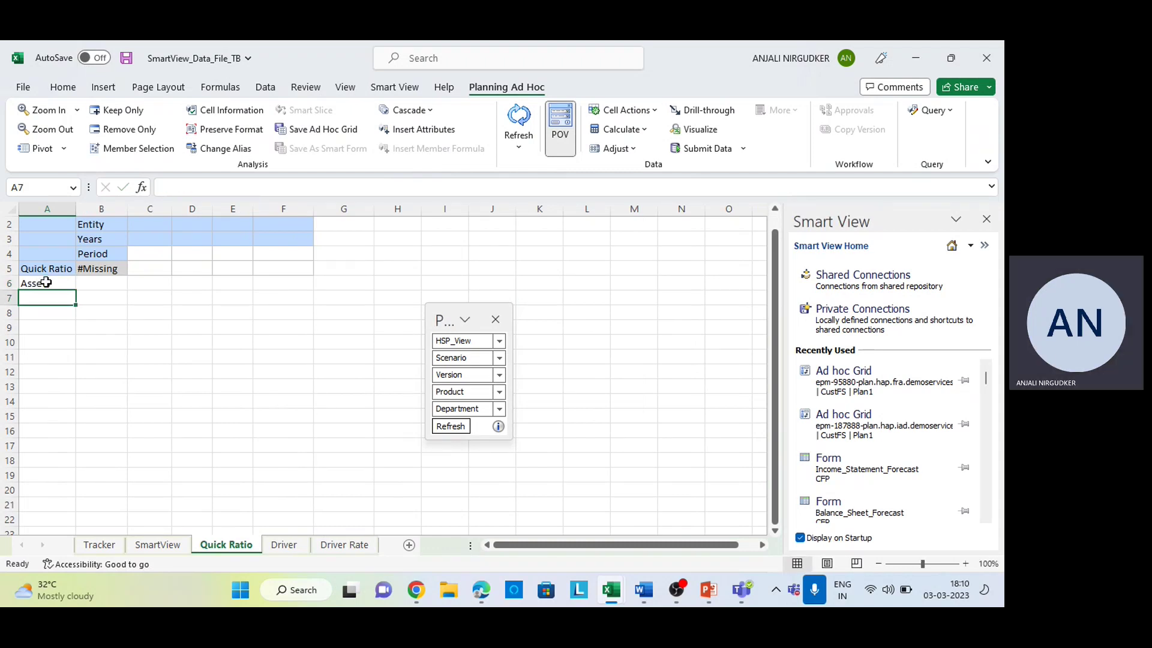
pyautogui.write('Lia')
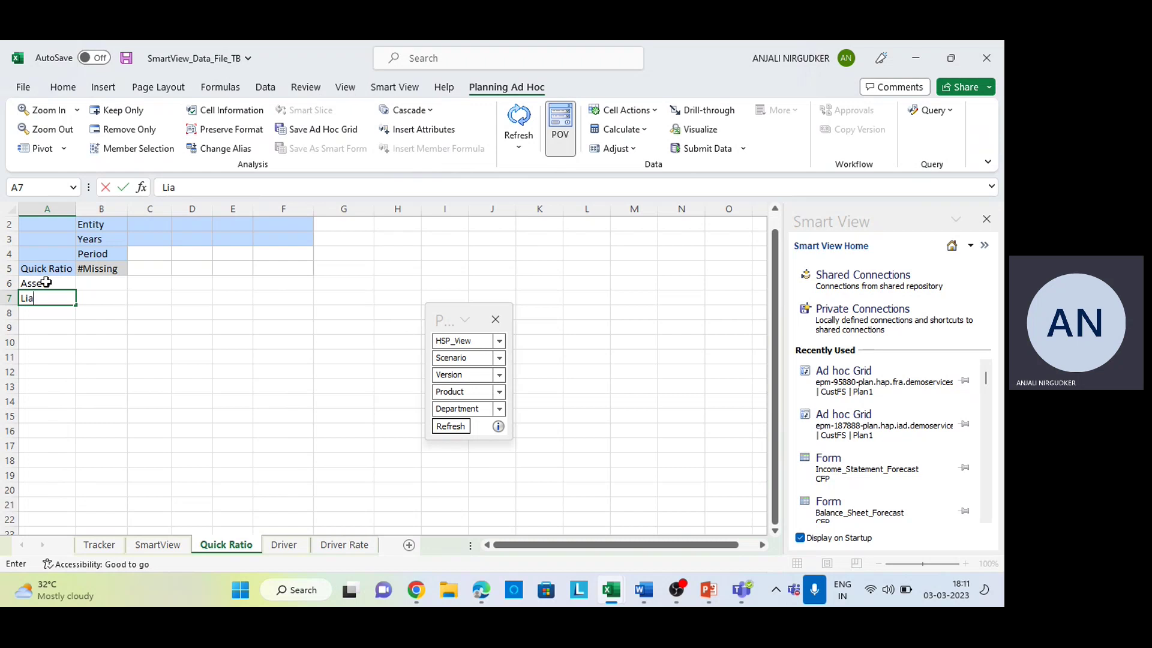
pyautogui.write('bil')
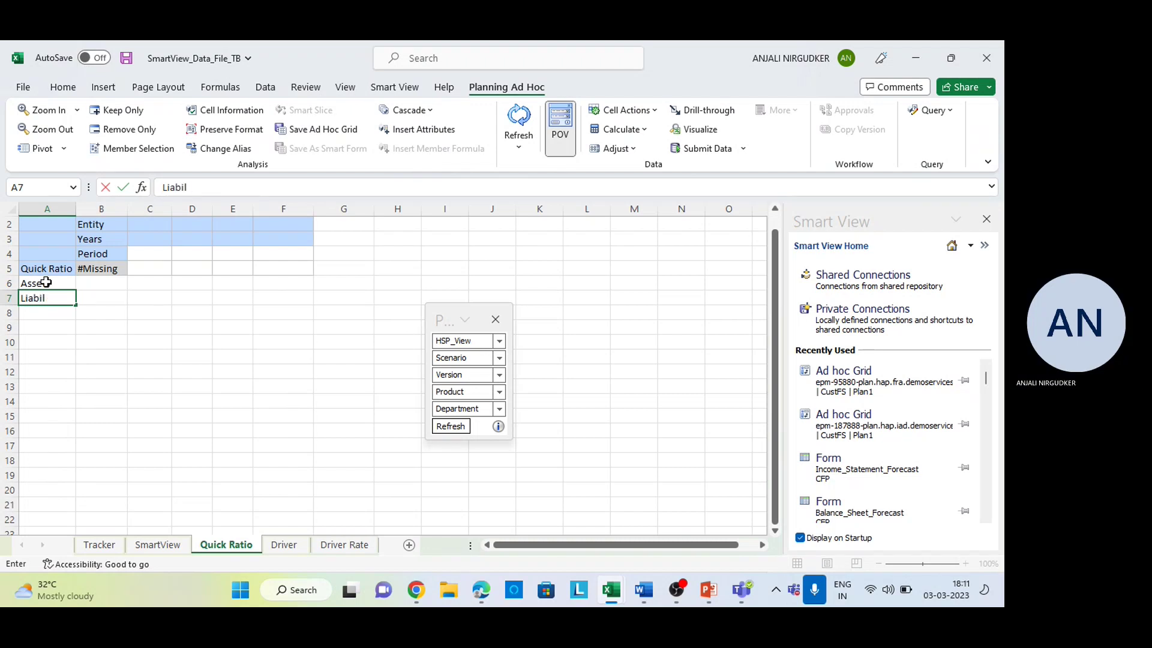
pyautogui.write('kity')
pyautogui.click(243, 385)
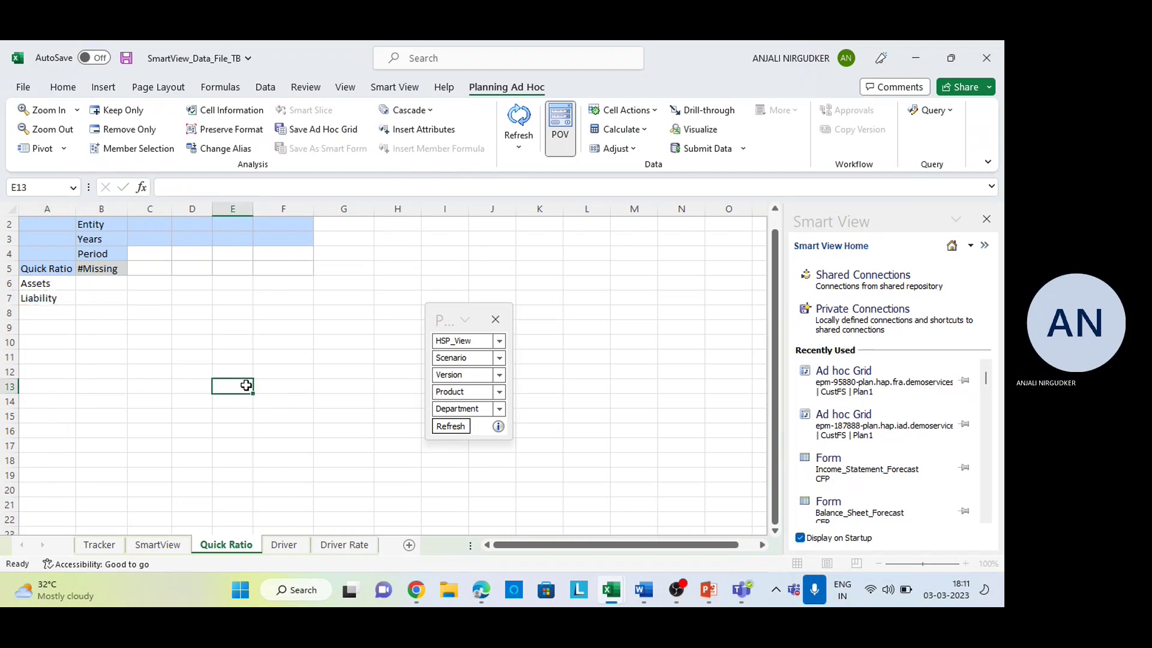
pyautogui.click(524, 118)
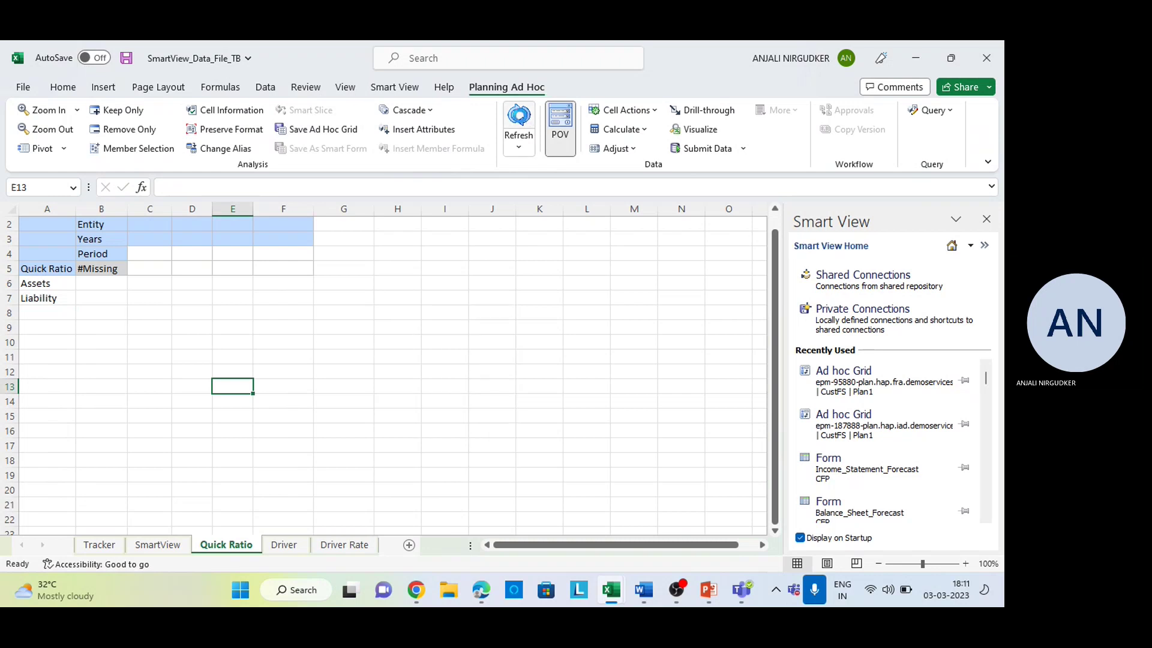
# Step: Zoom into Assets, Current Assets and Fixed Asset to list their child accounts
pyautogui.click(54, 284)
pyautogui.doubleClick(53, 327)
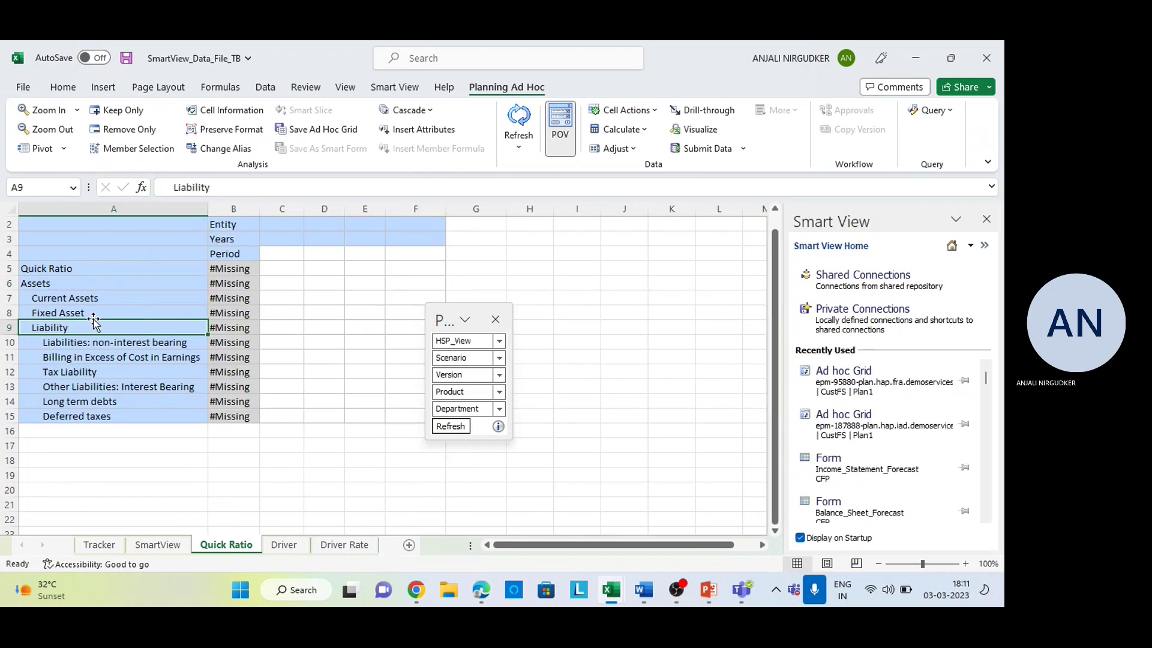
pyautogui.doubleClick(72, 298)
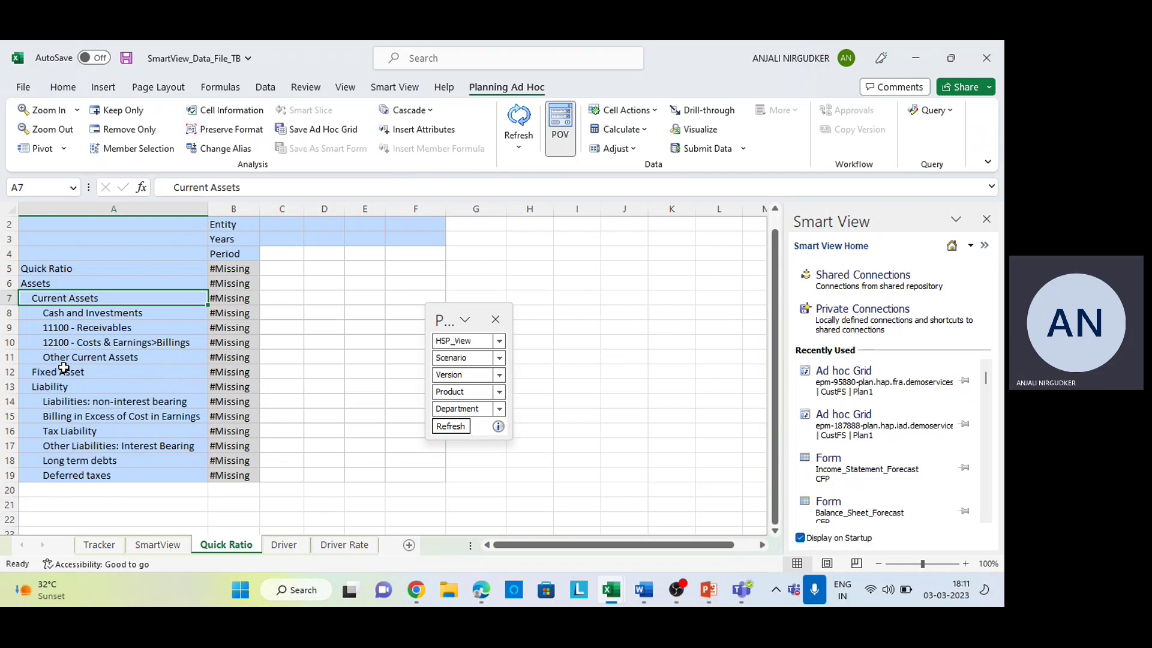
pyautogui.doubleClick(69, 368)
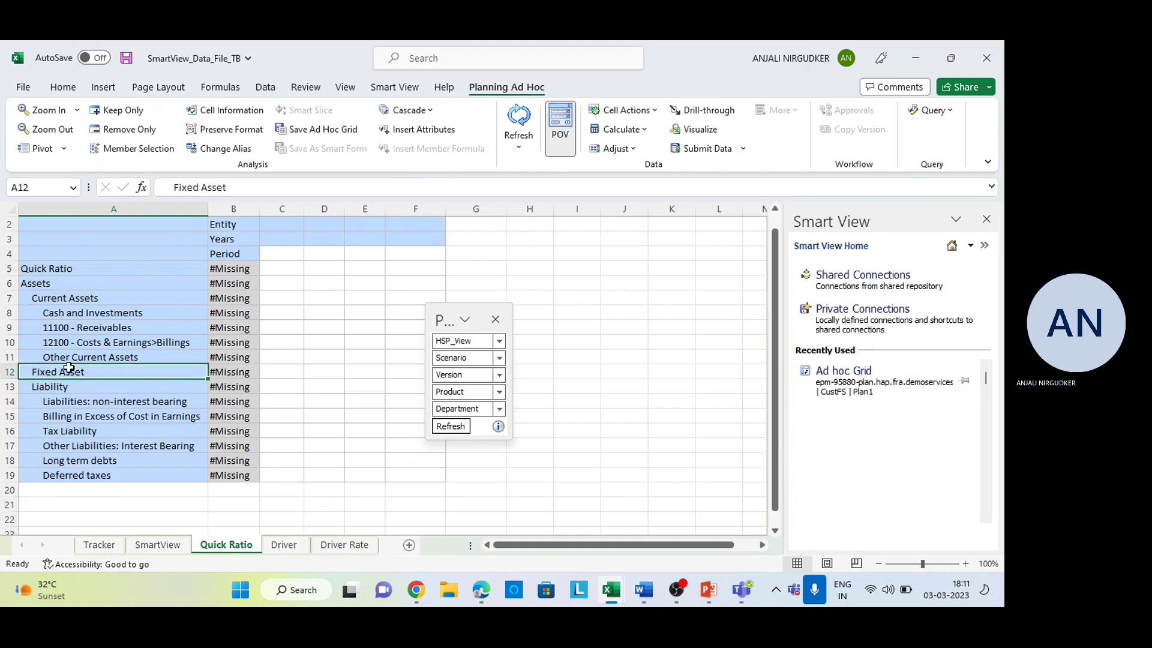
# Step: Enter entity '10001, year FY22 and period Dec in the column headers
pyautogui.click(234, 223)
pyautogui.write("'")
pyautogui.press('Return')
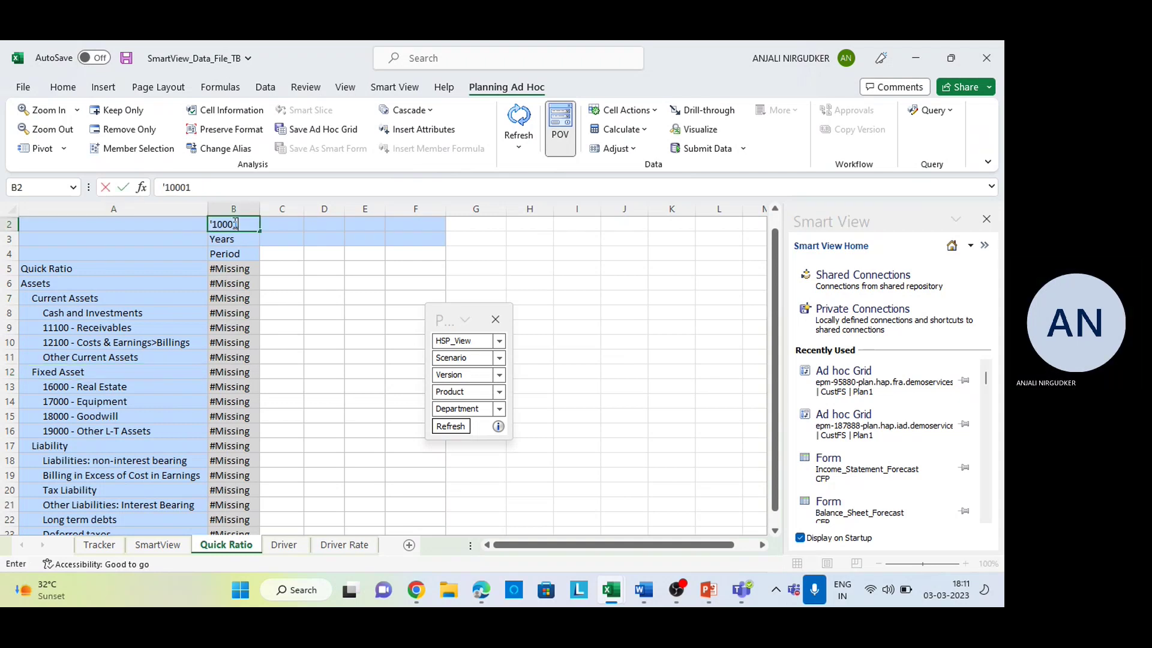
pyautogui.write('FY22')
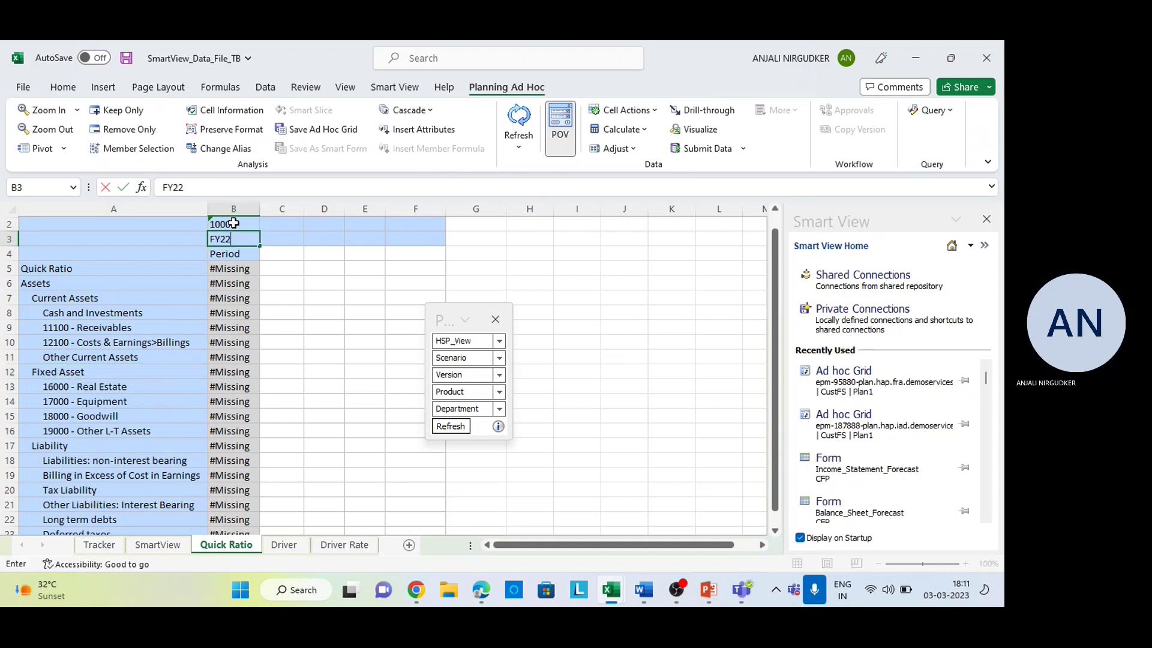
pyautogui.press('Tab')
pyautogui.press('Return')
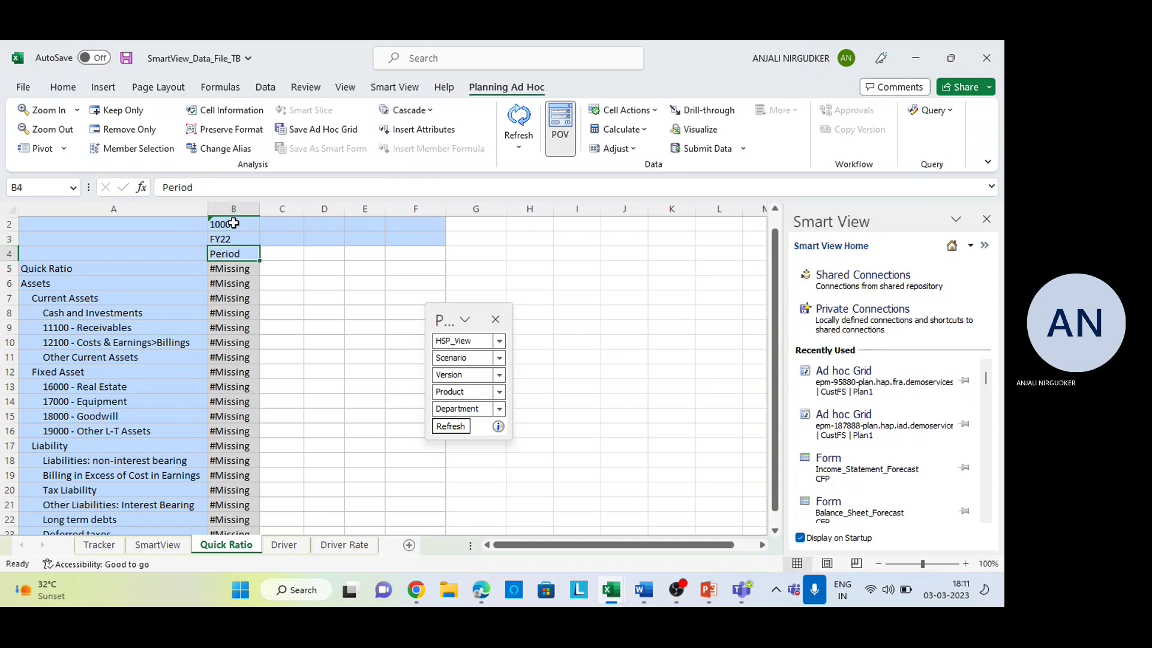
pyautogui.write('De')
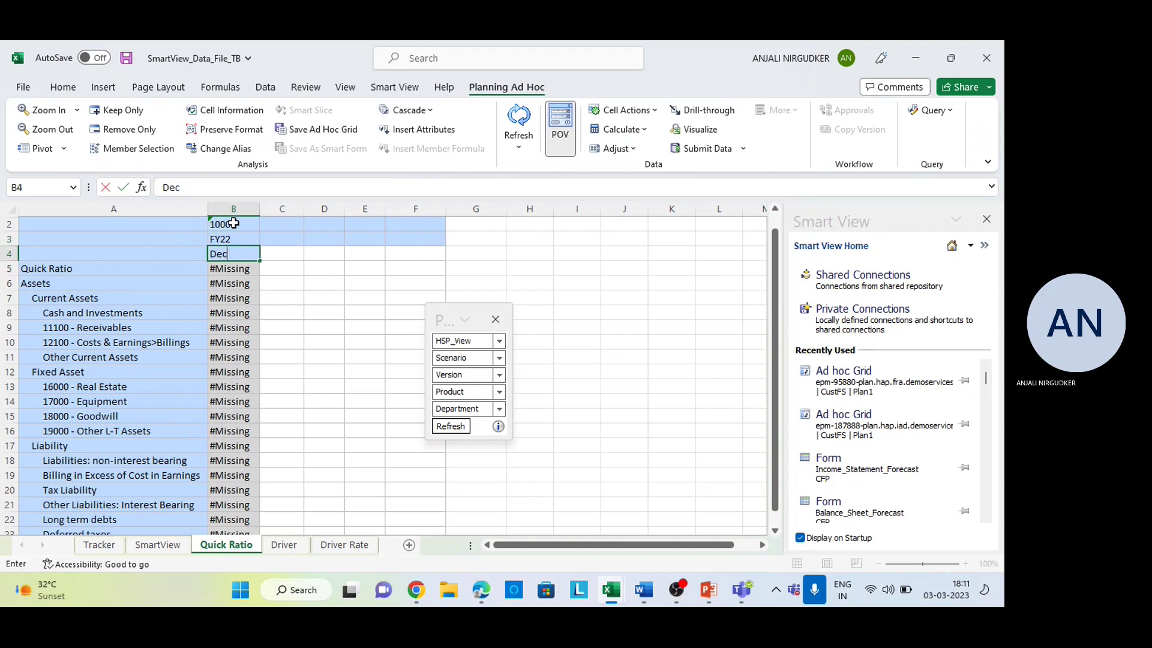
pyautogui.write('c')
pyautogui.press('Tab')
# Step: Set the POV view, scenario and version to BaseData, Actual and Working
pyautogui.click(463, 341)
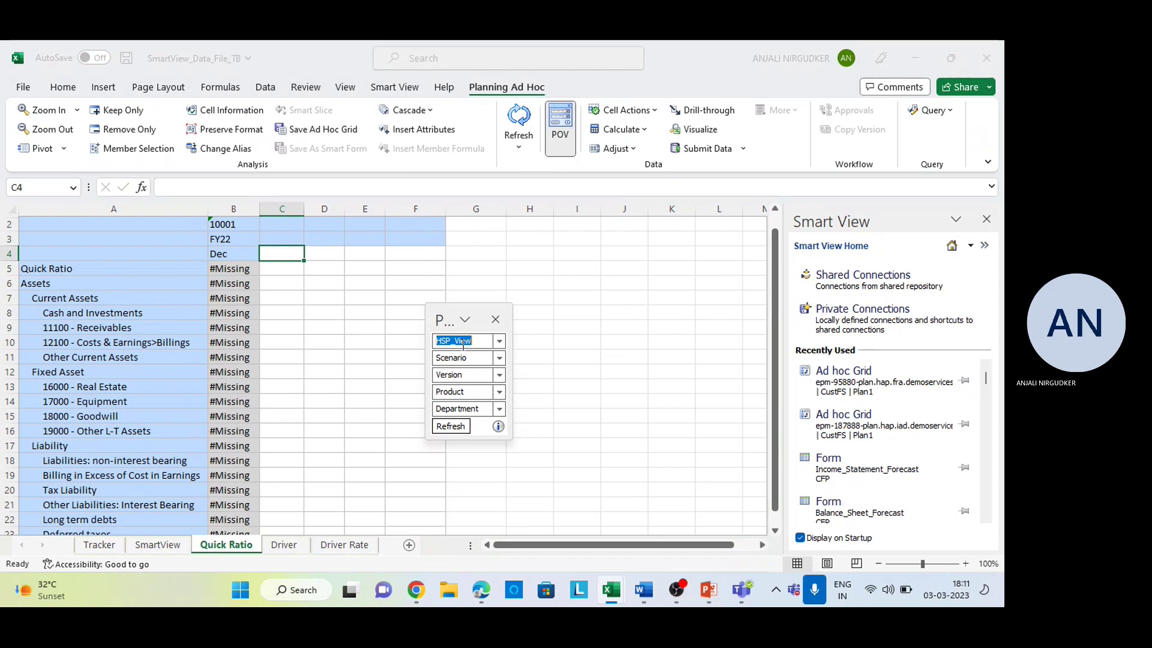
pyautogui.write('BaseData')
pyautogui.press('Tab')
pyautogui.write('Actual')
pyautogui.press('Tab')
pyautogui.write('W')
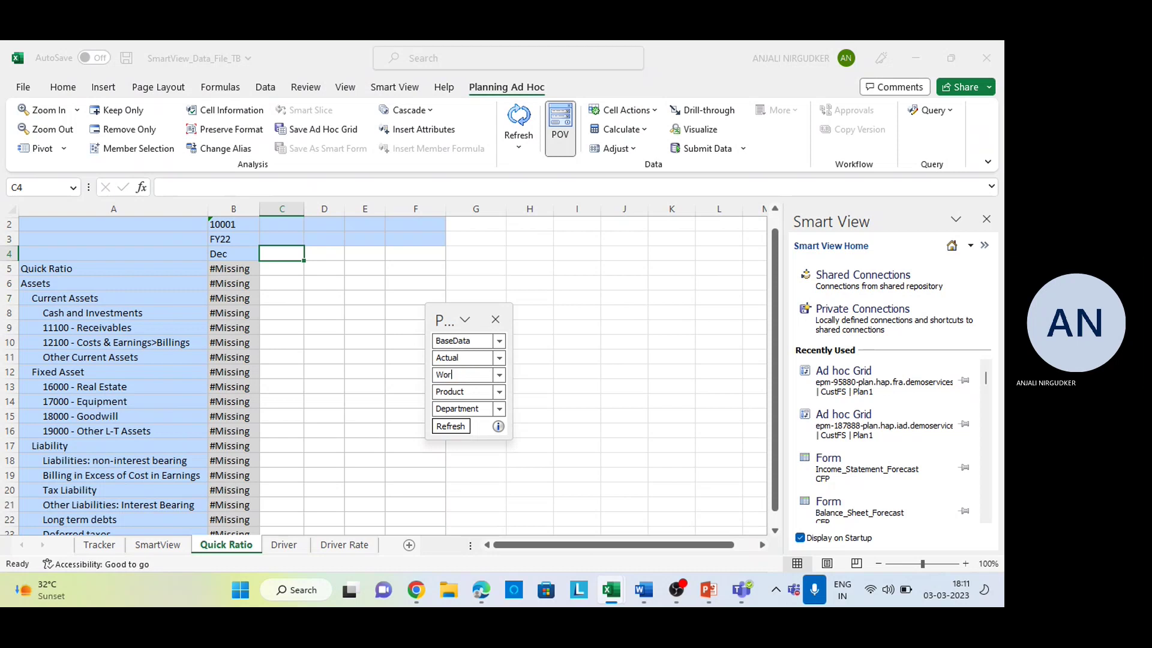
pyautogui.write('orking')
pyautogui.press('Tab')
# Step: Choose Iphone 14 Pro as the POV product through Member Selection
pyautogui.click(499, 391)
pyautogui.click(468, 416)
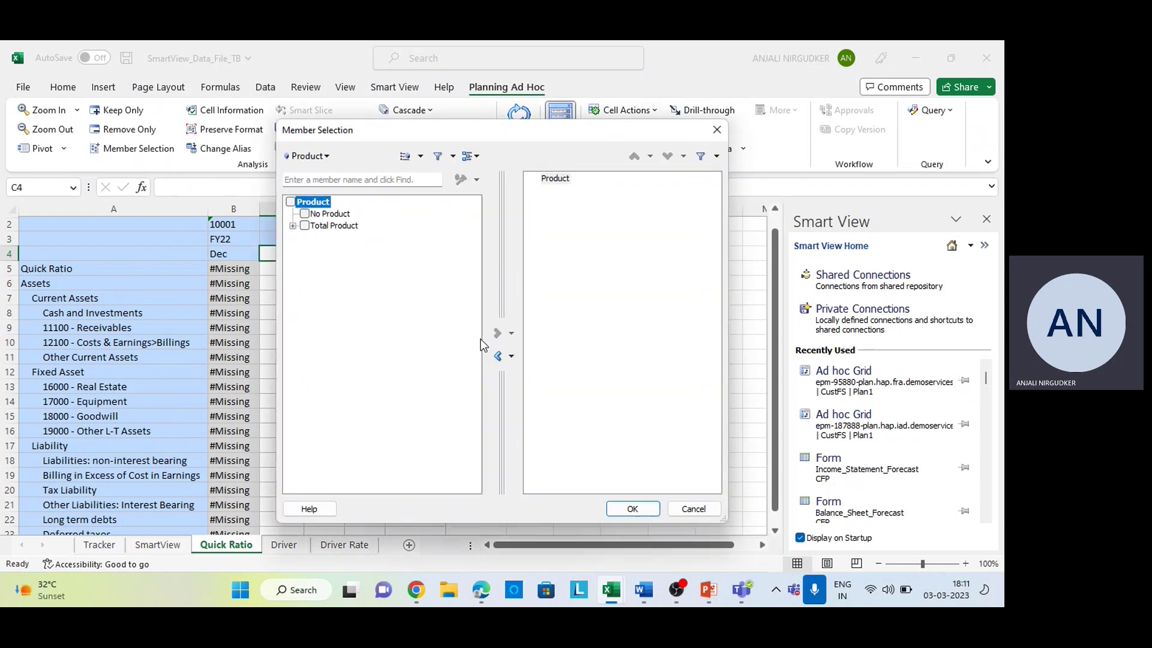
pyautogui.click(292, 226)
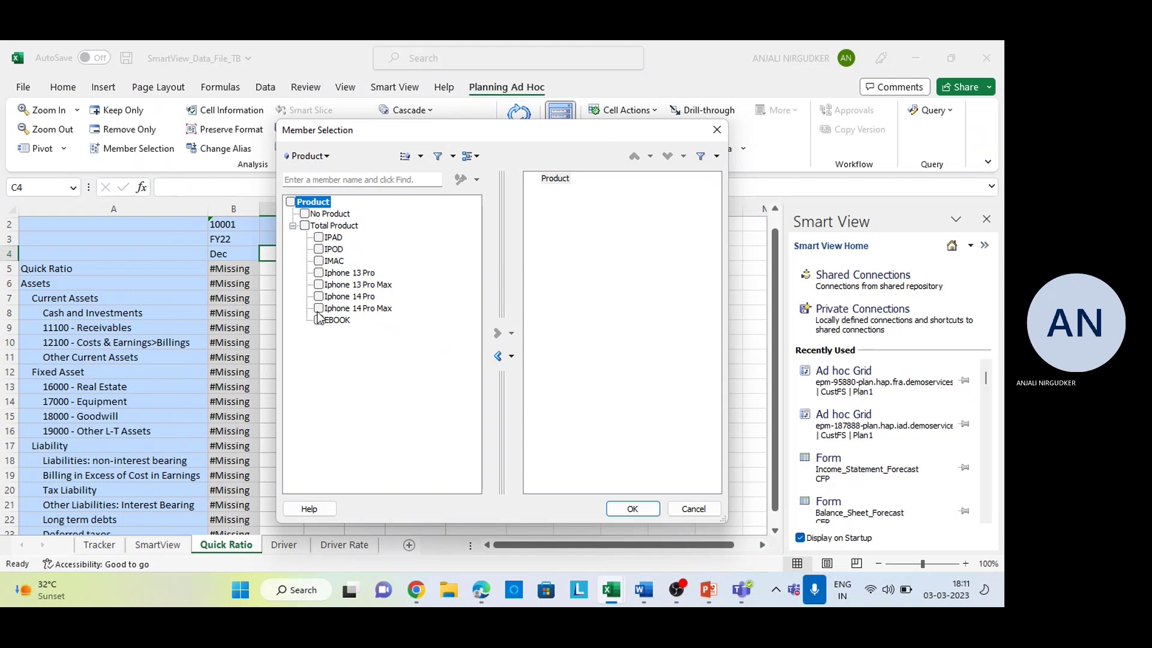
pyautogui.click(318, 300)
pyautogui.click(497, 333)
pyautogui.click(635, 509)
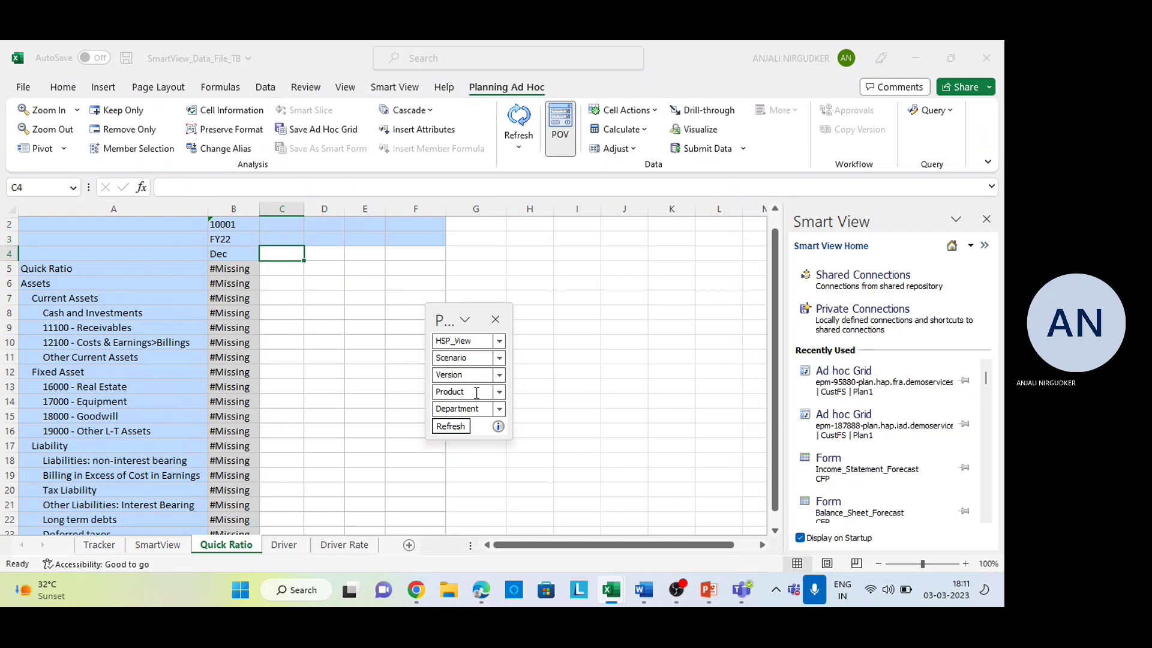
pyautogui.click(499, 392)
pyautogui.click(480, 413)
# Step: Re-enter Working, Actual and BaseData, set department 880, and refresh the grid
pyautogui.click(464, 375)
pyautogui.write('Working')
pyautogui.click(462, 358)
pyautogui.write('Actual')
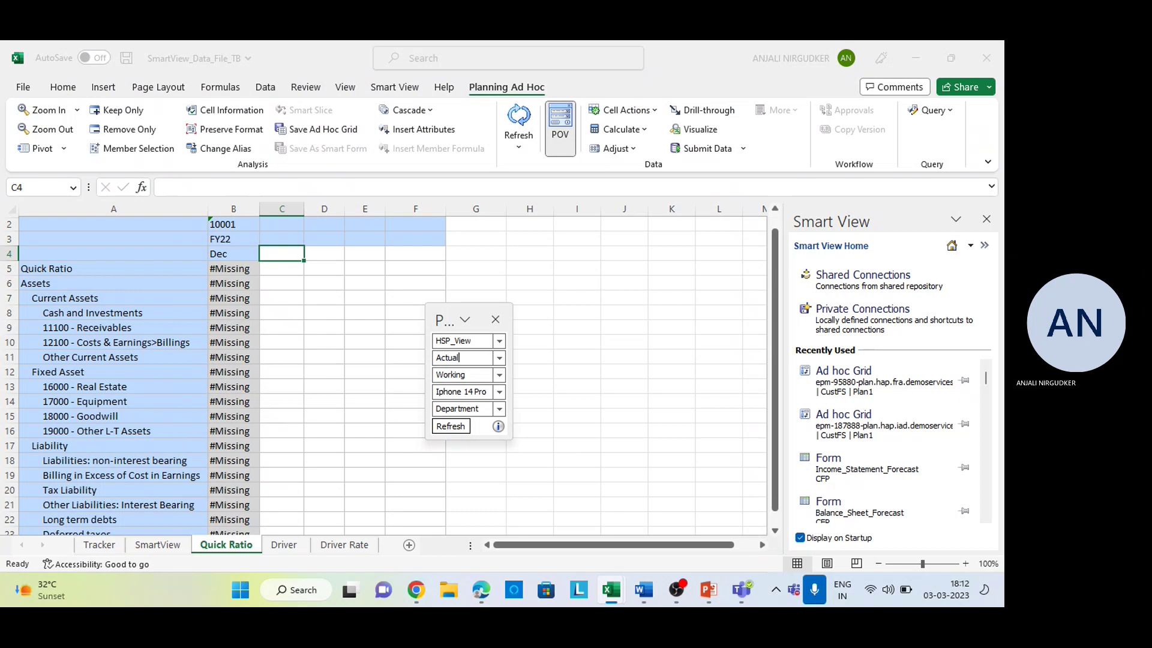
pyautogui.click(453, 341)
pyautogui.write('Bs')
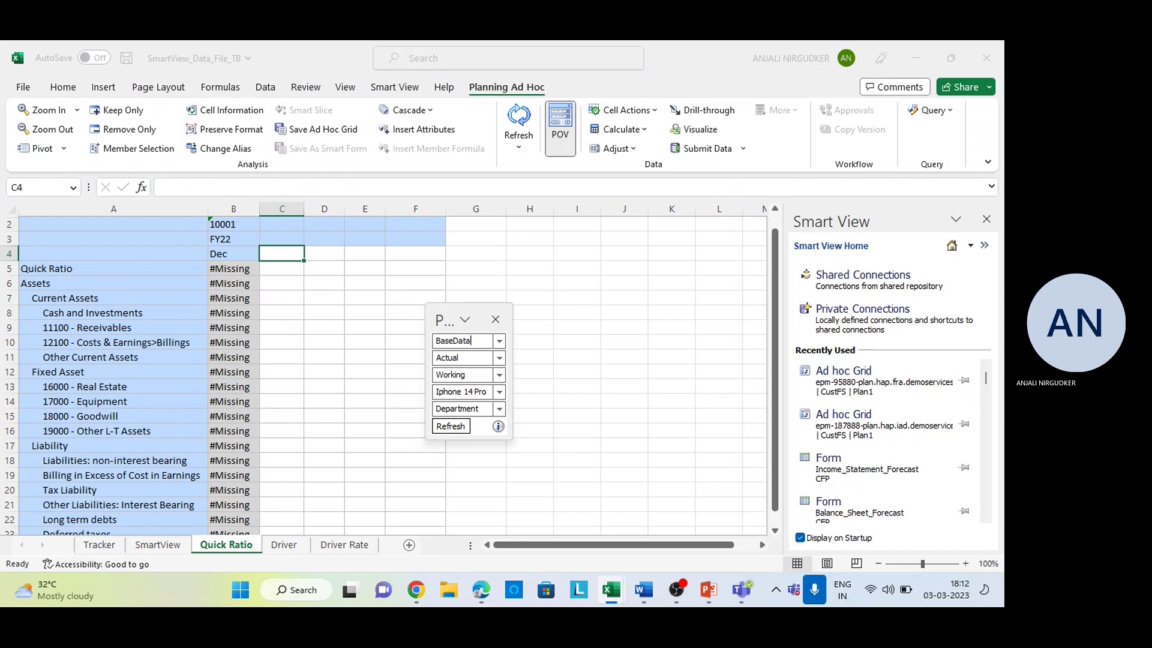
pyautogui.click(474, 408)
pyautogui.write('880')
pyautogui.click(452, 427)
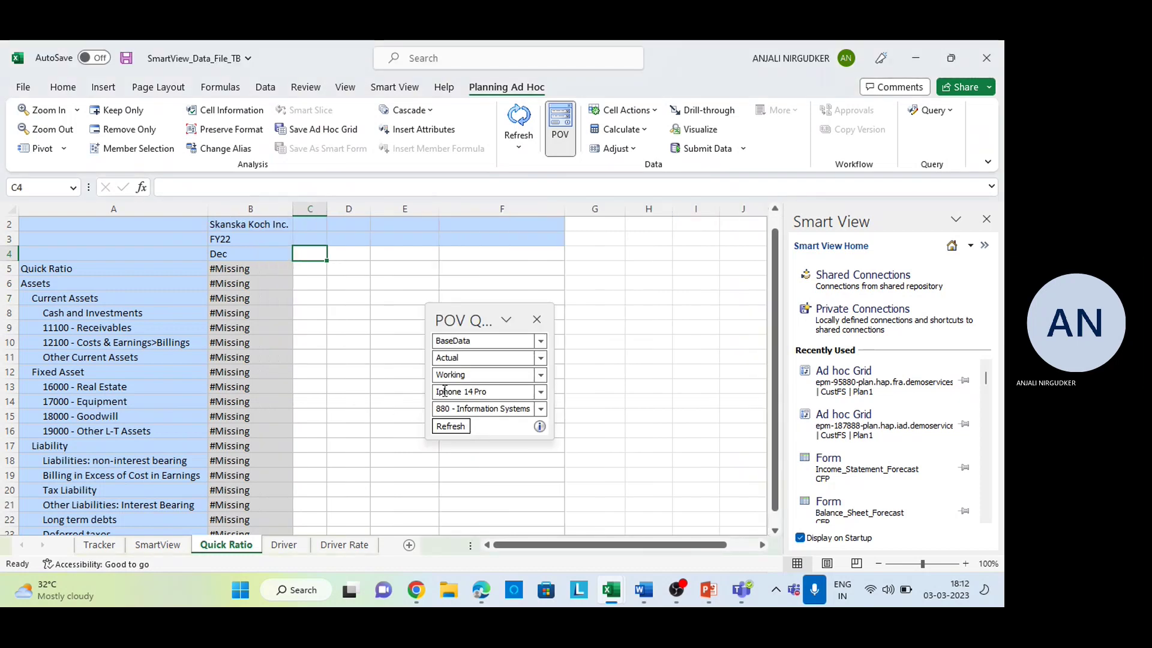
# Step: Zoom into 16000 - Real Estate to show its detail accounts
pyautogui.scroll(-4, 273, 444)
pyautogui.scroll(4, 274, 447)
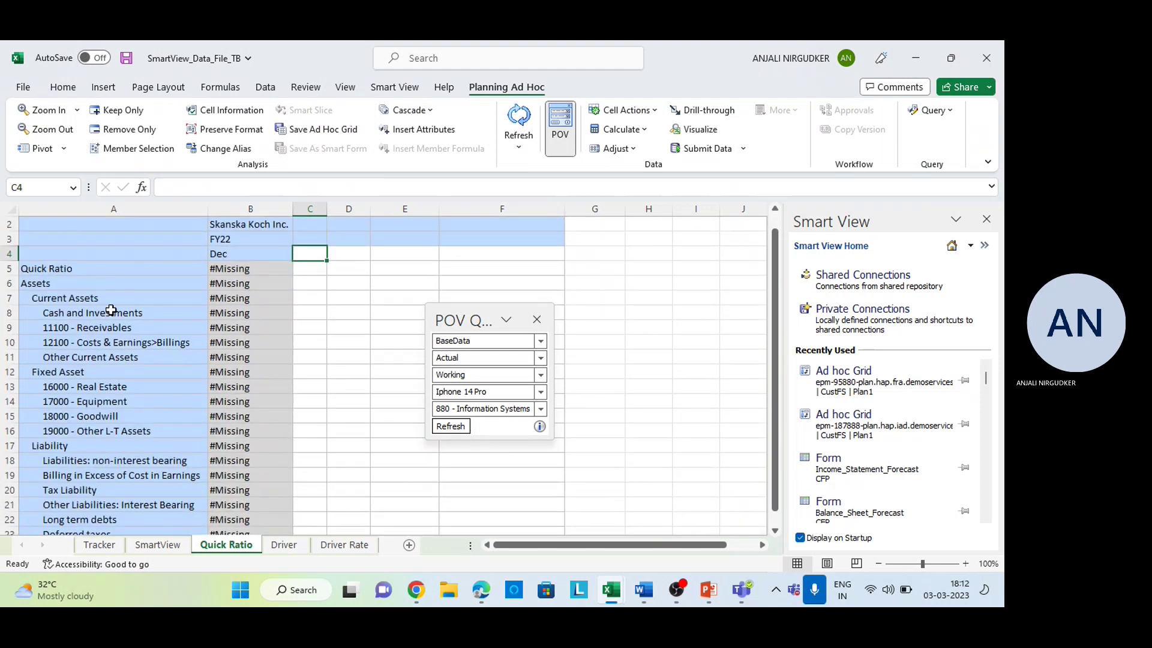
pyautogui.click(106, 327)
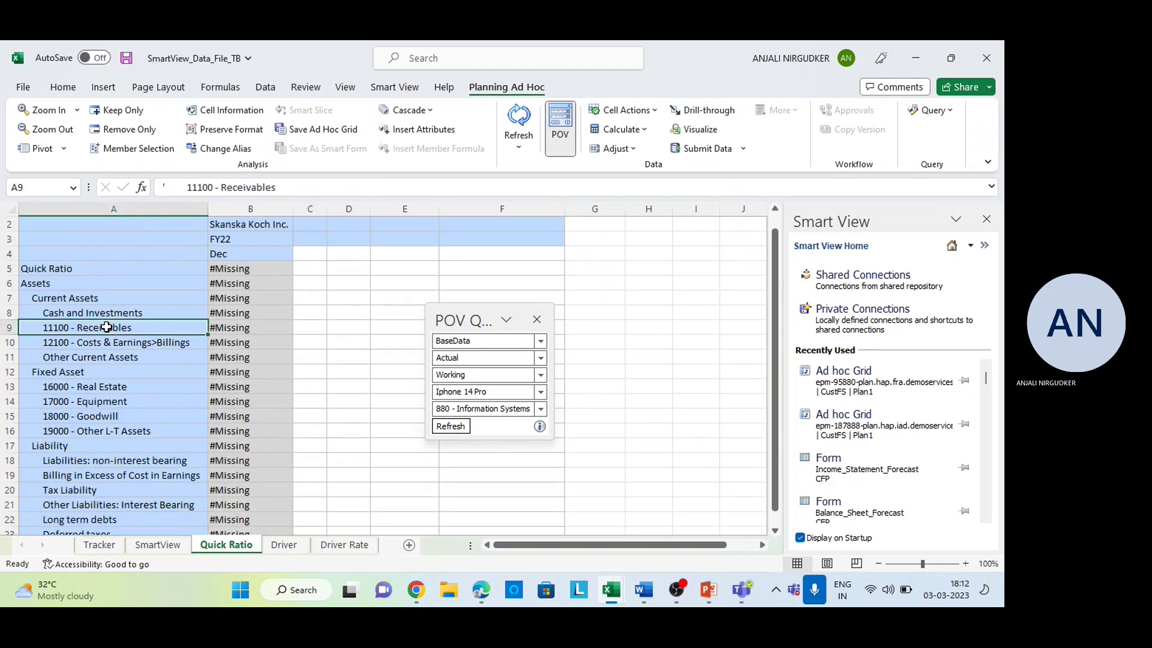
pyautogui.doubleClick(95, 386)
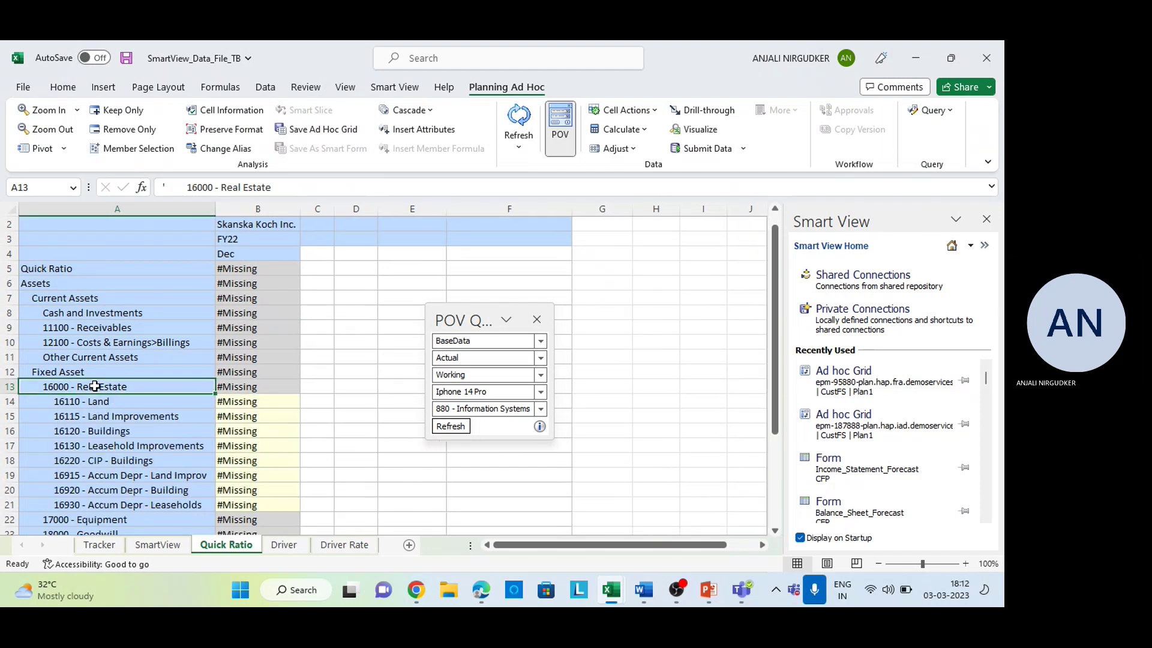
# Step: Enter 200000 for 16110 - Land and submit it to Planning
pyautogui.click(234, 404)
pyautogui.write('200000')
pyautogui.press('Return')
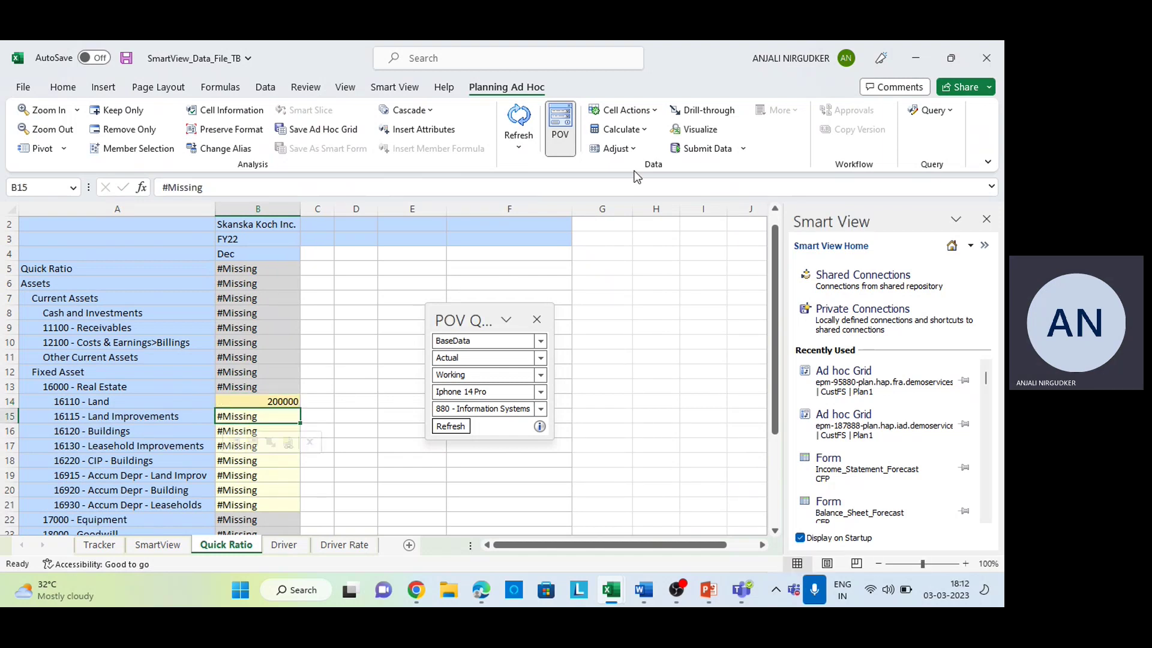
pyautogui.click(696, 150)
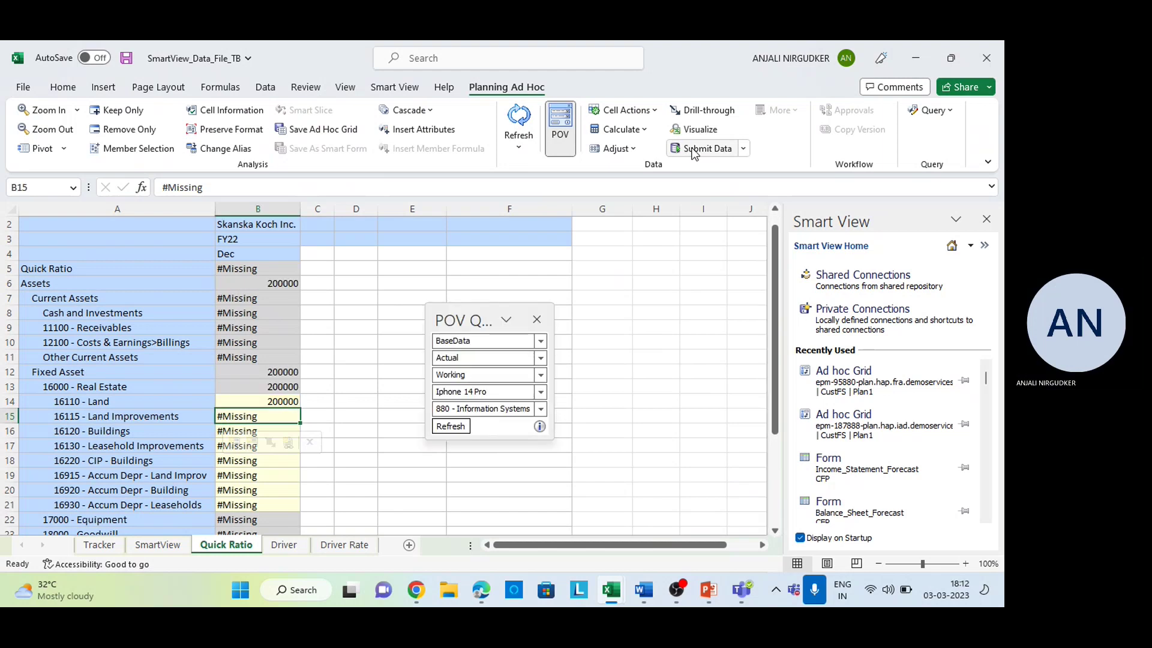
pyautogui.click(7, 431)
# Step: Remove the unwanted asset rows below Land with Remove Only
pyautogui.moveTo(6, 431); pyautogui.dragTo(6, 528)
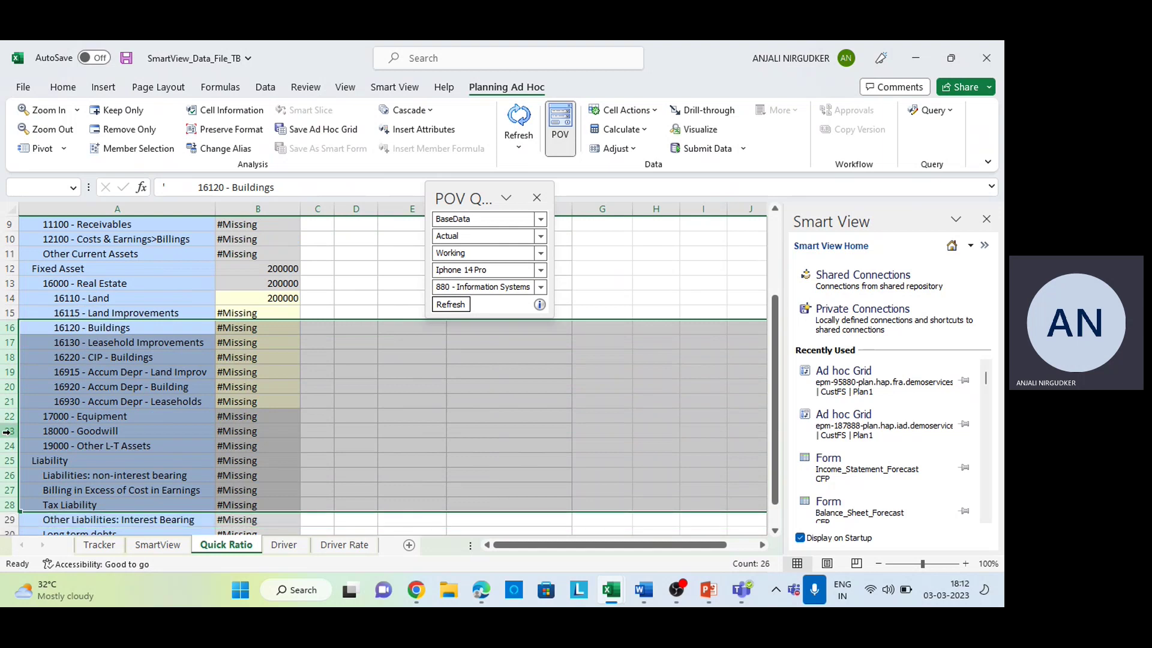
pyautogui.press('Down')
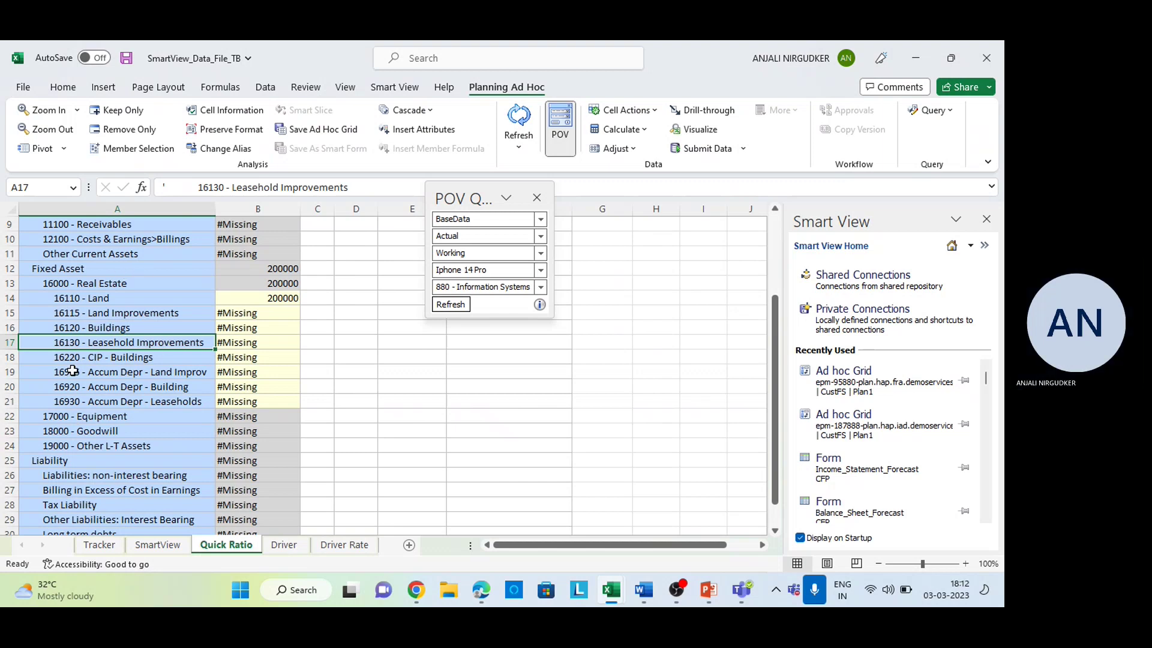
pyautogui.scroll(1, 87, 366)
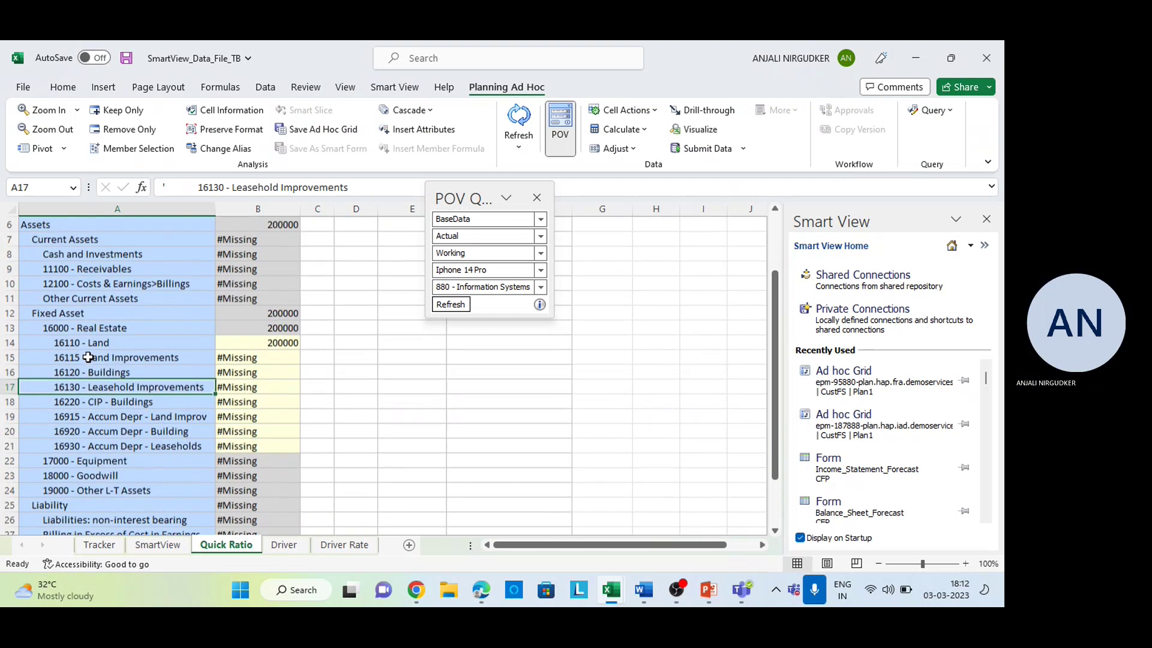
pyautogui.click(11, 357)
pyautogui.hotkey('shift', 'Down')
pyautogui.hotkey('shift', 'Down')
pyautogui.hotkey('shift', 'Down')
pyautogui.hotkey('shift', 'Down')
pyautogui.hotkey('shift', 'Down')
pyautogui.hotkey('shift', 'Down')
pyautogui.hotkey('shift', 'Down')
pyautogui.hotkey('shift', 'Down')
pyautogui.hotkey('shift', 'Down')
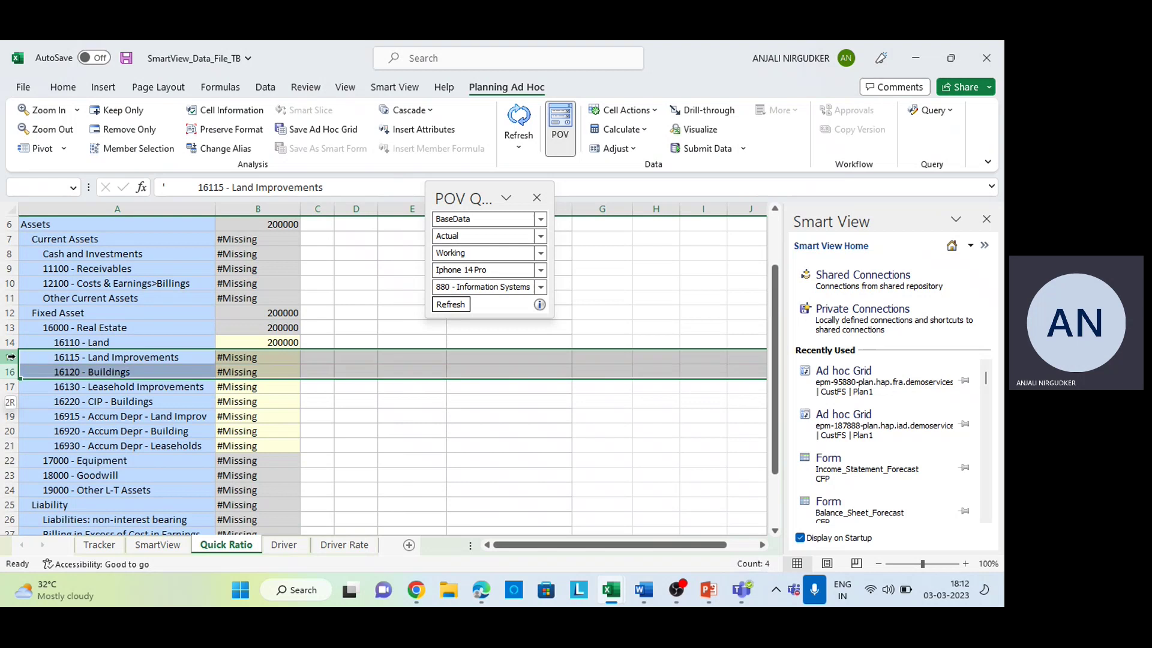
pyautogui.click(137, 126)
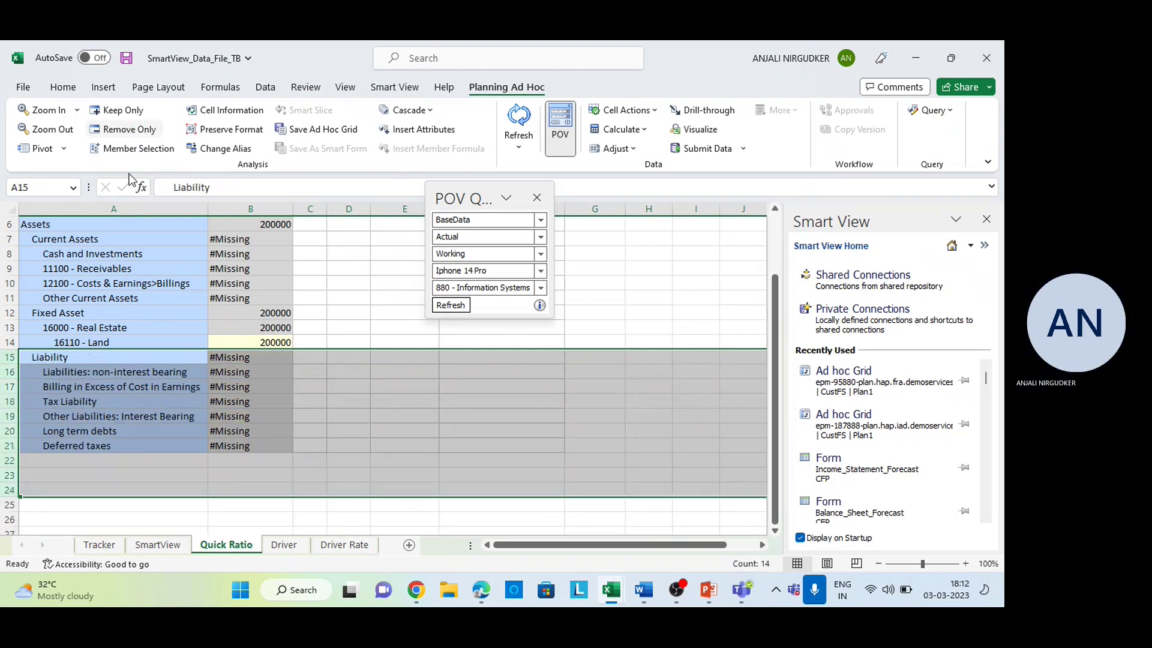
# Step: Insert 14000 - Inventory under Land, delete the empty row, refresh, and expand Inventory
pyautogui.click(11, 357)
pyautogui.hotkey('ctrl', 'shift', '=')
pyautogui.hotkey('ctrl', 'shift', '=')
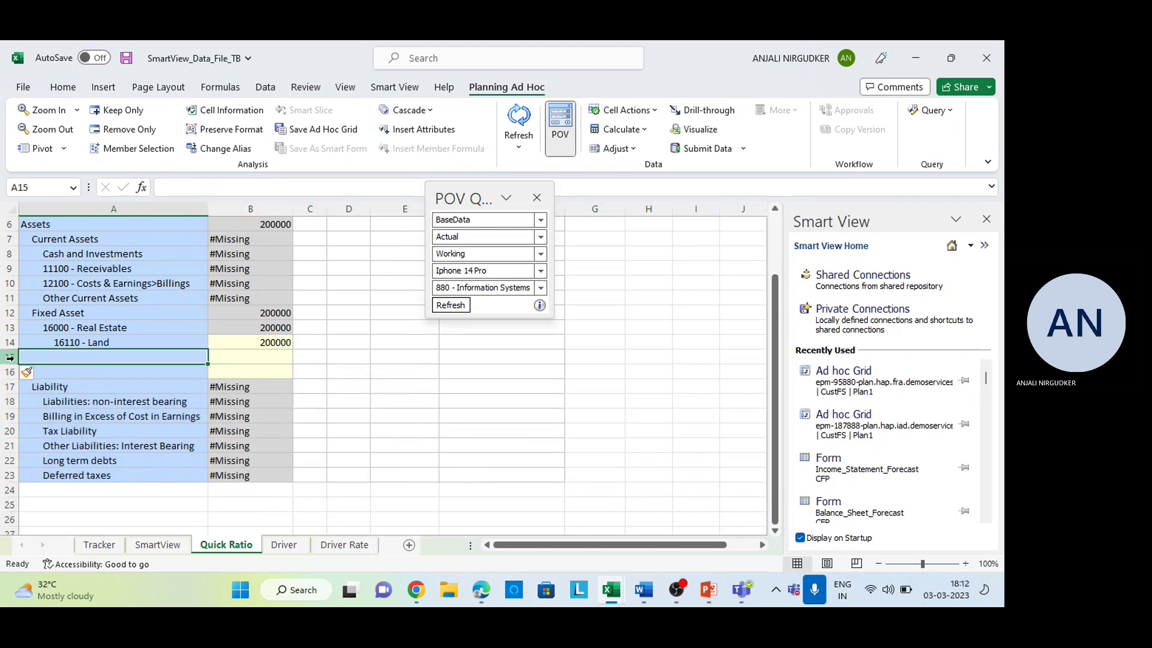
pyautogui.write("'14000")
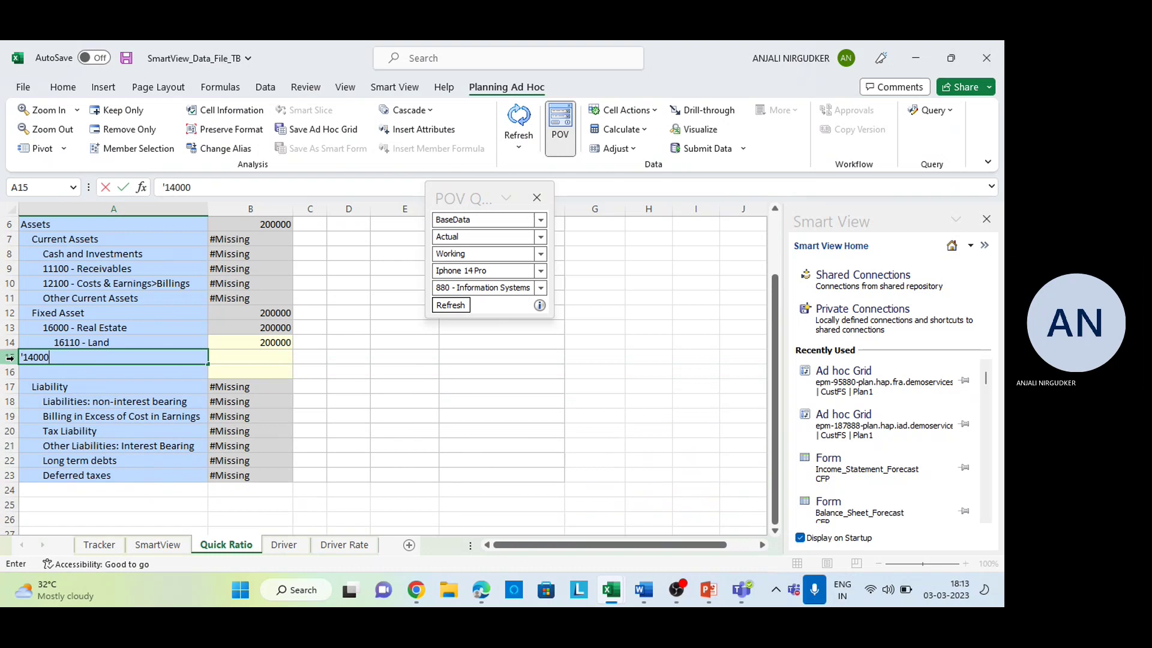
pyautogui.press('Return')
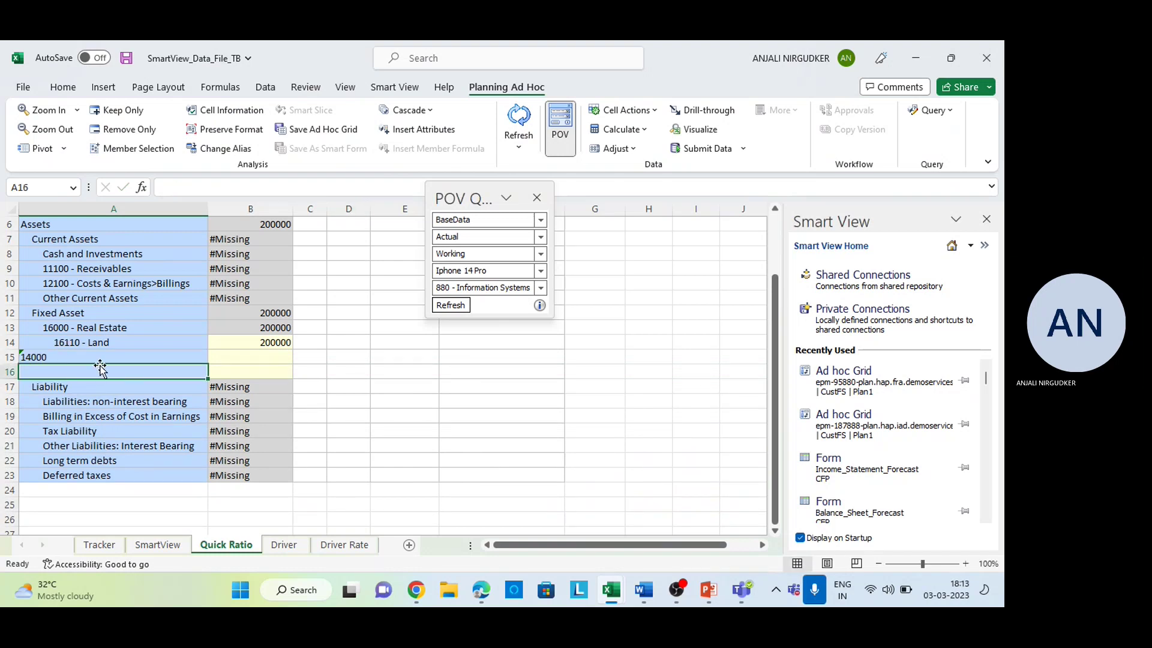
pyautogui.click(5, 371)
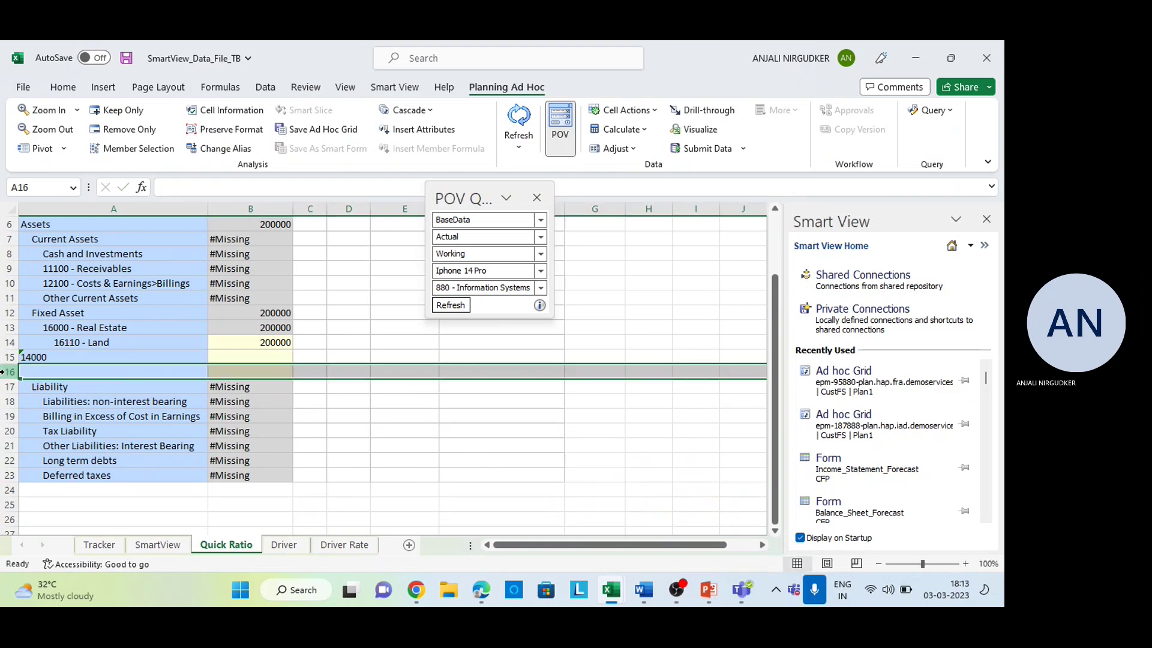
pyautogui.hotkey('ctrl', '-')
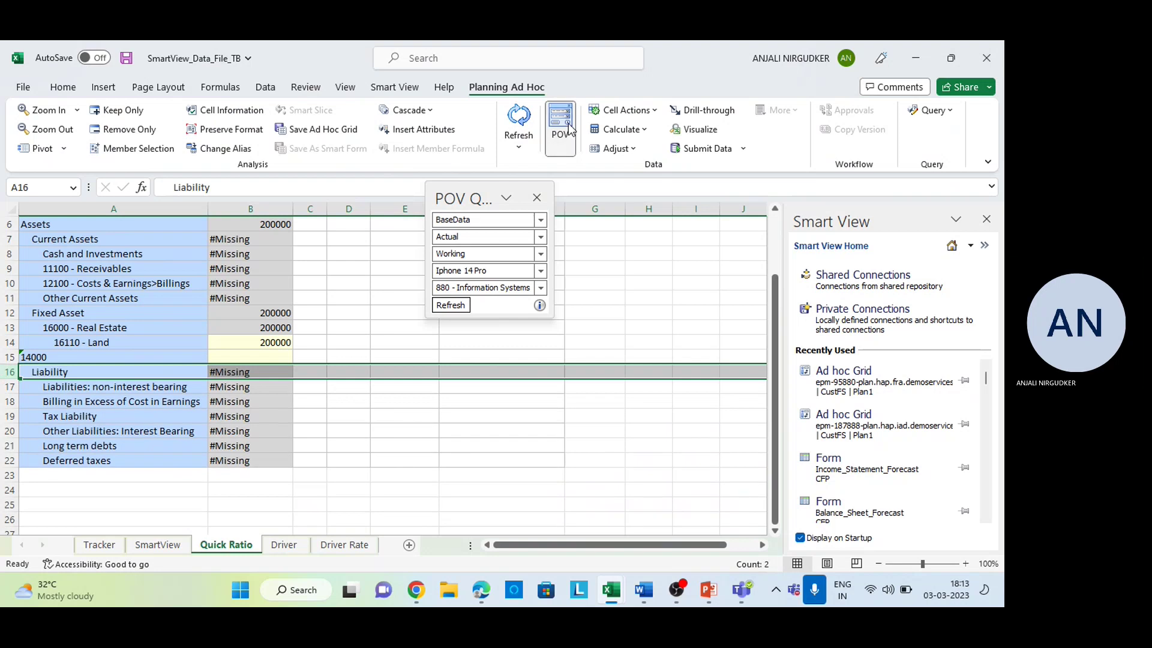
pyautogui.click(519, 115)
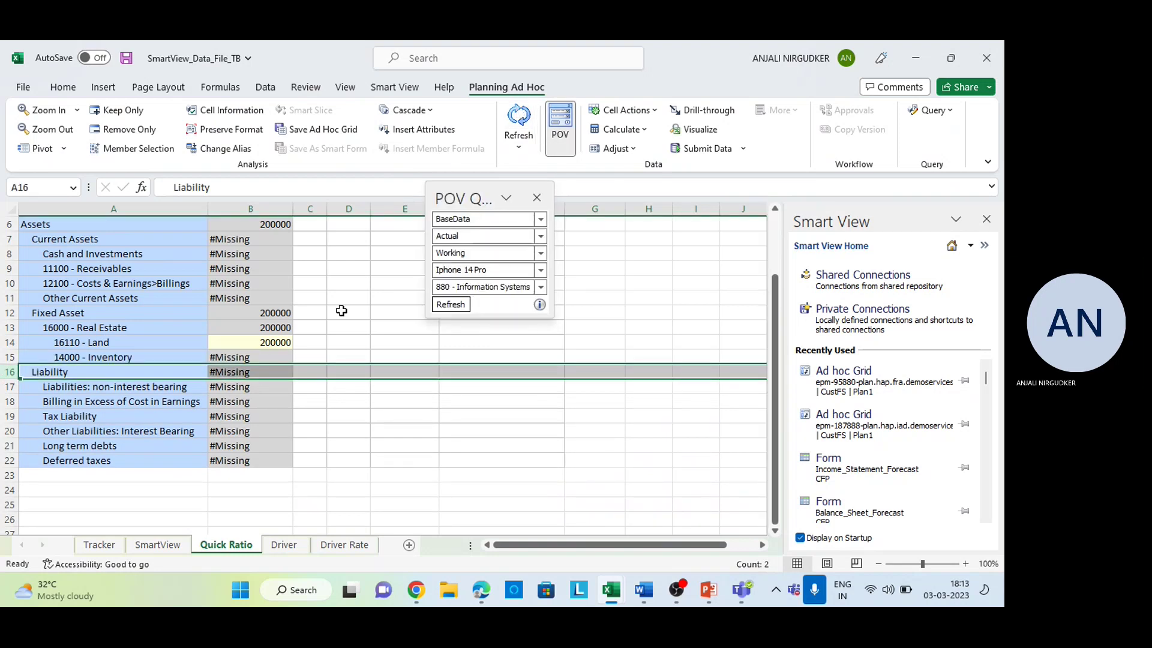
pyautogui.doubleClick(123, 357)
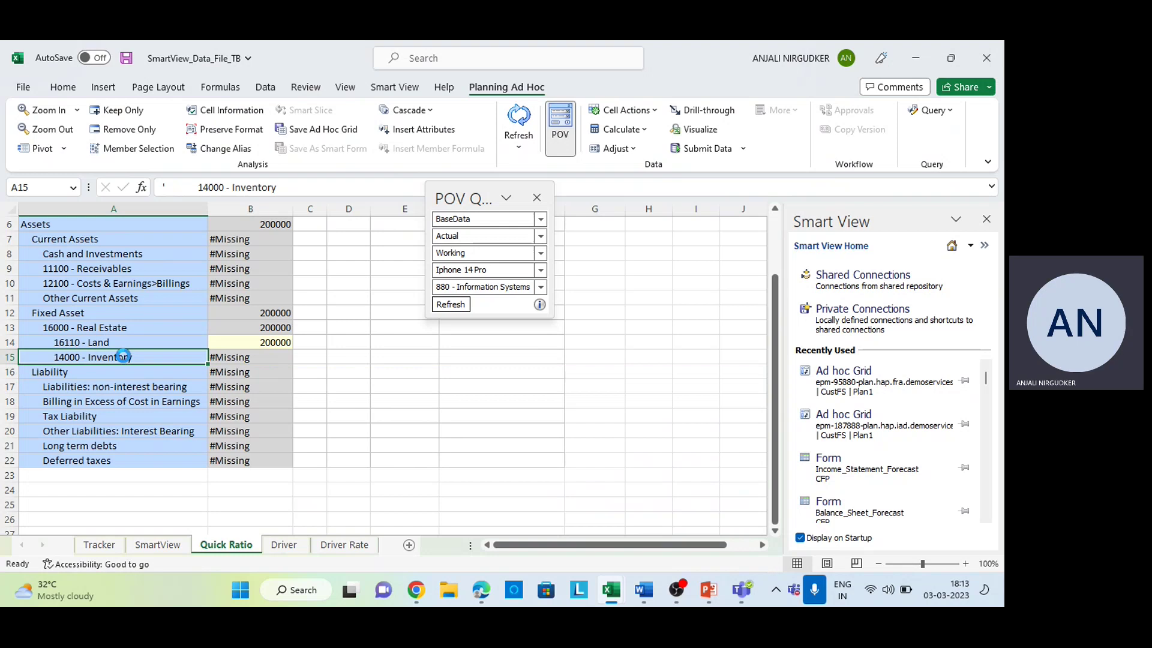
# Step: Enter 50000 for 14010 - Inventory - Parts and submit it
pyautogui.click(217, 373)
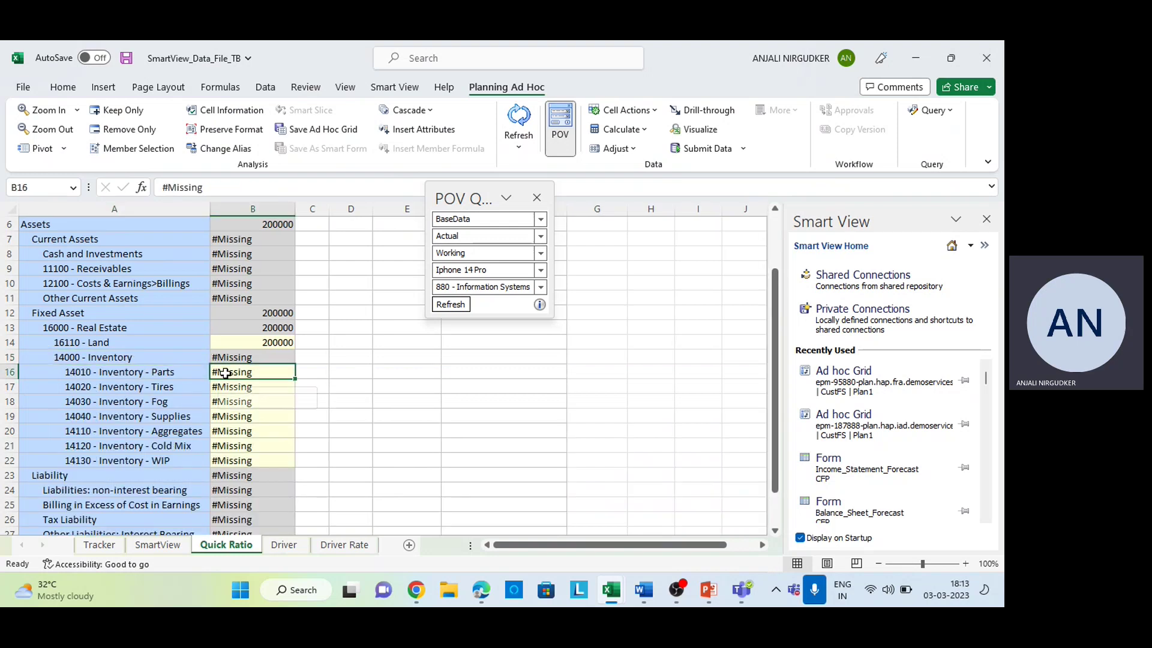
pyautogui.write('50000')
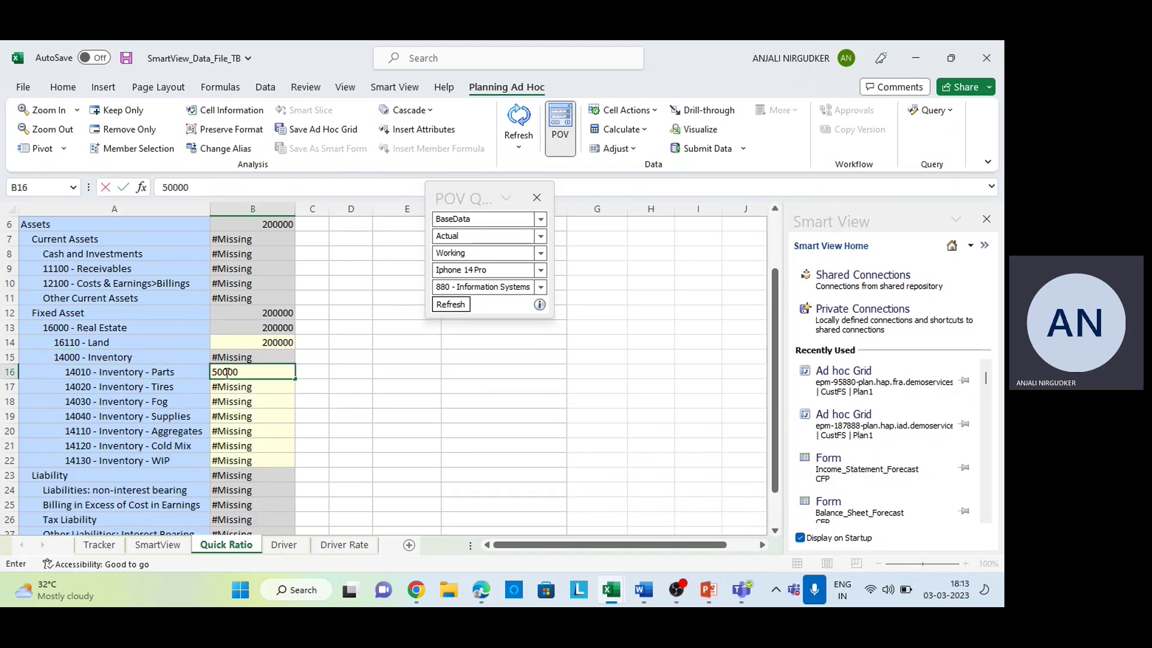
pyautogui.press('Return')
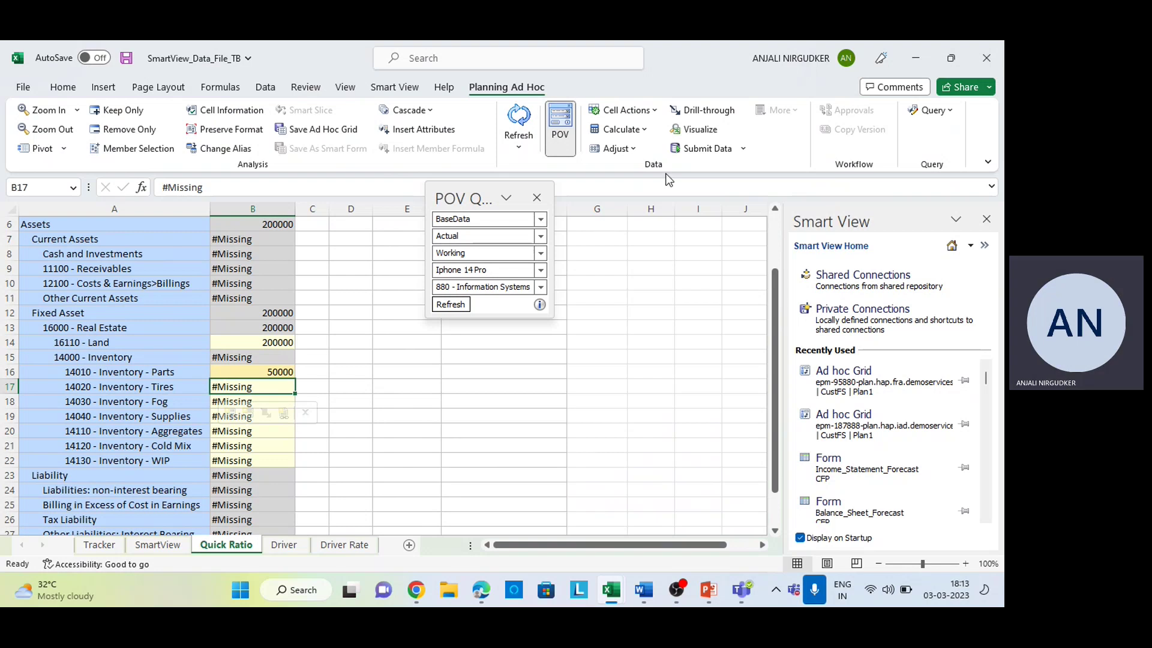
pyautogui.click(696, 150)
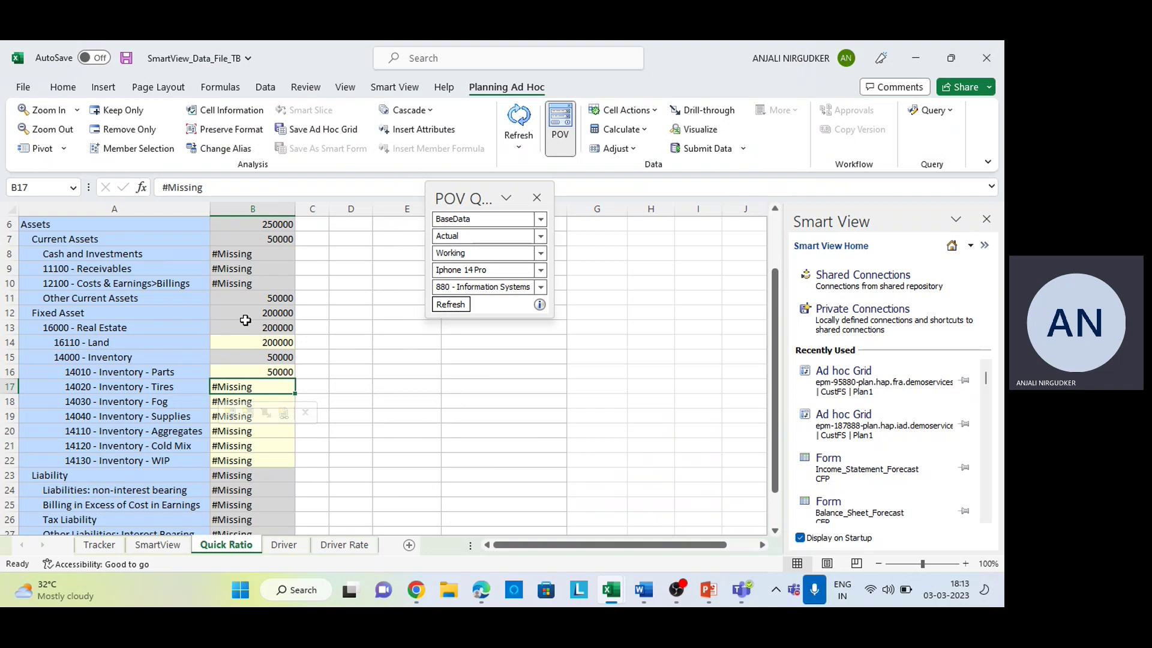
# Step: Delete the unused inventory child rows 17 through 22
pyautogui.scroll(2, 259, 343)
pyautogui.scroll(-1, 259, 344)
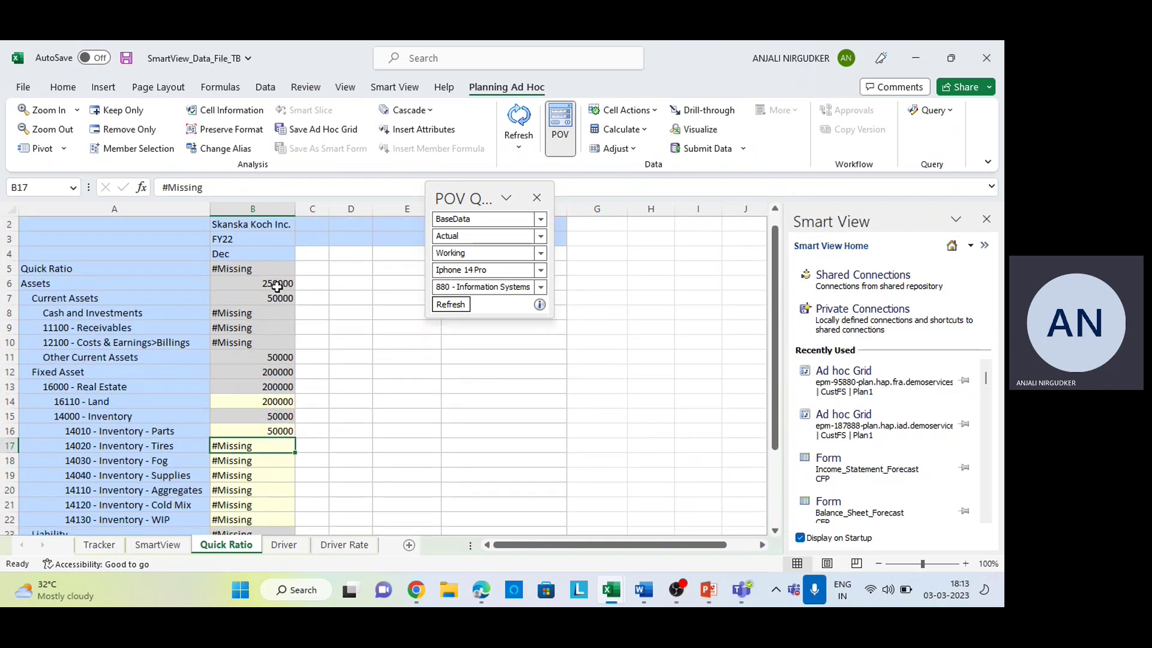
pyautogui.scroll(-2, 276, 443)
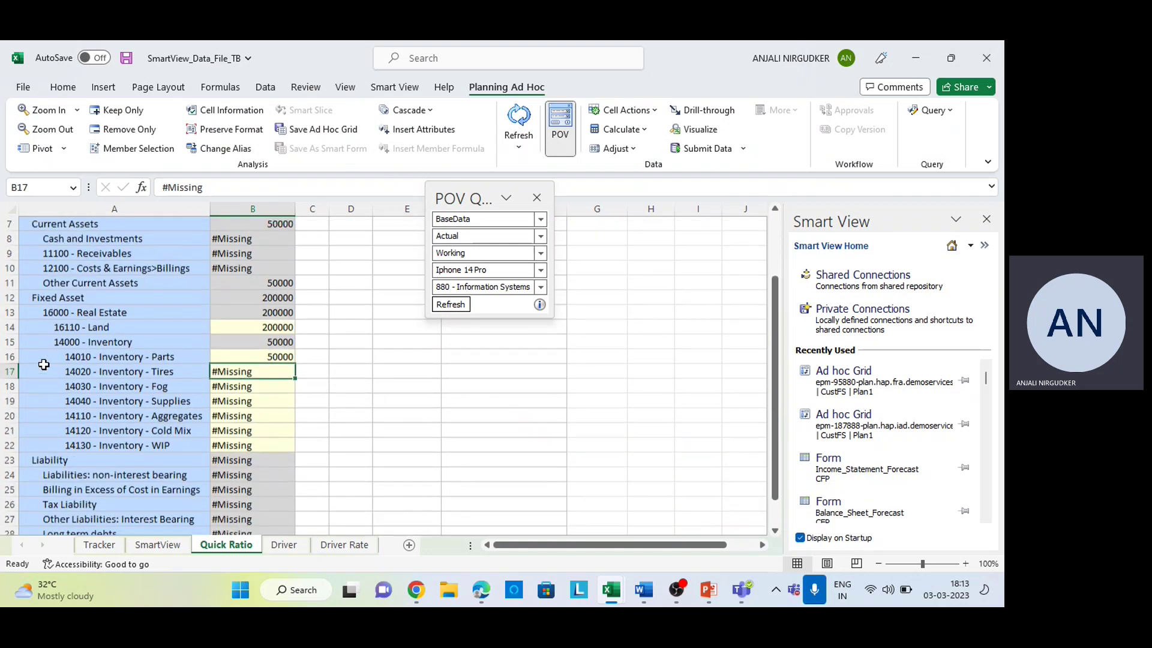
pyautogui.moveTo(11, 357); pyautogui.dragTo(14, 442)
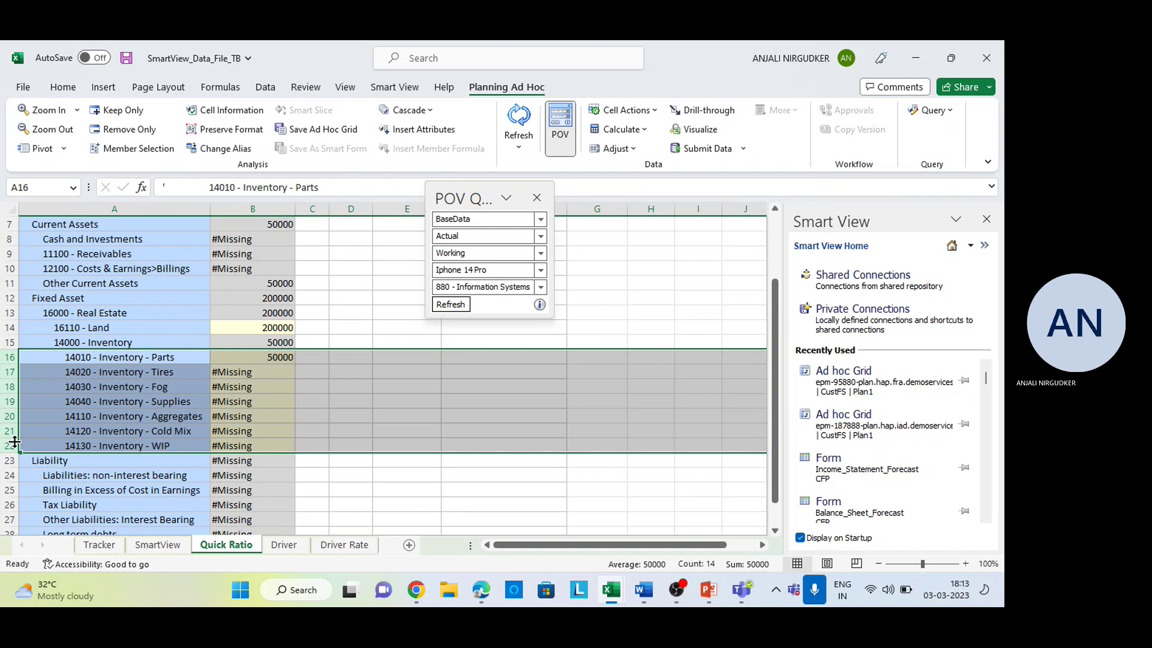
pyautogui.moveTo(12, 372); pyautogui.dragTo(7, 441)
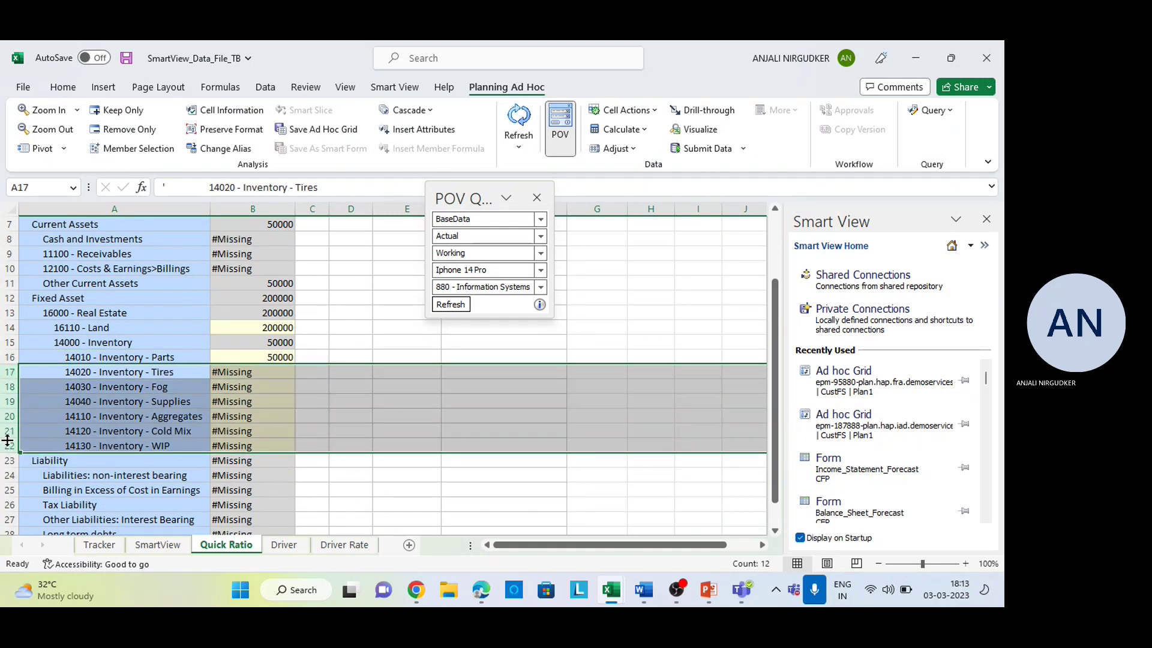
pyautogui.hotkey('ctrl', '-')
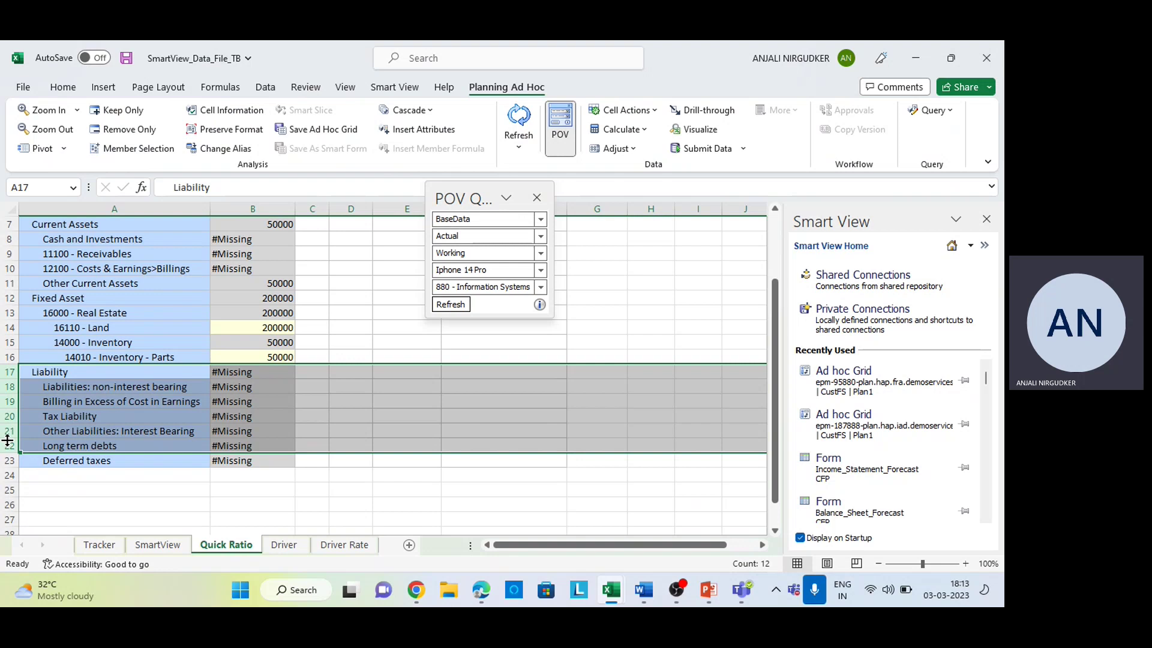
# Step: Expand down to 20110 Accounts Payable - Trade, enter 100000 and submit it
pyautogui.click(99, 386)
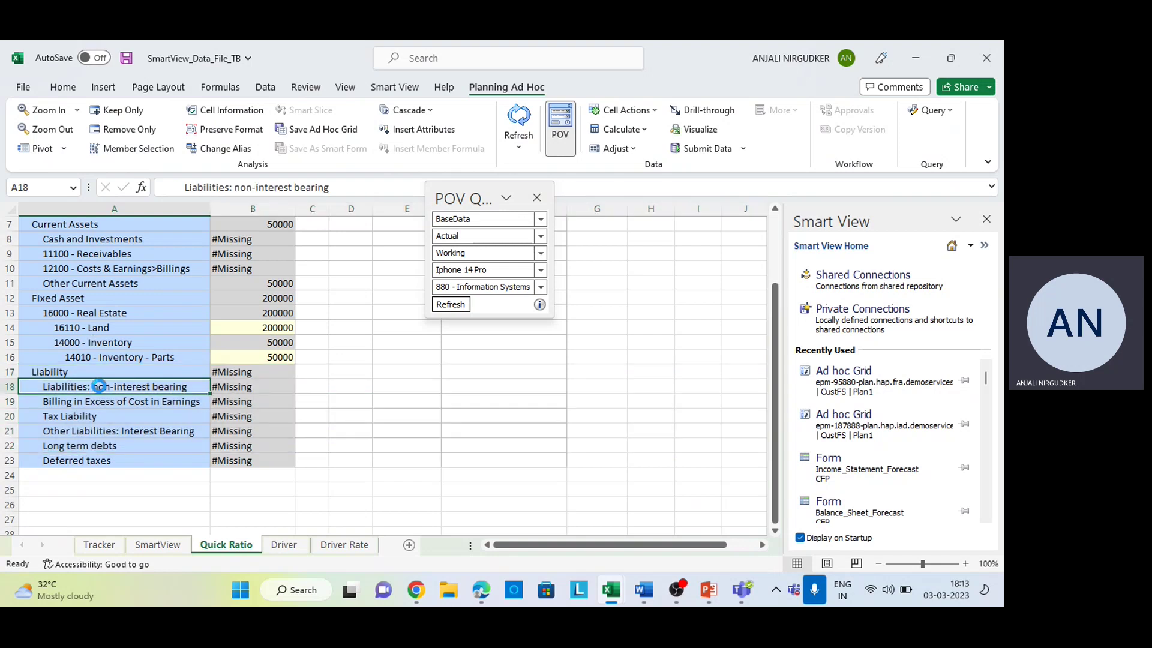
pyautogui.doubleClick(99, 386)
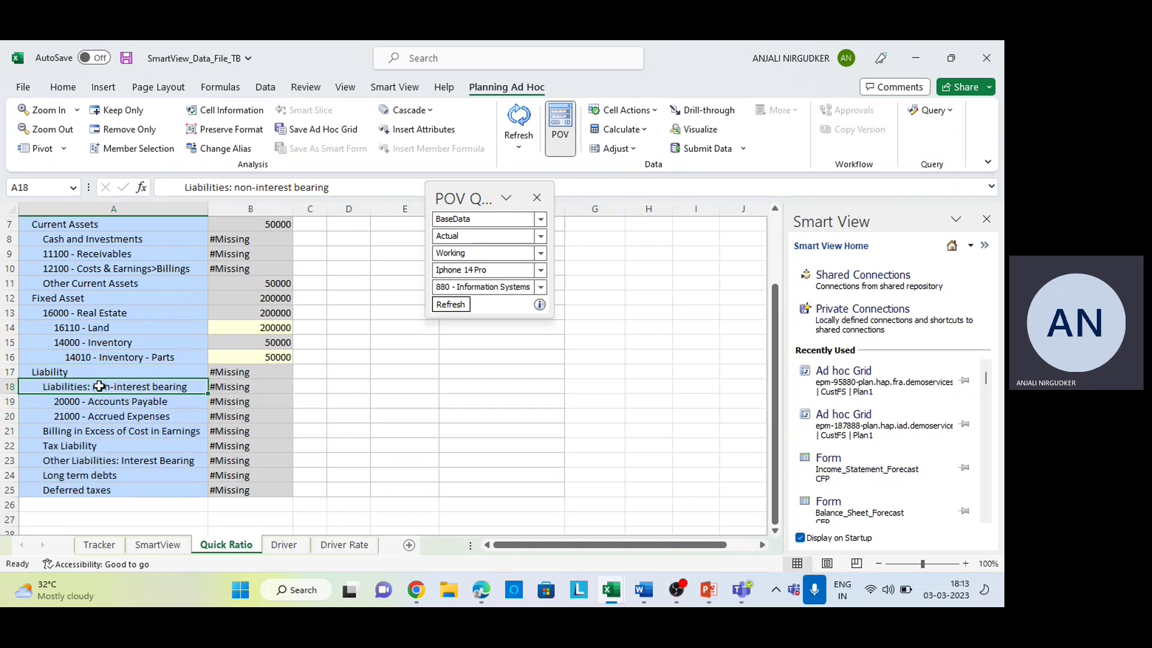
pyautogui.doubleClick(159, 400)
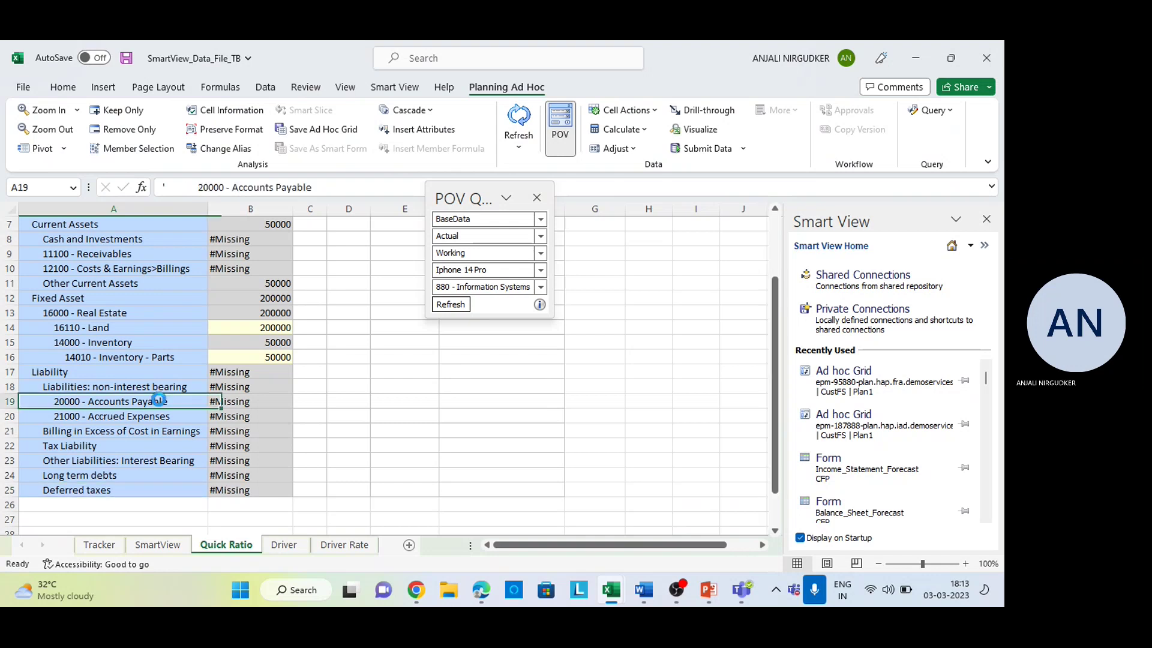
pyautogui.click(253, 416)
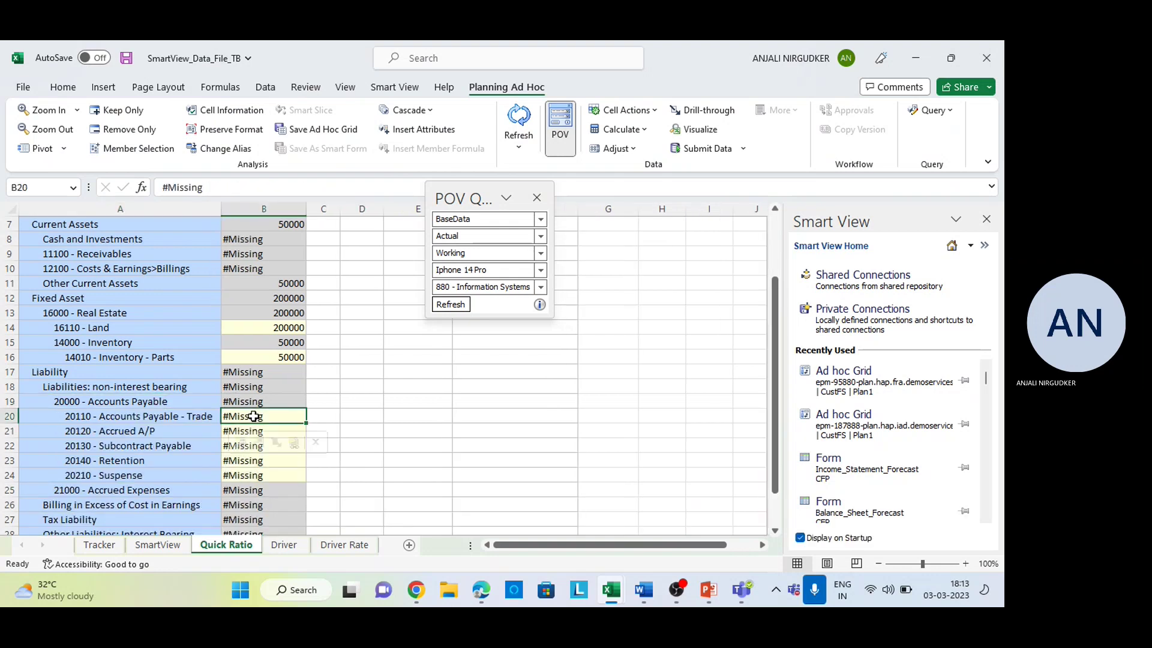
pyautogui.write('100000')
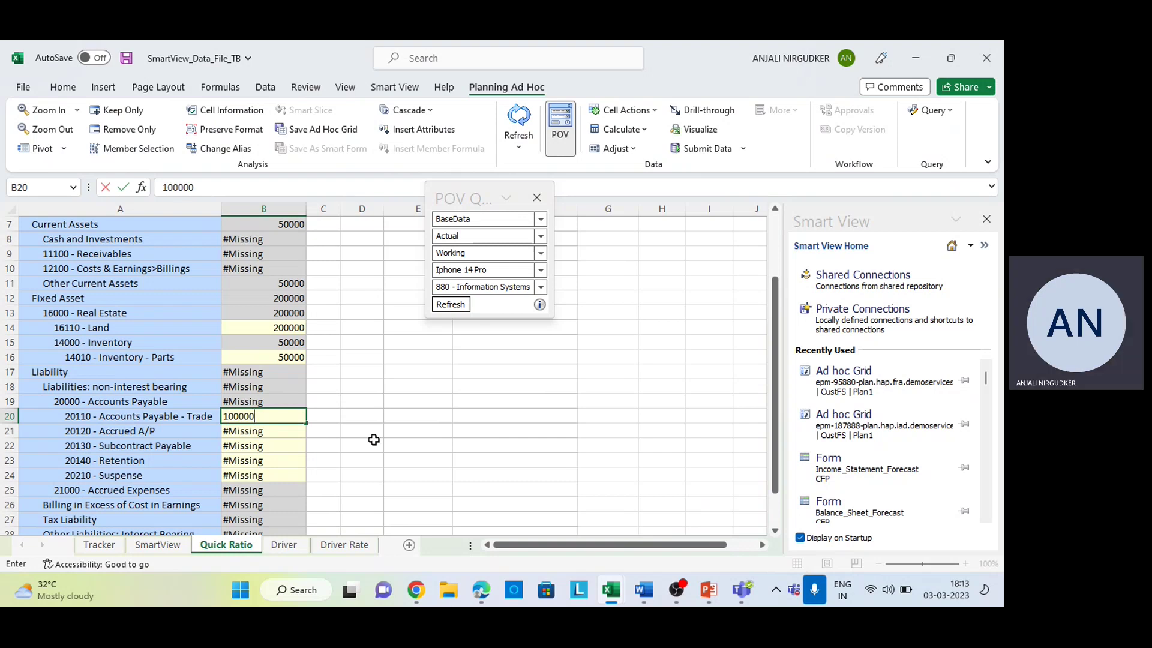
pyautogui.click(362, 445)
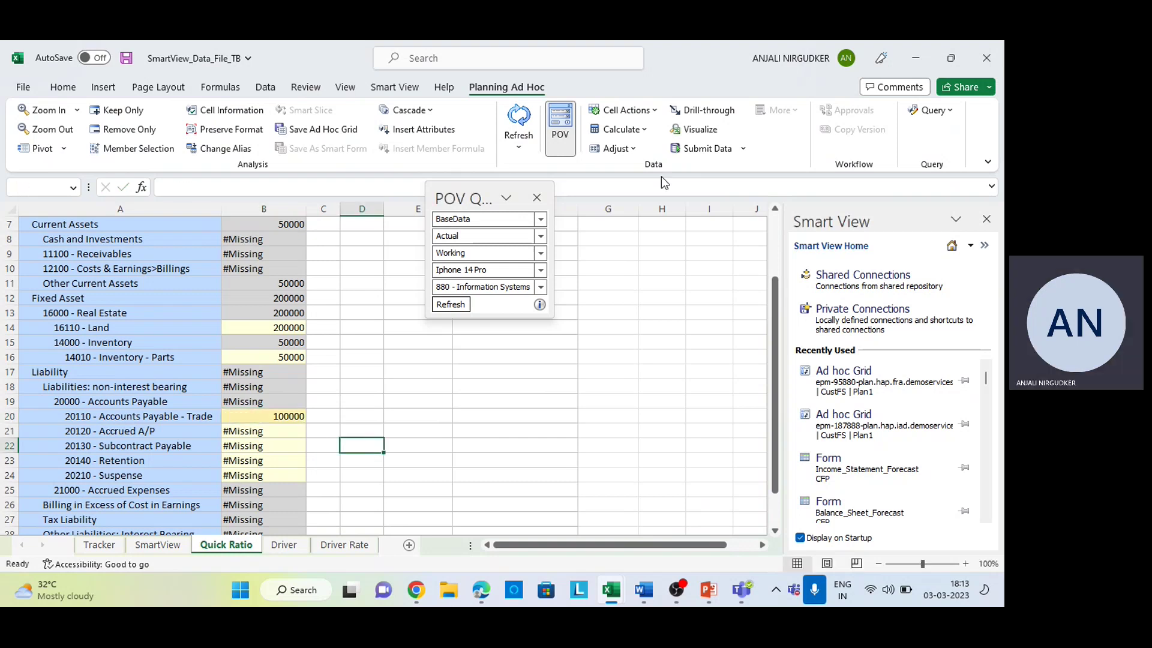
pyautogui.click(713, 148)
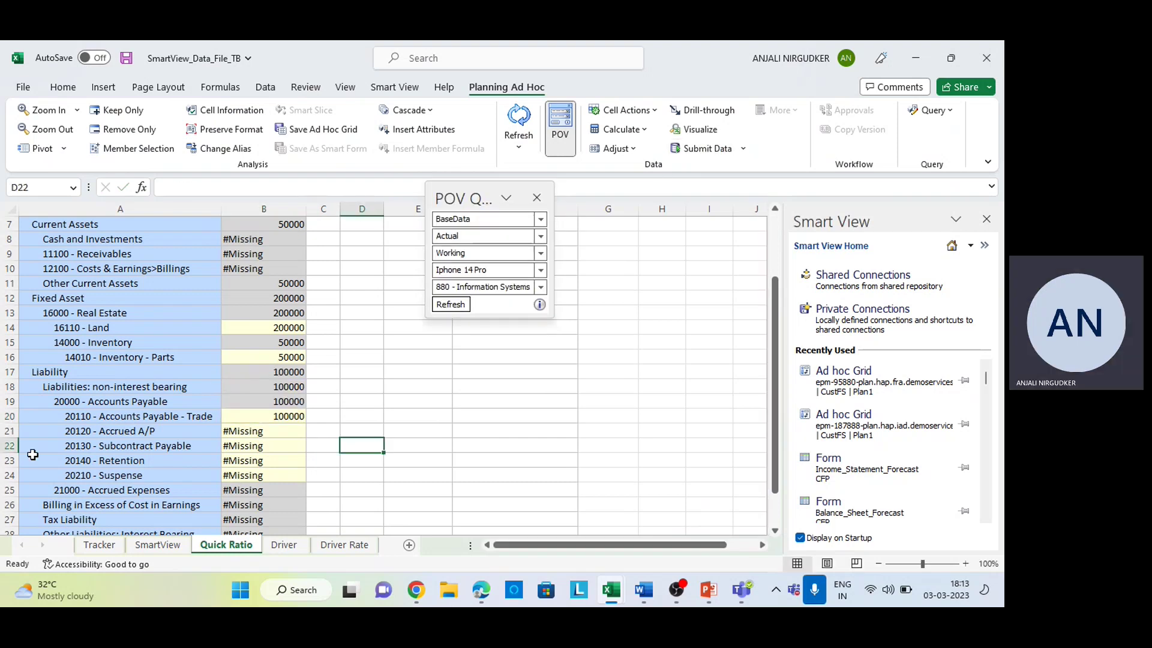
# Step: Clear the unused liability rows, refresh the grid, and switch to the Planning browser
pyautogui.click(11, 434)
pyautogui.moveTo(11, 433); pyautogui.dragTo(12, 519)
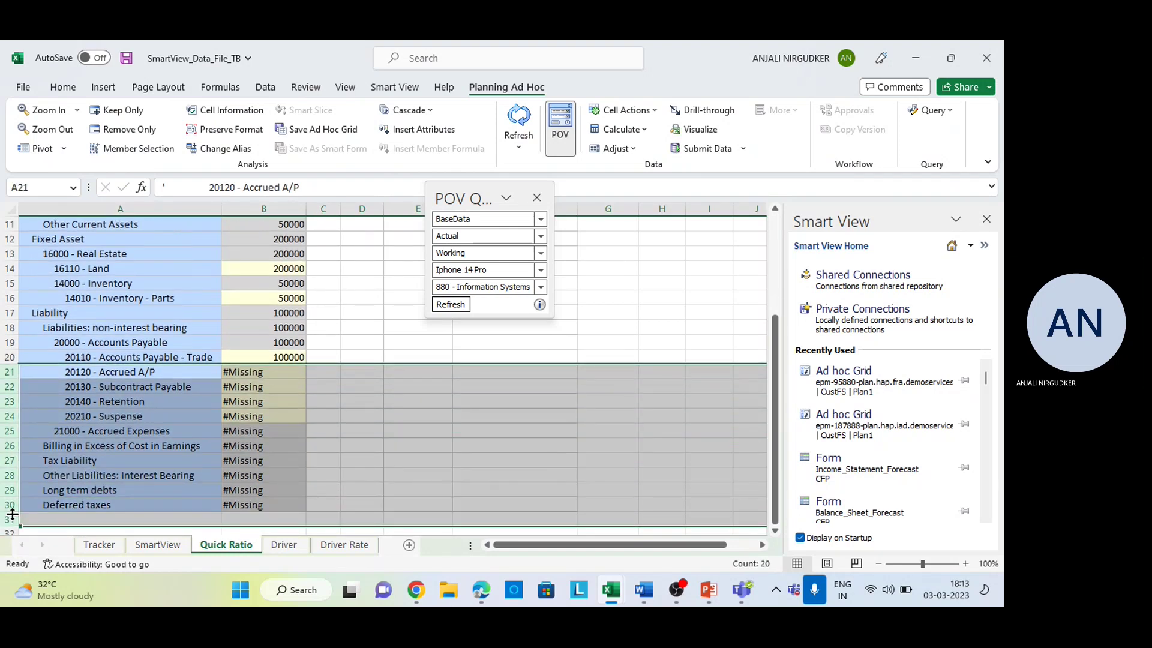
pyautogui.press('Delete')
pyautogui.click(334, 338)
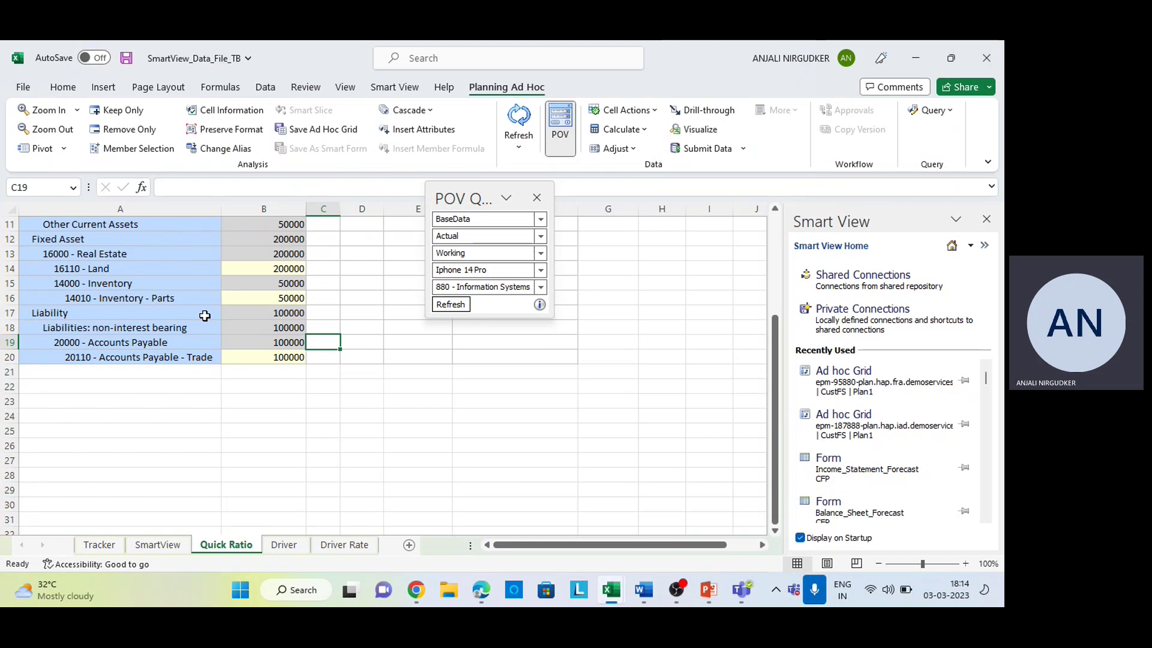
pyautogui.scroll(3, 204, 316)
pyautogui.scroll(-1, 205, 316)
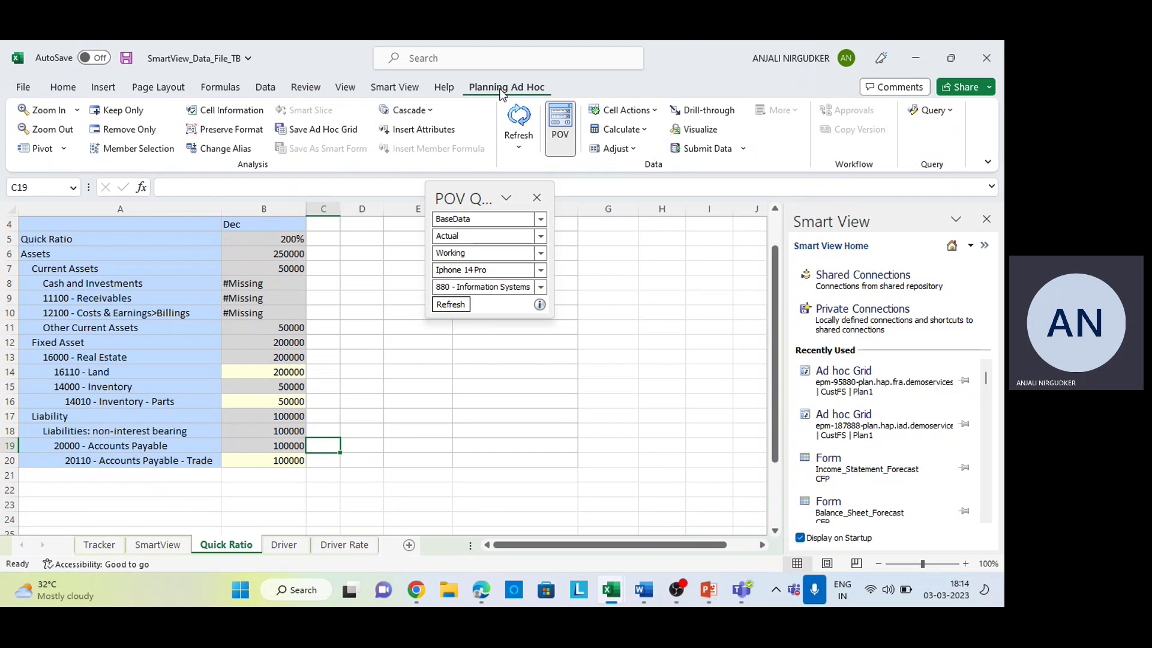
pyautogui.click(519, 114)
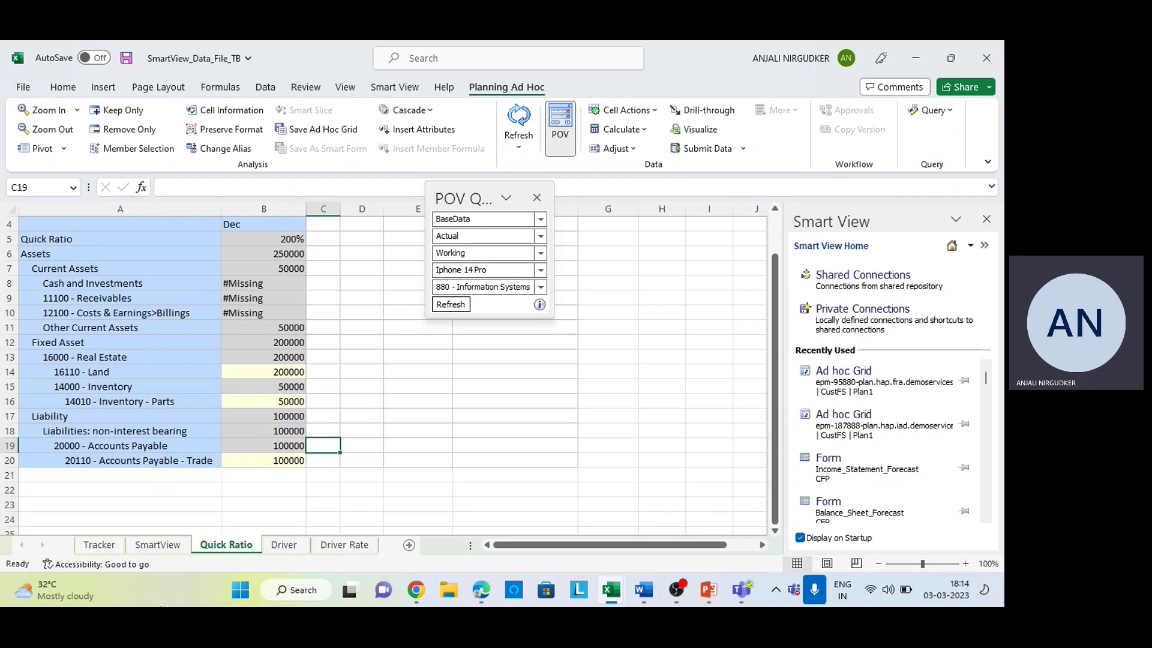
pyautogui.hotkey('alt', 'Tab')
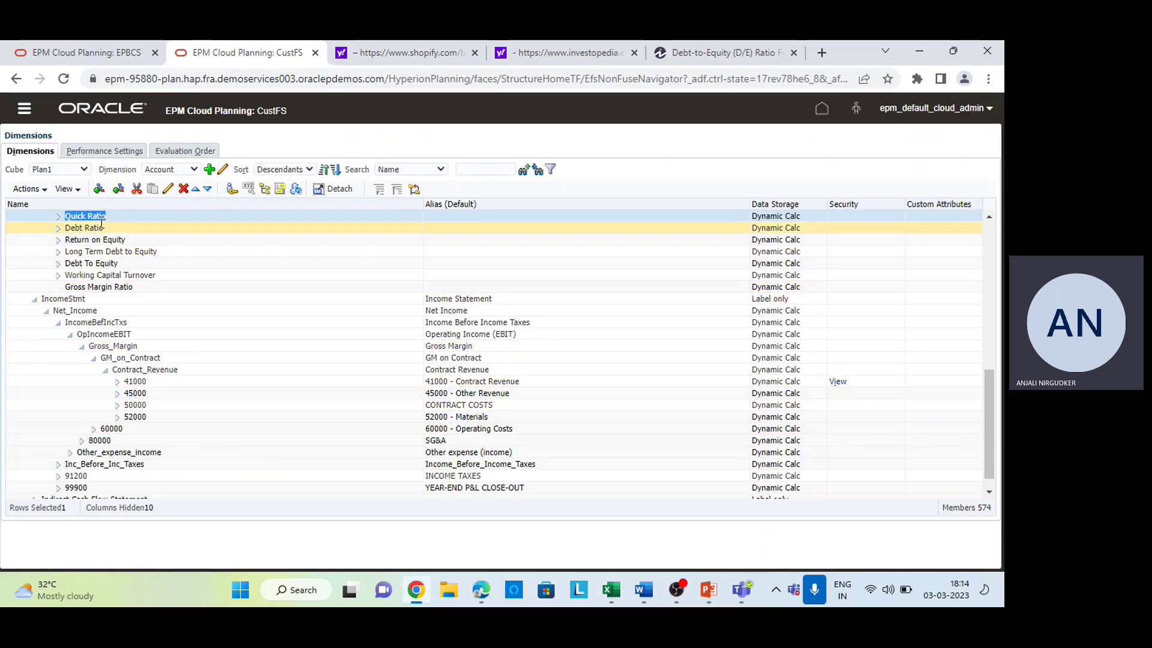
# Step: Check Quick Ratio's Plan1 formula, ("Assets" - "14000 - Inventory") / "Liability", then return to Excel
pyautogui.click(167, 188)
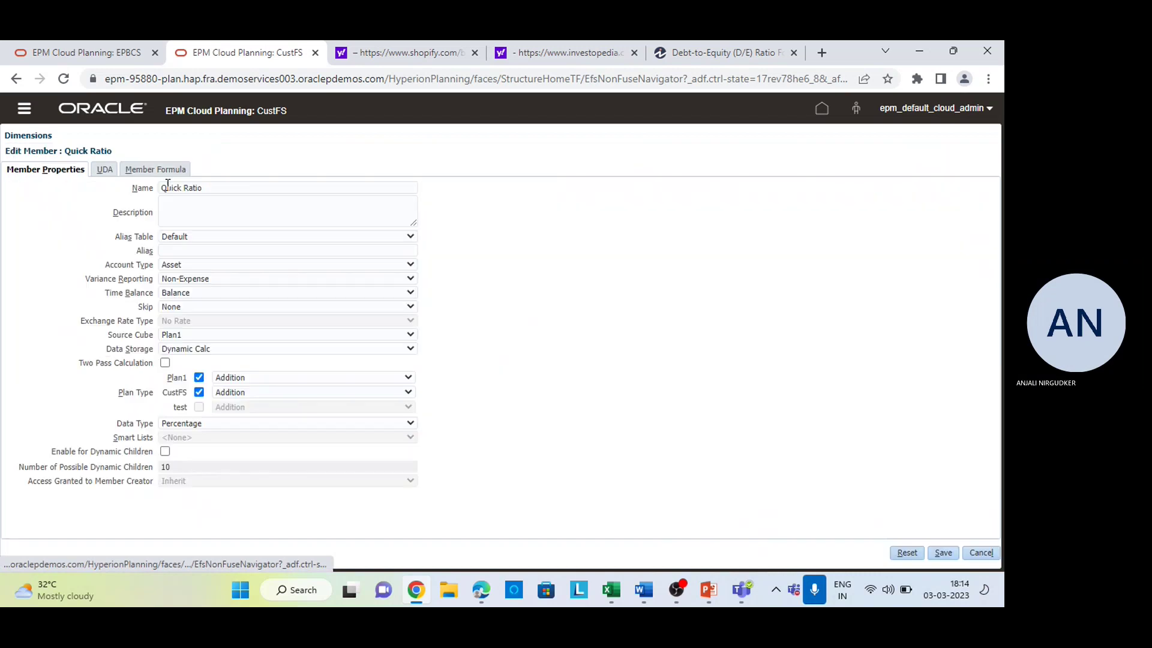
pyautogui.click(172, 174)
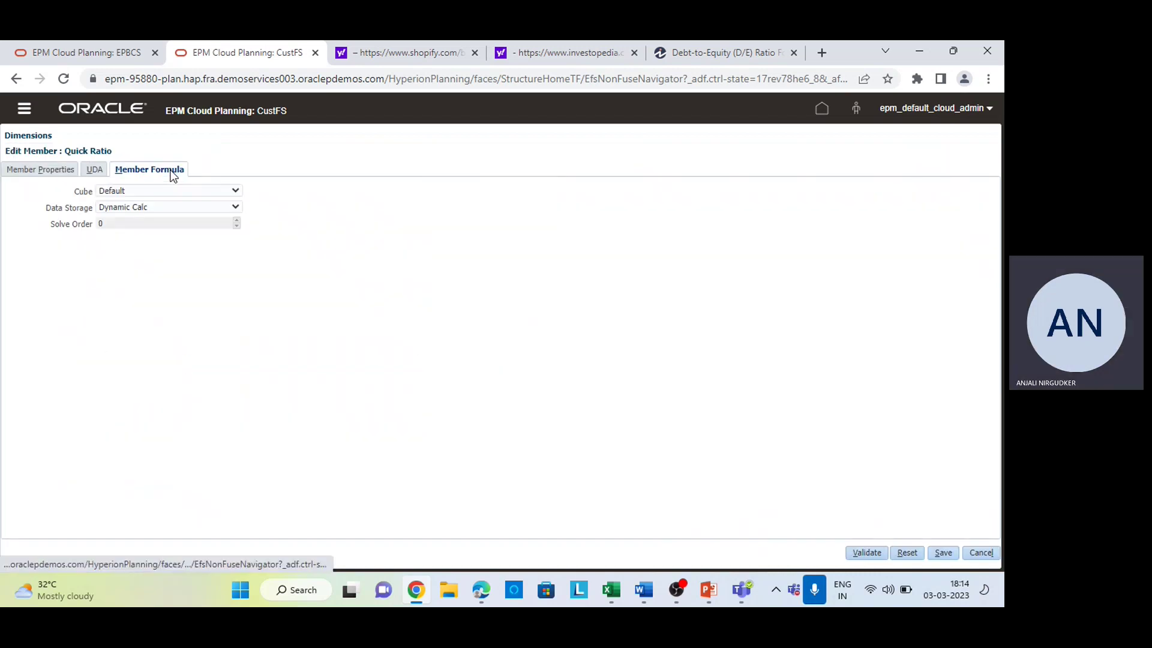
pyautogui.click(164, 189)
pyautogui.click(120, 213)
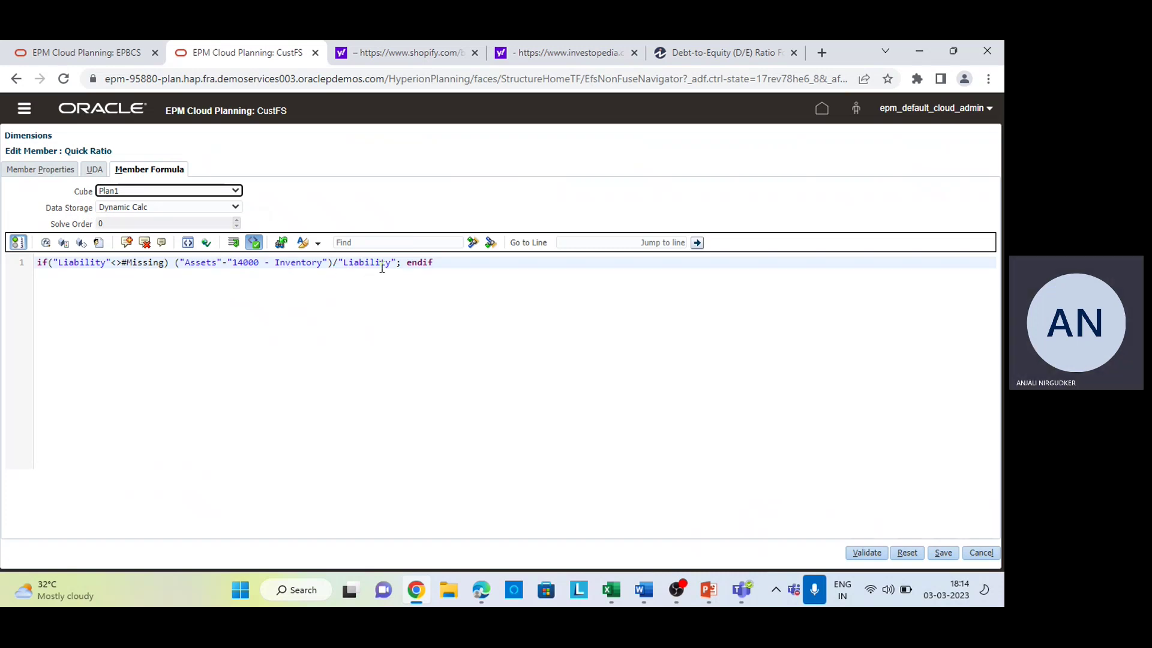
pyautogui.hotkey('alt', 'Tab')
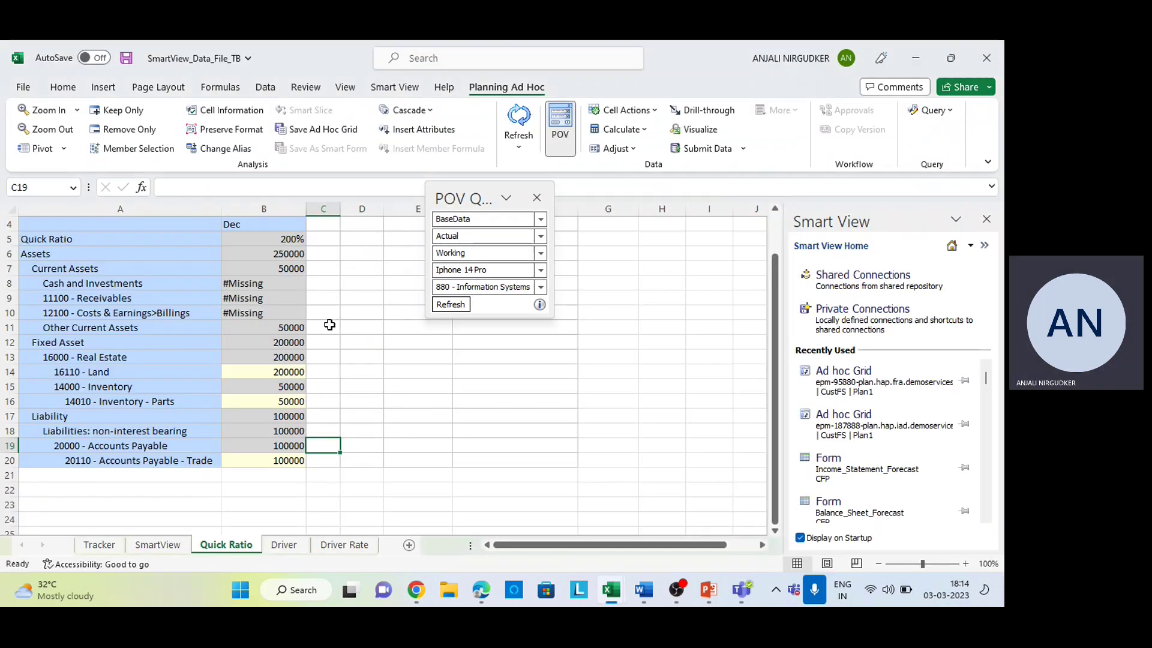
pyautogui.scroll(1, 426, 397)
pyautogui.click(426, 398)
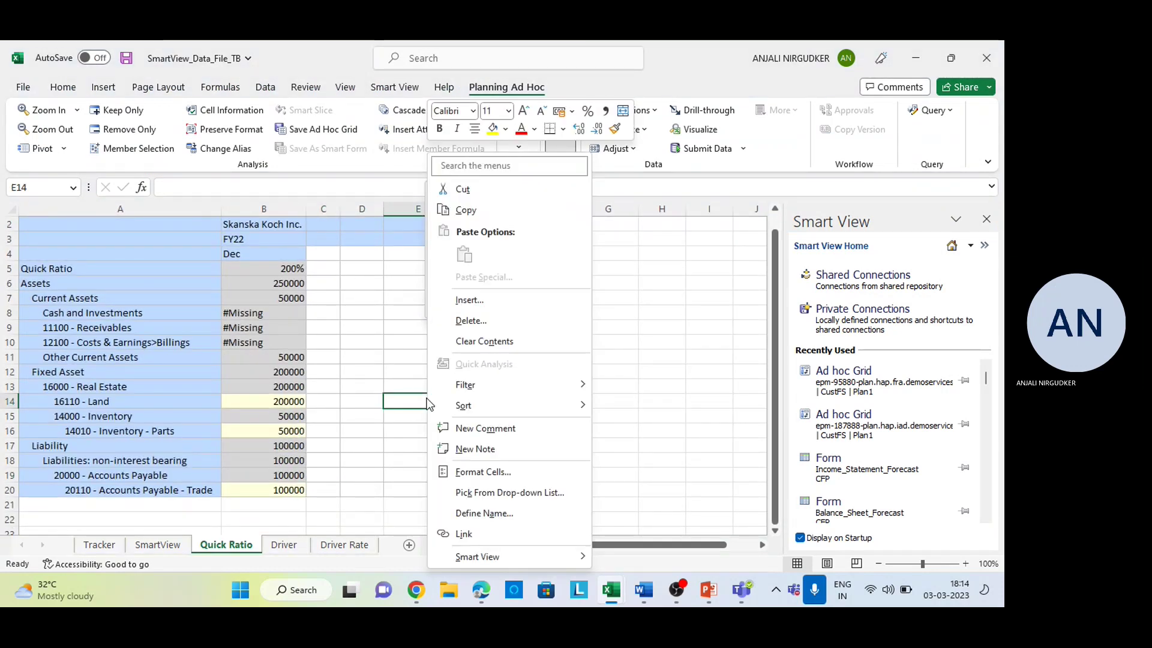
pyautogui.click(393, 374)
pyautogui.click(393, 374)
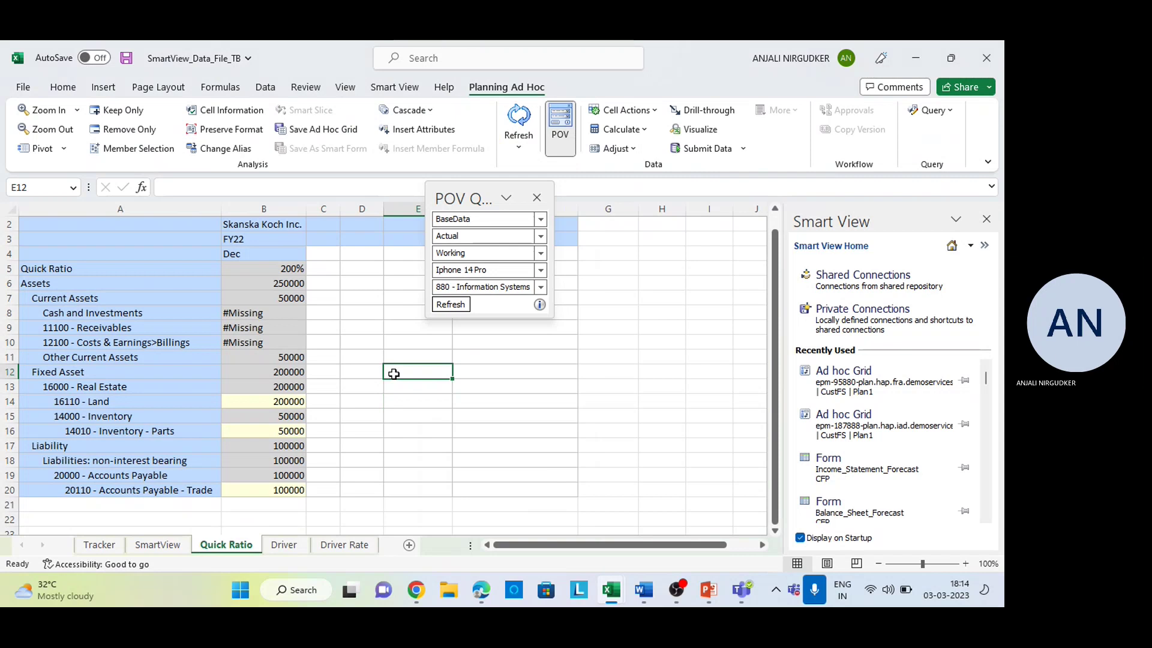
pyautogui.write('+250000-500')
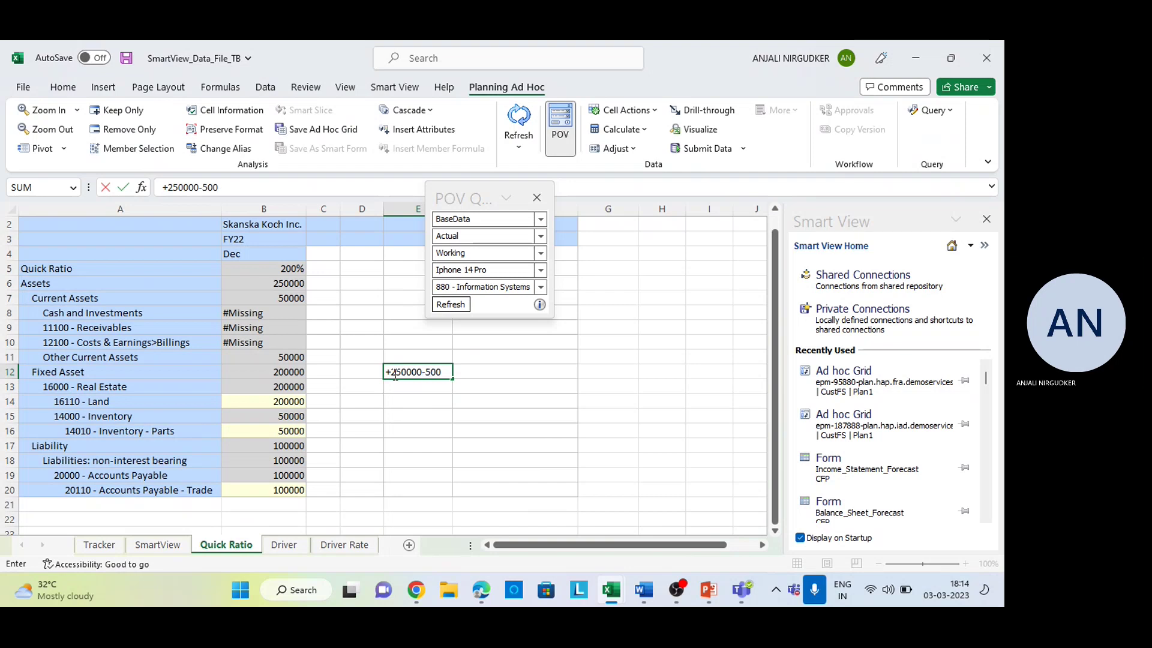
pyautogui.write('00')
pyautogui.press('Return')
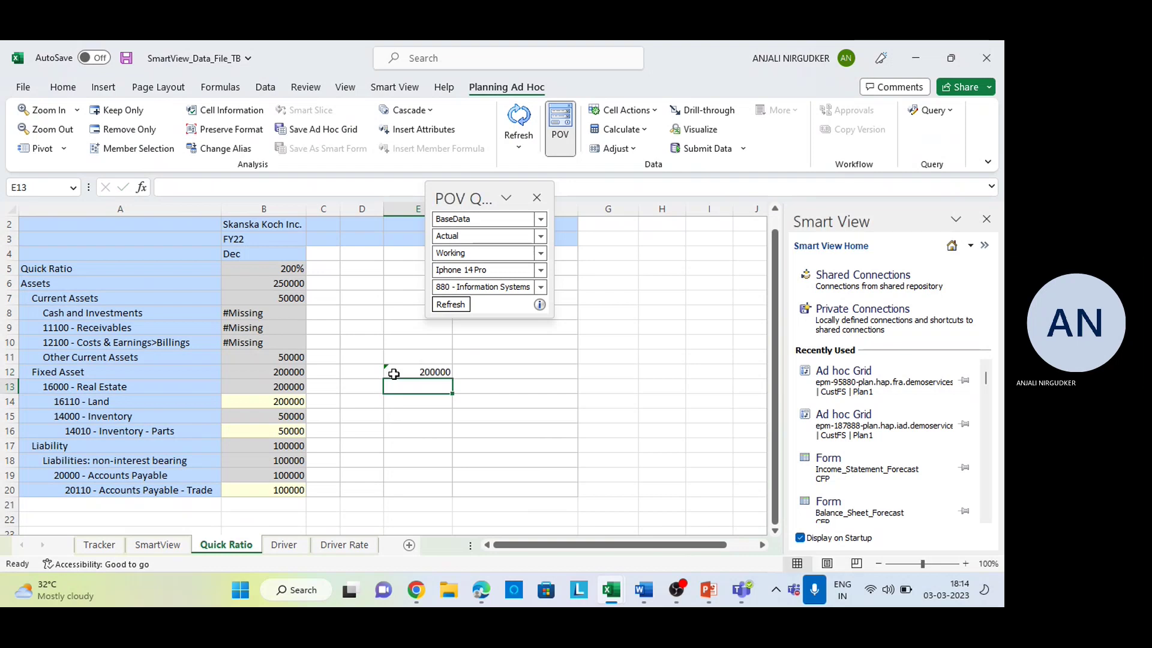
pyautogui.click(393, 373)
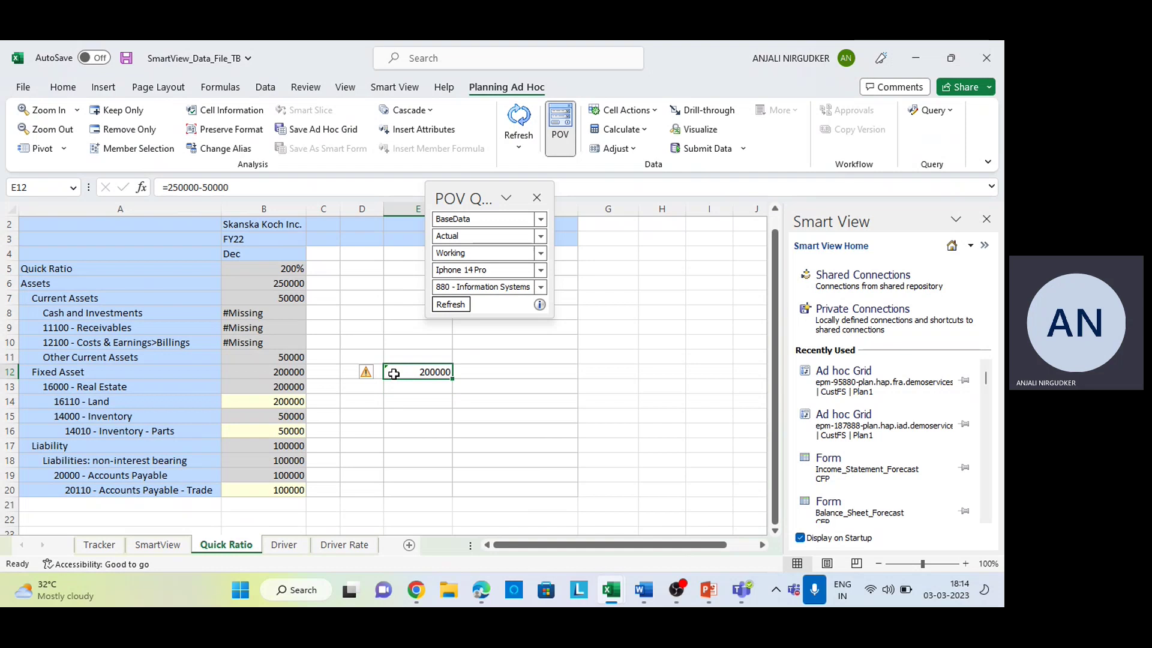
pyautogui.press('Return')
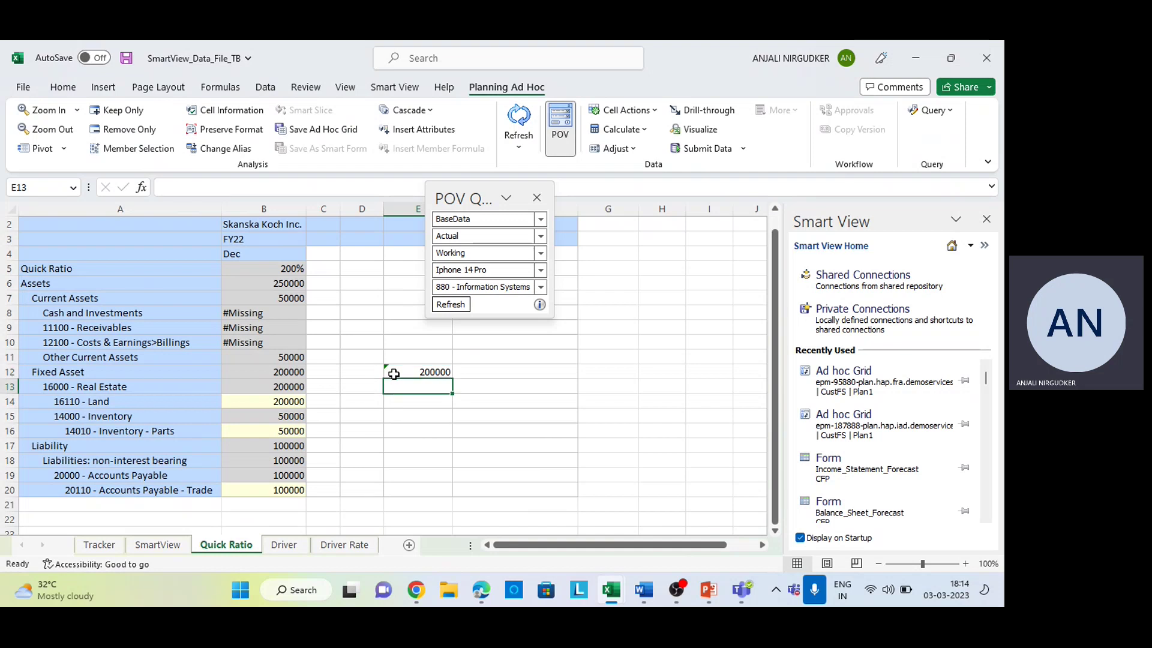
pyautogui.write('+')
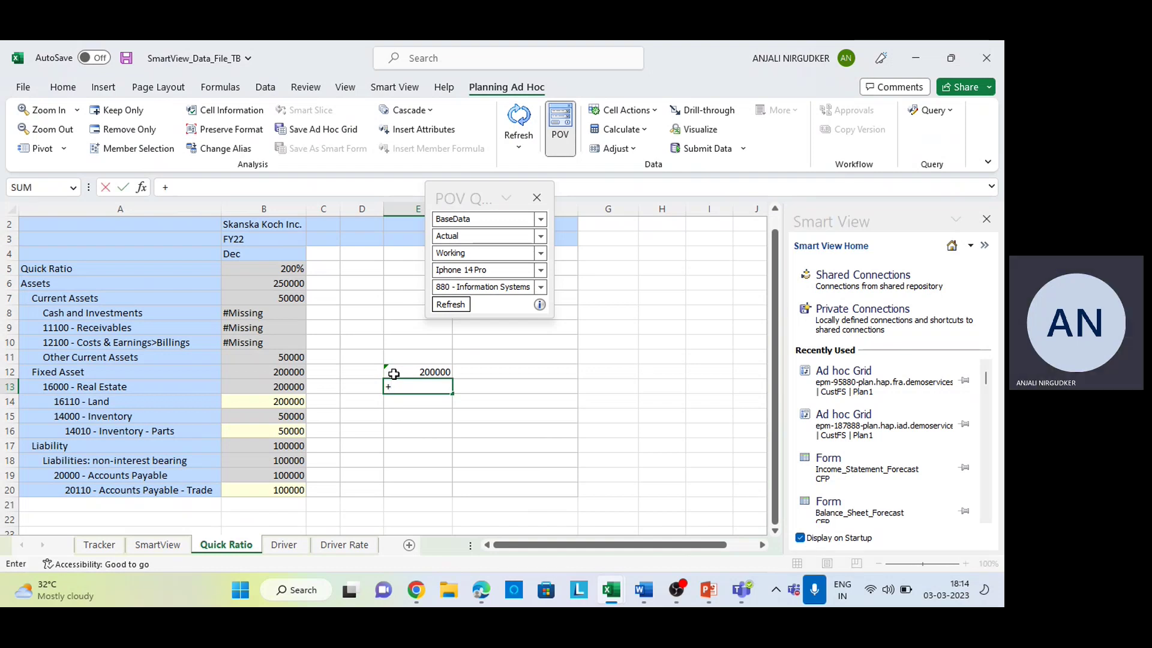
pyautogui.click(270, 491)
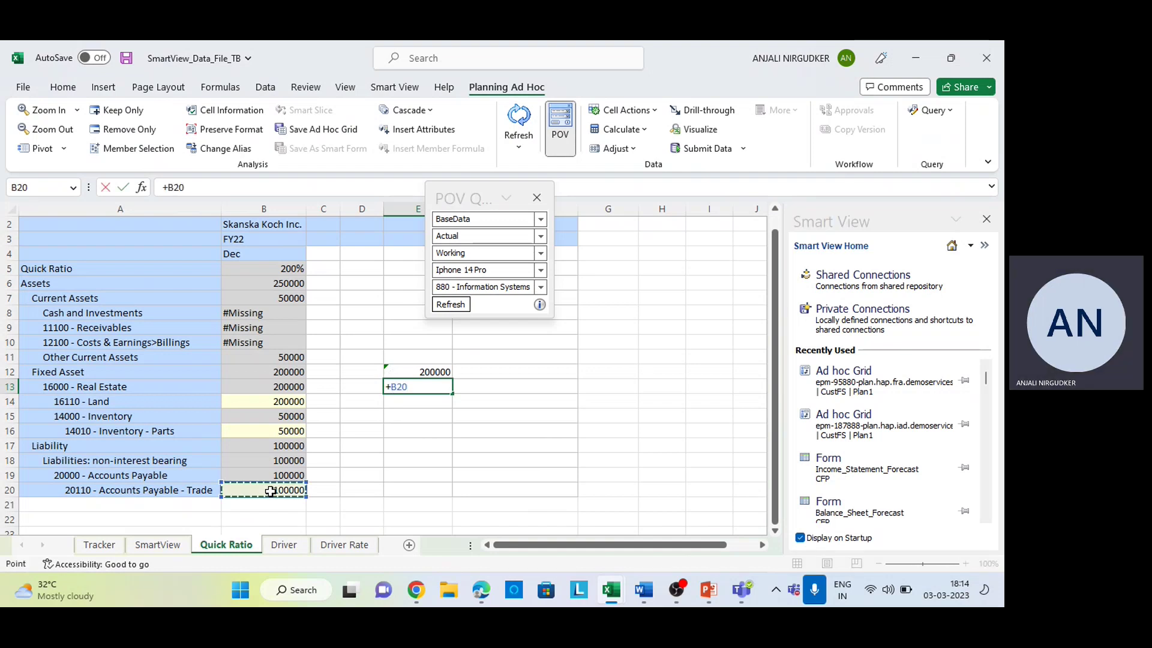
pyautogui.press('Return')
pyautogui.write('+')
pyautogui.press('Up')
pyautogui.press('Up')
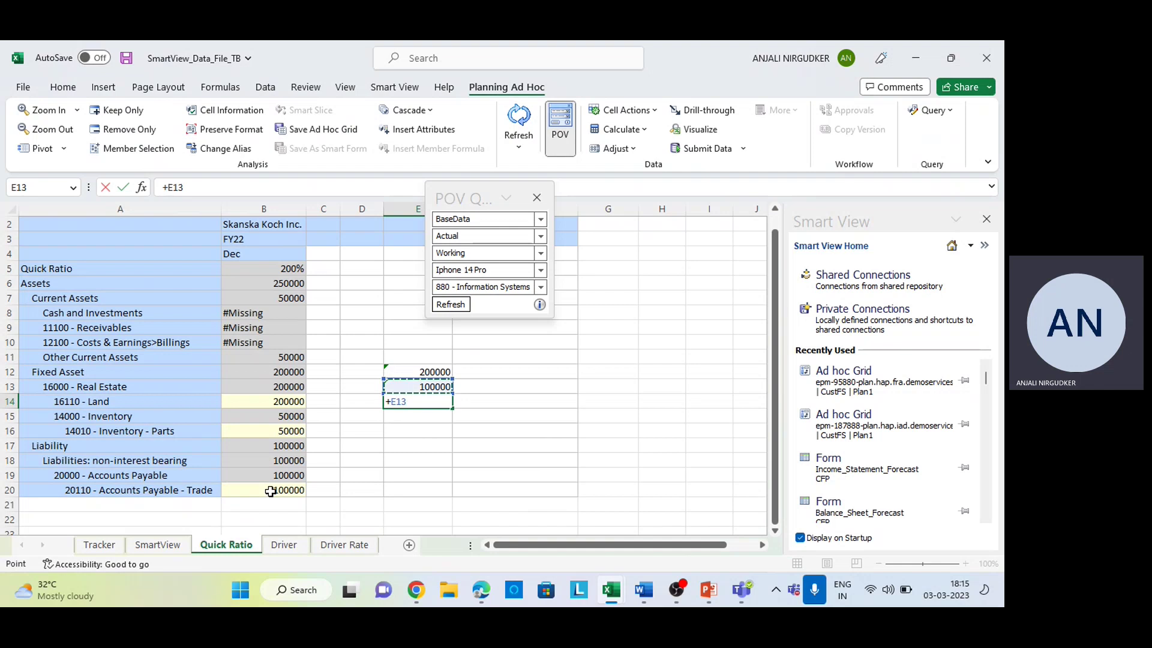
pyautogui.write('/')
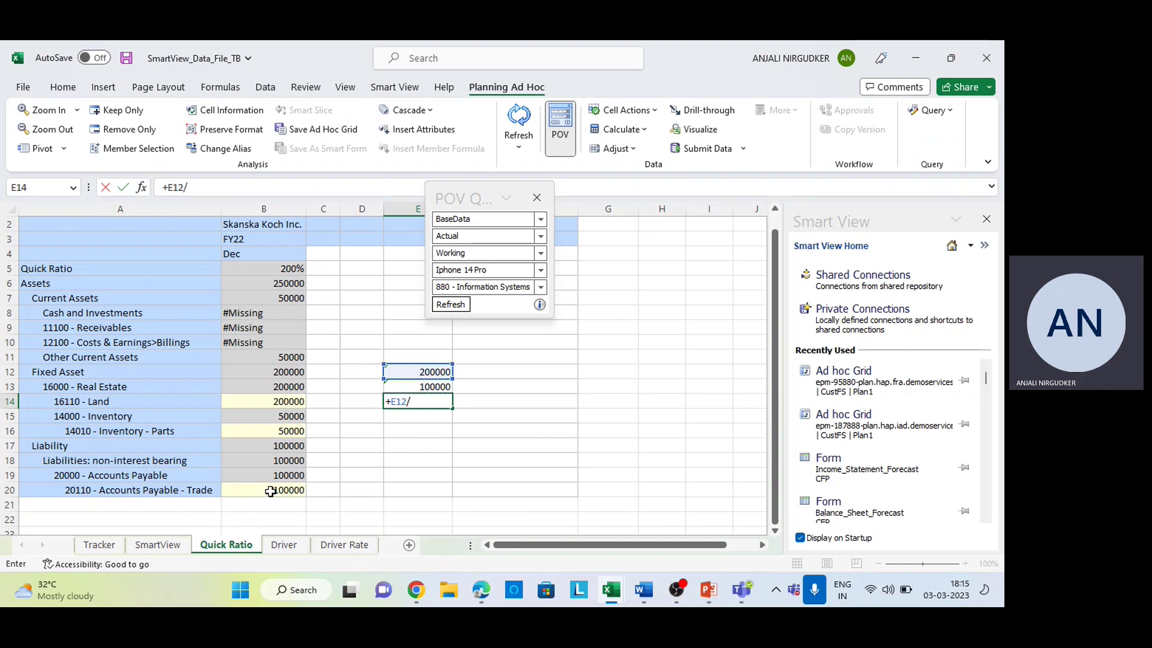
pyautogui.press('Up')
pyautogui.write('*10')
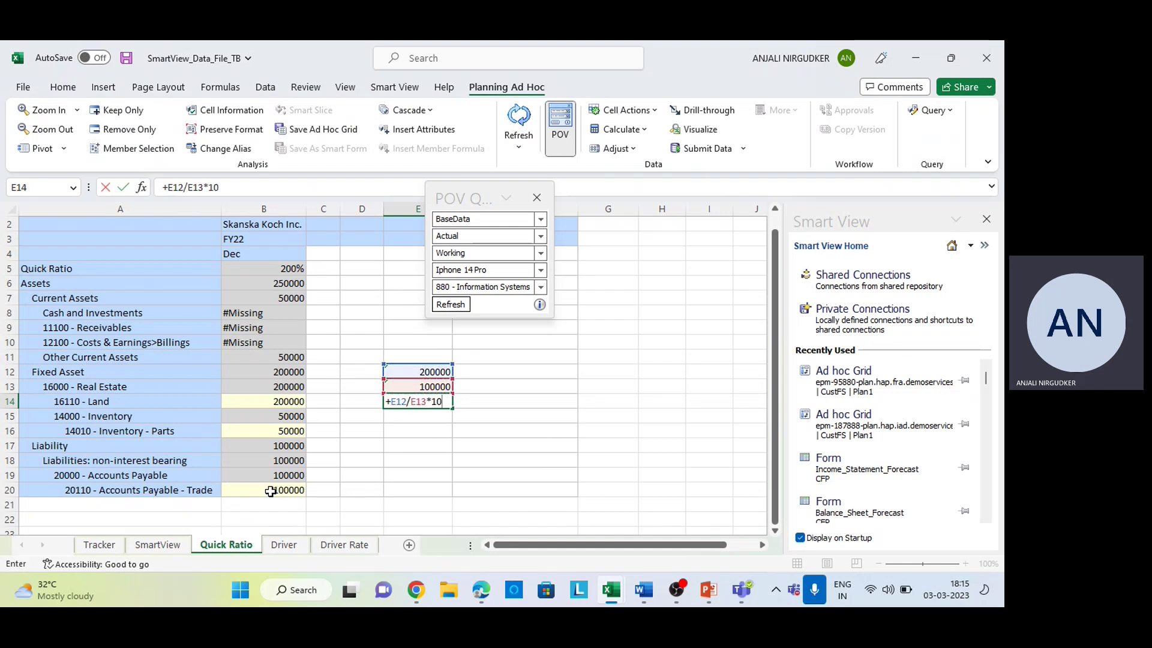
pyautogui.write('0')
pyautogui.press('Return')
pyautogui.press('Up')
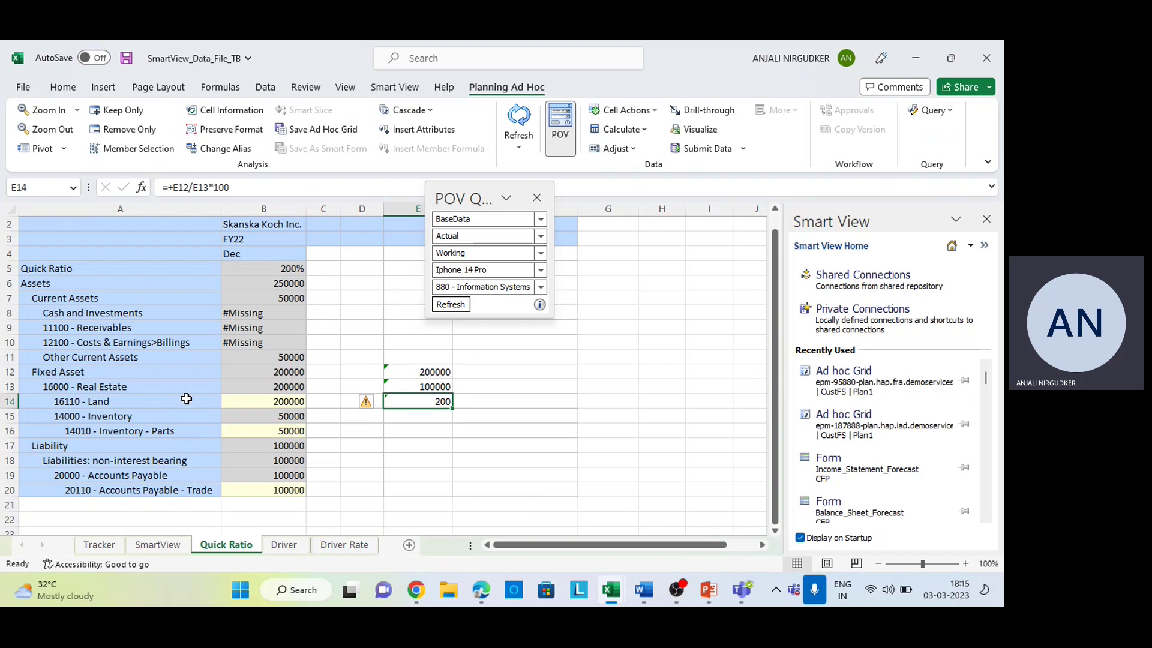
pyautogui.moveTo(362, 343); pyautogui.dragTo(478, 427)
pyautogui.press('Delete')
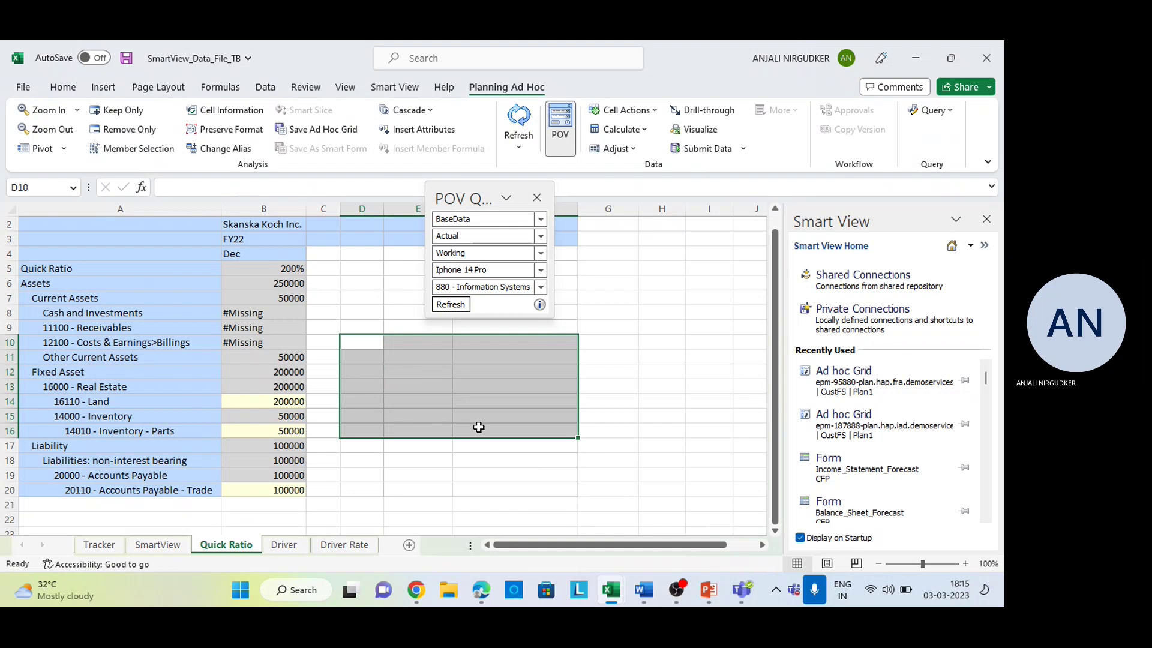
pyautogui.click(367, 329)
# Step: Return to Planning and go to Forms and Ad Hoc Grid Management from the navigator
pyautogui.hotkey('alt', 'Tab')
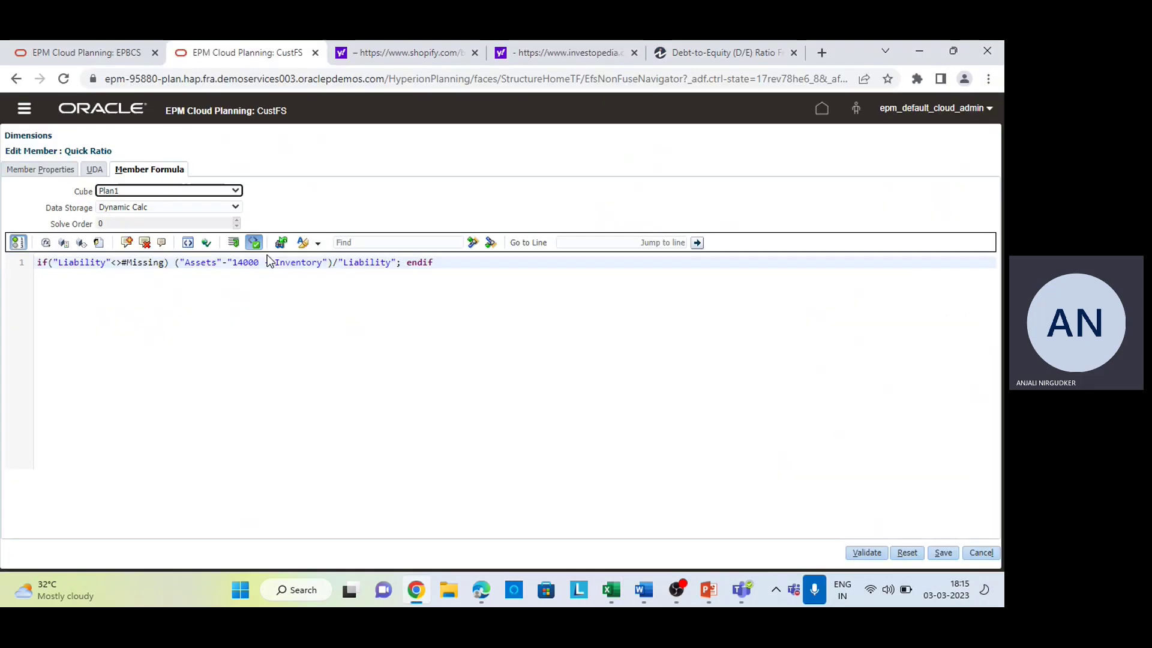
pyautogui.rightClick(974, 556)
pyautogui.press('Escape')
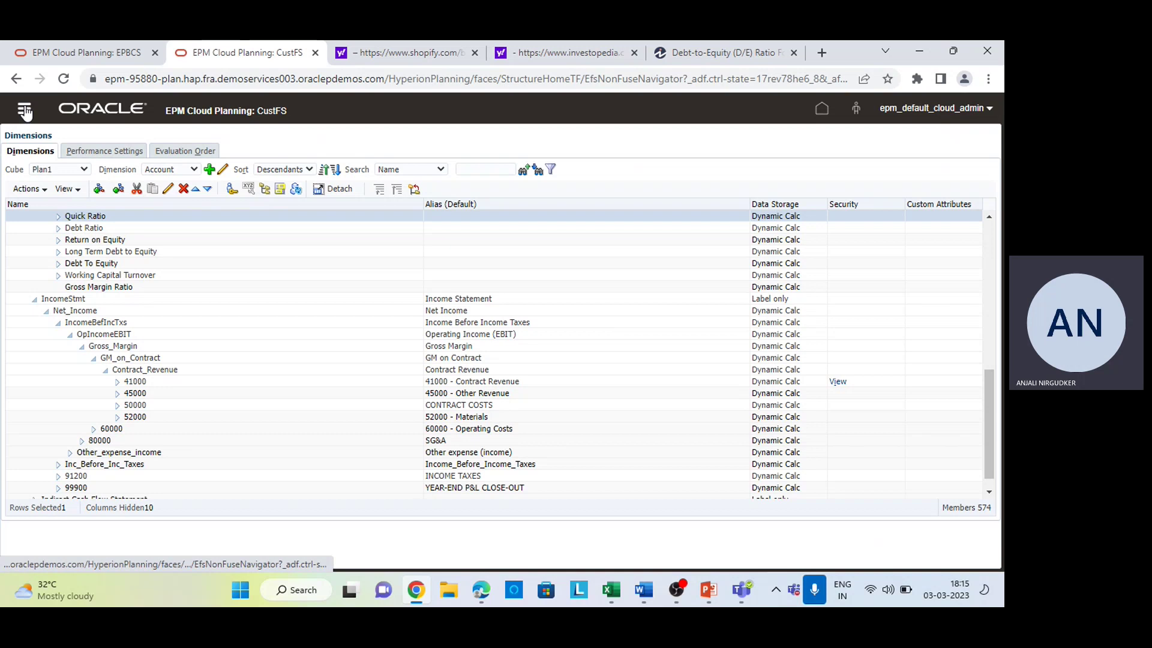
pyautogui.click(24, 109)
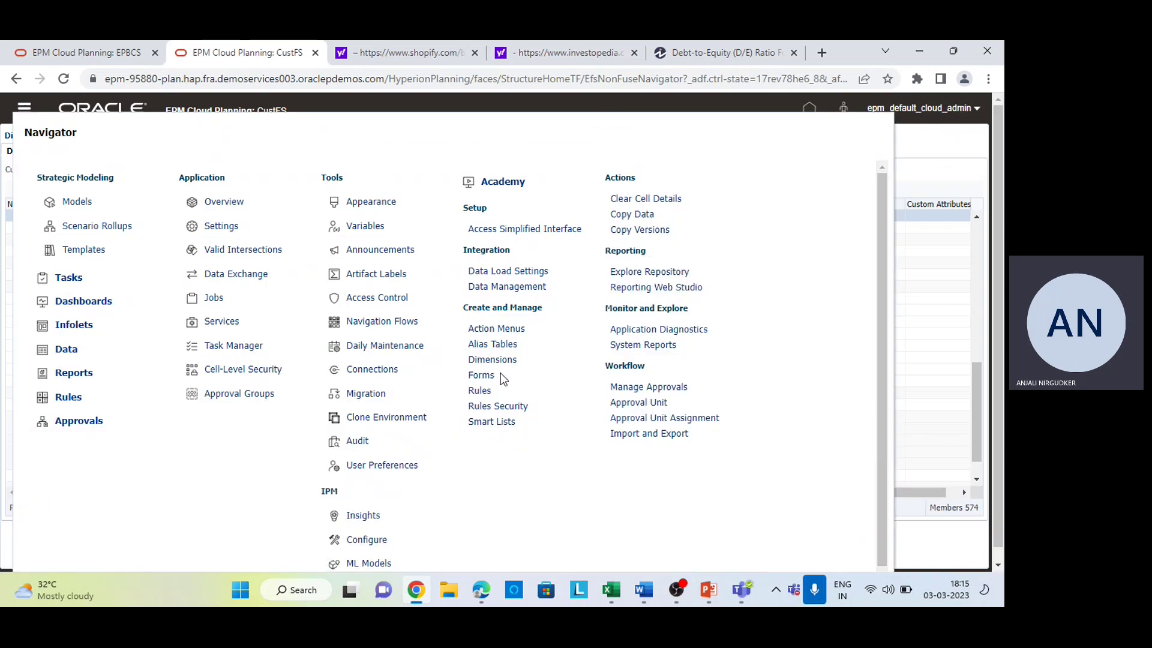
pyautogui.click(484, 376)
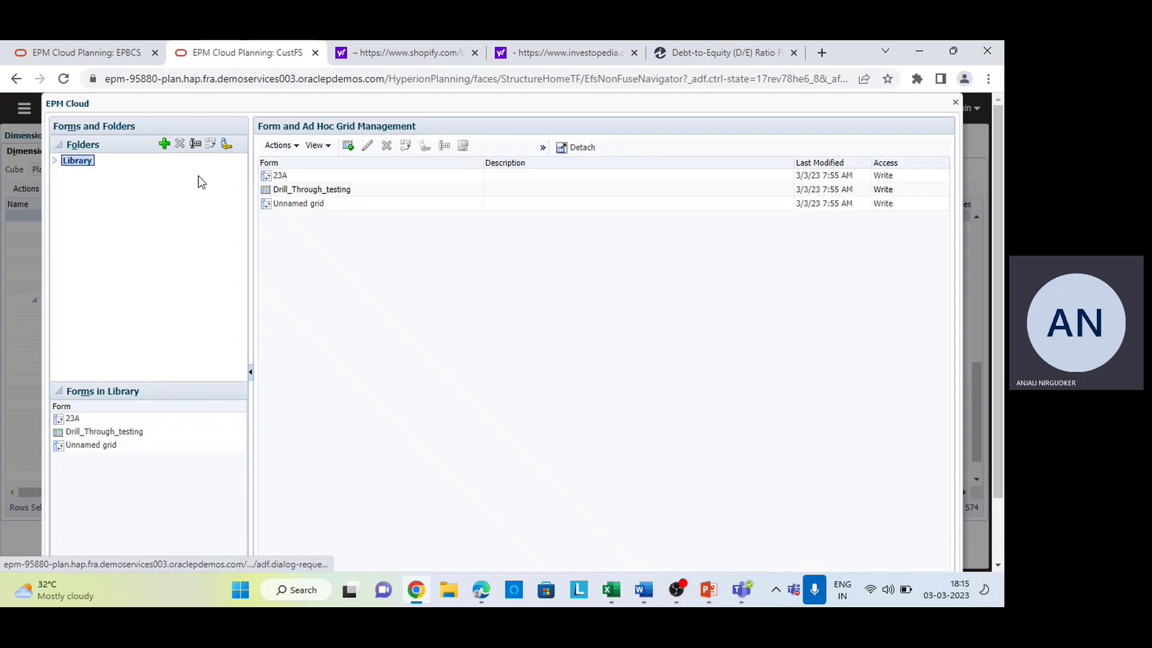
# Step: Select the Library > Drivers folder and start a new simple form there
pyautogui.click(55, 161)
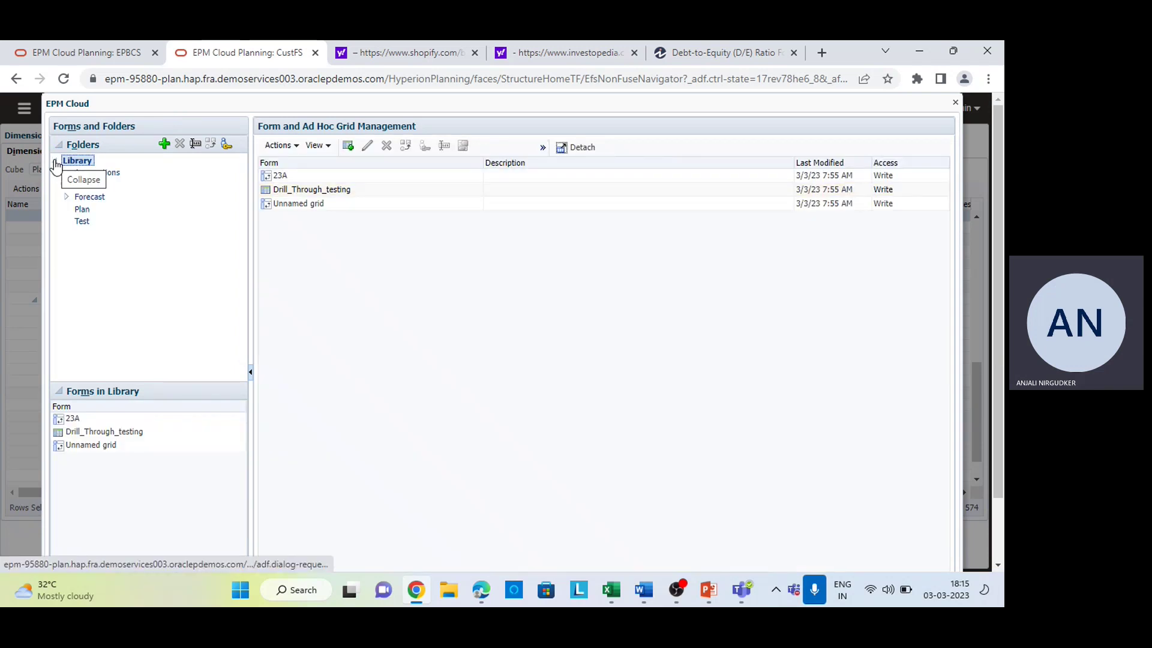
pyautogui.click(86, 185)
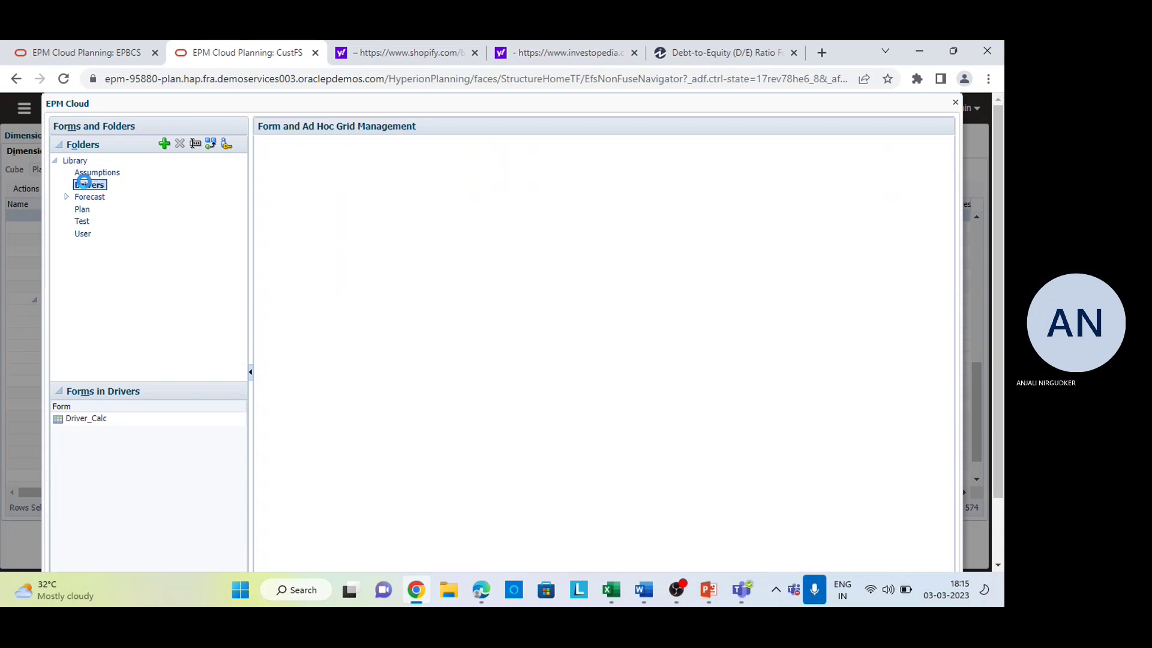
pyautogui.rightClick(86, 185)
pyautogui.click(216, 193)
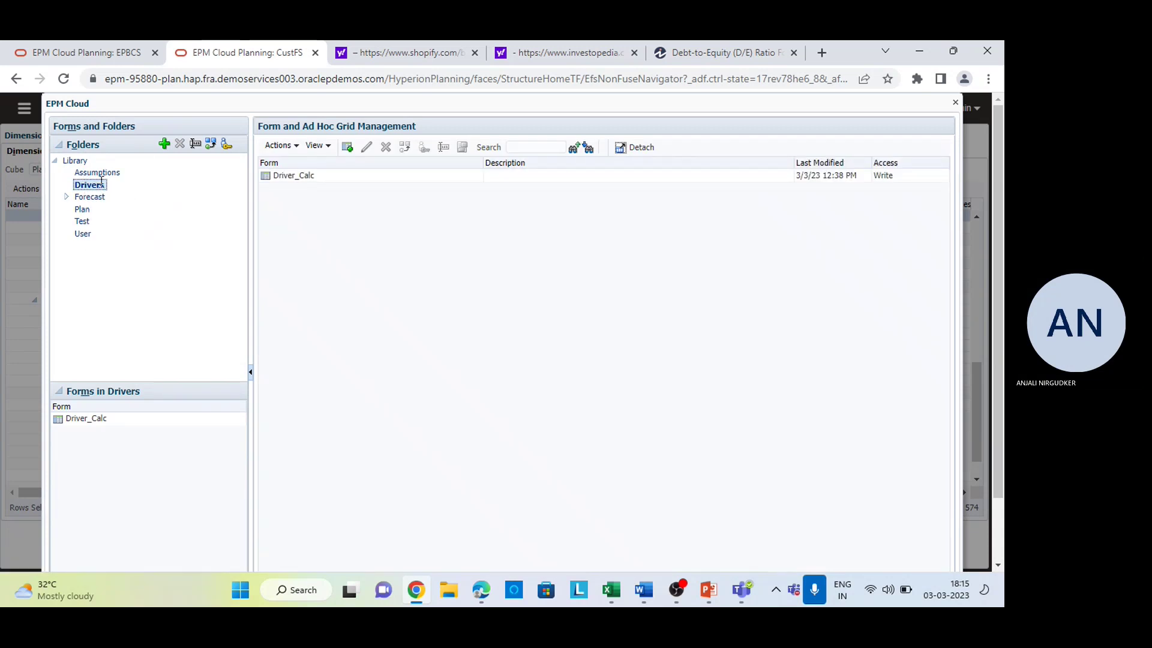
pyautogui.click(296, 147)
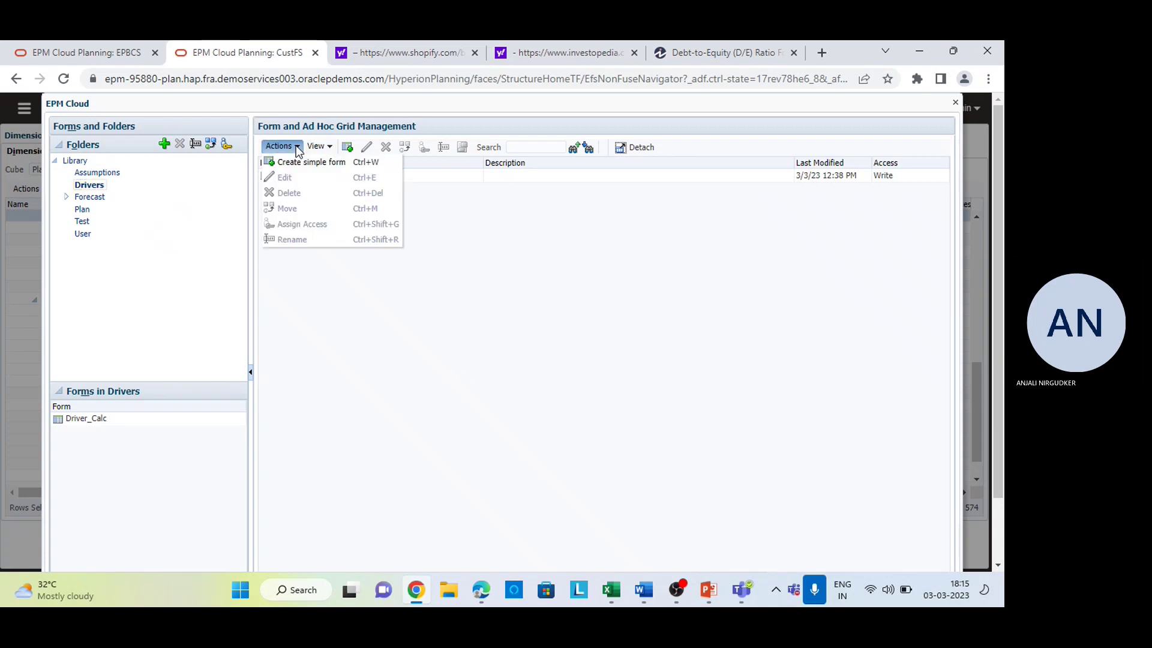
pyautogui.click(298, 162)
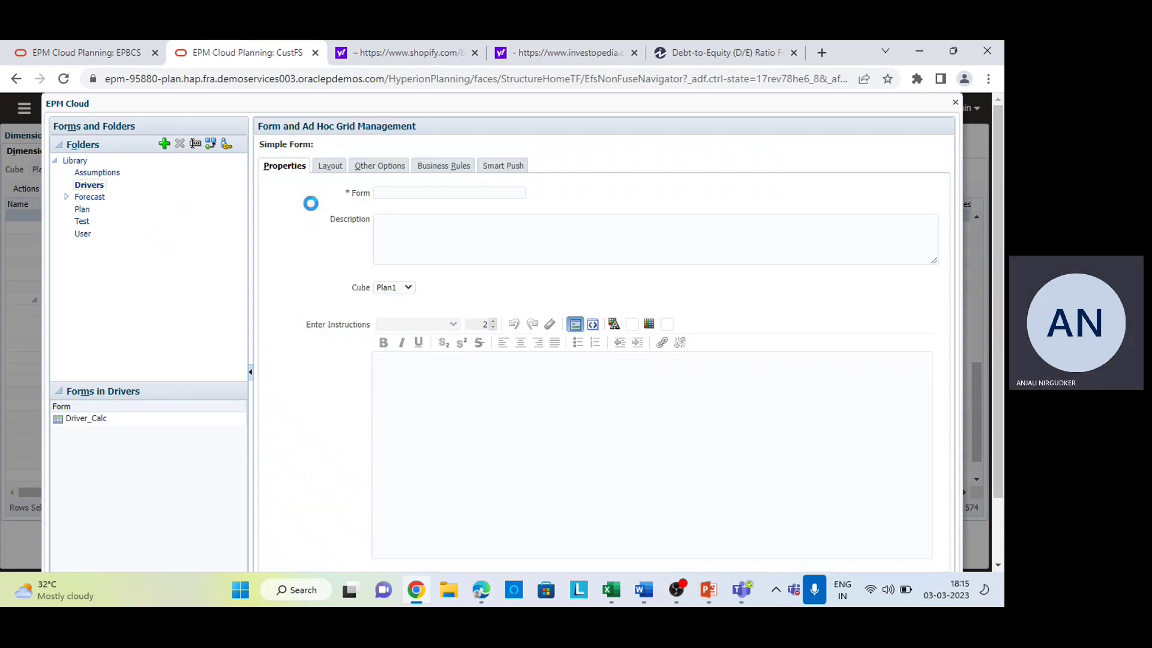
# Step: Name the new form Ratios and move to its Layout page
pyautogui.click(418, 193)
pyautogui.write('Rat')
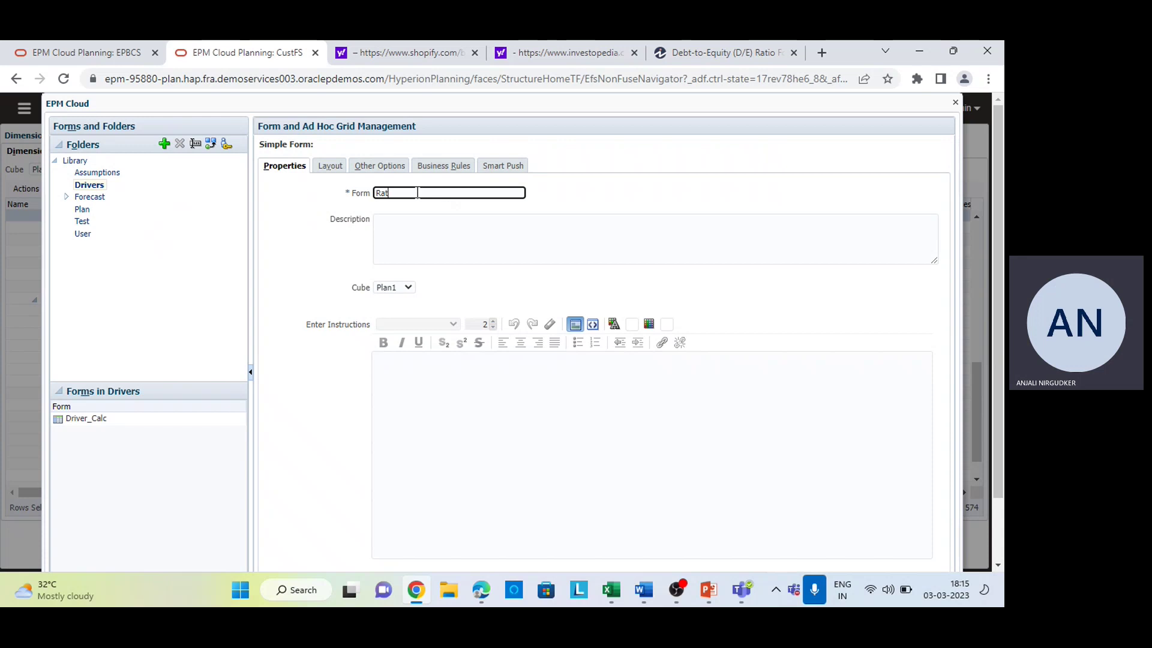
pyautogui.write('ios')
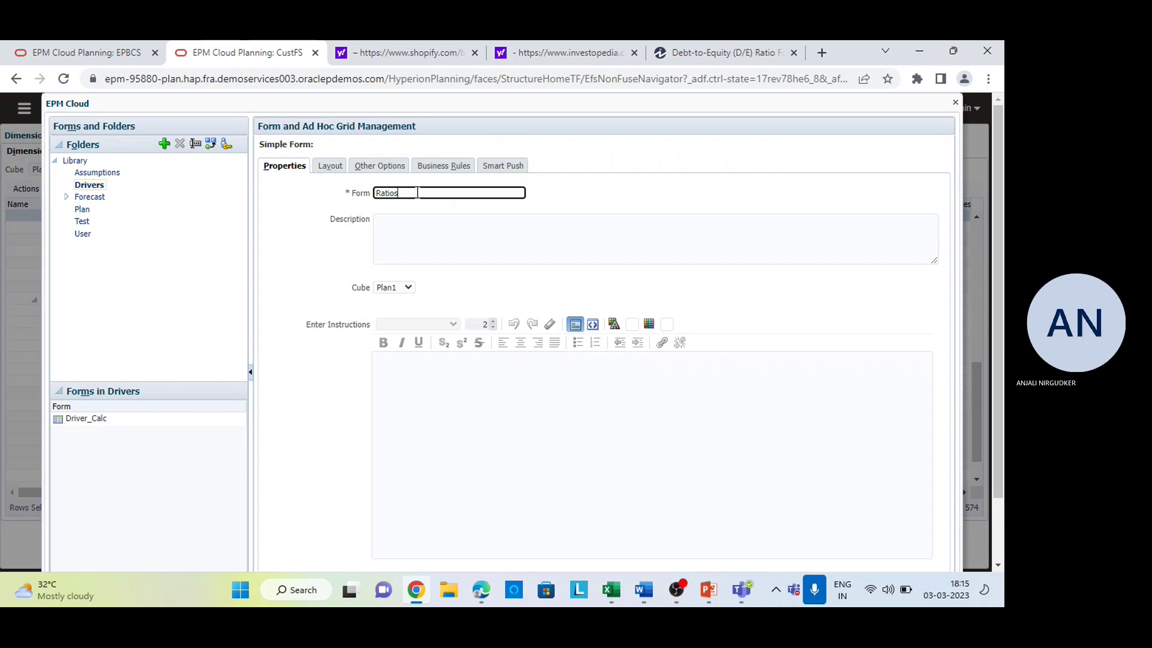
pyautogui.click(328, 166)
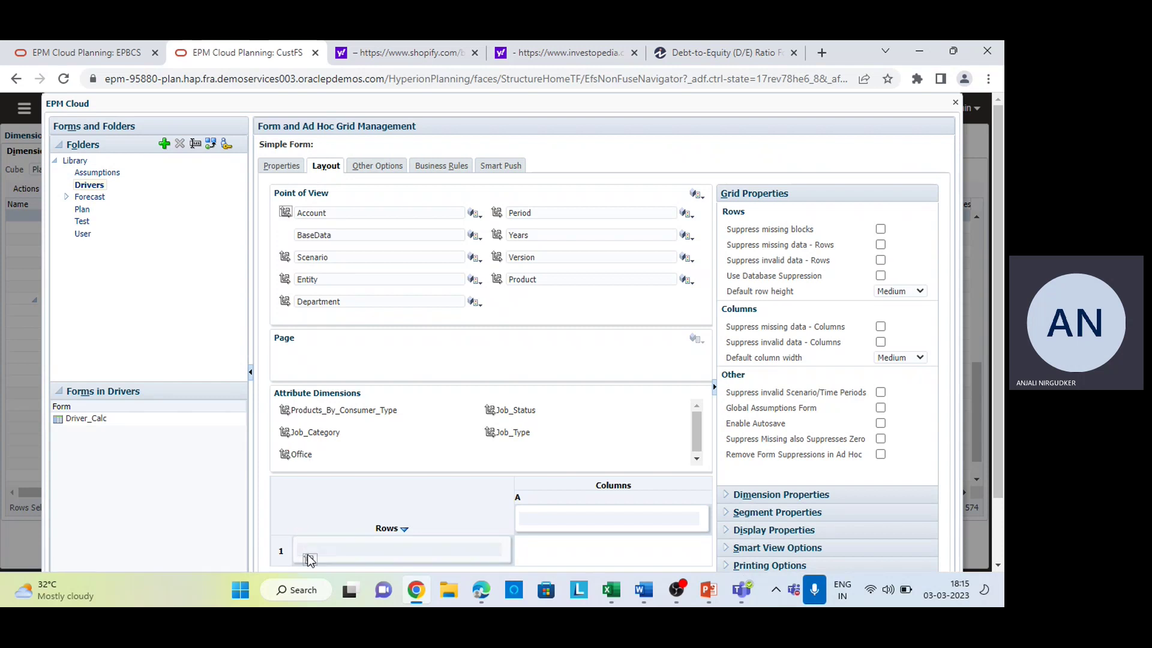
# Step: Put Account in rows and Entity, Product, Period, Years in columns
pyautogui.click(306, 549)
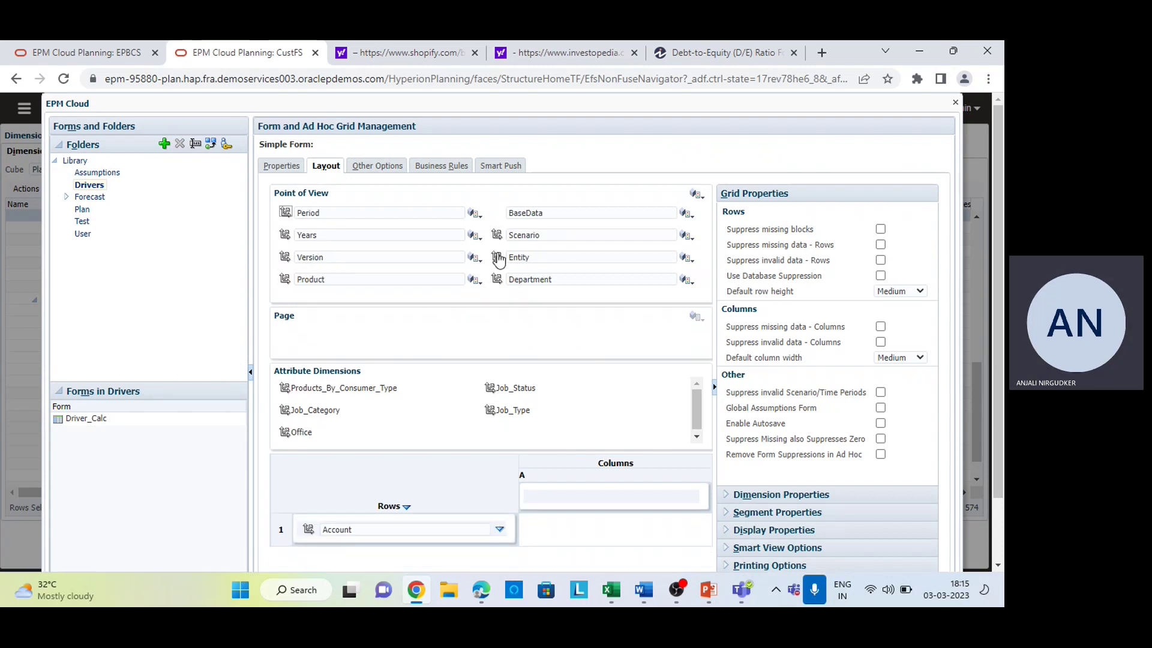
pyautogui.moveTo(499, 258); pyautogui.dragTo(532, 499)
pyautogui.moveTo(497, 257); pyautogui.dragTo(532, 484)
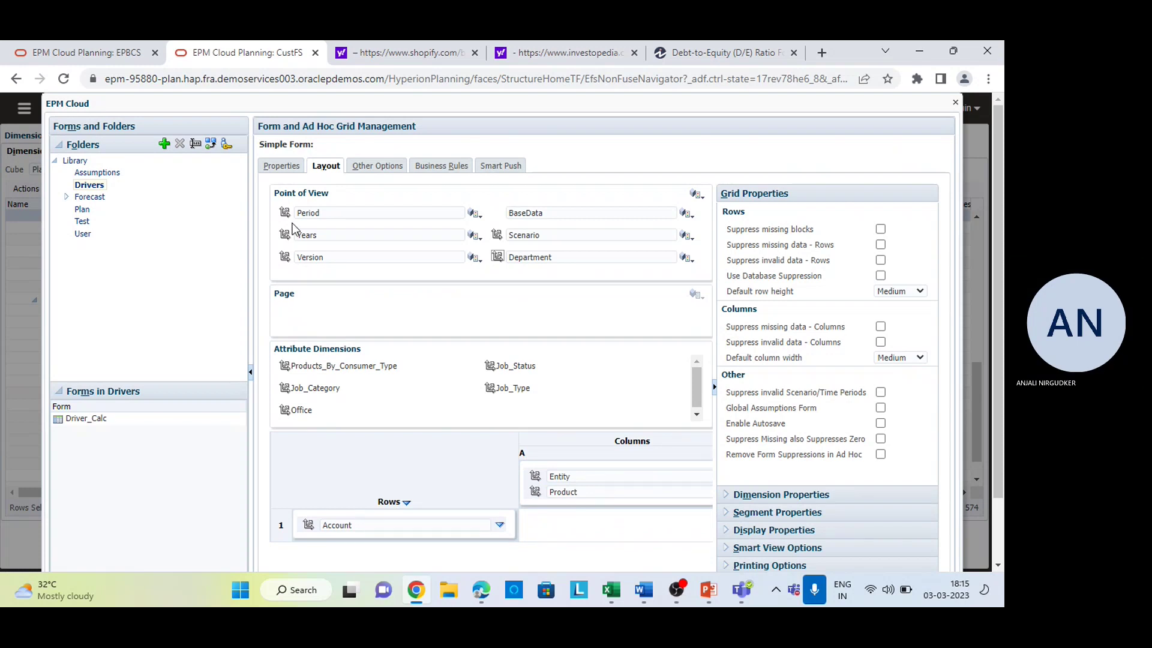
pyautogui.moveTo(285, 212); pyautogui.dragTo(542, 476)
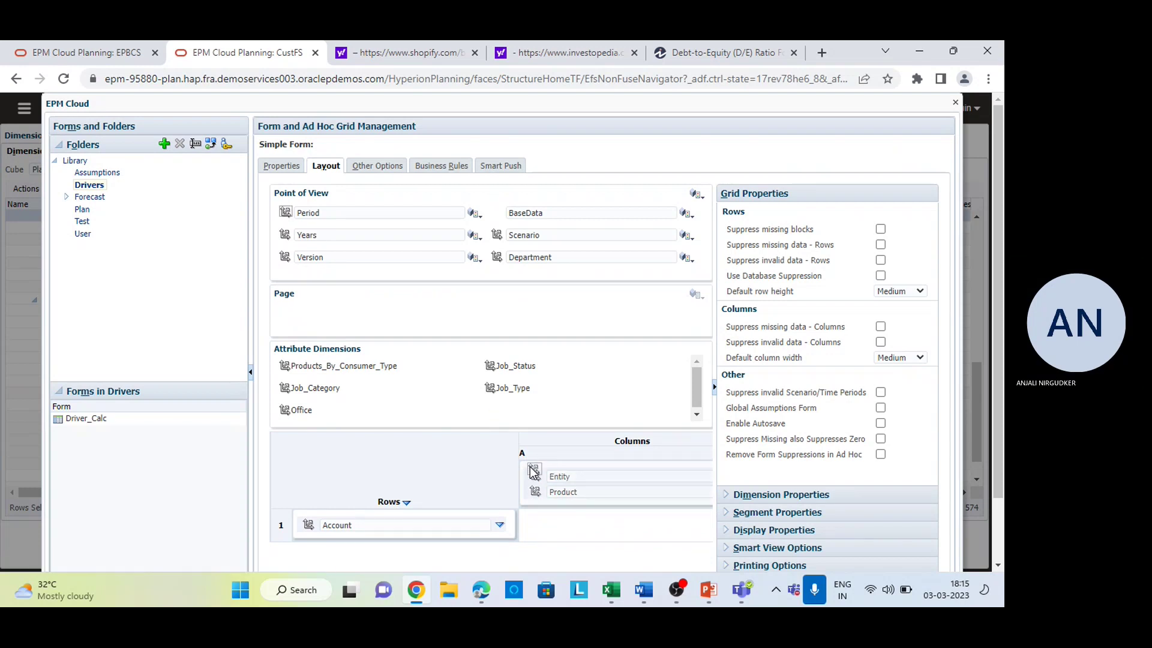
pyautogui.moveTo(495, 220); pyautogui.dragTo(528, 491)
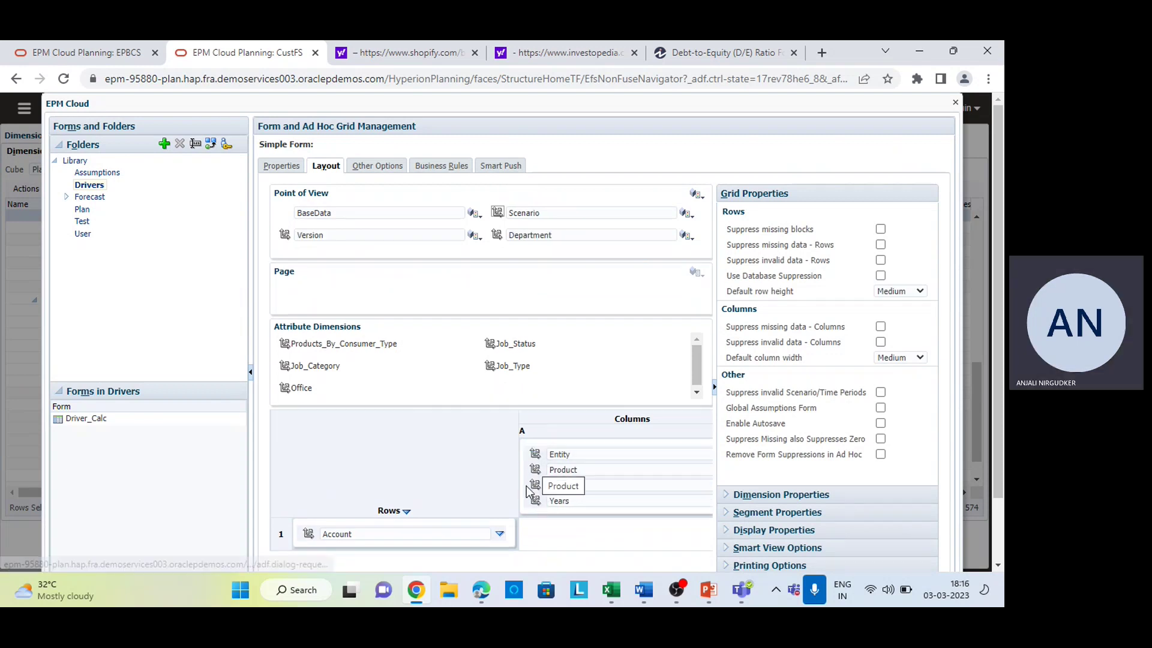
pyautogui.click(512, 534)
pyautogui.click(528, 536)
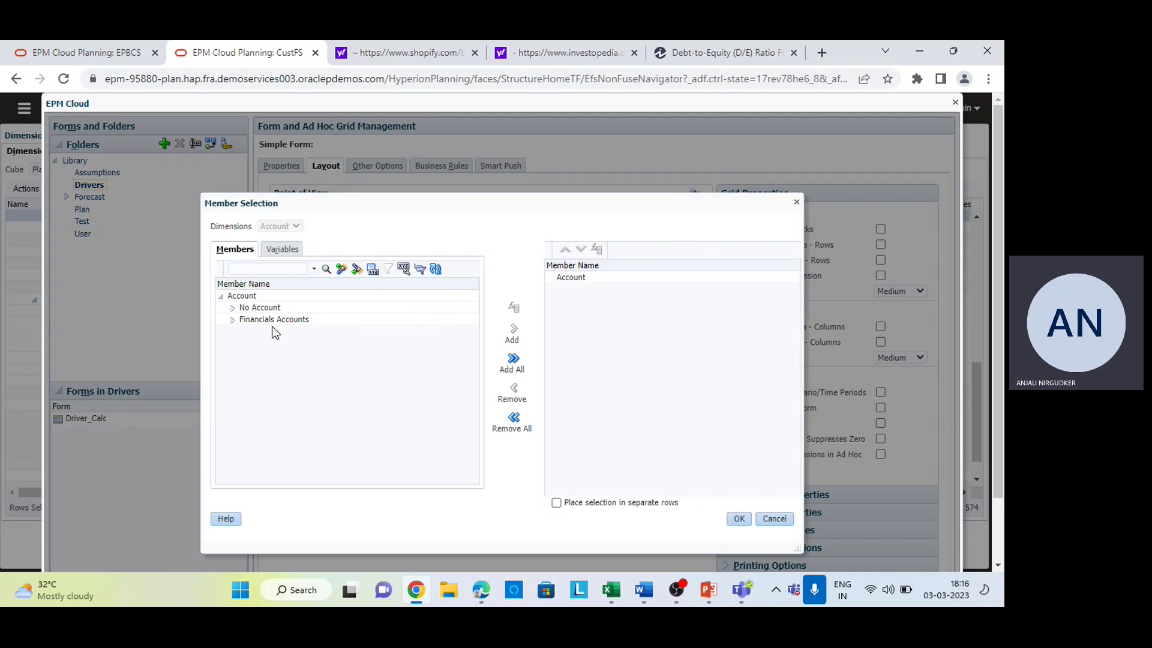
# Step: Set the Account rows to IDescendants("Balance Sheet KPIs") under Financials Accounts > Balance Sheet Planning
pyautogui.click(237, 320)
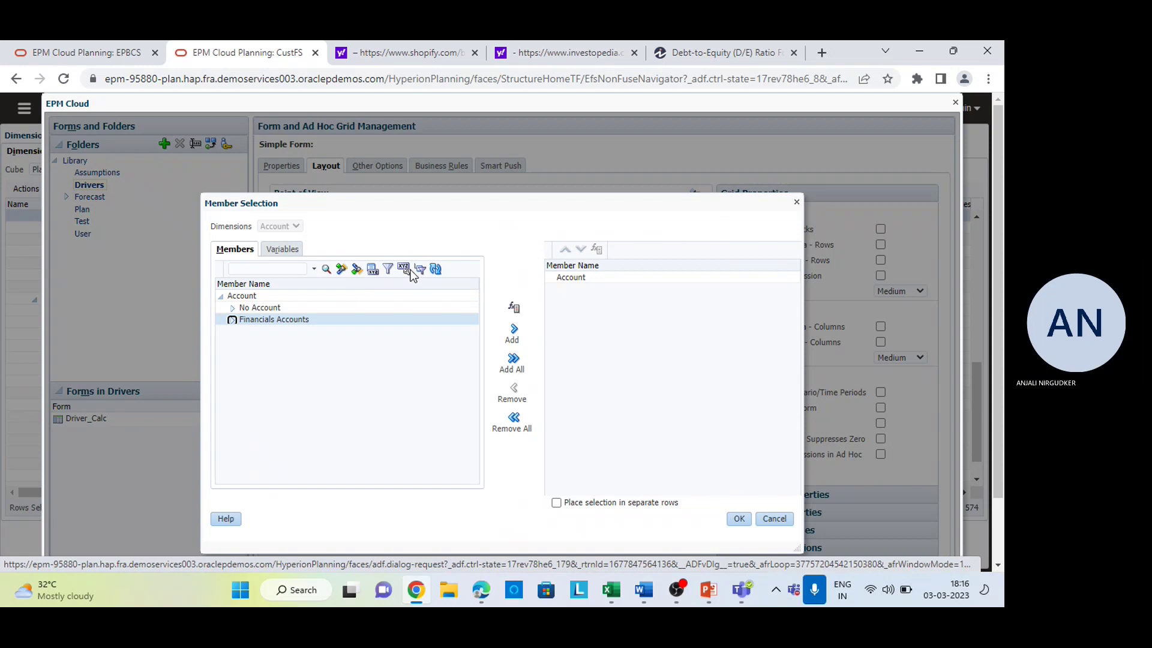
pyautogui.click(233, 322)
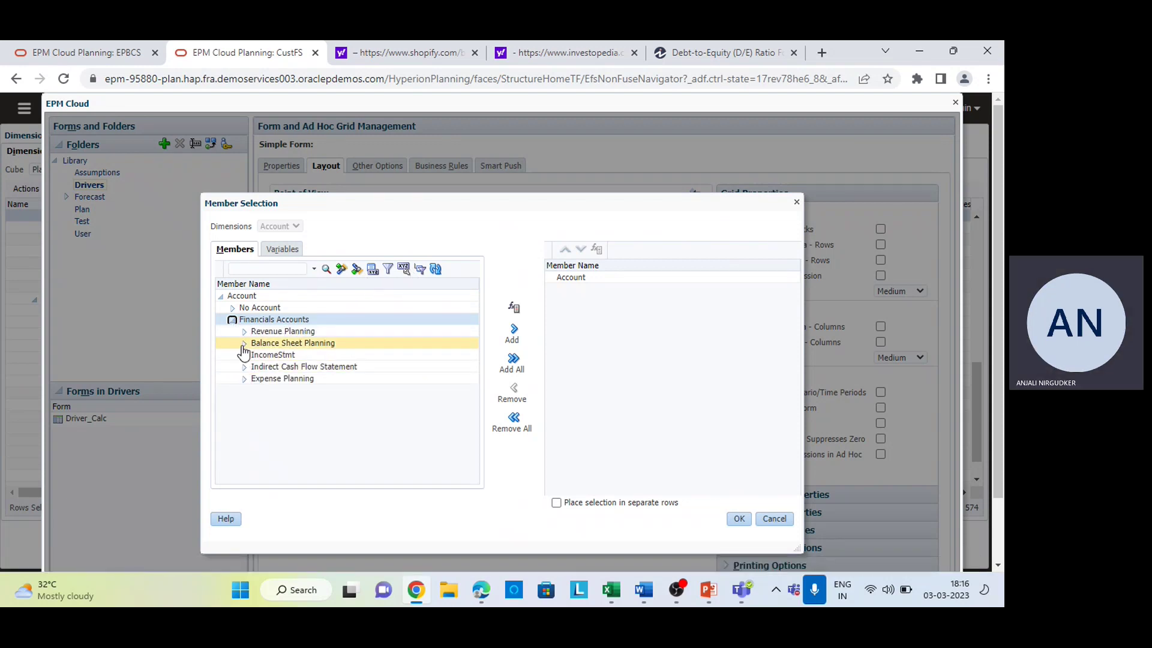
pyautogui.click(243, 344)
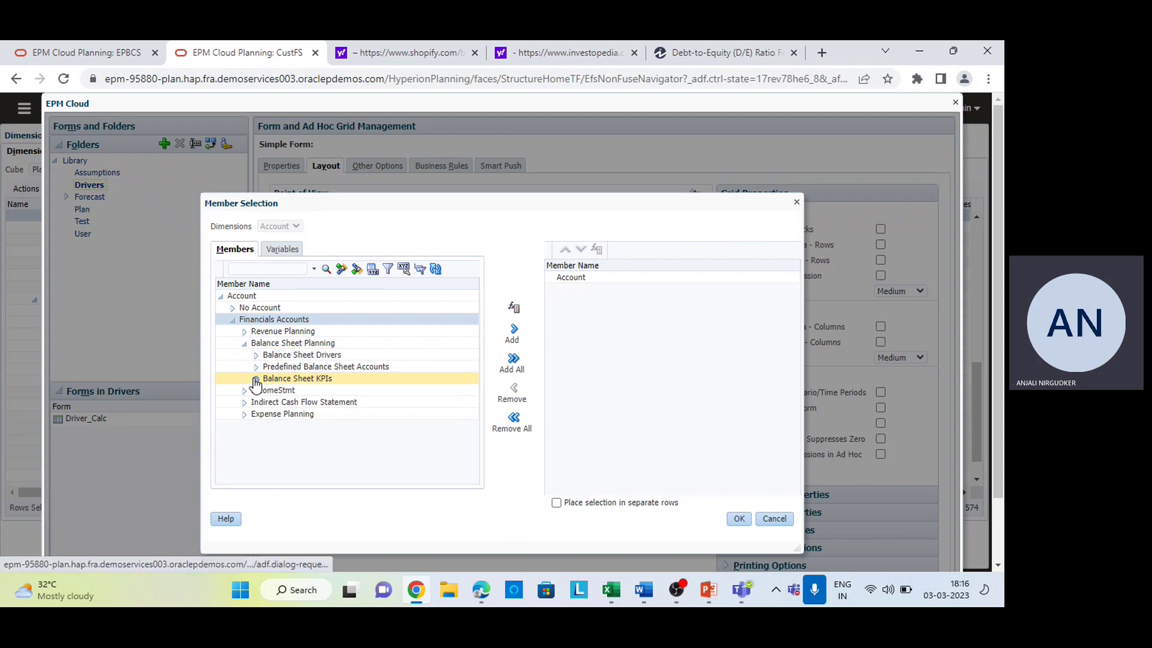
pyautogui.click(257, 379)
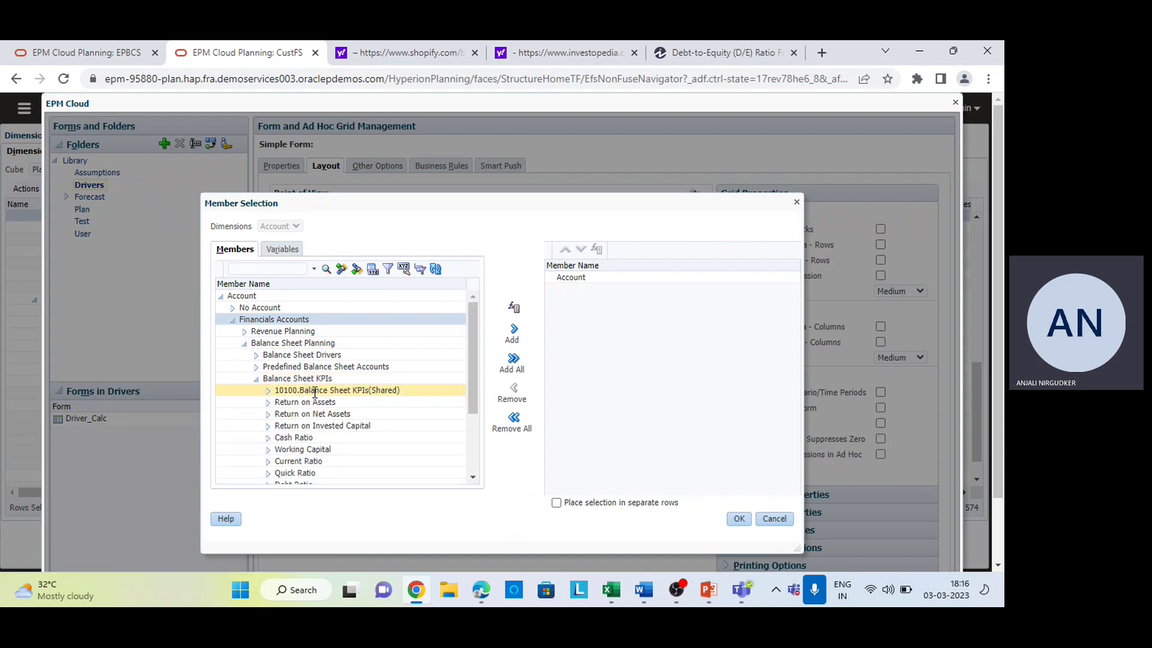
pyautogui.scroll(-2, 314, 393)
pyautogui.click(313, 348)
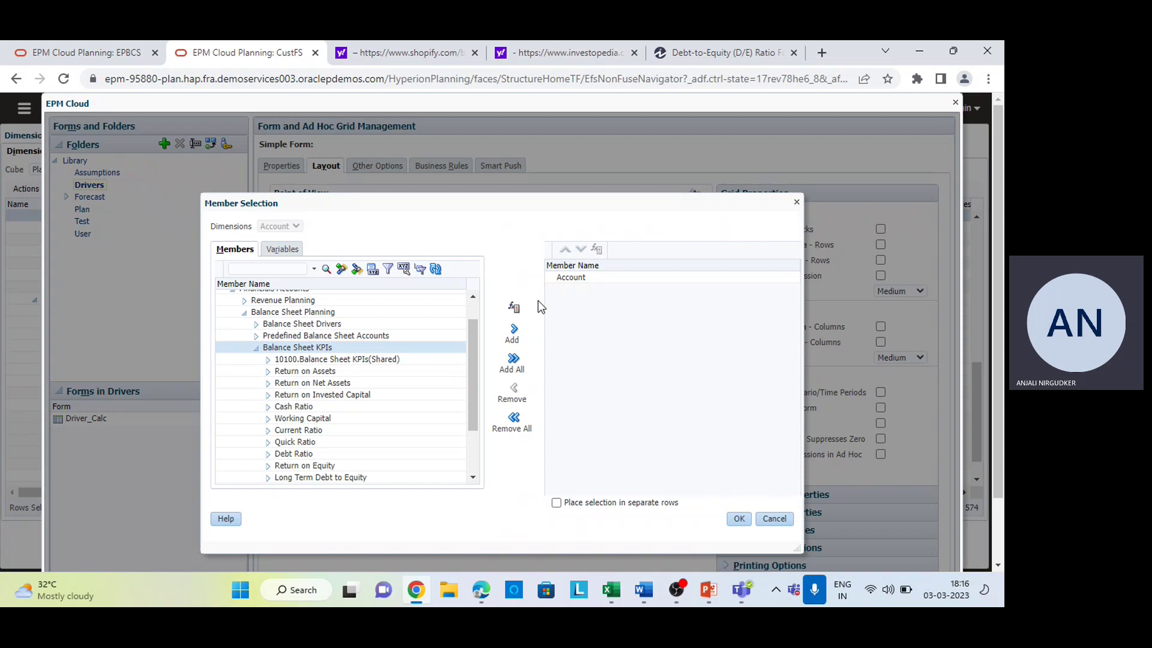
pyautogui.click(512, 307)
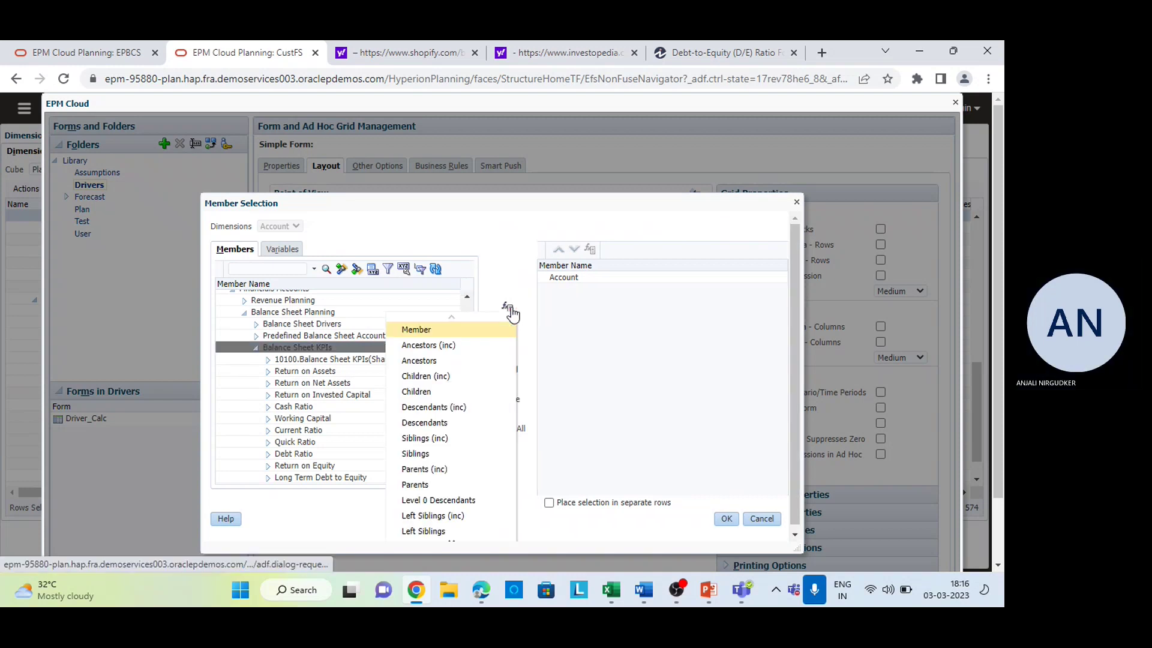
pyautogui.click(450, 407)
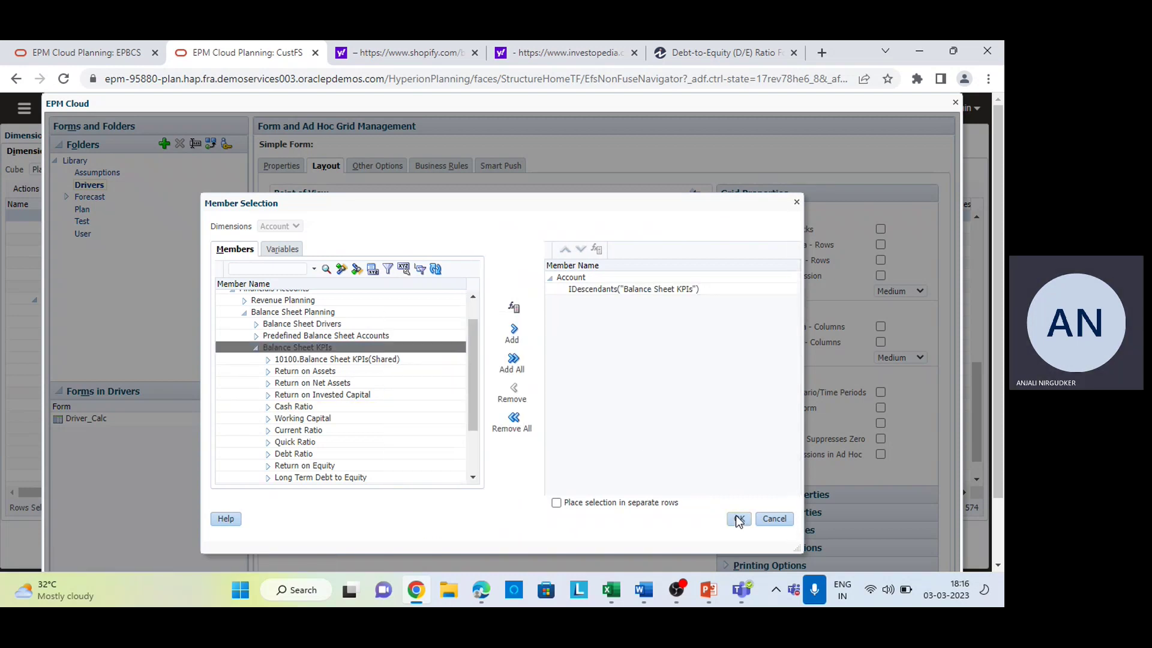
pyautogui.click(739, 520)
# Step: Set the Entity column to 10001 and the Product column to Iphone_14_Pro
pyautogui.click(608, 457)
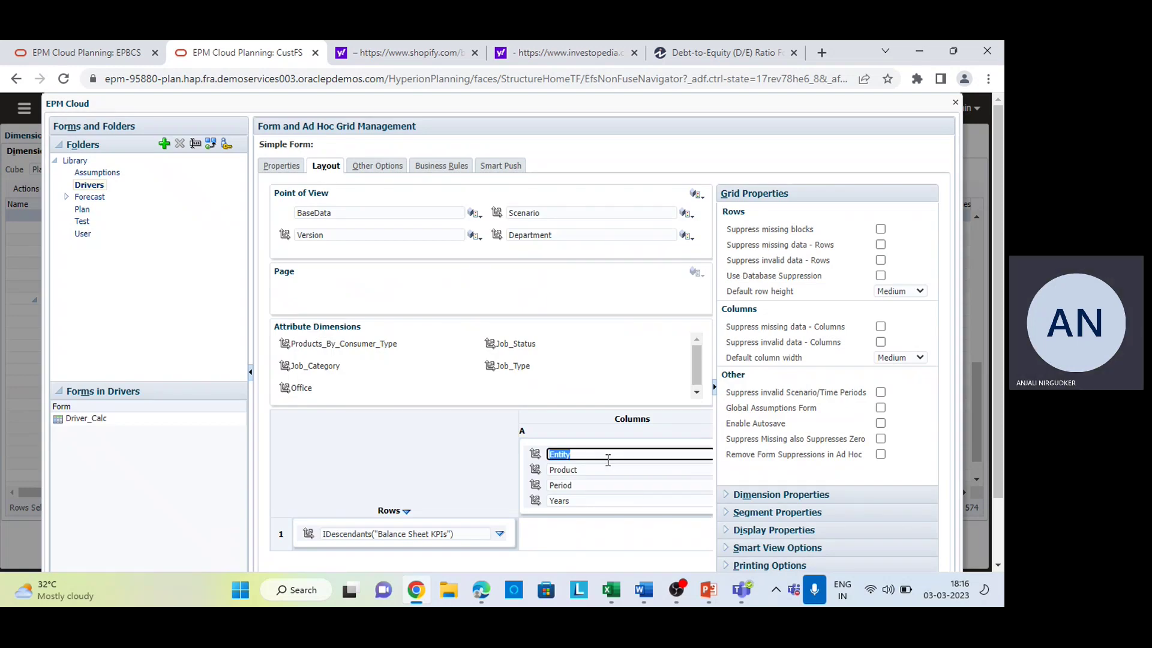
pyautogui.write('10001')
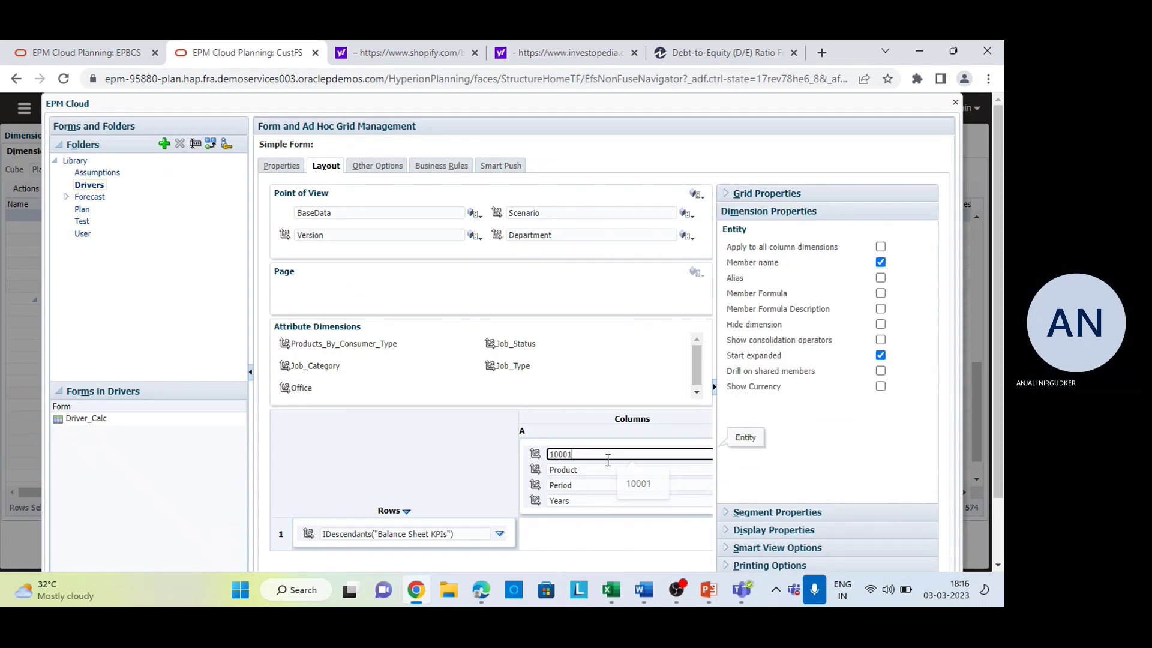
pyautogui.press('Return')
pyautogui.click(594, 470)
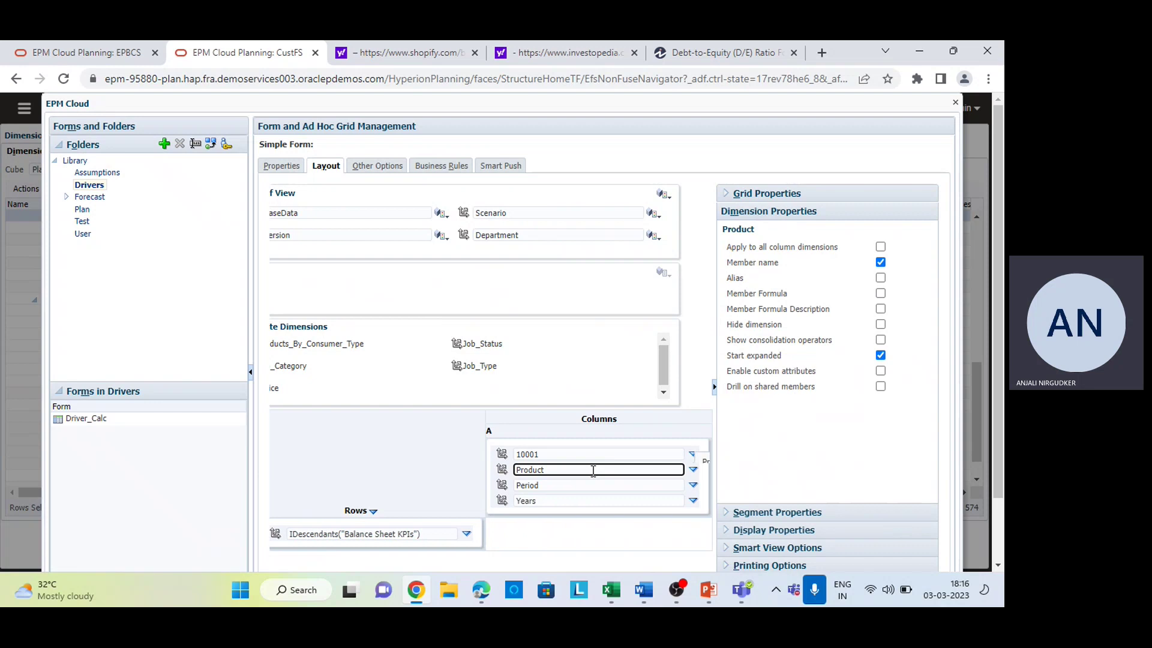
pyautogui.click(695, 469)
pyautogui.click(720, 472)
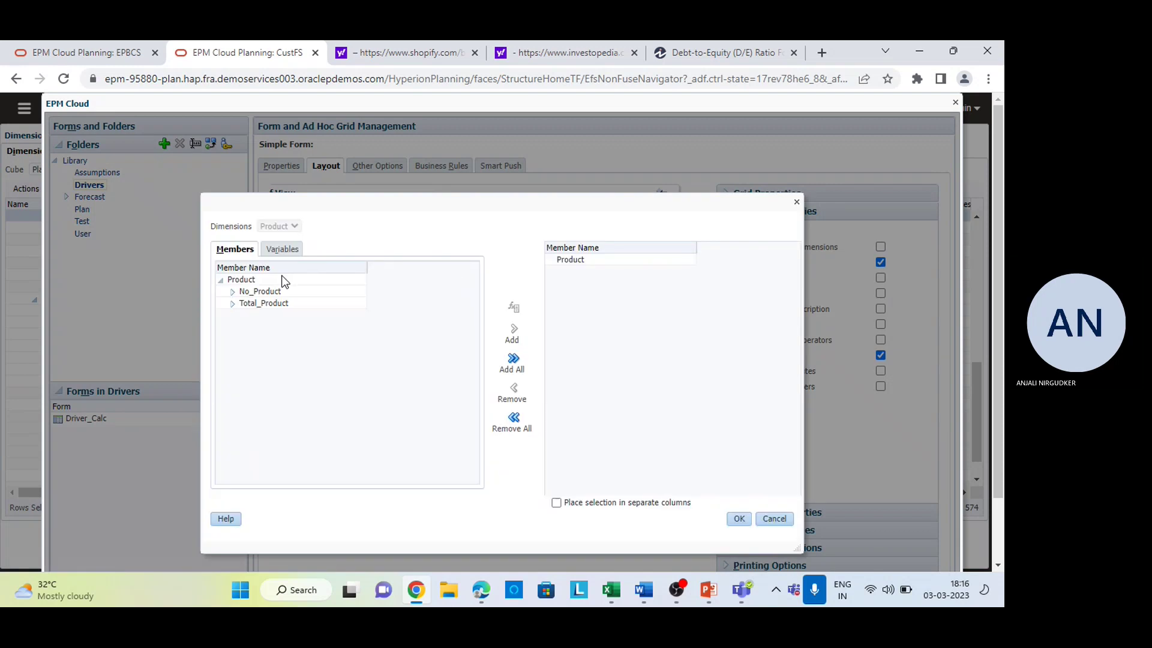
pyautogui.click(232, 319)
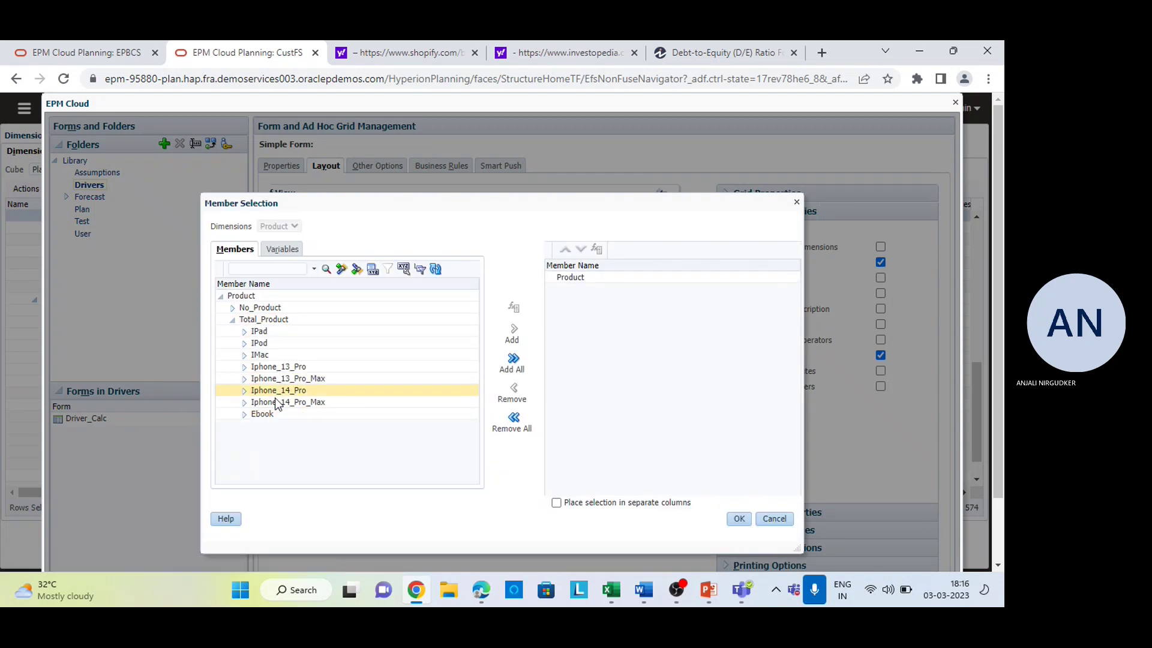
pyautogui.click(278, 390)
pyautogui.click(510, 326)
pyautogui.click(738, 518)
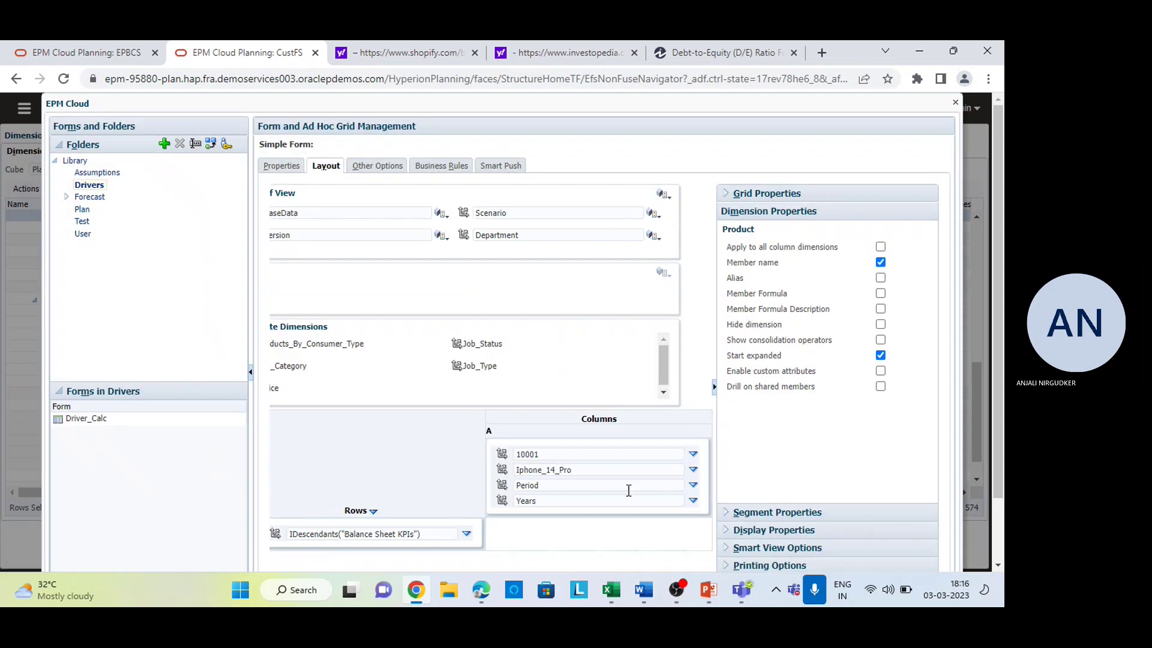
# Step: Set the Period column to Dec and Years to FY22
pyautogui.doubleClick(594, 486)
pyautogui.write('Dec')
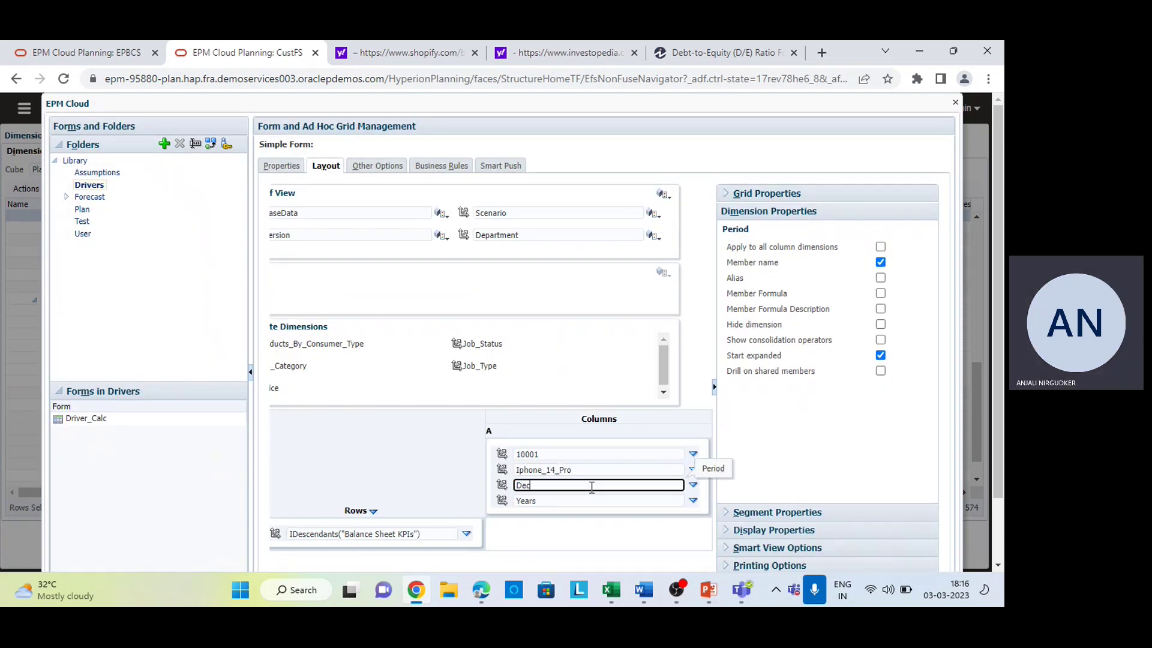
pyautogui.doubleClick(575, 499)
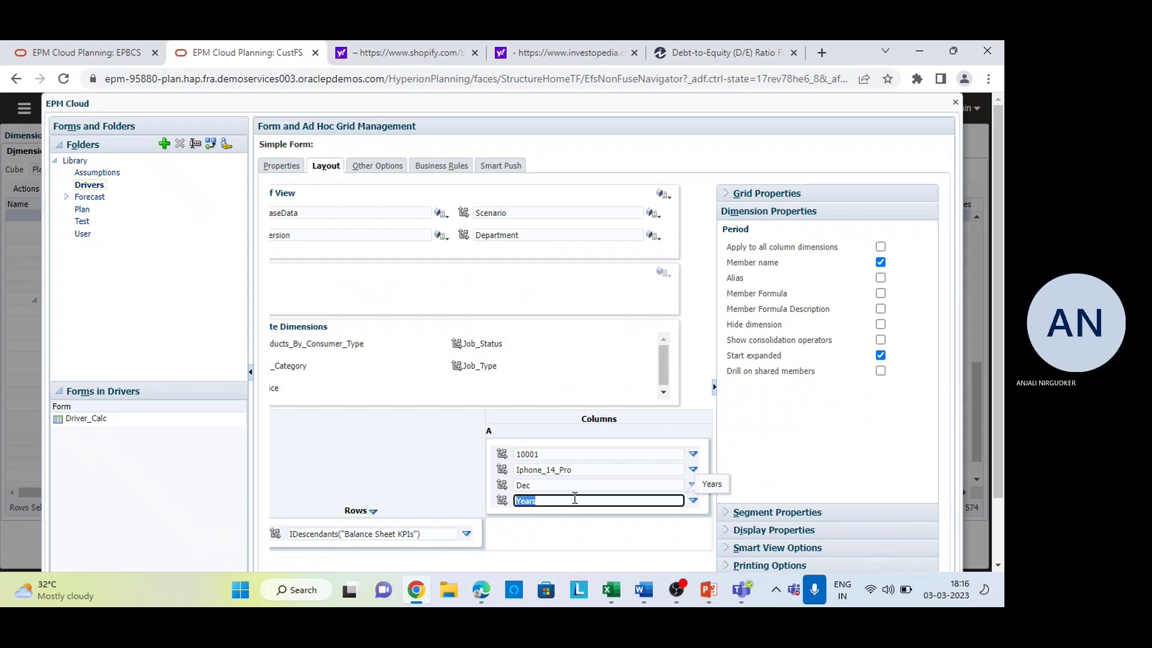
pyautogui.write('FY22')
# Step: Set the point of view to Scenario Actual, Department 880 and Version Working
pyautogui.doubleClick(502, 215)
pyautogui.write('Actual')
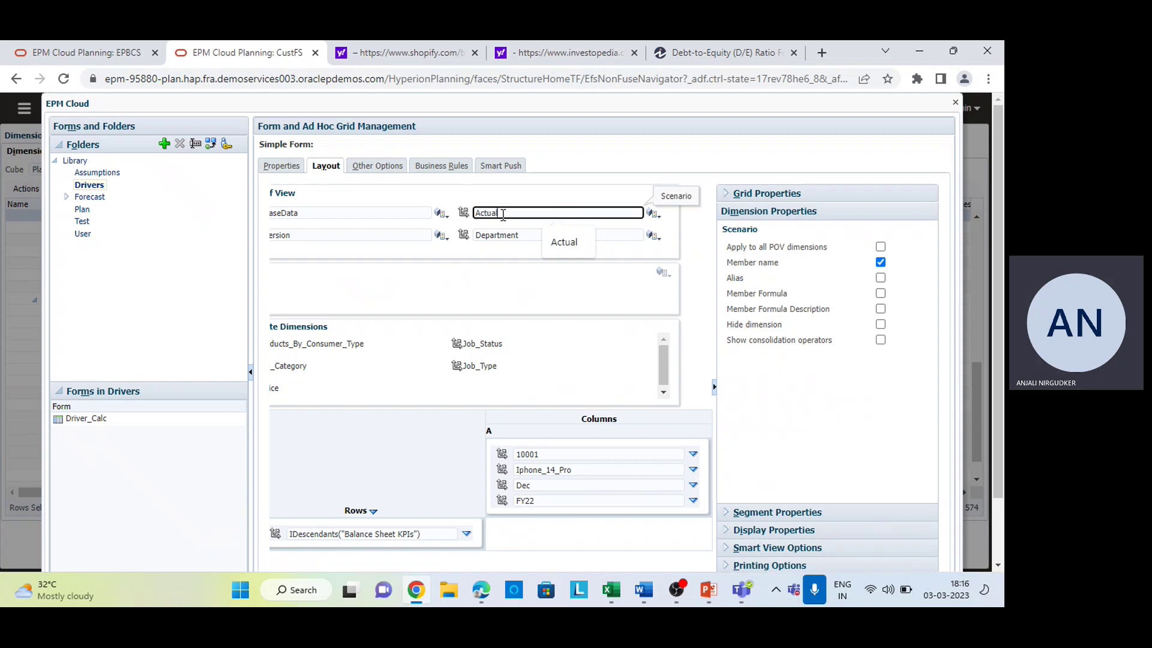
pyautogui.doubleClick(519, 235)
pyautogui.write('880')
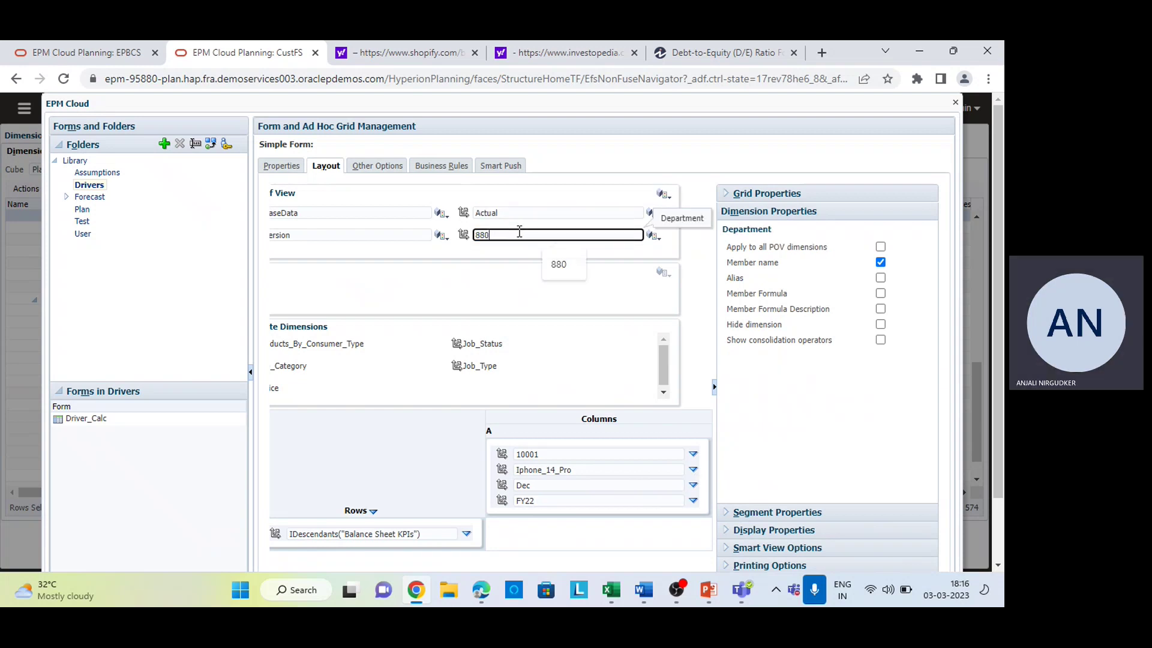
pyautogui.click(344, 235)
pyautogui.doubleClick(344, 234)
pyautogui.write('Working')
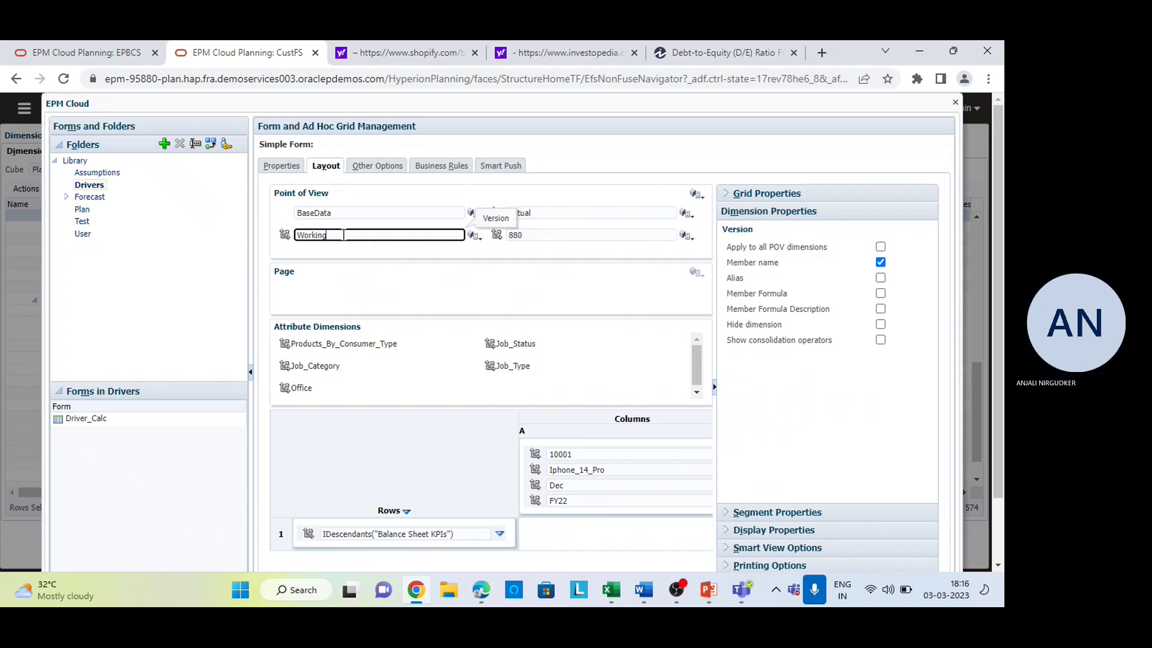
pyautogui.click(354, 261)
# Step: Save the Ratios form and acknowledge the saved confirmation
pyautogui.scroll(-1, 354, 261)
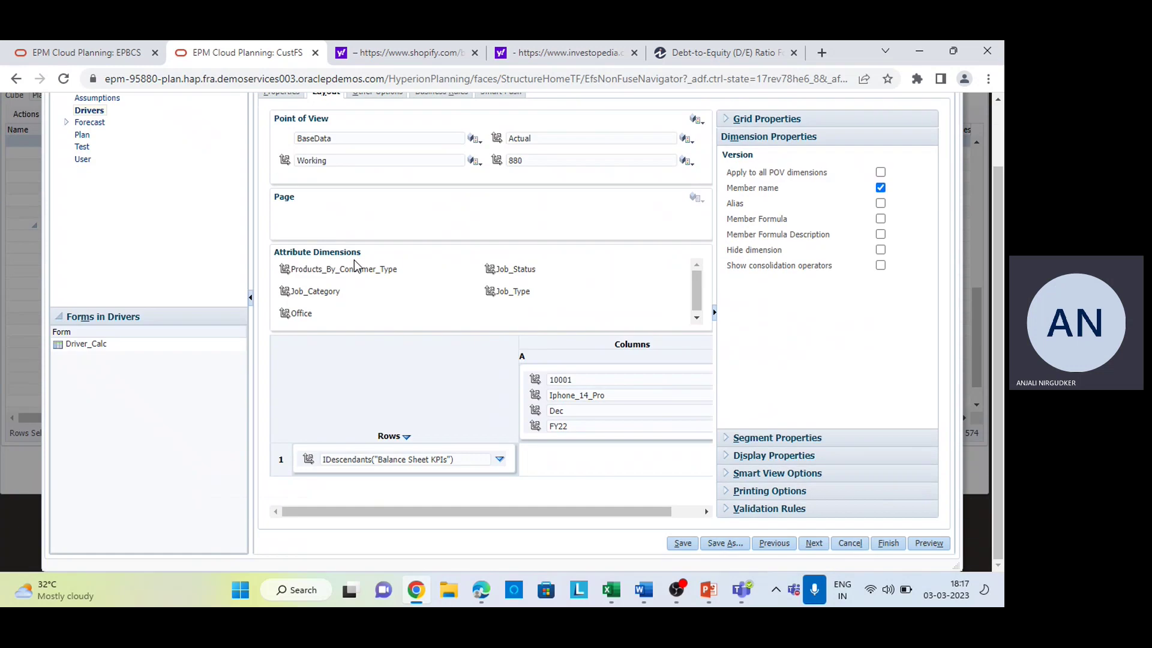
pyautogui.click(684, 543)
pyautogui.click(601, 189)
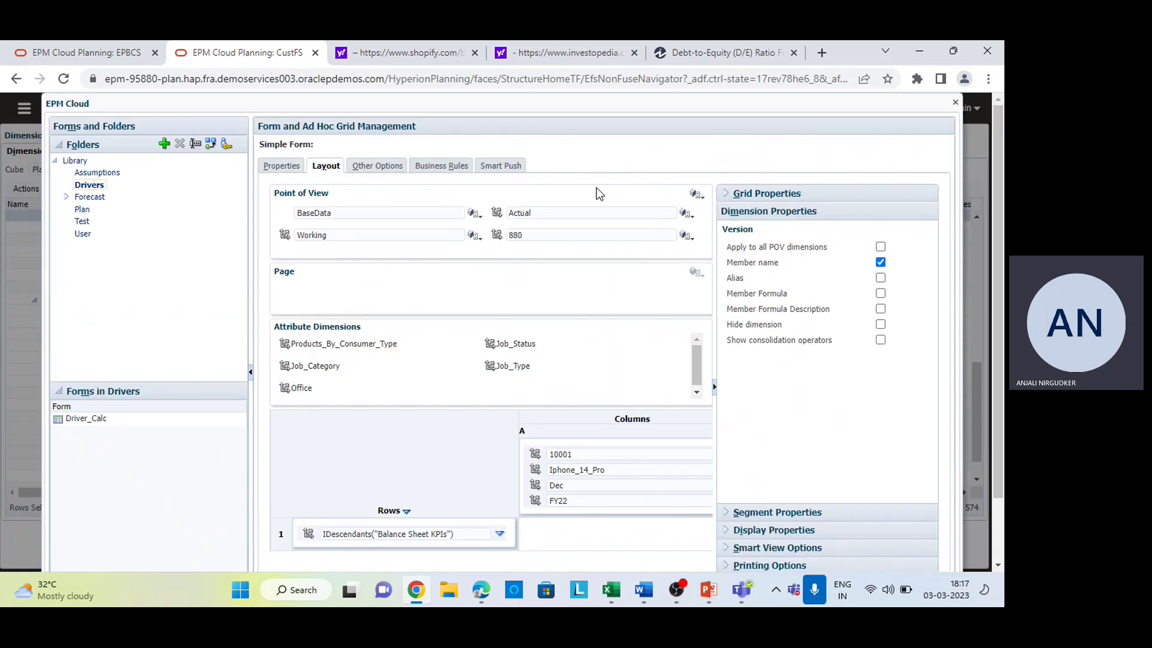
# Step: Preview the form and dismiss the 'form Ratios is invalid' message
pyautogui.scroll(-1, 805, 443)
pyautogui.click(918, 544)
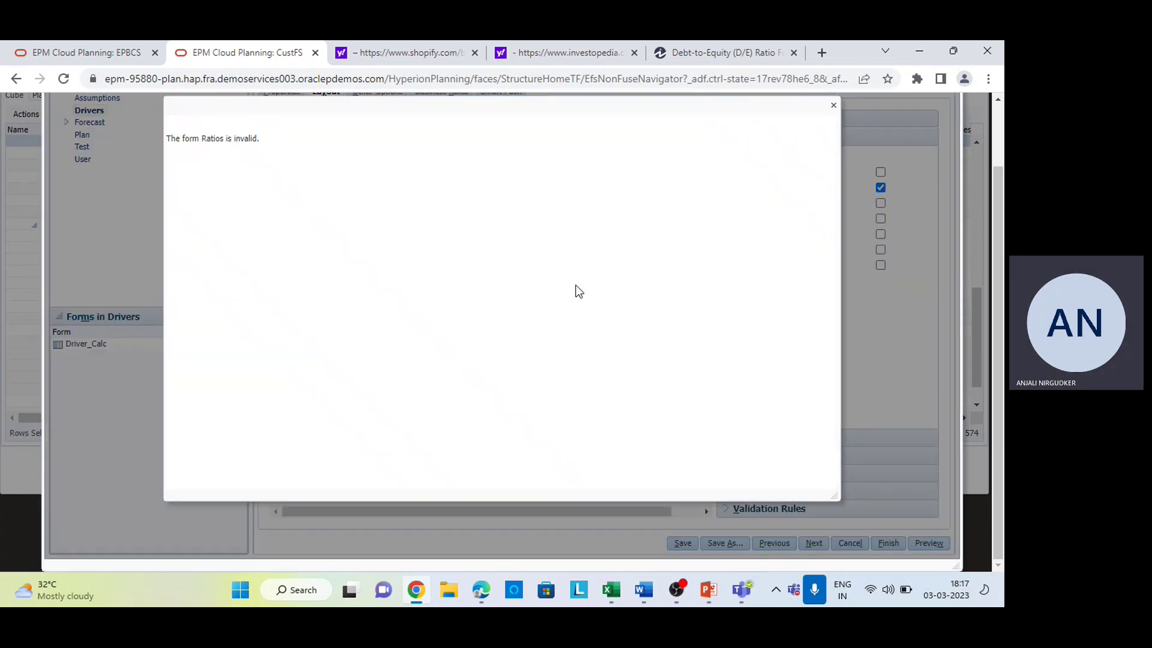
pyautogui.scroll(1, 354, 218)
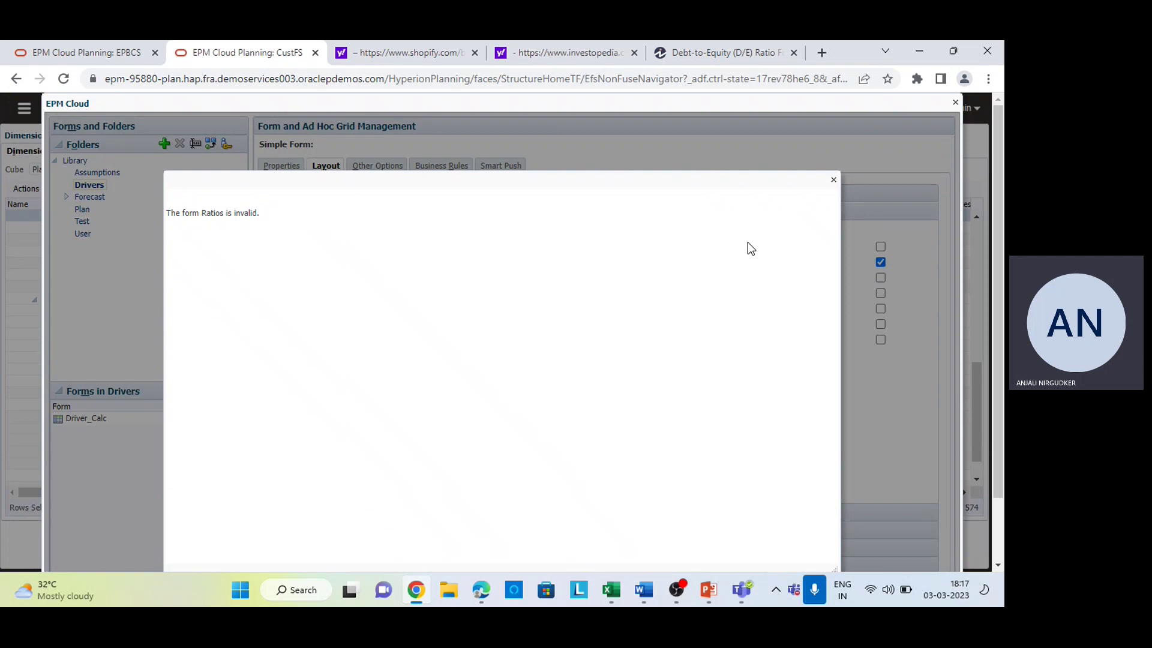
pyautogui.click(833, 179)
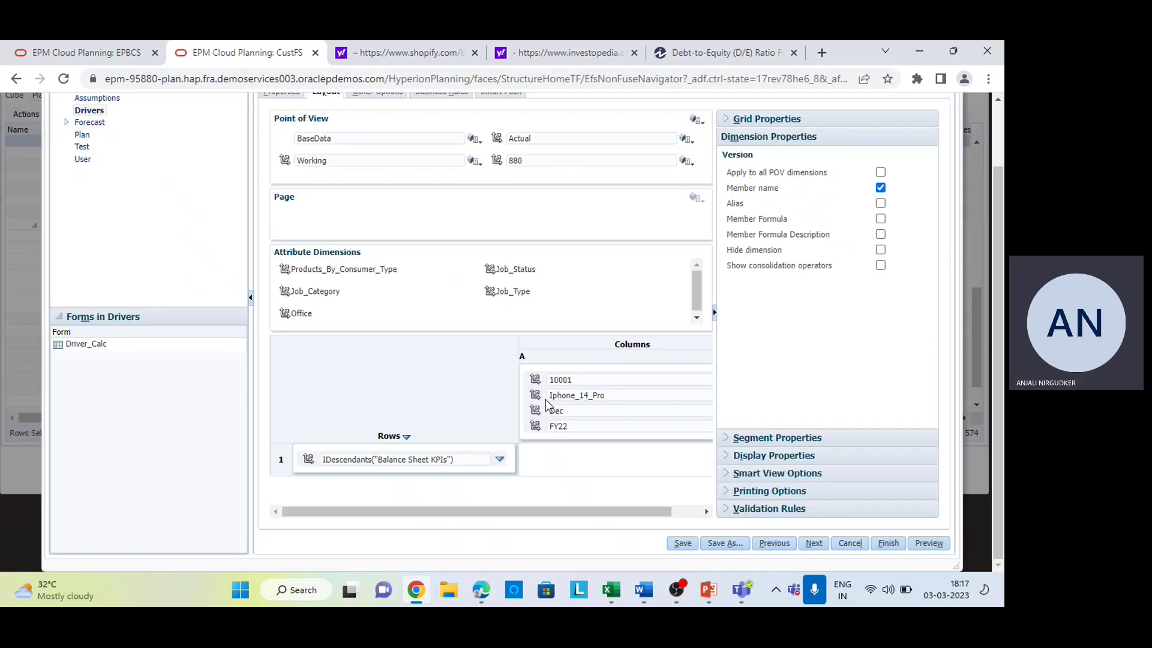
pyautogui.scroll(1, 508, 303)
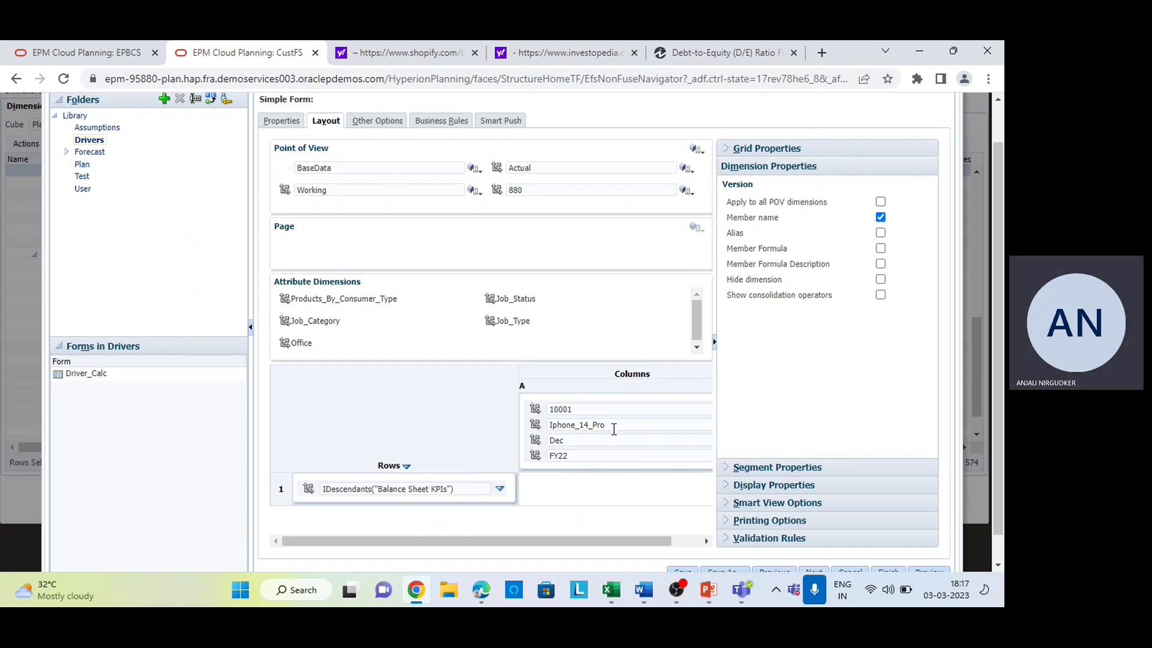
pyautogui.scroll(-1, 561, 429)
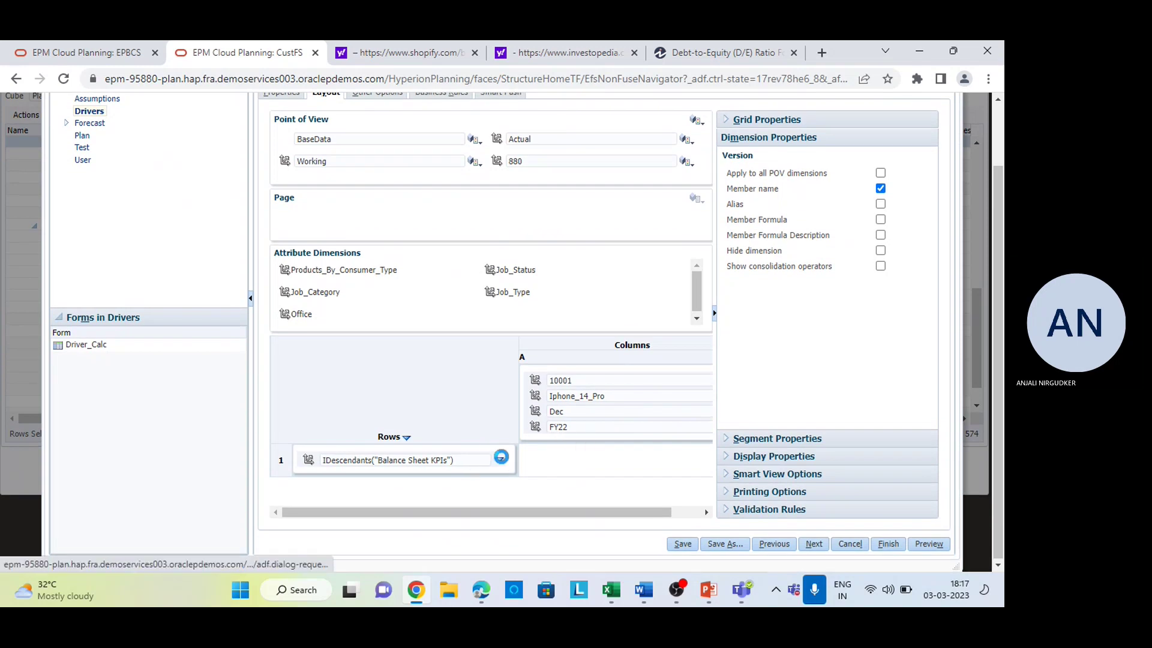
# Step: Replace the IDescendants(Balance Sheet KPIs) rows with the single Quick Ratio member
pyautogui.click(500, 460)
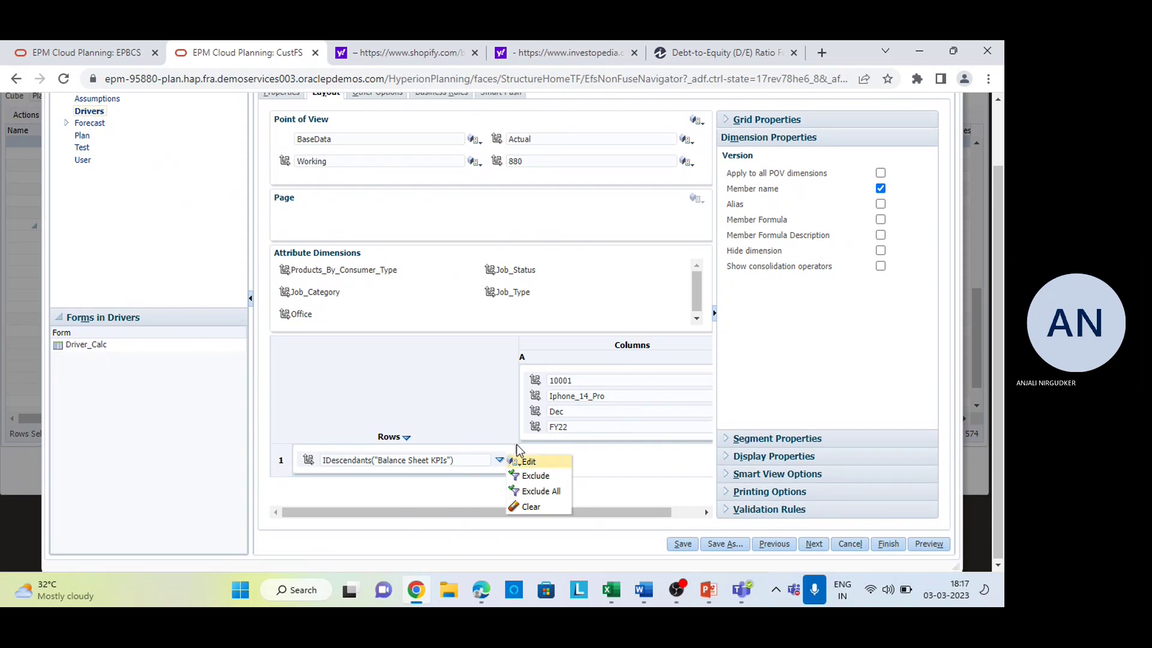
pyautogui.click(527, 462)
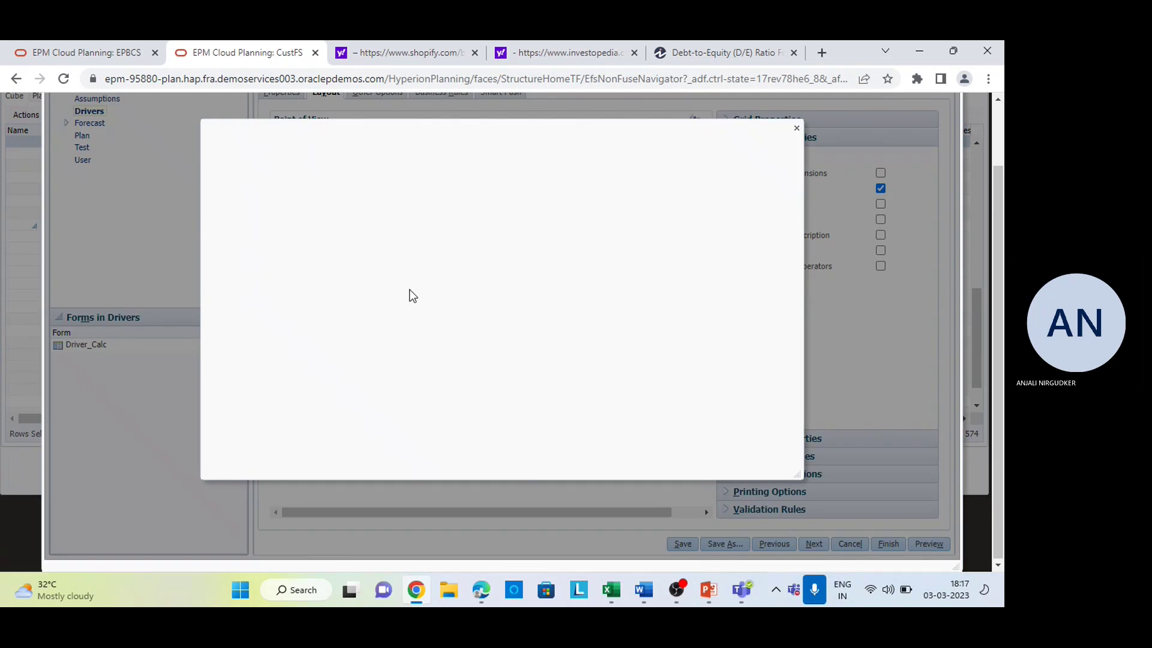
pyautogui.click(708, 215)
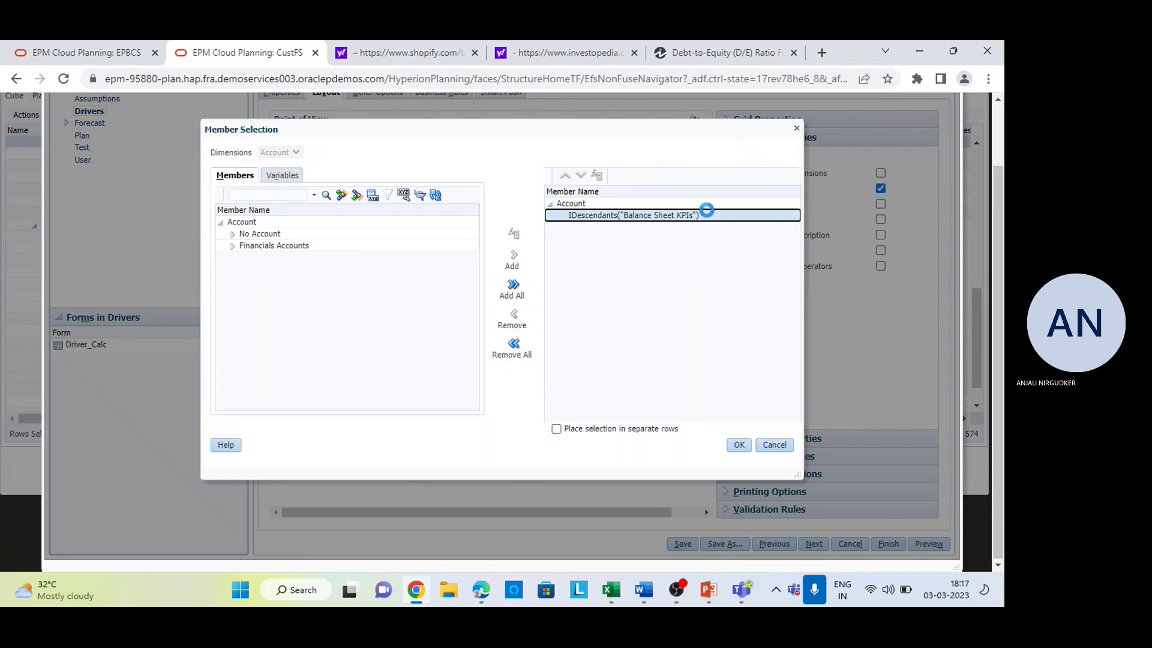
pyautogui.click(513, 324)
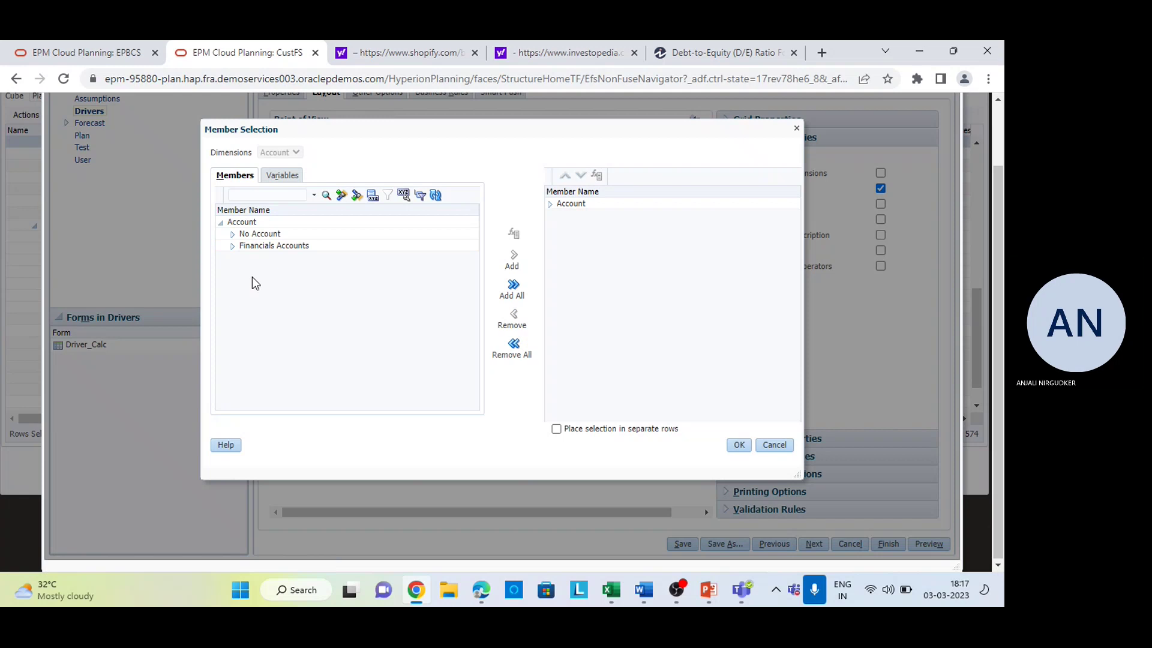
pyautogui.click(232, 246)
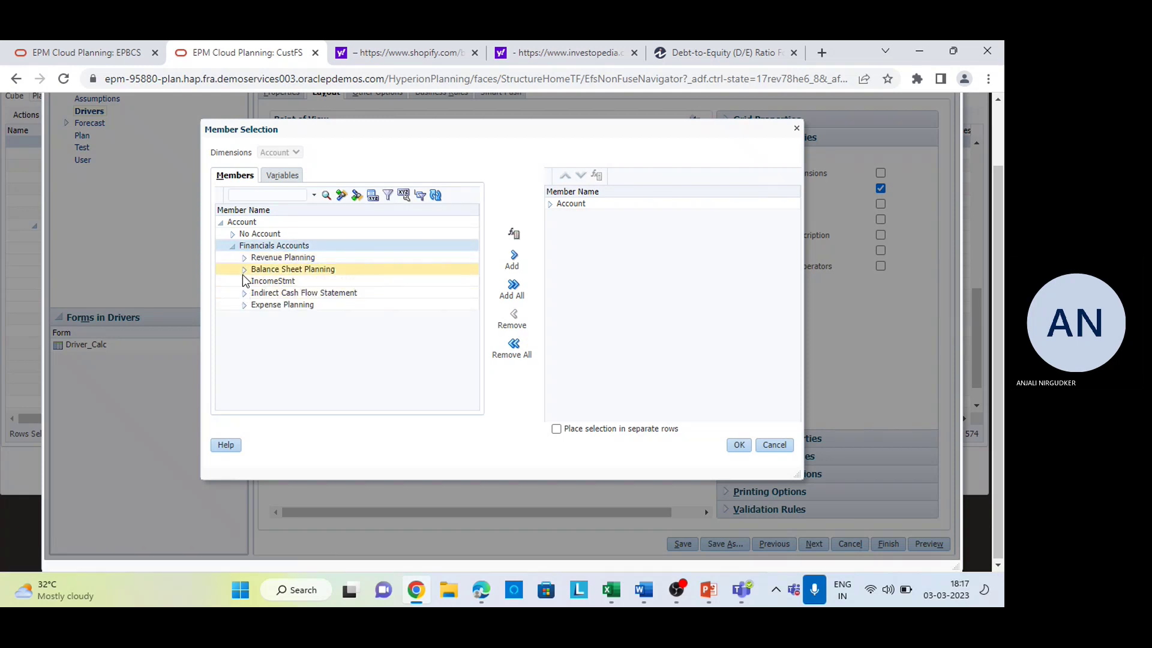
pyautogui.click(247, 270)
pyautogui.click(244, 270)
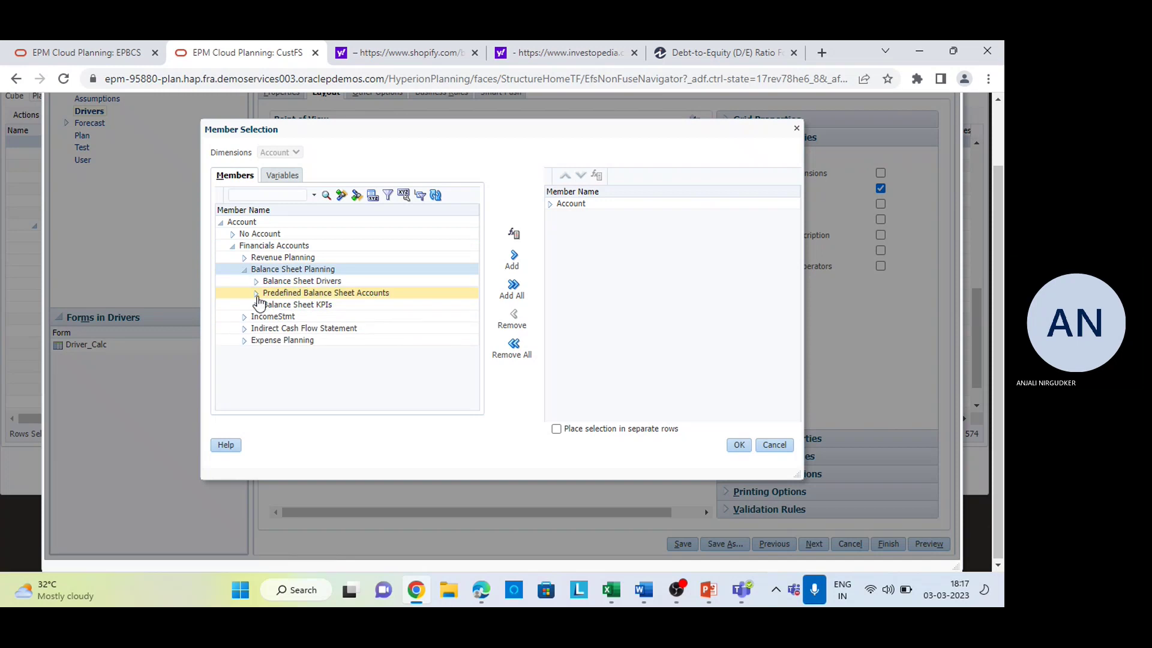
pyautogui.click(256, 305)
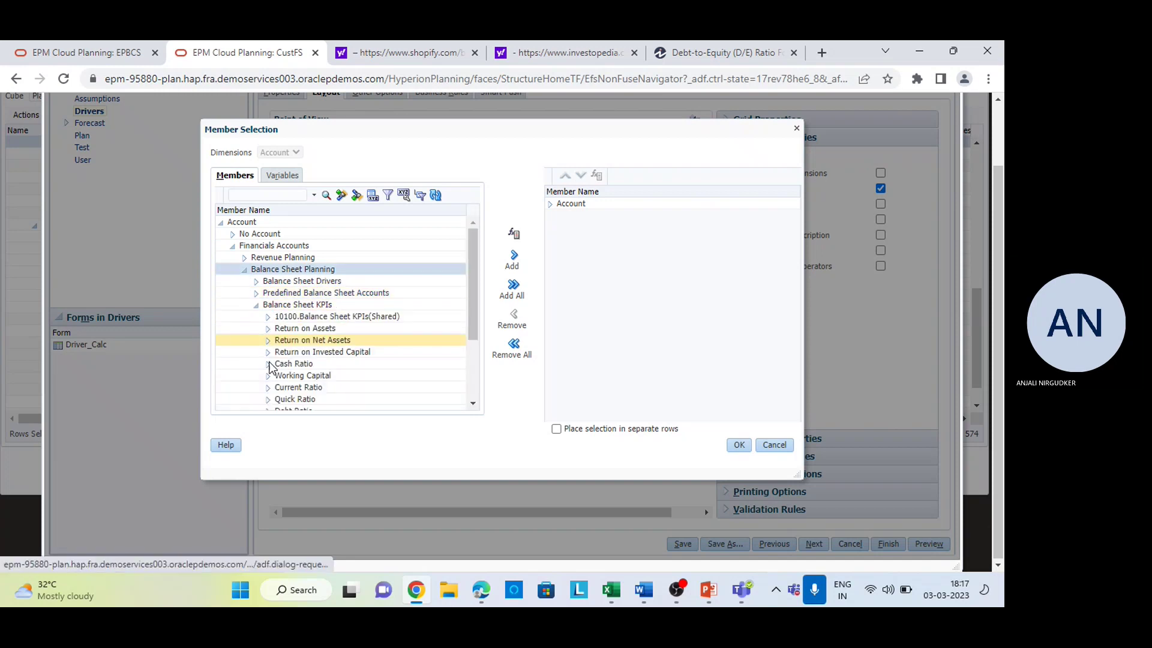
pyautogui.click(292, 399)
pyautogui.click(514, 257)
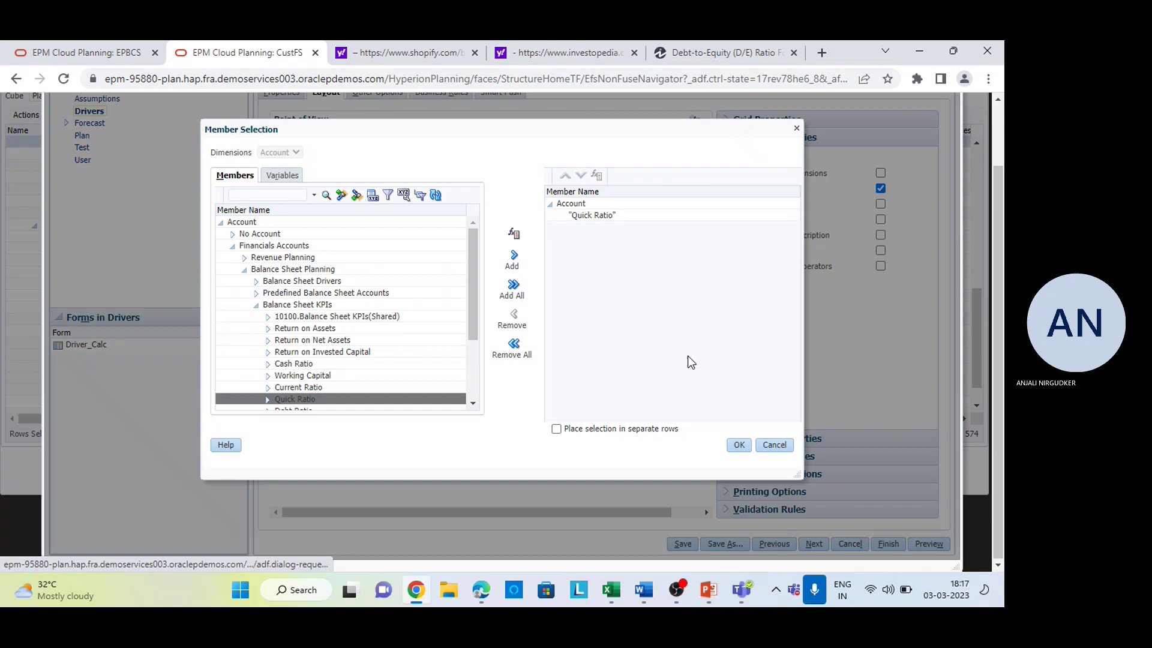
pyautogui.click(740, 445)
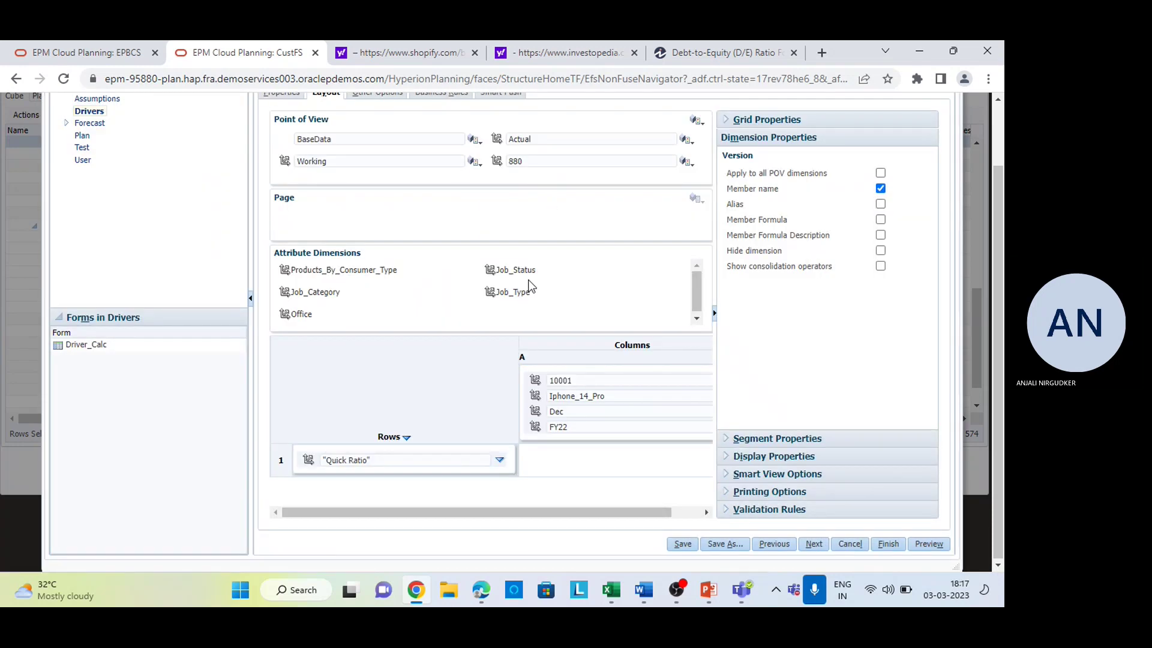
# Step: Reselect 880 as the Department point-of-view member through member search
pyautogui.click(608, 161)
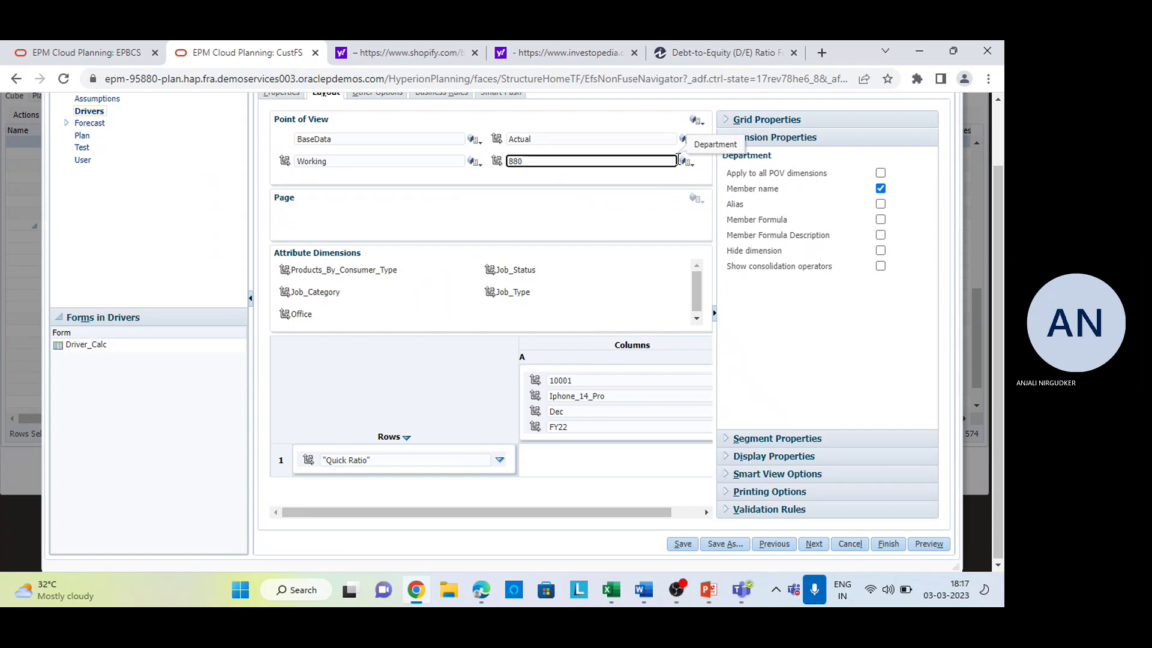
pyautogui.click(691, 163)
pyautogui.click(286, 197)
pyautogui.write('880')
pyautogui.click(326, 195)
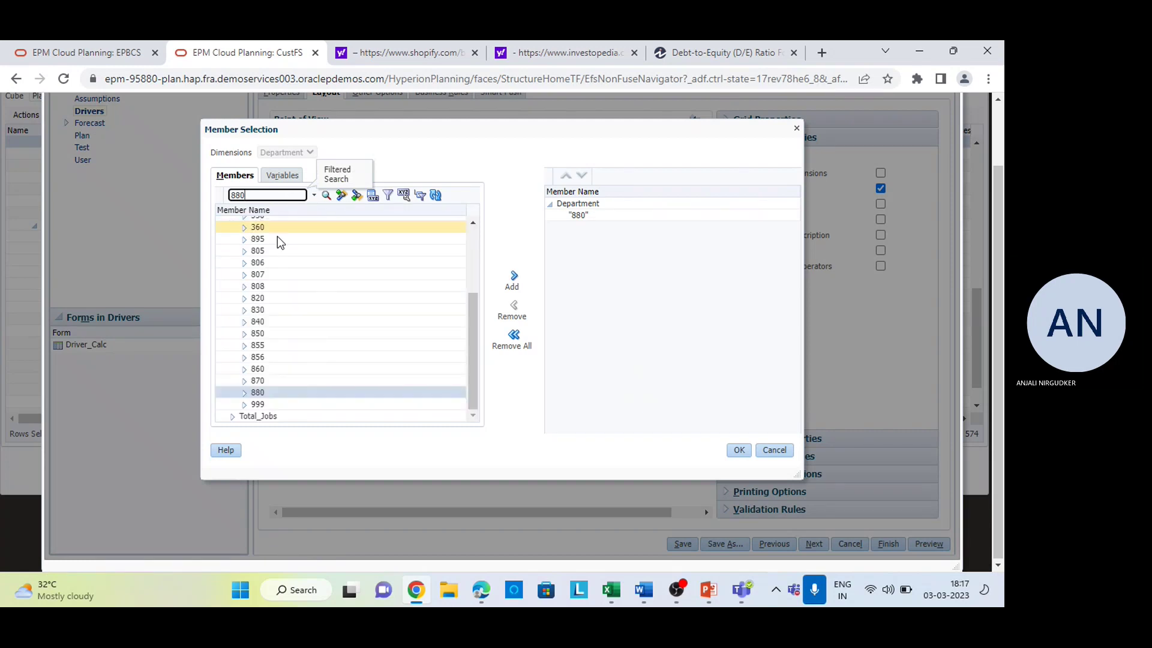
pyautogui.click(274, 391)
pyautogui.click(519, 279)
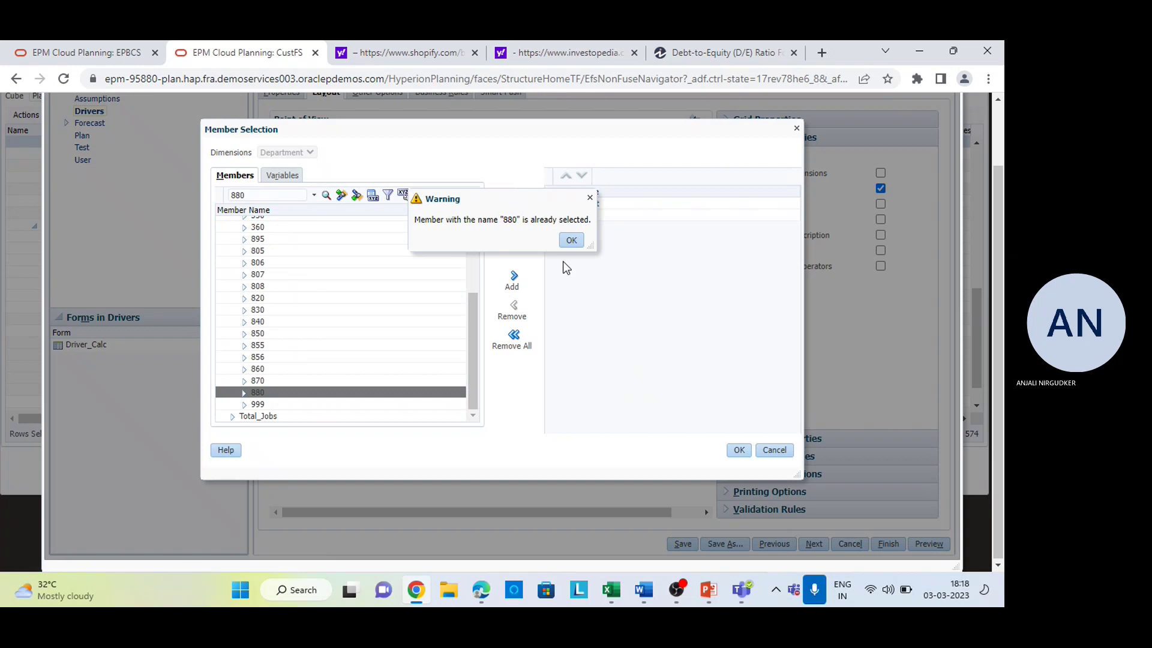
pyautogui.click(572, 240)
pyautogui.click(736, 451)
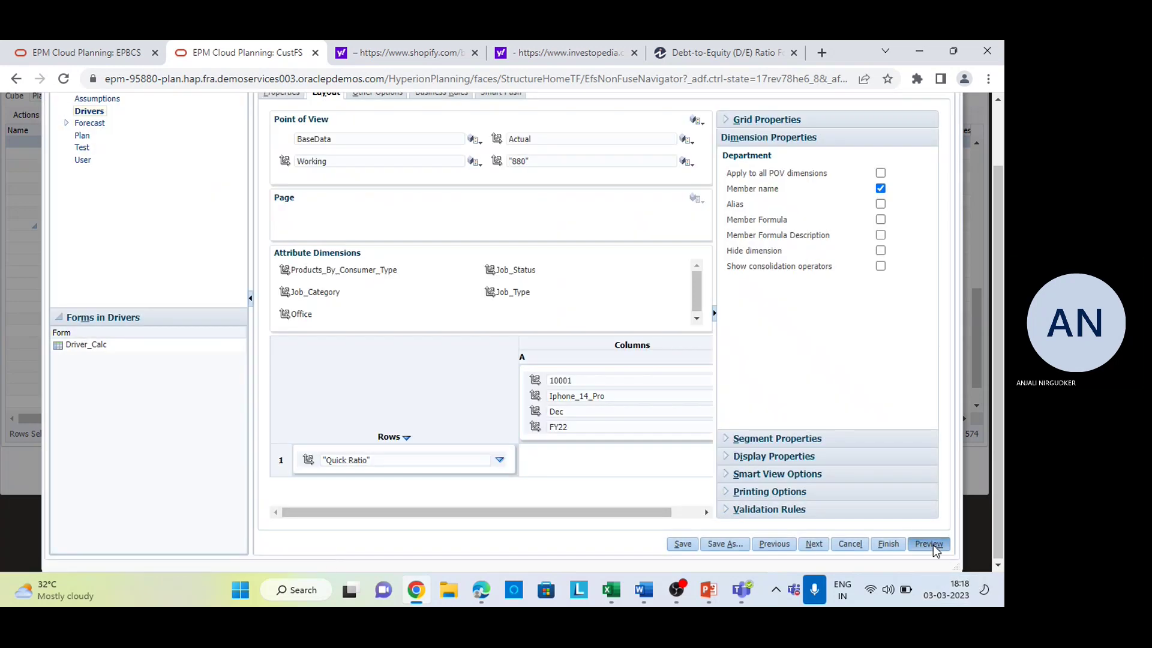
# Step: Preview the Ratios form showing Quick Ratio at 200%, then finish it
pyautogui.click(929, 543)
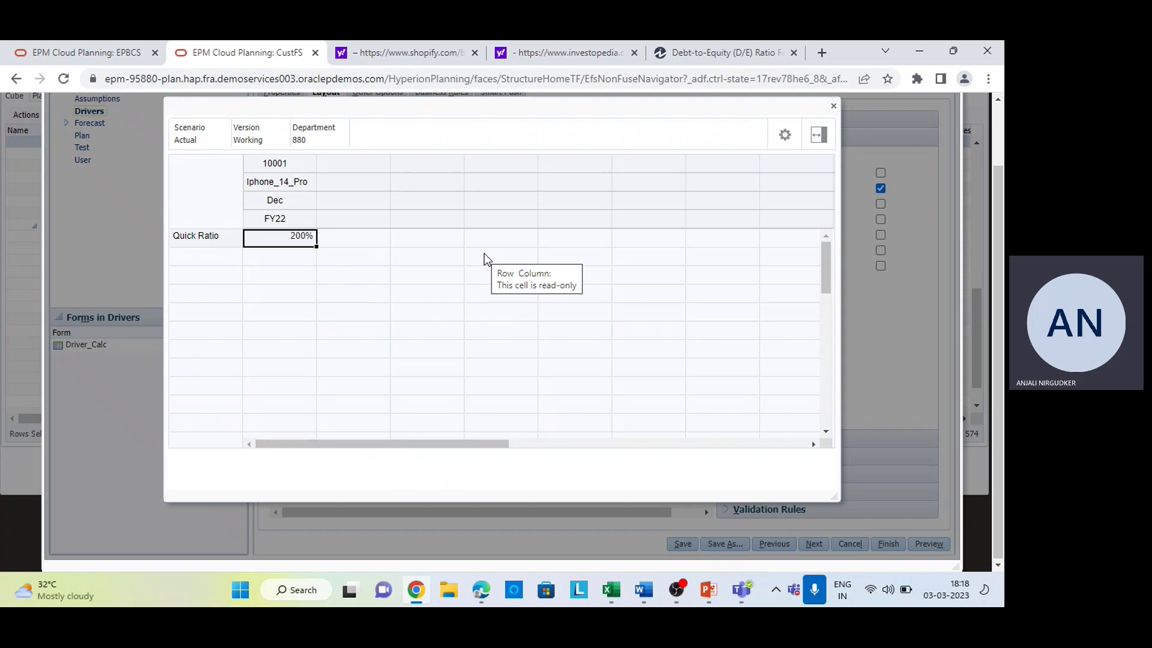
pyautogui.click(834, 107)
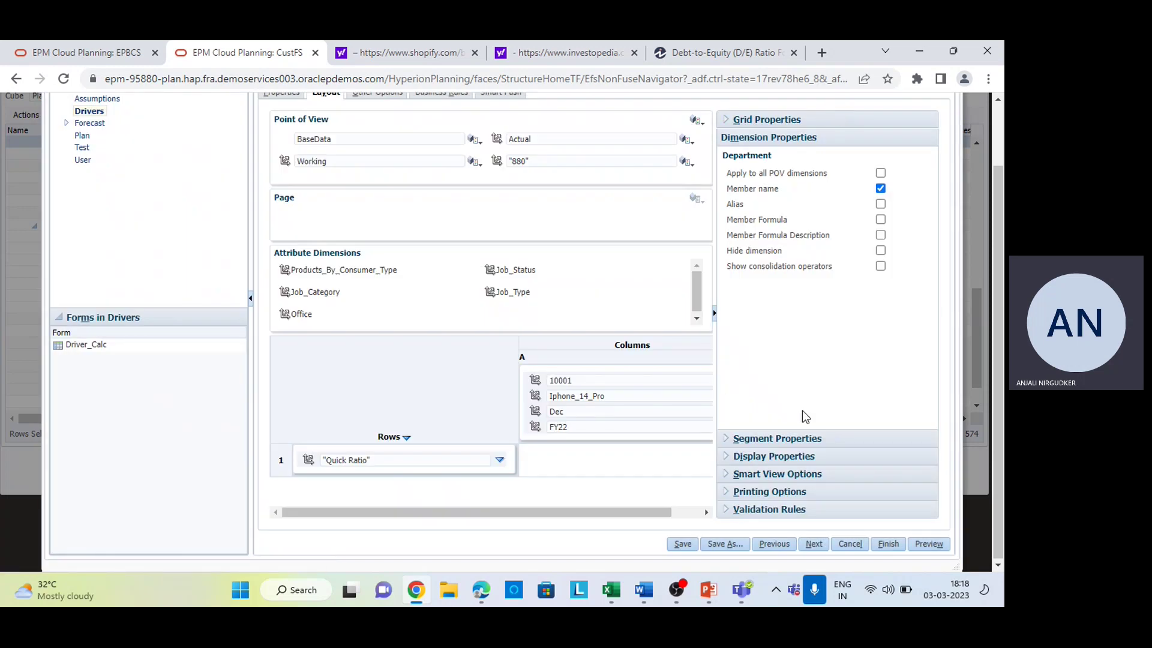
pyautogui.click(881, 545)
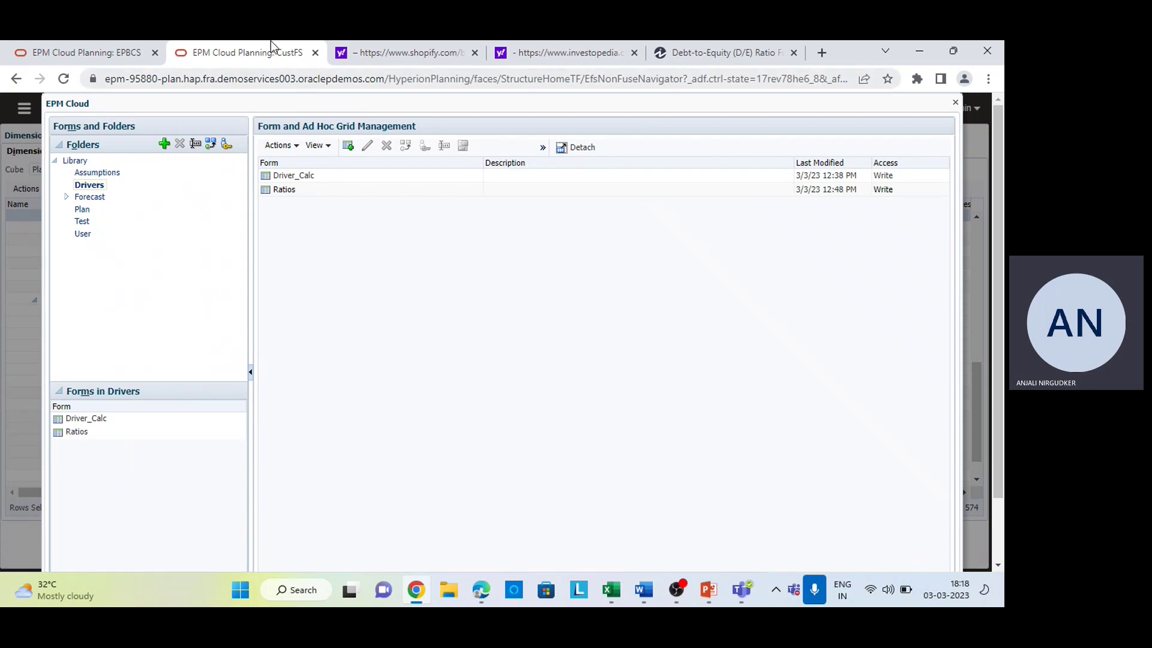
# Step: Close Form and Ad Hoc Grid Management and return to the Planning home page
pyautogui.click(108, 48)
pyautogui.click(213, 48)
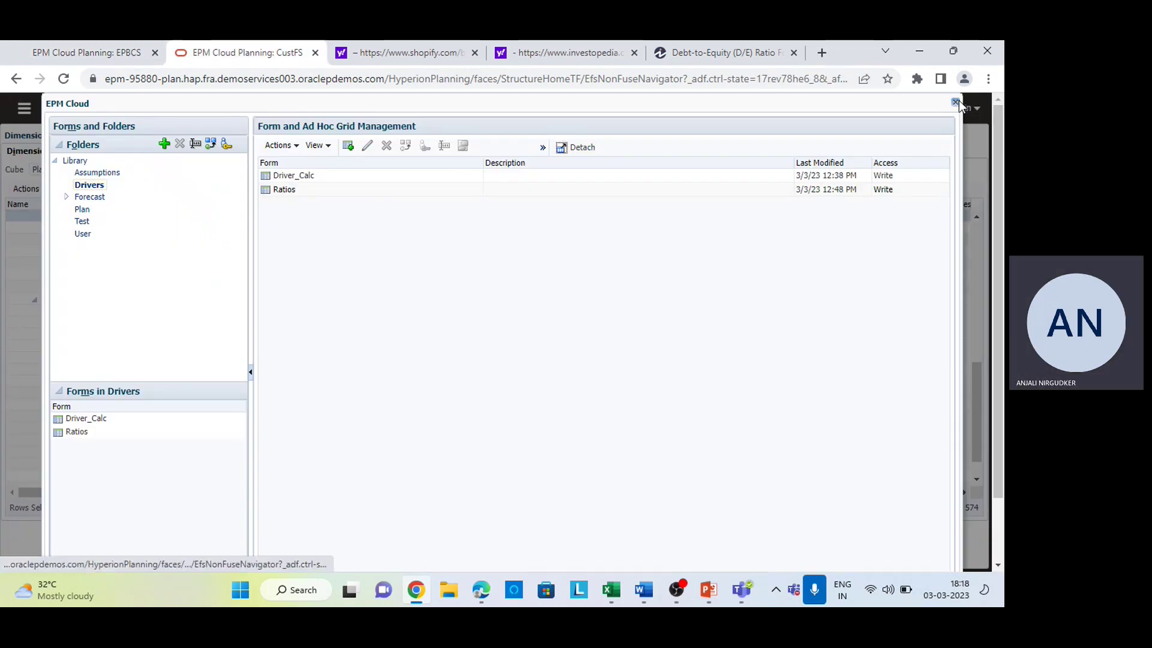
pyautogui.click(958, 99)
pyautogui.click(824, 108)
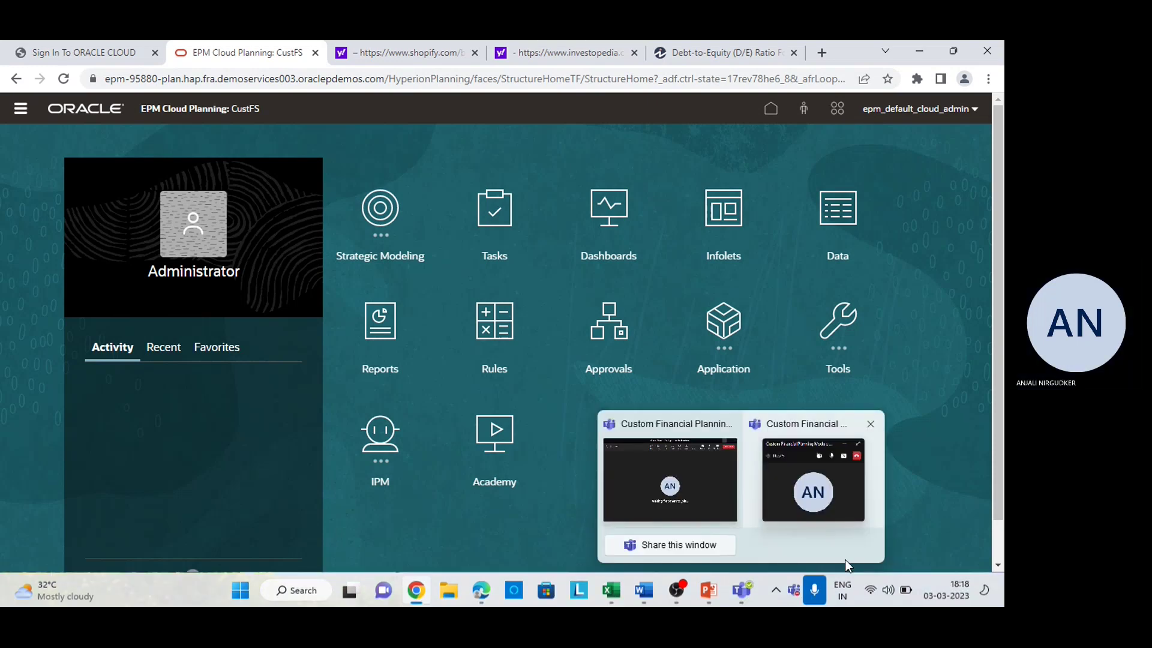
# Step: Switch to the Teams meeting window from the taskbar
pyautogui.click(794, 593)
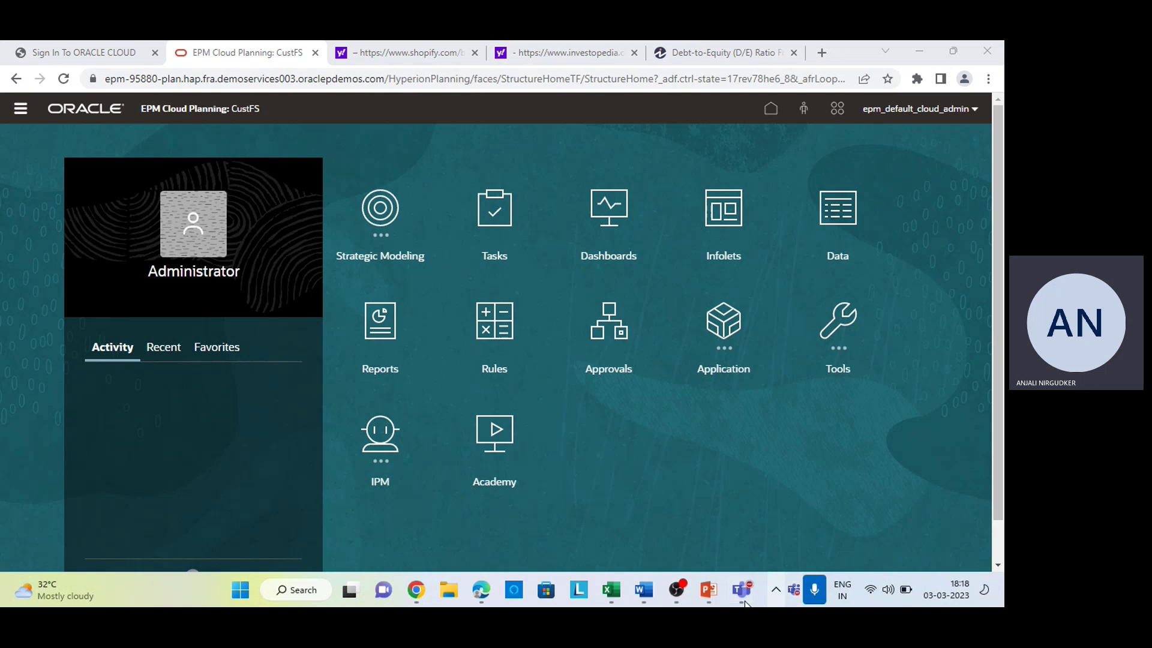
pyautogui.moveTo(747, 592)
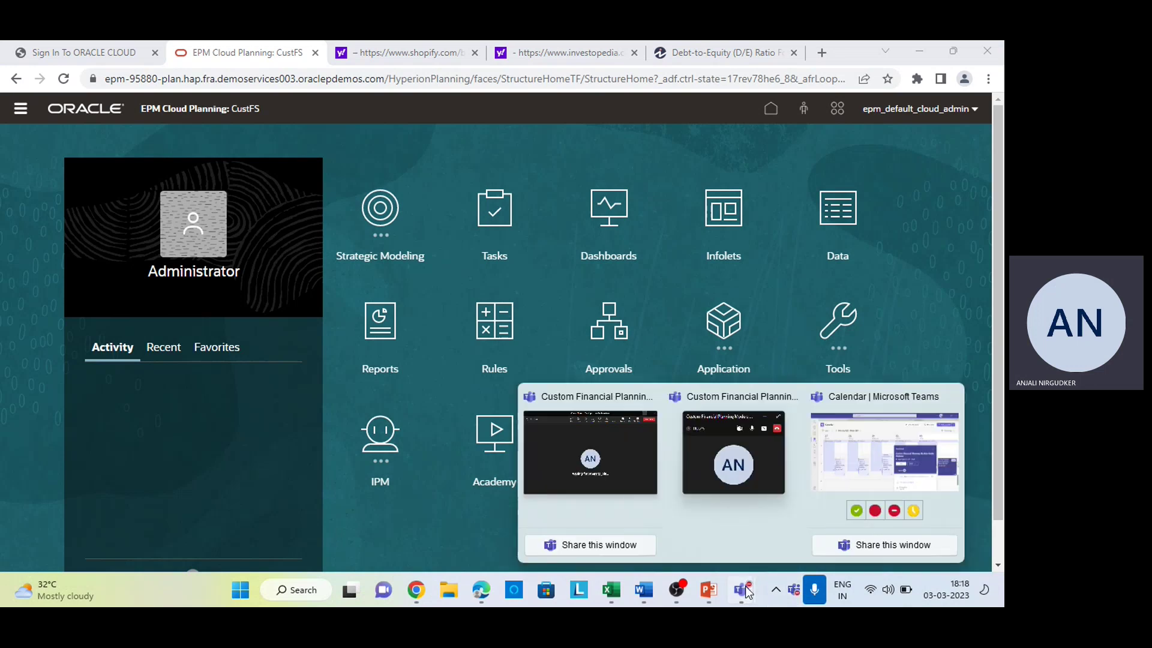
pyautogui.click(758, 467)
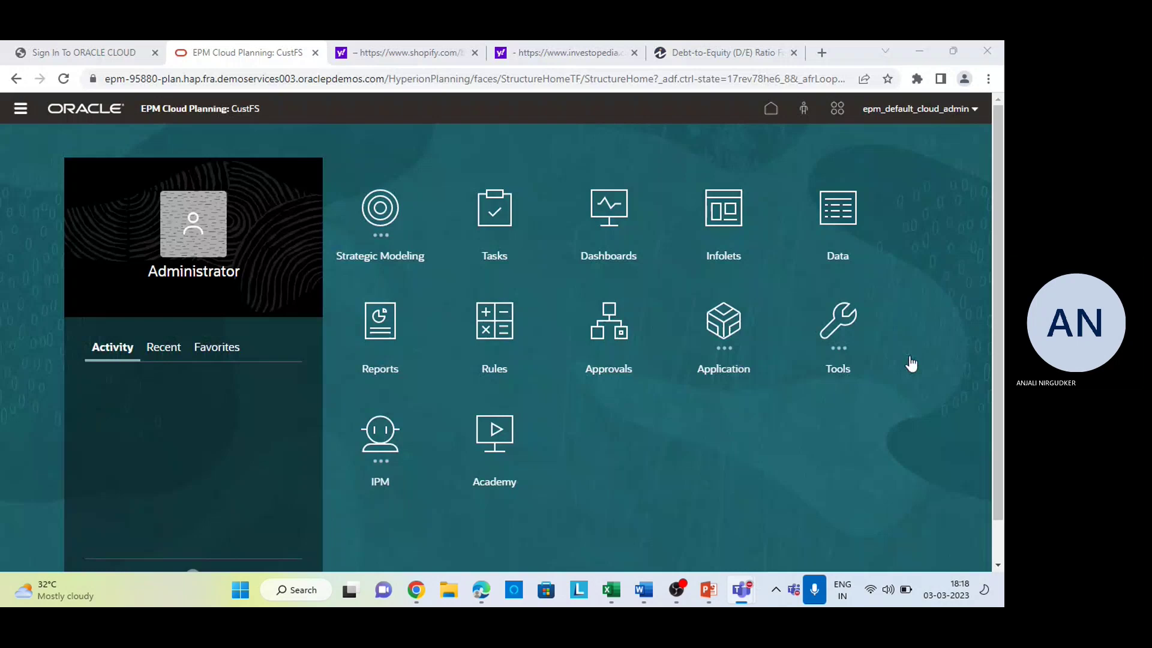